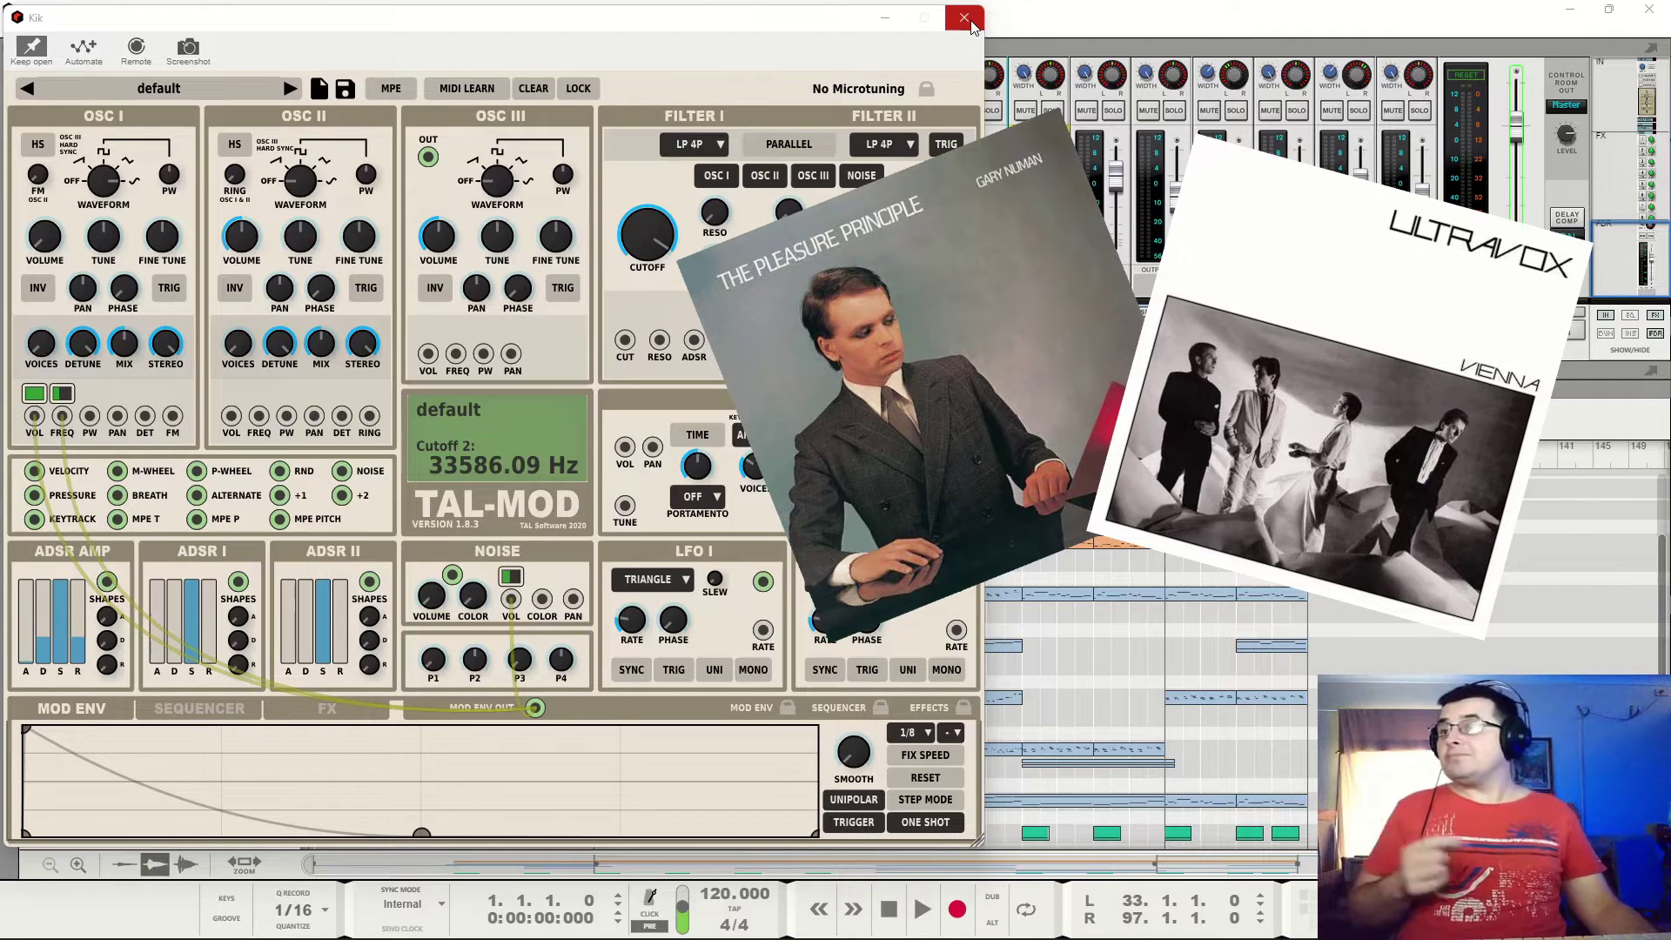
Close the Kik instrument's window and play the demo song from the start.
{"action": "left_click", "coordinate": [972, 25]}
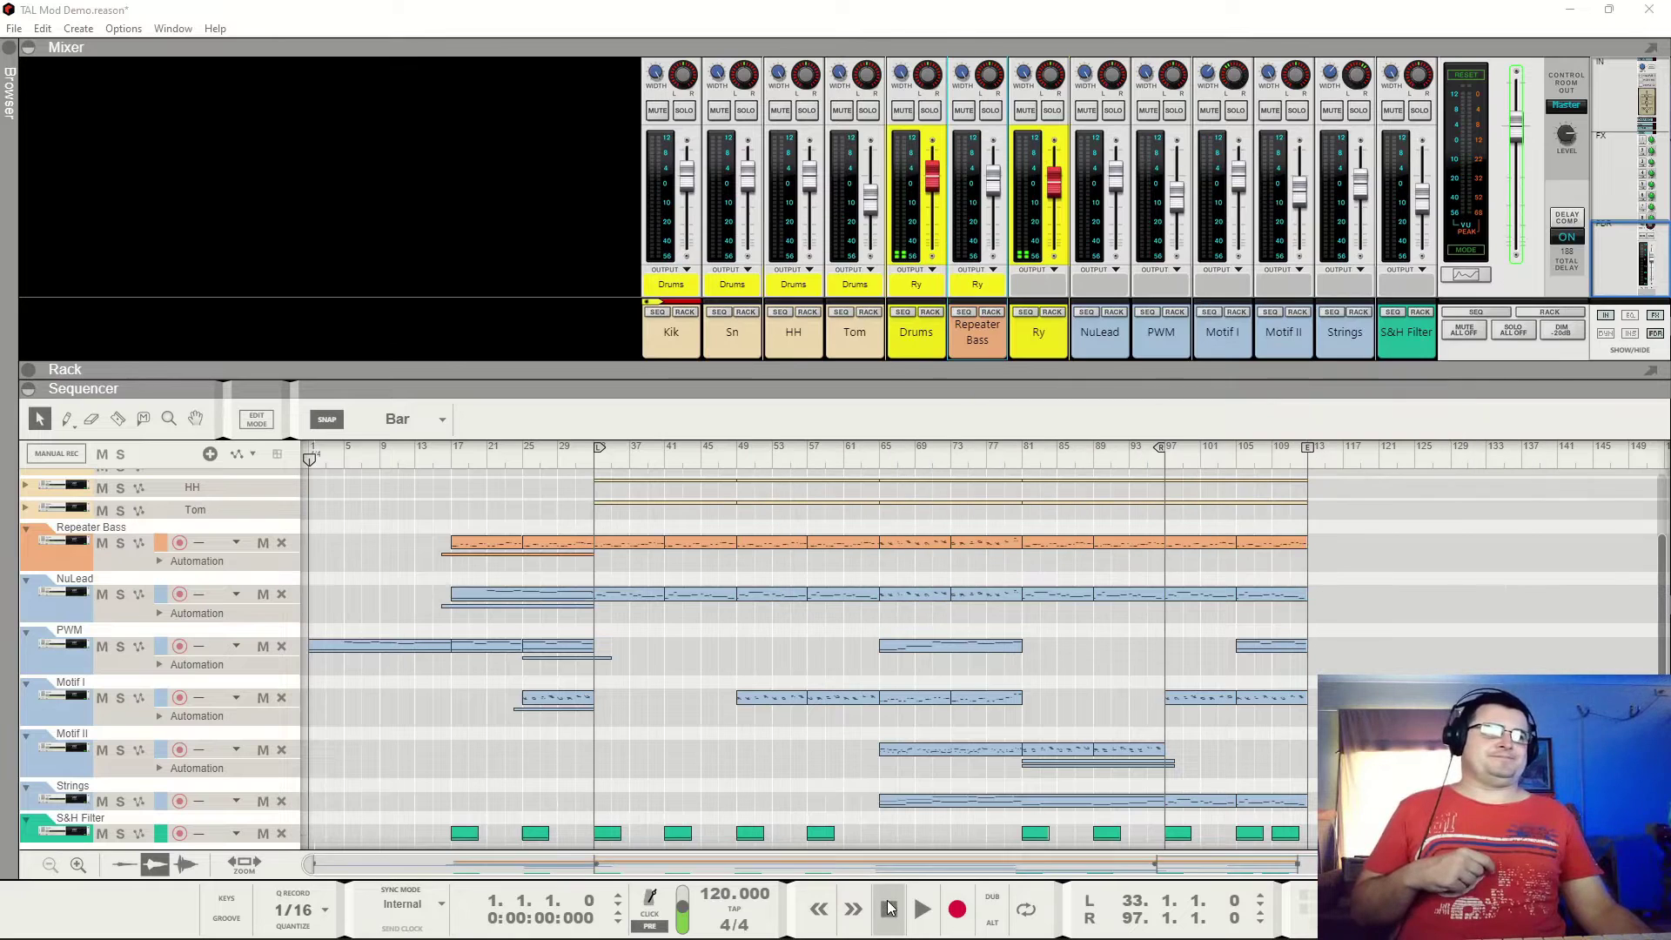
{"action": "left_click", "coordinate": [917, 921]}
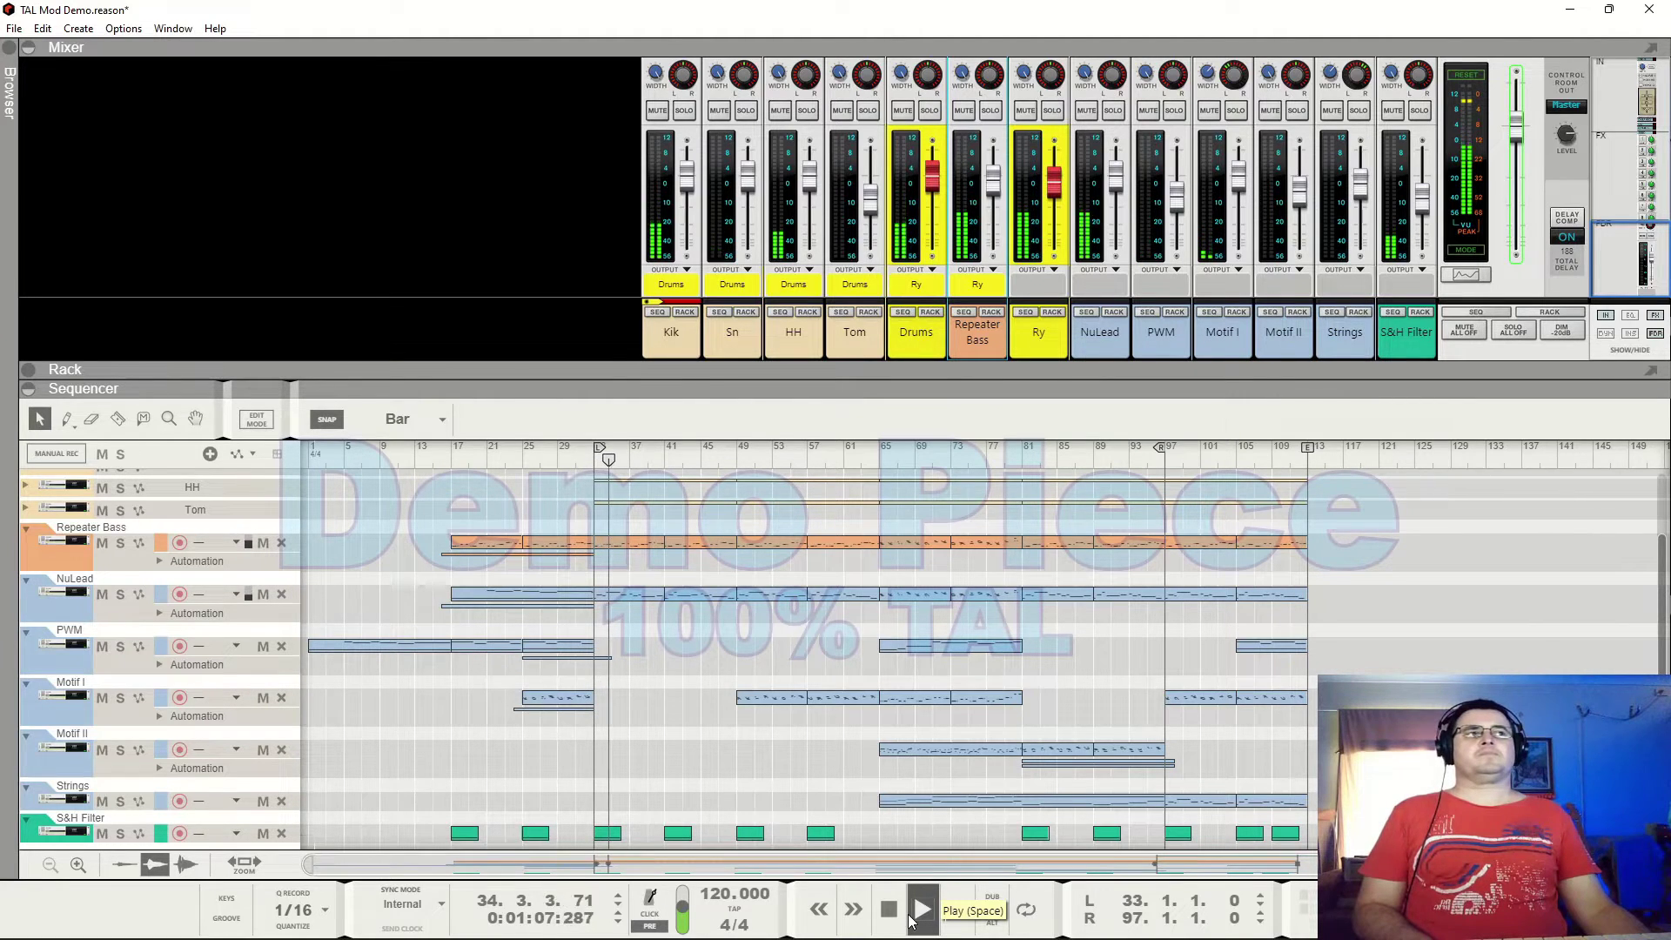
Show the rack and look through its devices, from the master section to the S&H Filter instrument, while the song plays.
{"action": "key", "text": "F6"}
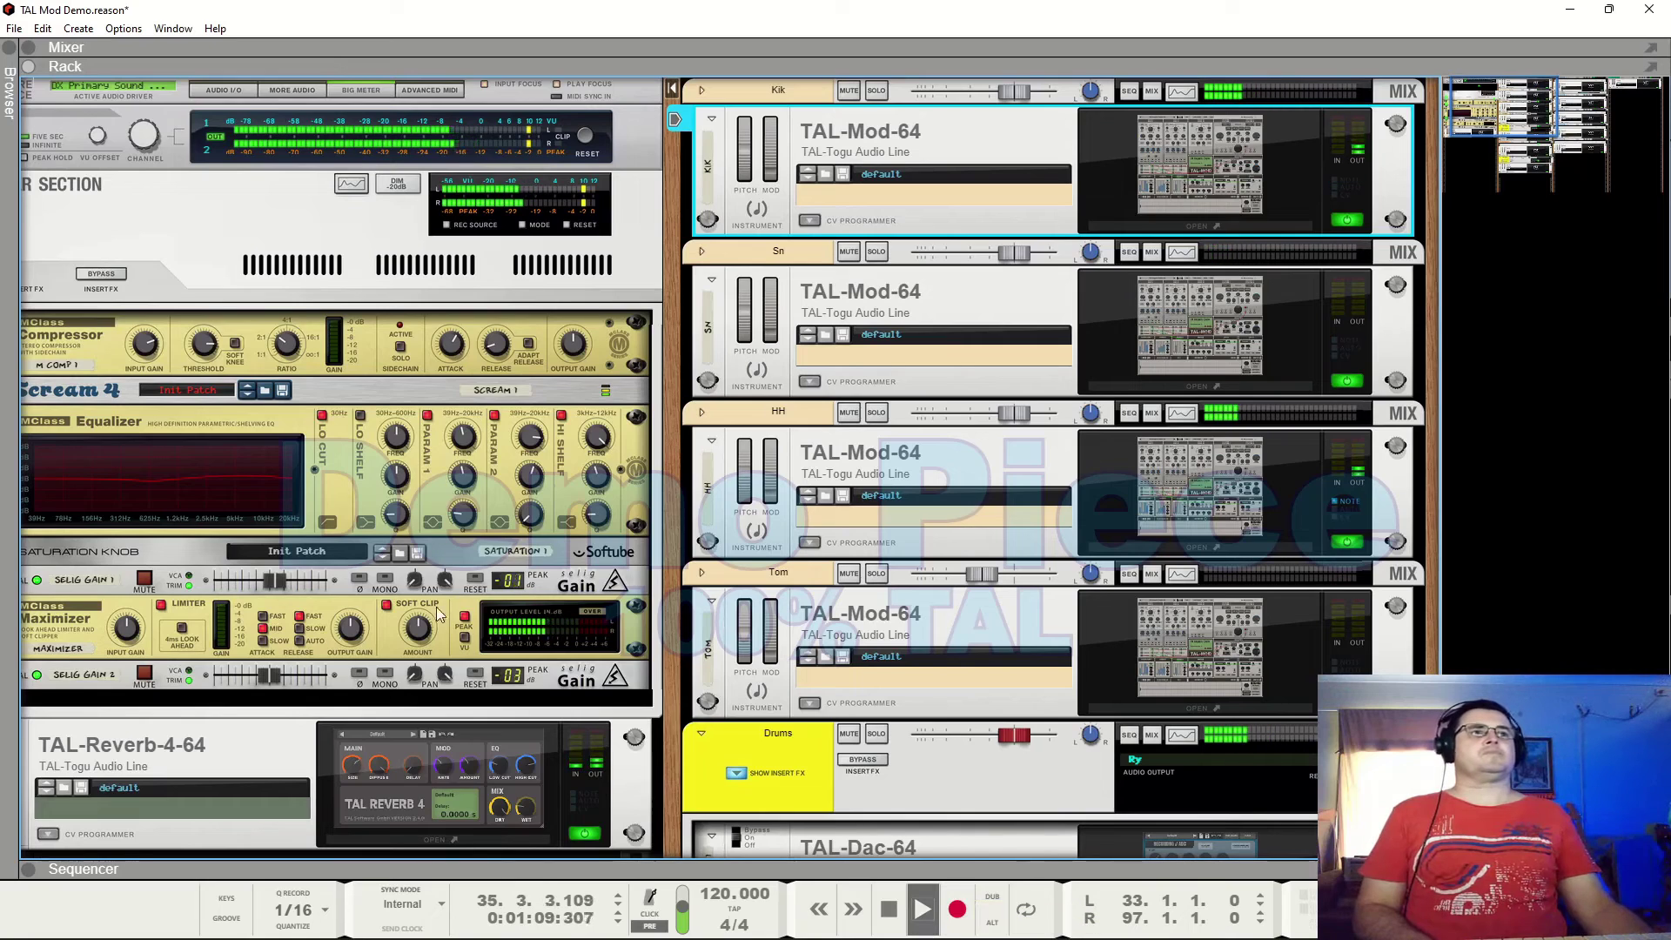
{"action": "scroll", "coordinate": [323, 634], "scroll_direction": "right", "scroll_amount": 4}
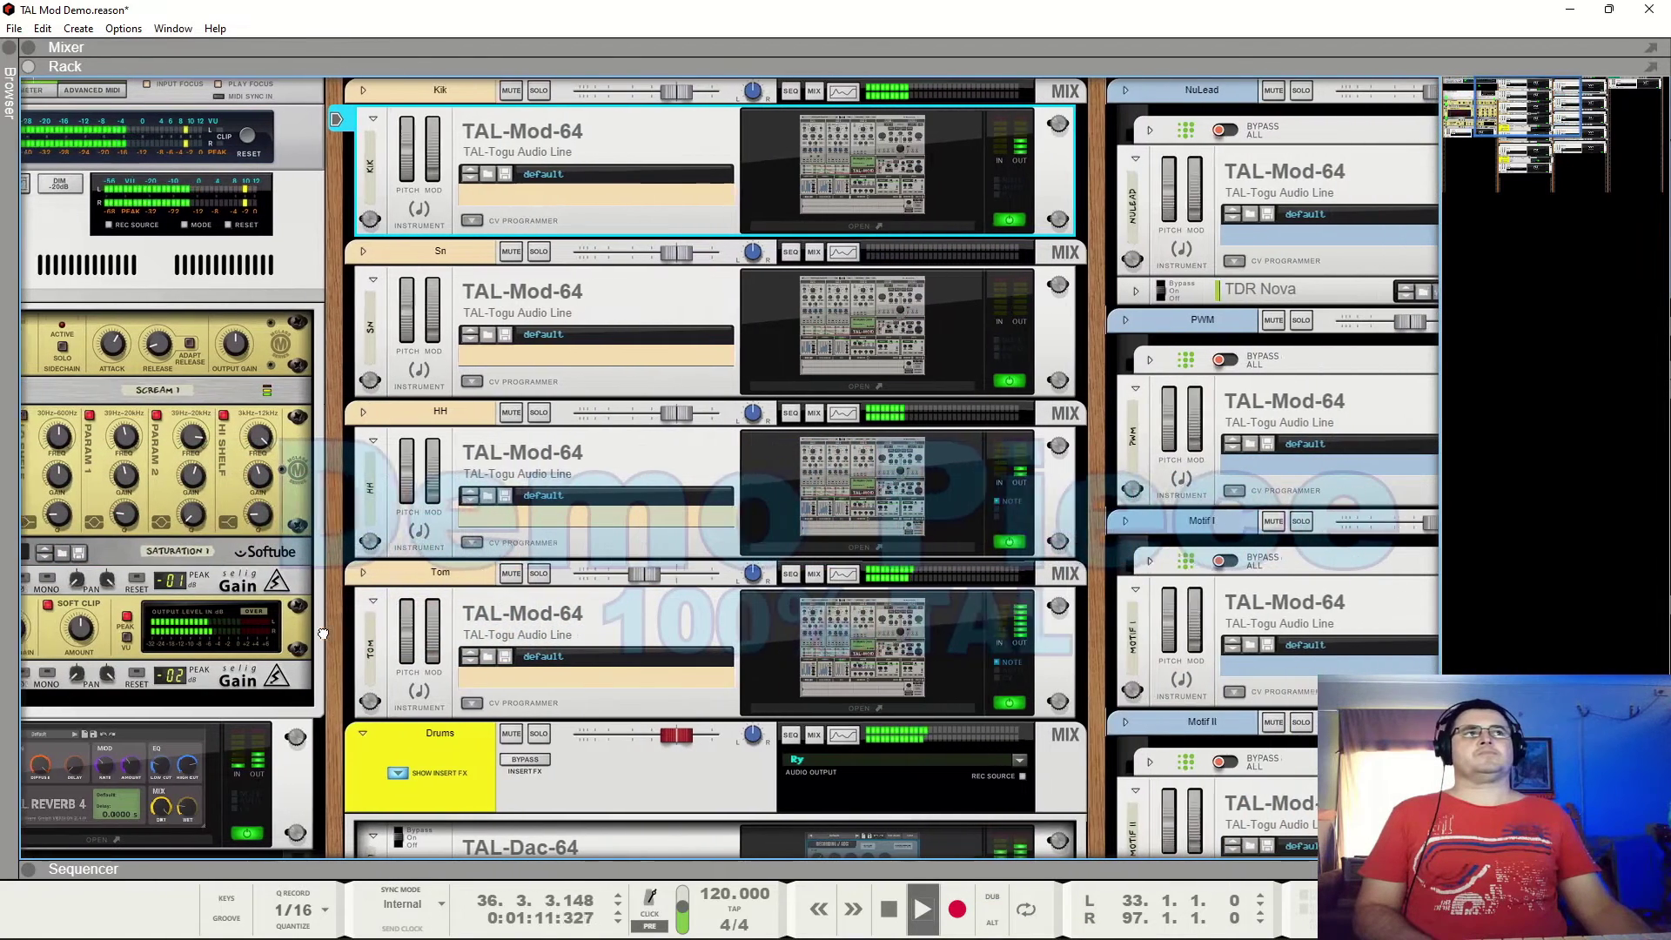
{"action": "scroll", "coordinate": [323, 634], "scroll_direction": "right", "scroll_amount": 1}
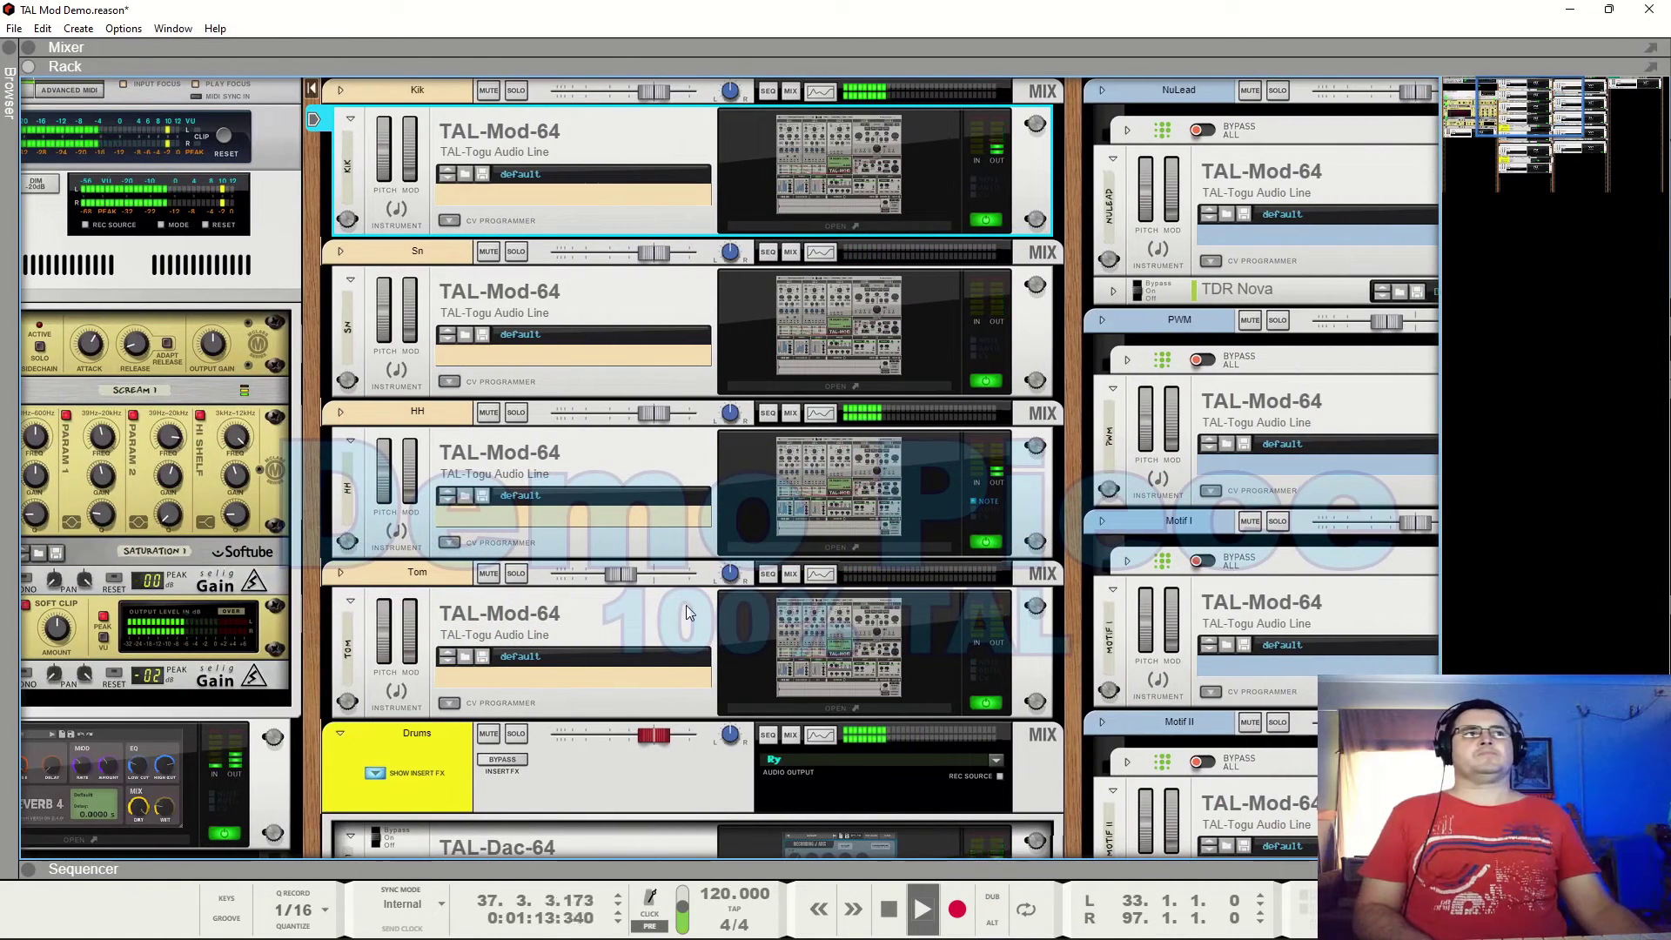
{"action": "scroll", "coordinate": [686, 612], "scroll_direction": "down", "scroll_amount": 5}
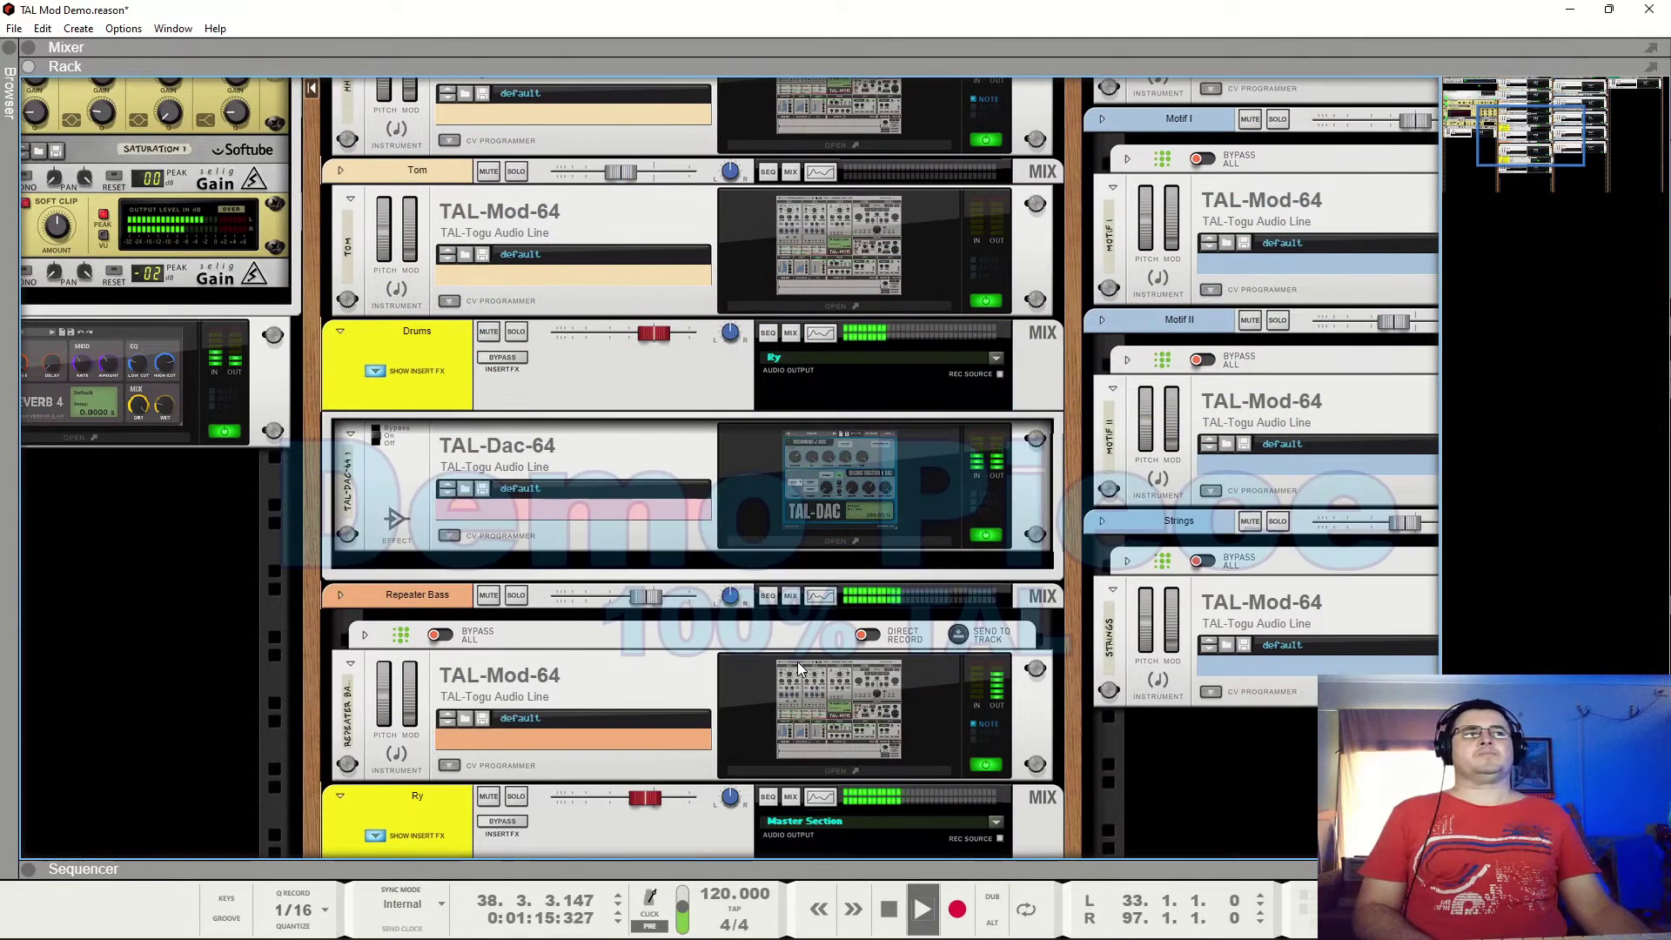
{"action": "scroll", "coordinate": [797, 662], "scroll_direction": "down", "scroll_amount": 3}
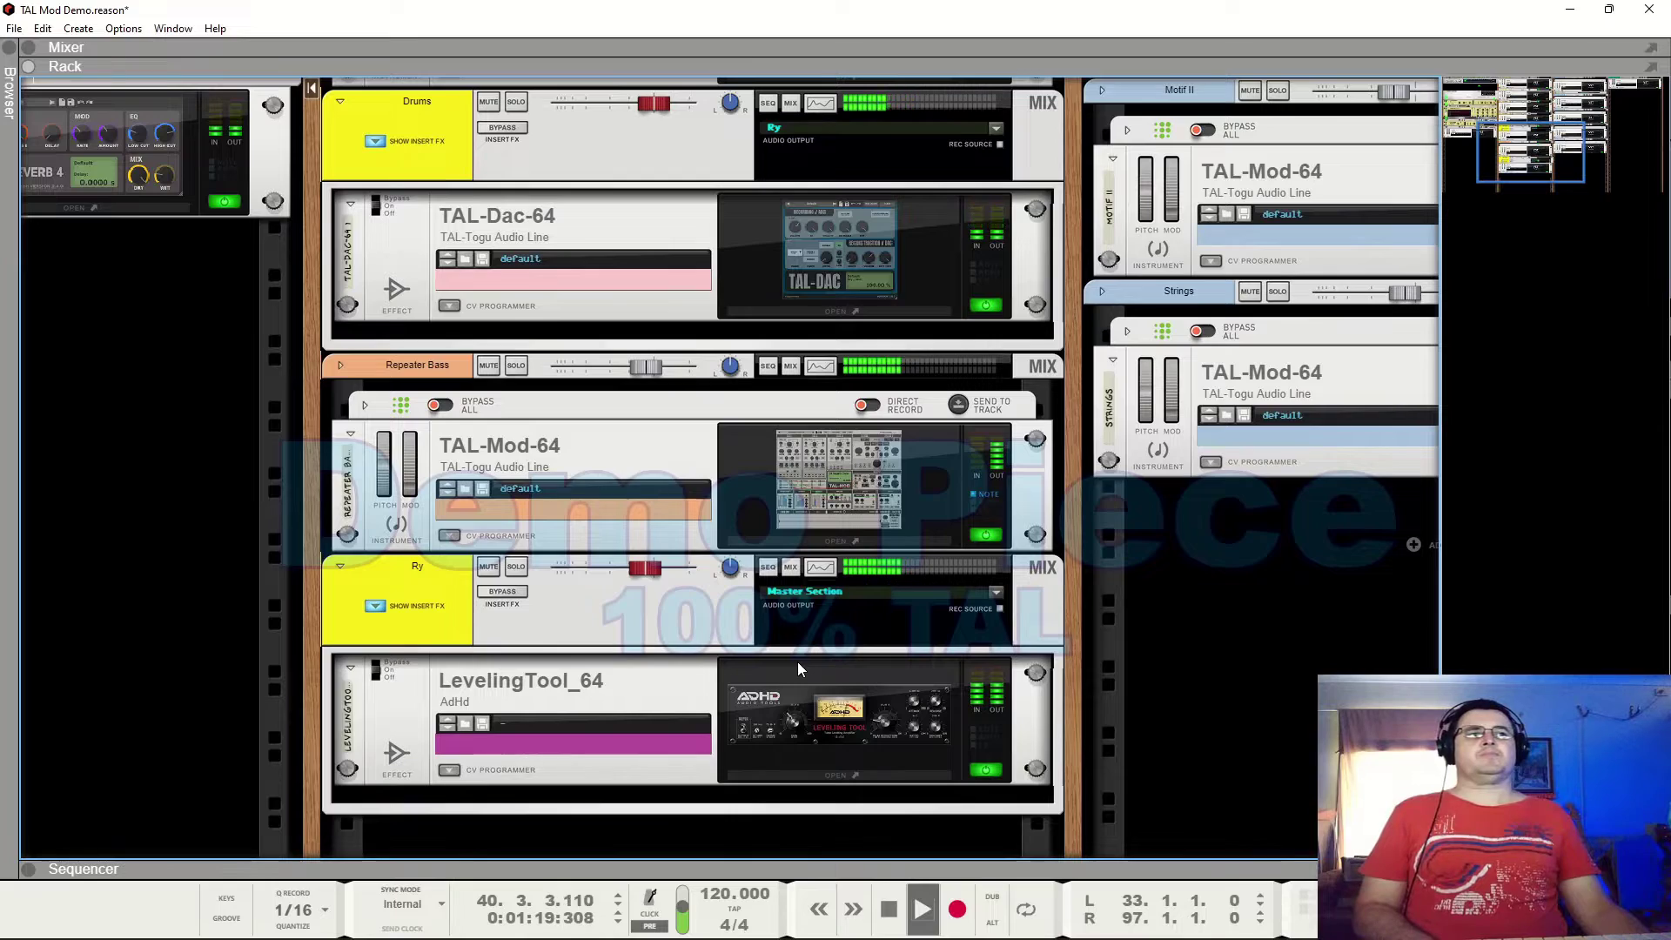
{"action": "left_click_drag", "start_coordinate": [1518, 167], "coordinate": [1592, 96]}
{"action": "scroll", "coordinate": [888, 402], "scroll_direction": "down", "scroll_amount": 3}
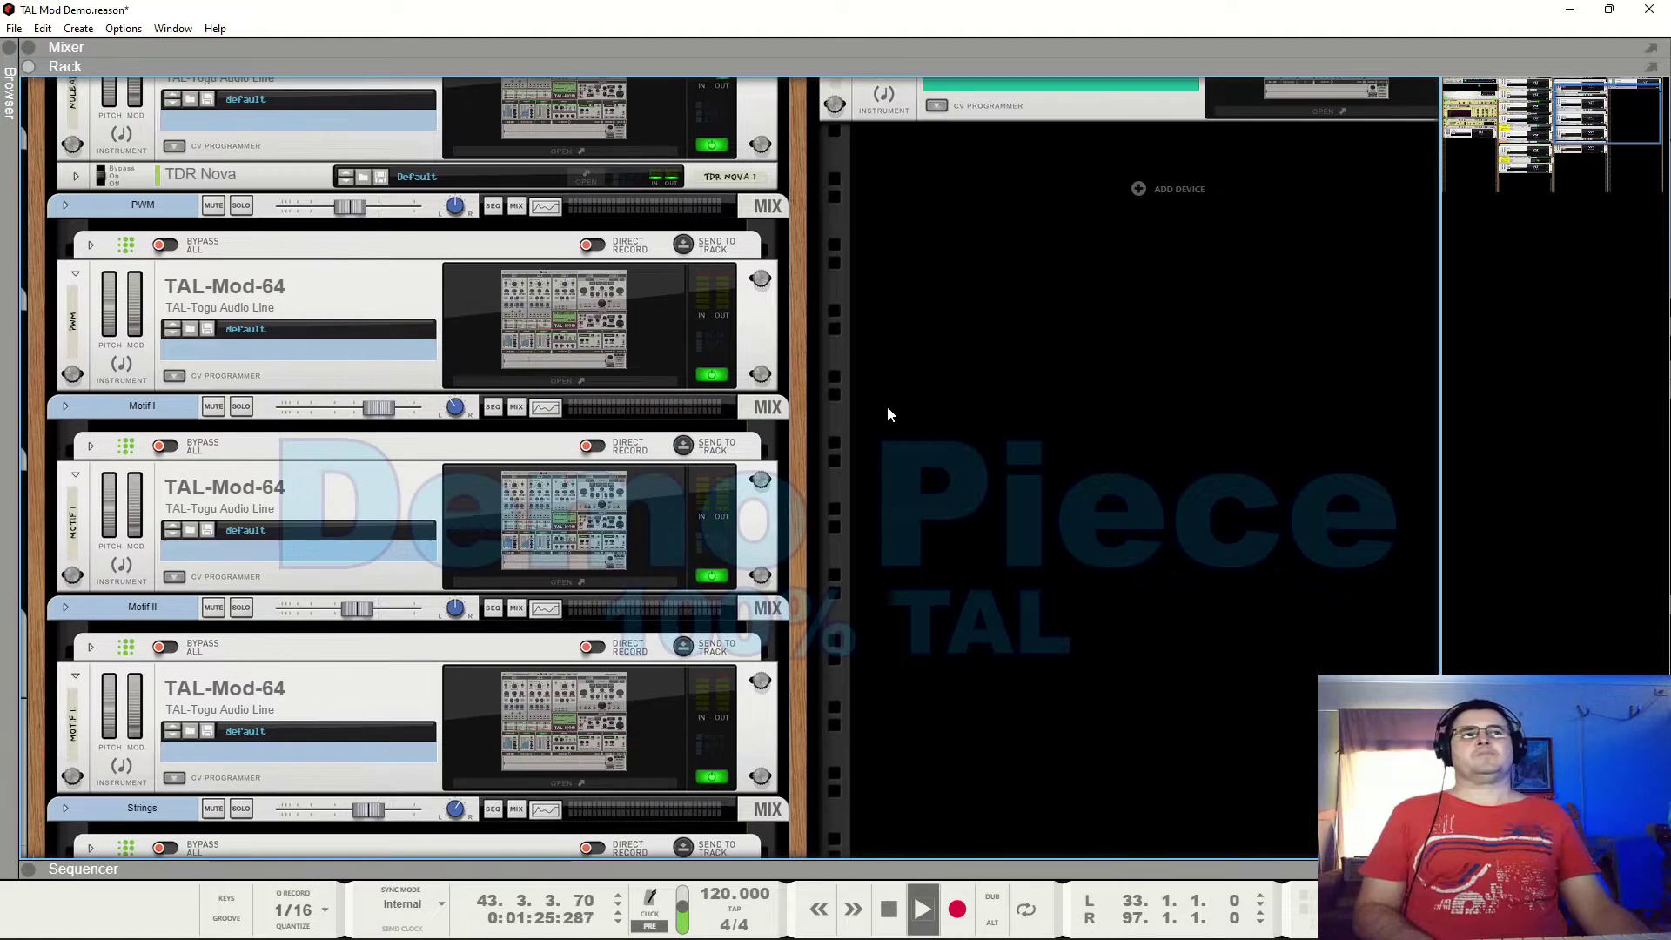
{"action": "scroll", "coordinate": [886, 405], "scroll_direction": "down", "scroll_amount": 8}
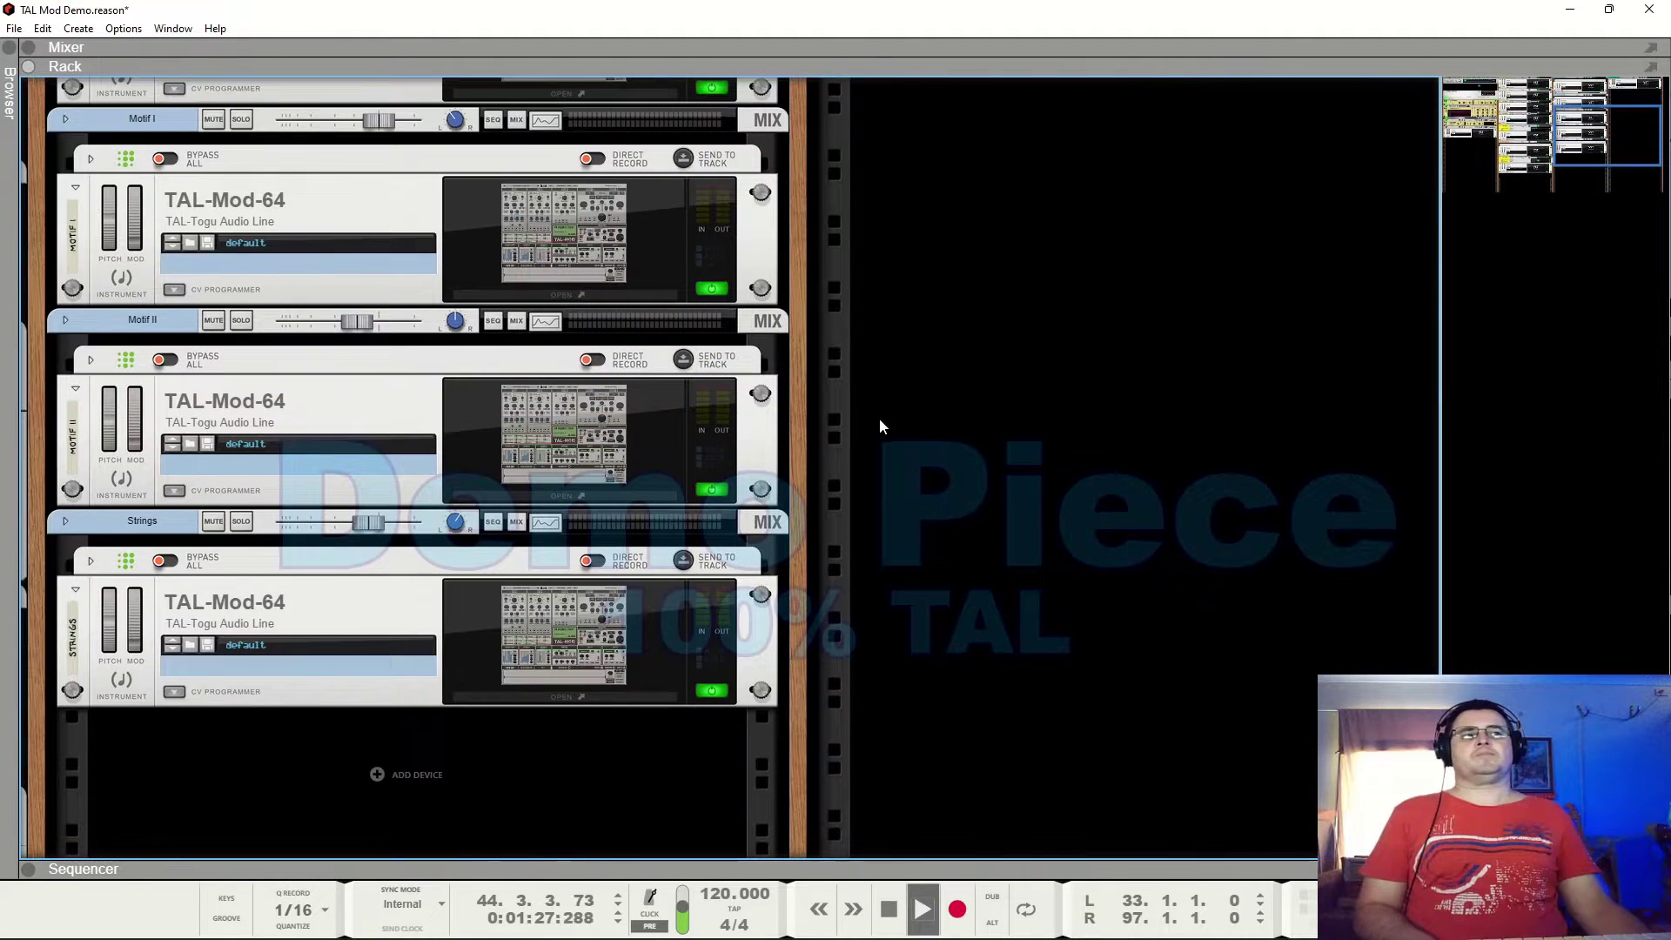
{"action": "scroll", "coordinate": [876, 436], "scroll_direction": "up", "scroll_amount": 10}
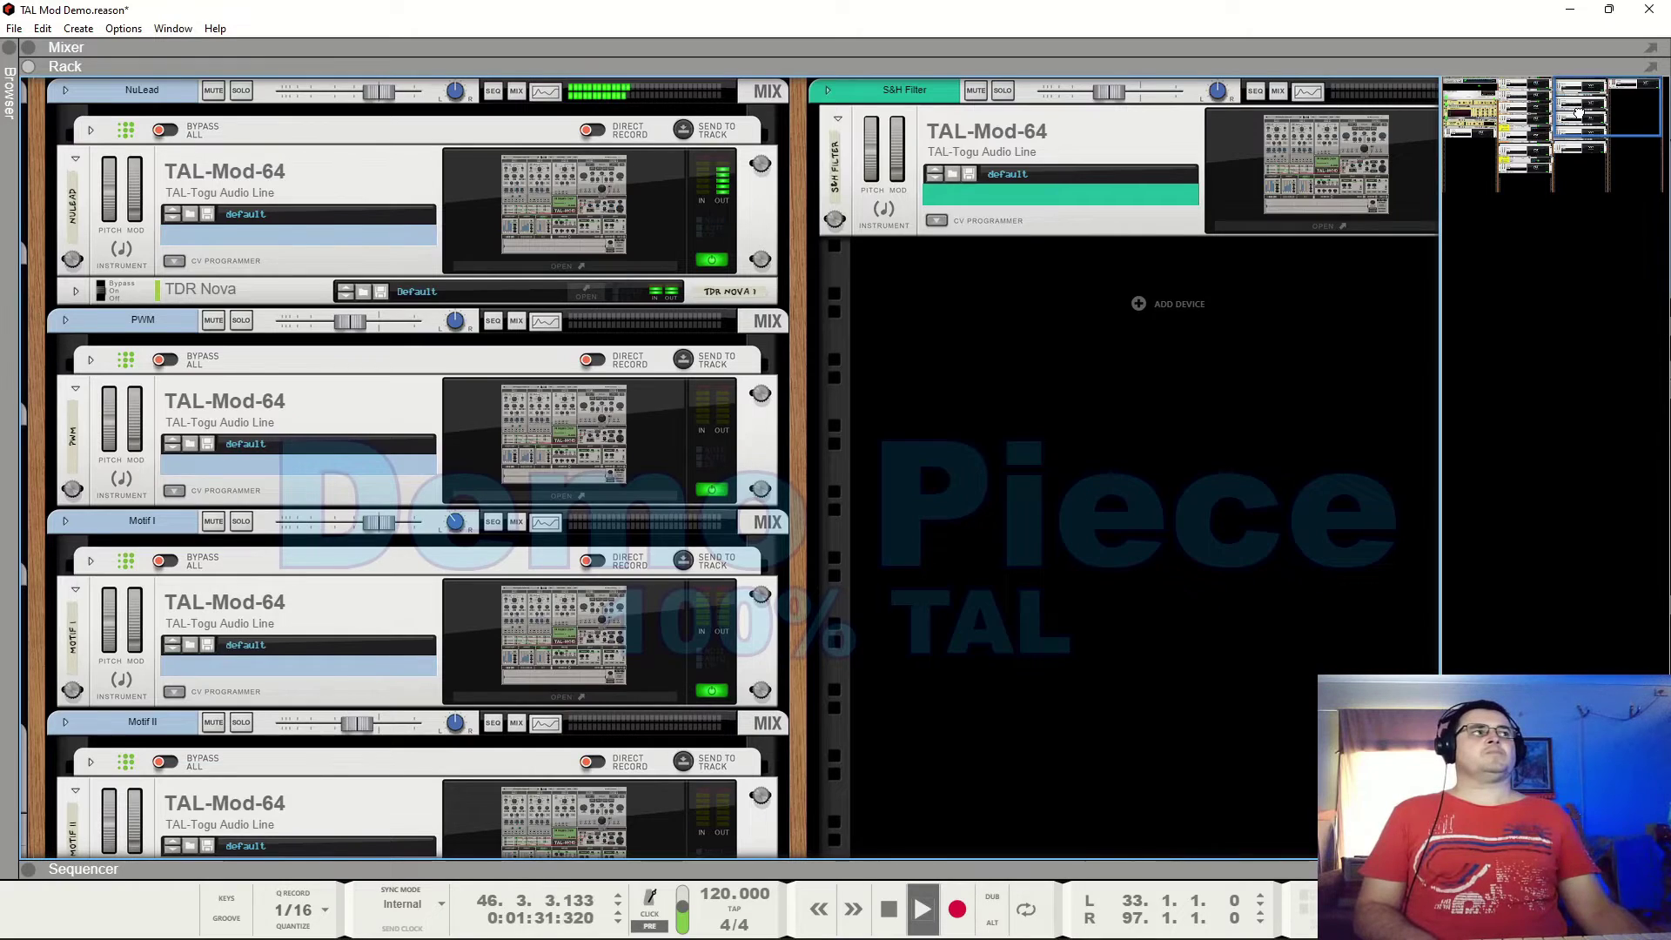
{"action": "left_click_drag", "start_coordinate": [1577, 111], "coordinate": [1445, 111]}
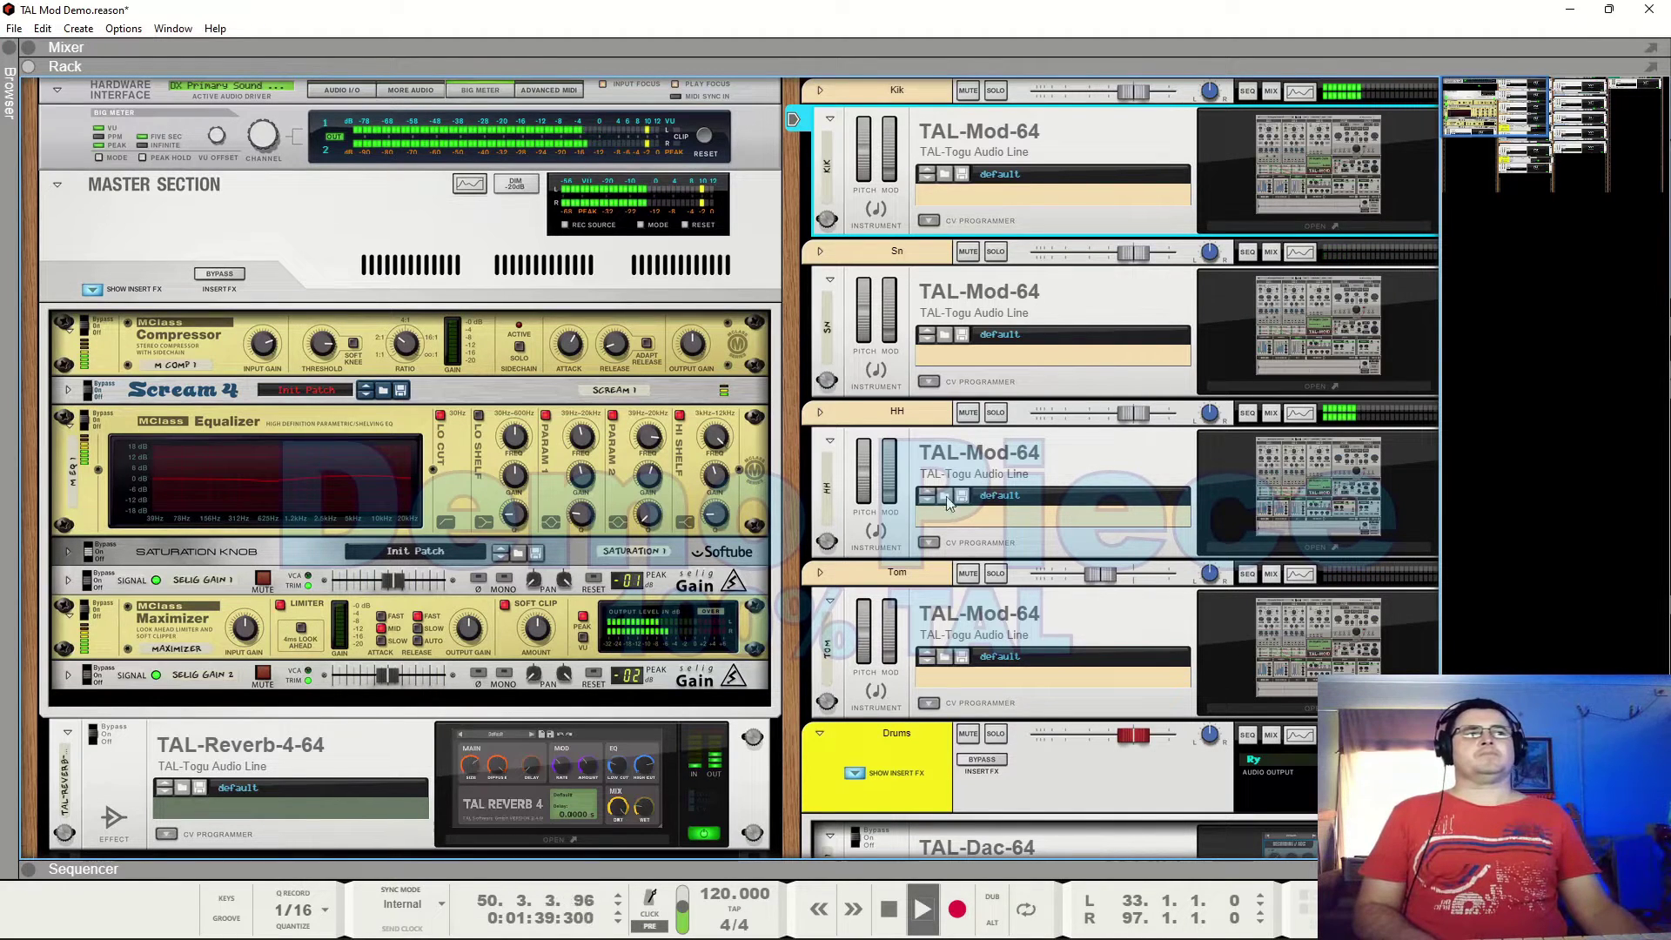
Inspect the Motif I instrument's TAL-Mod patch, close its window, and return to the master section of the rack.
{"action": "left_click", "coordinate": [1525, 128]}
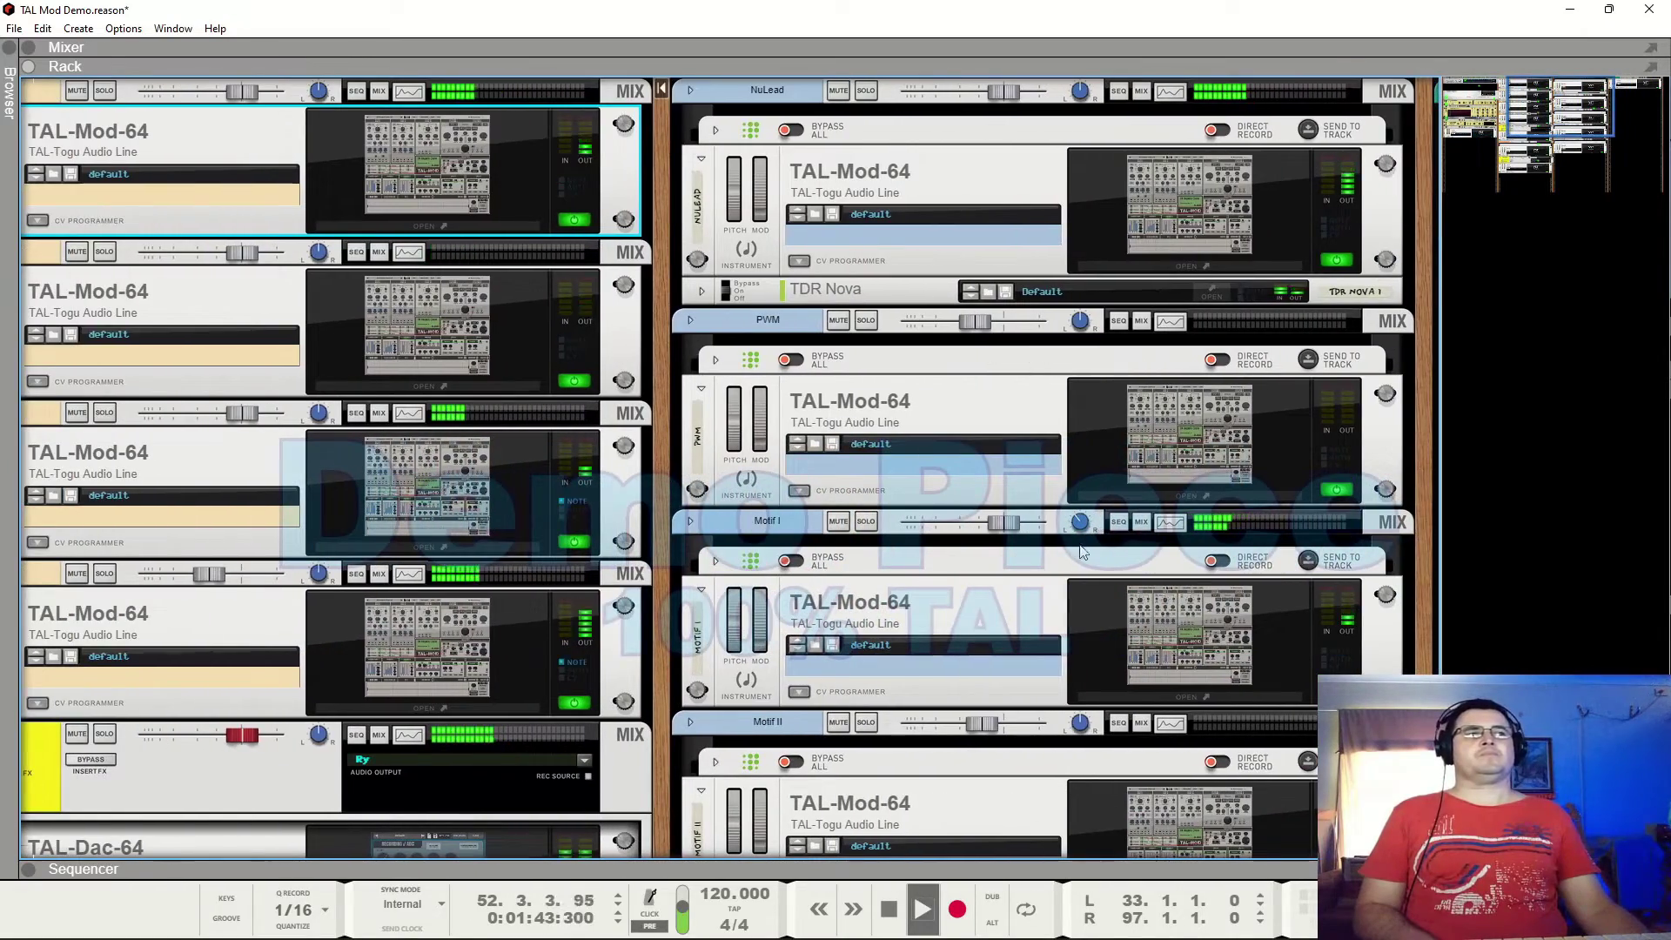
{"action": "left_click", "coordinate": [1252, 662]}
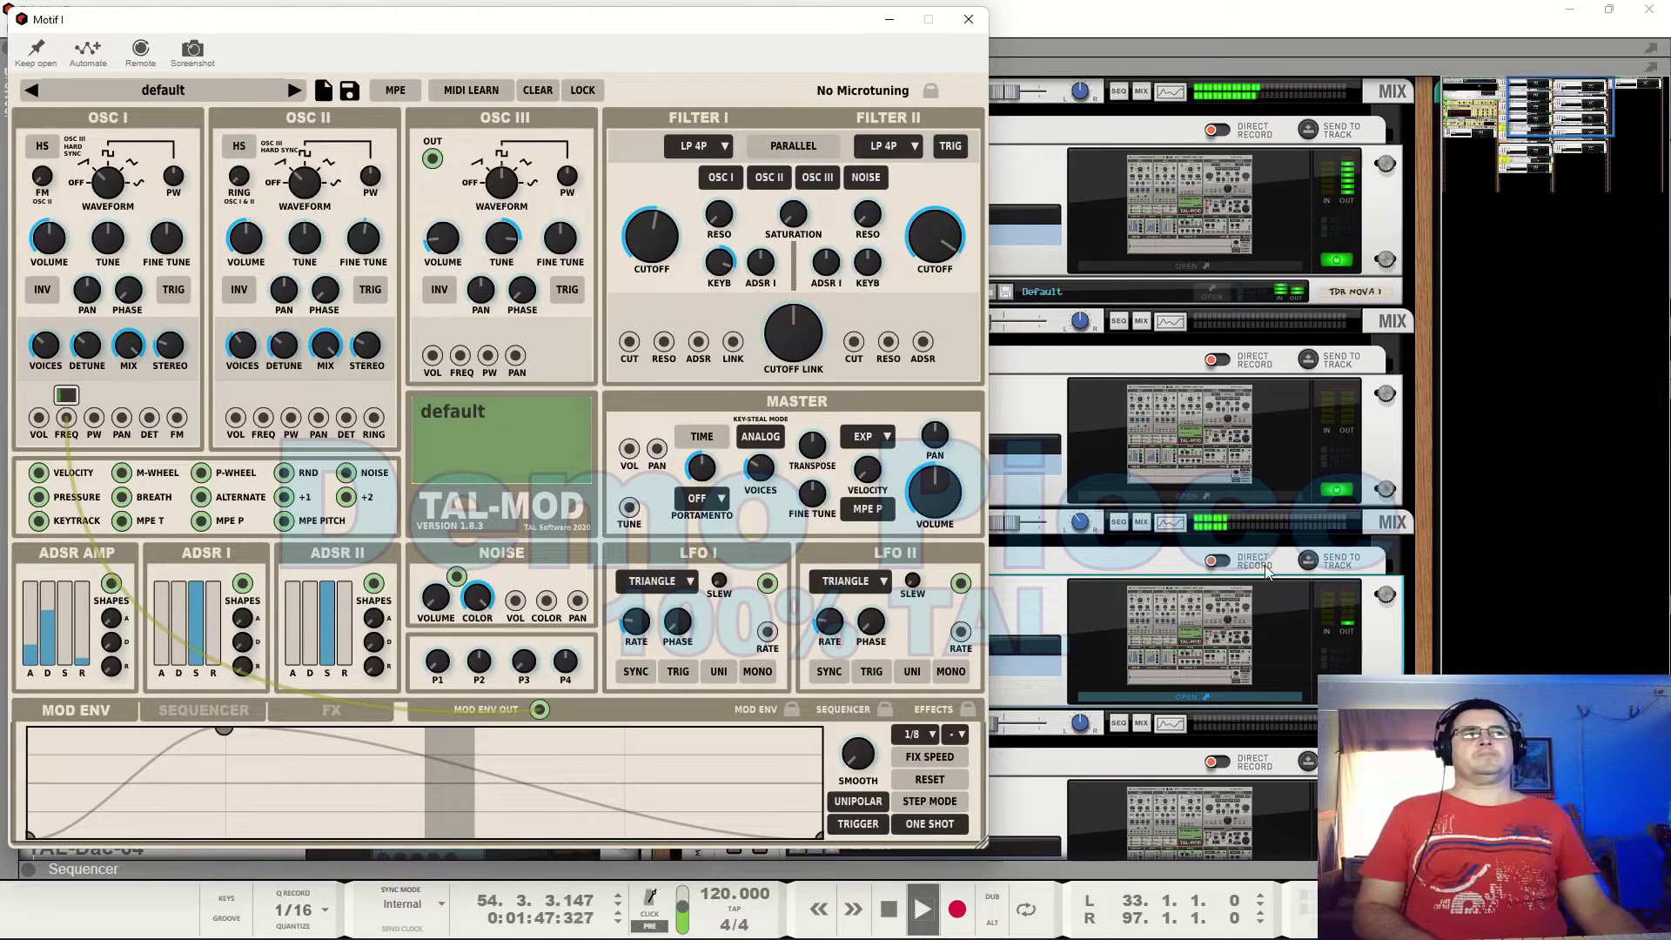
{"action": "left_click", "coordinate": [968, 19]}
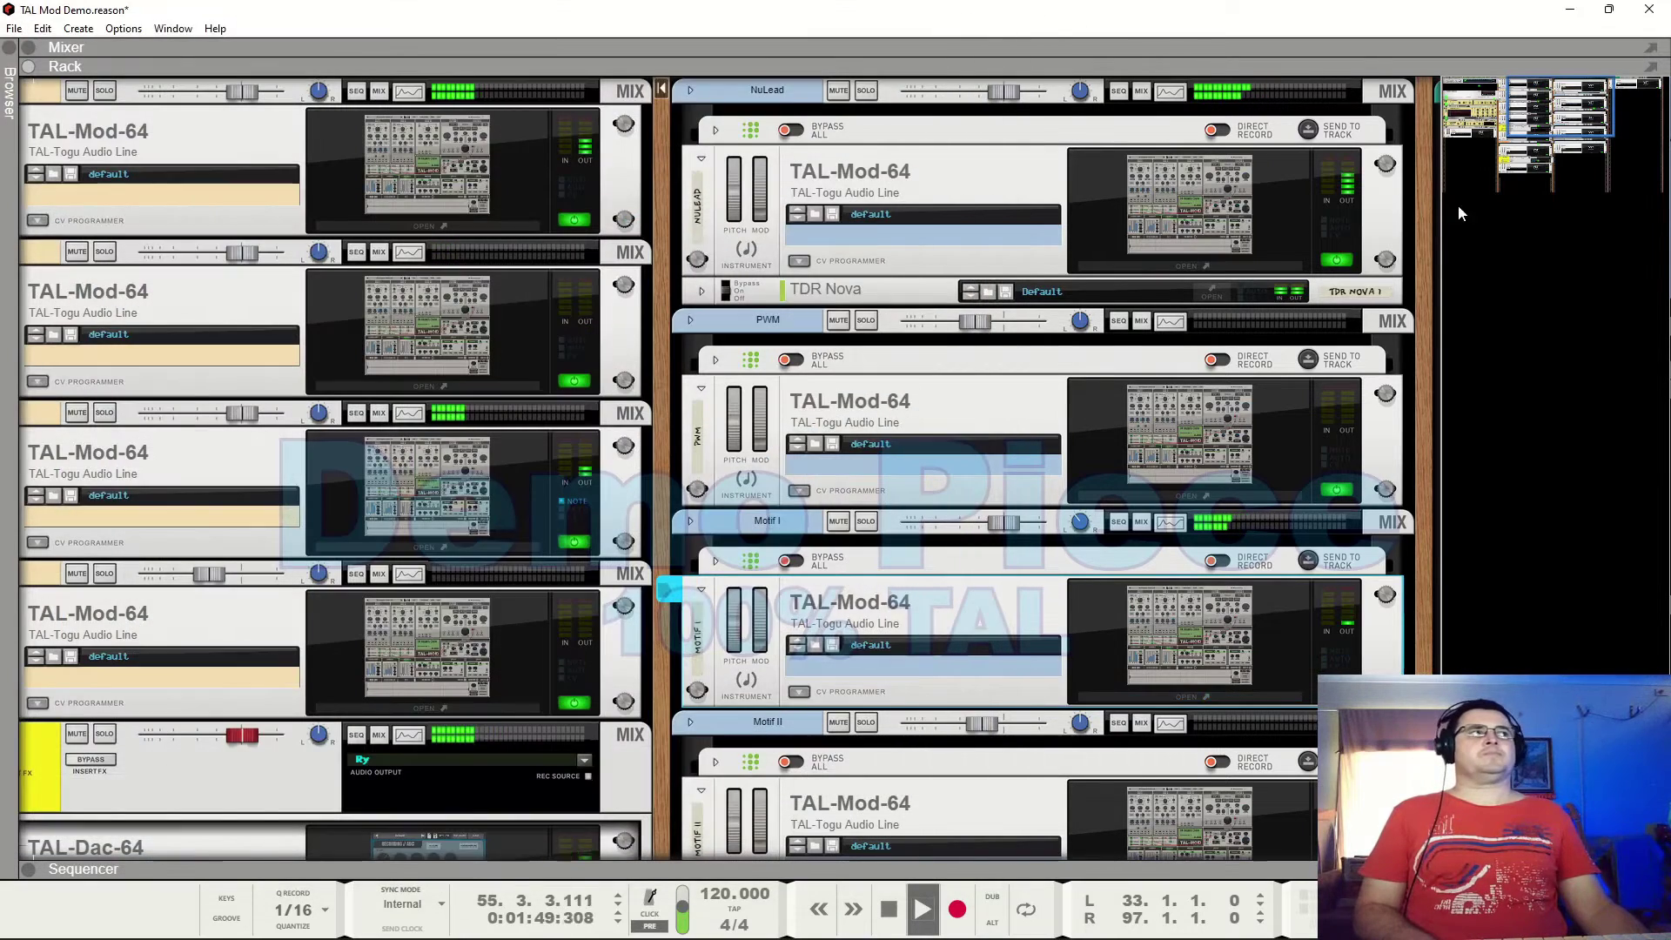
{"action": "left_click", "coordinate": [1459, 205]}
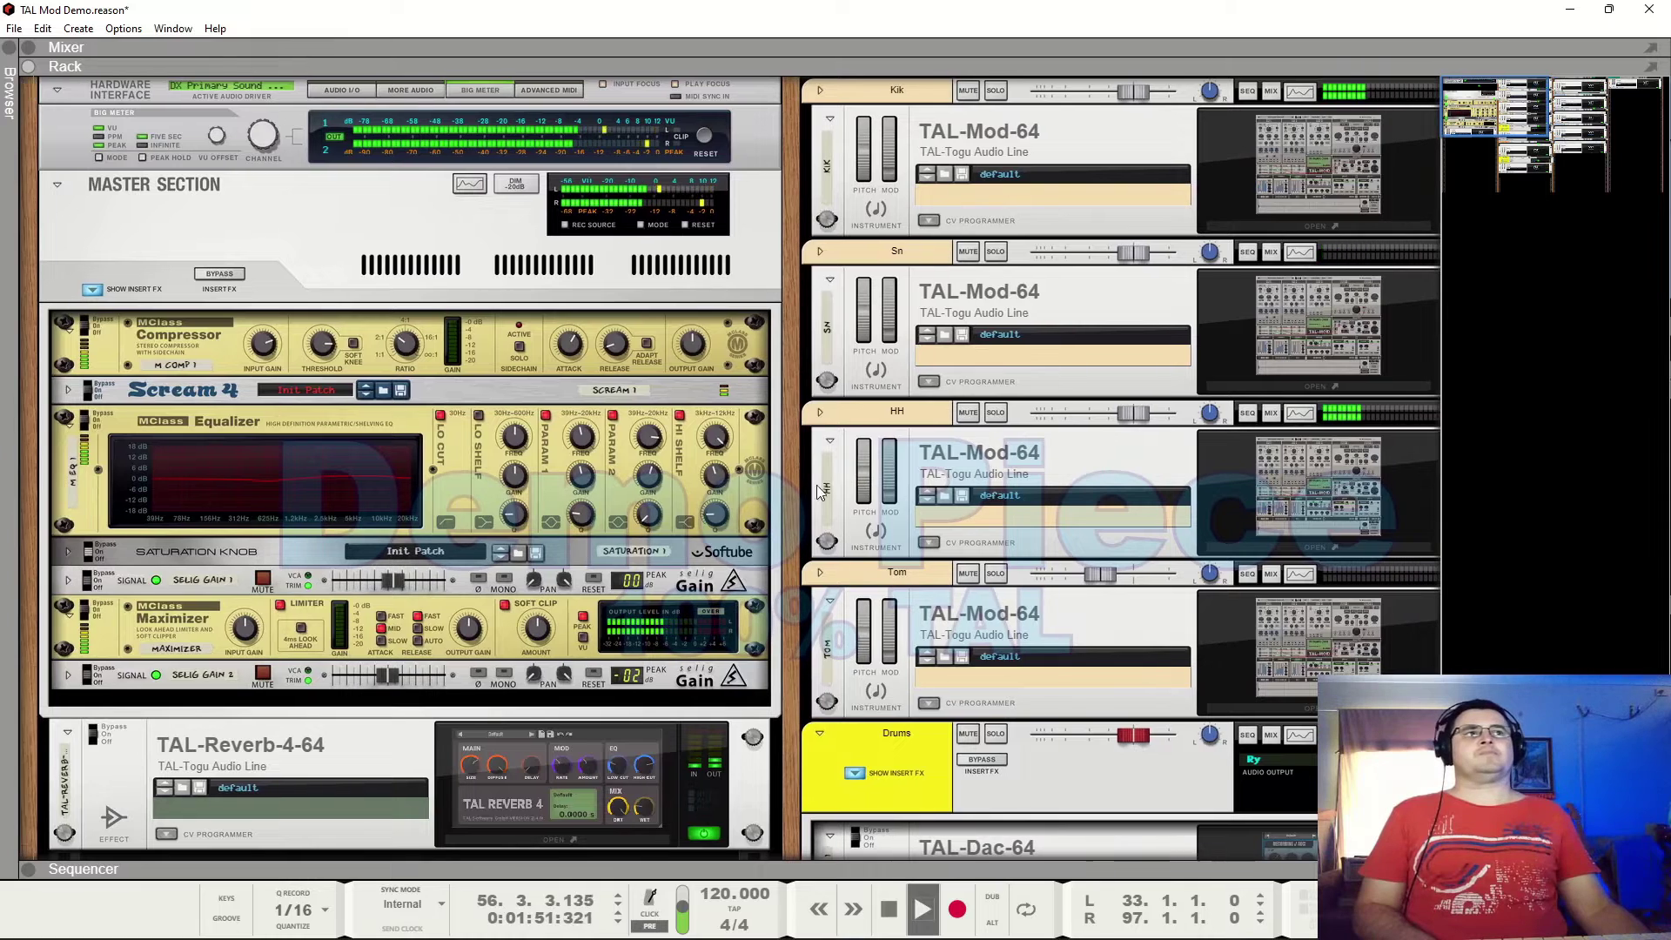
Show the mixer and sequencer, stop playback, and return the song position to the start.
{"action": "key", "text": "F5"}
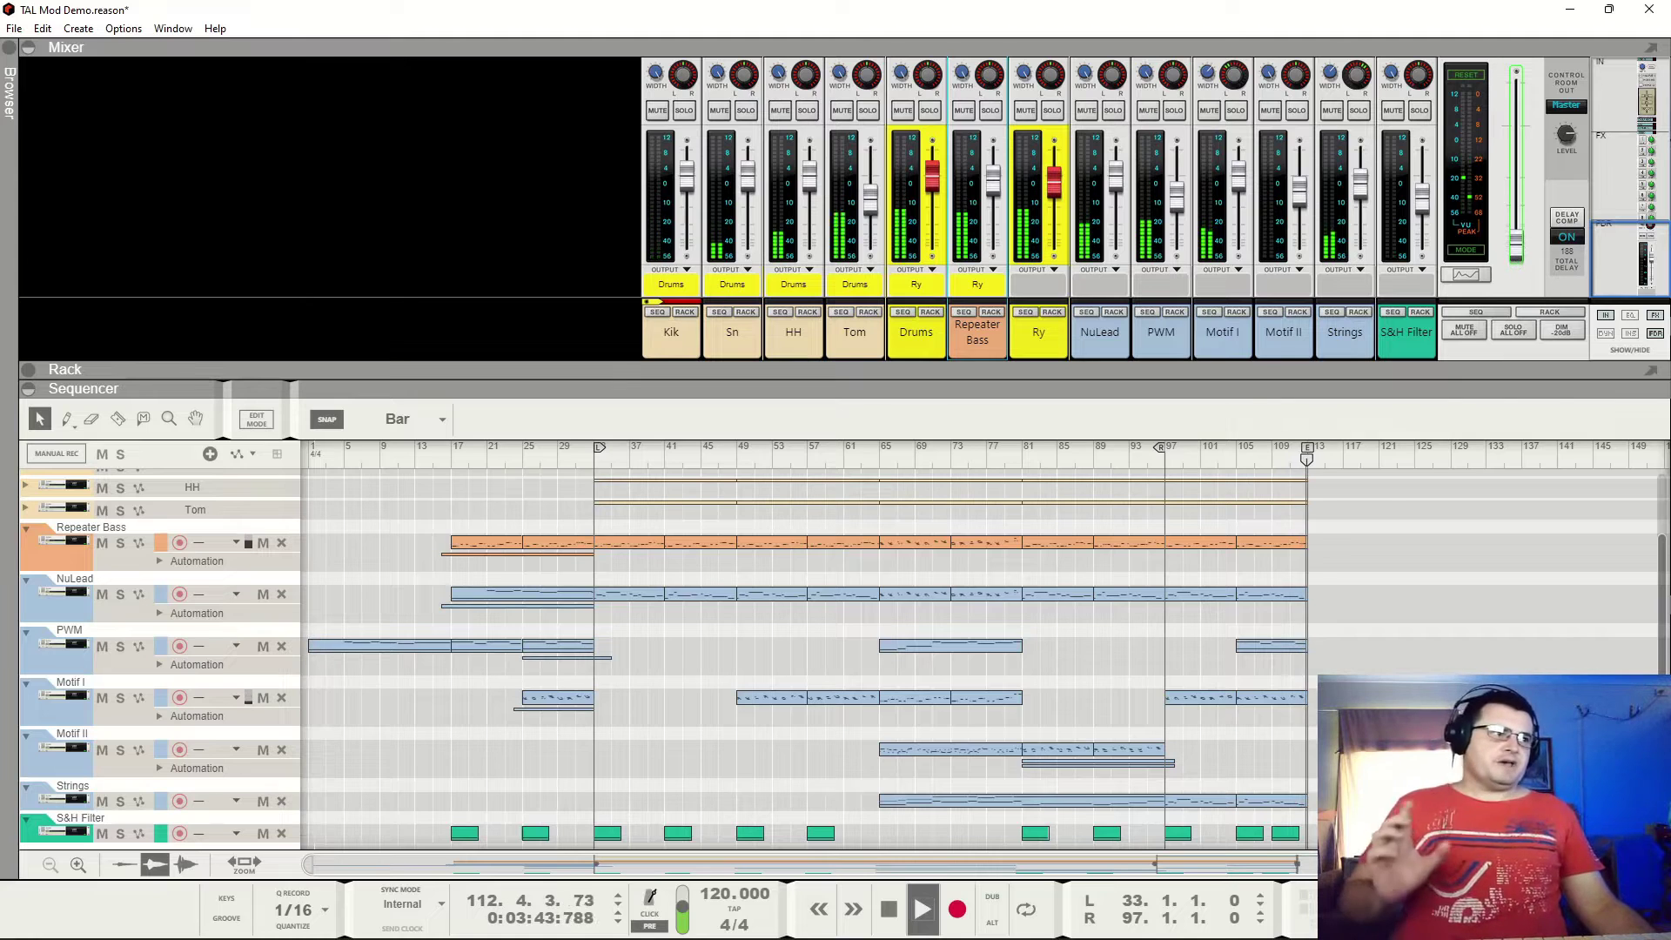
{"action": "left_click", "coordinate": [890, 910]}
{"action": "left_click", "coordinate": [890, 909]}
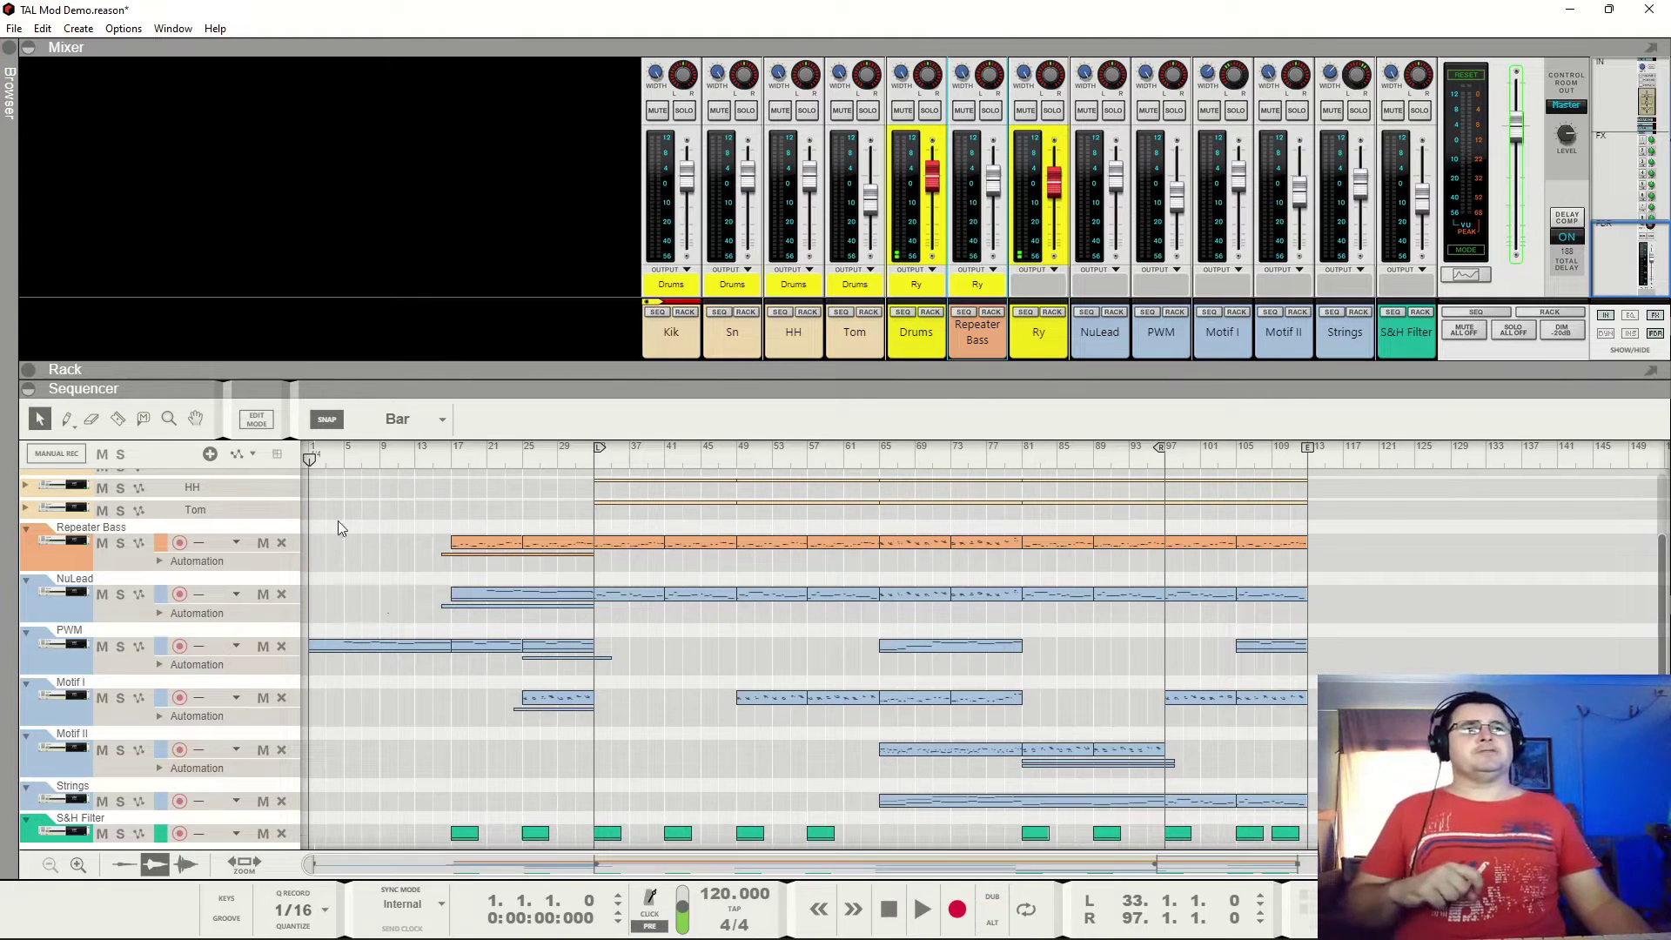
Audition the drum sounds one by one by selecting the Kik, Sn, HH and Tom tracks.
{"action": "scroll", "coordinate": [63, 566], "scroll_direction": "up", "scroll_amount": 3}
{"action": "left_click", "coordinate": [56, 526]}
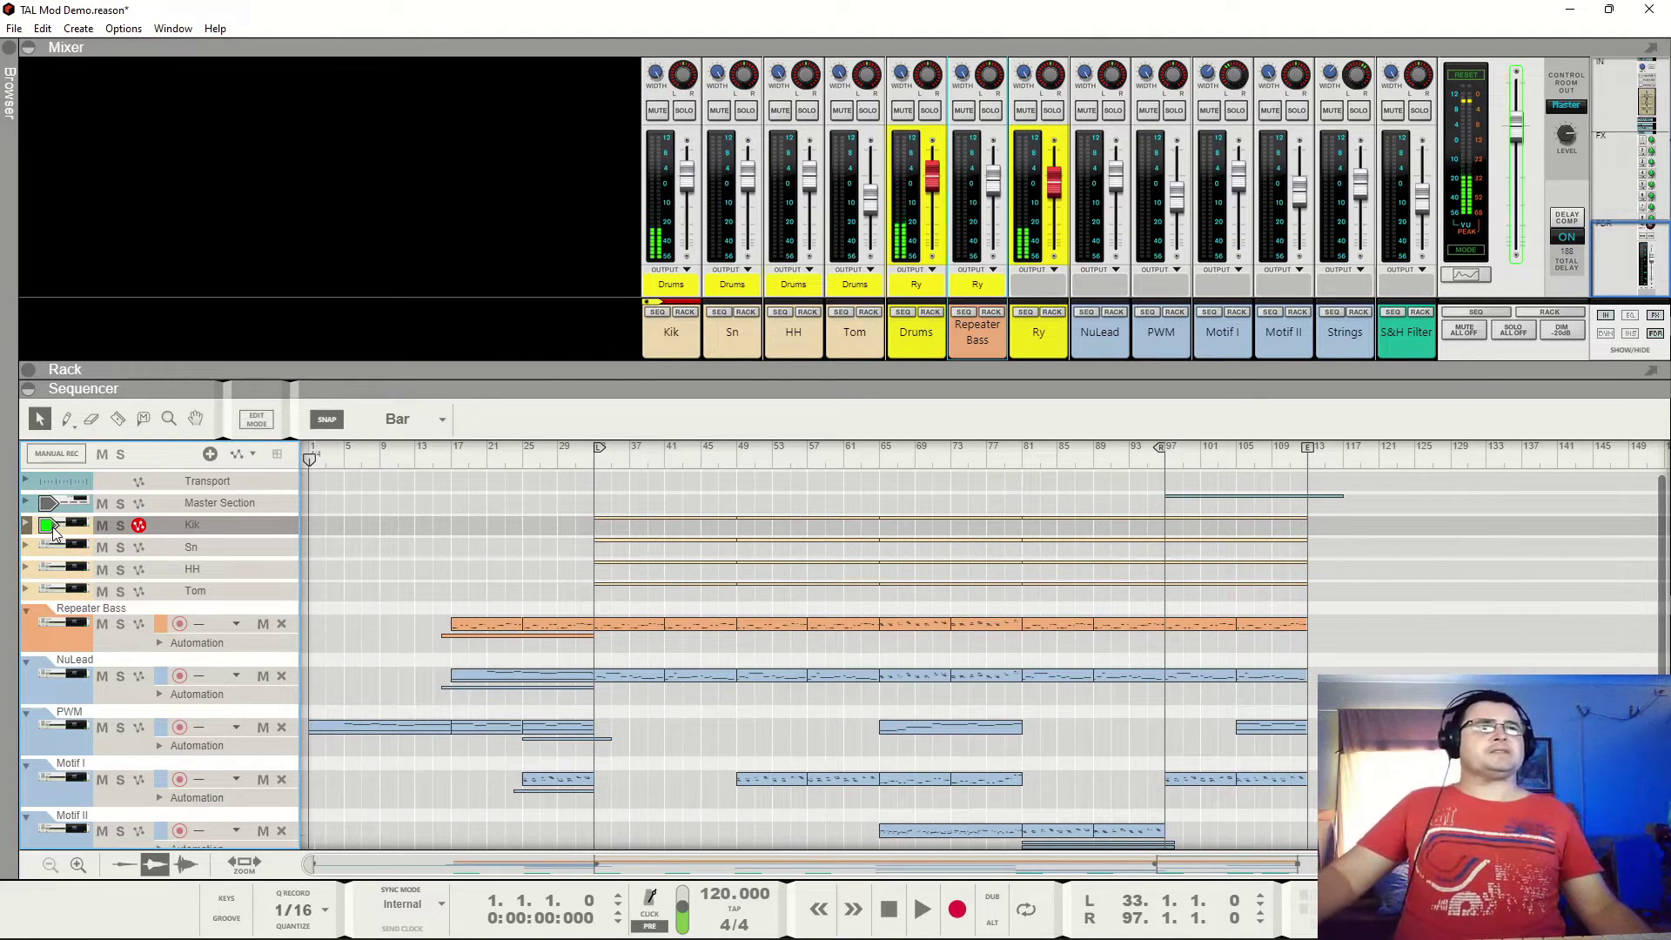
{"action": "left_click", "coordinate": [69, 550]}
{"action": "left_click", "coordinate": [66, 547]}
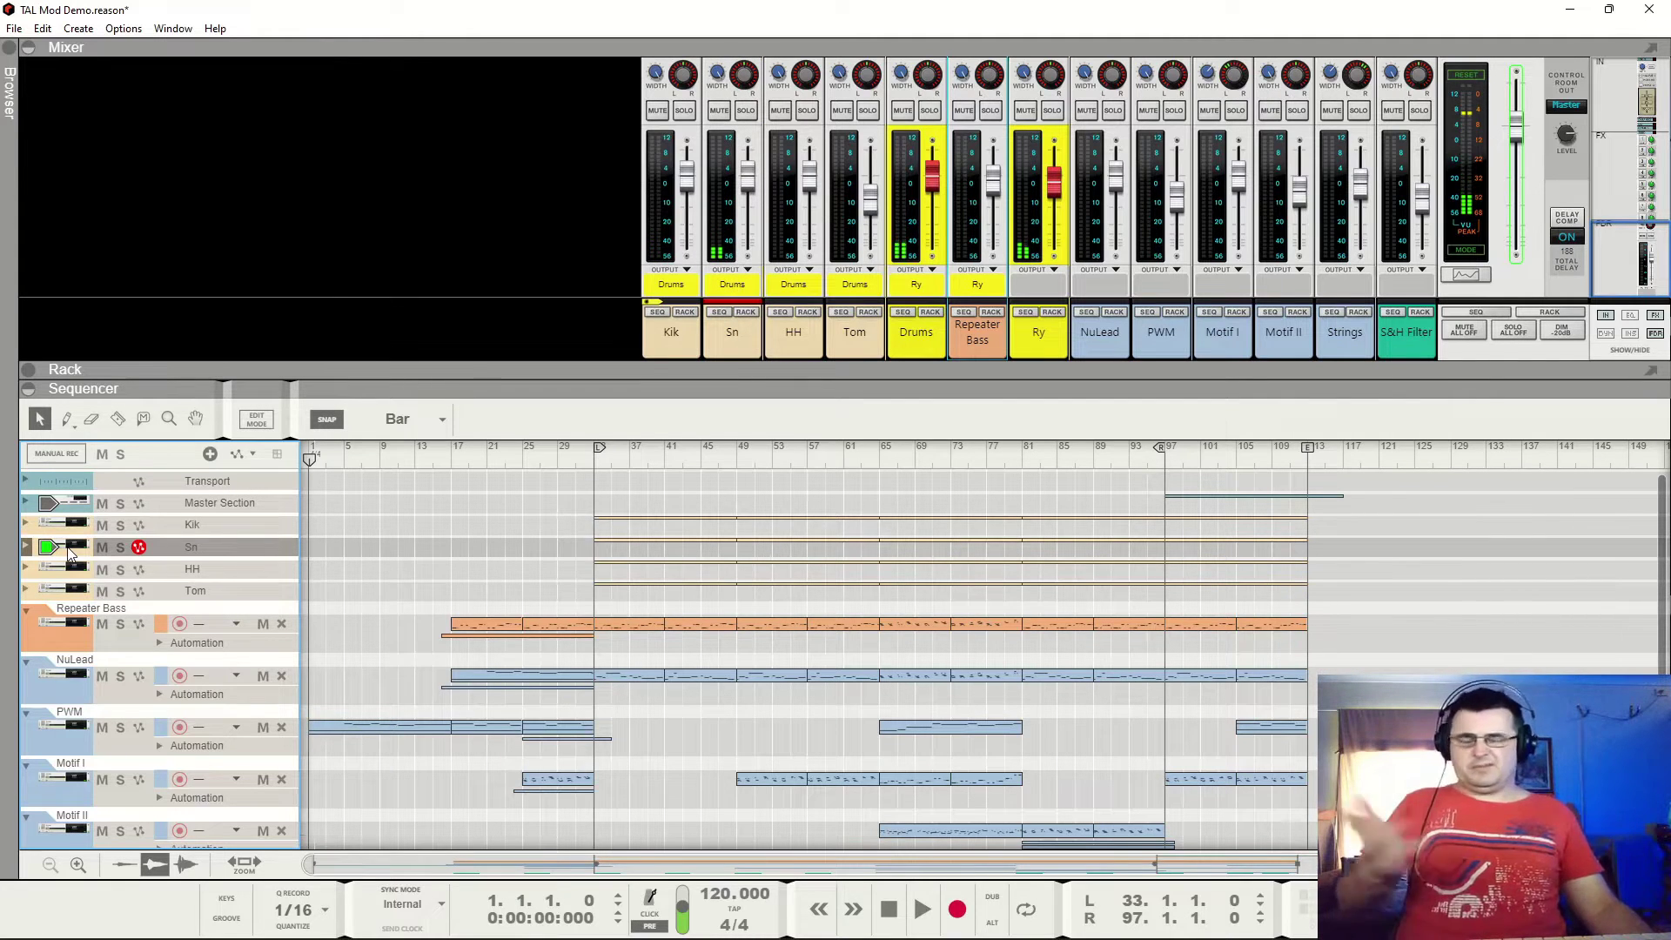
{"action": "left_click", "coordinate": [68, 570]}
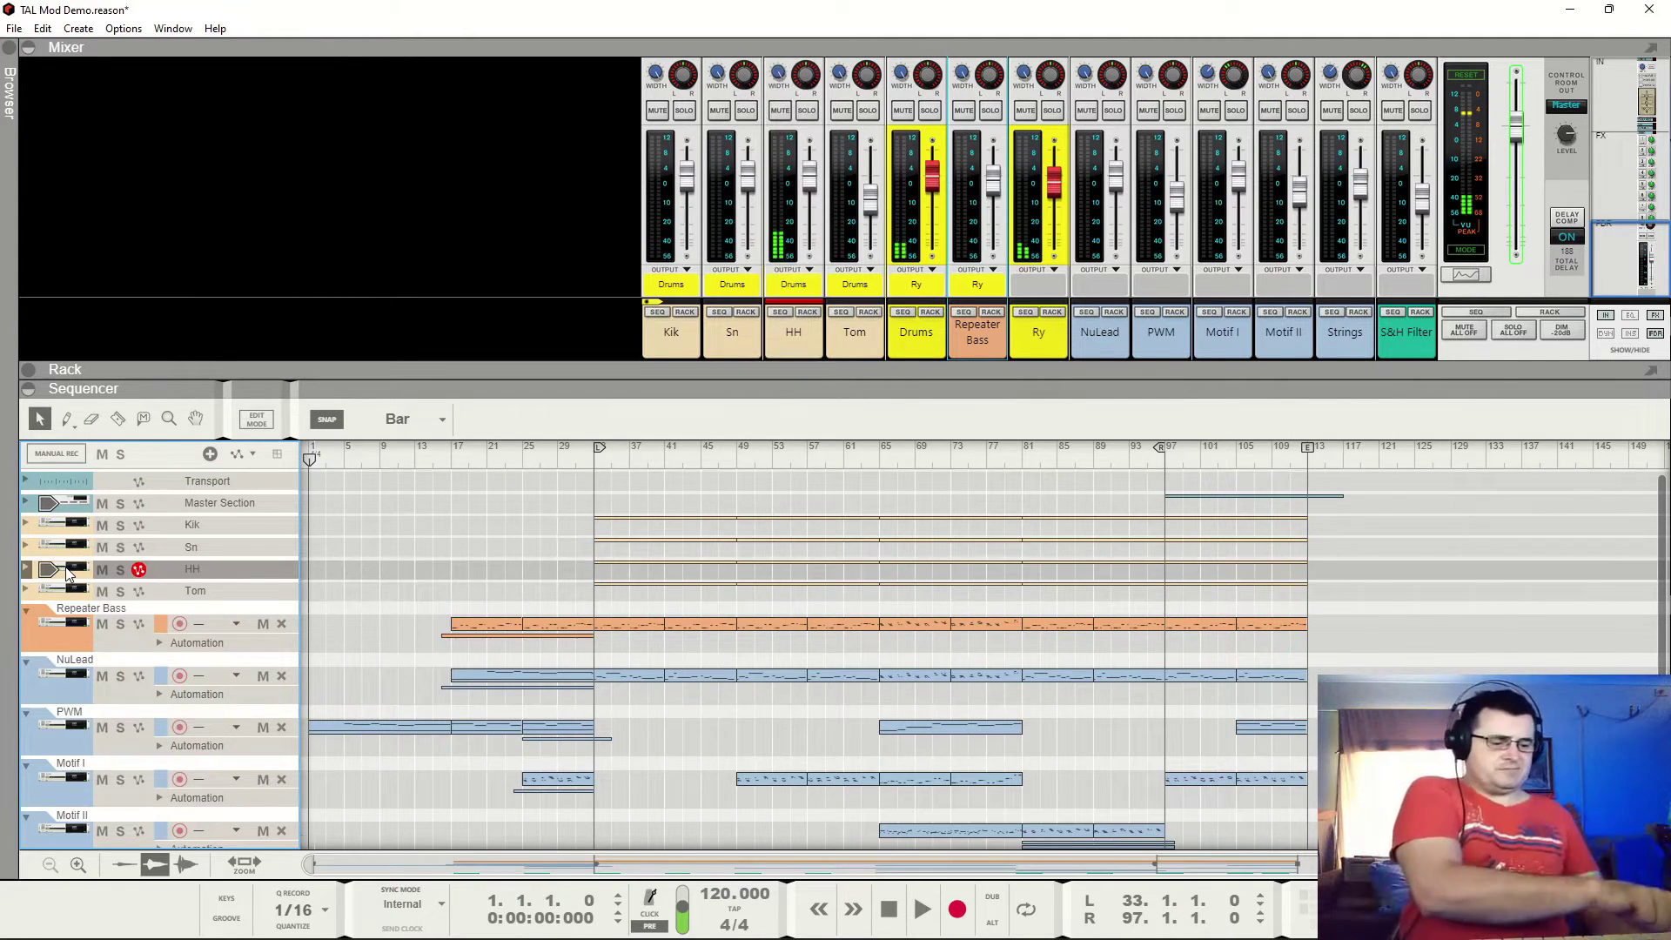
{"action": "left_click", "coordinate": [69, 590]}
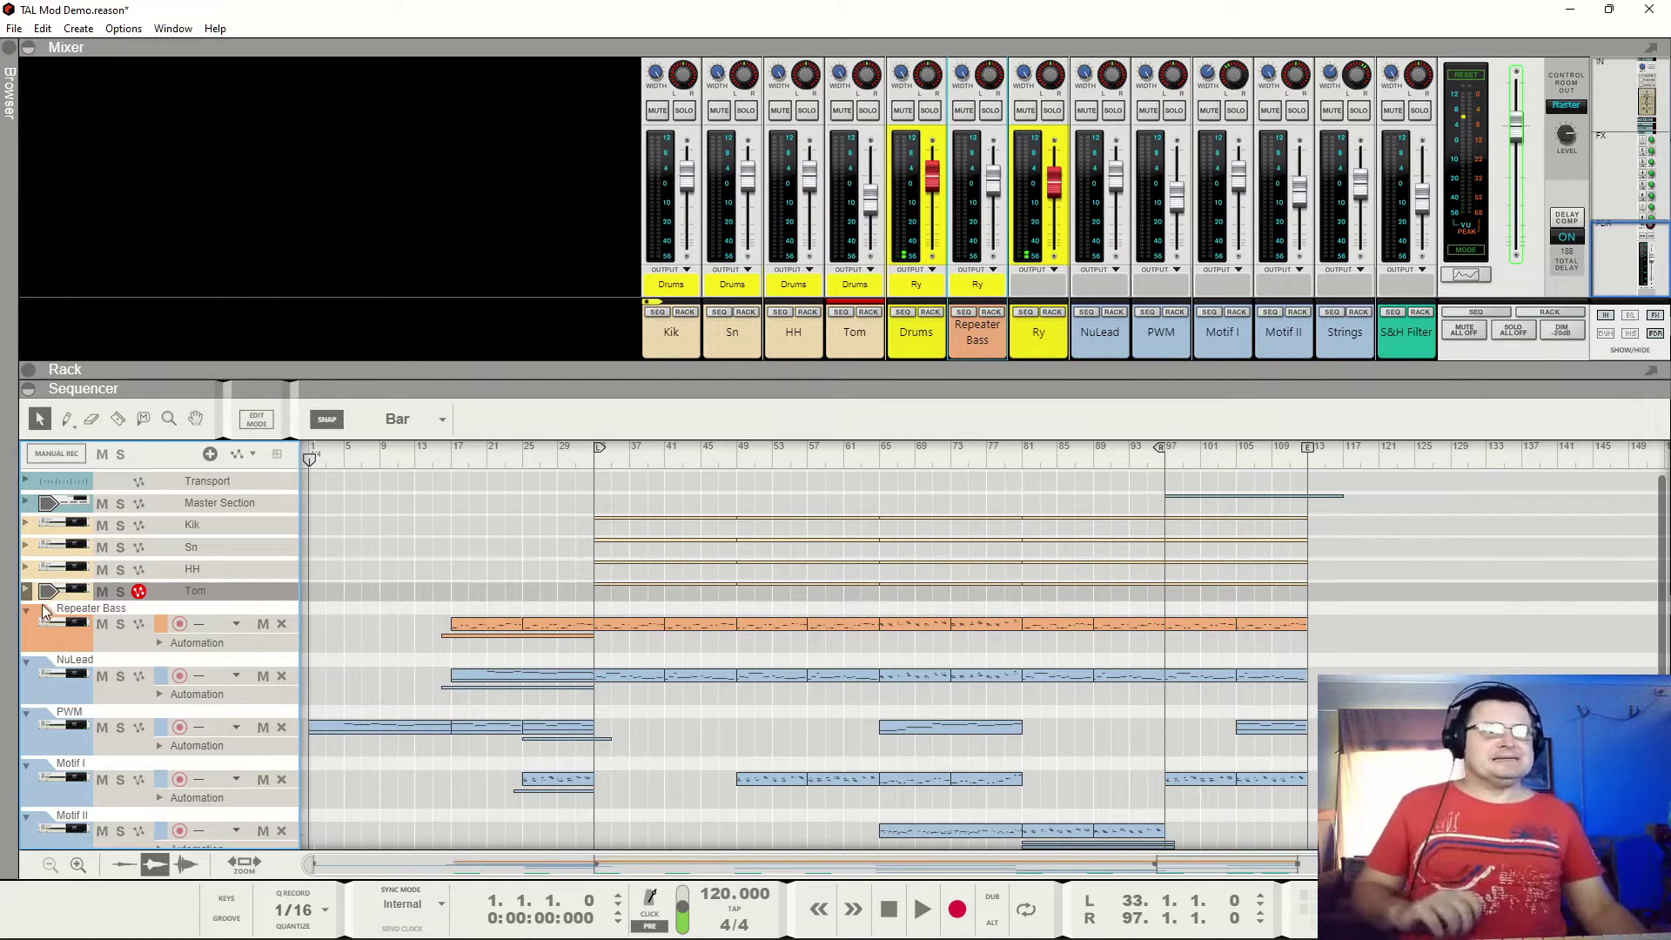
Audition the Repeater Bass, NuLead, PWM and Motif I sounds by selecting each track.
{"action": "left_click", "coordinate": [60, 618]}
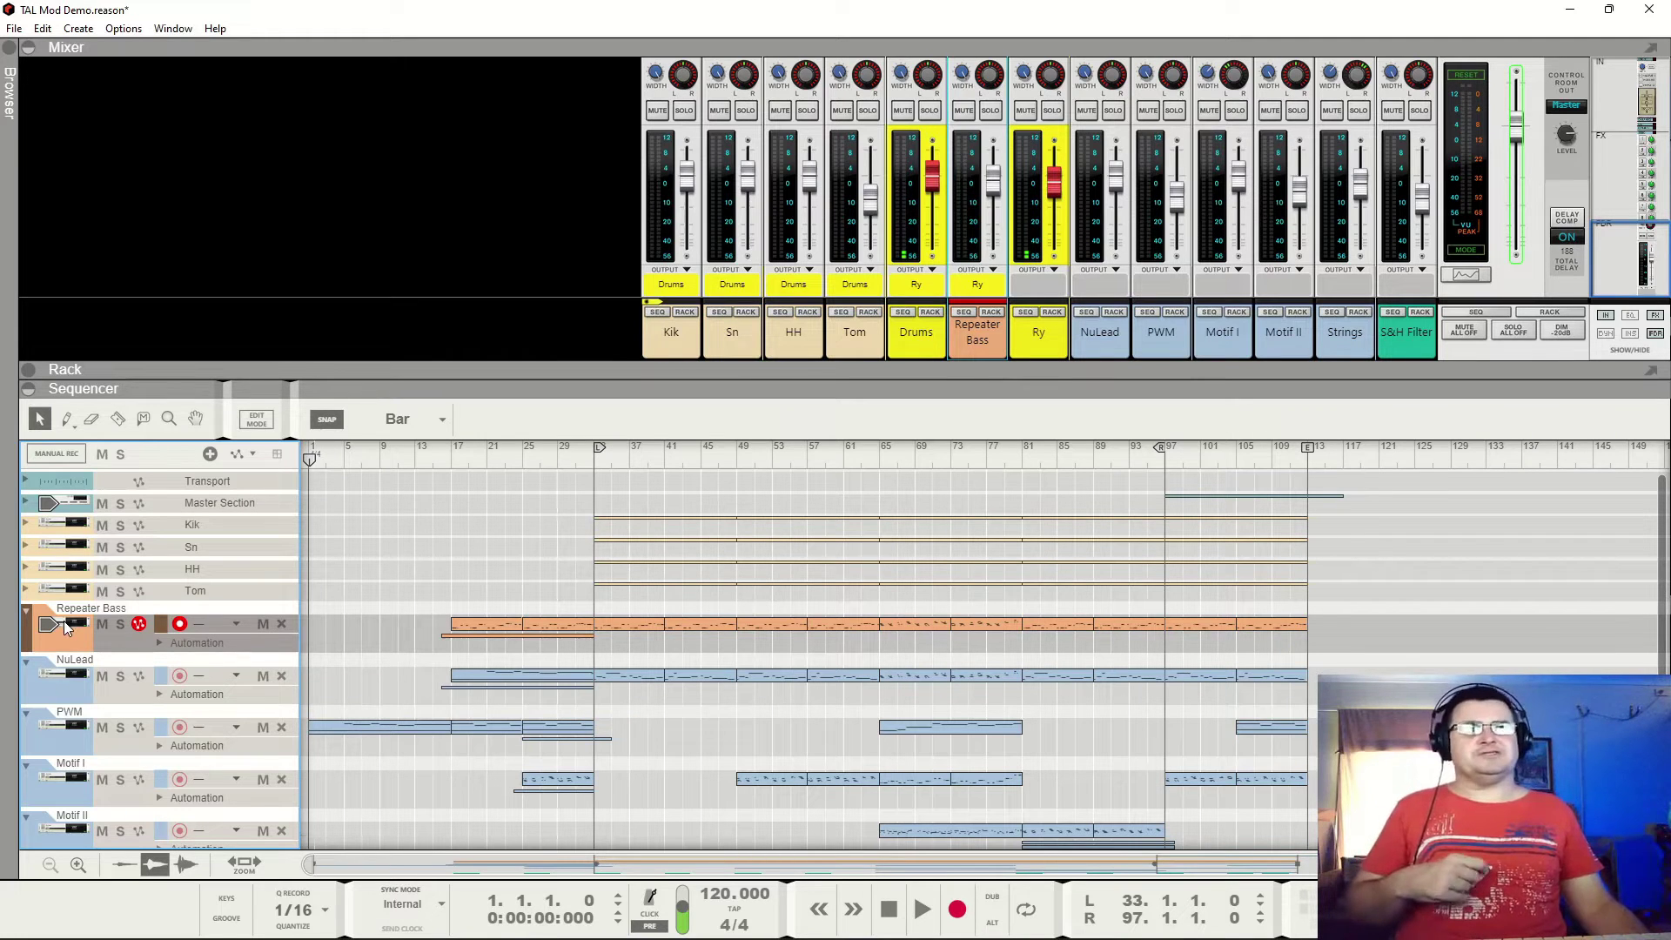
{"action": "left_click", "coordinate": [60, 682]}
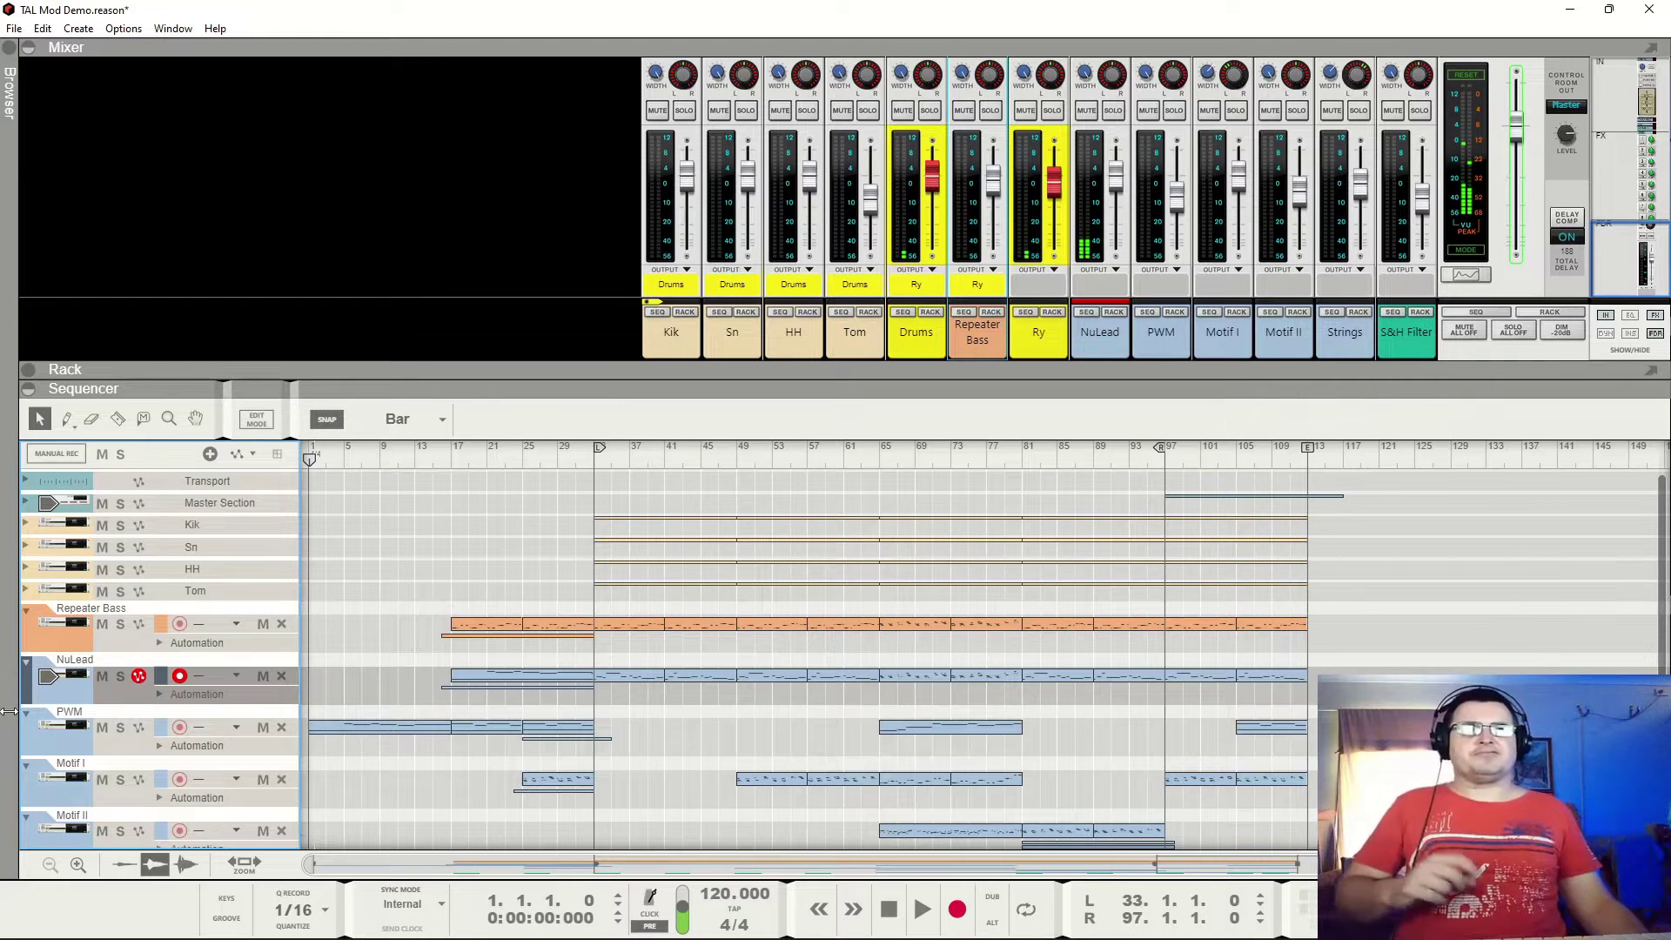
{"action": "left_click", "coordinate": [54, 738]}
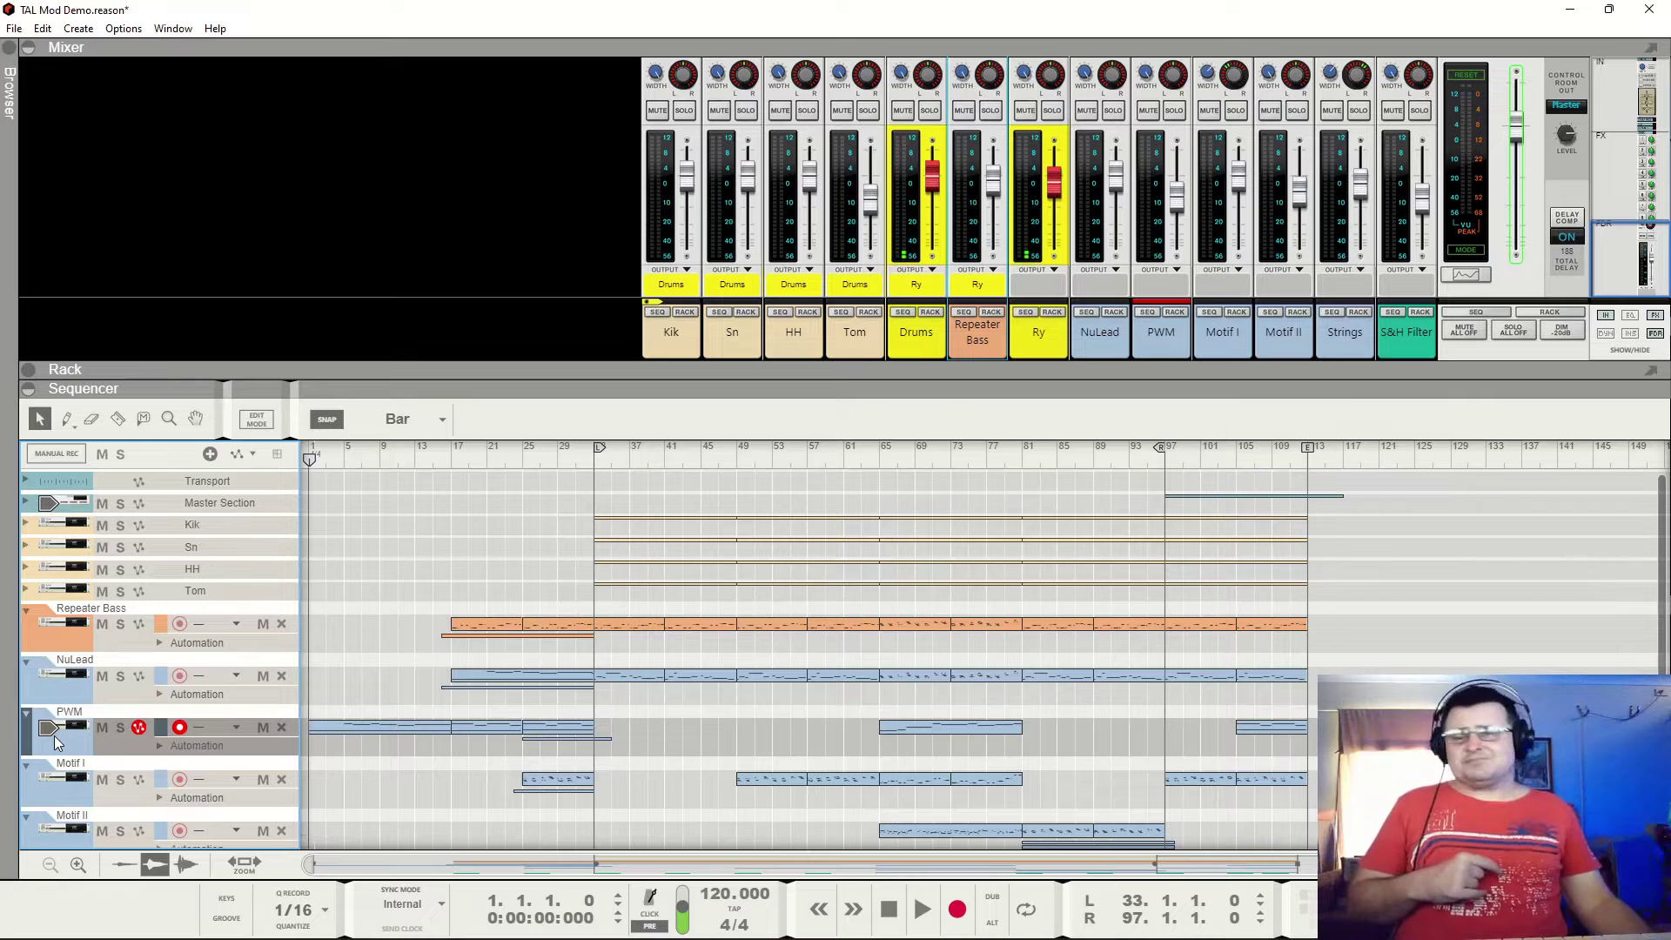
{"action": "left_click", "coordinate": [61, 784]}
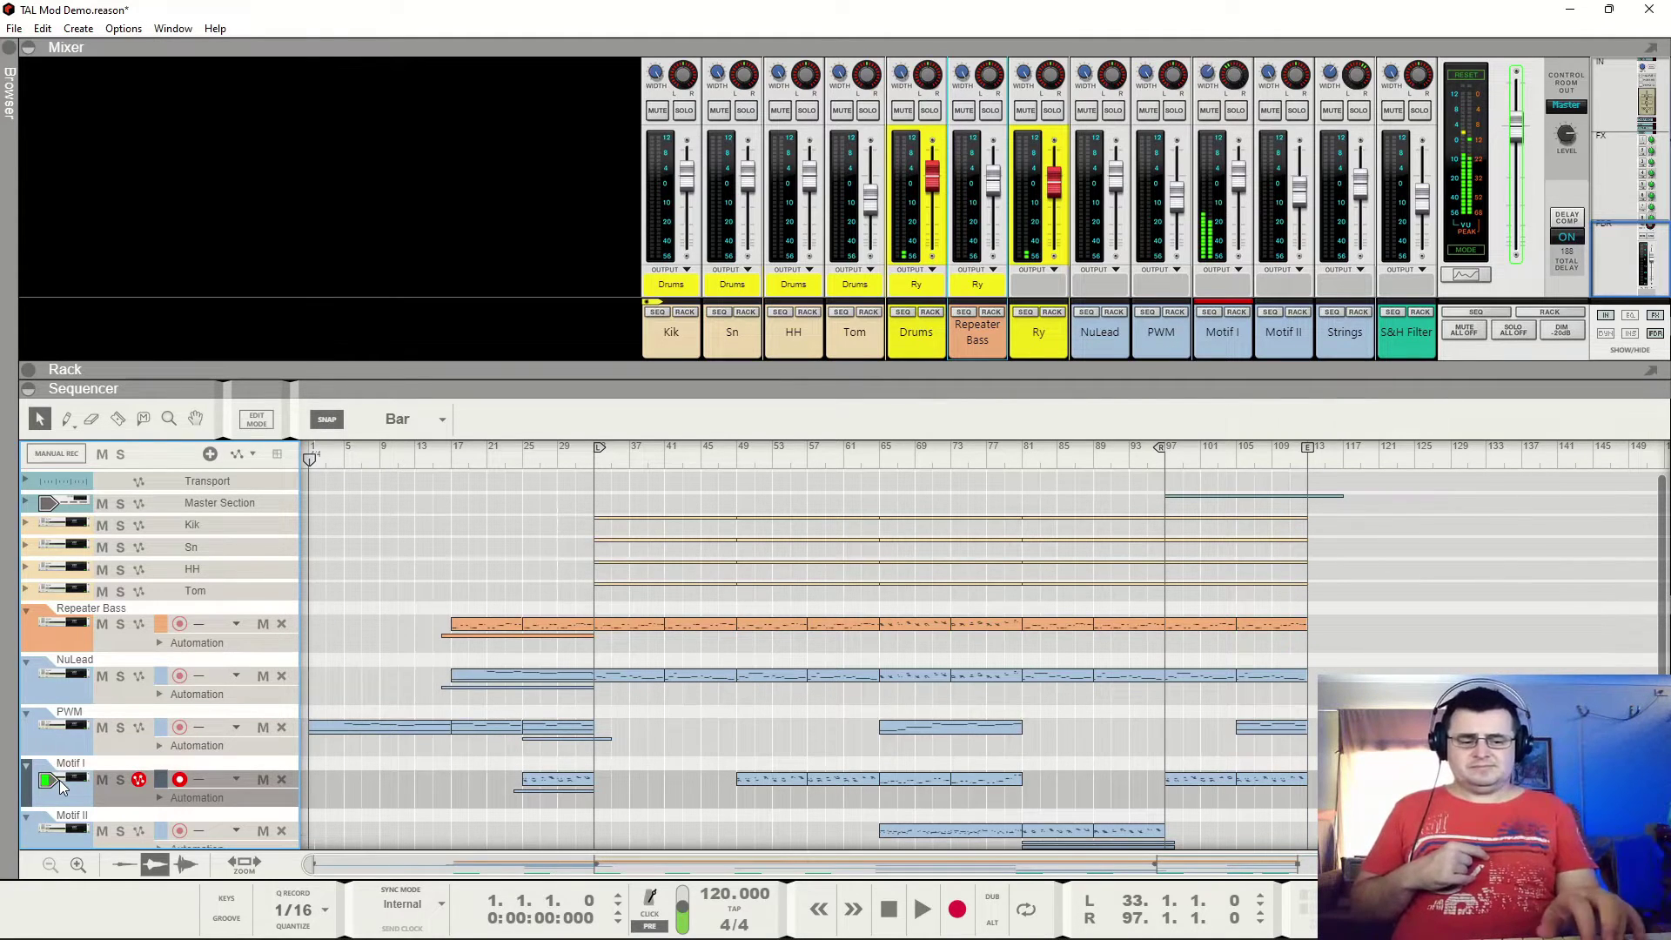
Audition the Motif II, Strings and S&H Filter sounds by selecting each track.
{"action": "scroll", "coordinate": [174, 730], "scroll_direction": "down", "scroll_amount": 3}
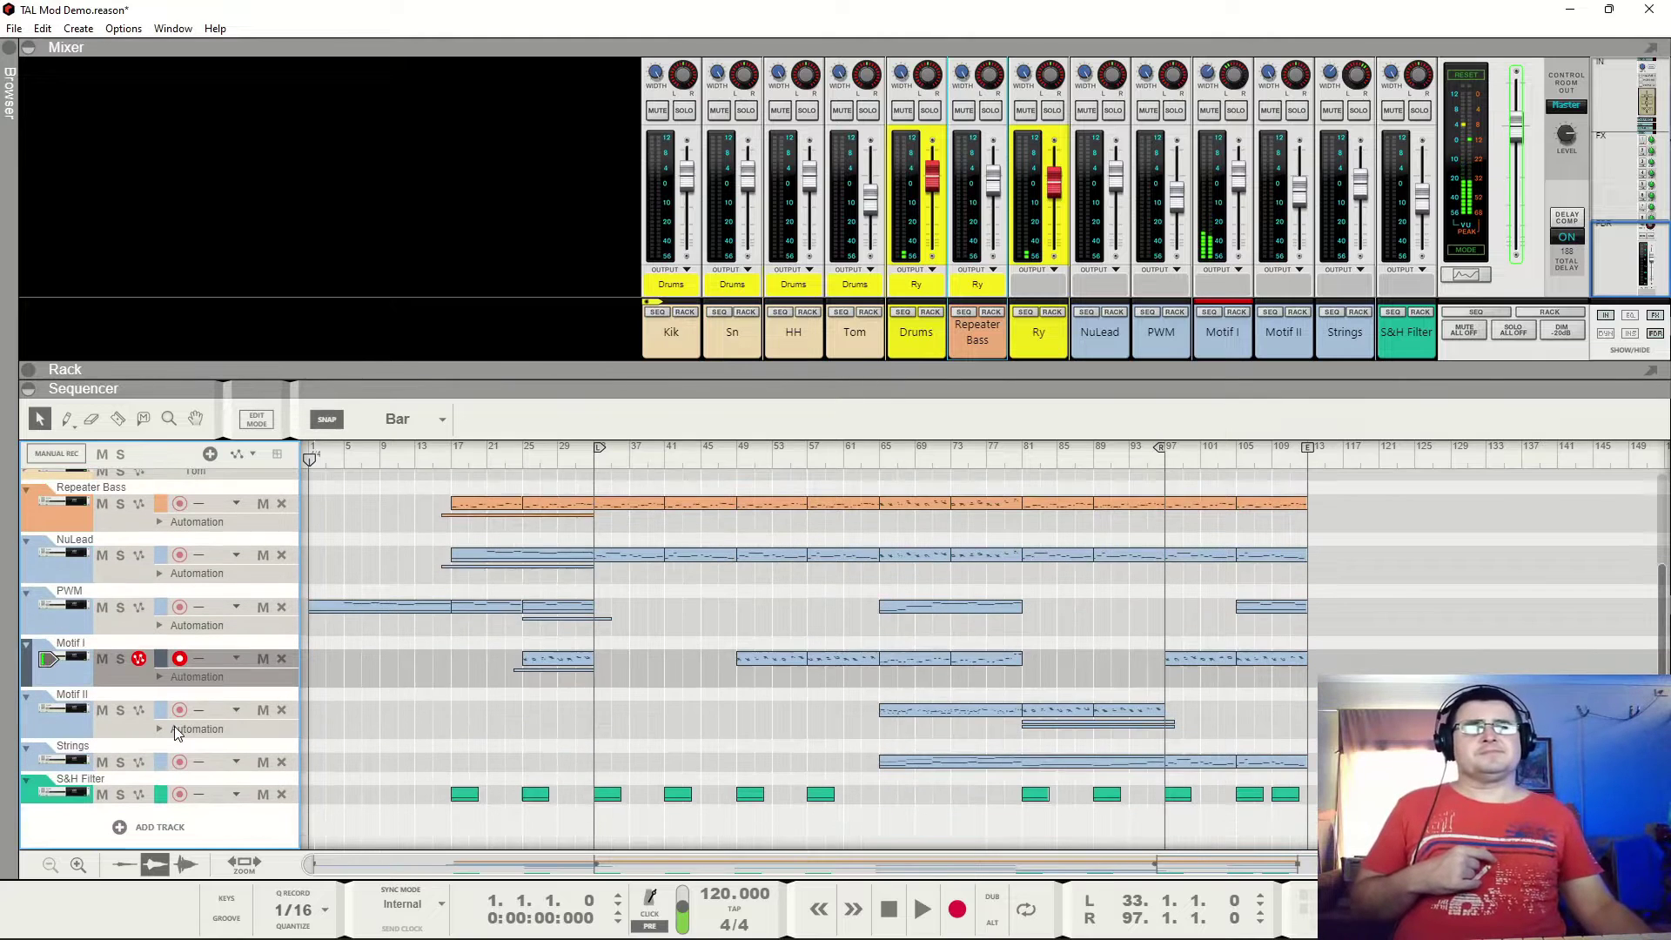
{"action": "left_click", "coordinate": [89, 721]}
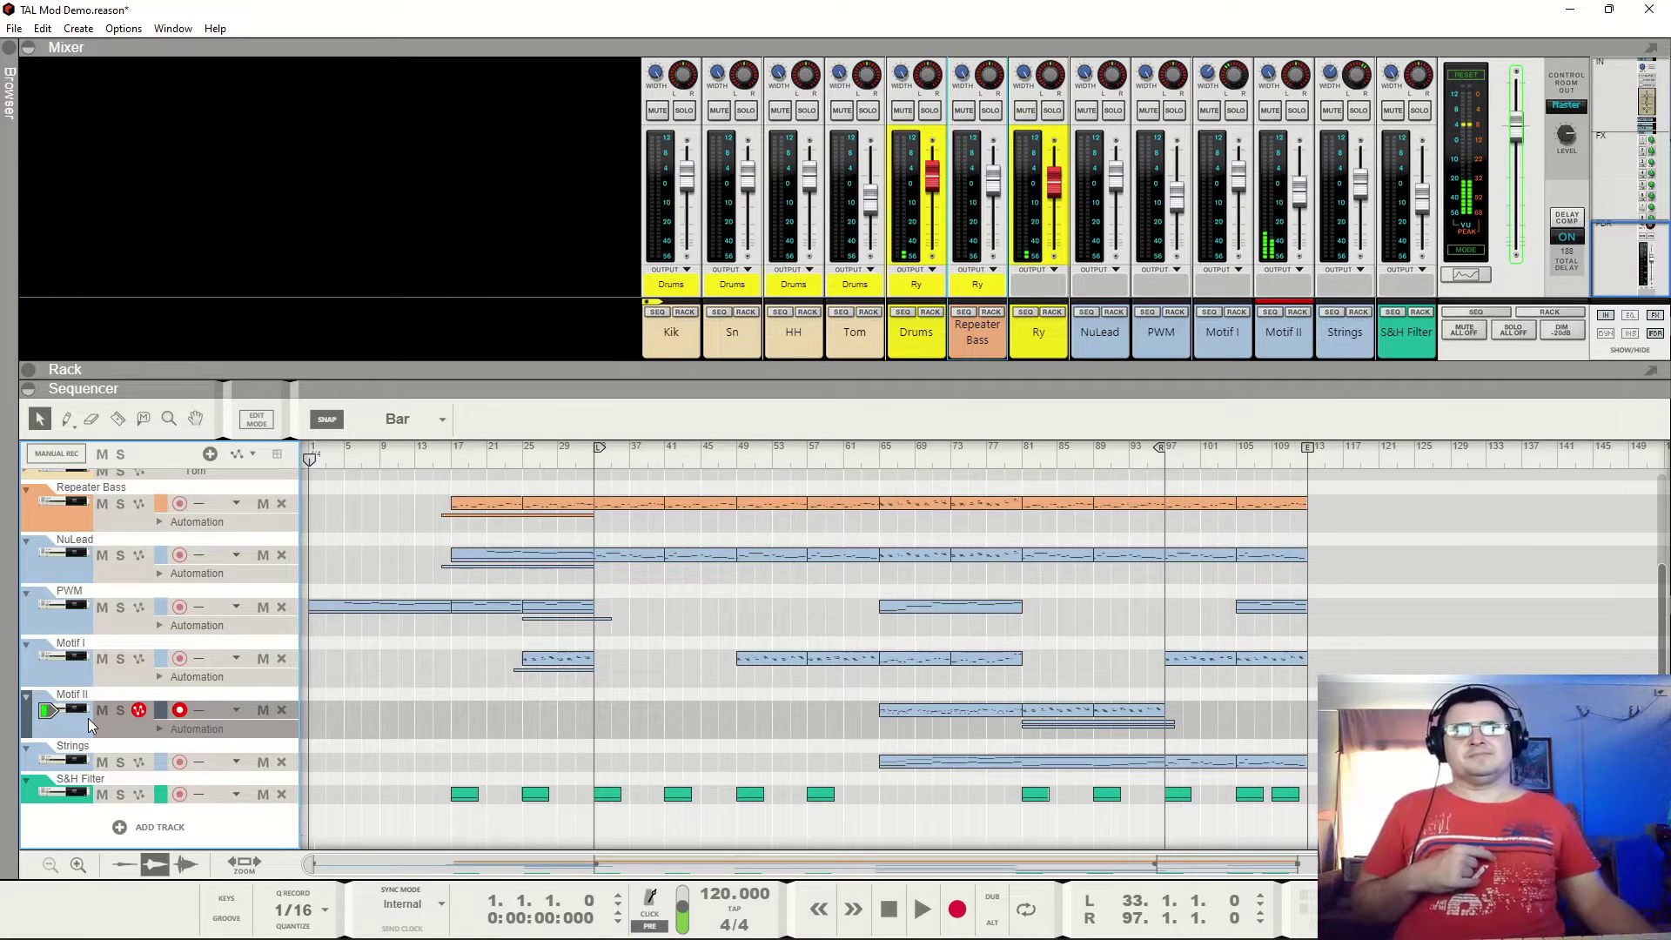
{"action": "left_click", "coordinate": [81, 763]}
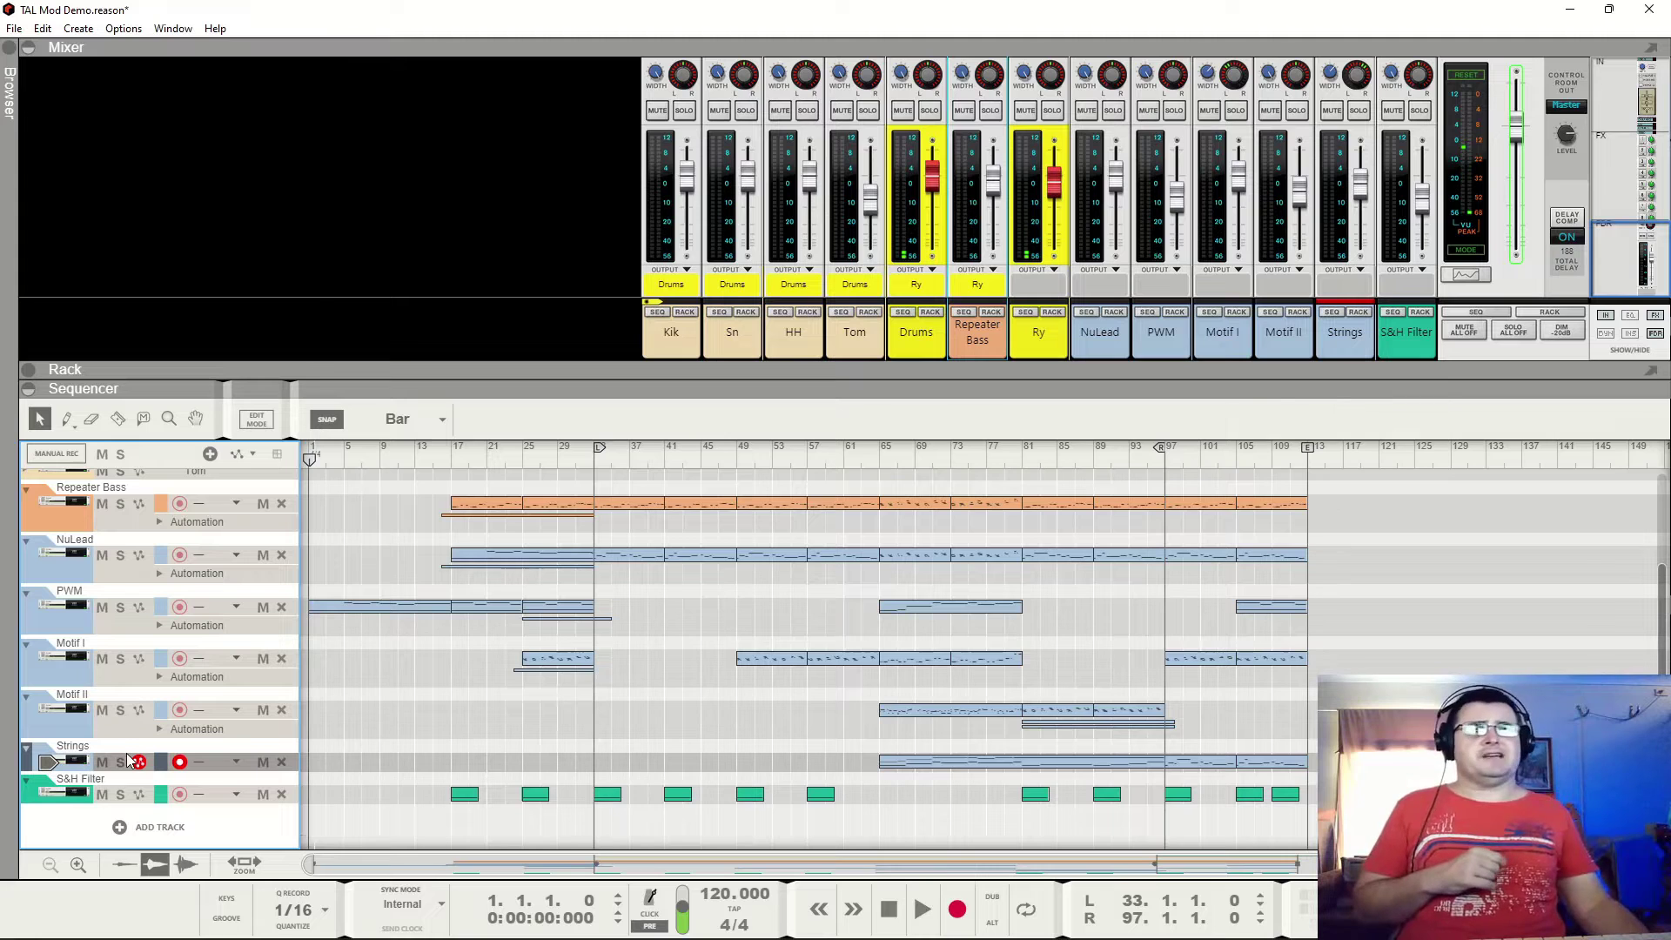
{"action": "left_click", "coordinate": [74, 794]}
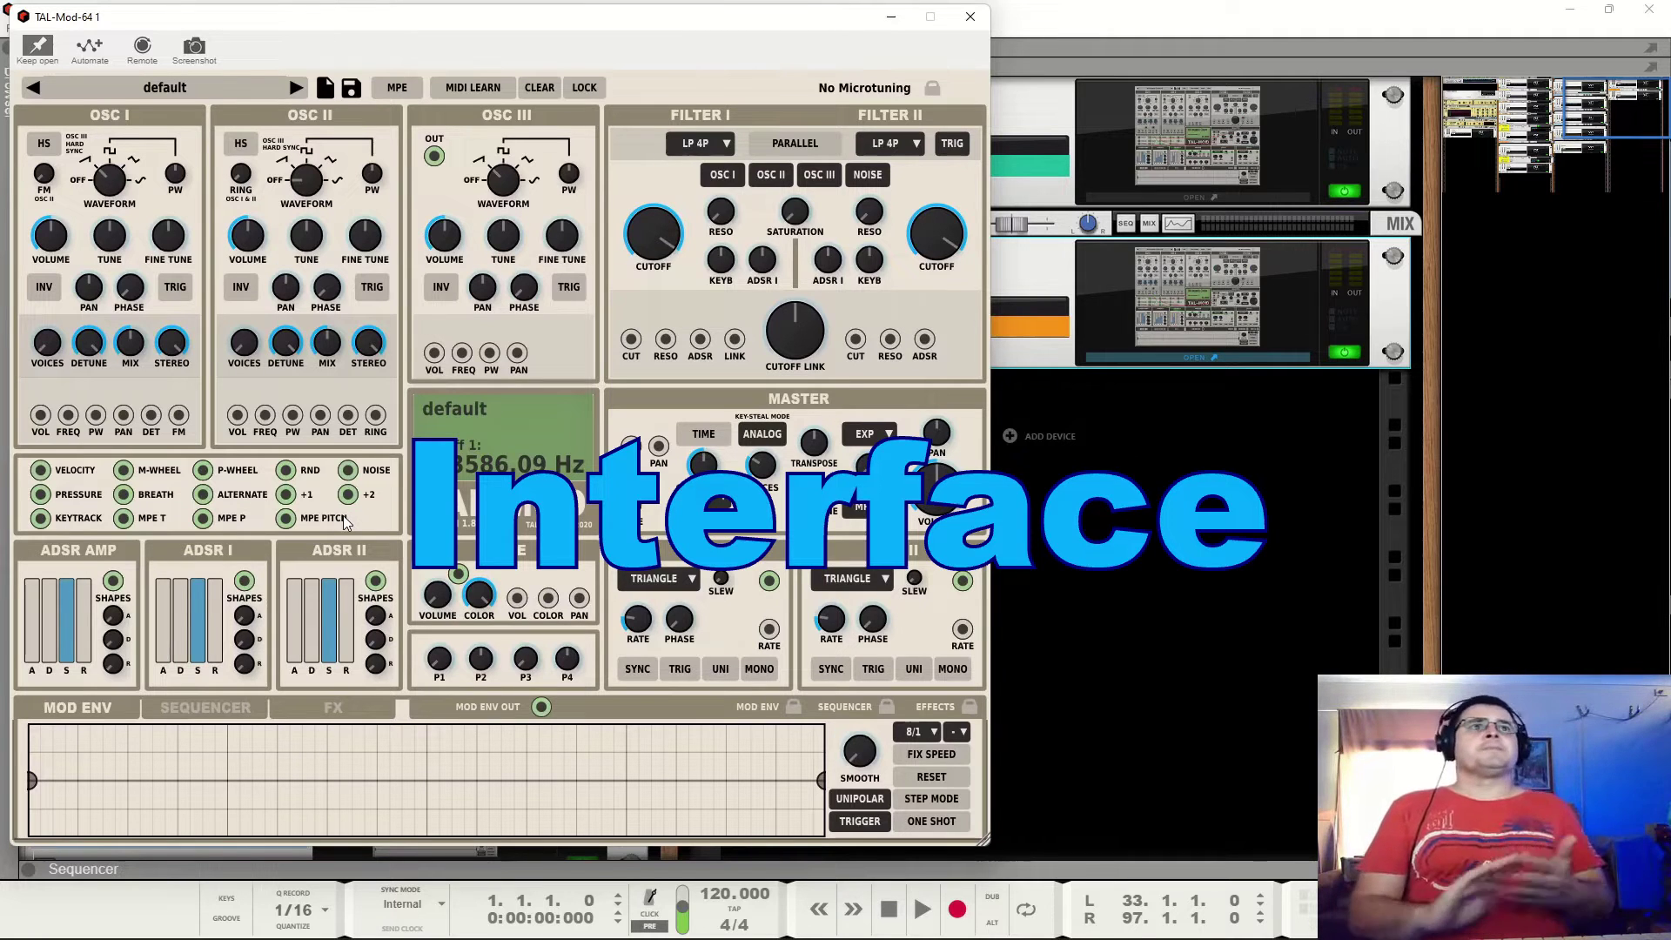
Try patching the Noise modulation source to an OSC III modulation input in TAL-Mod.
{"action": "mouse_move", "coordinate": [493, 155]}
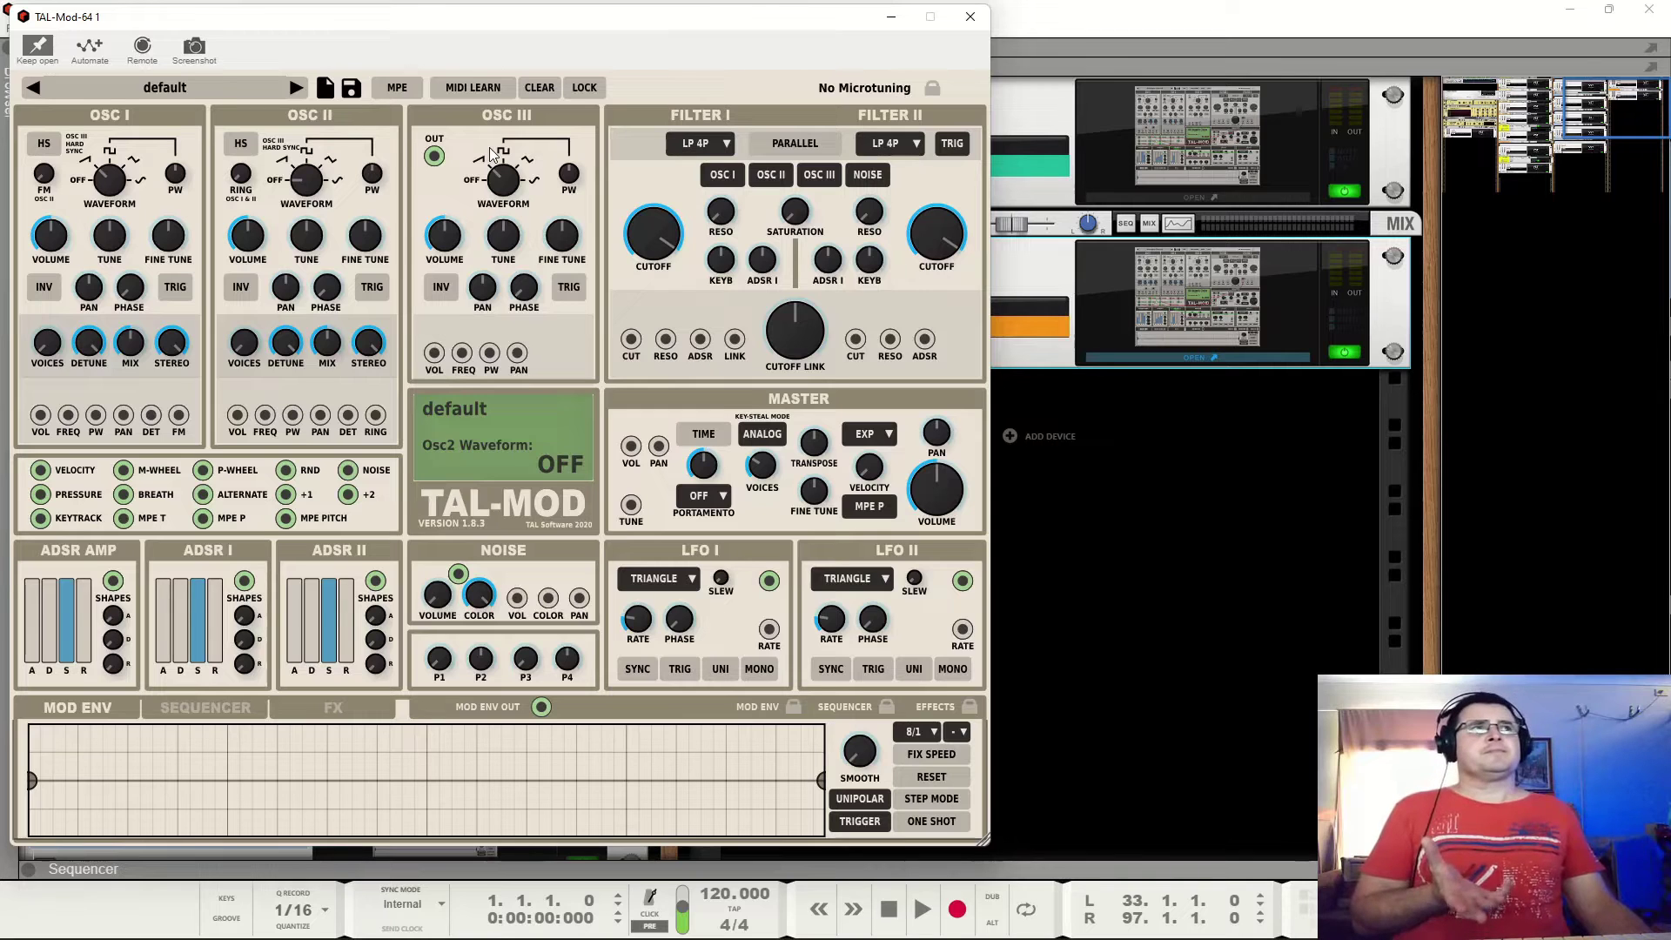
{"action": "mouse_move", "coordinate": [866, 196]}
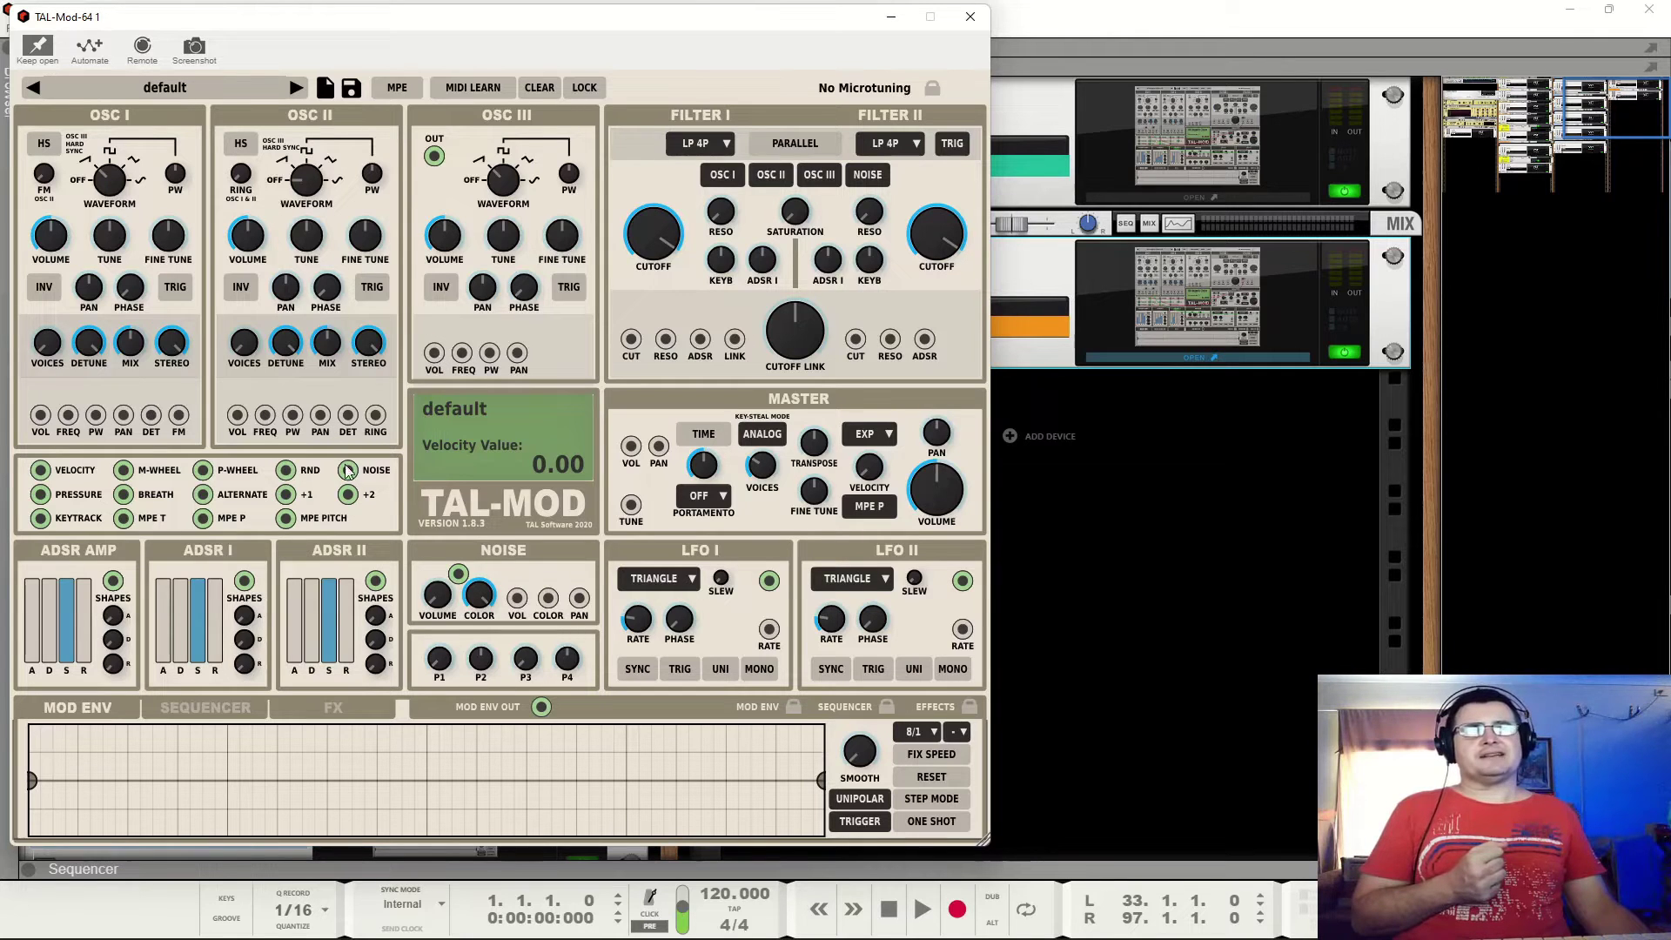
{"action": "left_click_drag", "start_coordinate": [345, 479], "coordinate": [442, 337]}
{"action": "left_click", "coordinate": [455, 316]}
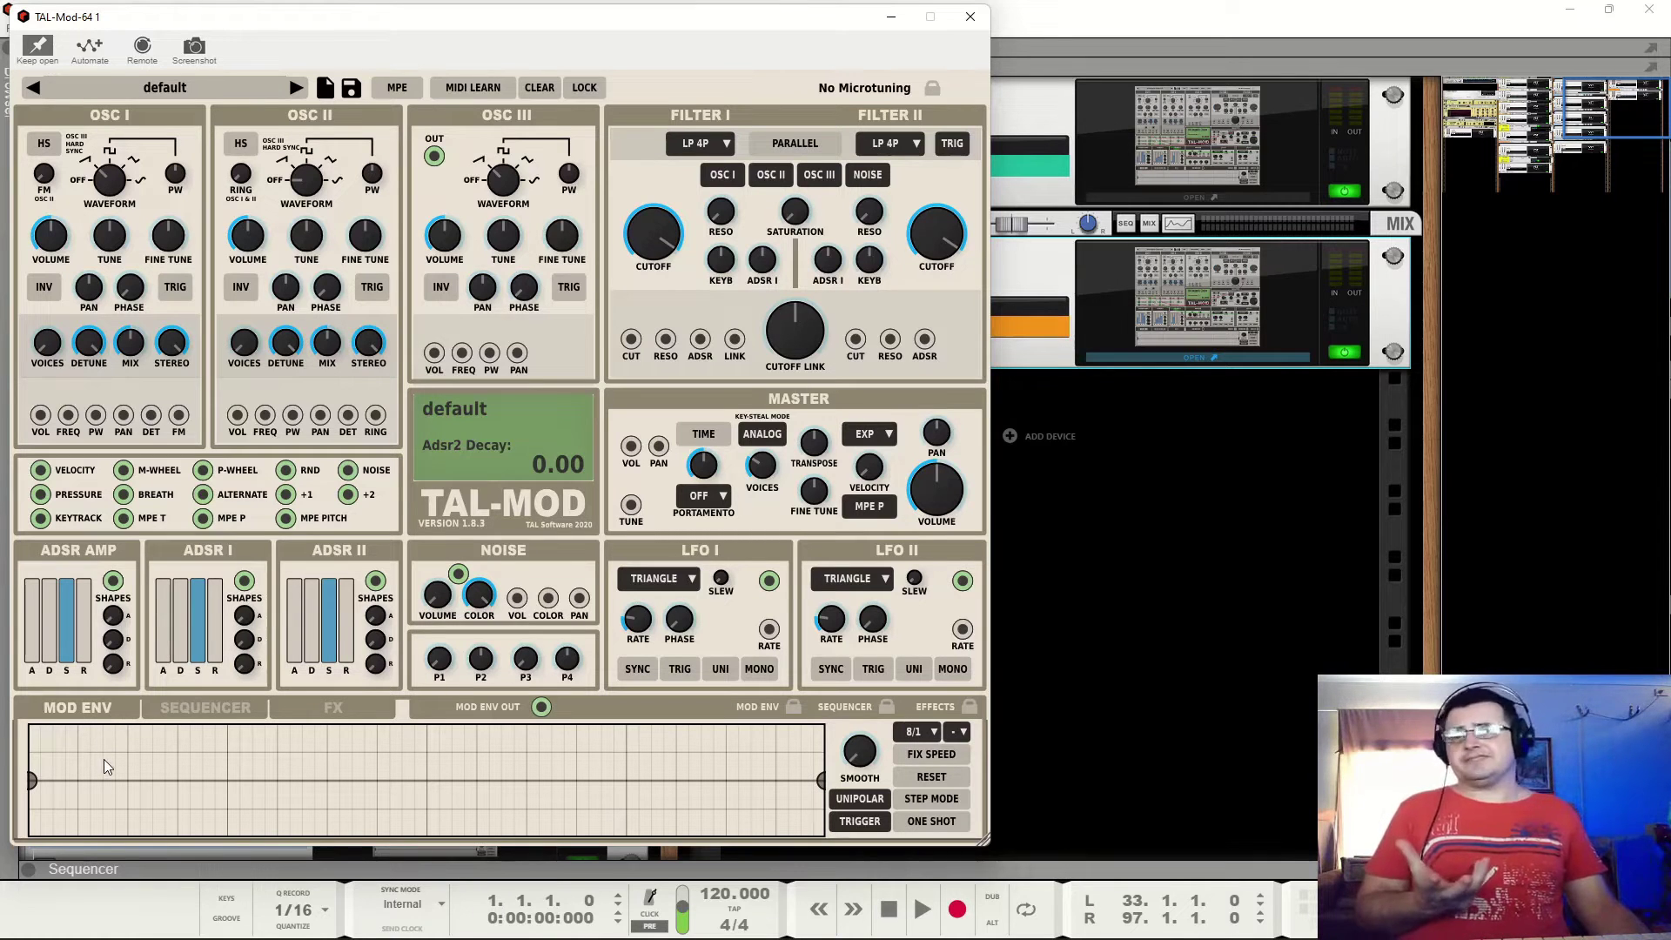
Examine TAL-Mod's arpeggiator and step sequencer page, followed by its effects page with the HP, EQ, chorus, delay and reverb.
{"action": "left_click", "coordinate": [177, 706]}
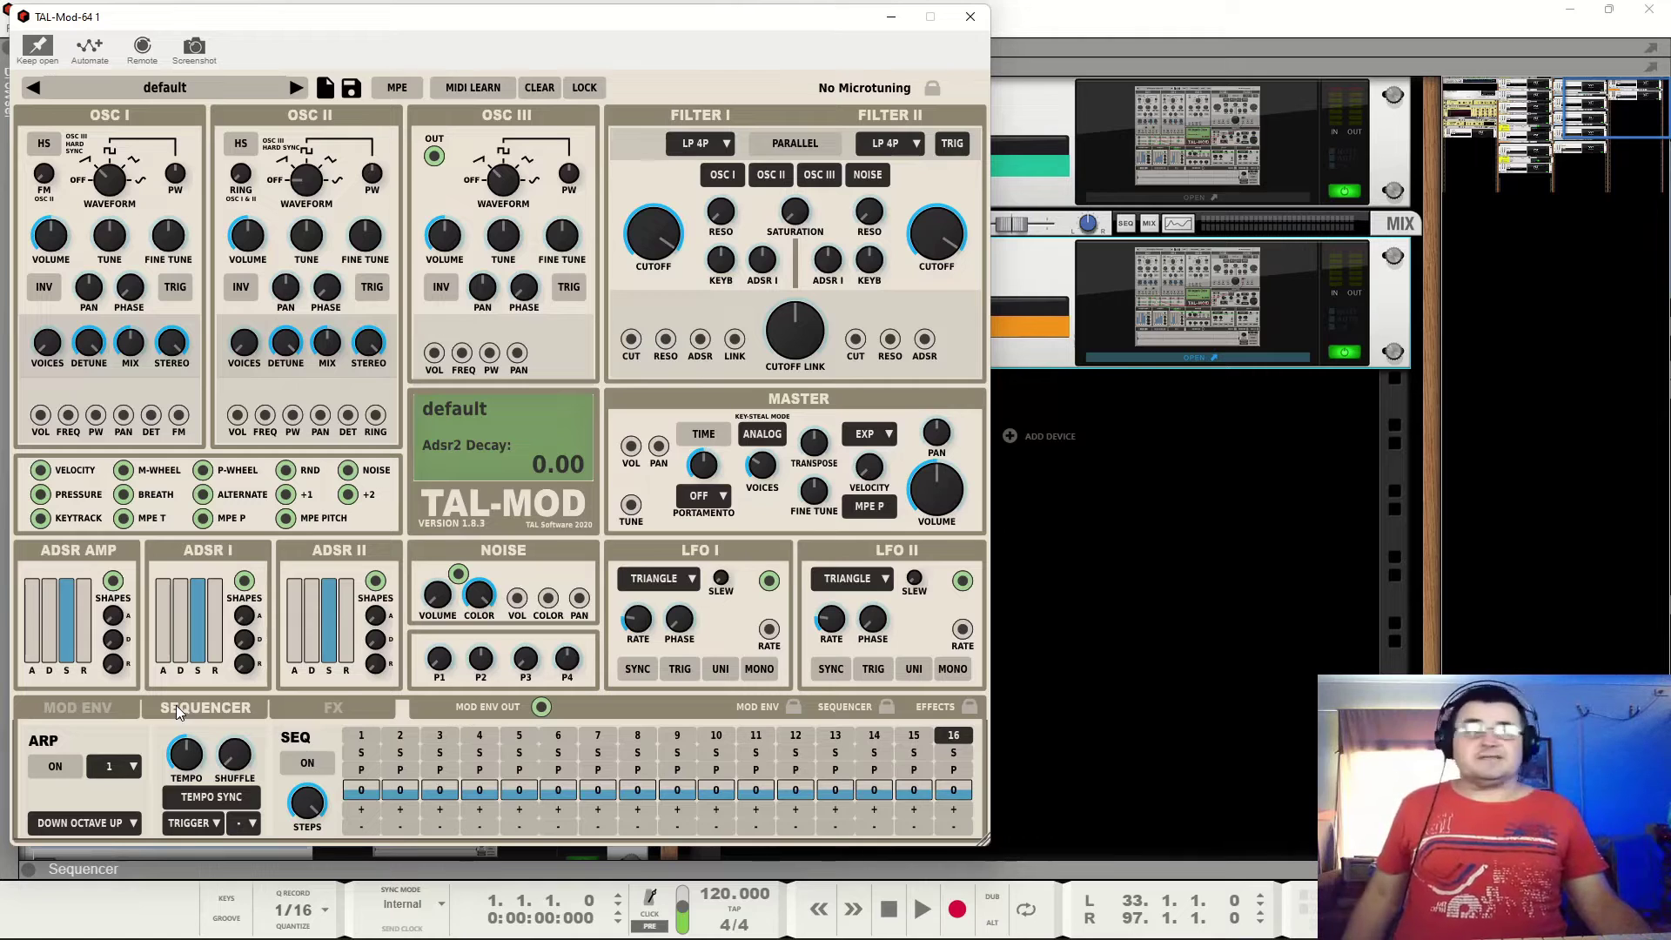
{"action": "left_click", "coordinate": [333, 709]}
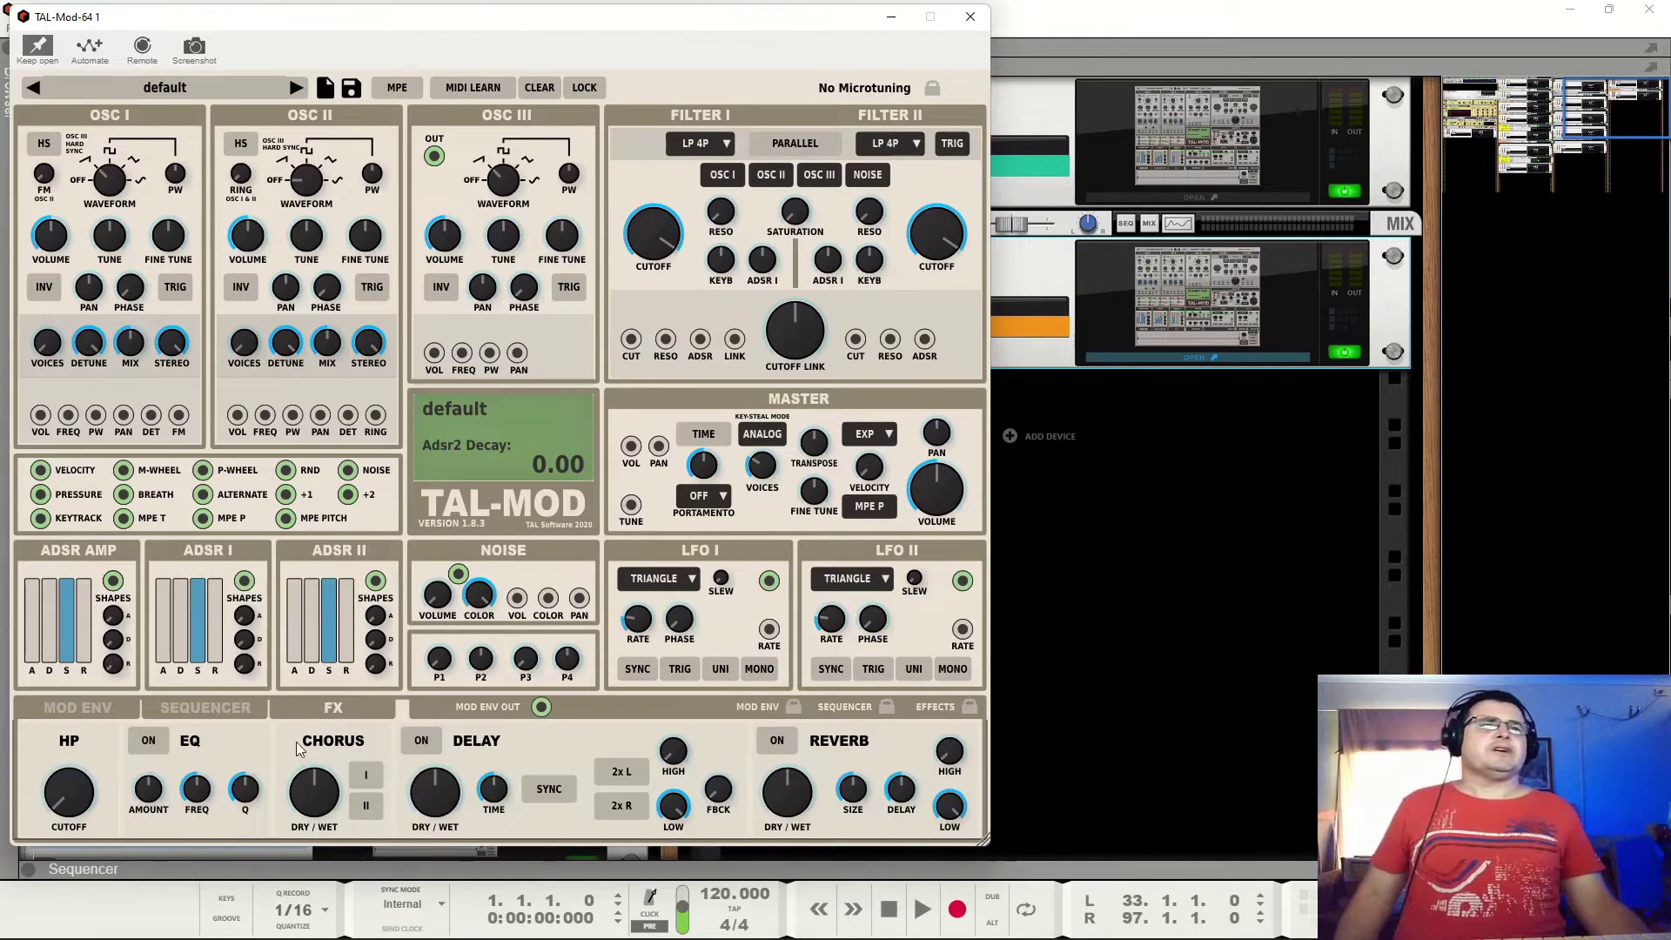
{"action": "mouse_move", "coordinate": [68, 808]}
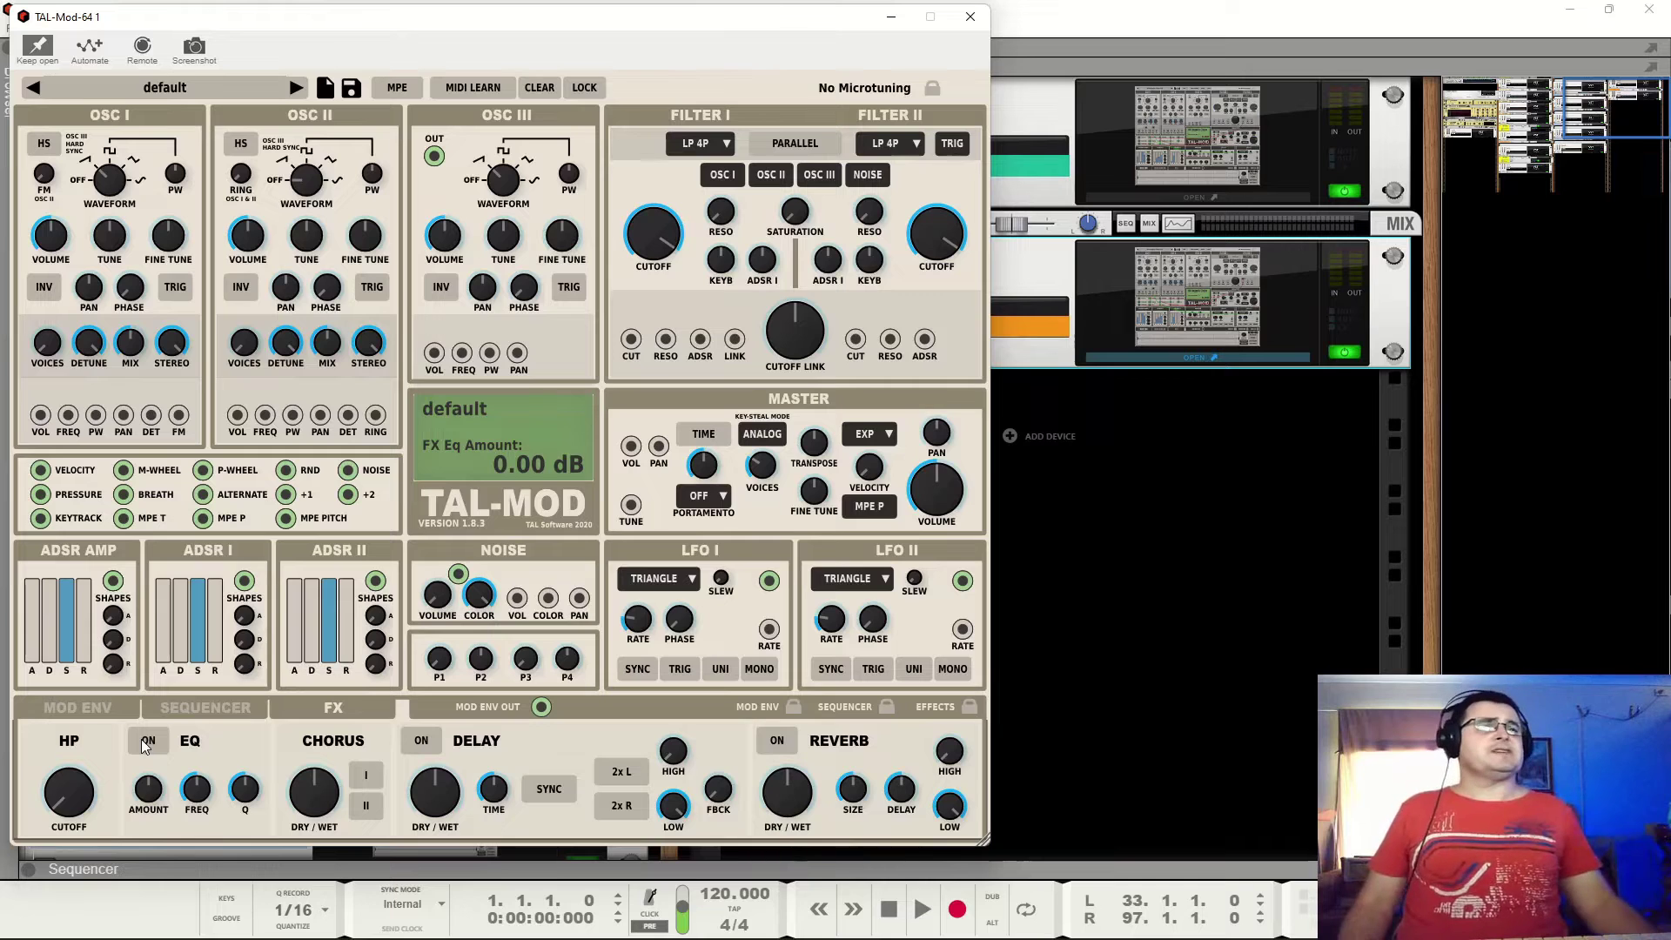
Try chorus modes I and II on the effects page, and adjust the P2 control.
{"action": "left_click", "coordinate": [366, 773]}
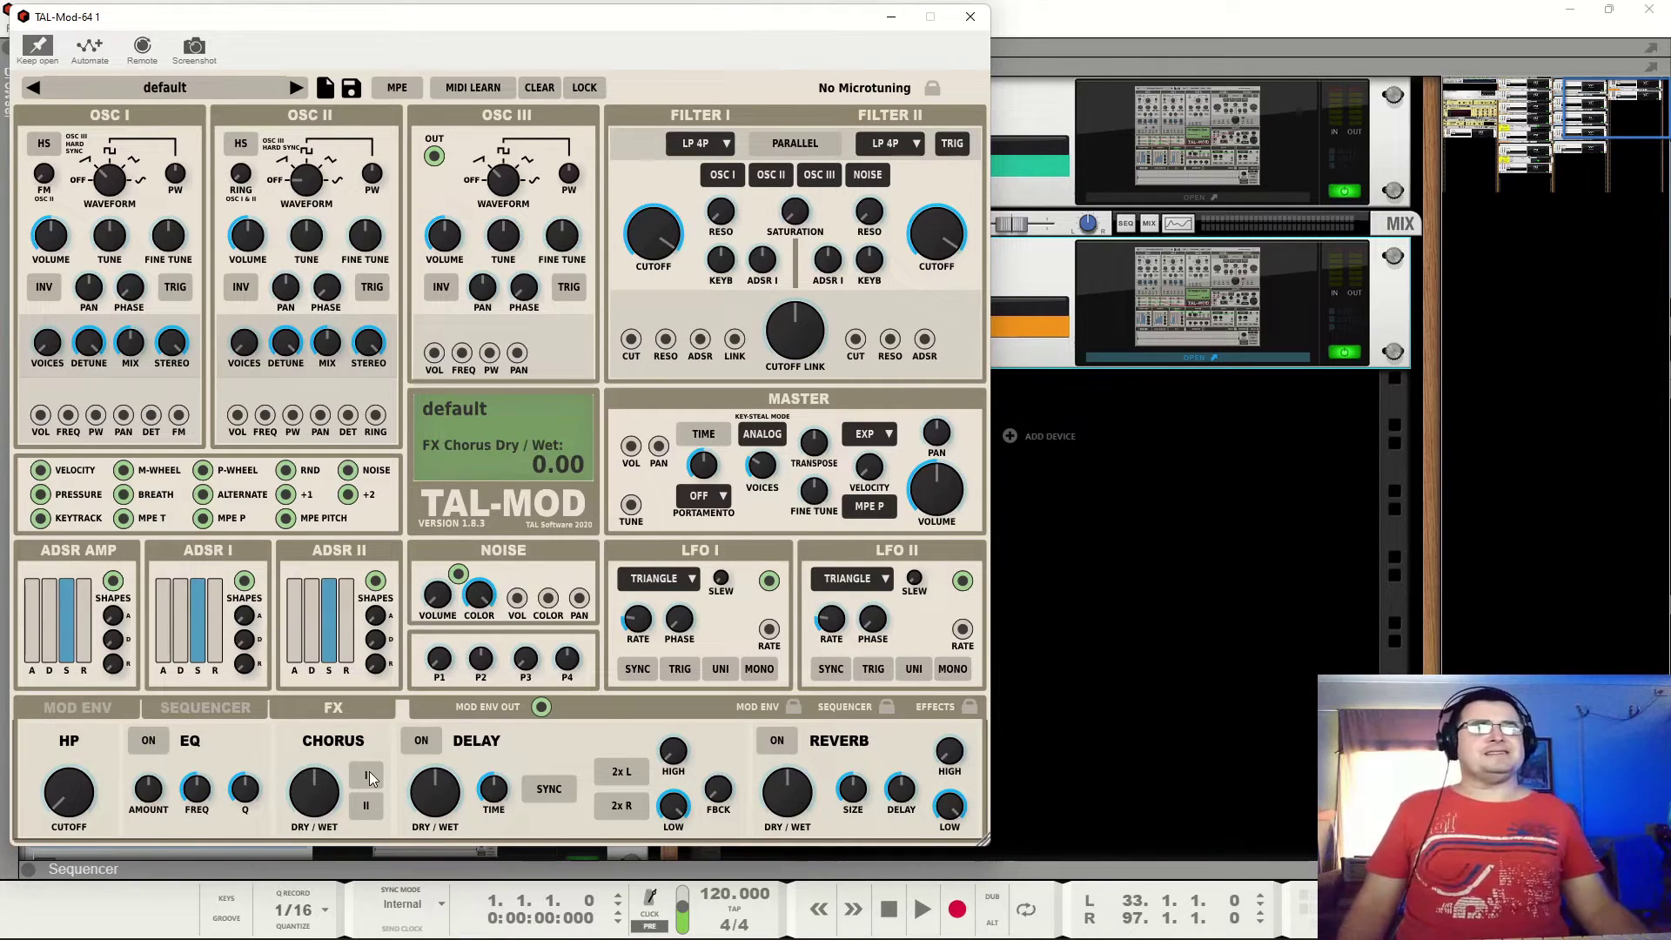
{"action": "left_click", "coordinate": [369, 804]}
{"action": "left_click", "coordinate": [369, 804]}
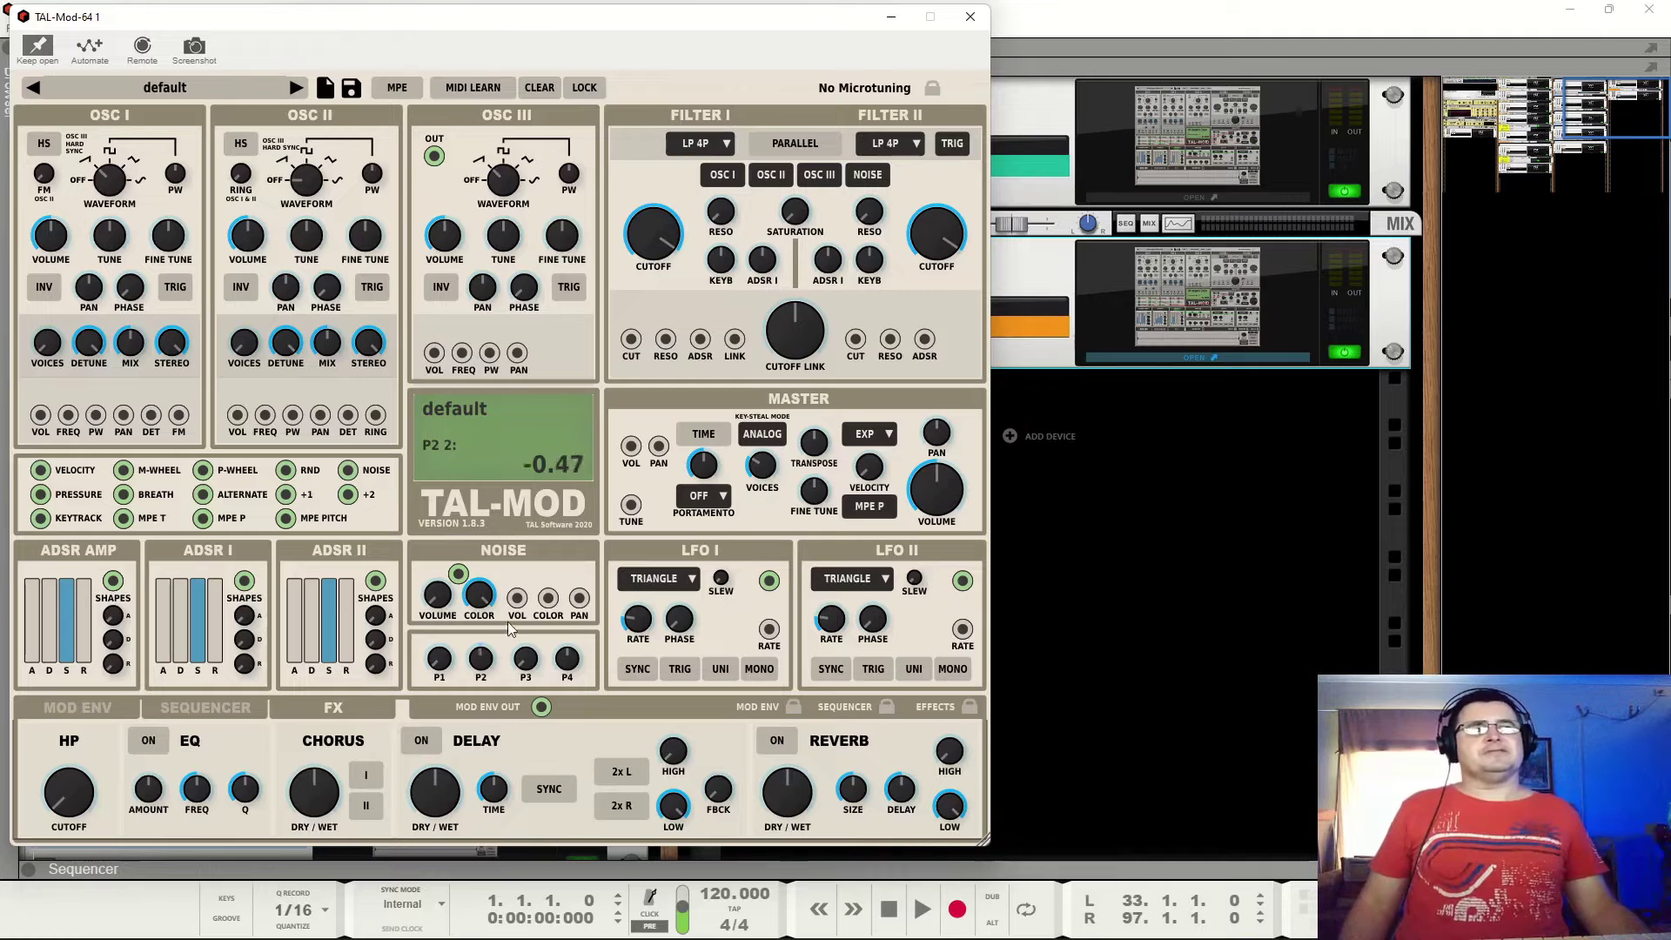
{"action": "left_click_drag", "start_coordinate": [508, 622], "coordinate": [522, 766]}
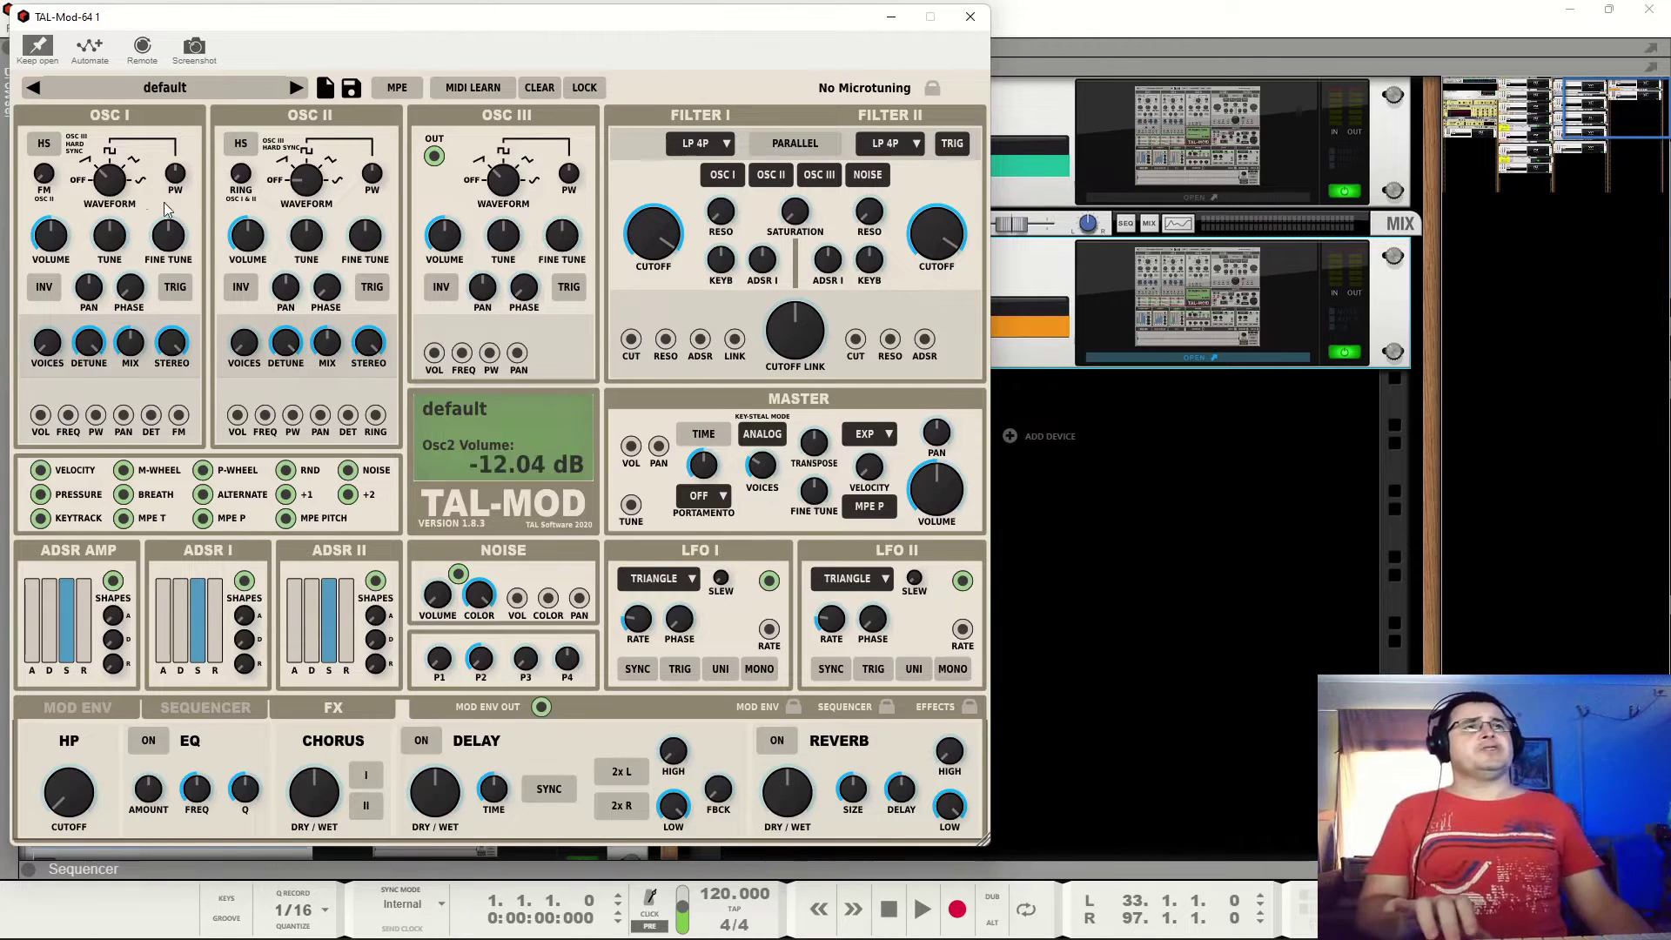
Examine the preset menu's microtuning, cable transparency, UI colour and plug-in size options, and close it.
{"action": "left_click", "coordinate": [228, 86]}
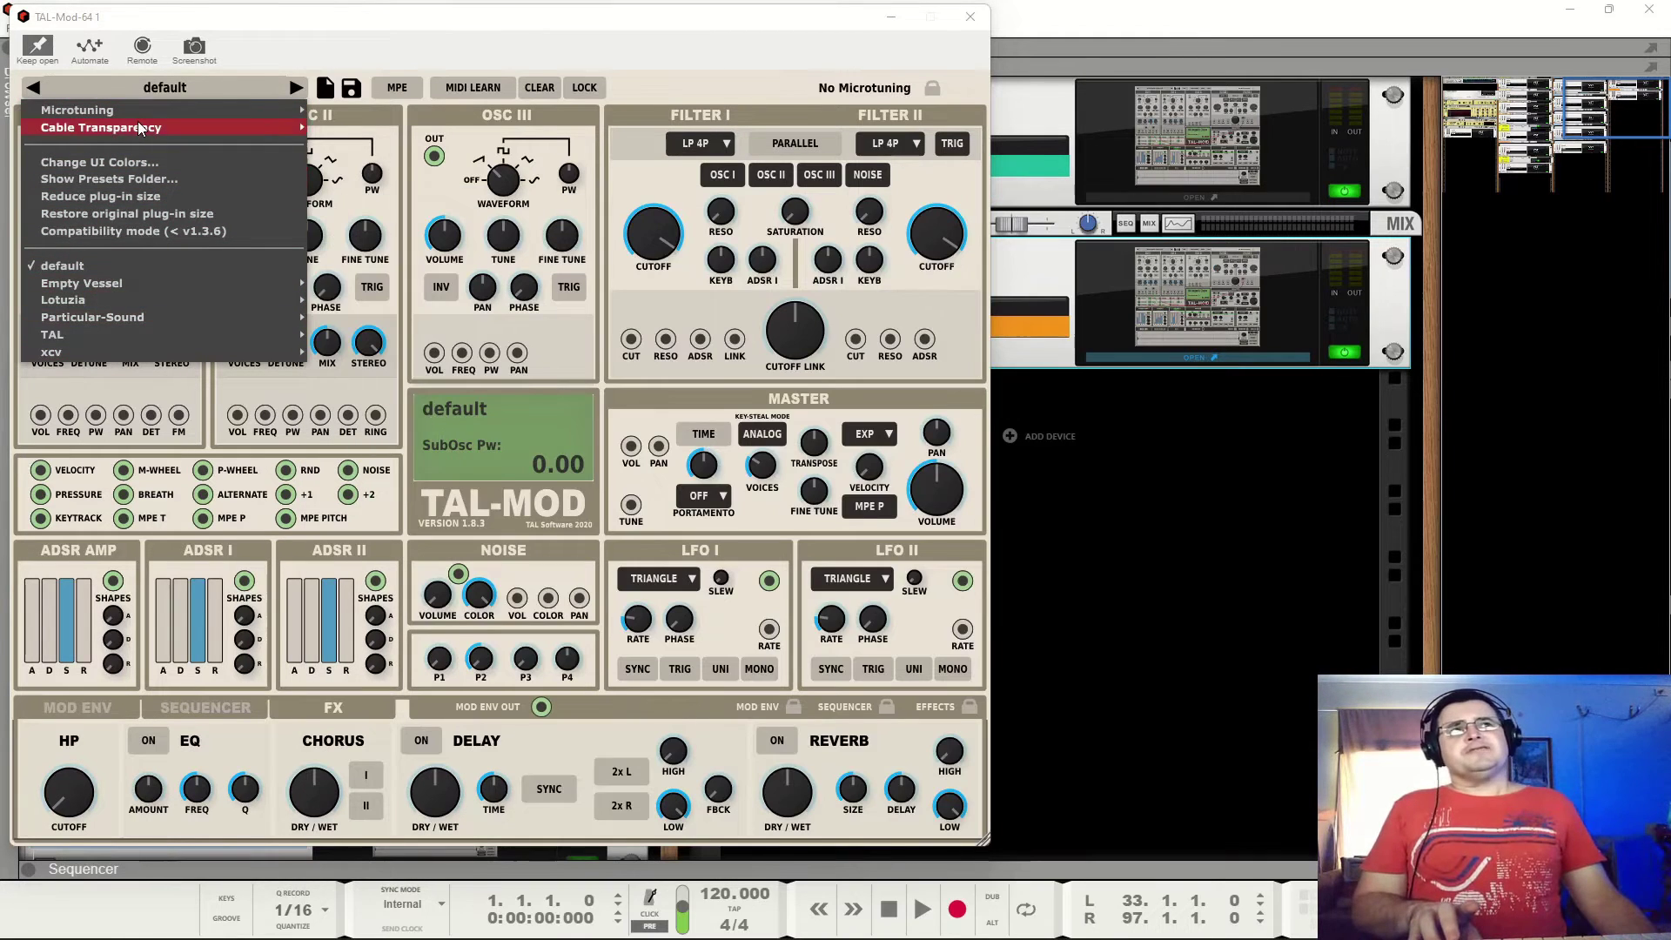
{"action": "mouse_move", "coordinate": [140, 117]}
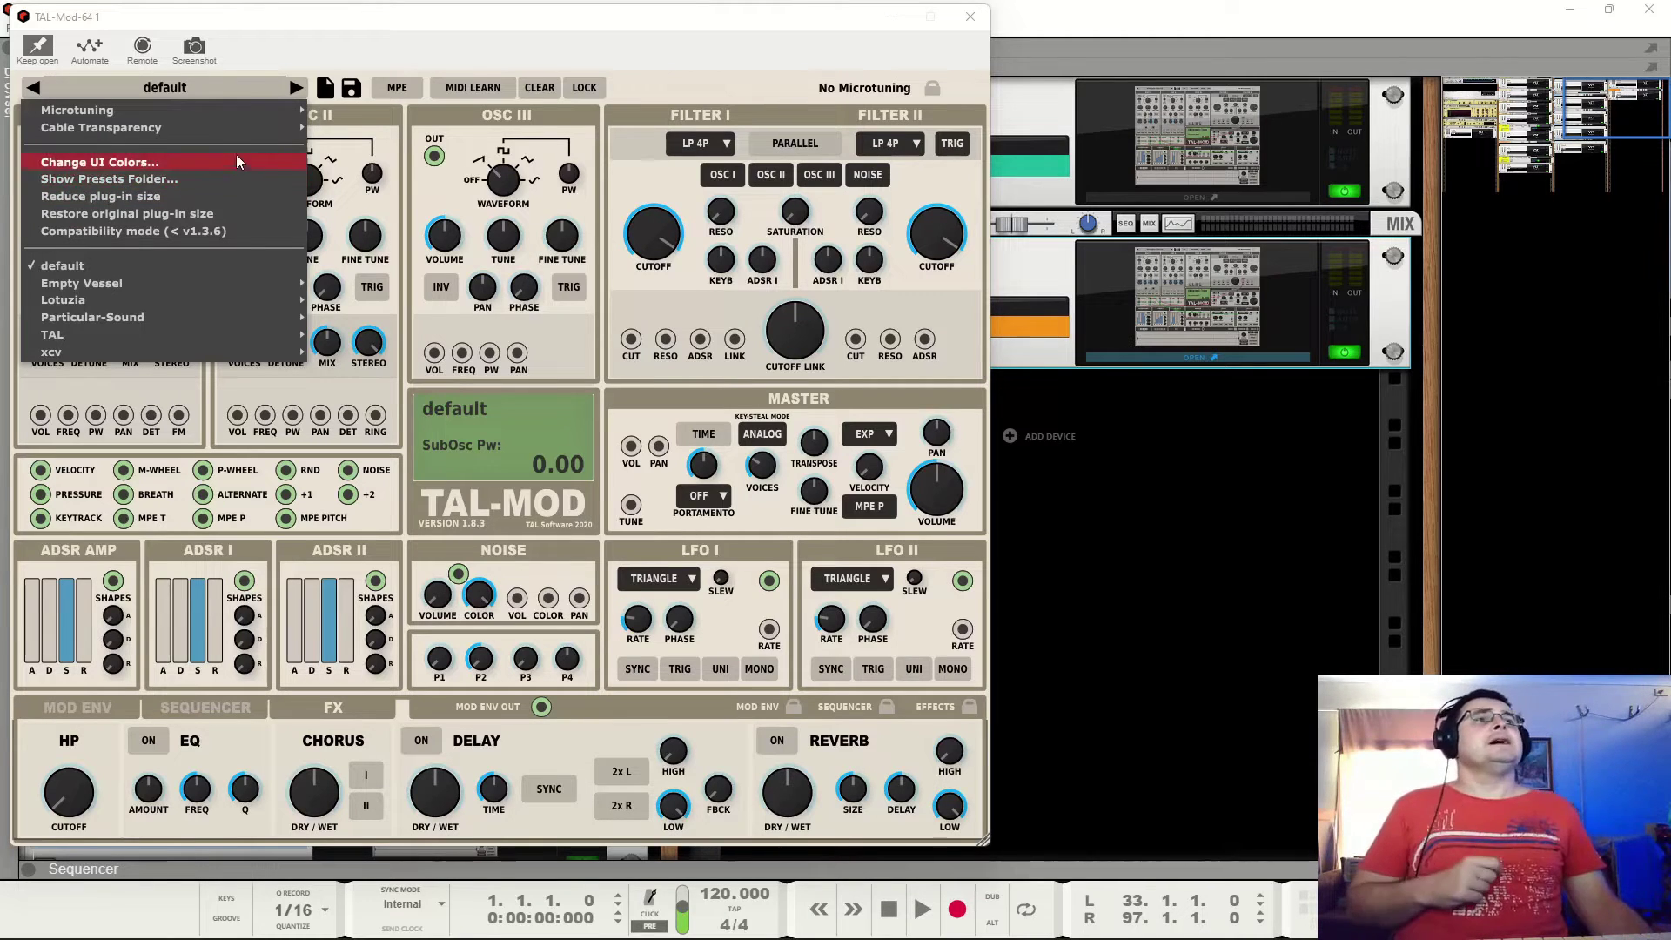
{"action": "mouse_move", "coordinate": [242, 129]}
{"action": "left_click", "coordinate": [492, 119]}
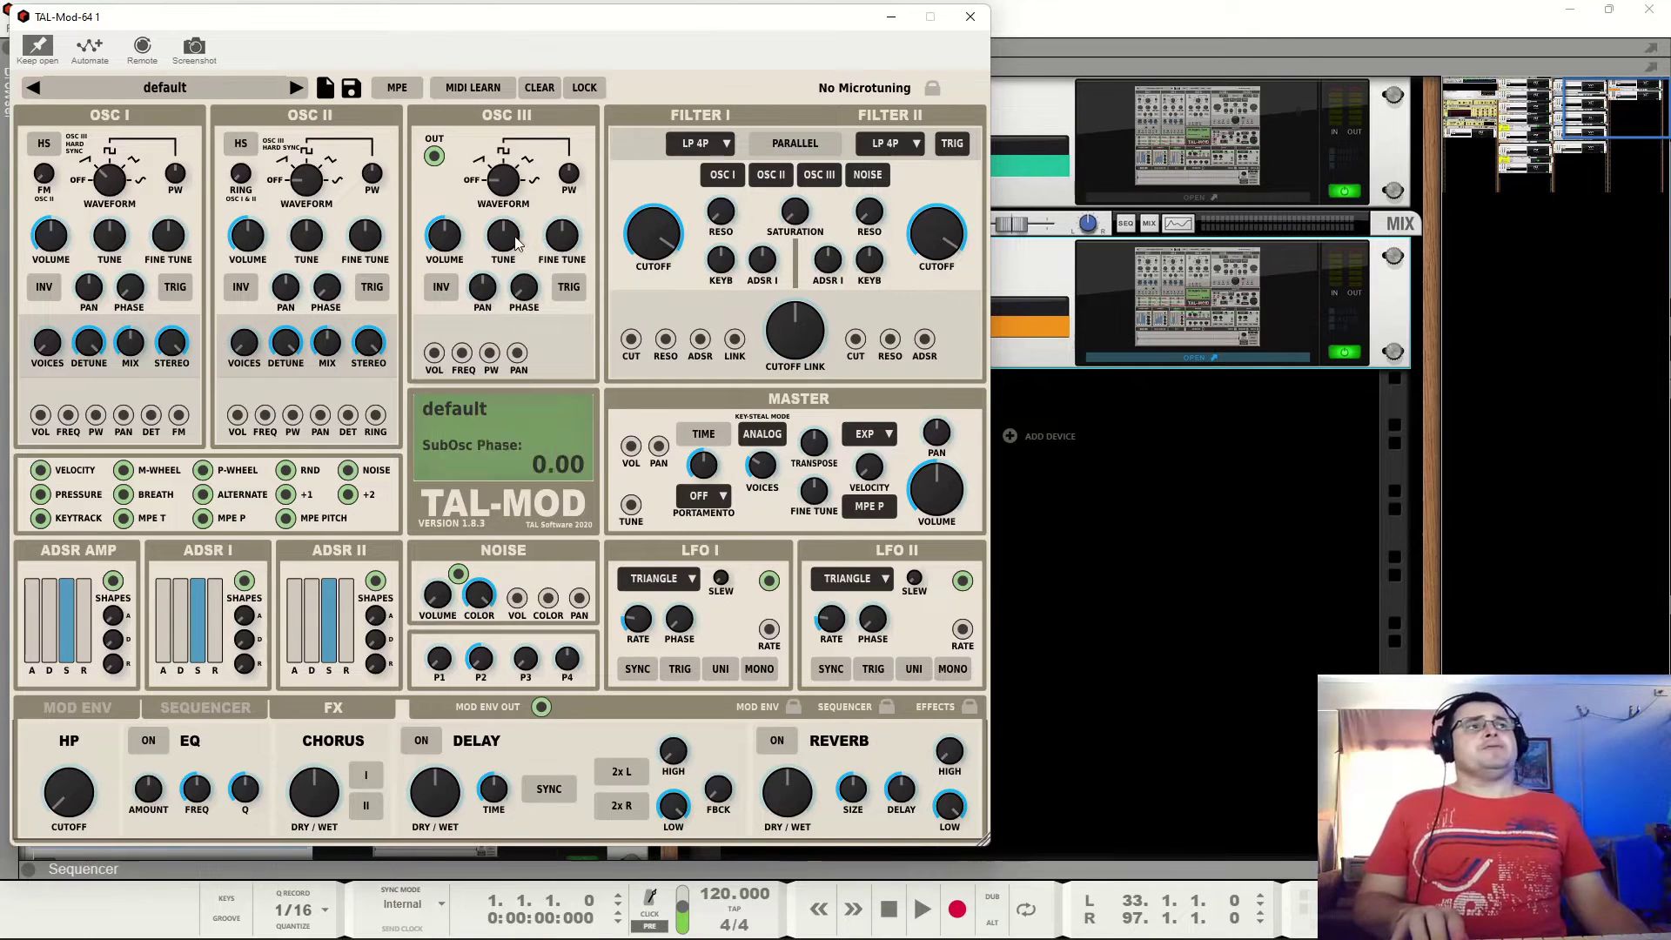
Audition the saw waveform on OSC III, and try the waveform selector on OSC I.
{"action": "scroll", "coordinate": [510, 184], "scroll_direction": "up", "scroll_amount": 1}
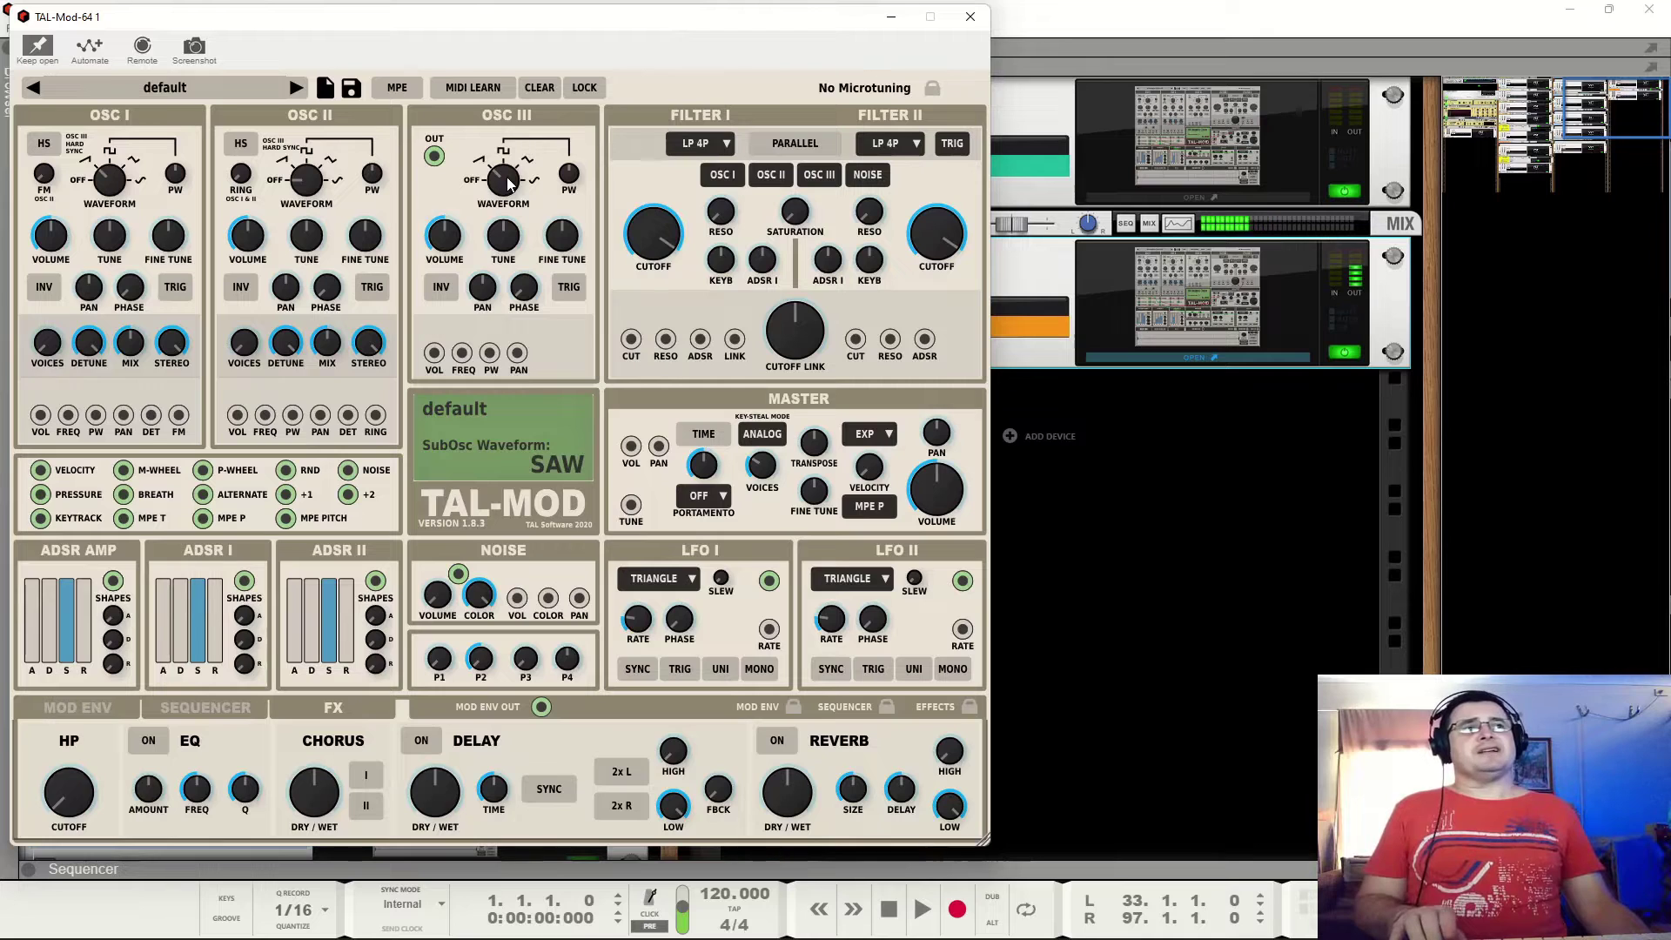
{"action": "scroll", "coordinate": [509, 184], "scroll_direction": "down", "scroll_amount": 1}
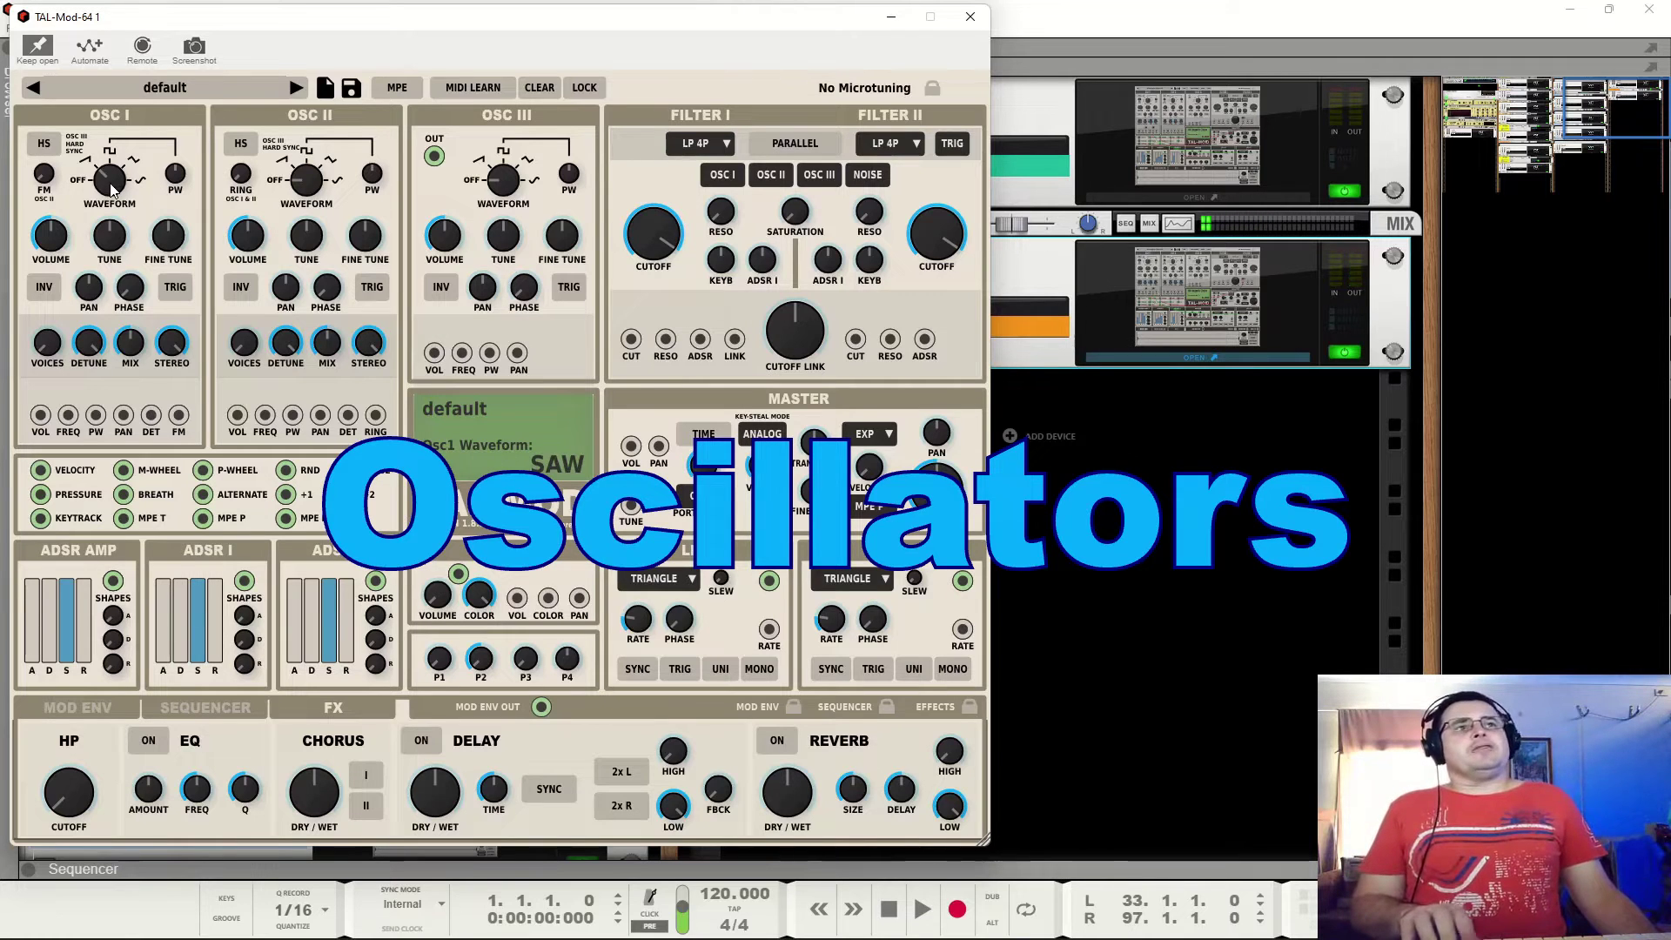
{"action": "left_click_drag", "start_coordinate": [123, 178], "coordinate": [127, 291]}
{"action": "left_click_drag", "start_coordinate": [129, 231], "coordinate": [120, 193]}
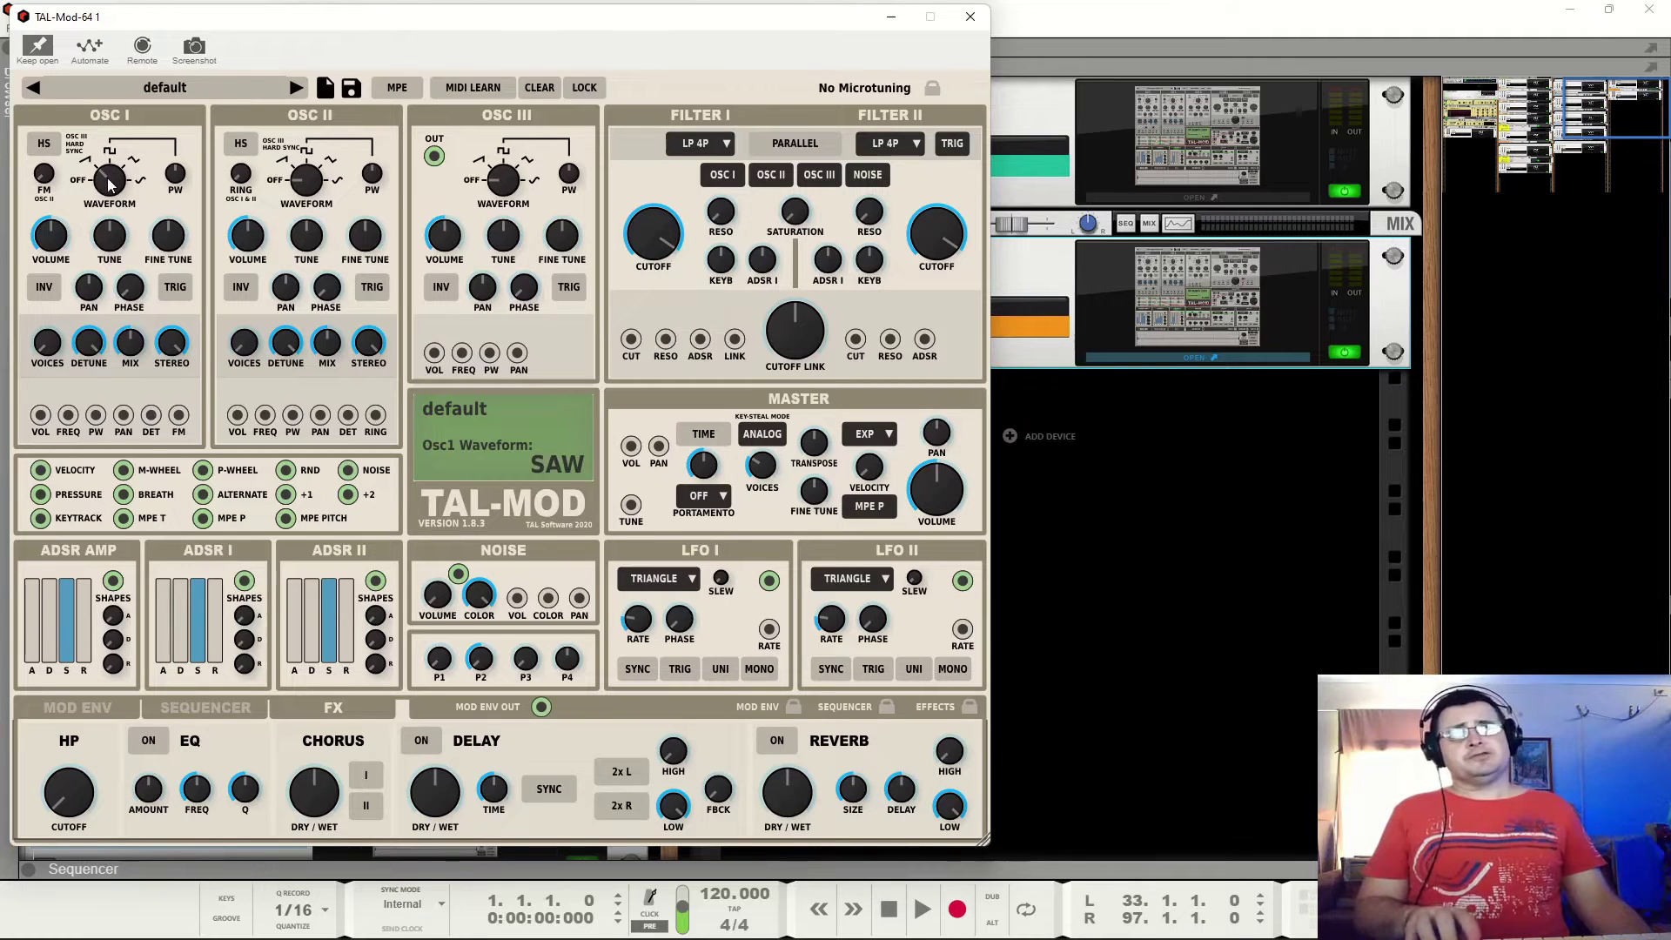
Switch OSC I to the pulse waveform and sweep its pulse width down to 0.04.
{"action": "left_click_drag", "start_coordinate": [109, 183], "coordinate": [194, 135]}
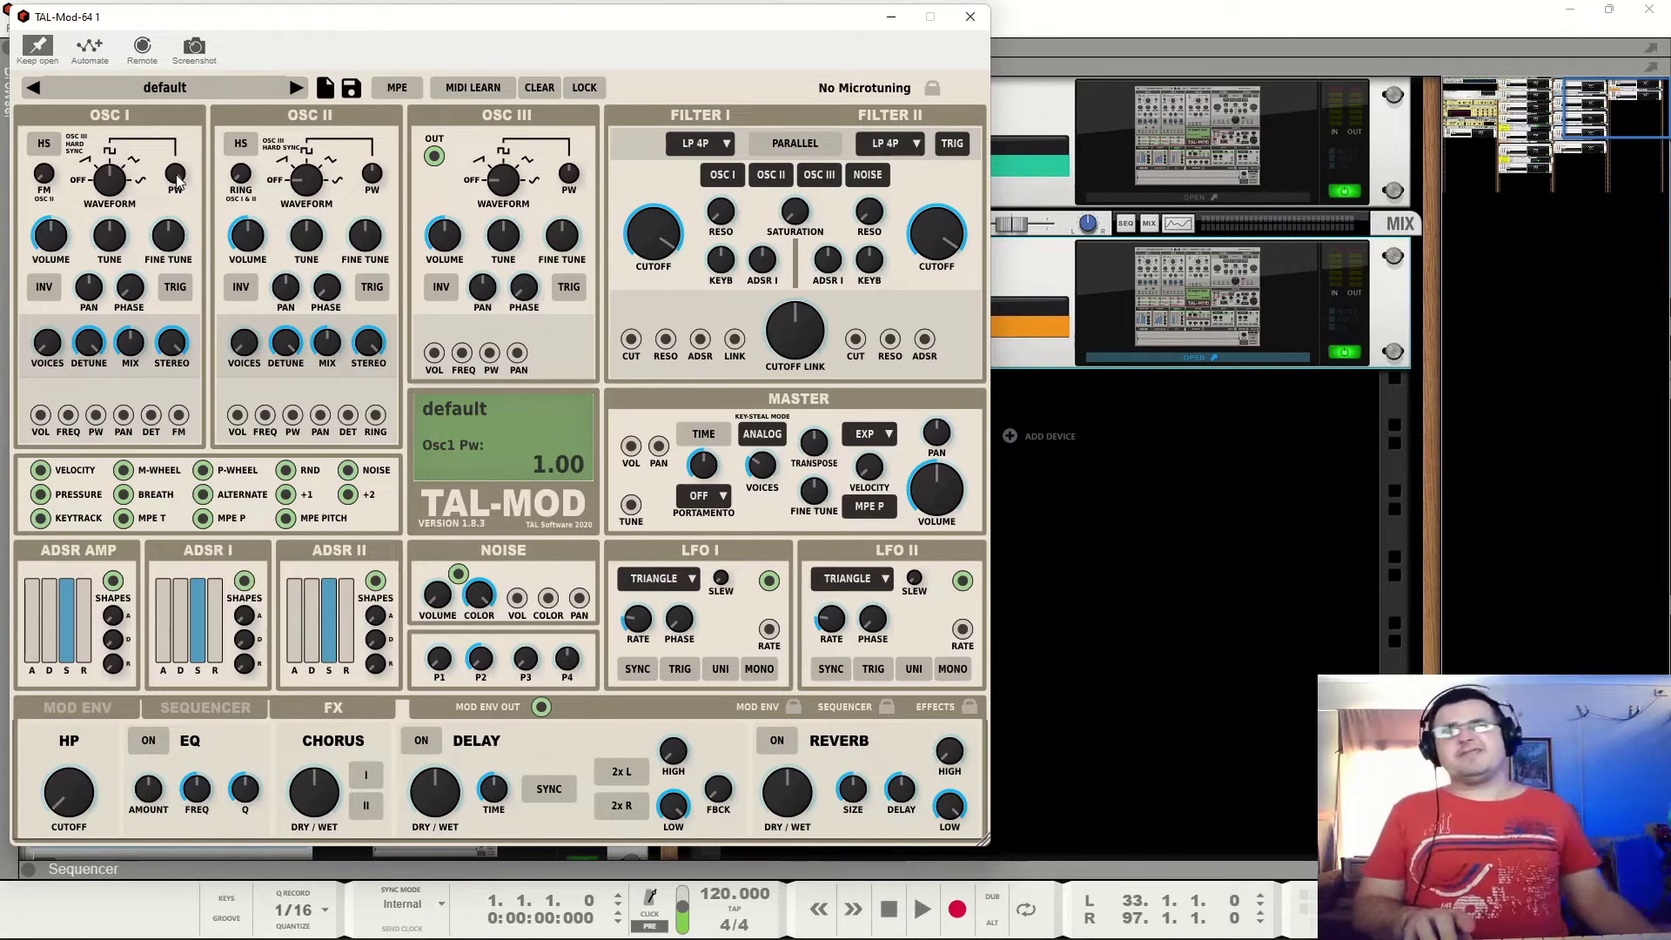
{"action": "left_click_drag", "start_coordinate": [177, 180], "coordinate": [176, 275]}
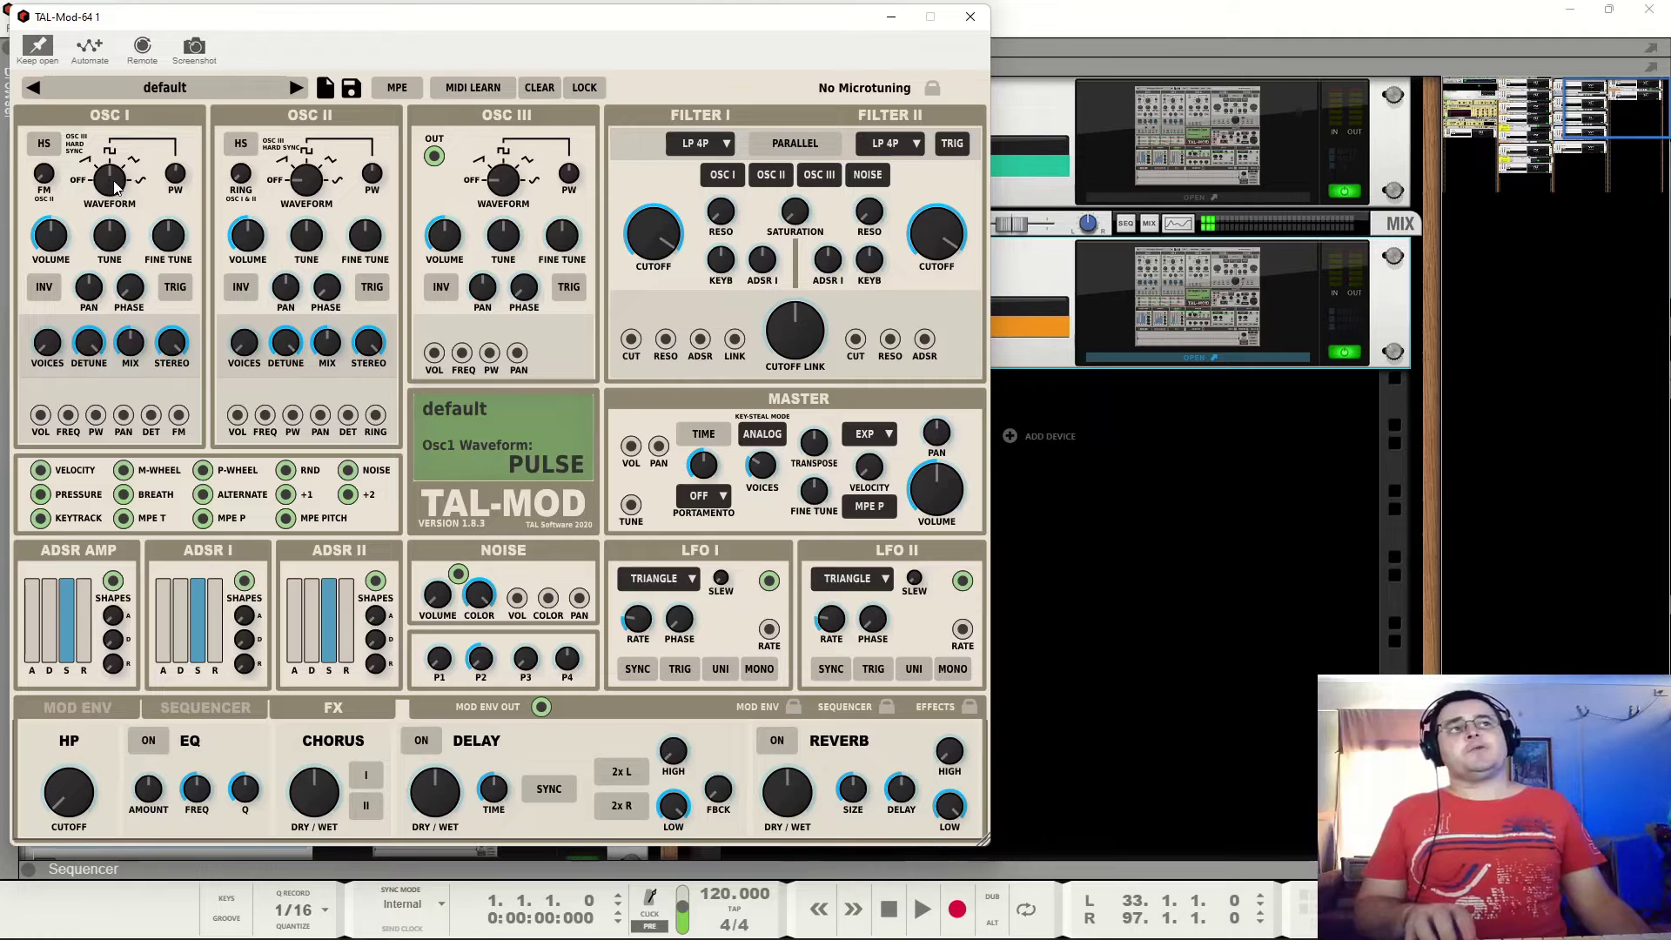
{"action": "left_click_drag", "start_coordinate": [111, 183], "coordinate": [127, 112]}
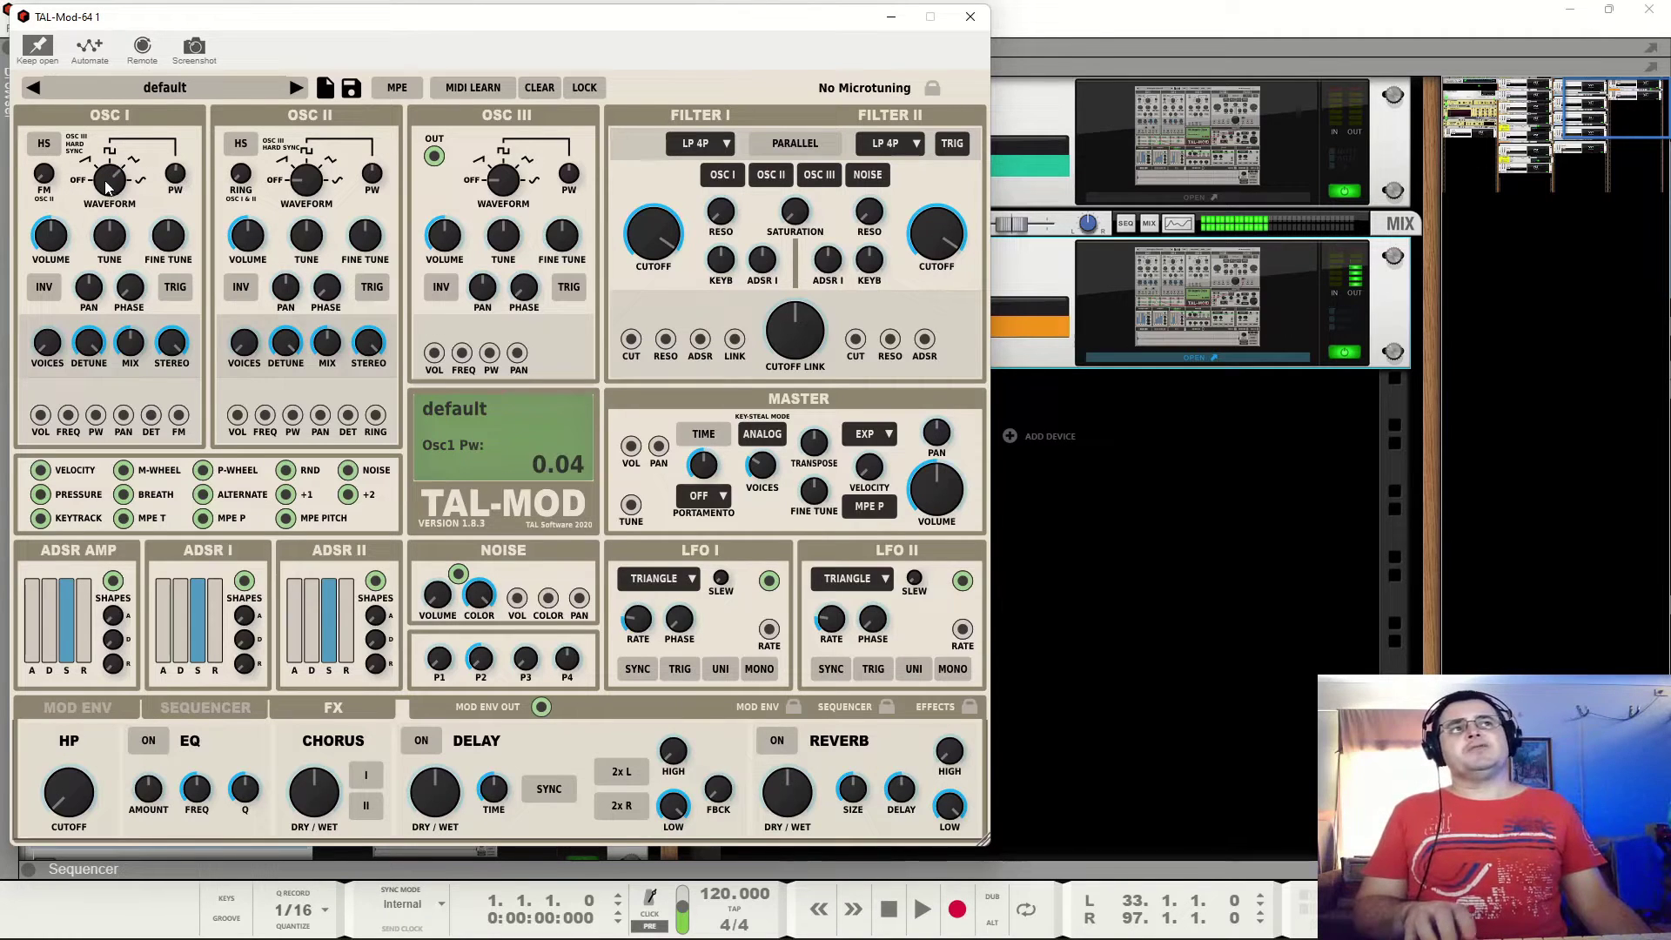
Switch OSC I to the sine waveform, and try its volume and OSC II's tuning.
{"action": "left_click_drag", "start_coordinate": [112, 180], "coordinate": [125, 145]}
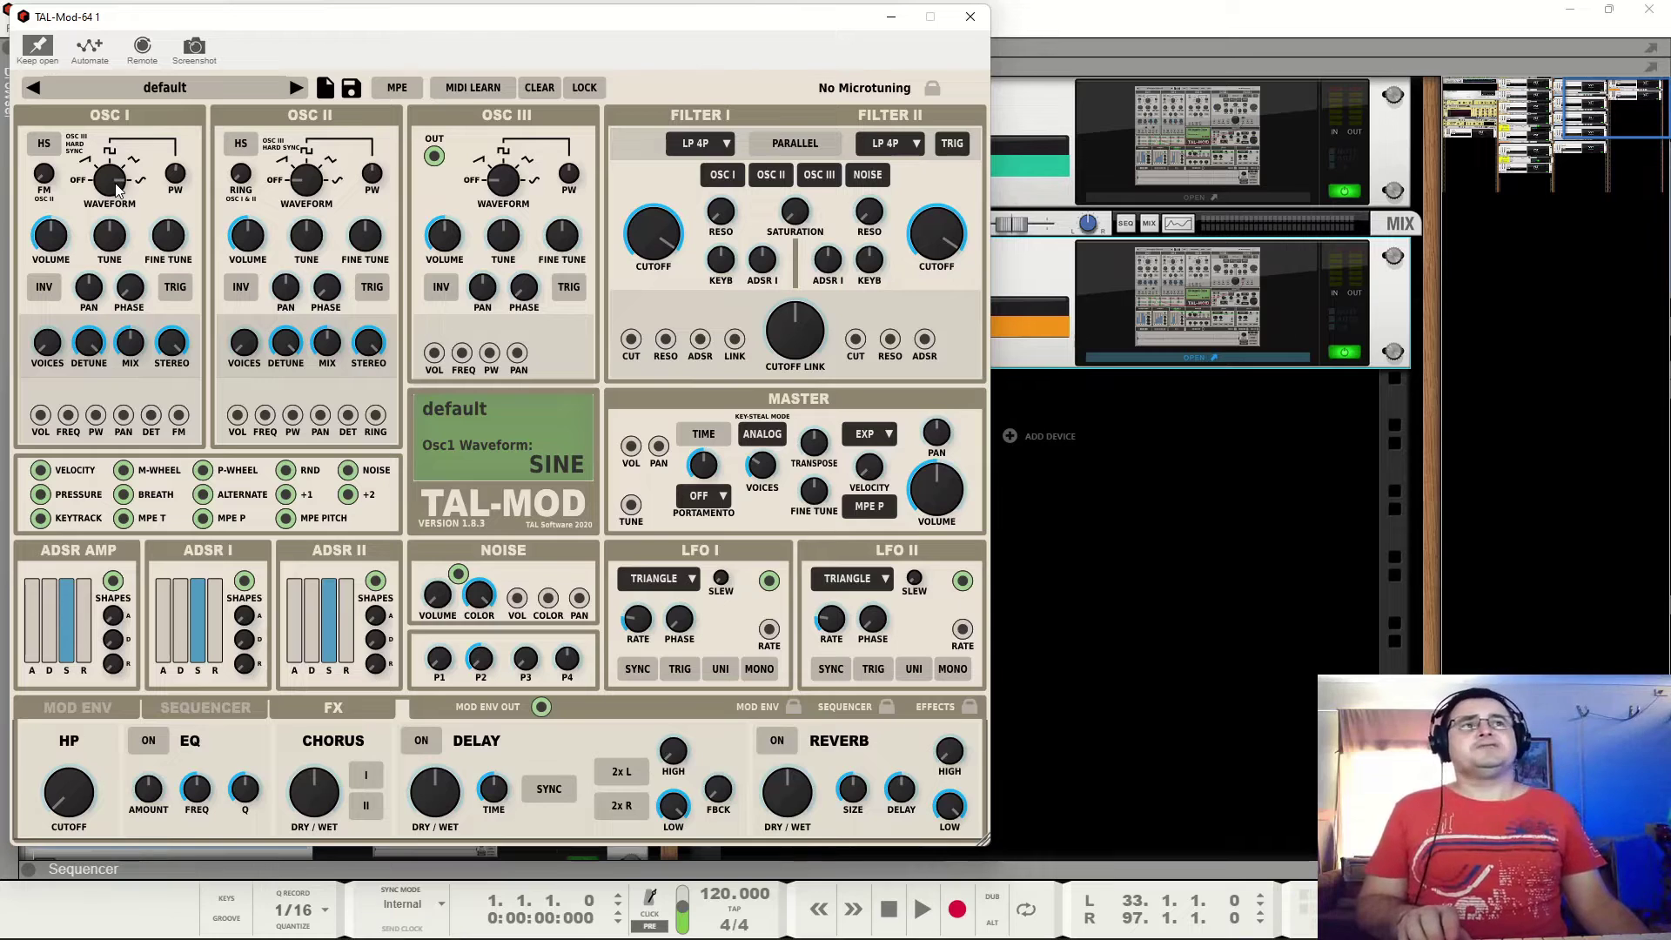
{"action": "mouse_move", "coordinate": [188, 265]}
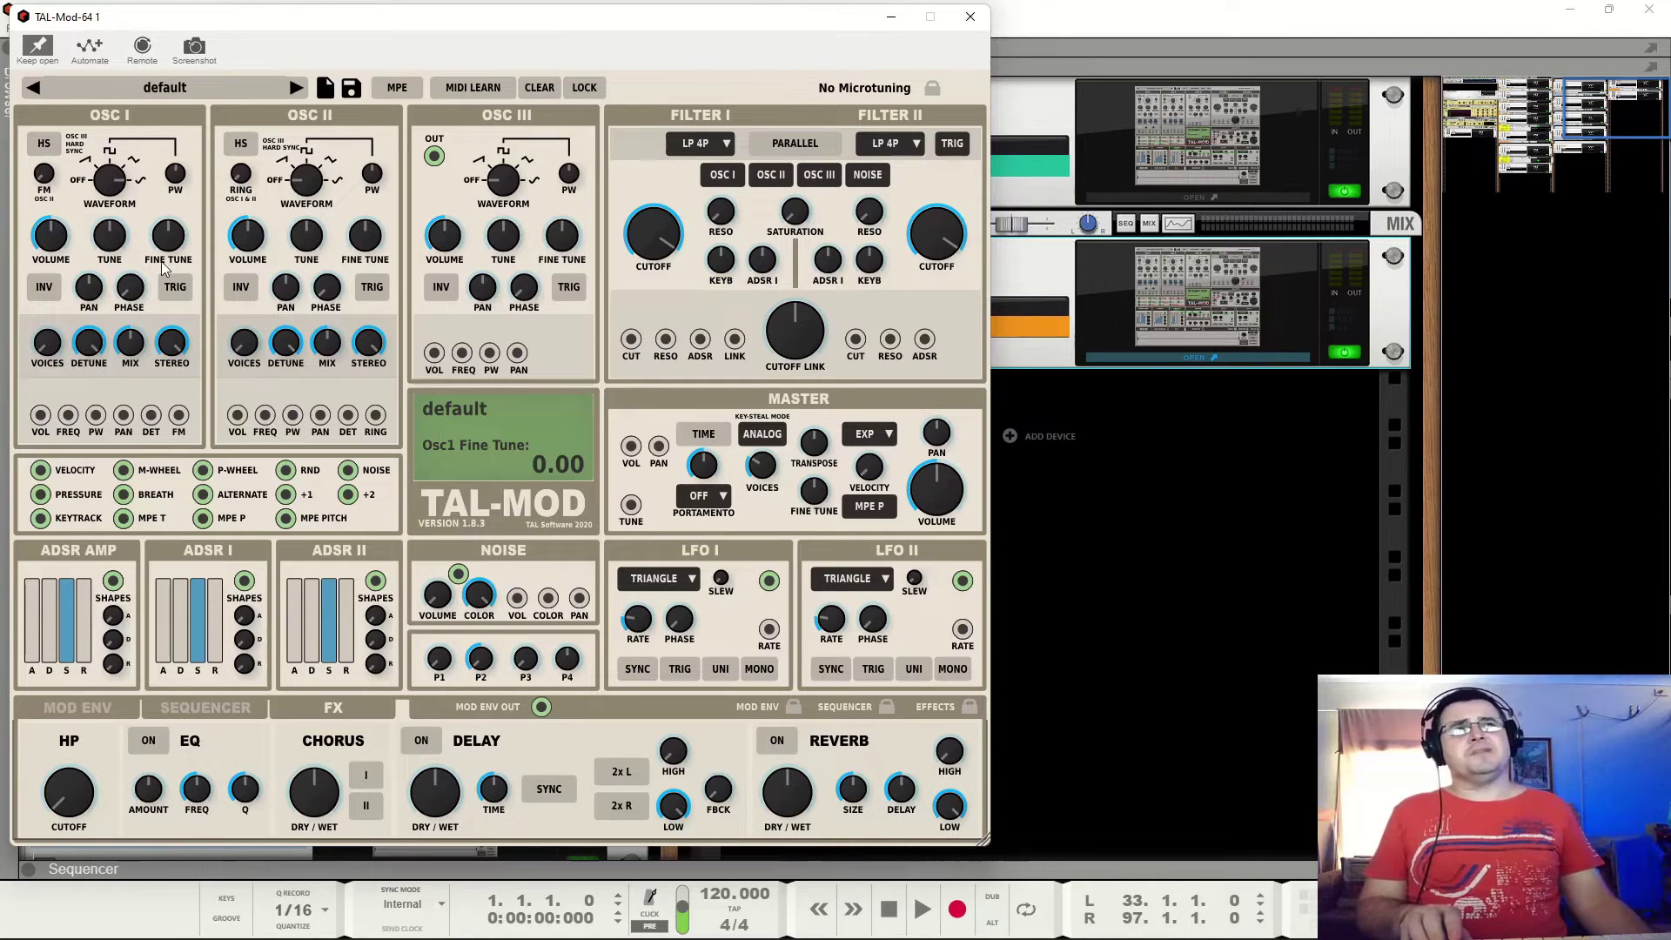
{"action": "left_click_drag", "start_coordinate": [49, 233], "coordinate": [57, 130]}
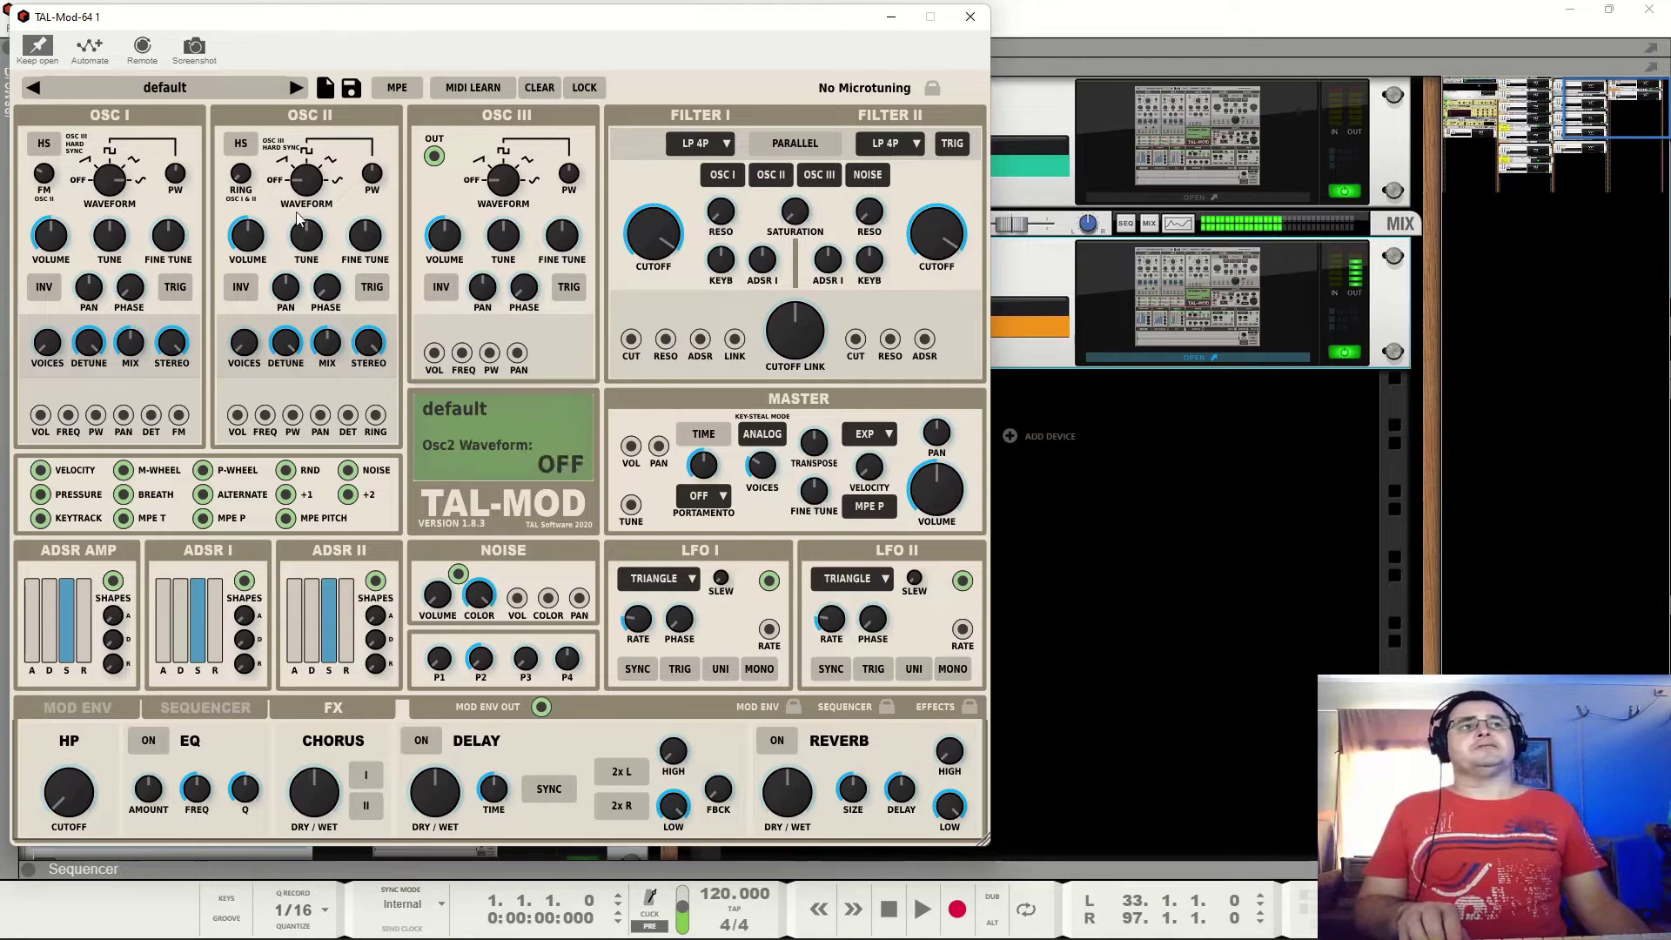
{"action": "left_click_drag", "start_coordinate": [311, 233], "coordinate": [322, 157]}
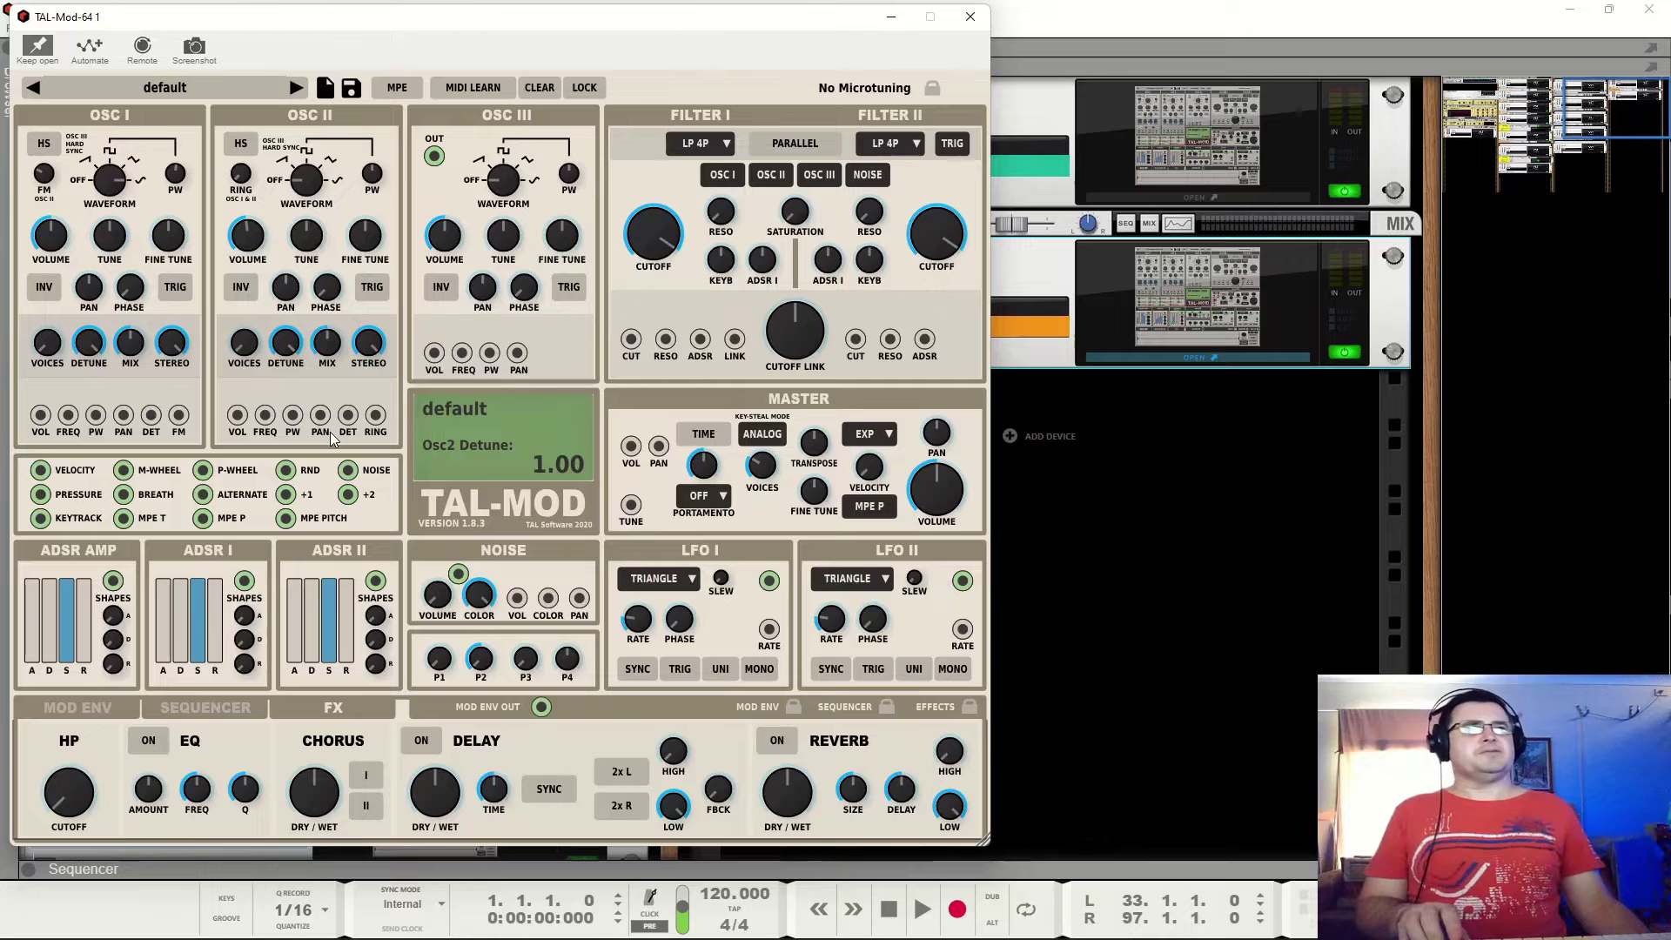
{"action": "double_click", "coordinate": [42, 186]}
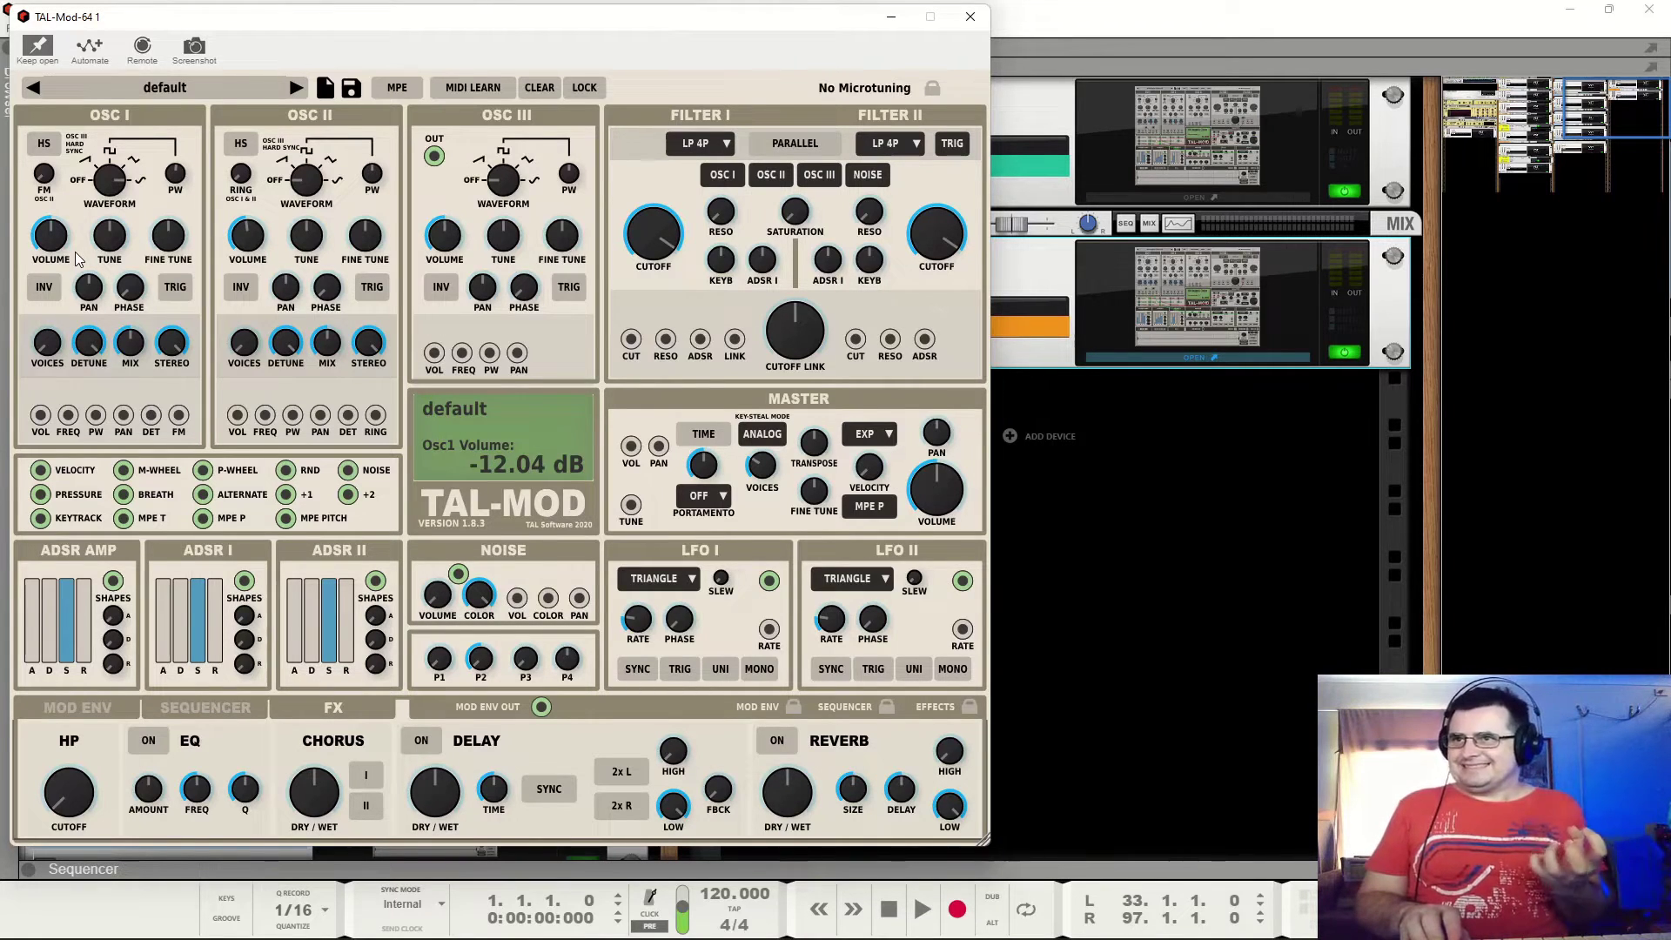
Set OSC I to the triangle waveform and try frequency-modulating it with a sine-wave OSC II.
{"action": "mouse_move", "coordinate": [107, 197]}
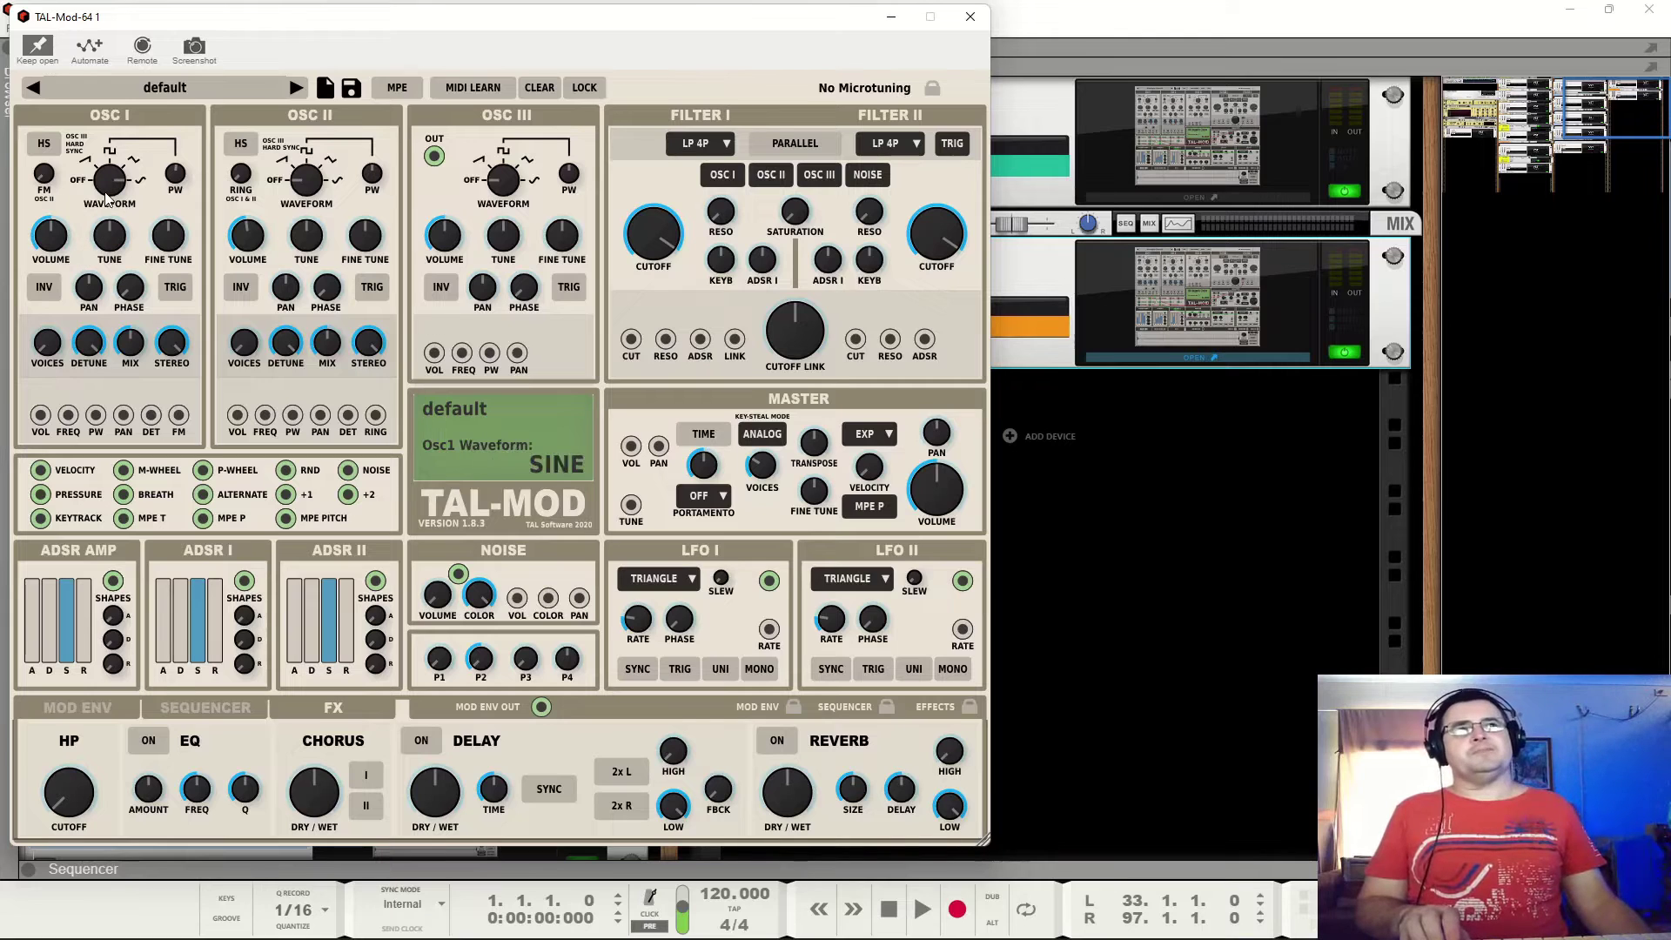
{"action": "mouse_move", "coordinate": [106, 197]}
{"action": "left_mouse_down"}
{"action": "mouse_move", "coordinate": [128, 319]}
{"action": "mouse_move", "coordinate": [137, 186]}
{"action": "left_mouse_up"}
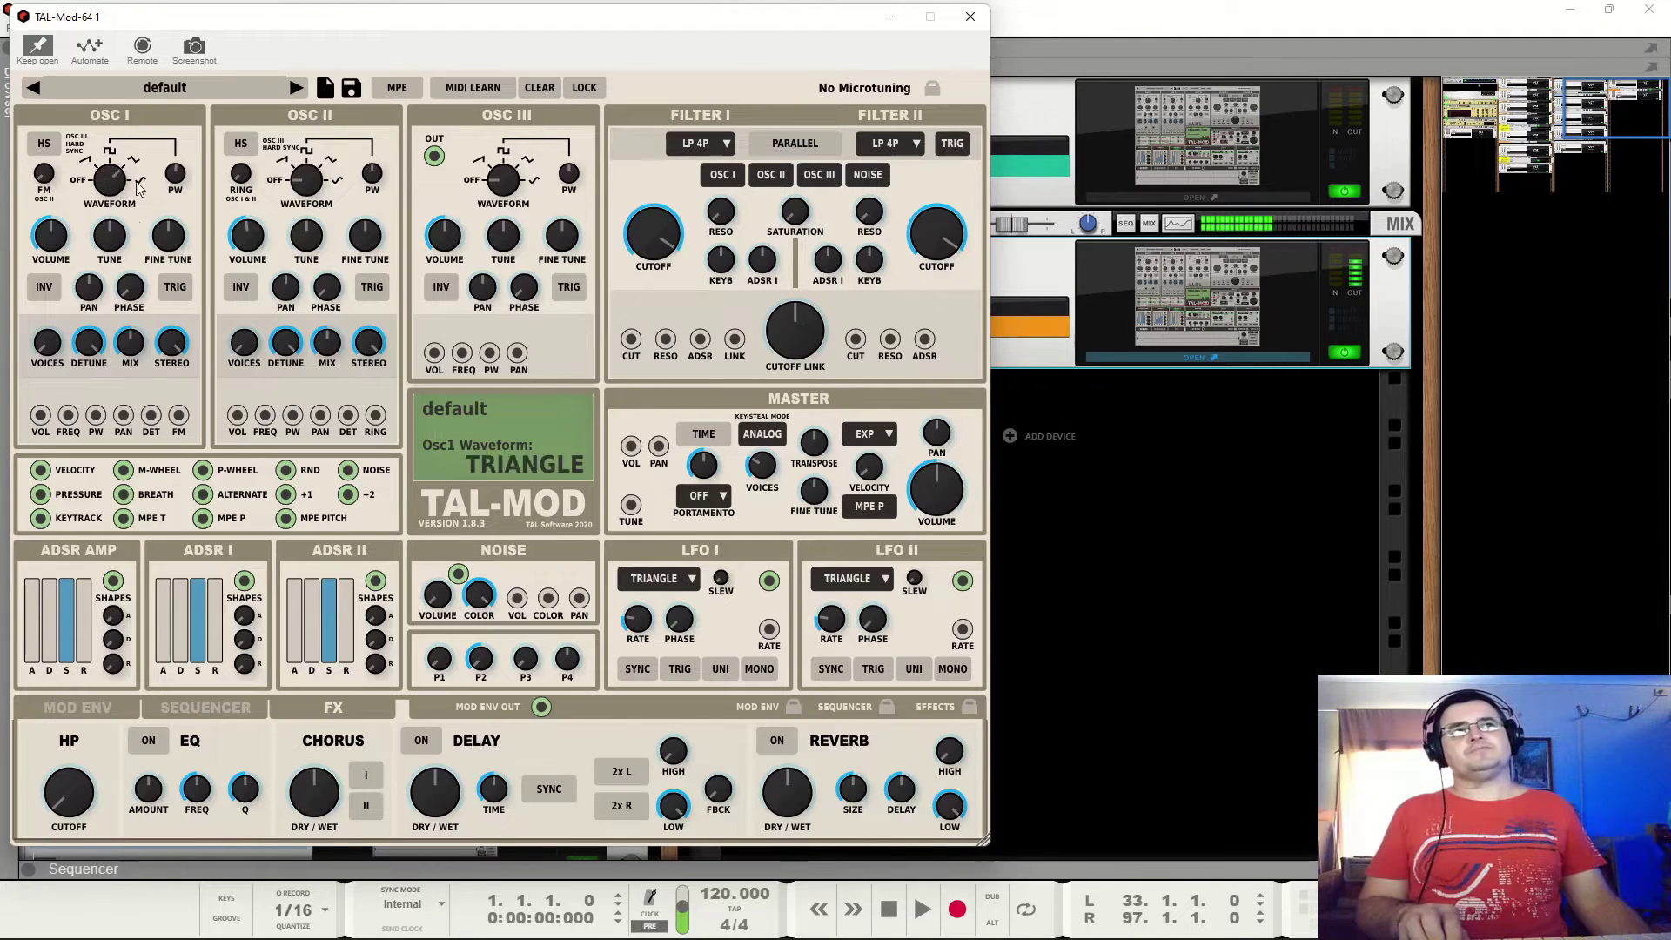
{"action": "mouse_move", "coordinate": [306, 183]}
{"action": "left_mouse_down"}
{"action": "mouse_move", "coordinate": [308, 228]}
{"action": "mouse_move", "coordinate": [309, 200]}
{"action": "left_mouse_up"}
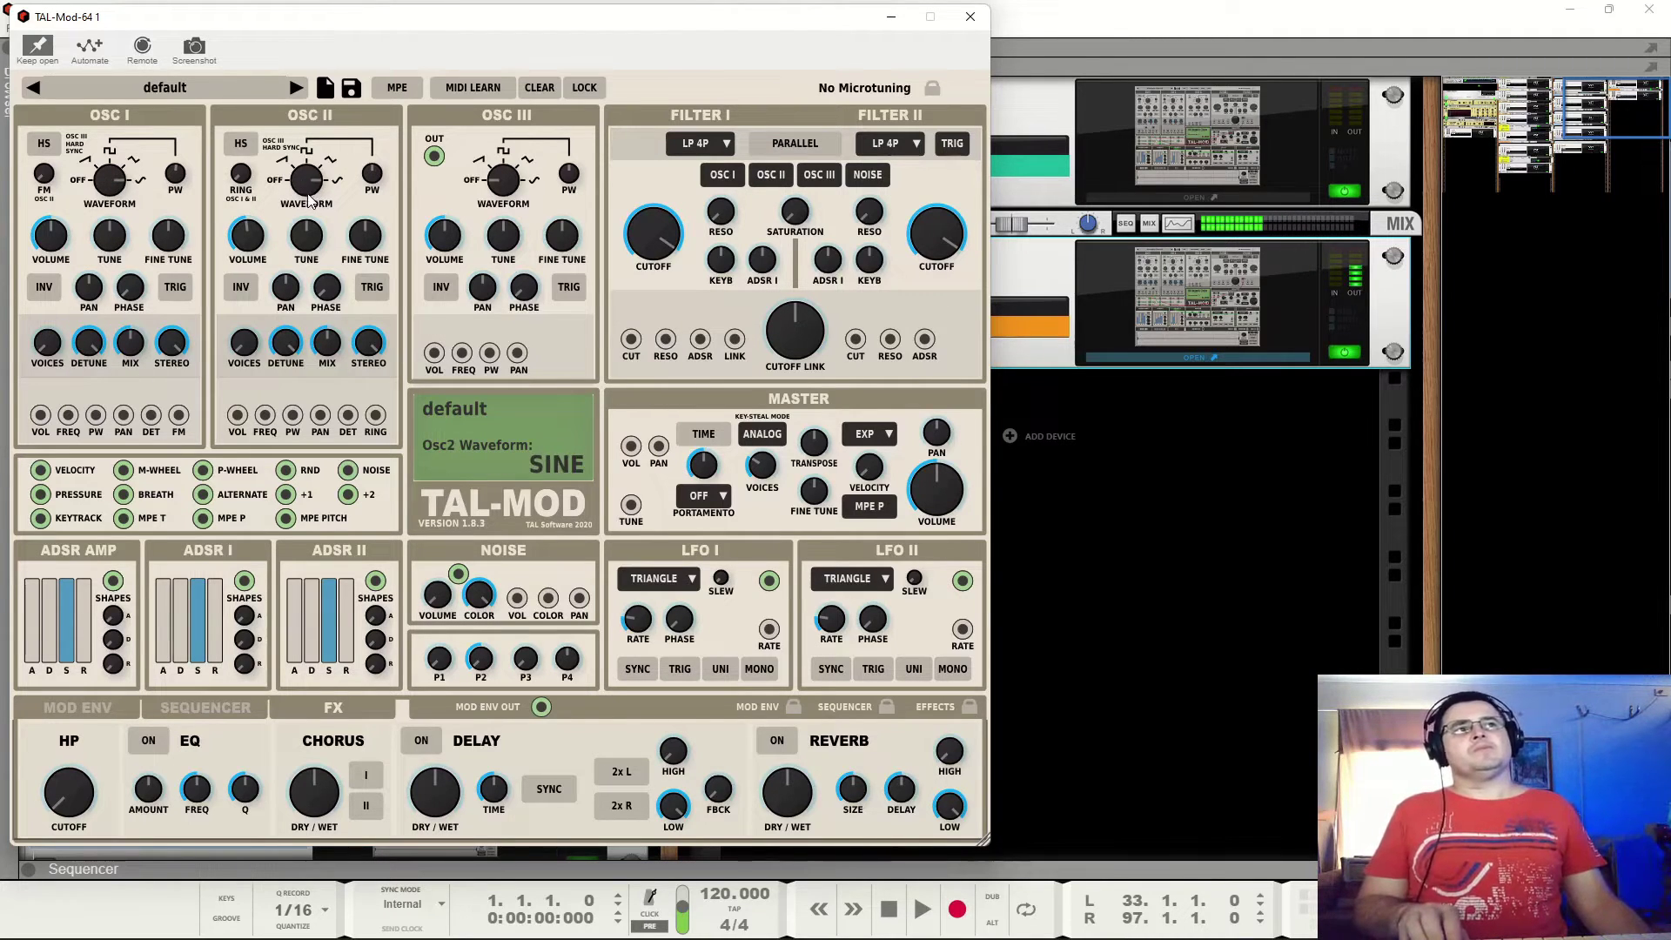
{"action": "left_click_drag", "start_coordinate": [45, 180], "coordinate": [54, 136]}
{"action": "left_click_drag", "start_coordinate": [319, 188], "coordinate": [321, 421]}
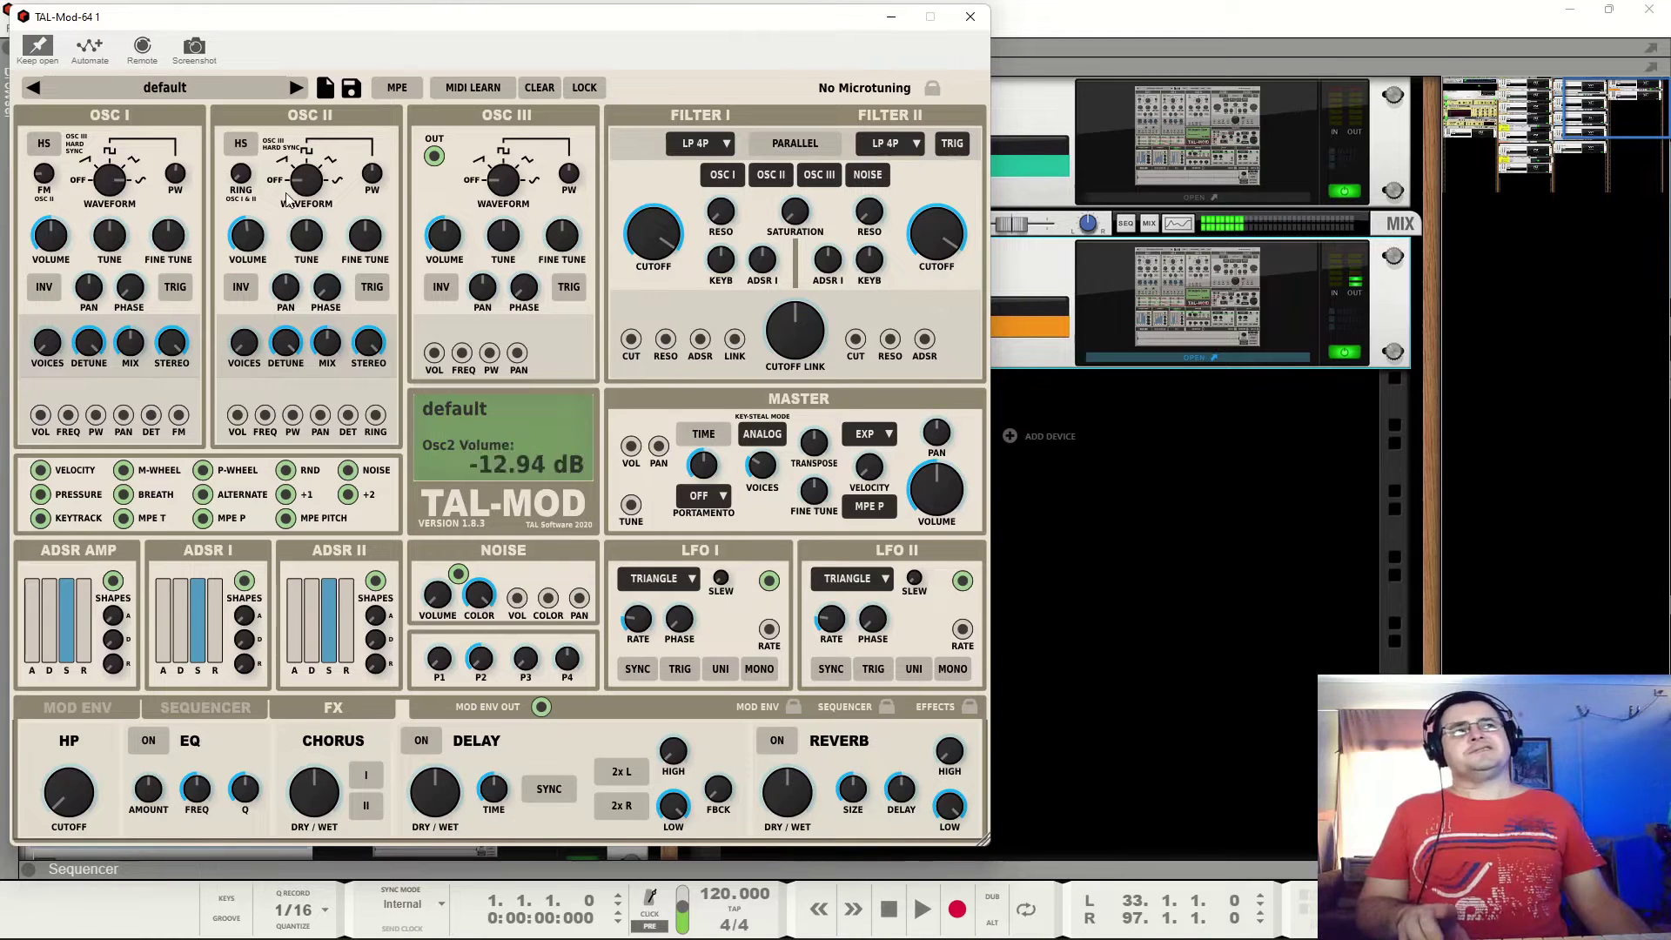
{"action": "mouse_move", "coordinate": [288, 187]}
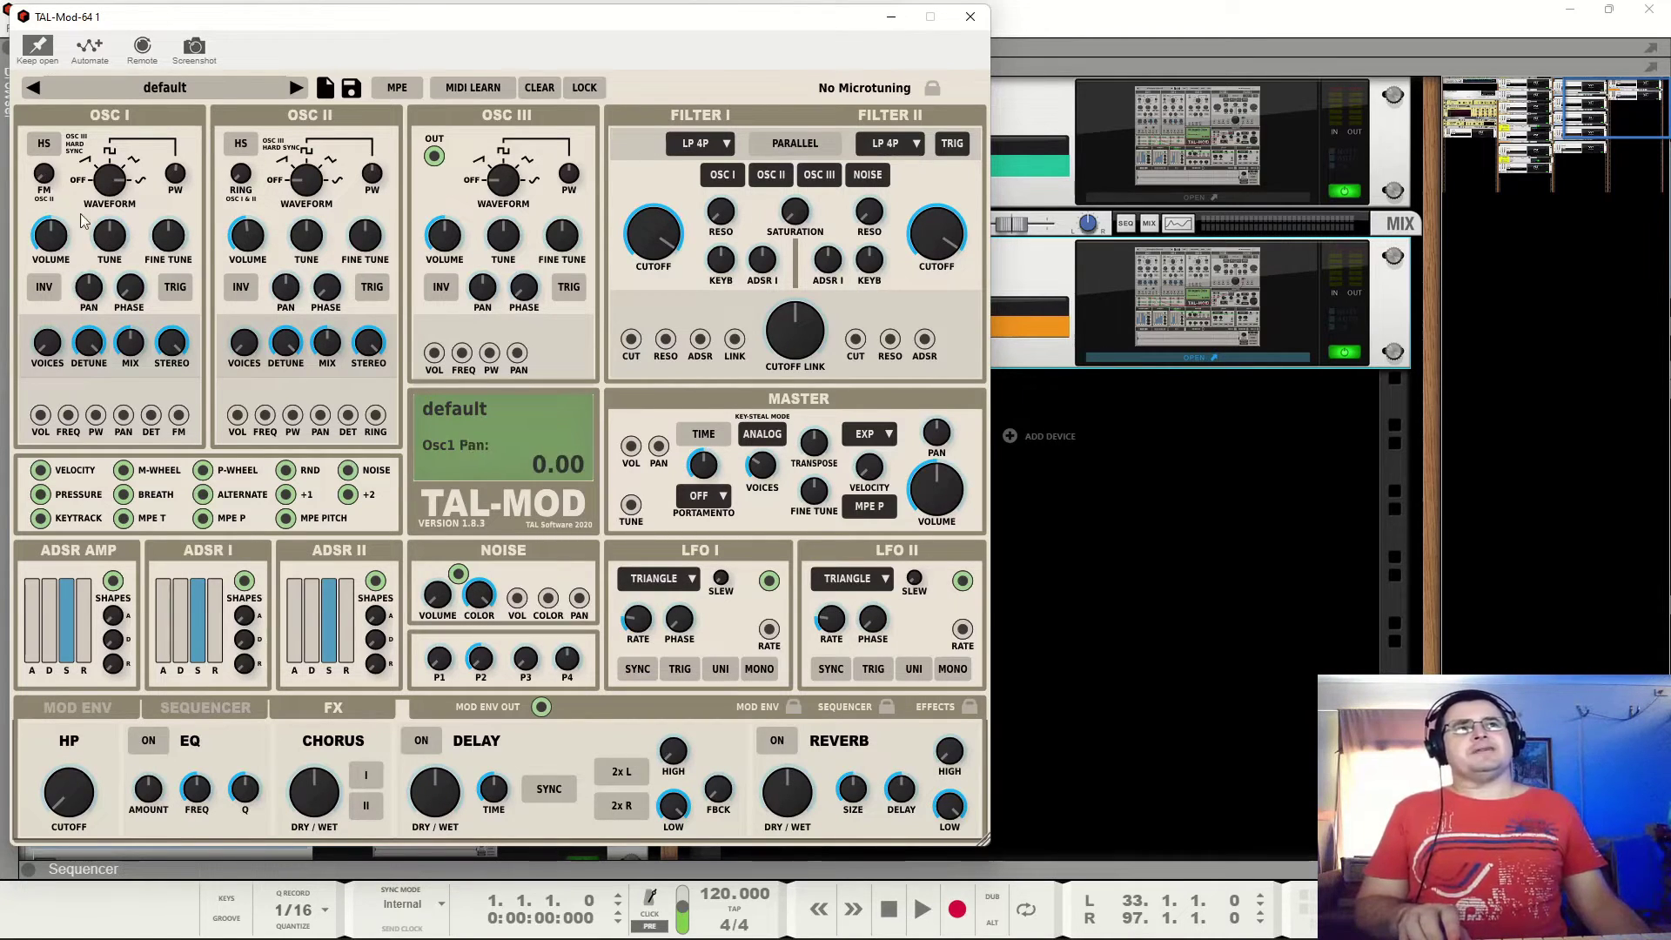
Enable hard sync on OSC I and set OSC III to the sine waveform with its volume fully down.
{"action": "left_click", "coordinate": [44, 143]}
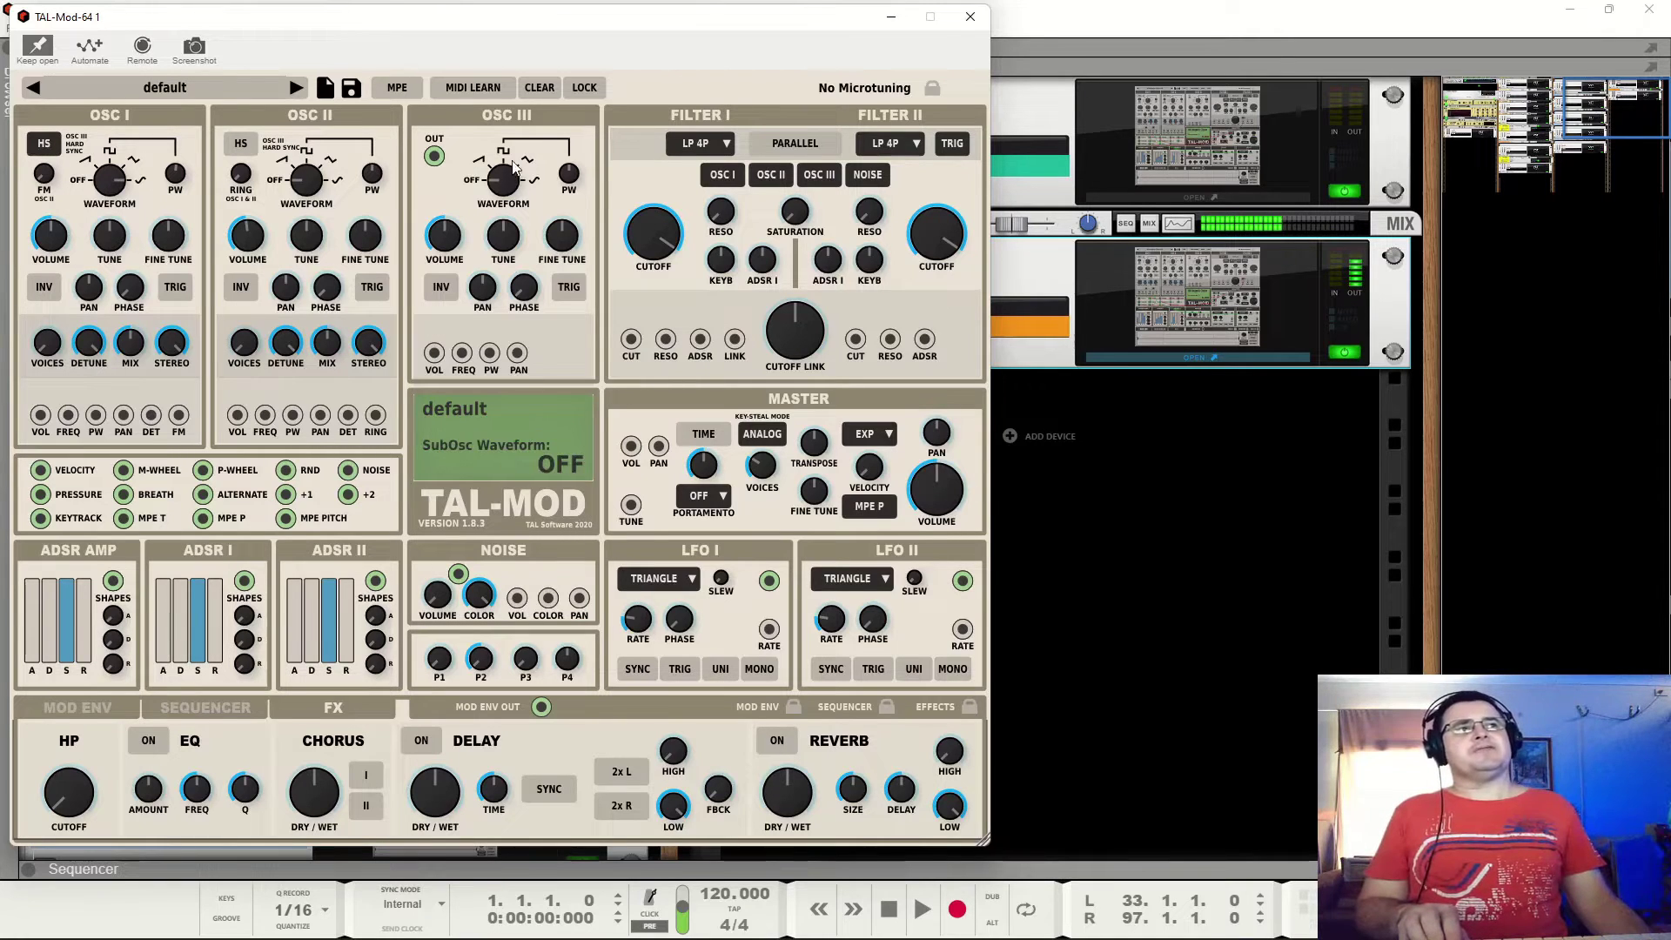
{"action": "left_click_drag", "start_coordinate": [515, 166], "coordinate": [511, 212]}
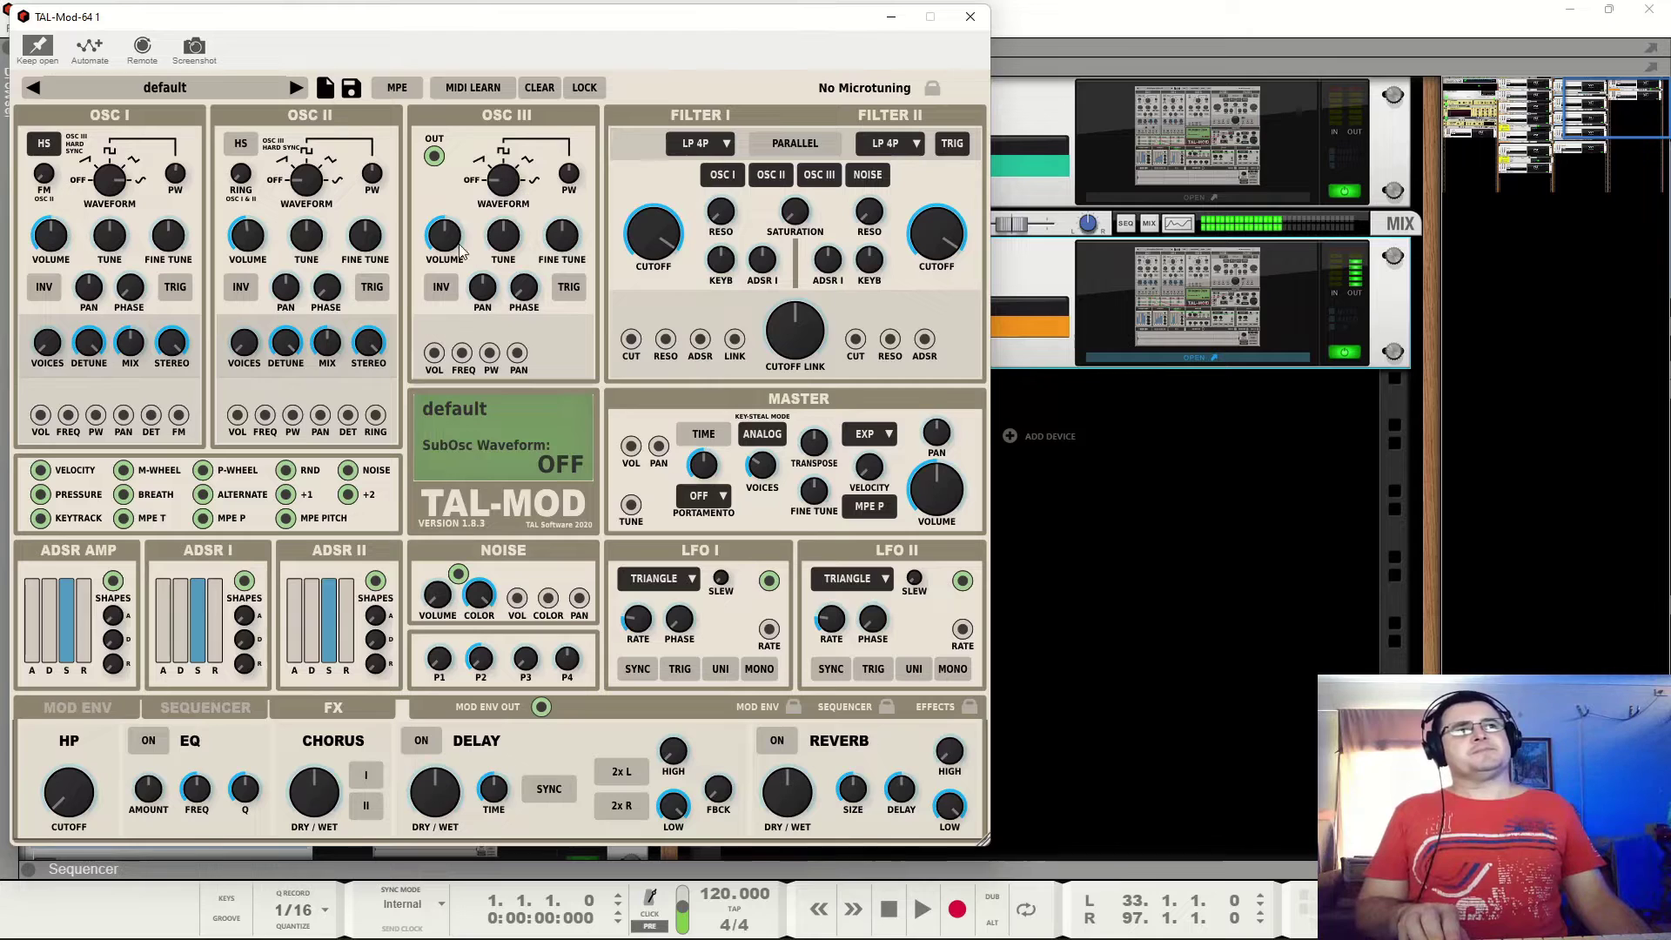
{"action": "left_click", "coordinate": [512, 150]}
{"action": "left_click_drag", "start_coordinate": [510, 143], "coordinate": [521, 32]}
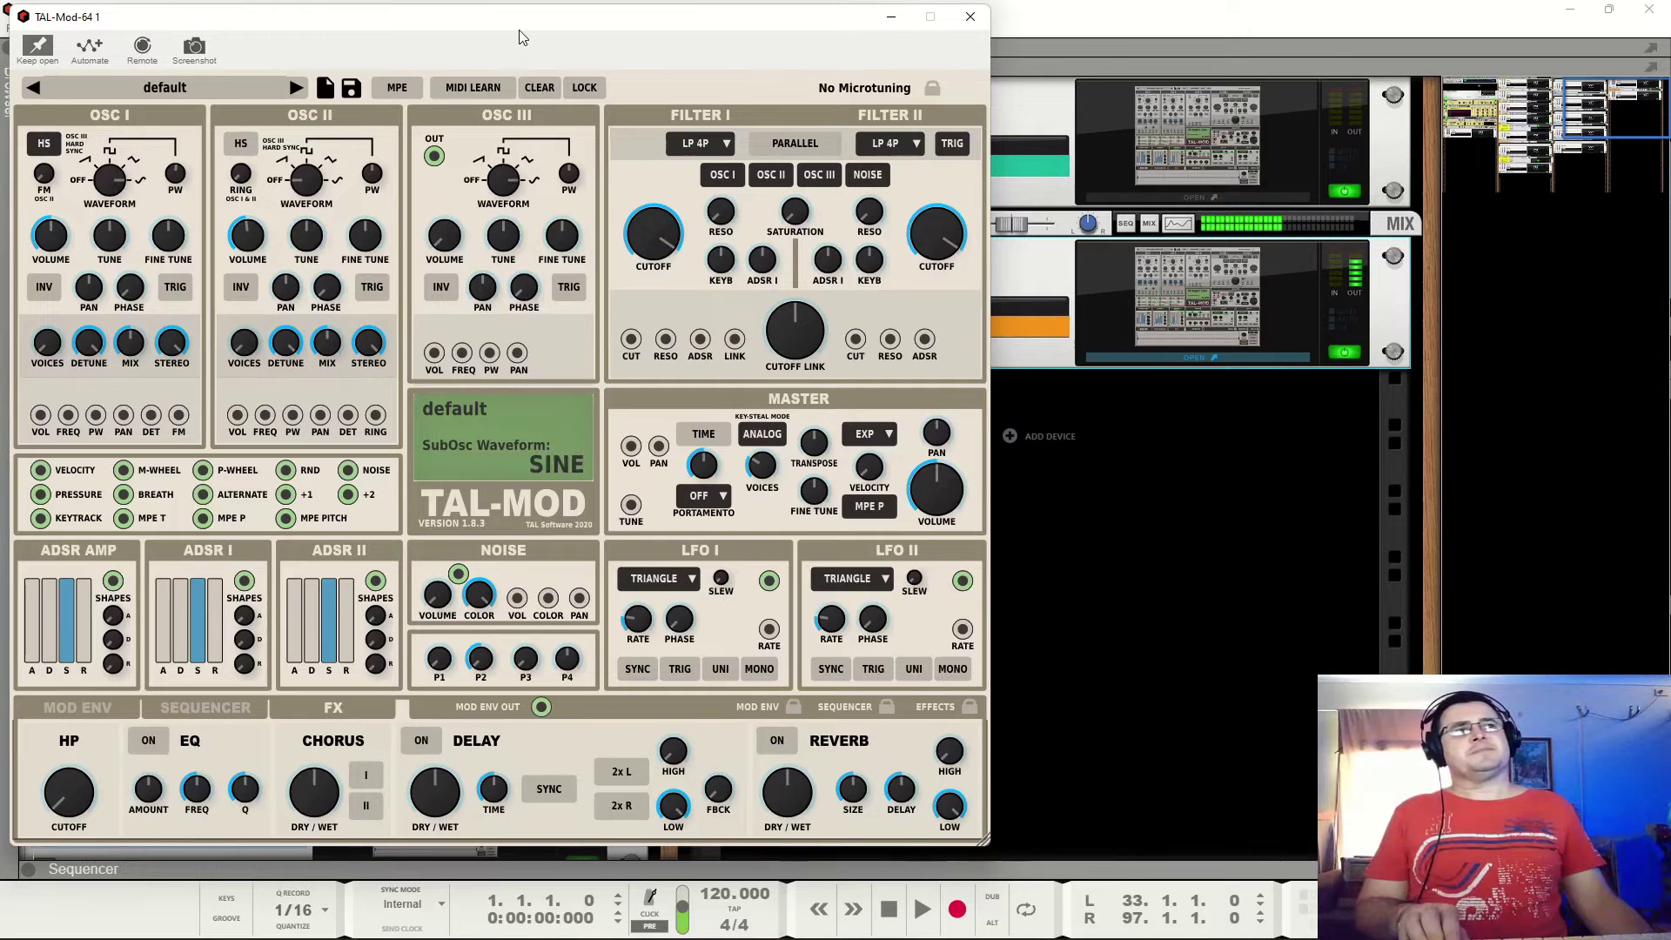
Sweep OSC III's tuning up and down to demonstrate hard sync on OSC I, bringing it to 6.
{"action": "left_click_drag", "start_coordinate": [497, 245], "coordinate": [501, 168]}
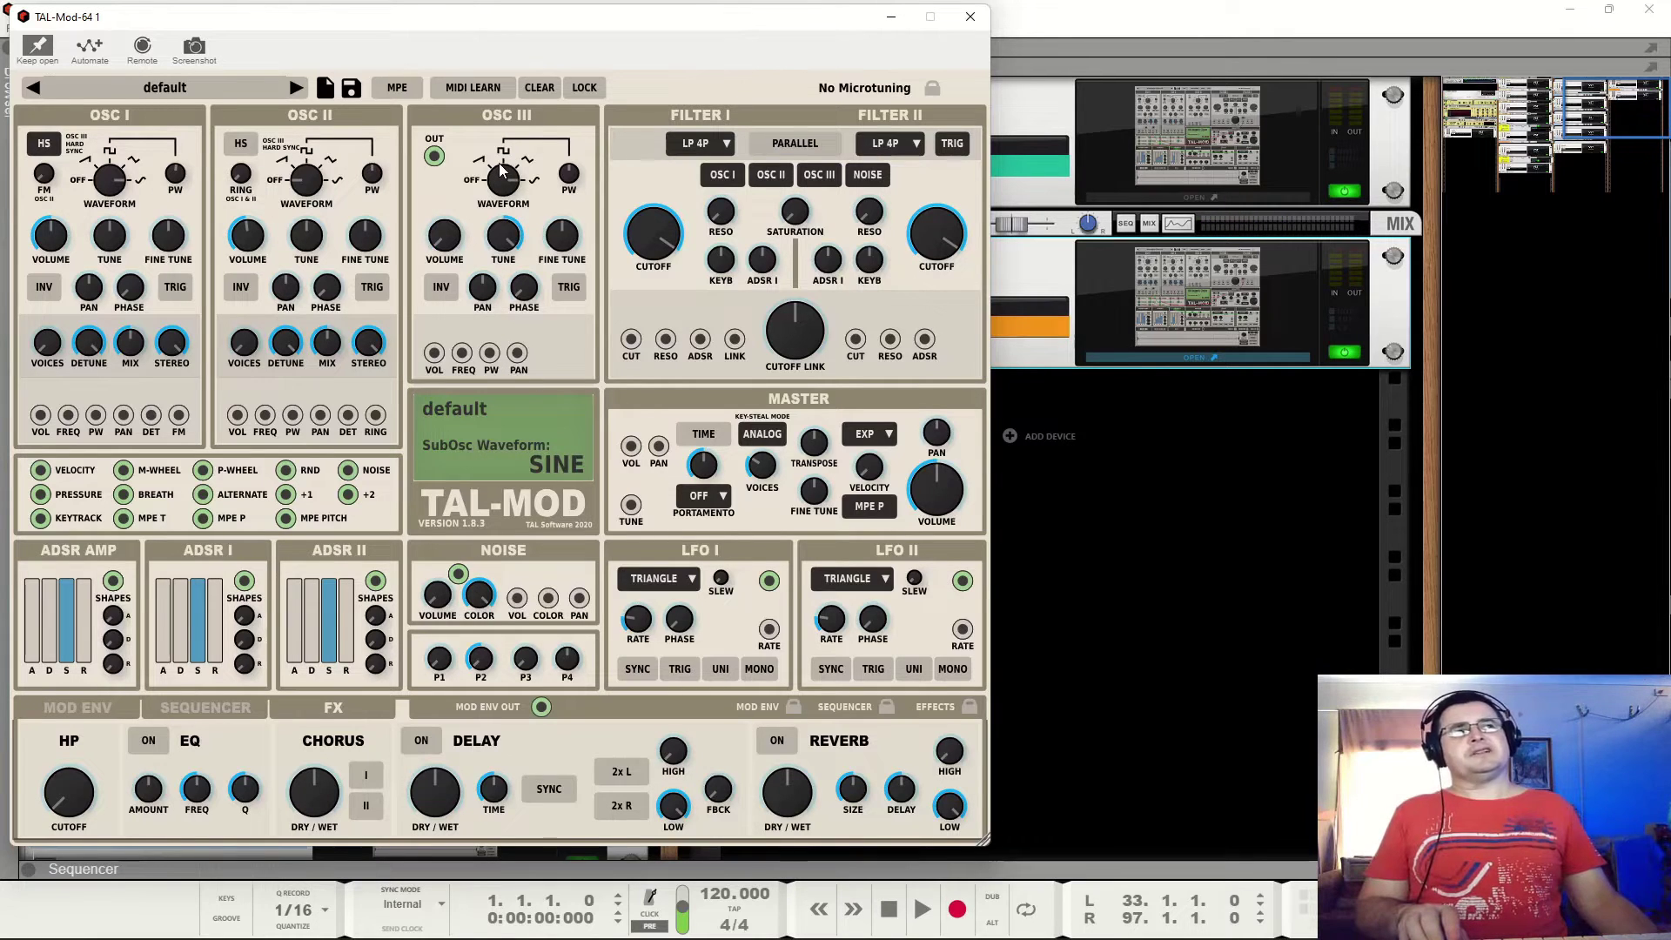
{"action": "left_click_drag", "start_coordinate": [510, 215], "coordinate": [515, 280]}
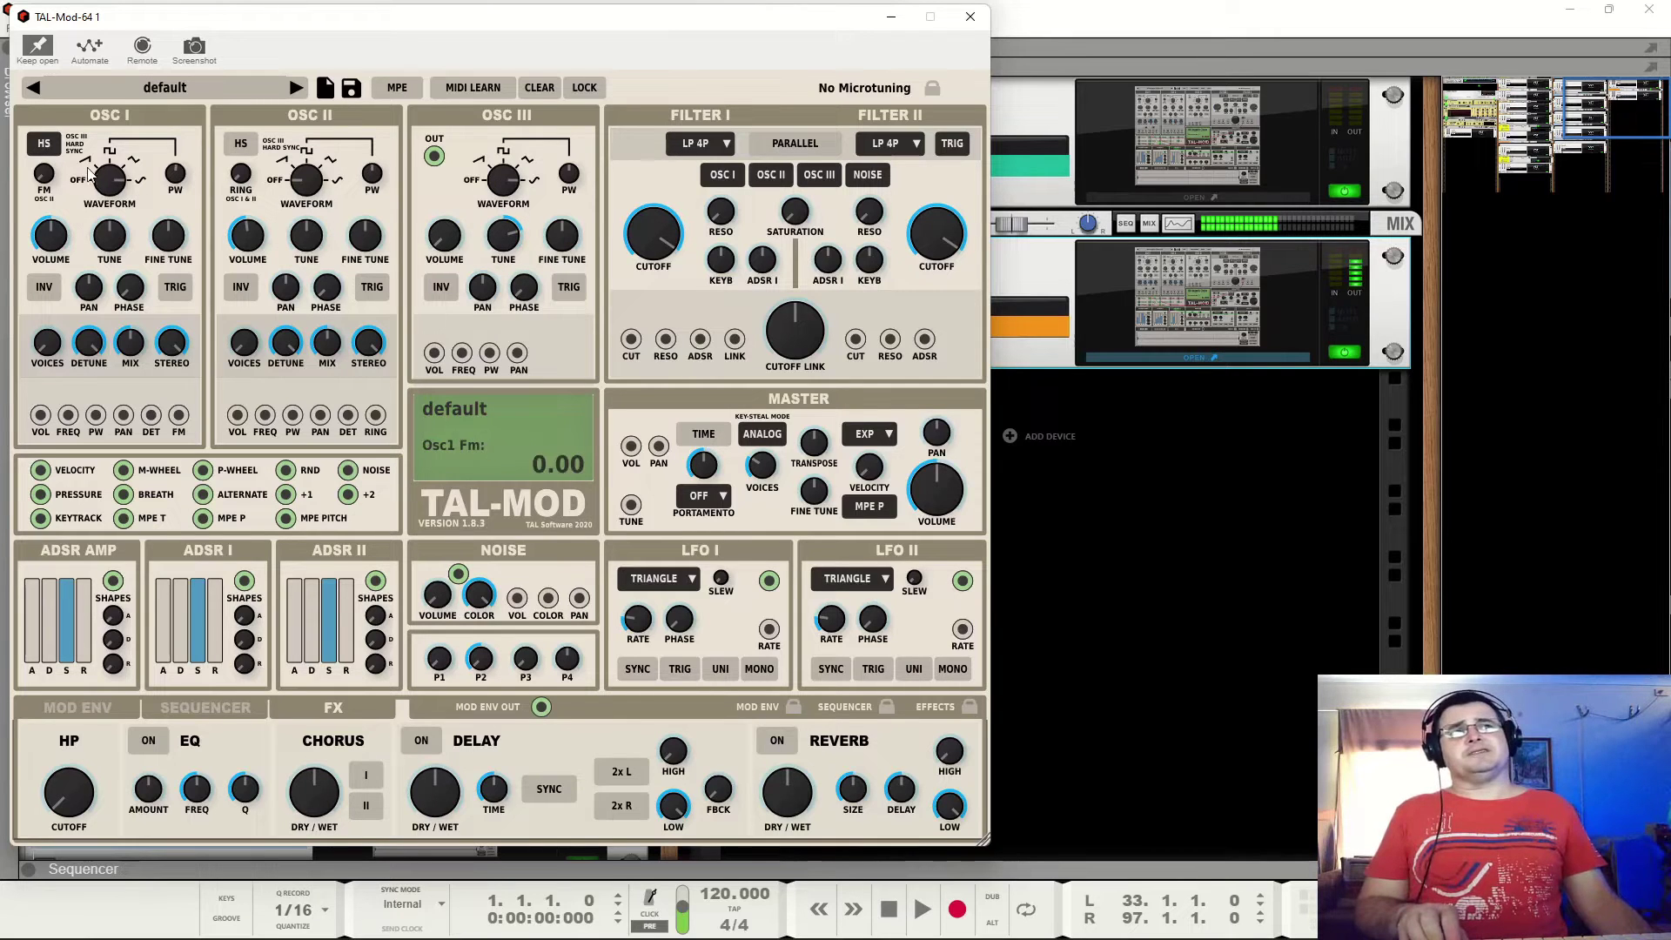
{"action": "mouse_move", "coordinate": [437, 233]}
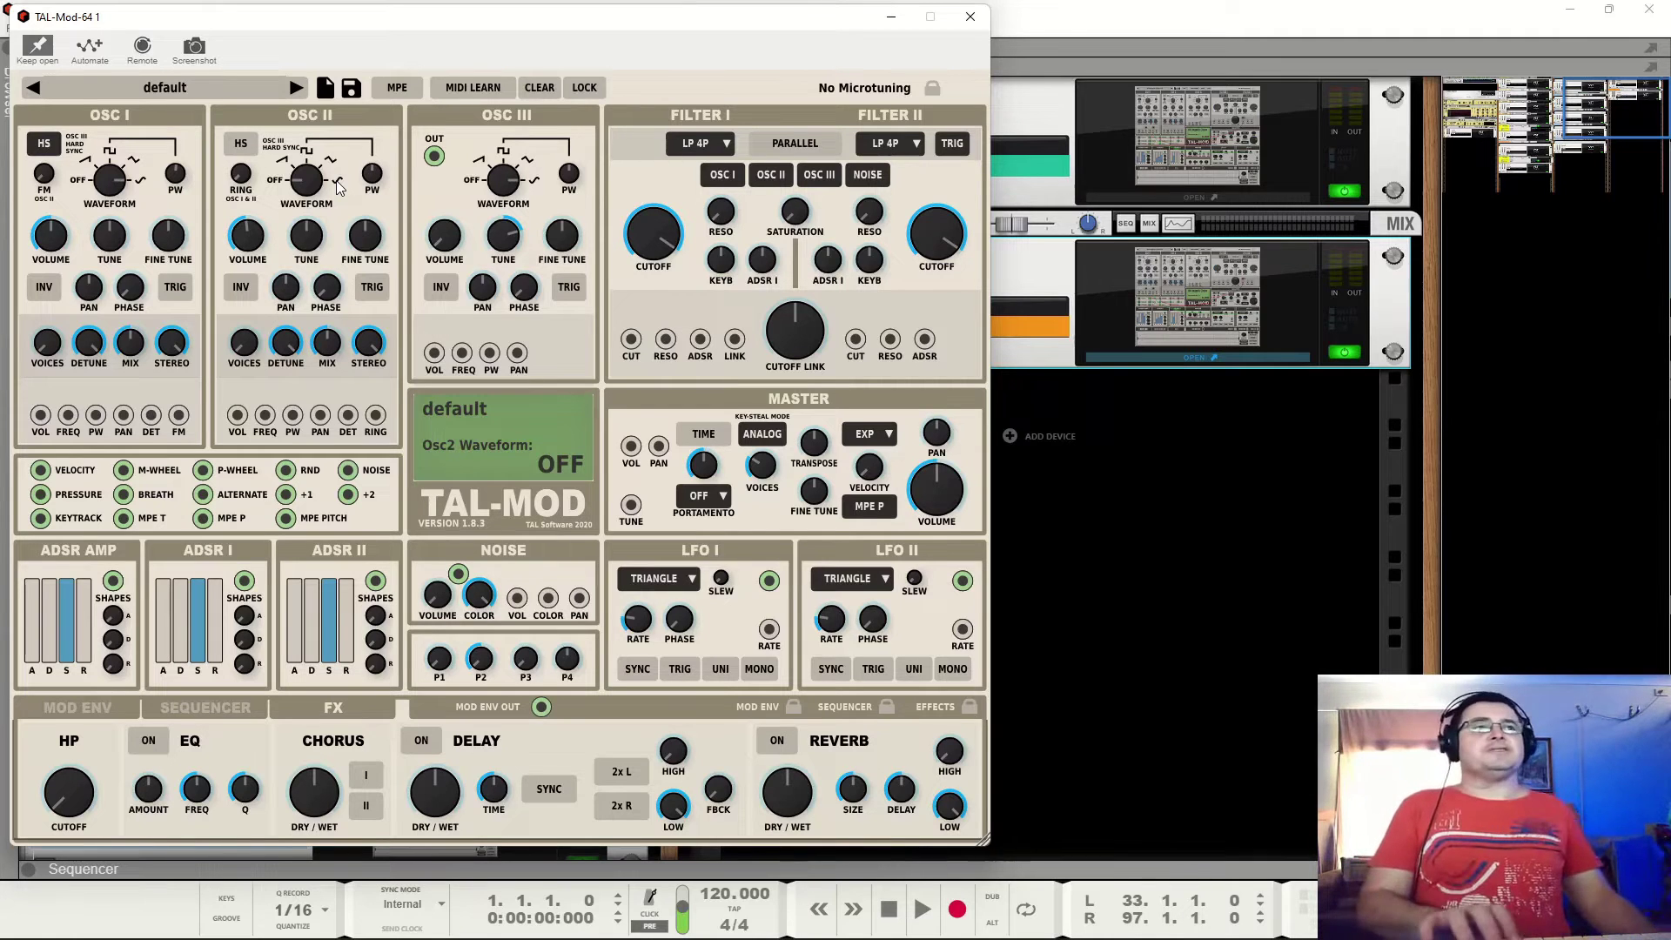
{"action": "left_click_drag", "start_coordinate": [503, 235], "coordinate": [514, 271]}
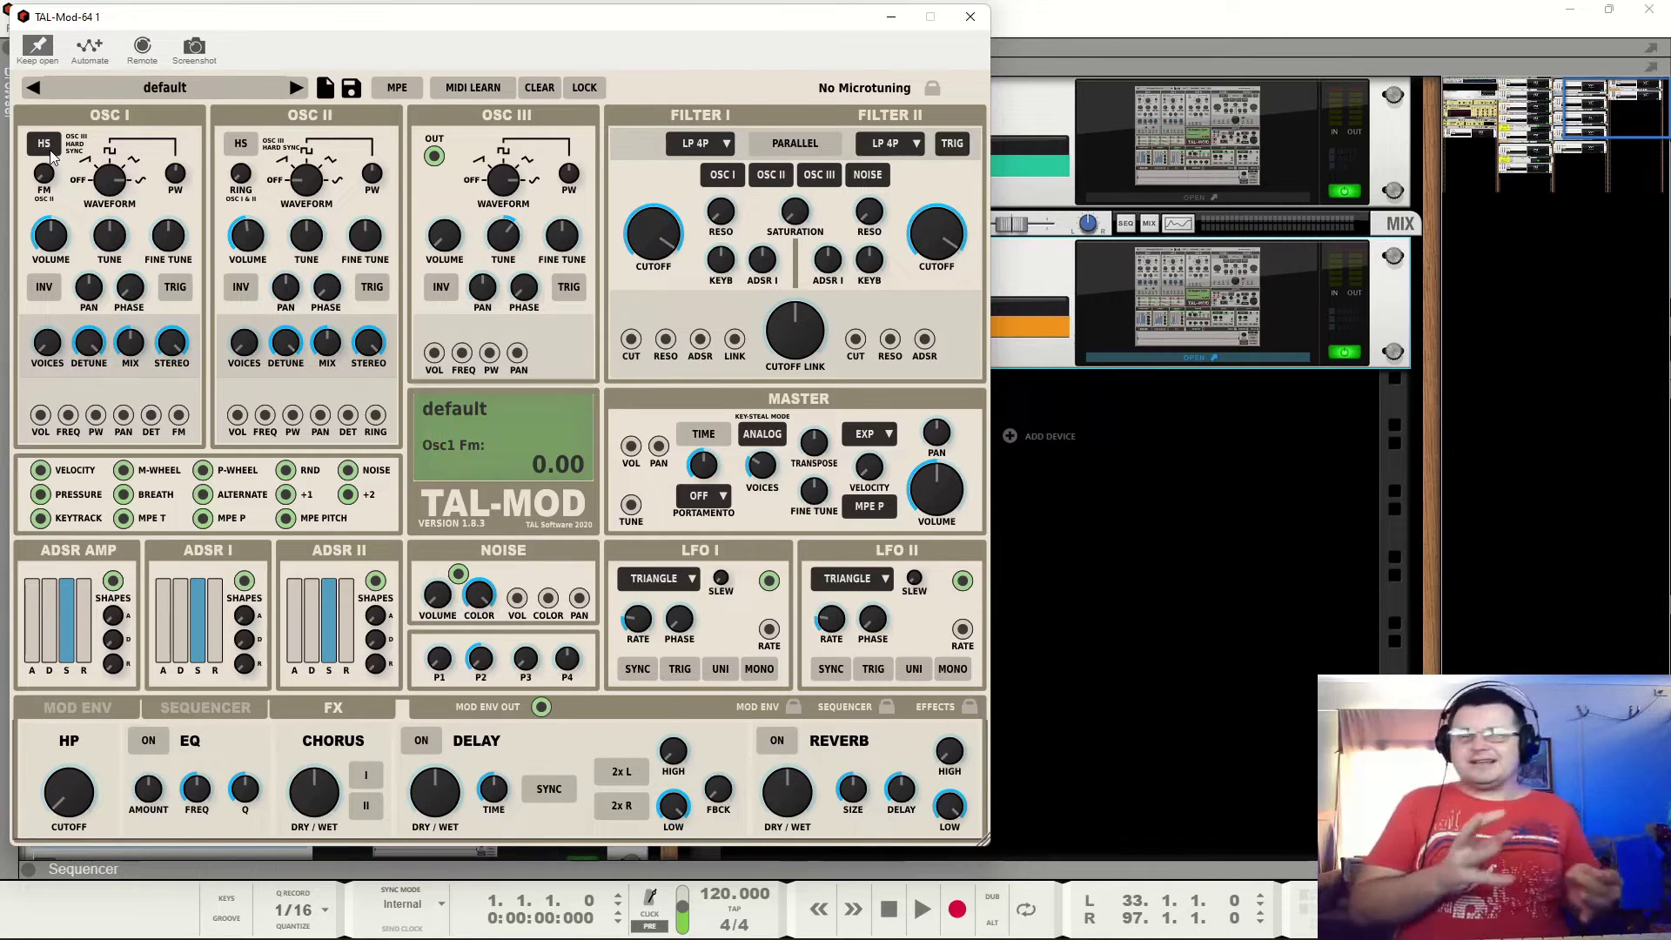
{"action": "mouse_move", "coordinate": [507, 247]}
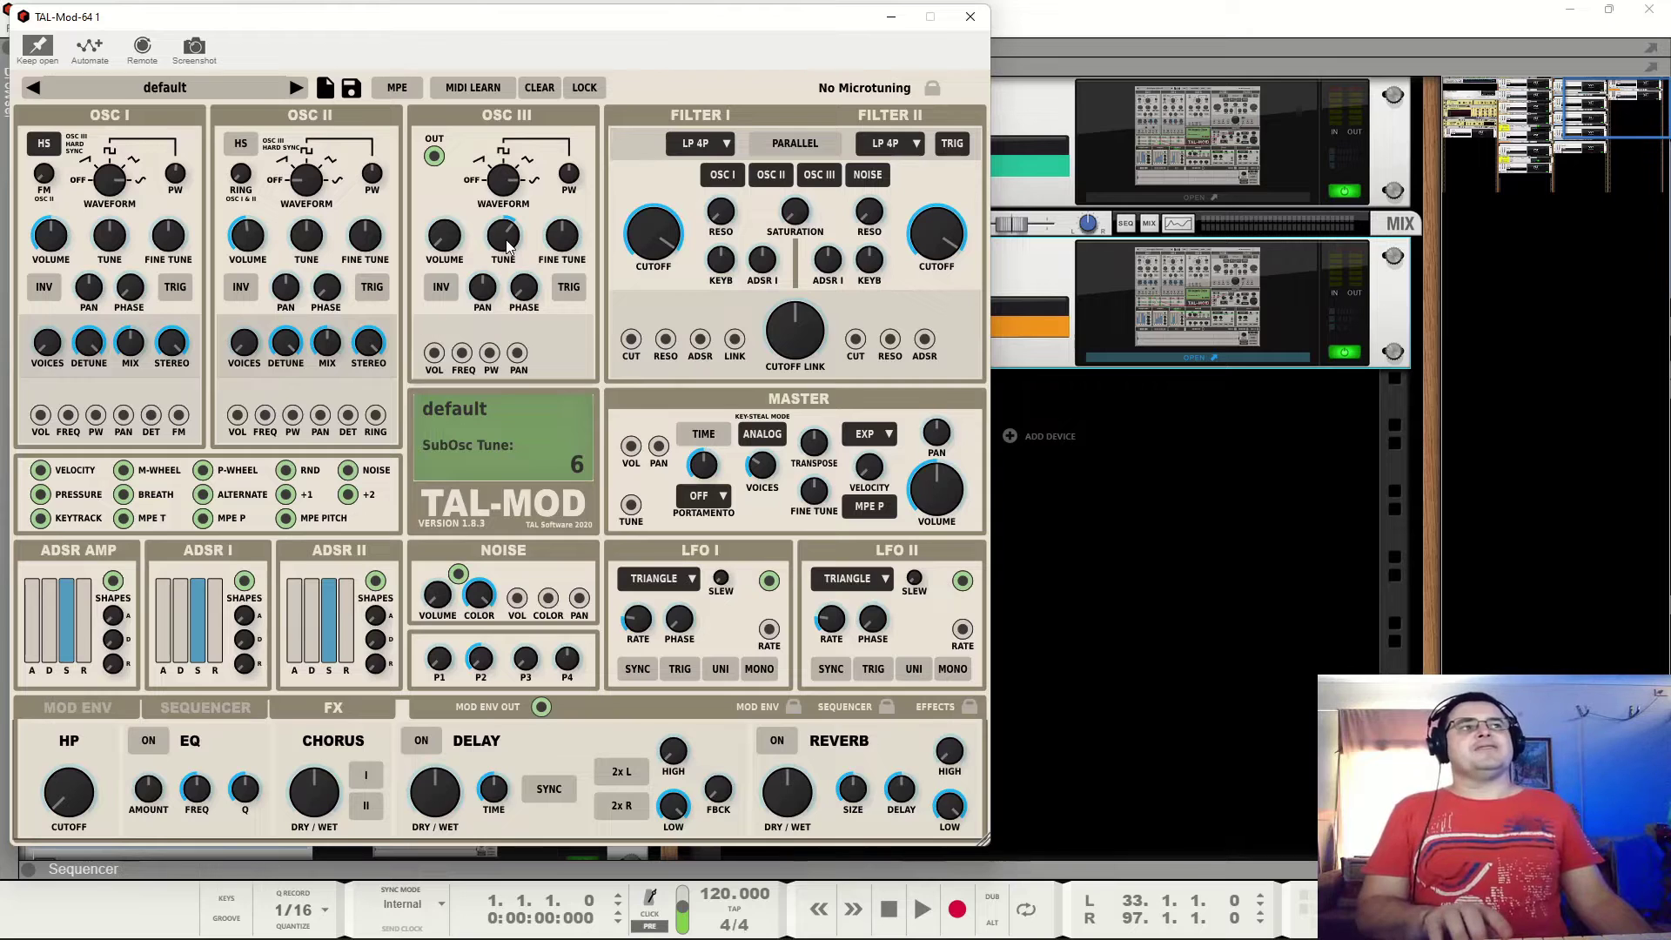
Turn off OSC I's hard sync, sweep its tuning up to 24 and back to 0, and raise its fine tuning to 0.54.
{"action": "left_click", "coordinate": [42, 150]}
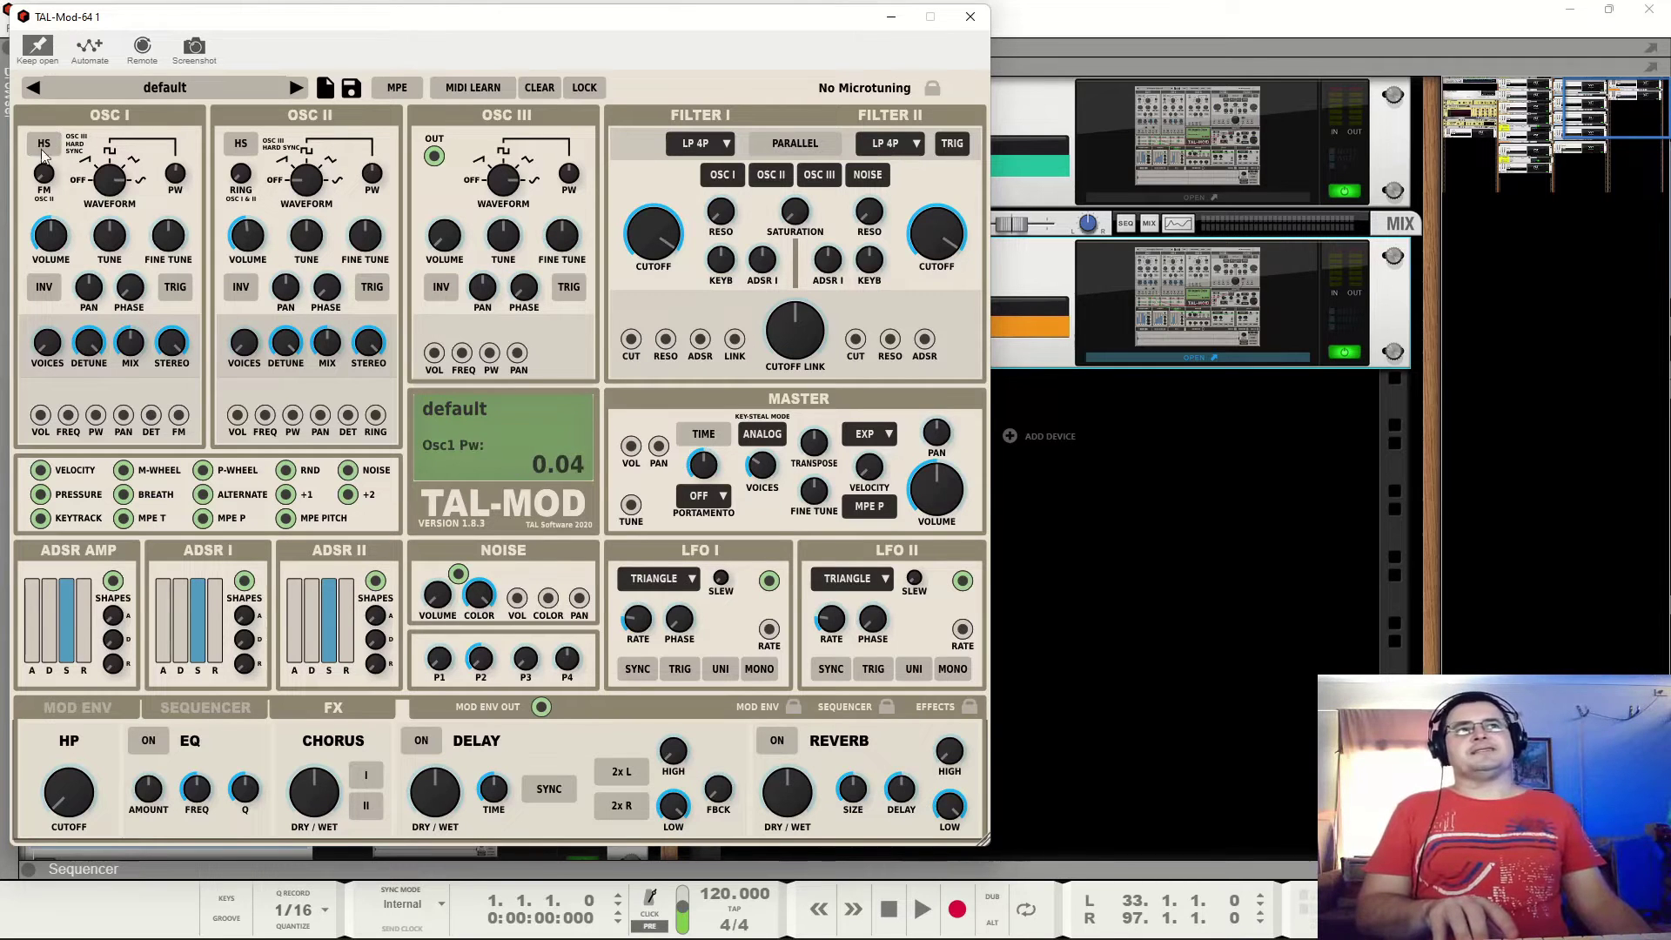
{"action": "mouse_move", "coordinate": [112, 245]}
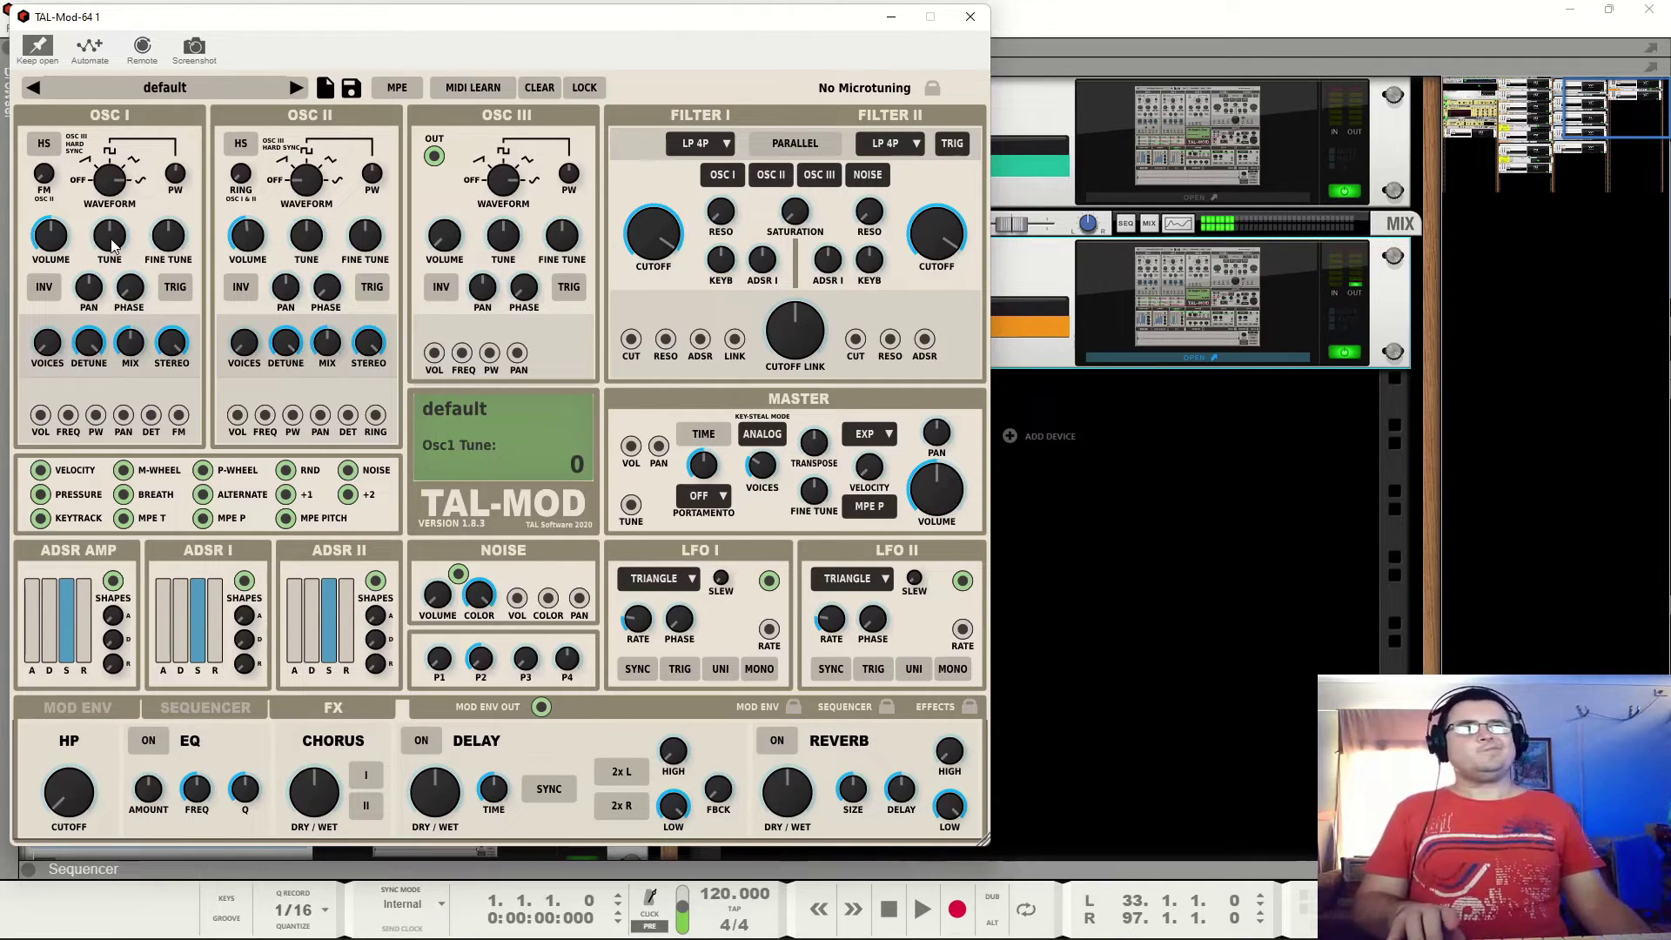
{"action": "left_click_drag", "start_coordinate": [112, 245], "coordinate": [148, 115]}
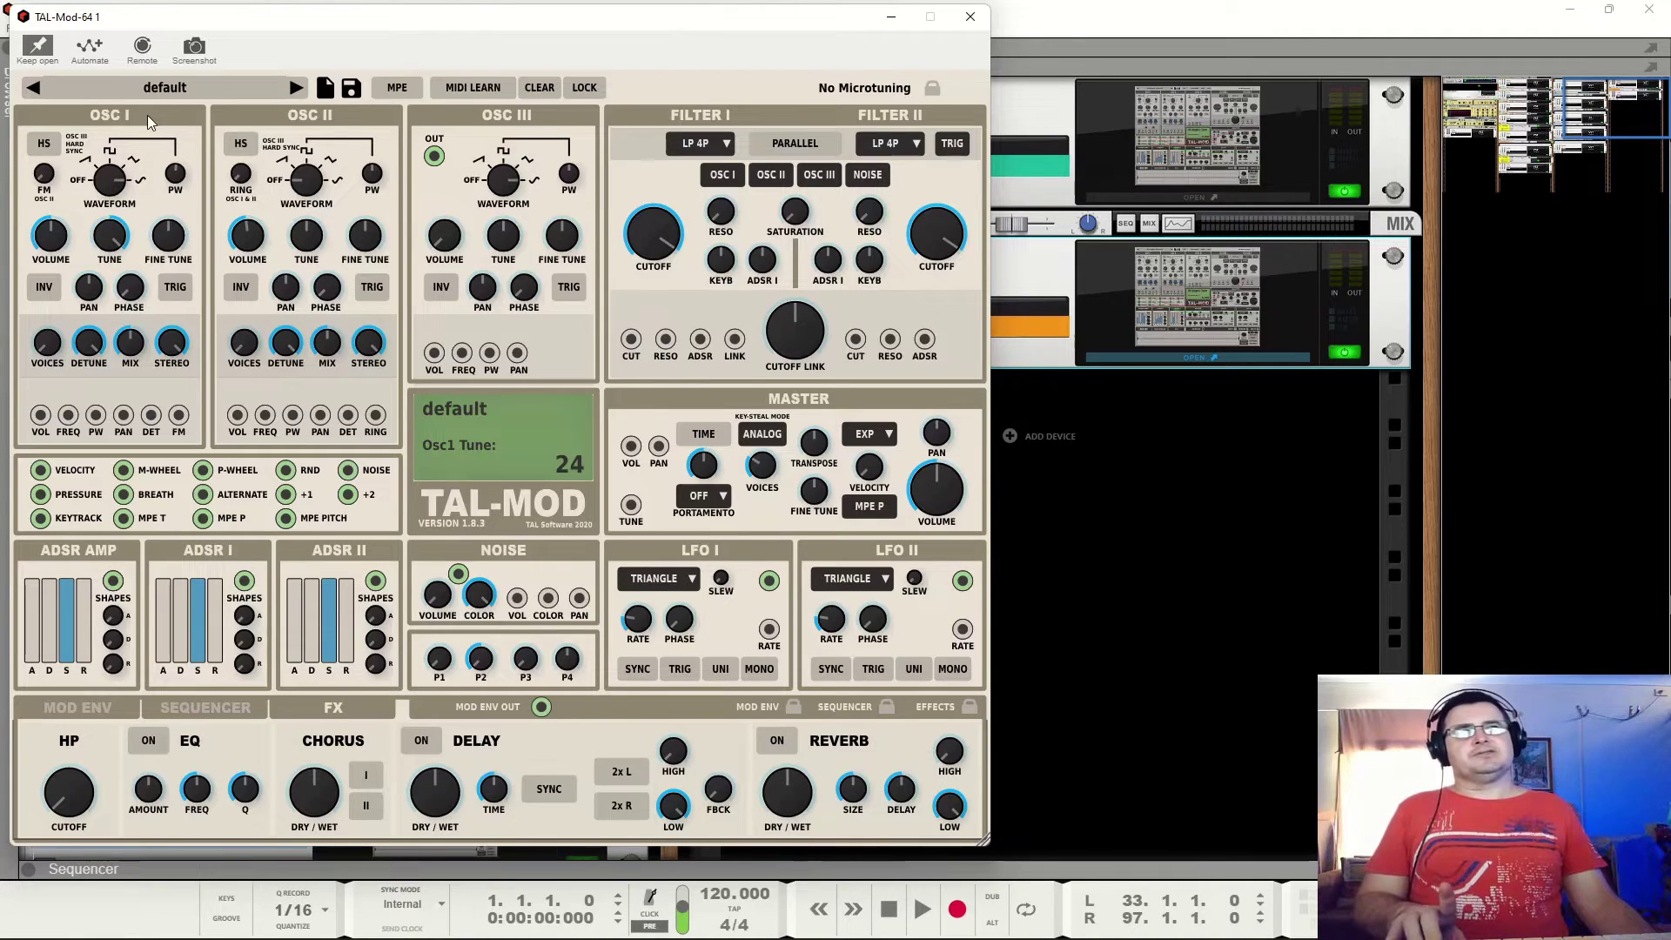
{"action": "left_click_drag", "start_coordinate": [109, 233], "coordinate": [111, 158]}
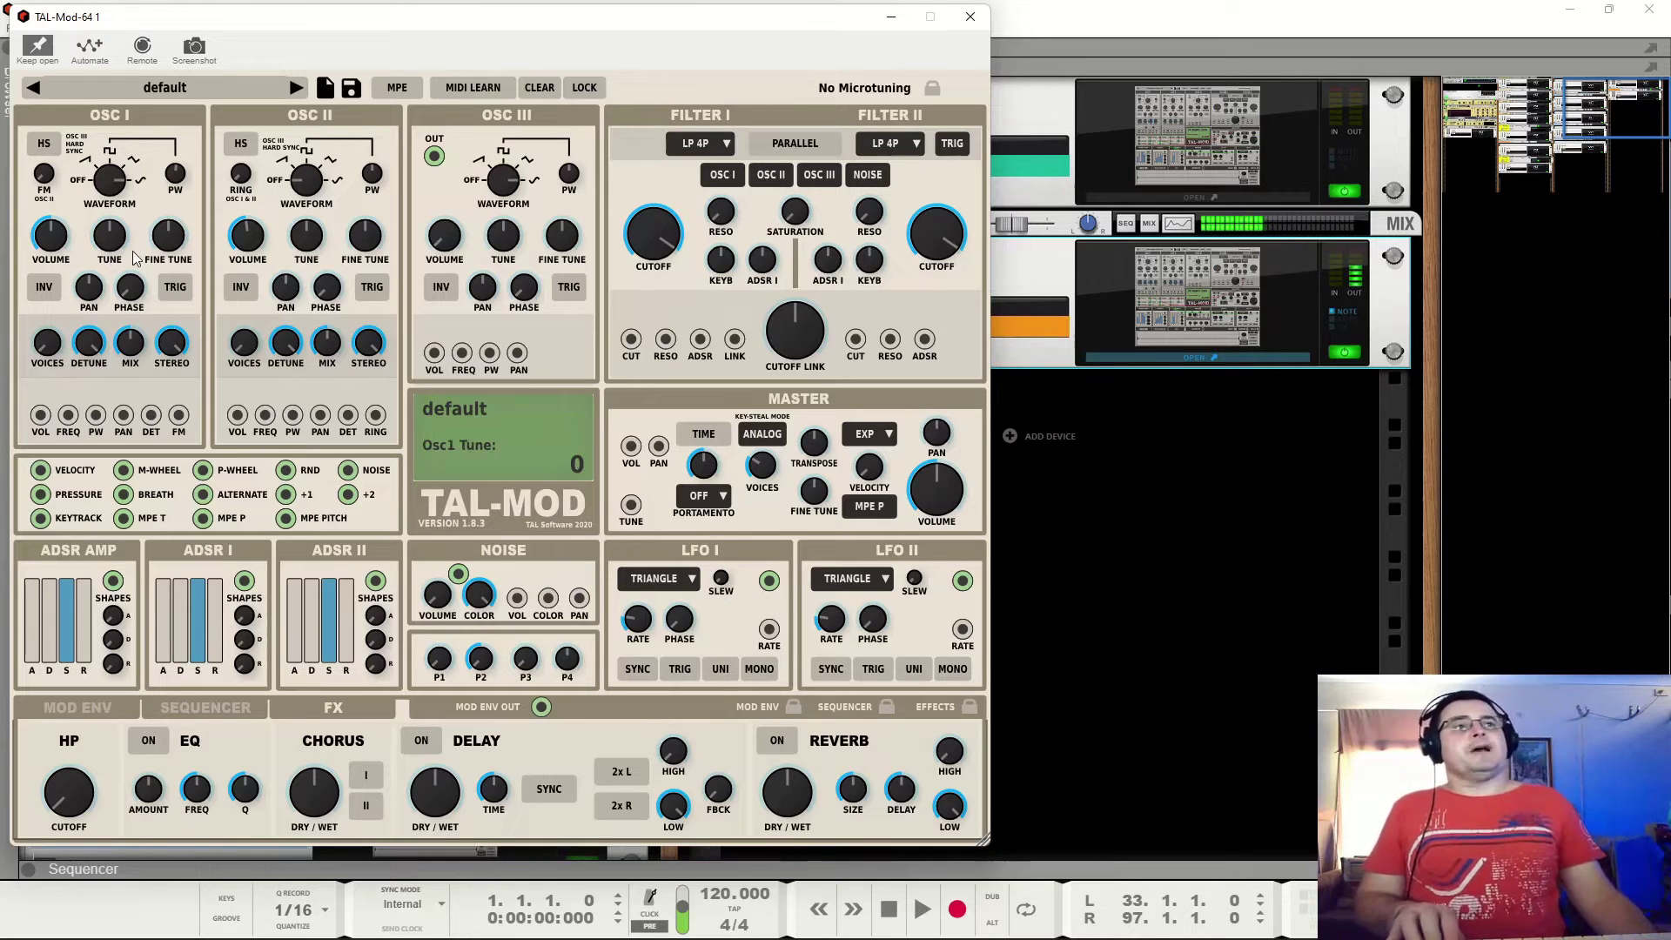
{"action": "mouse_move", "coordinate": [177, 269]}
{"action": "left_mouse_down"}
{"action": "mouse_move", "coordinate": [184, 192]}
{"action": "mouse_move", "coordinate": [173, 258]}
{"action": "left_mouse_up"}
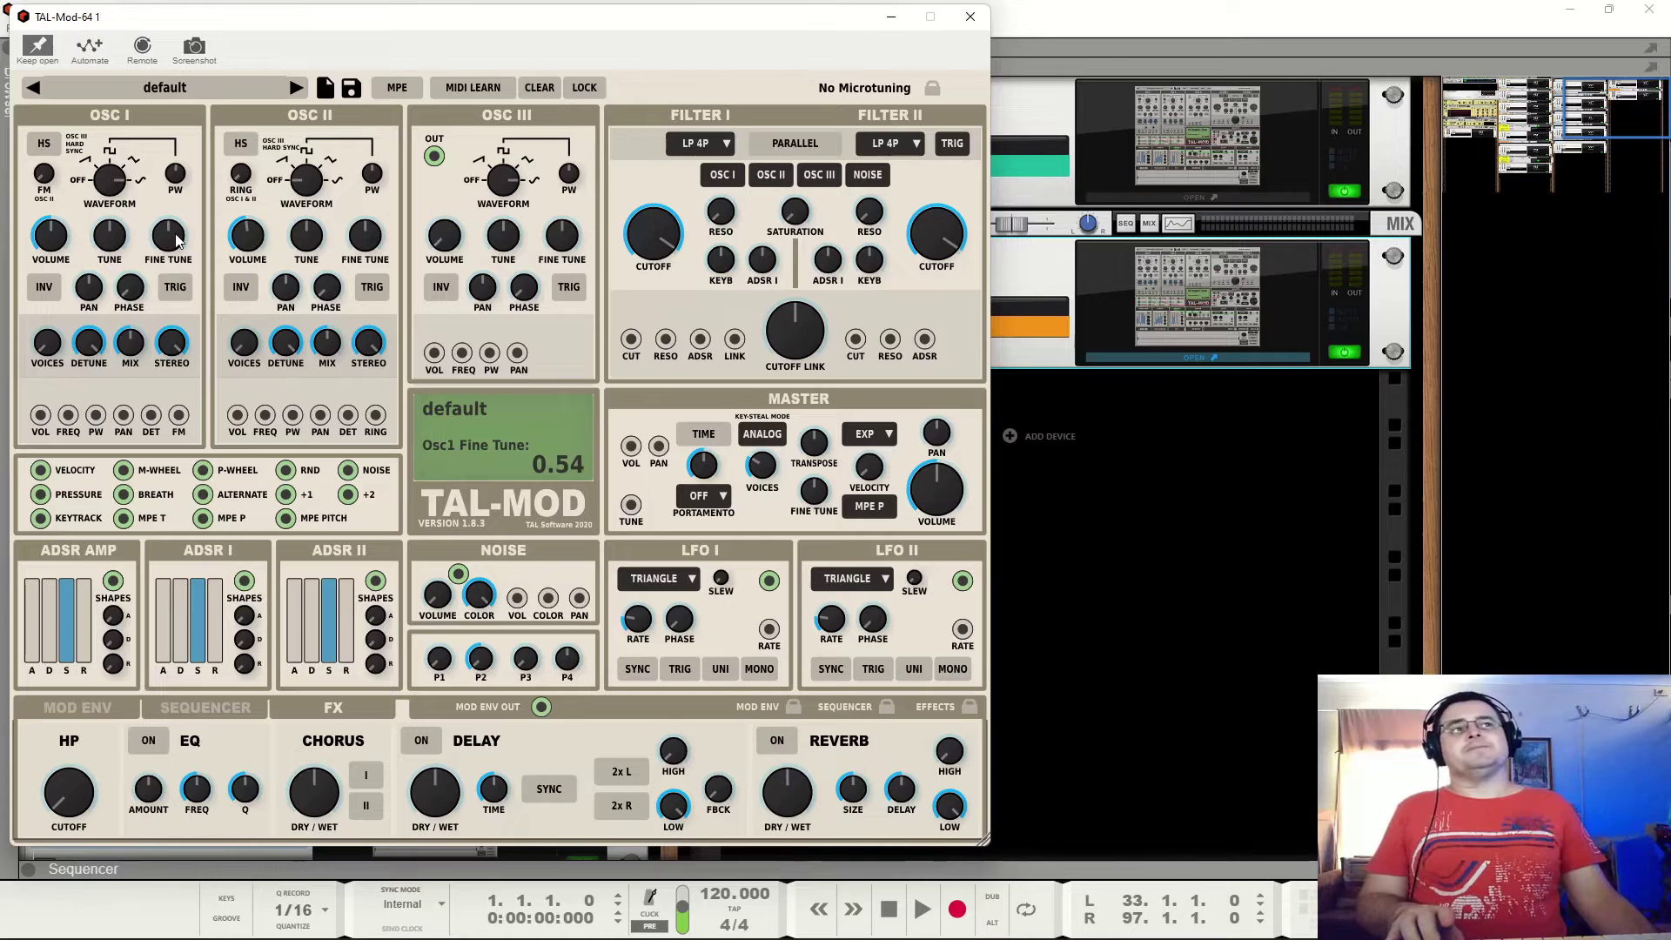
Reset OSC I's fine tuning to 0.00, enable its hard sync, and switch its signal inversion on and back off.
{"action": "double_click", "coordinate": [174, 246]}
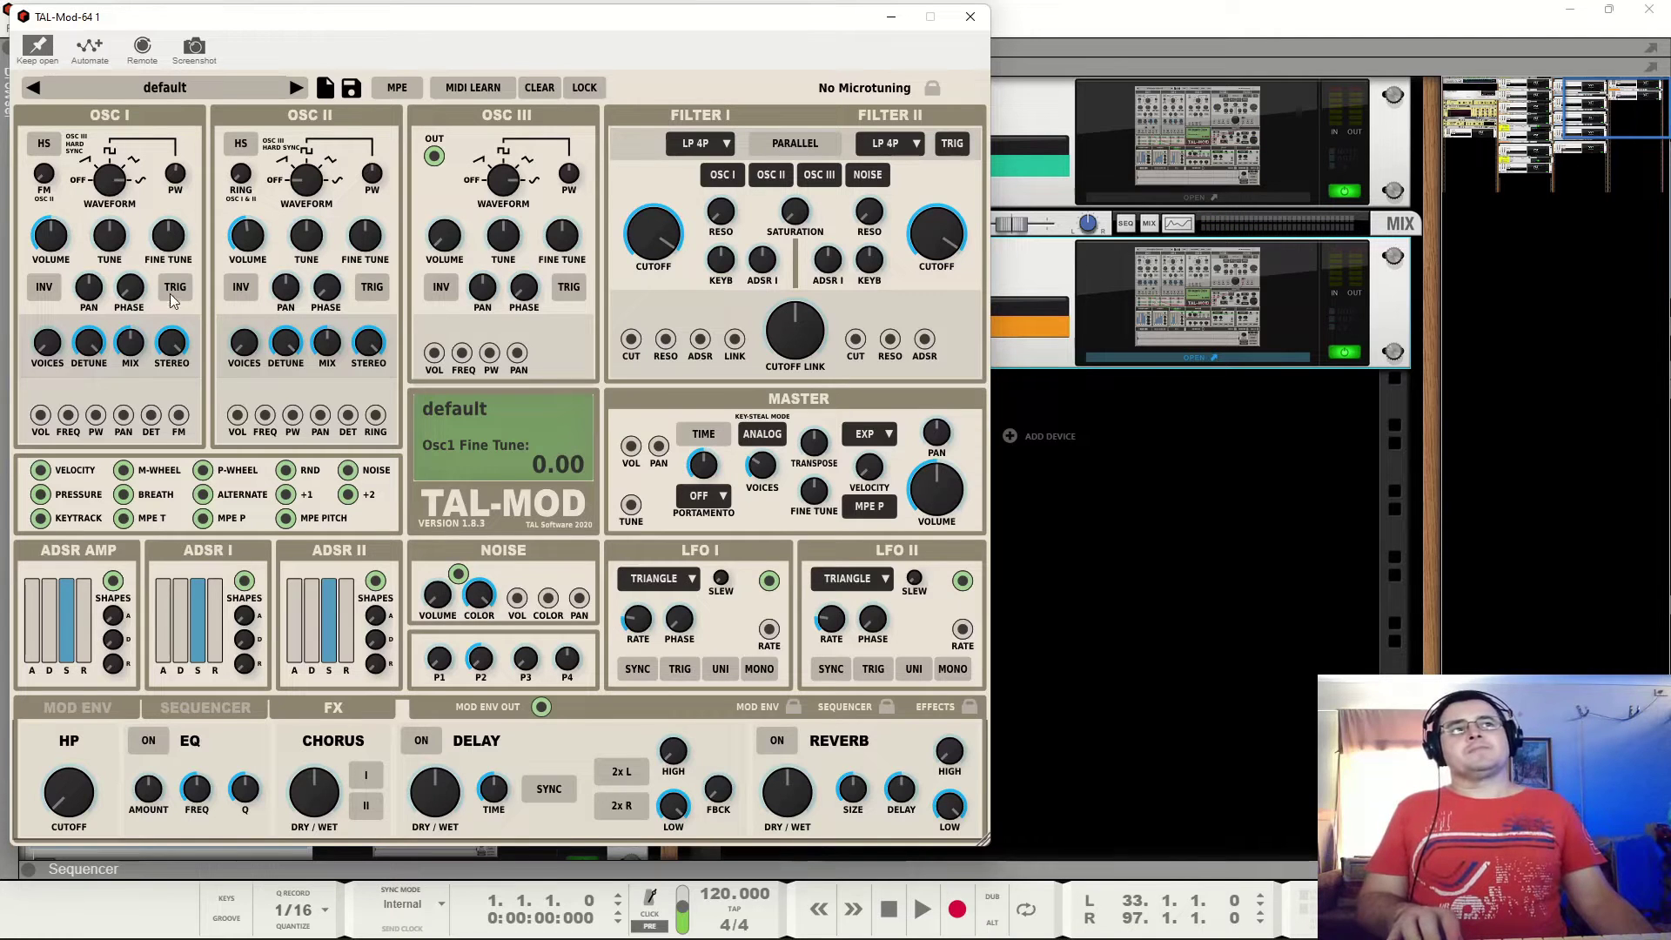
{"action": "left_click", "coordinate": [44, 287]}
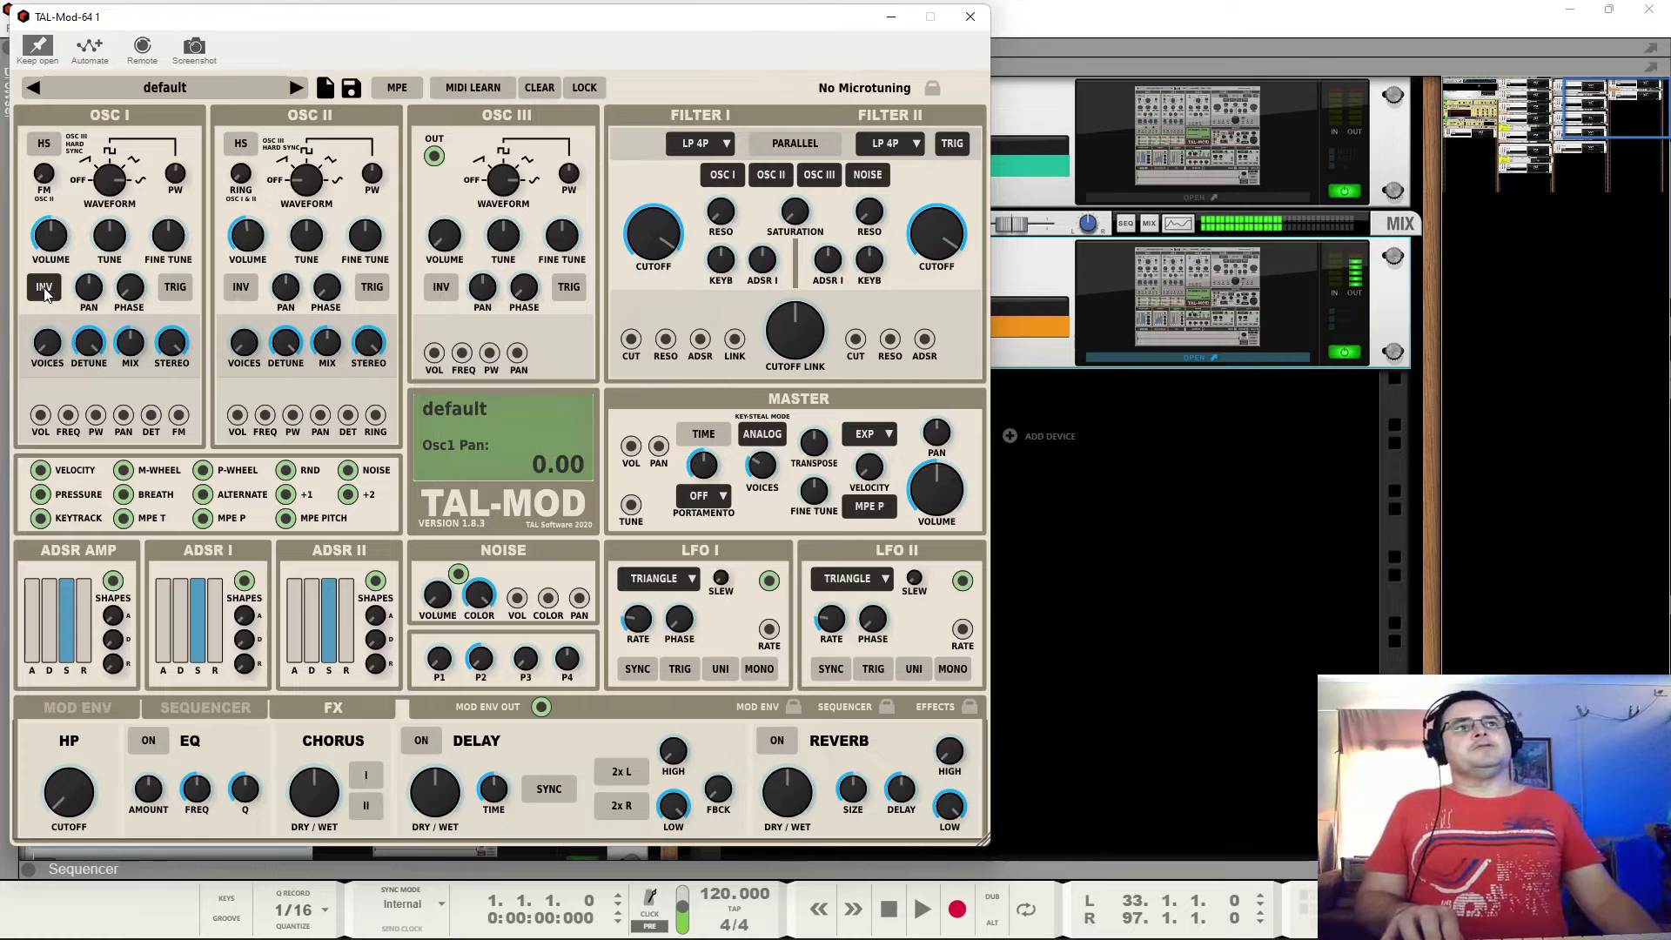
{"action": "left_click", "coordinate": [44, 144]}
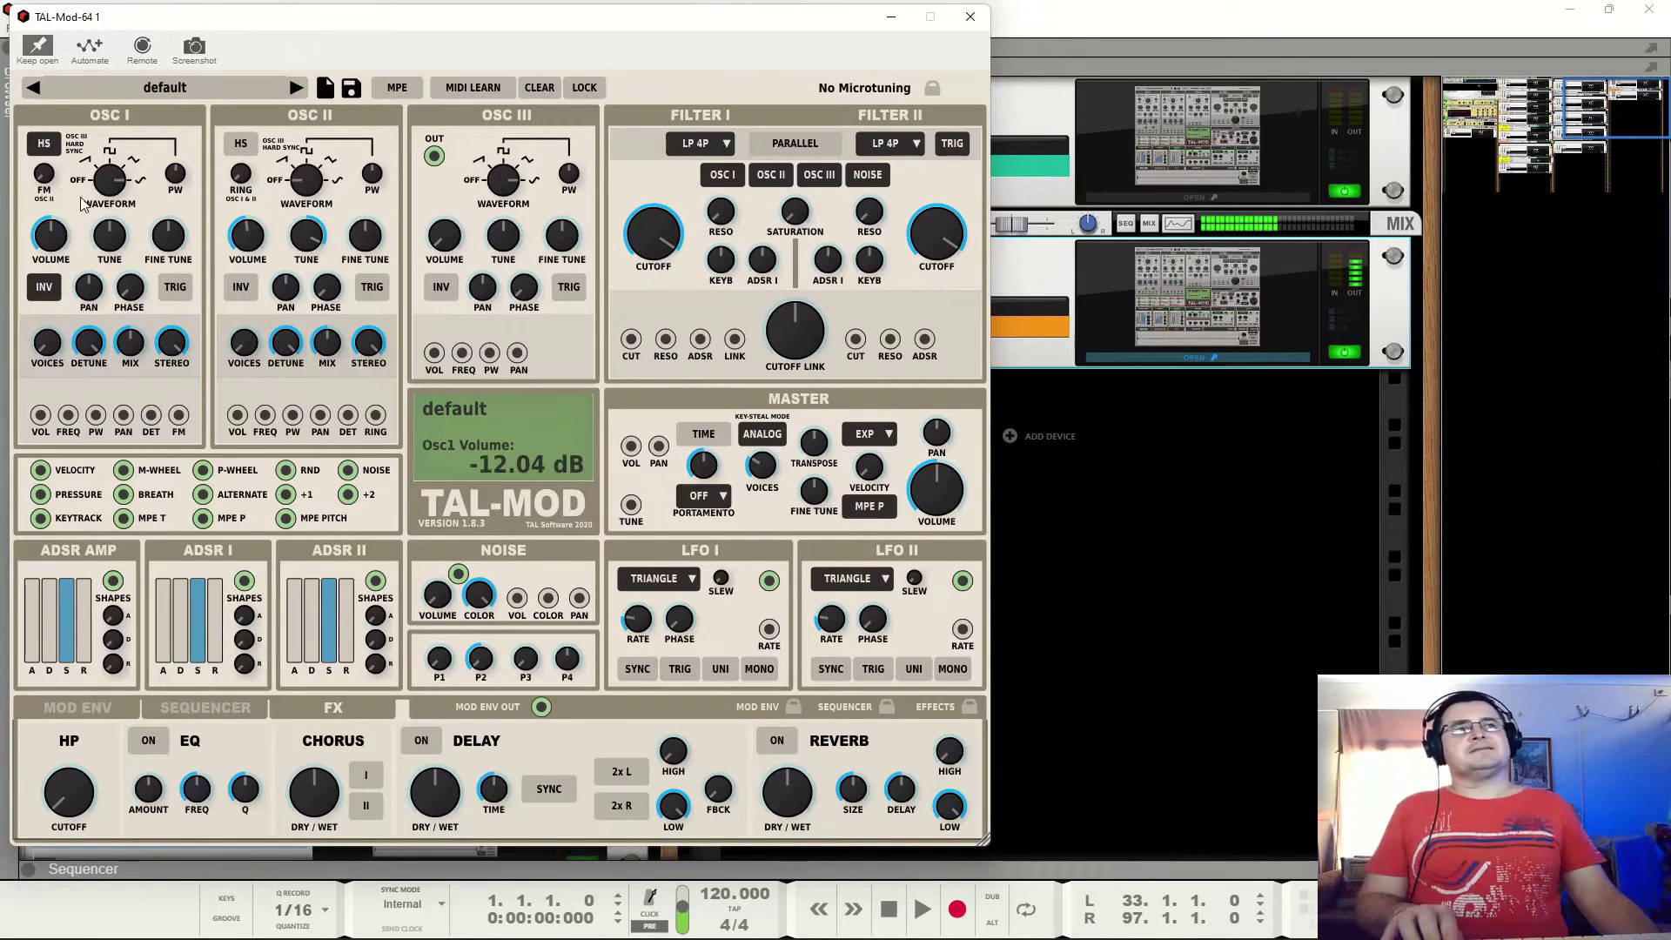
{"action": "left_click", "coordinate": [45, 289]}
{"action": "left_click", "coordinate": [46, 289]}
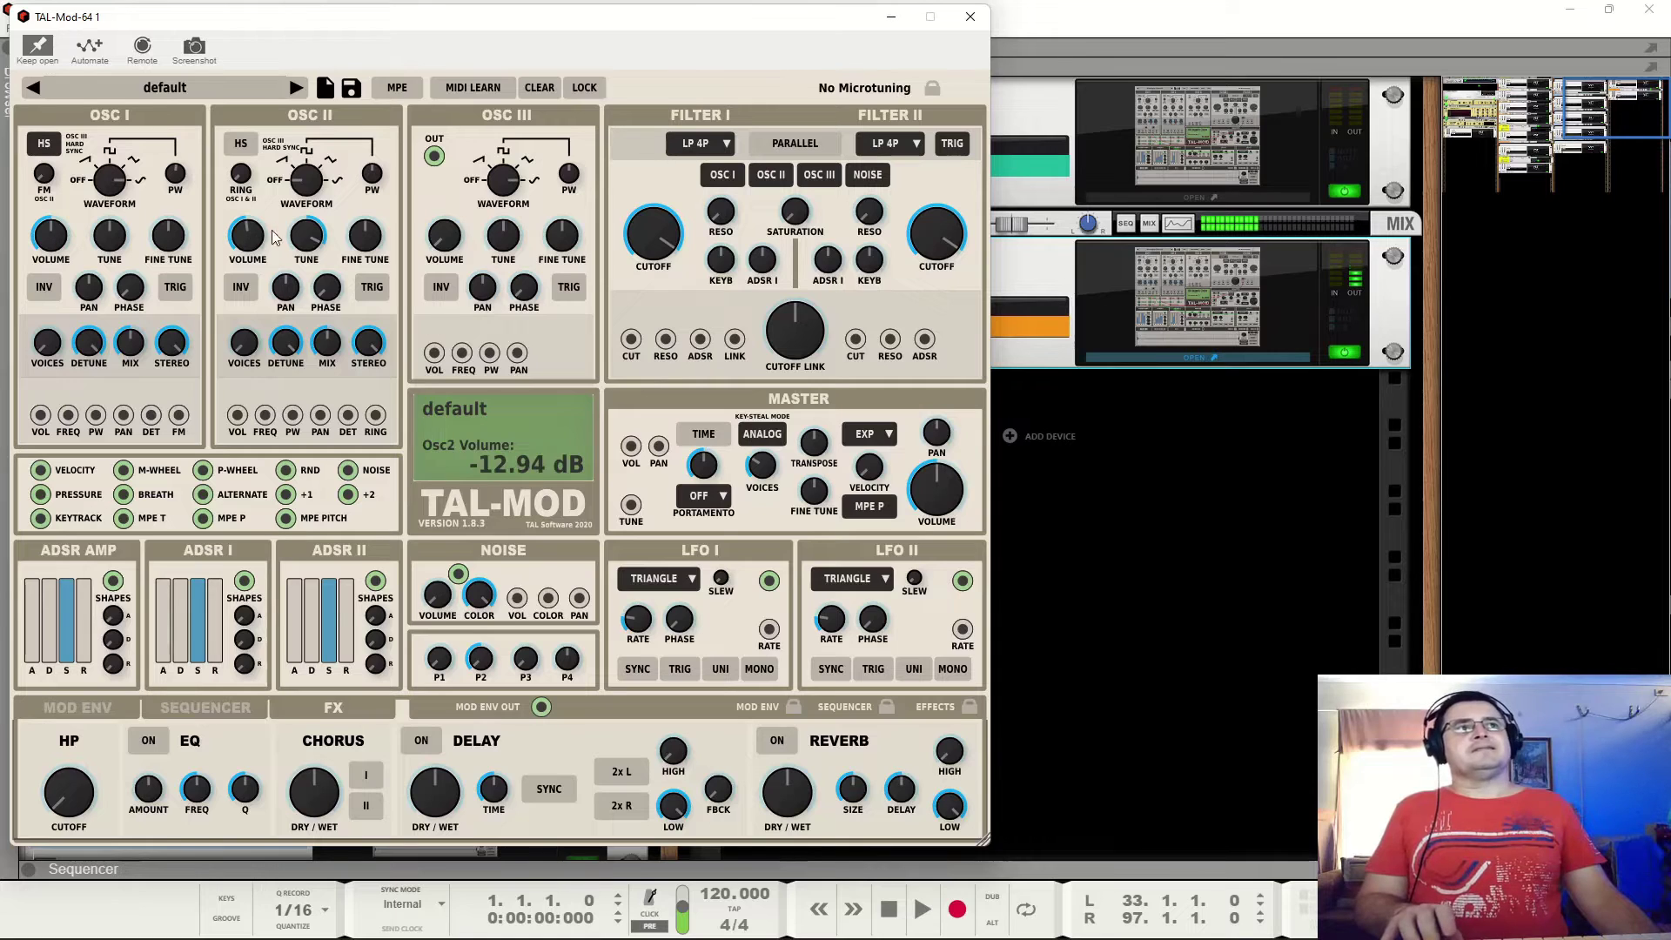
Adjust OSC II's tuning and compare OSC I's sound with signal inversion on and off.
{"action": "left_click_drag", "start_coordinate": [307, 194], "coordinate": [308, 184]}
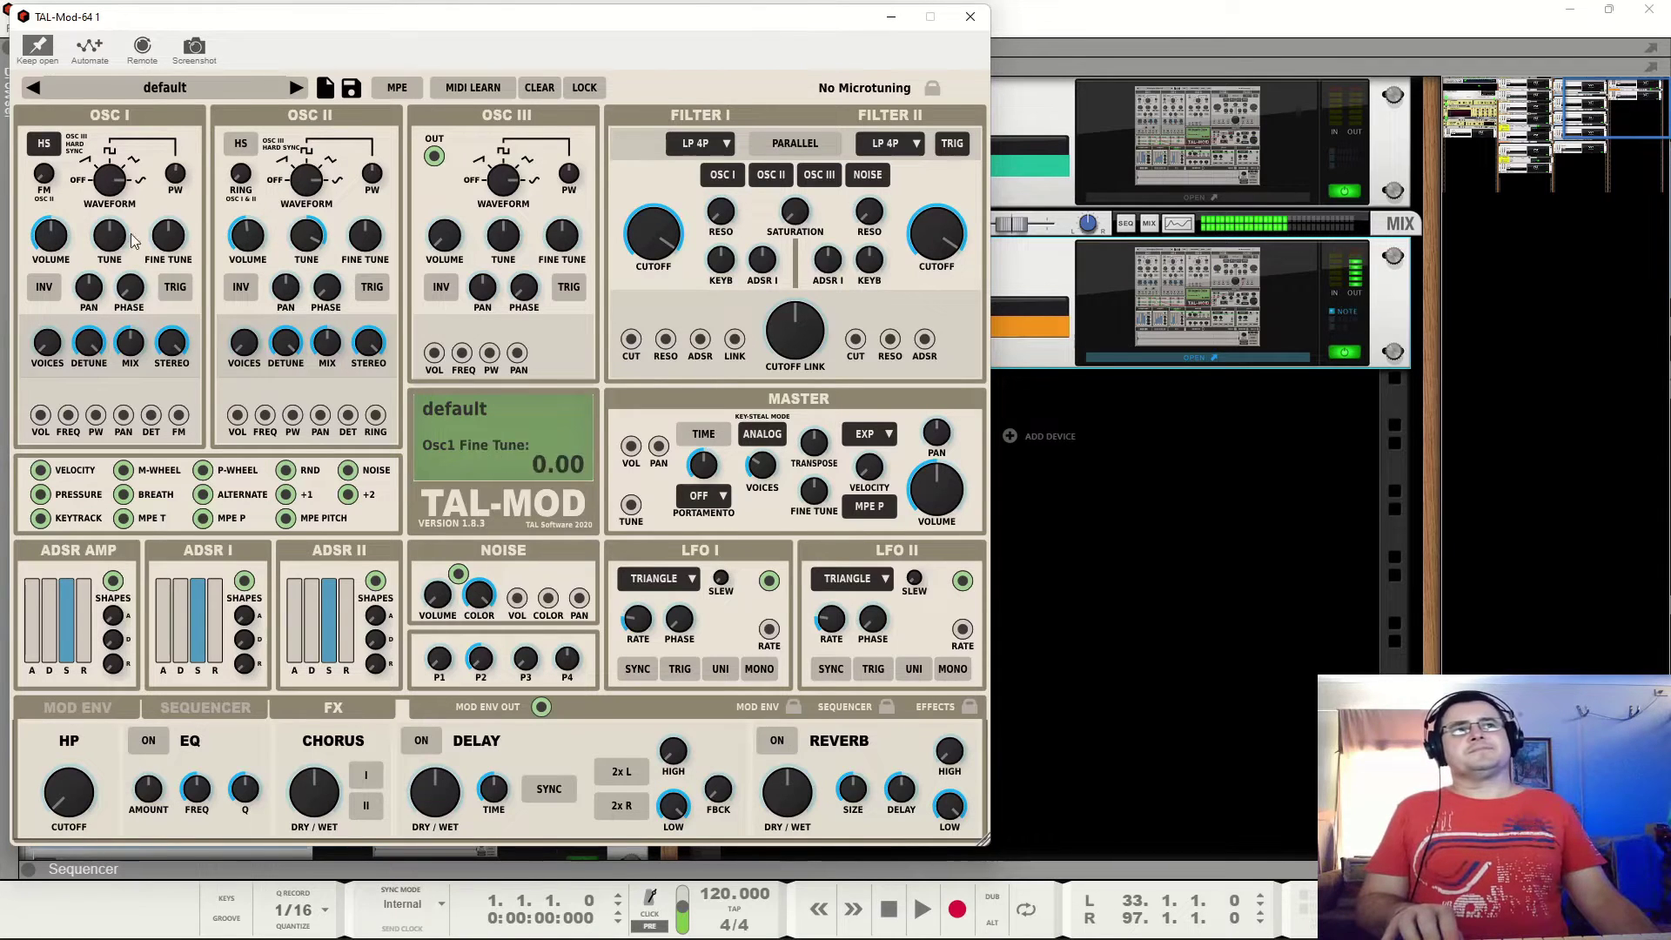
{"action": "left_click", "coordinate": [47, 284]}
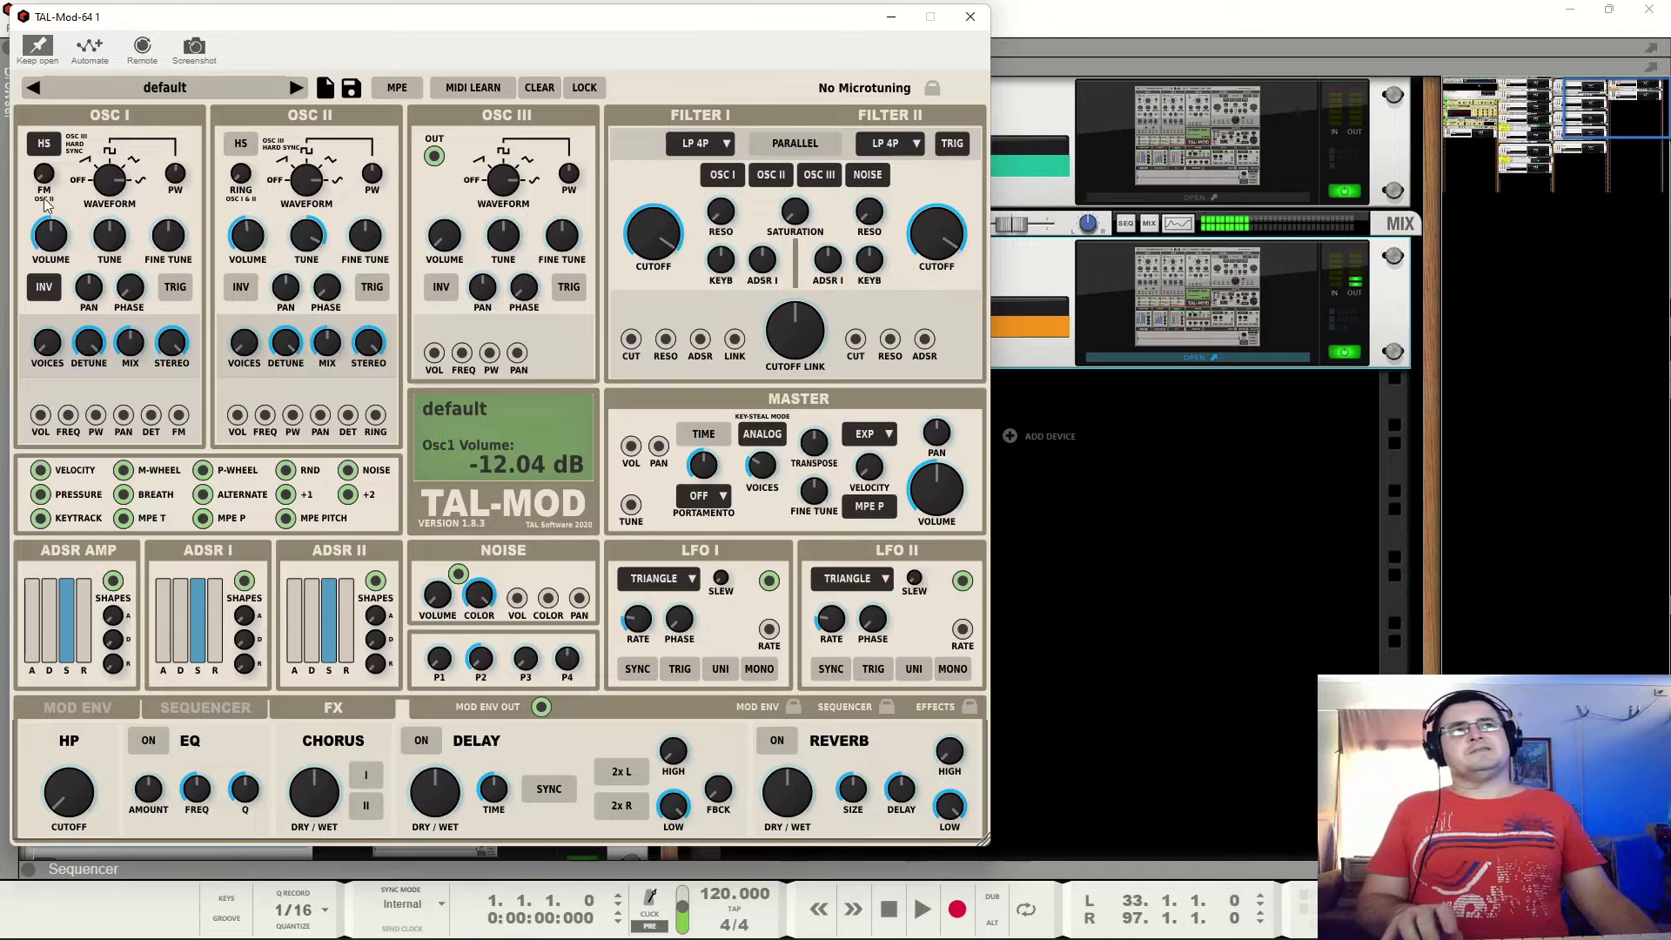
{"action": "left_click", "coordinate": [43, 287]}
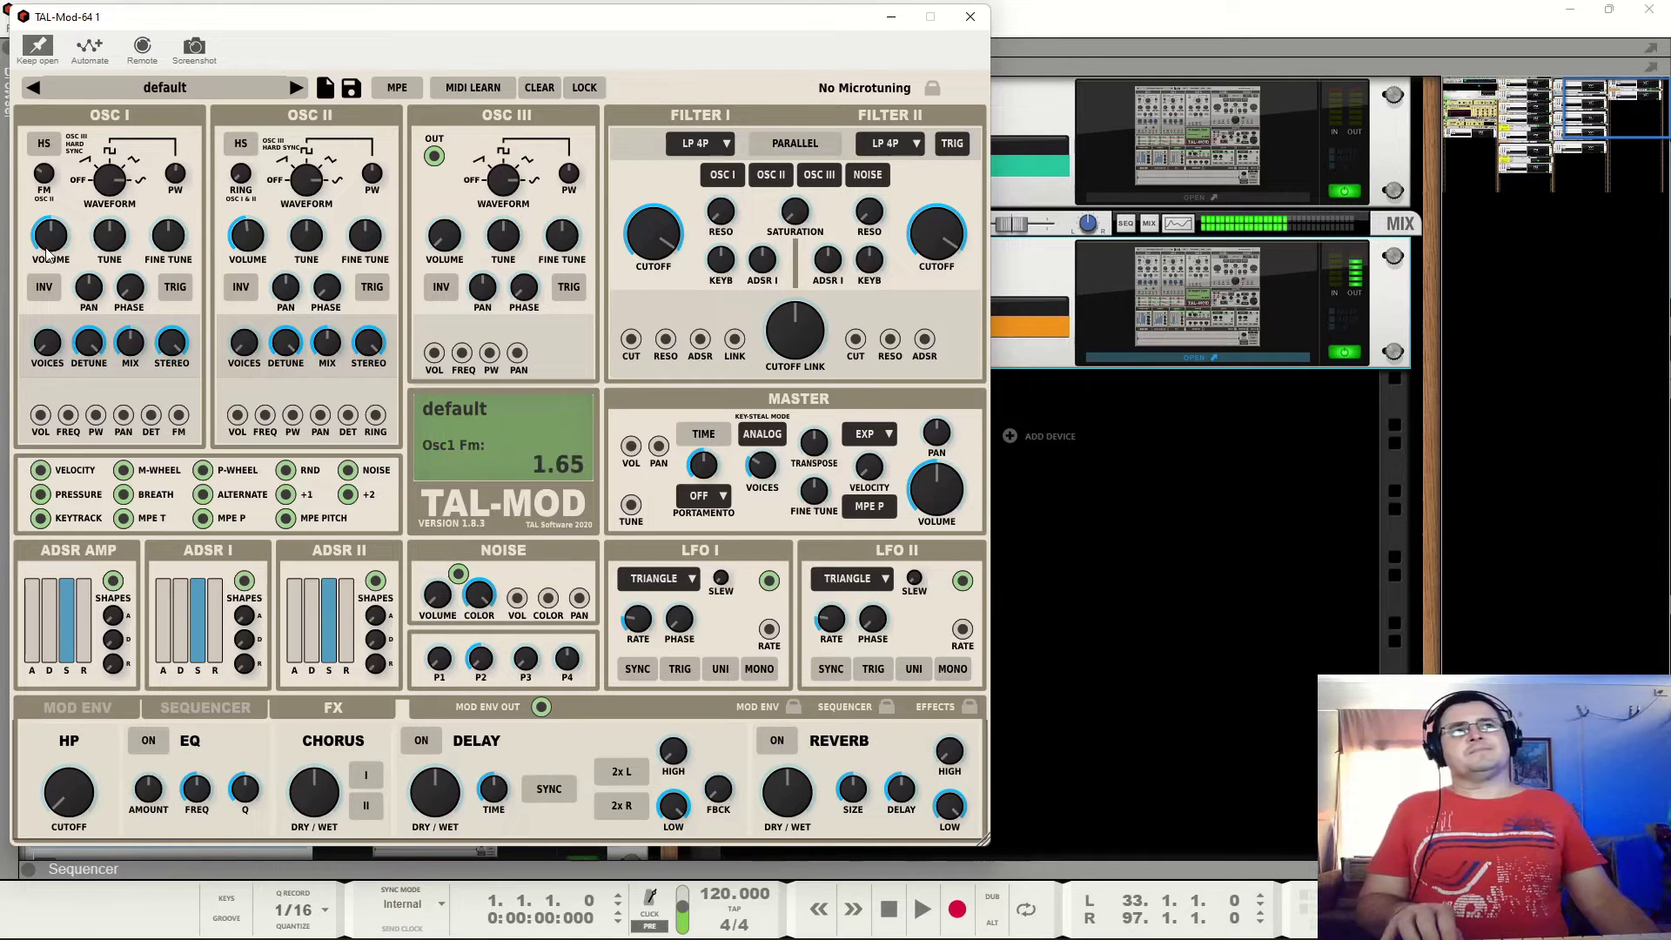
{"action": "left_click", "coordinate": [44, 289]}
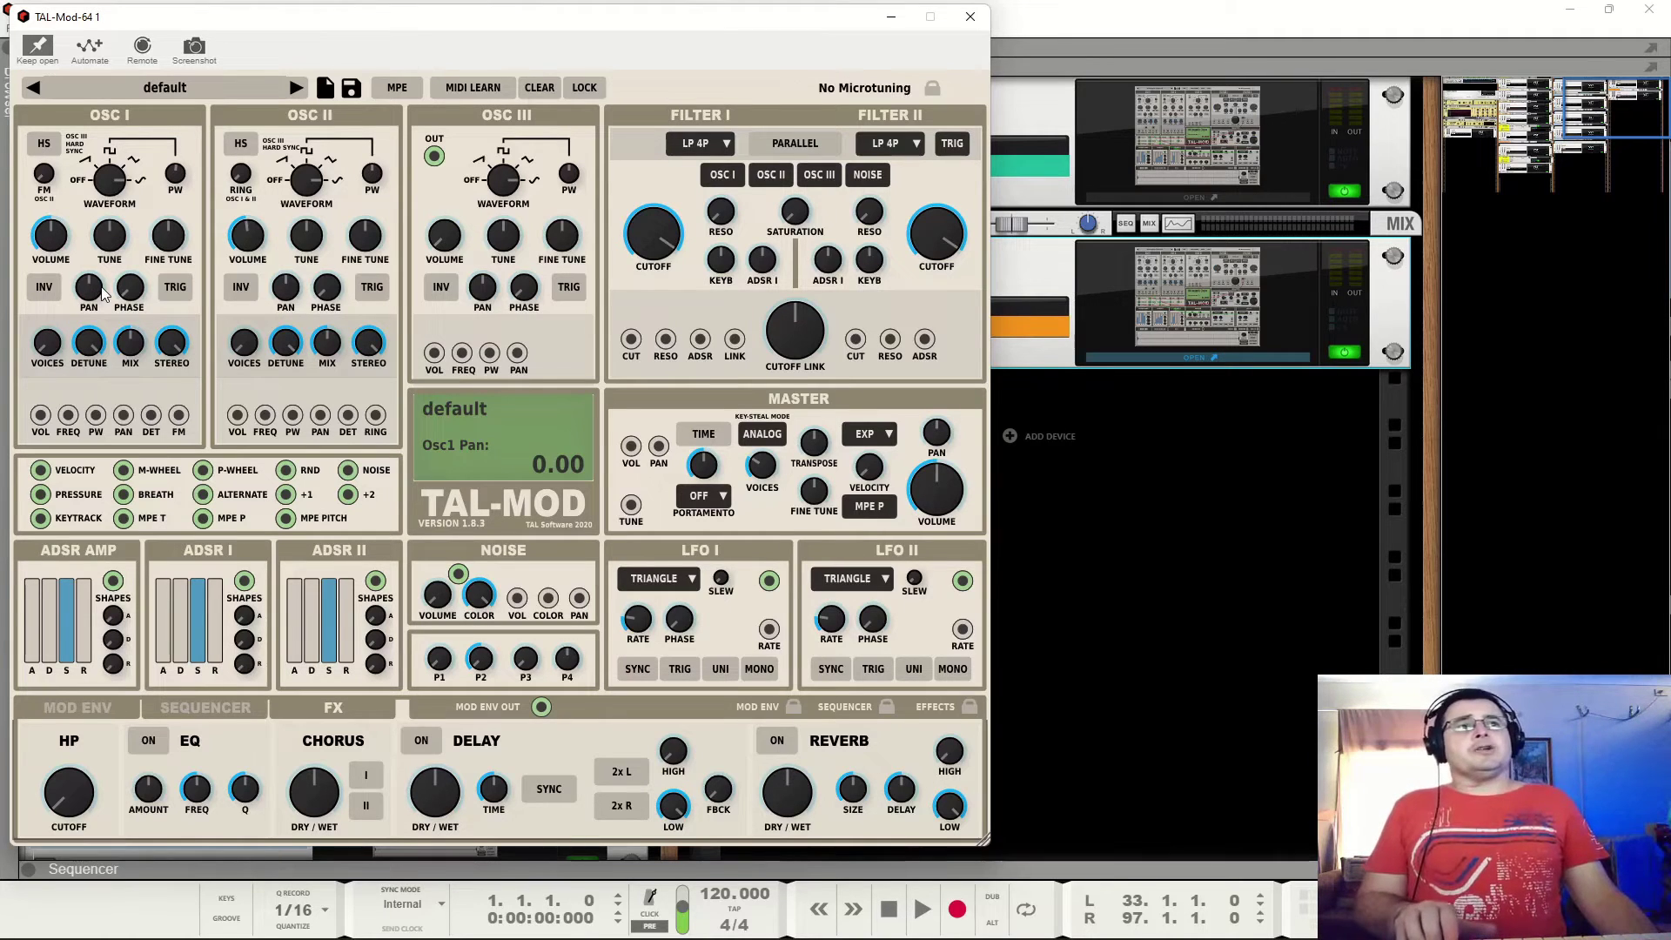
Sweep OSC I's pan and return it to center, raise its phase to 0.48, and enable its hard sync.
{"action": "left_click_drag", "start_coordinate": [89, 287], "coordinate": [144, 227]}
{"action": "left_click_drag", "start_coordinate": [136, 295], "coordinate": [136, 283]}
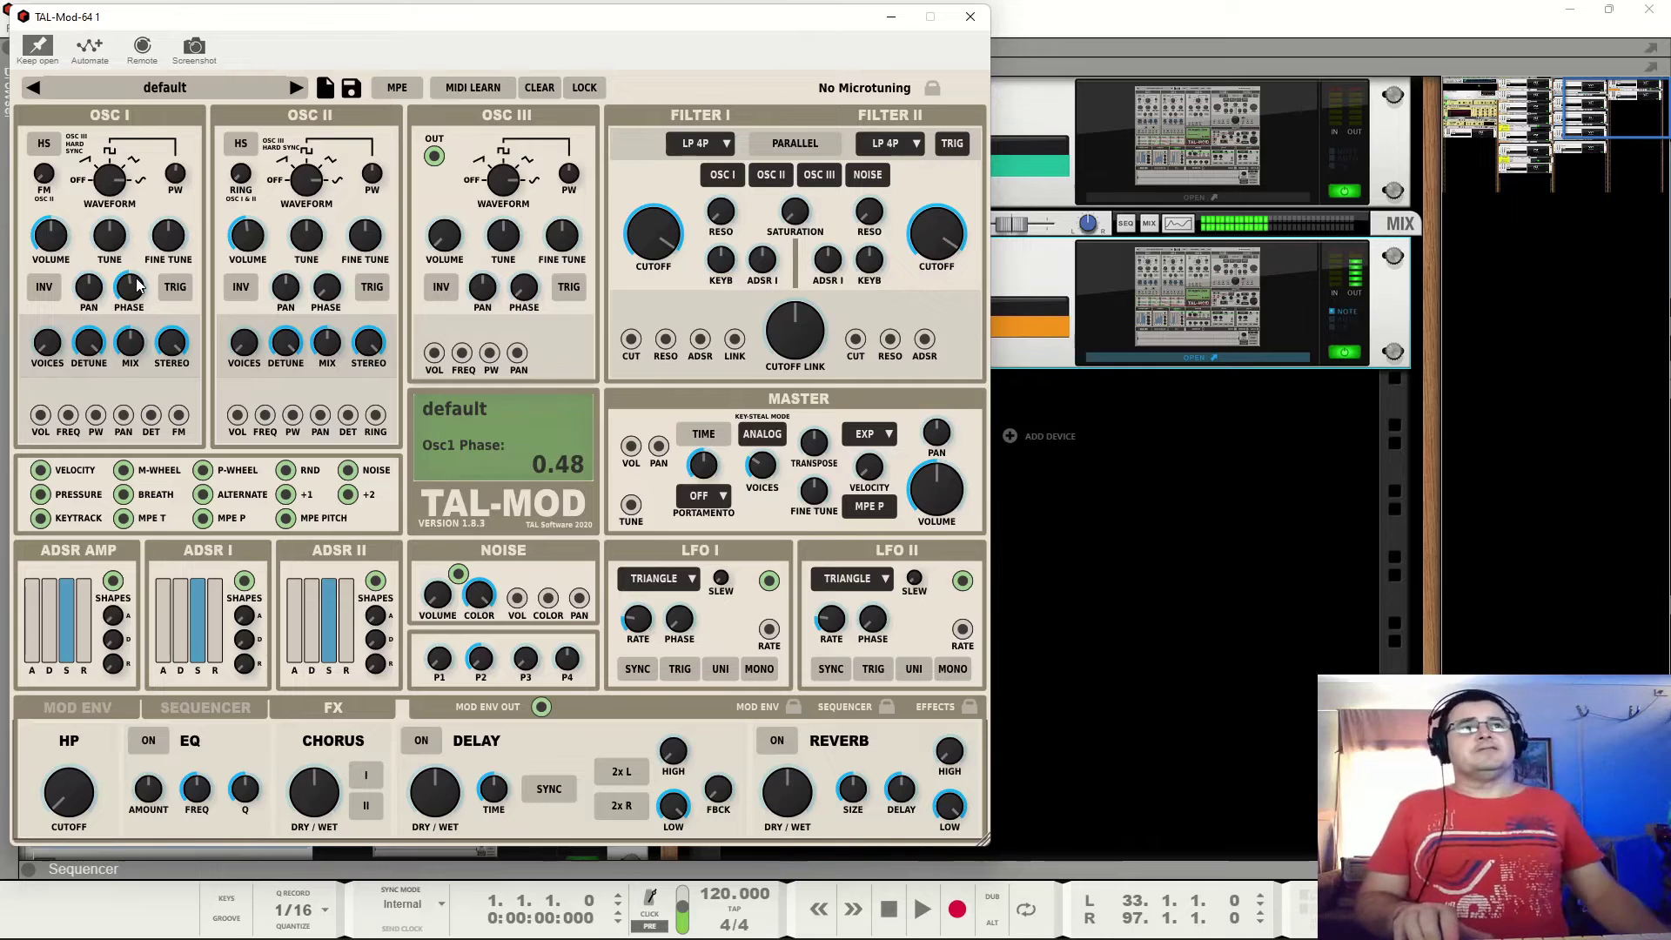
{"action": "left_click", "coordinate": [45, 148]}
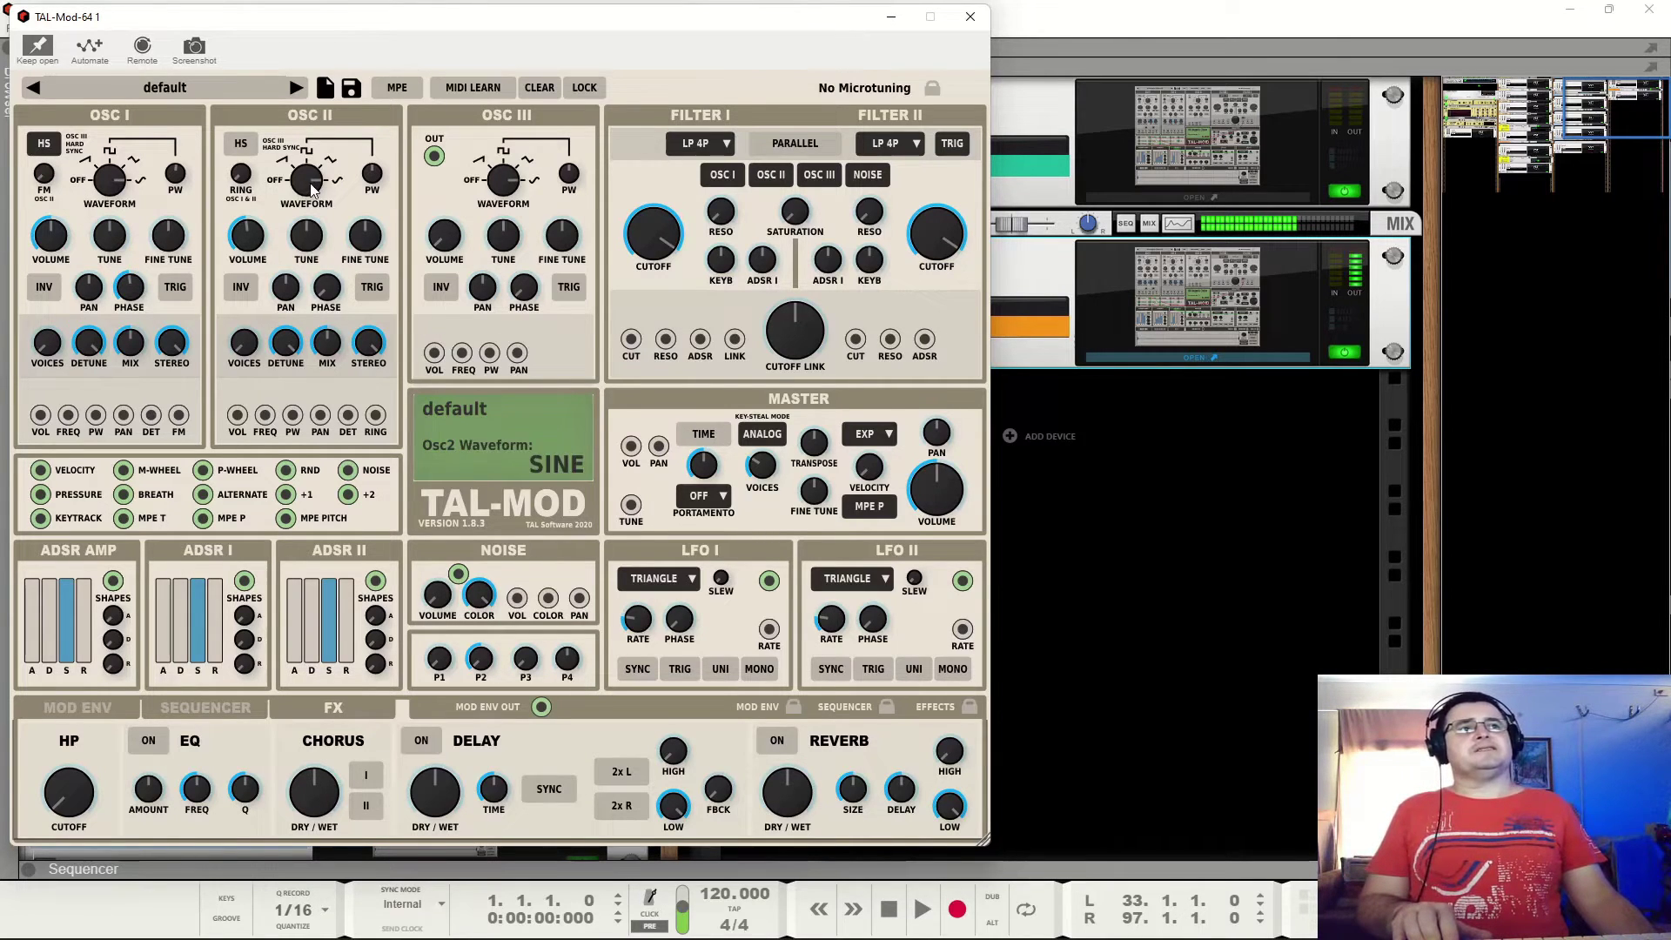
Raise OSC II's tuning to 16 and sweep OSC I's phase to hear its effect.
{"action": "left_click_drag", "start_coordinate": [308, 237], "coordinate": [329, 186]}
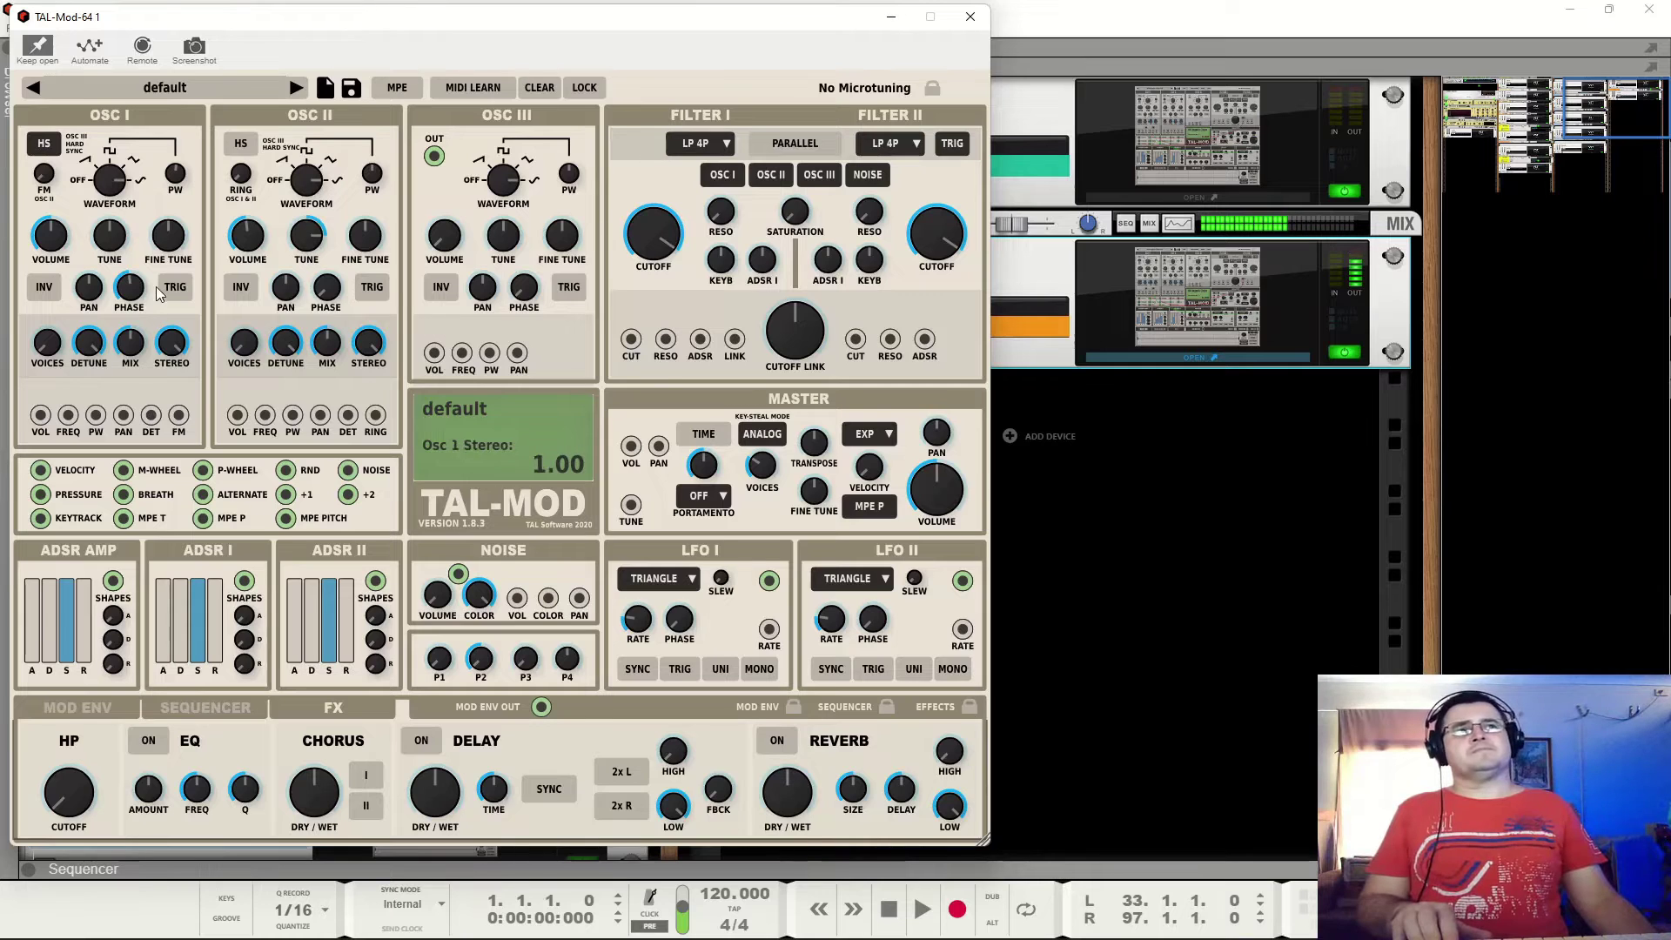
{"action": "left_click_drag", "start_coordinate": [131, 293], "coordinate": [139, 306]}
{"action": "left_click_drag", "start_coordinate": [143, 330], "coordinate": [139, 372]}
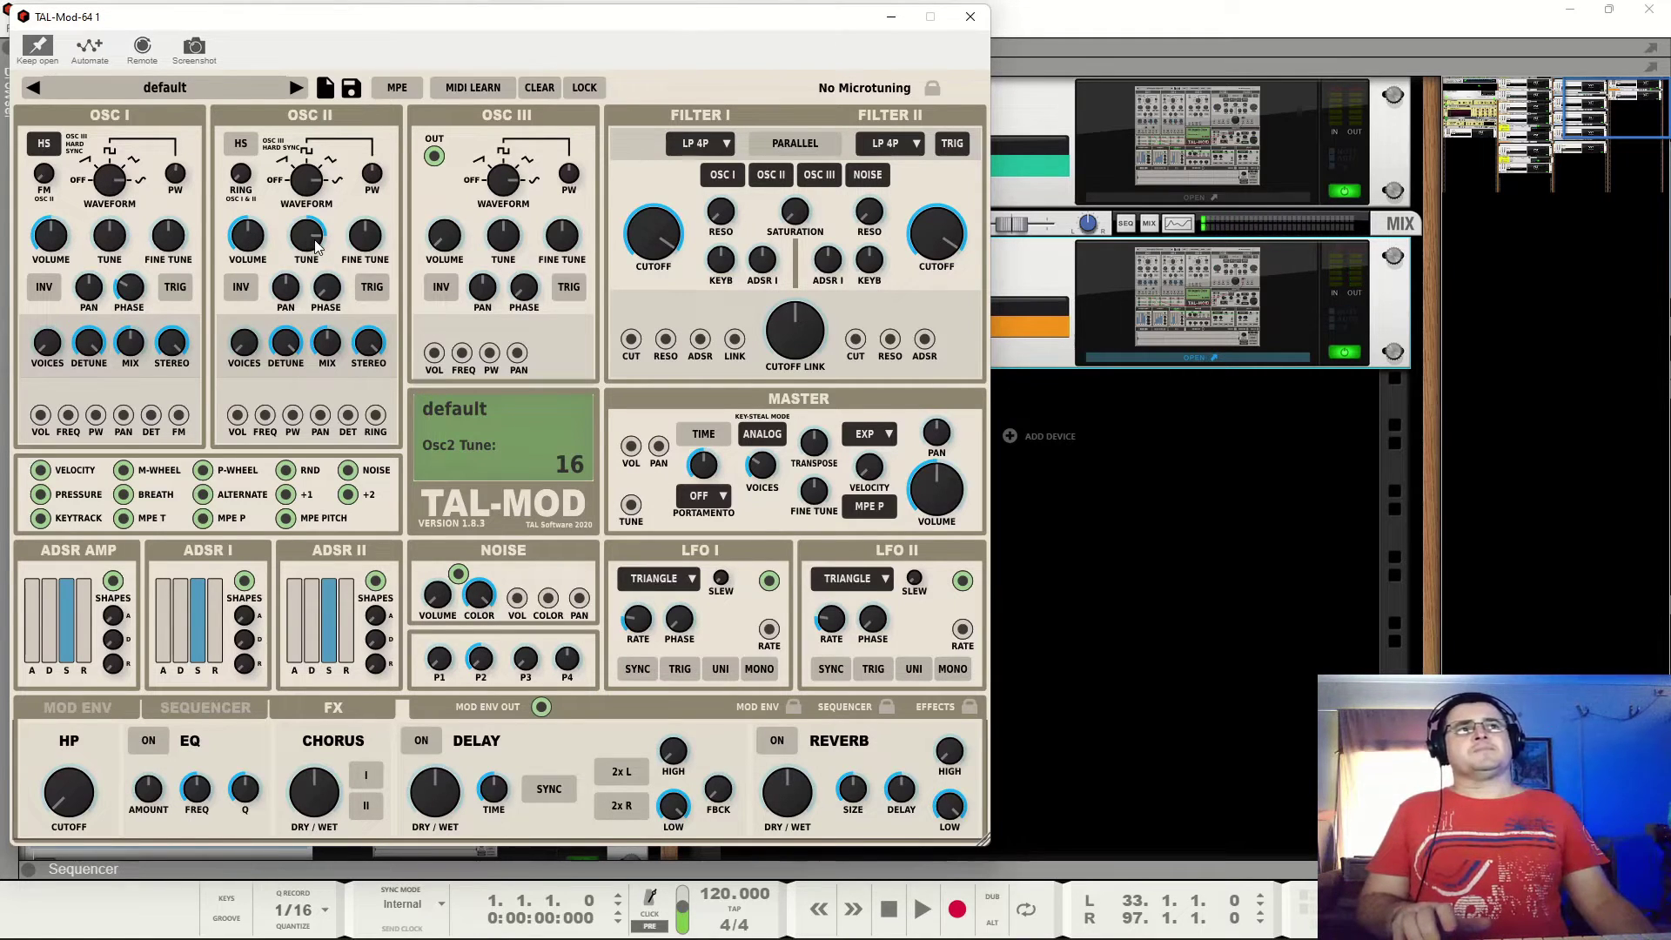
Return OSC II's tuning to 0 and sweep OSC I's phase through 0.17, 0.41 and 0.59 with hard sync on.
{"action": "left_click_drag", "start_coordinate": [316, 246], "coordinate": [319, 309]}
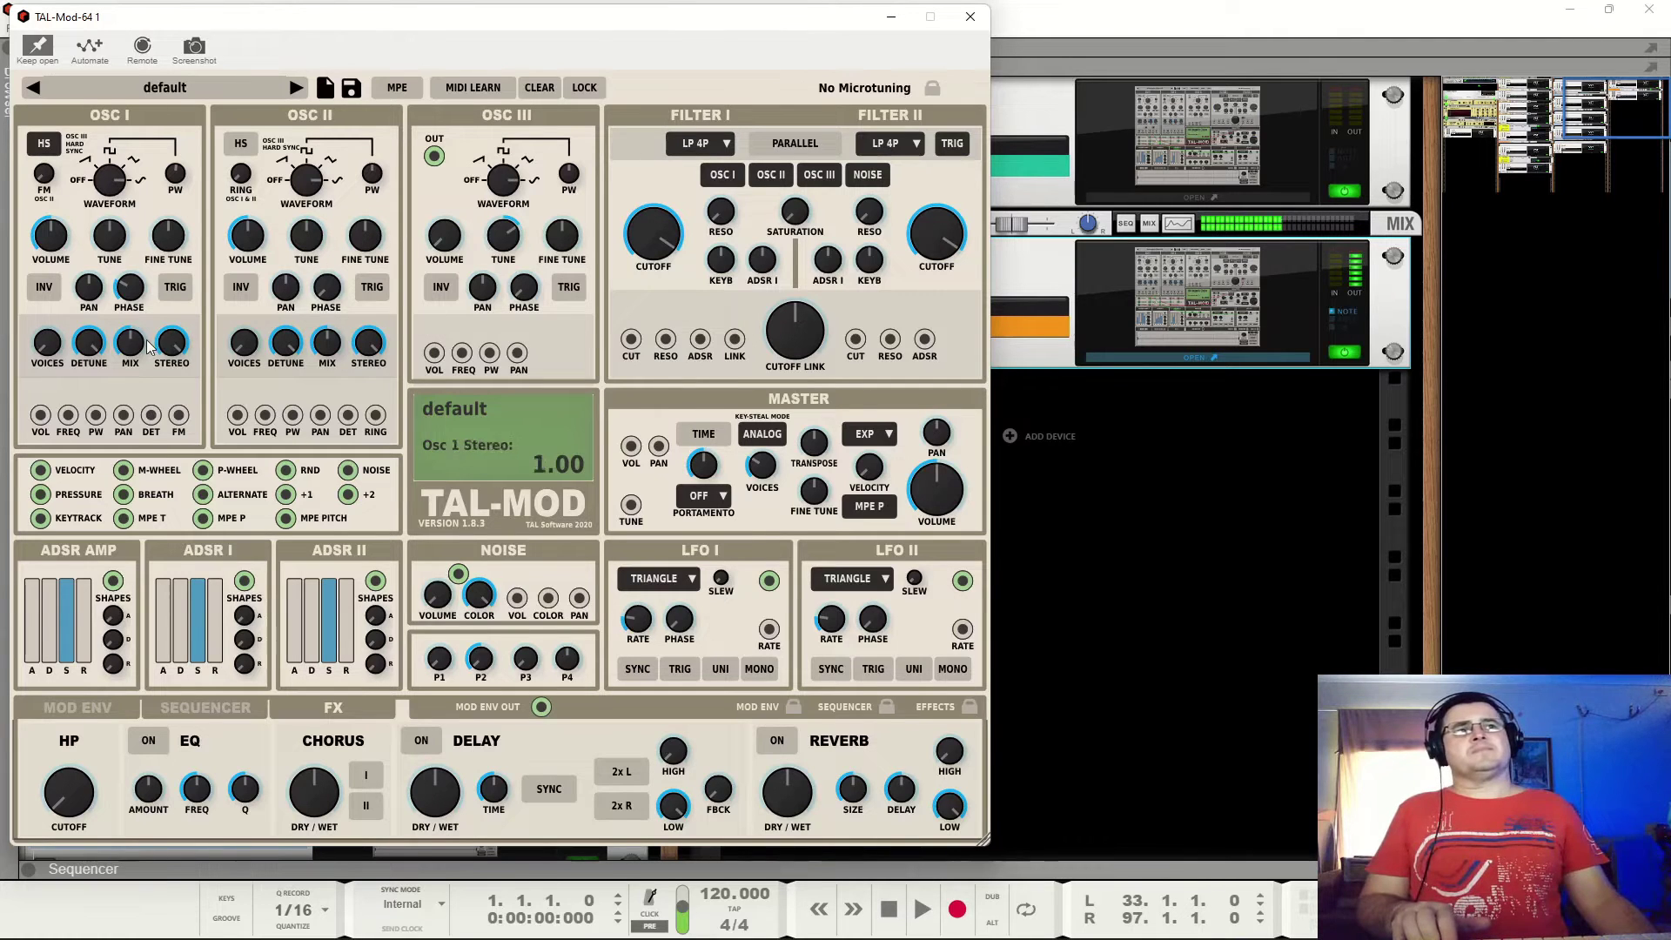
{"action": "scroll", "coordinate": [148, 307], "scroll_direction": "down", "scroll_amount": 8}
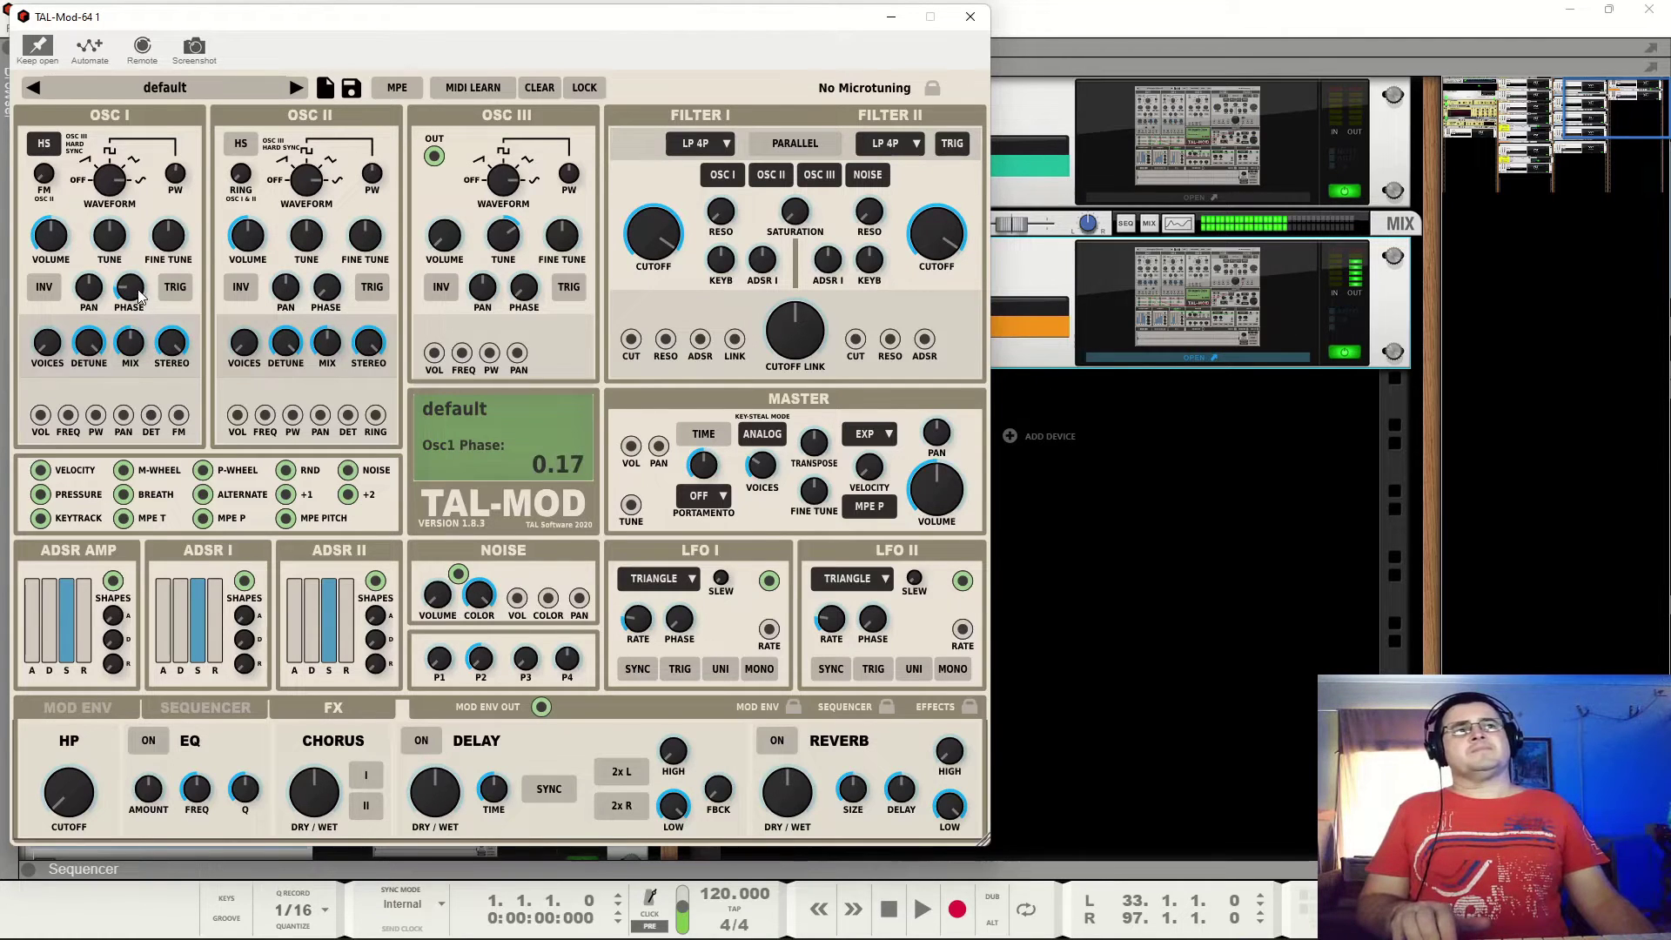
{"action": "scroll", "coordinate": [141, 305], "scroll_direction": "up", "scroll_amount": 6}
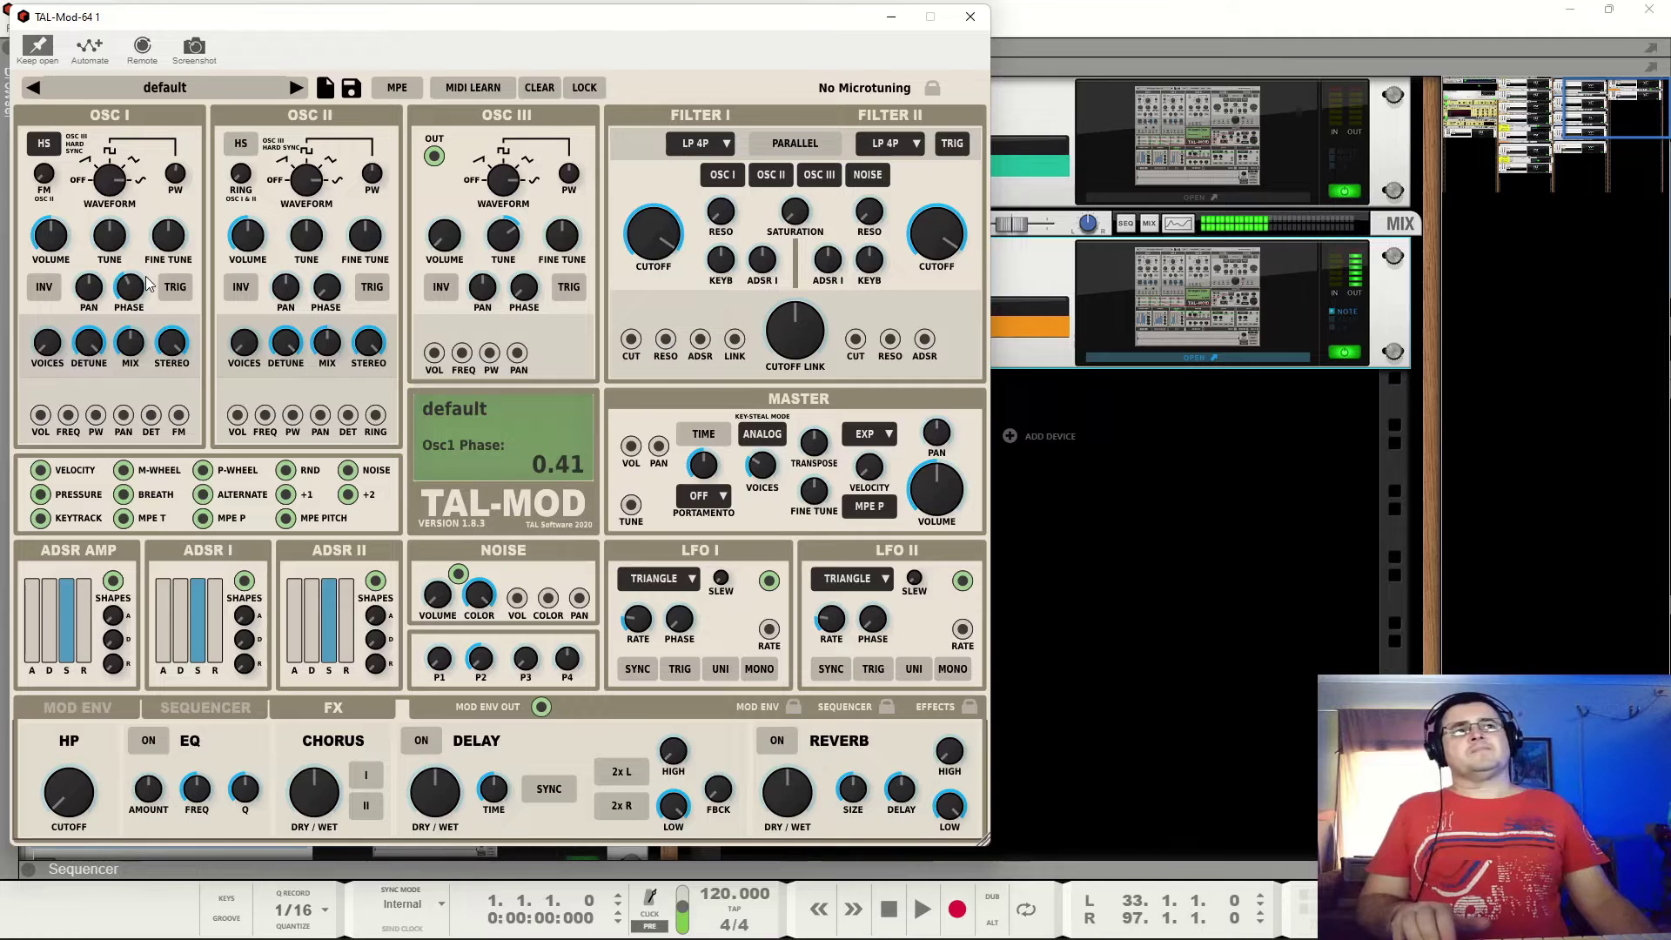
{"action": "scroll", "coordinate": [140, 287], "scroll_direction": "up", "scroll_amount": 3}
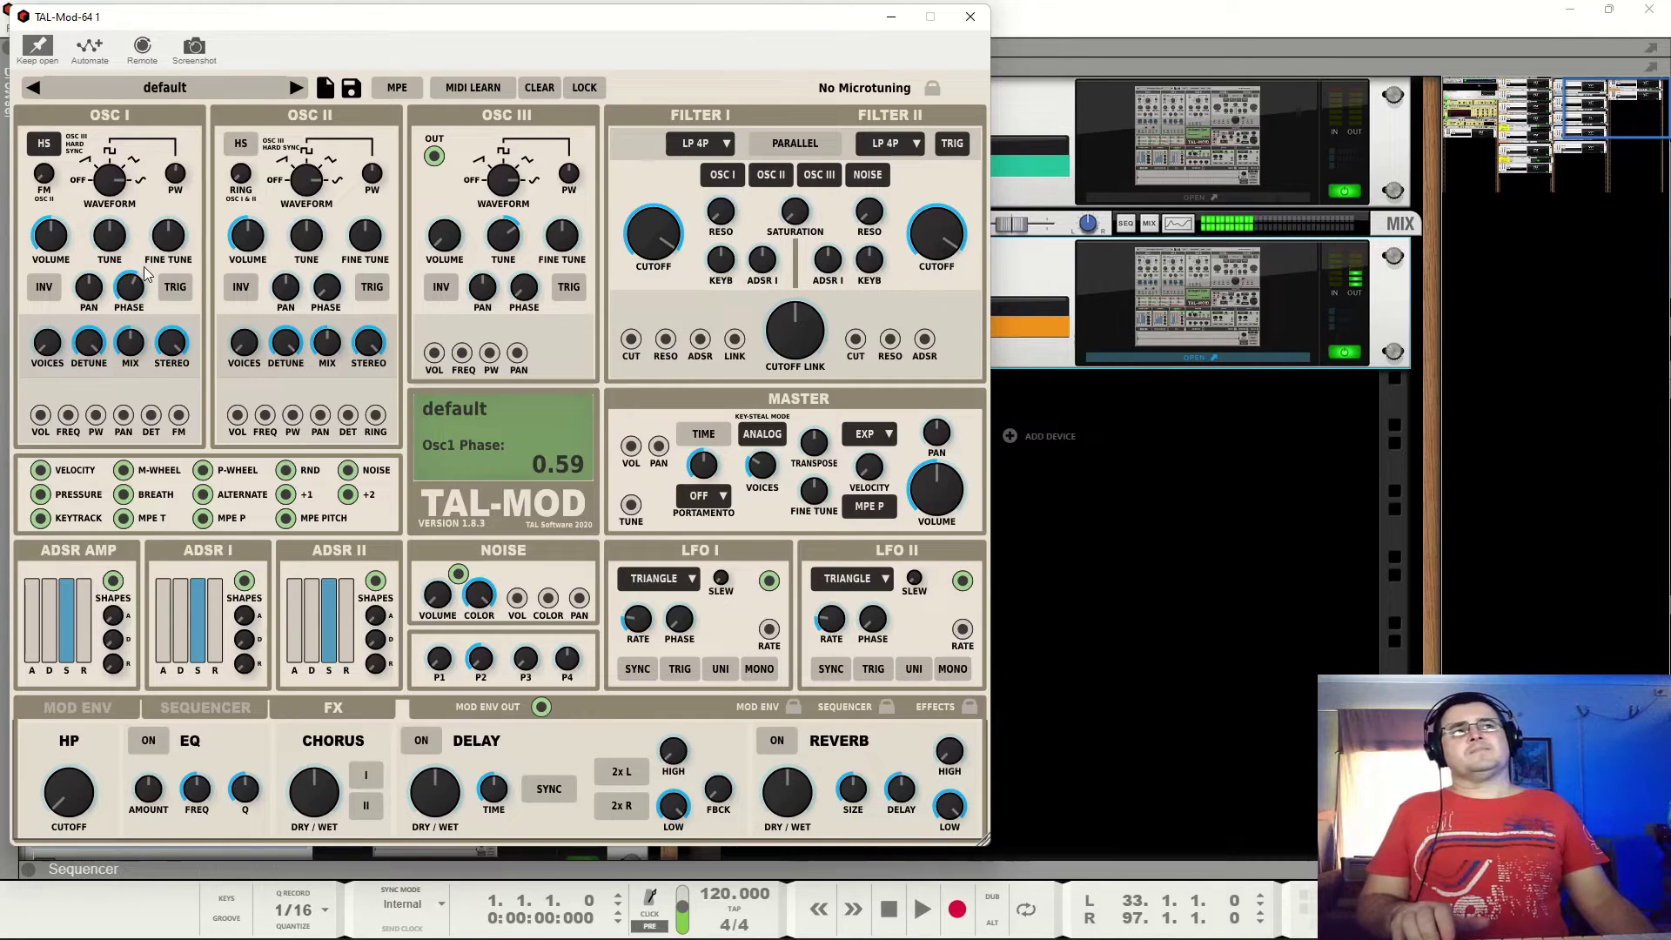
{"action": "scroll", "coordinate": [144, 289], "scroll_direction": "up", "scroll_amount": 2}
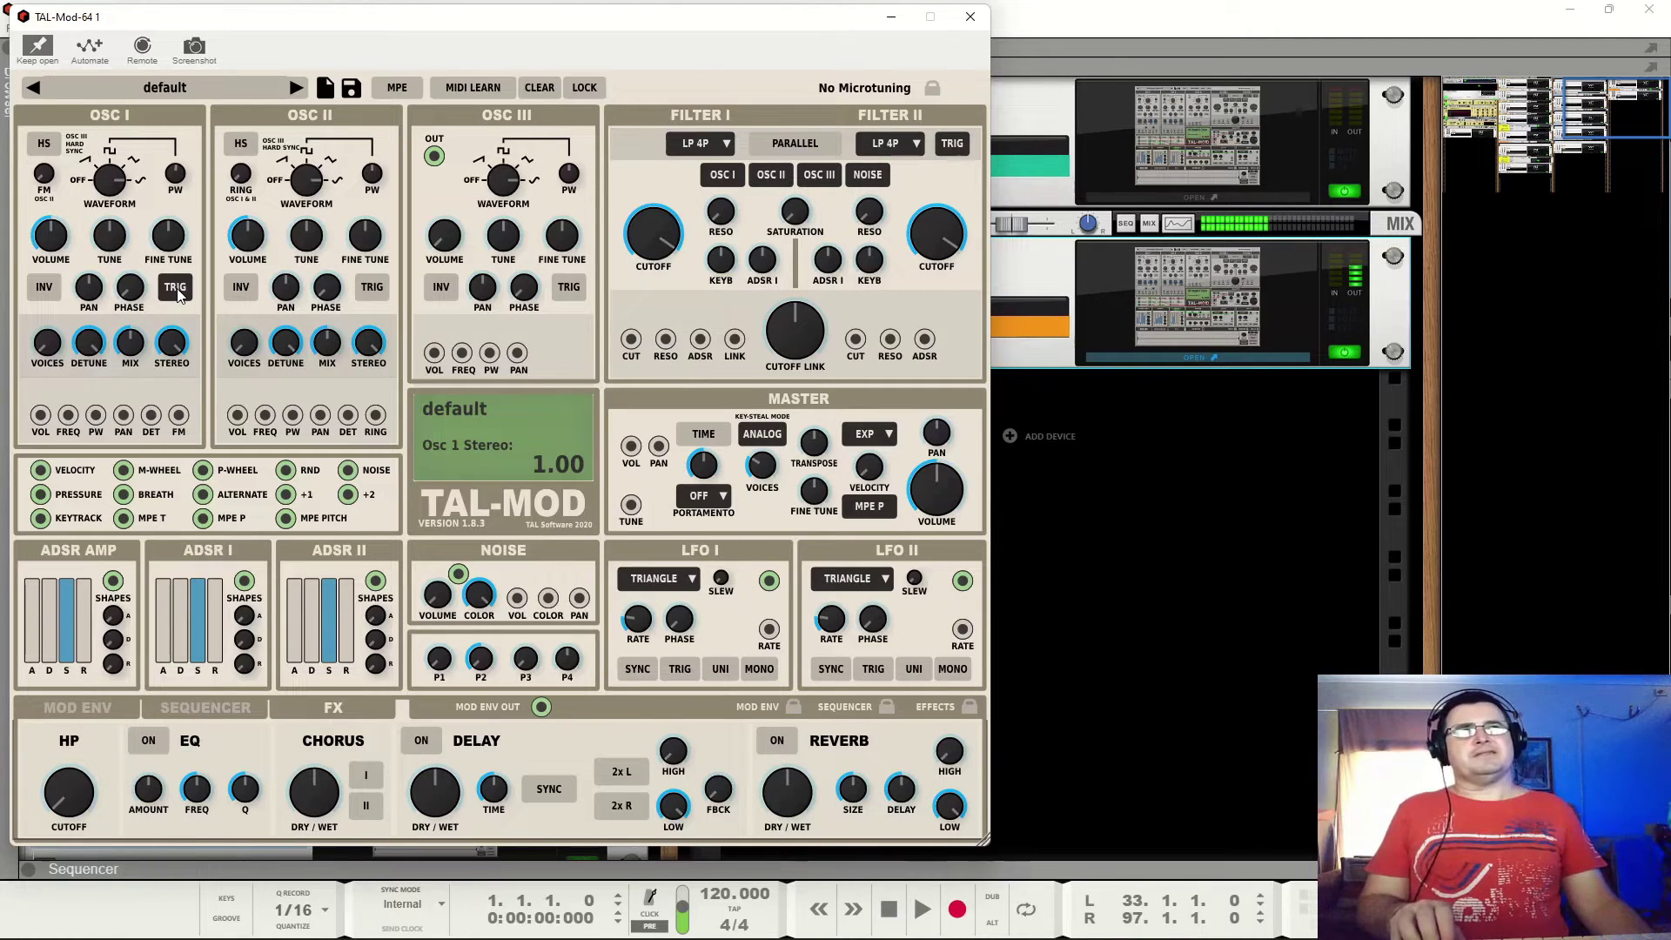
Toggle OSC I's trigger option on and off repeatedly to compare retriggered and free-running notes.
{"action": "left_click", "coordinate": [176, 289]}
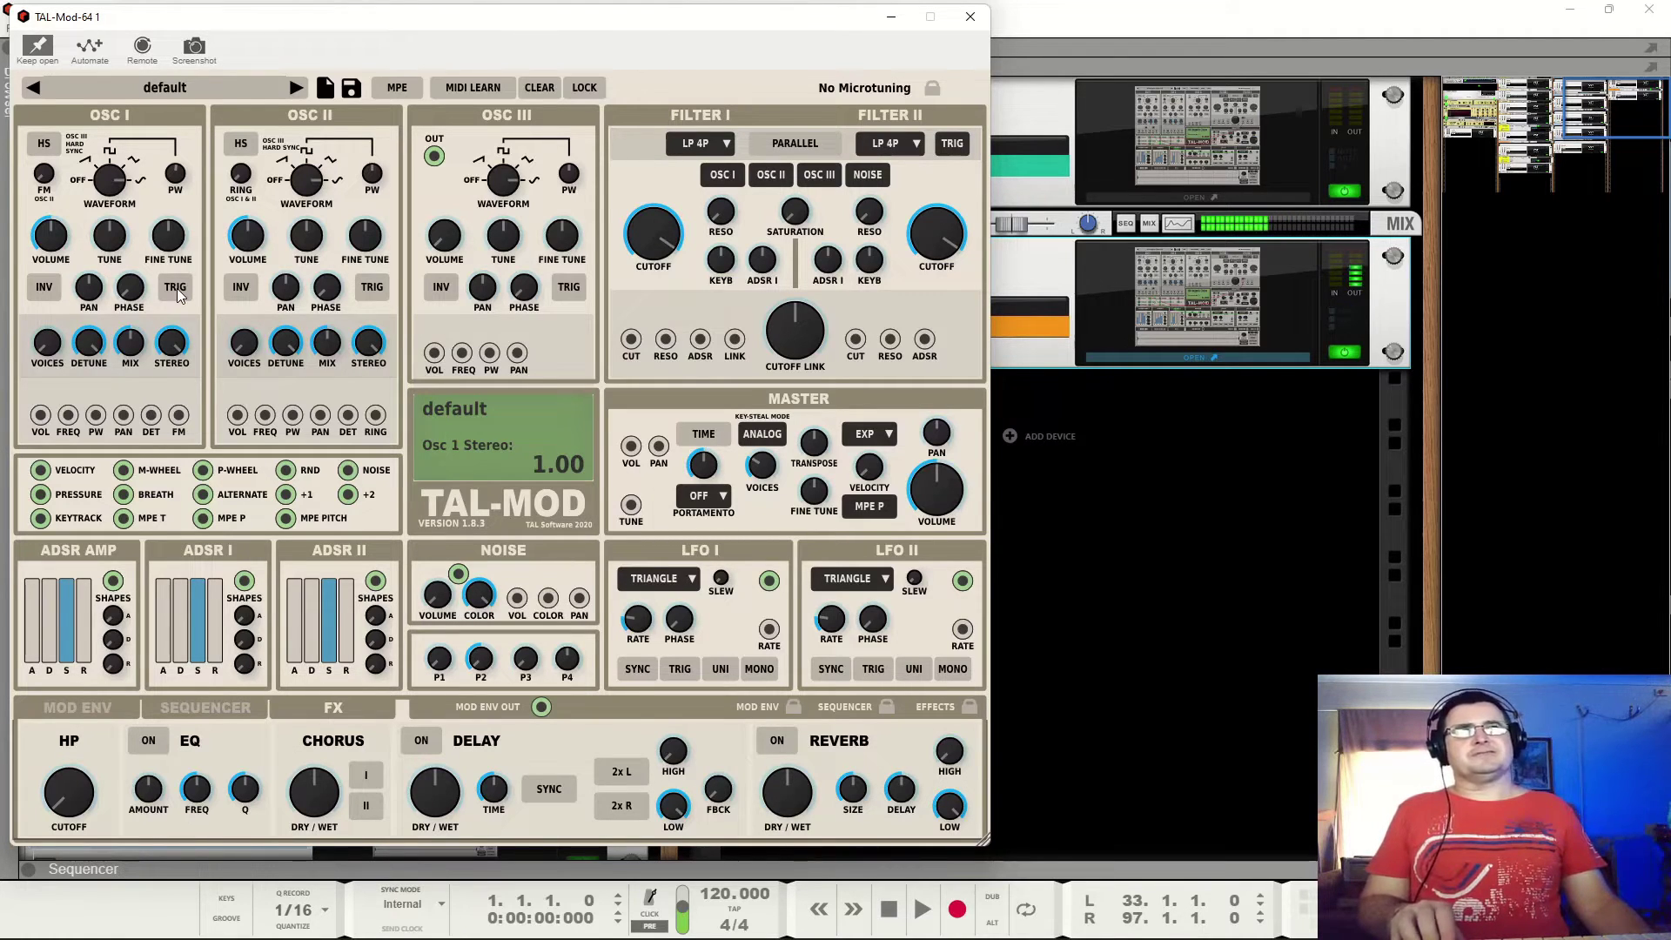
{"action": "left_click", "coordinate": [176, 290]}
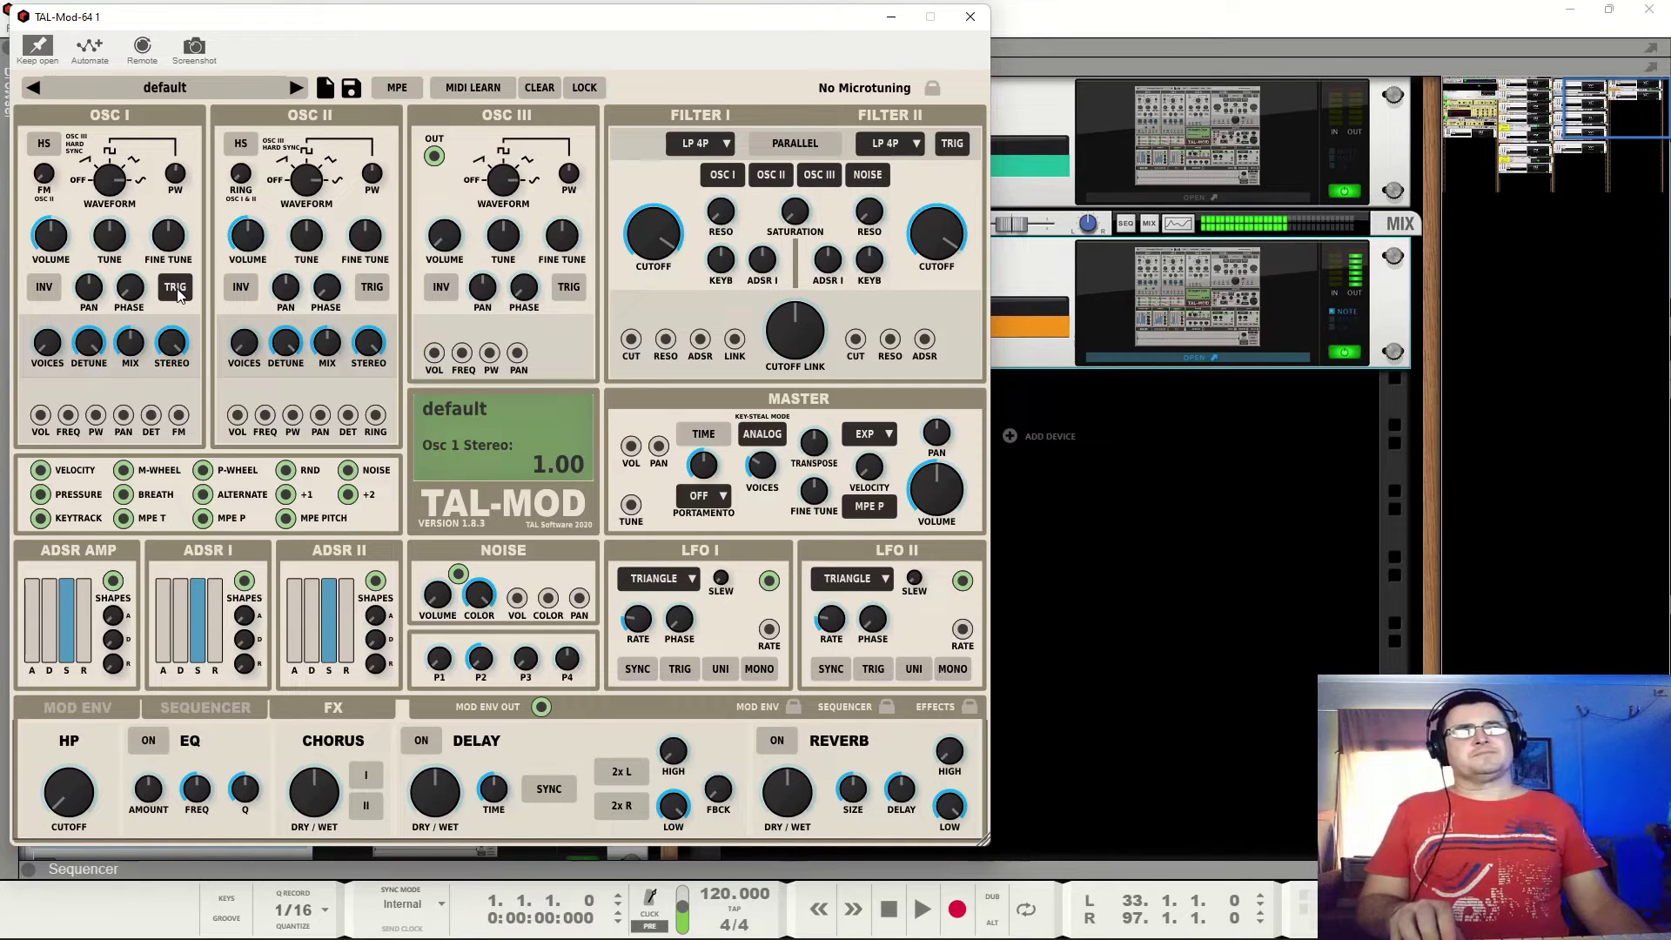
{"action": "left_click", "coordinate": [177, 289]}
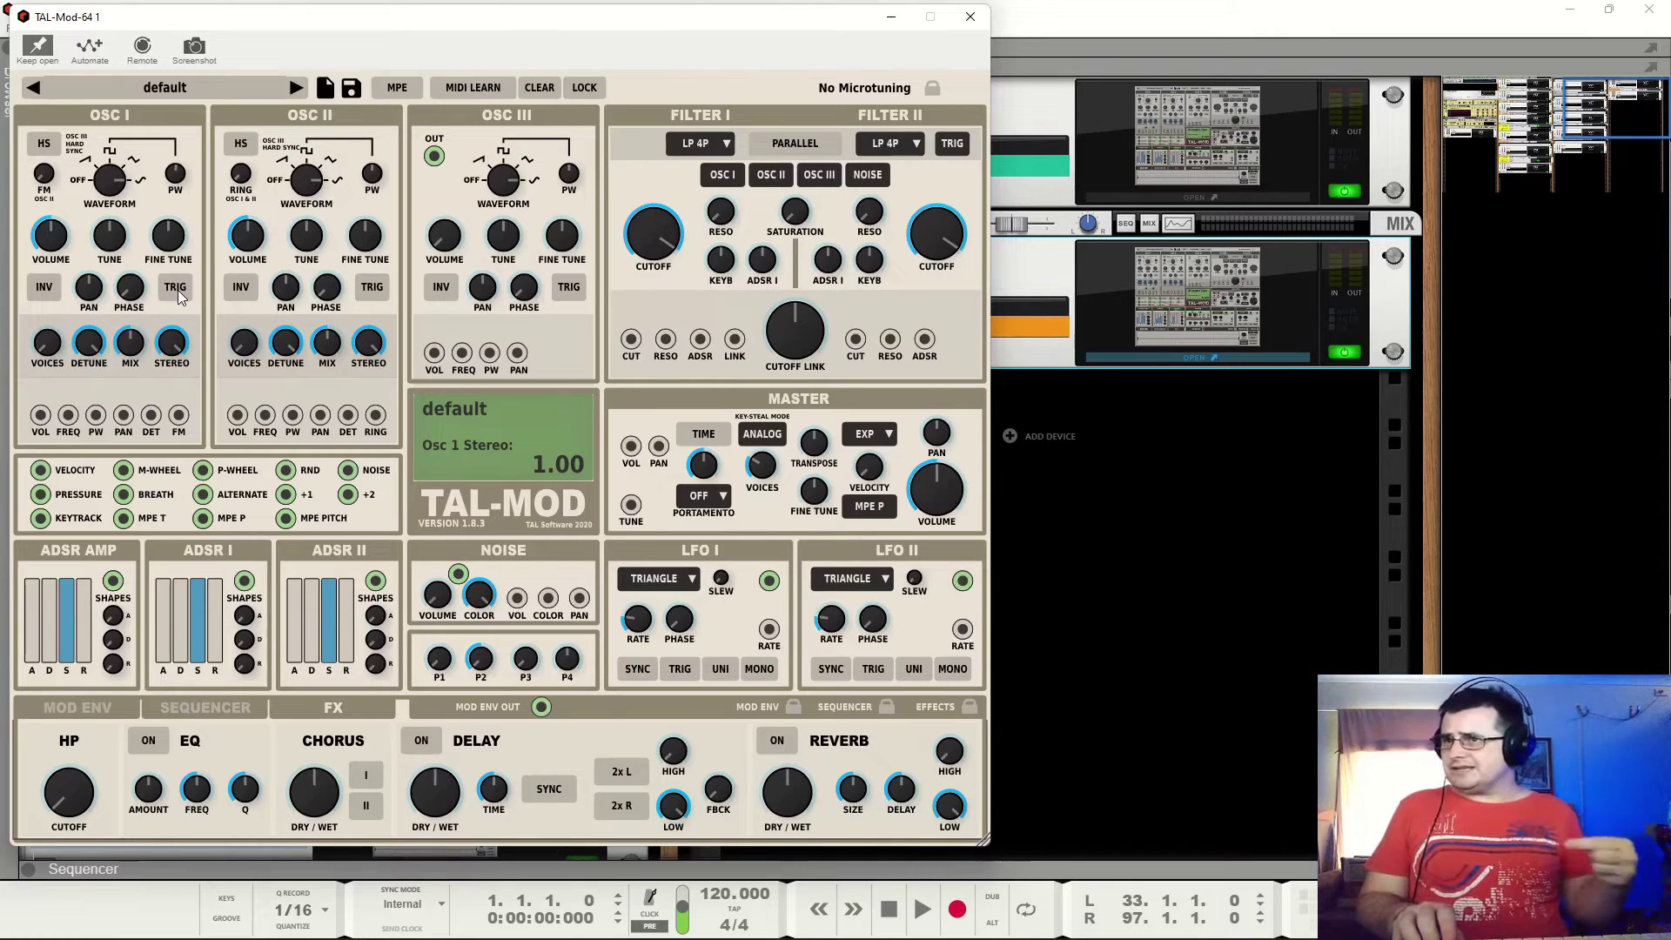
{"action": "left_click", "coordinate": [176, 289]}
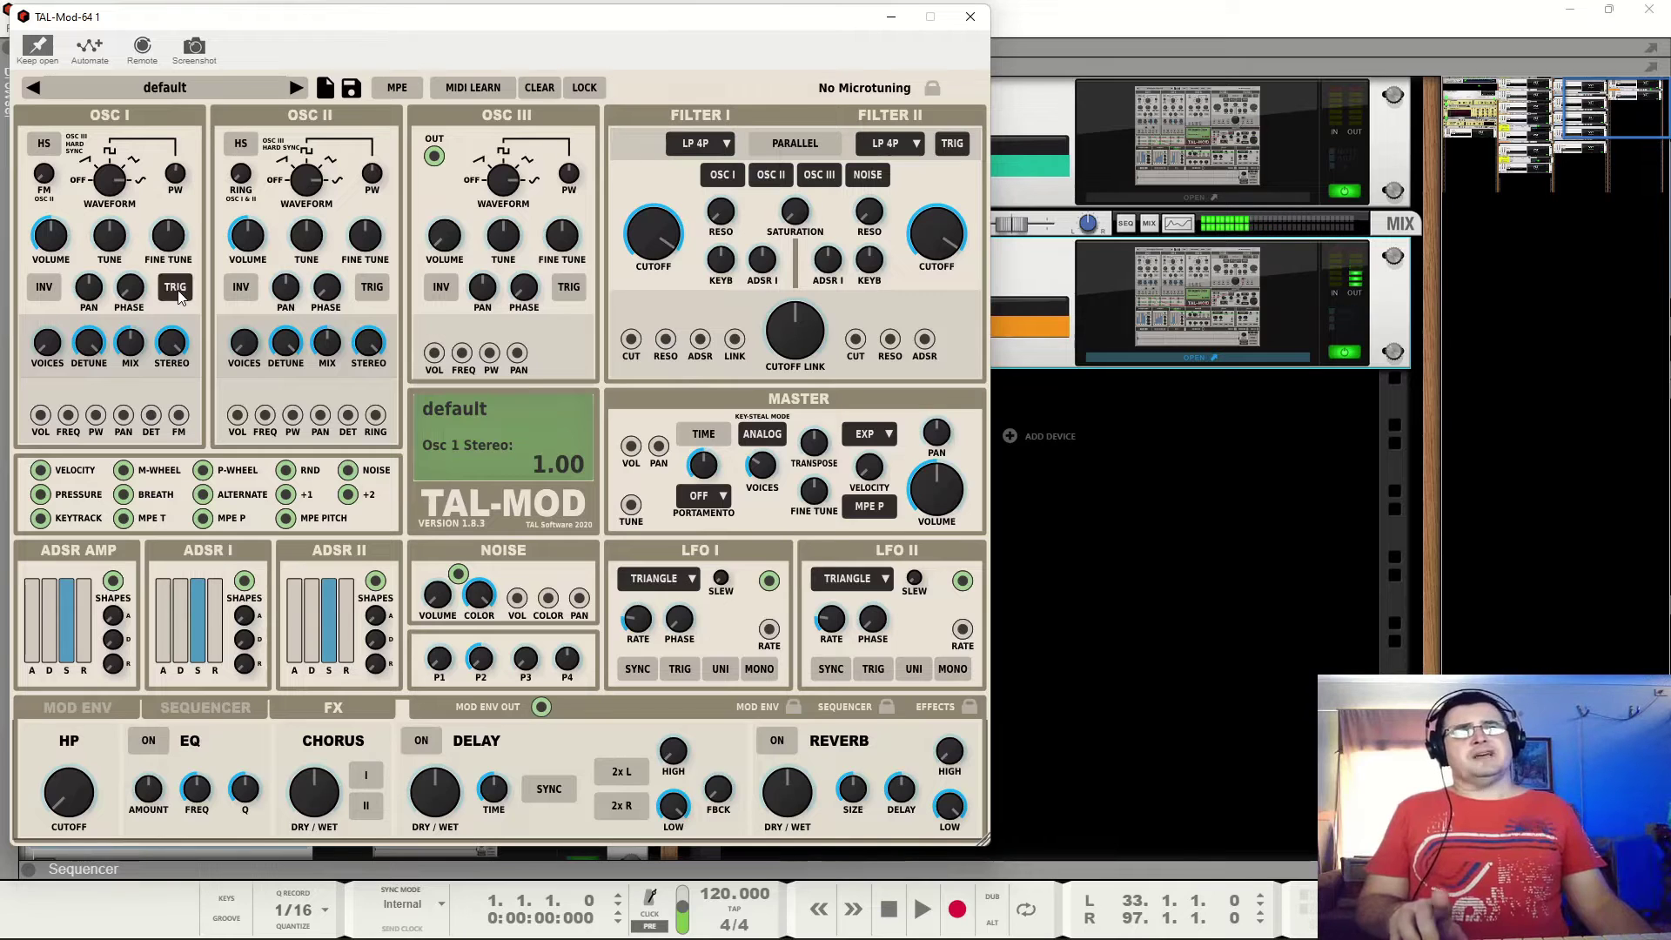
{"action": "left_click", "coordinate": [176, 289]}
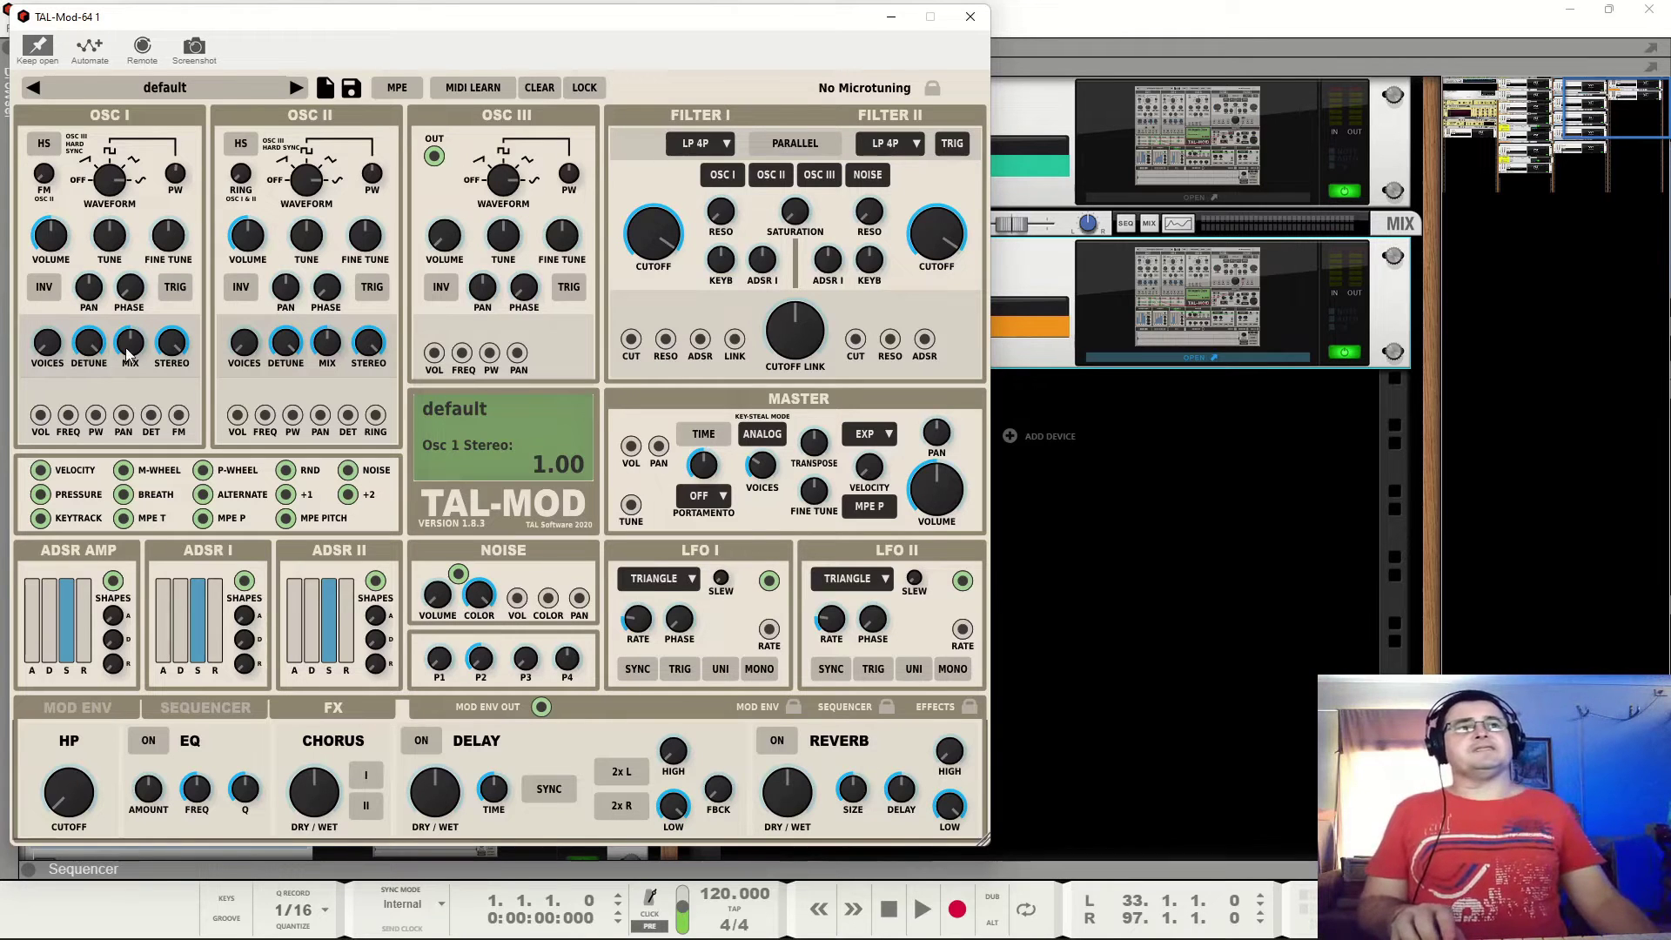
Give OSC I maximum unison voices with reduced detune and a 0.71 mix, comparing its trigger option on and off.
{"action": "mouse_move", "coordinate": [43, 348]}
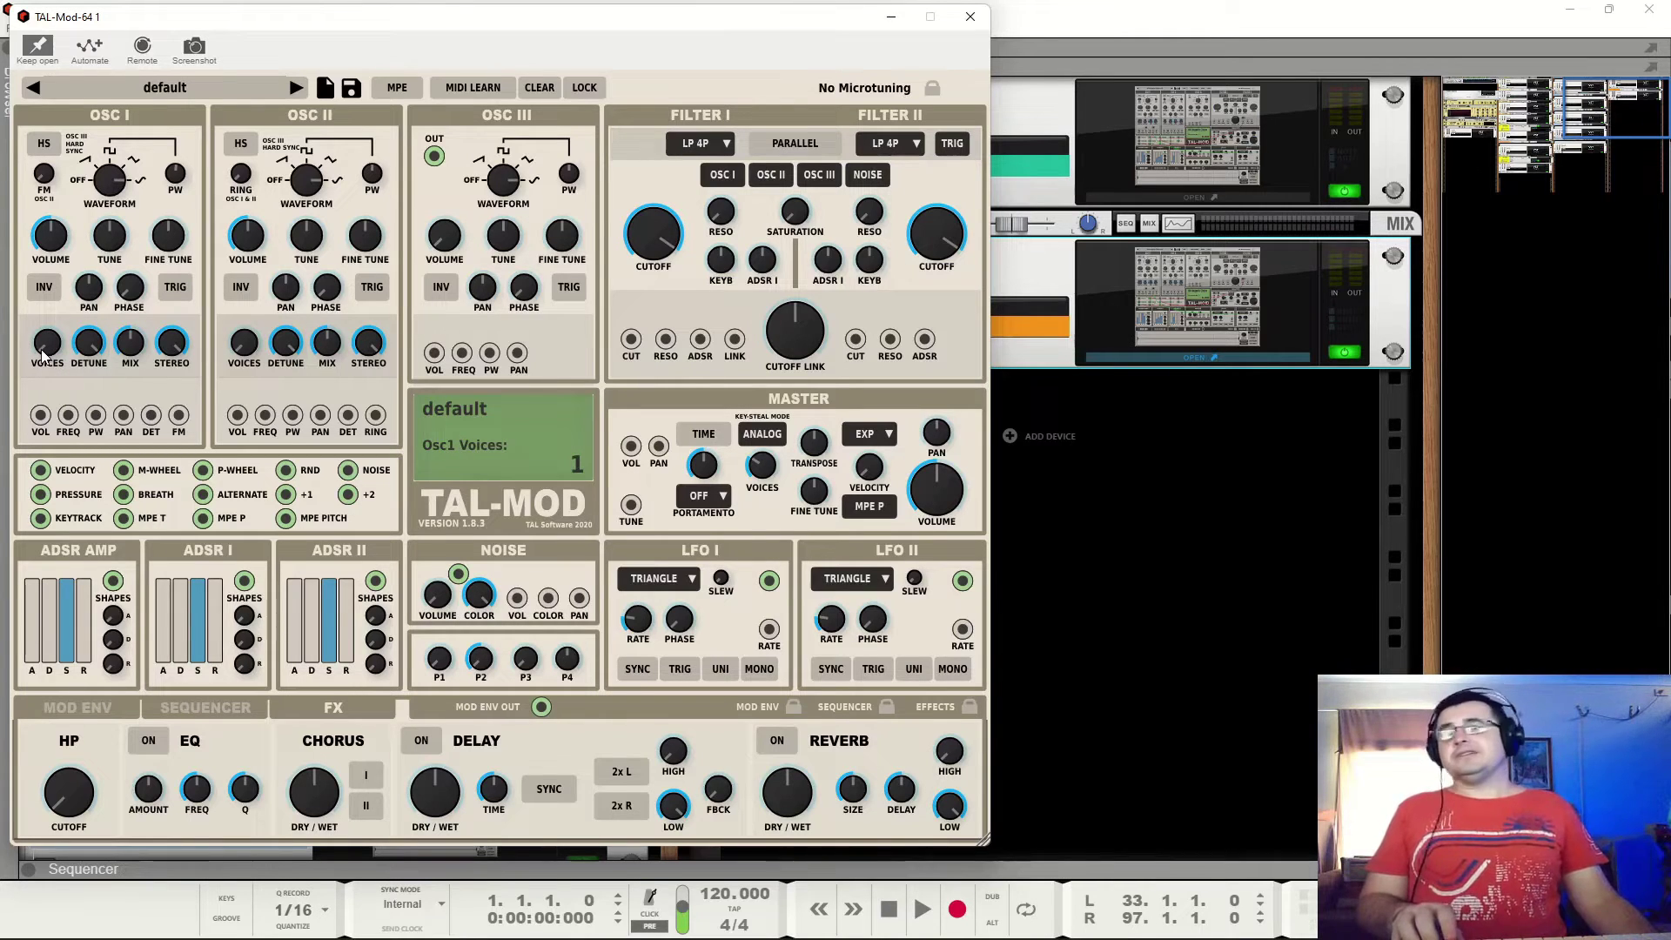
{"action": "left_click_drag", "start_coordinate": [44, 348], "coordinate": [97, 432]}
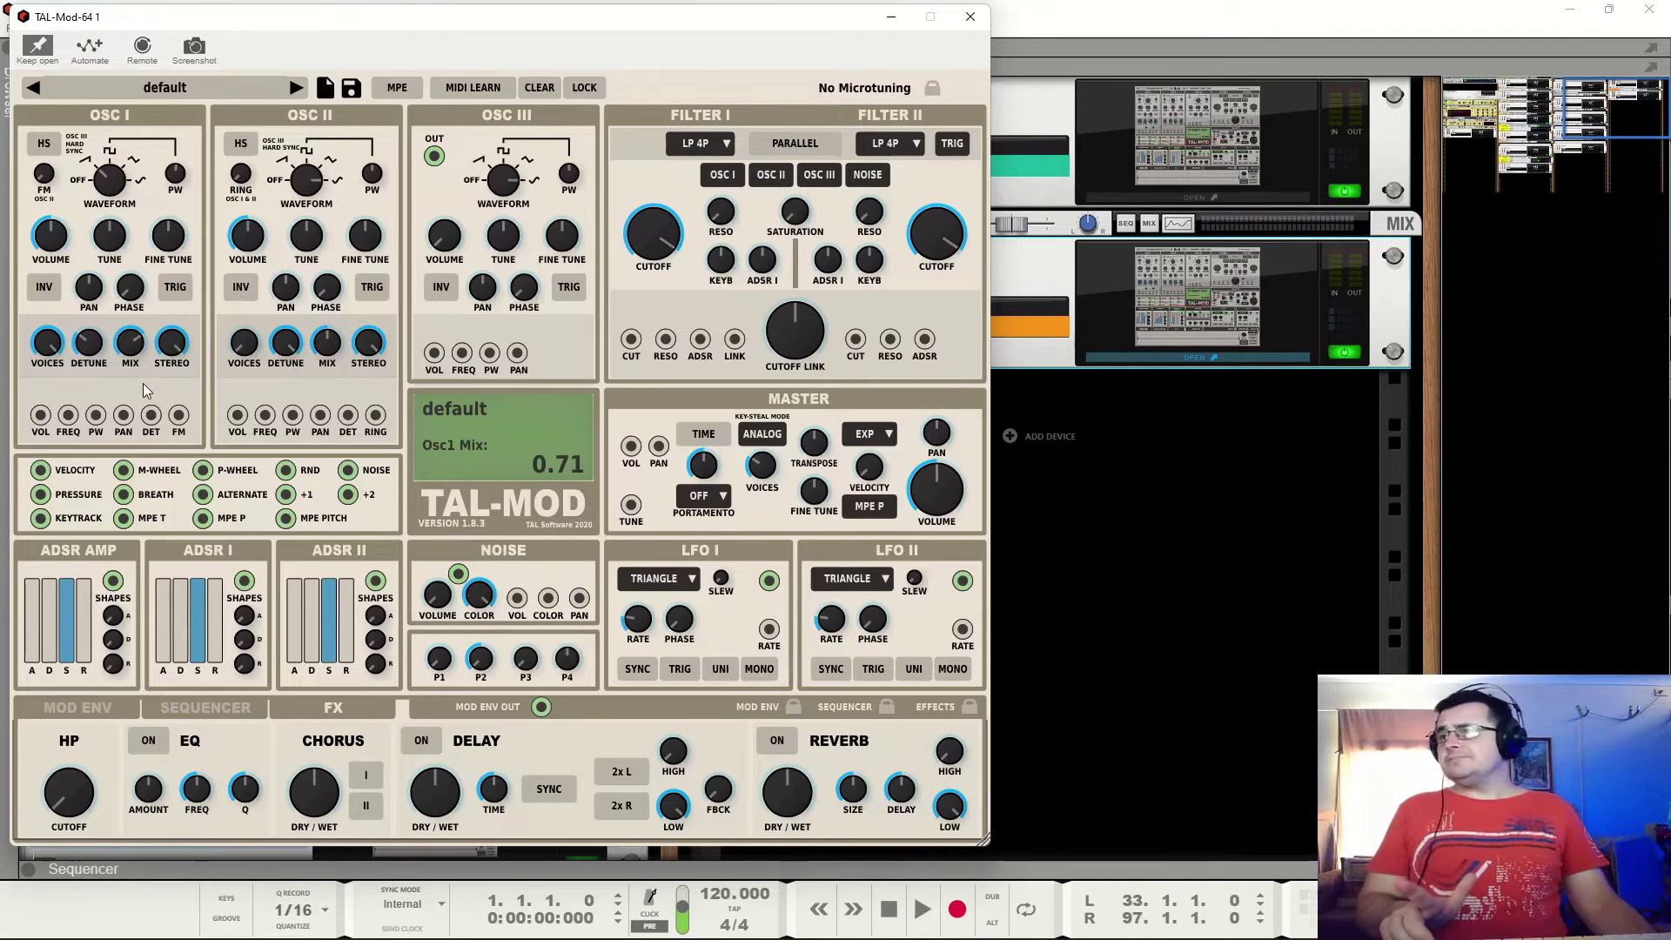
{"action": "left_click", "coordinate": [176, 288]}
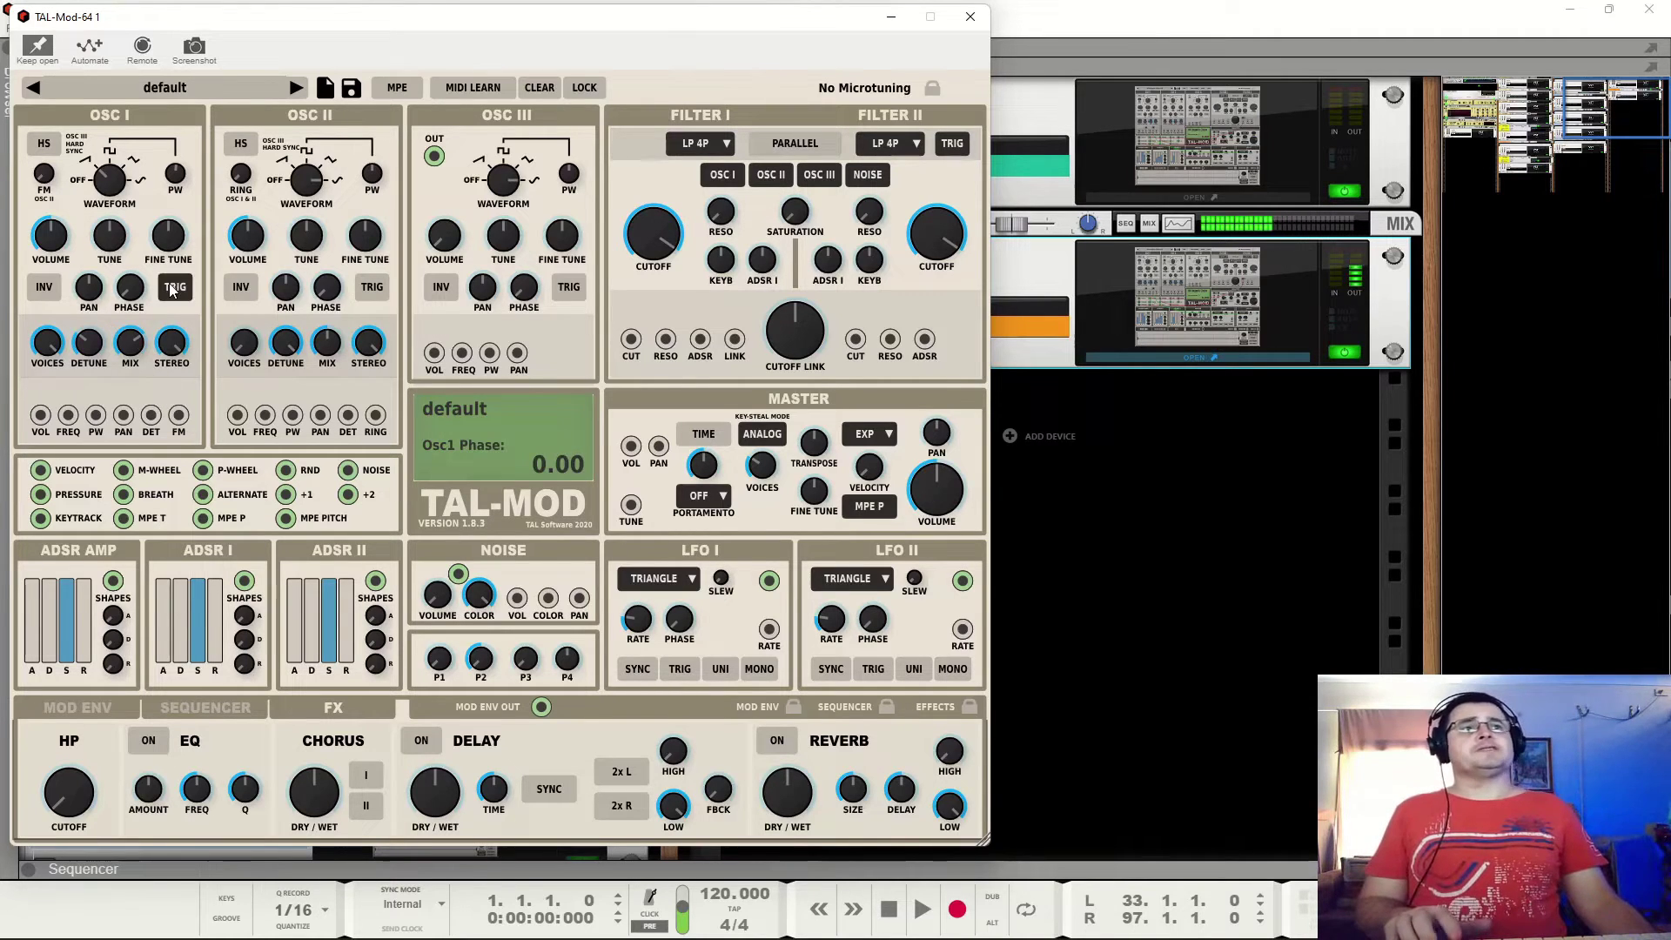
{"action": "left_click", "coordinate": [176, 289]}
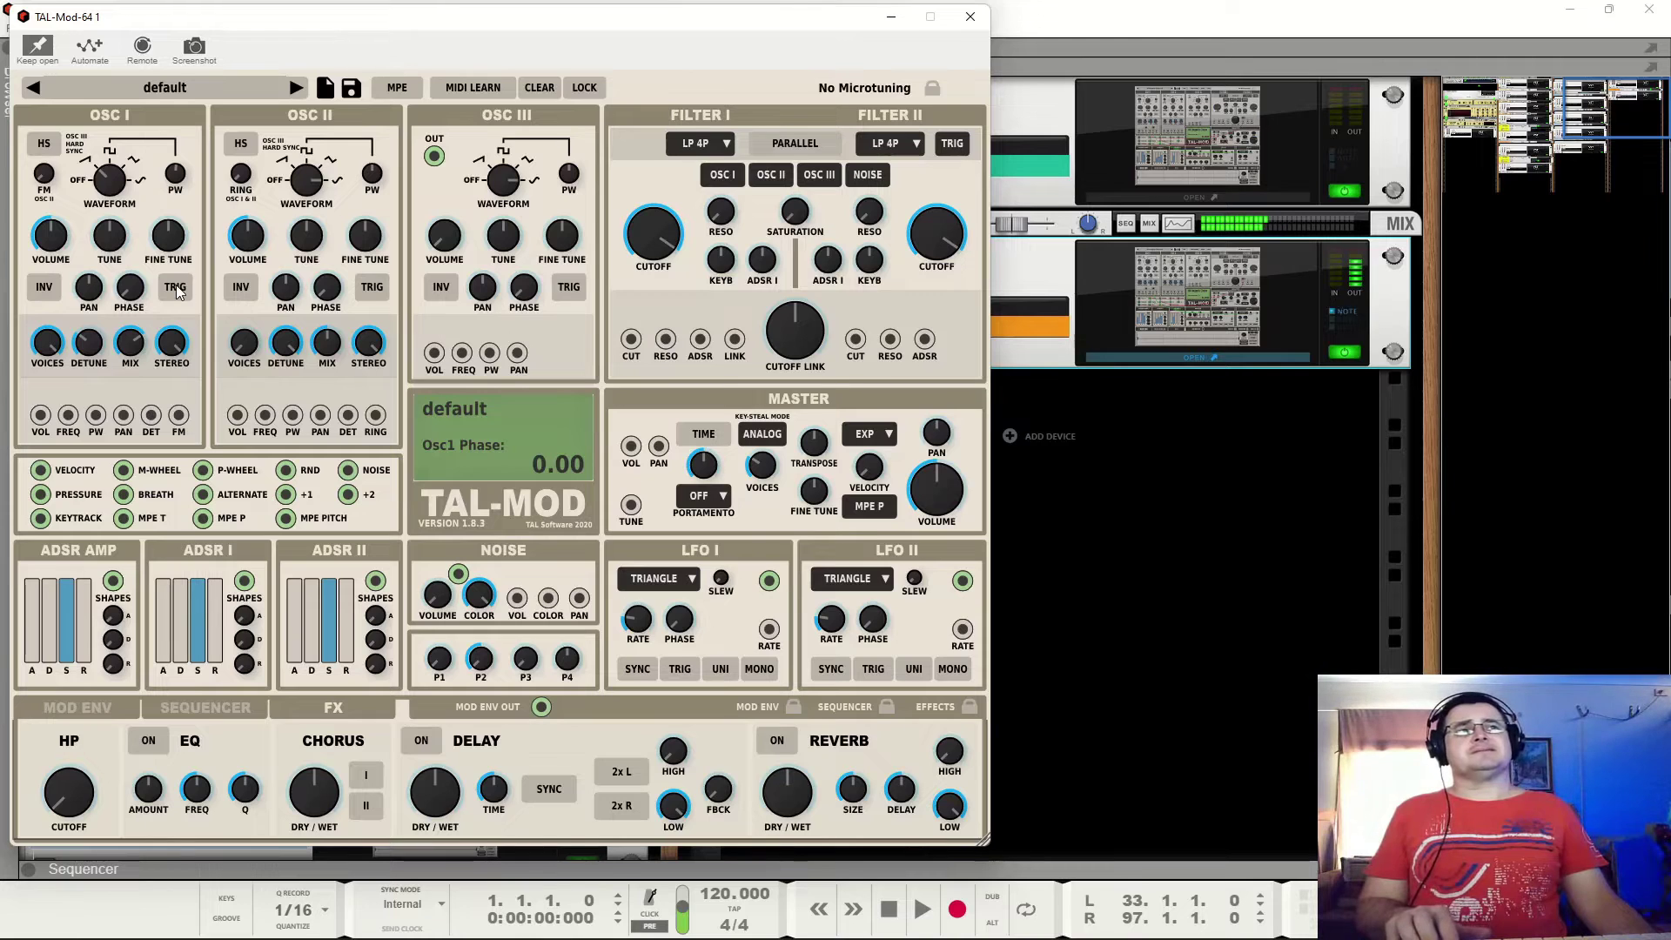
{"action": "left_click", "coordinate": [176, 288]}
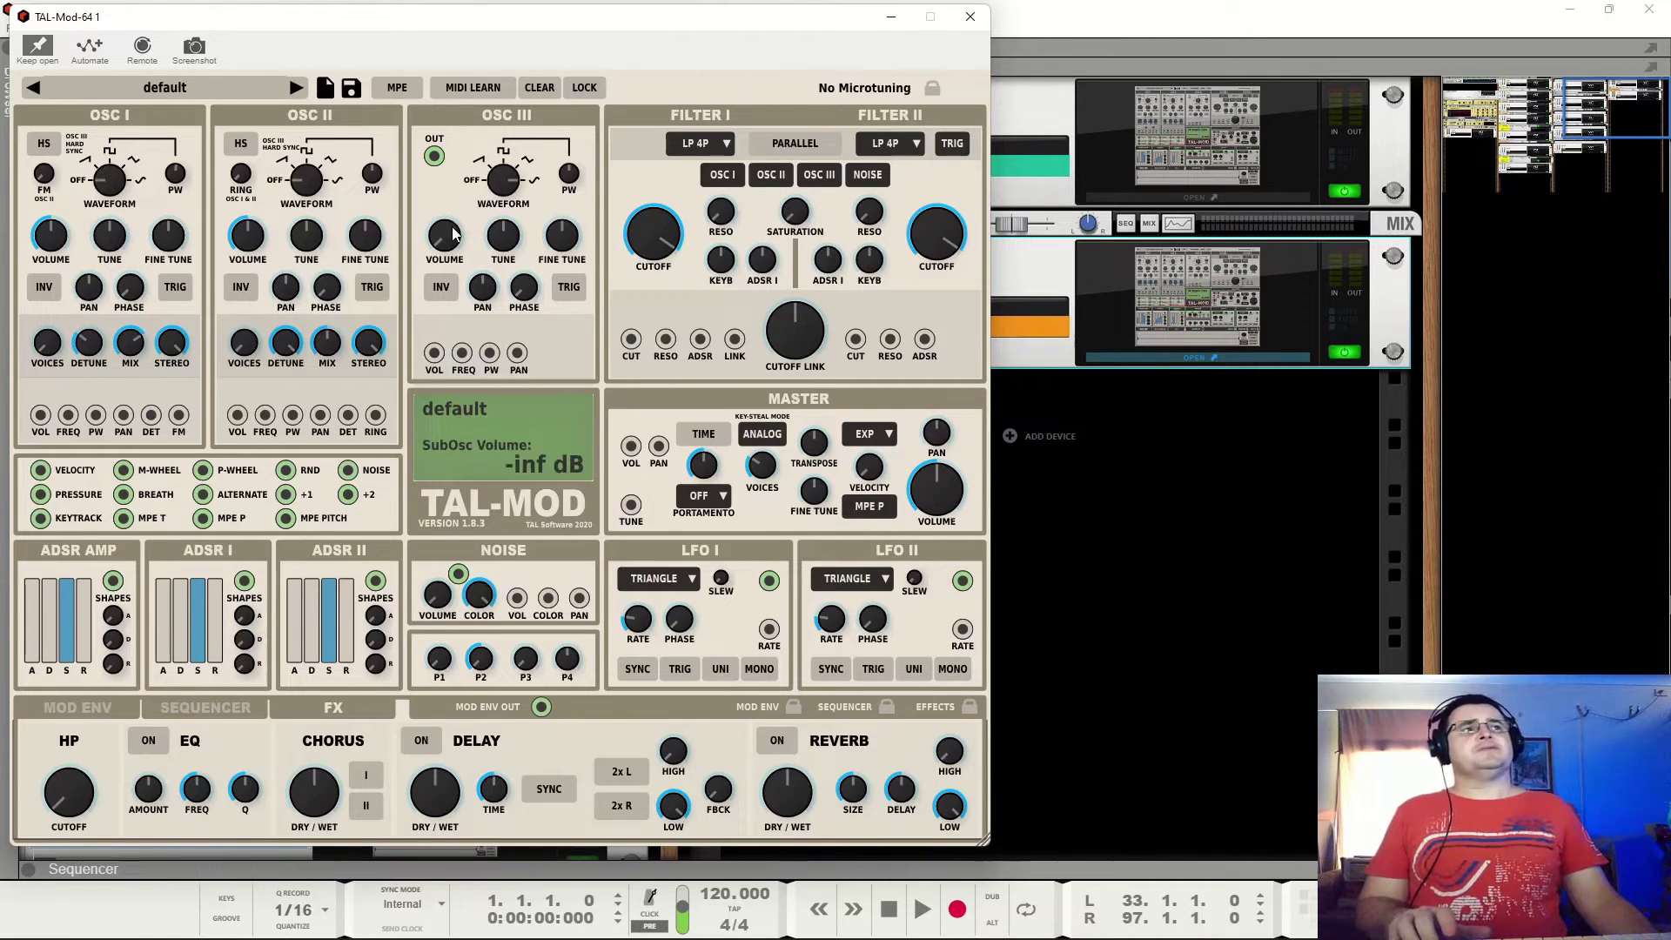
Raise OSC III's volume and shift its tuning down to -12 and up to 12.
{"action": "left_click_drag", "start_coordinate": [450, 241], "coordinate": [501, 183]}
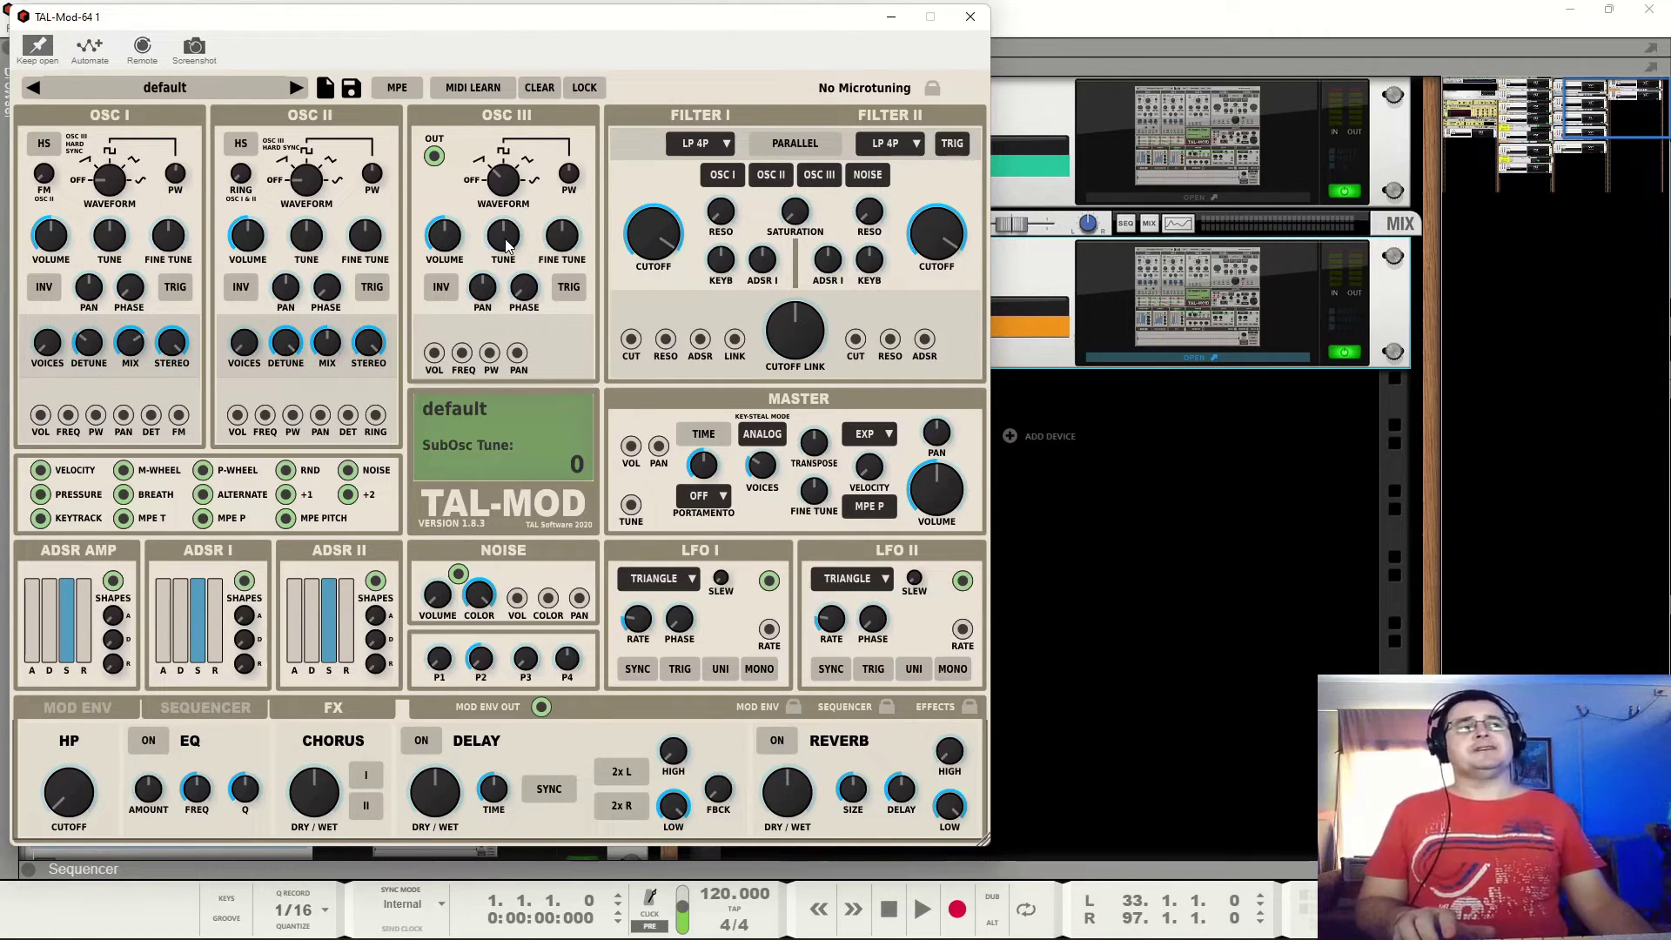
{"action": "left_click_drag", "start_coordinate": [508, 247], "coordinate": [516, 296]}
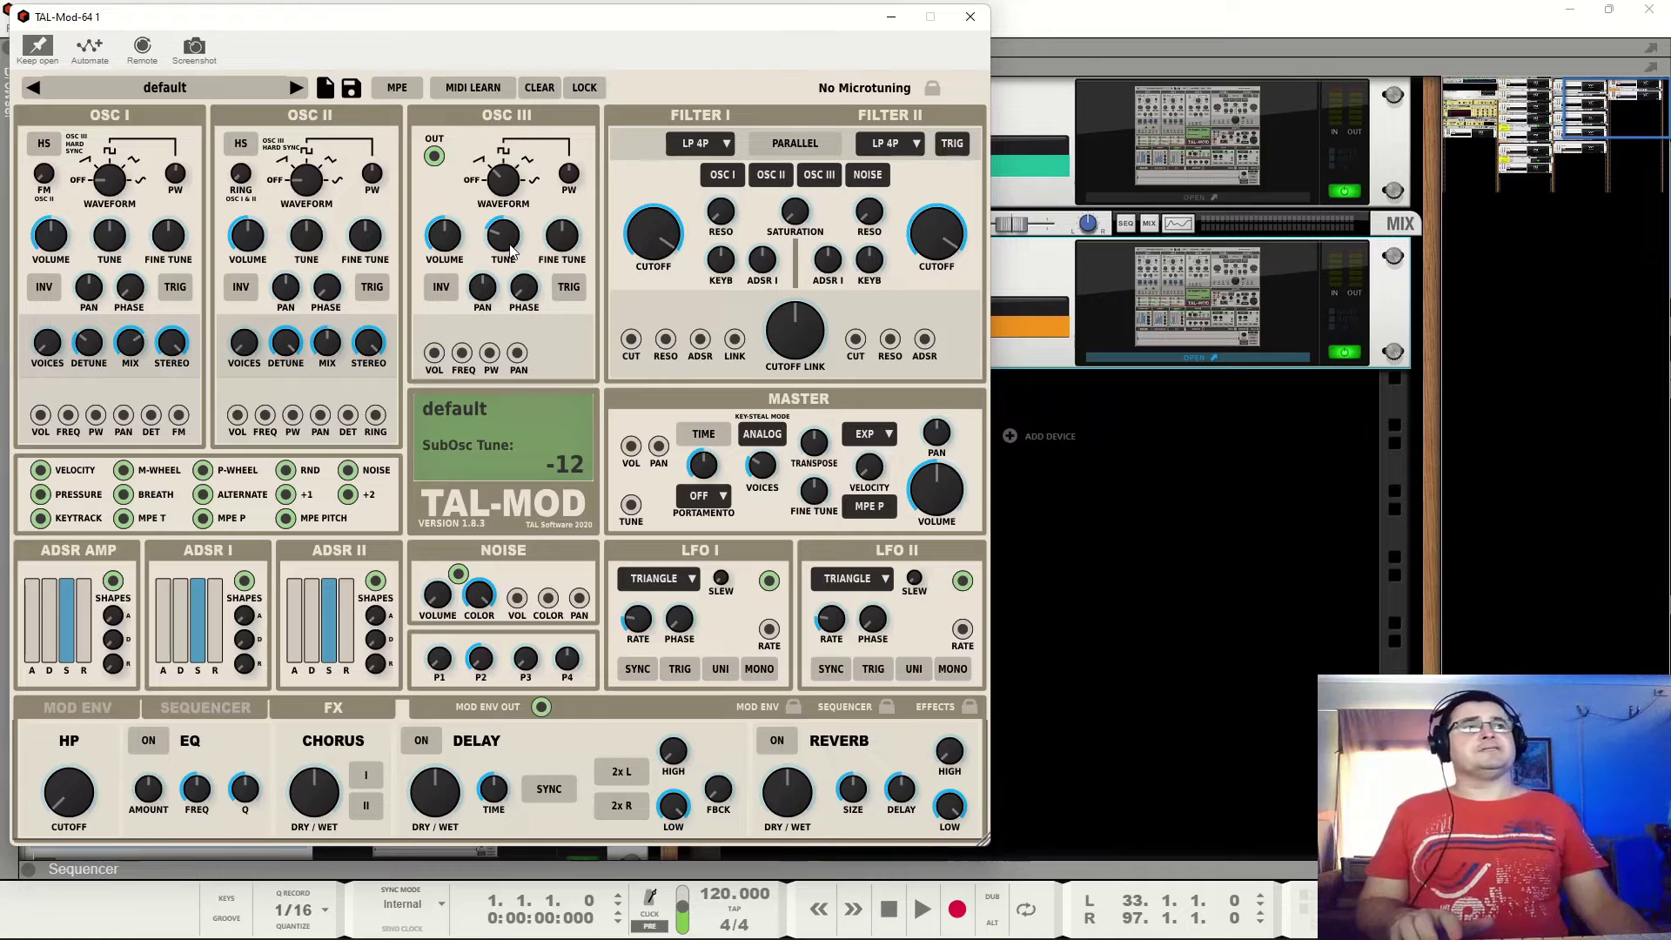
{"action": "left_click_drag", "start_coordinate": [511, 251], "coordinate": [540, 159]}
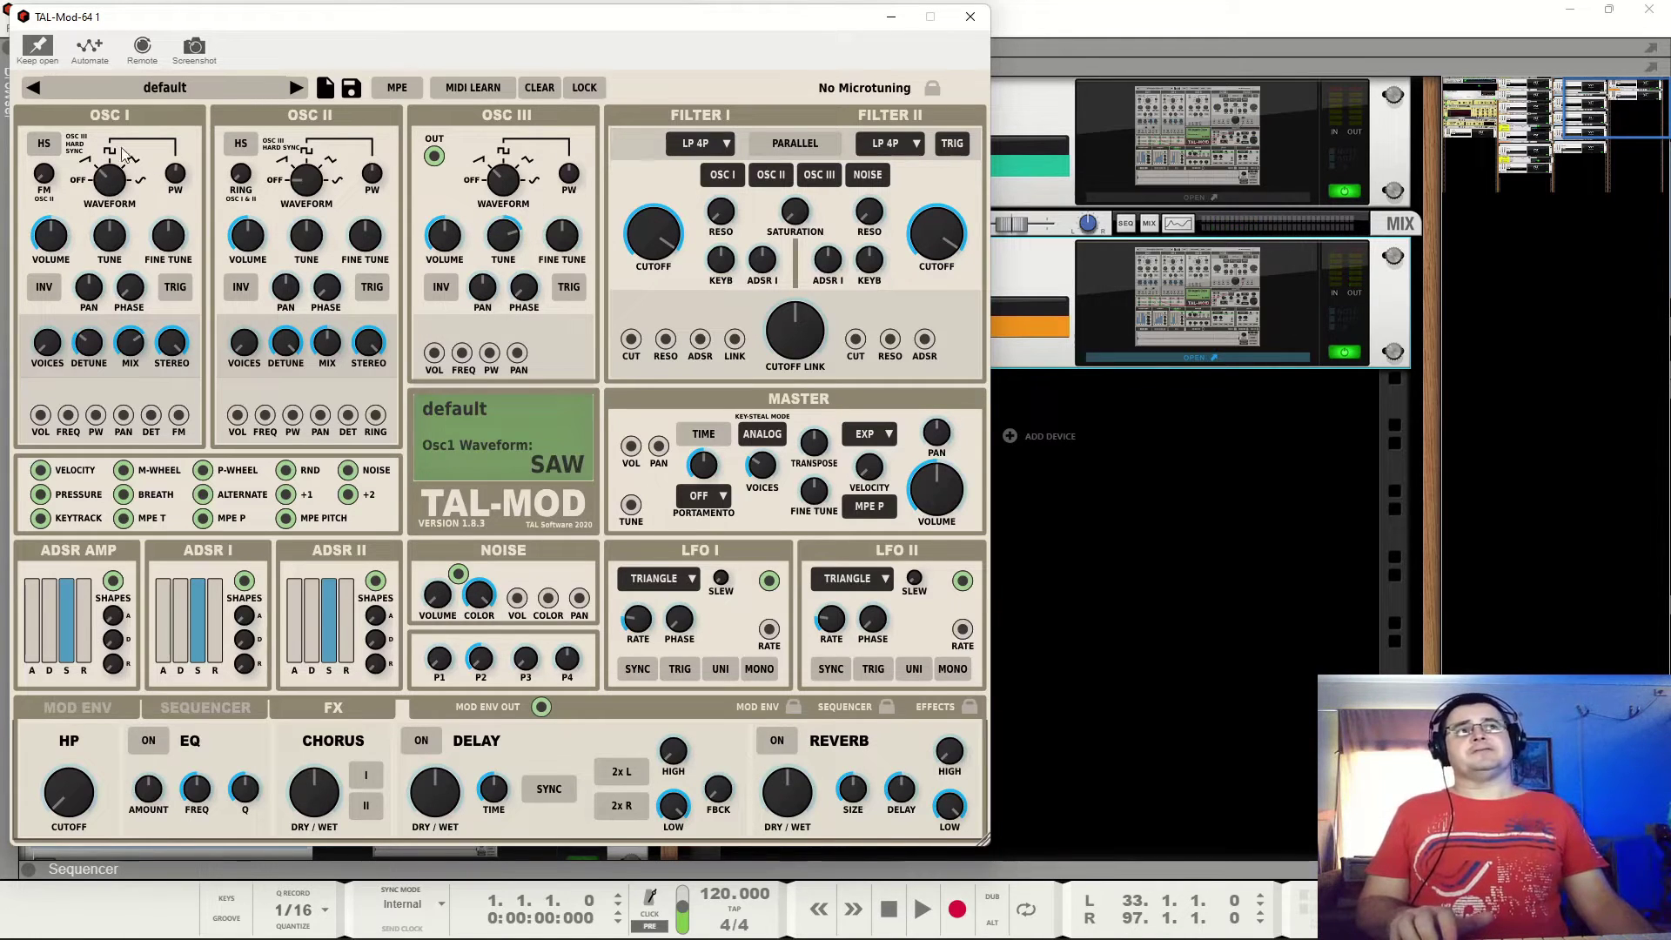
Set OSC III's phase to 0.24, try a raised fine tuning, and return its tuning to 0.
{"action": "left_click_drag", "start_coordinate": [523, 287], "coordinate": [534, 264]}
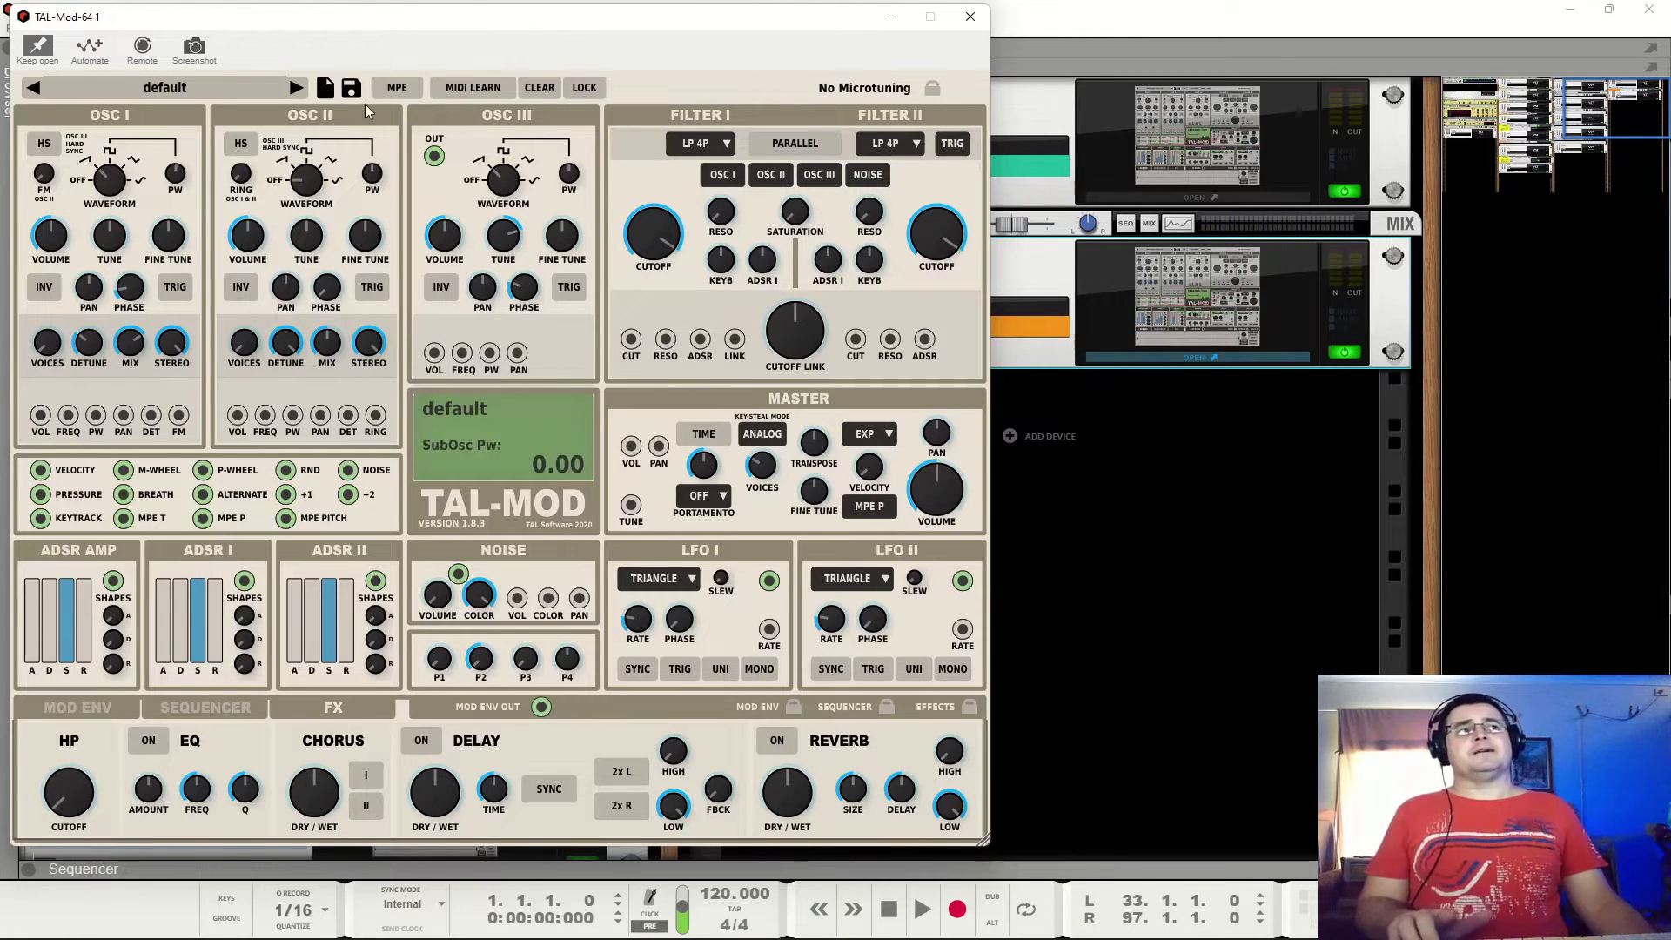
{"action": "scroll", "coordinate": [502, 247], "scroll_direction": "up", "scroll_amount": 1}
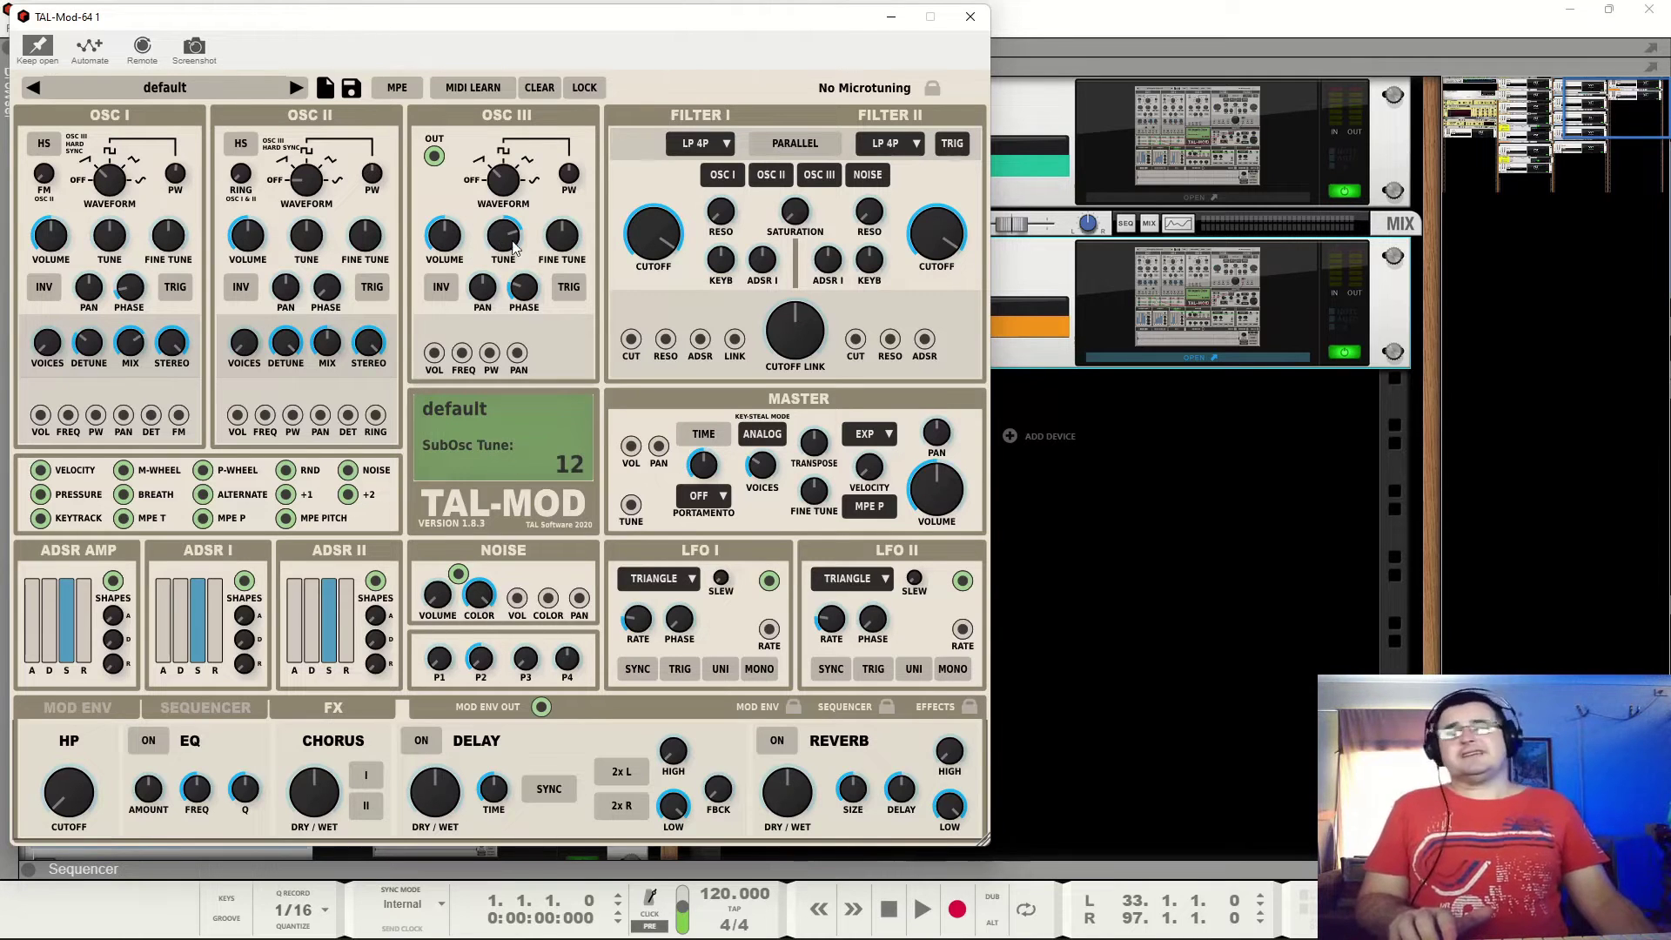
{"action": "scroll", "coordinate": [557, 237], "scroll_direction": "up", "scroll_amount": 2}
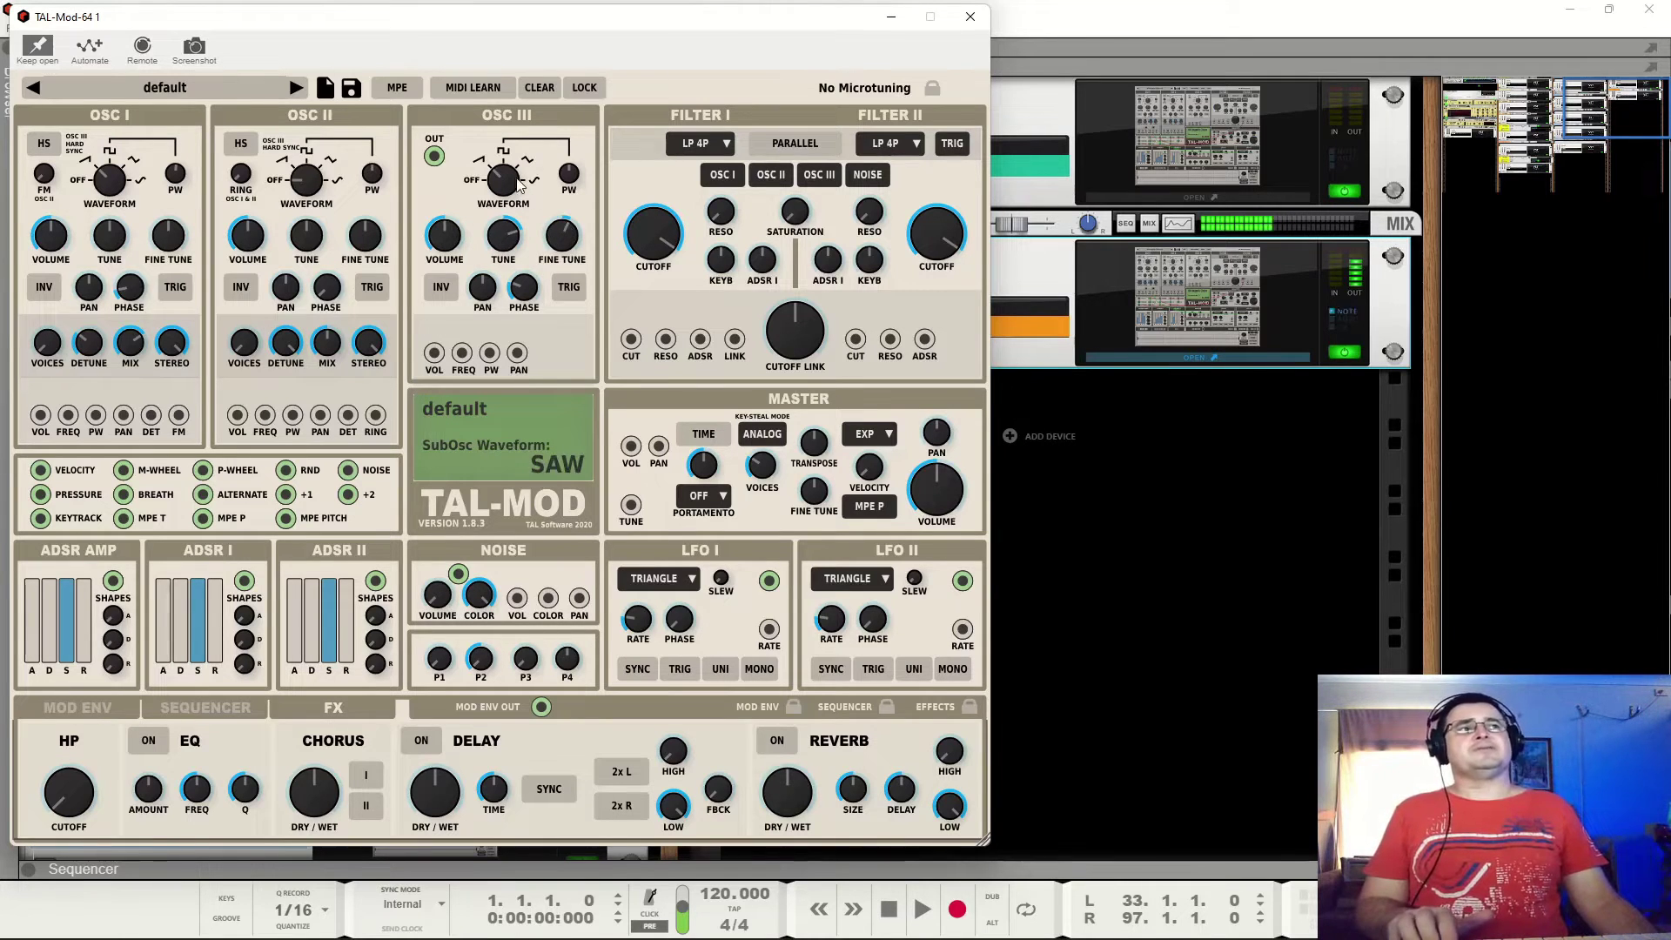
{"action": "scroll", "coordinate": [508, 188], "scroll_direction": "down", "scroll_amount": 1}
{"action": "scroll", "coordinate": [513, 217], "scroll_direction": "up", "scroll_amount": 1}
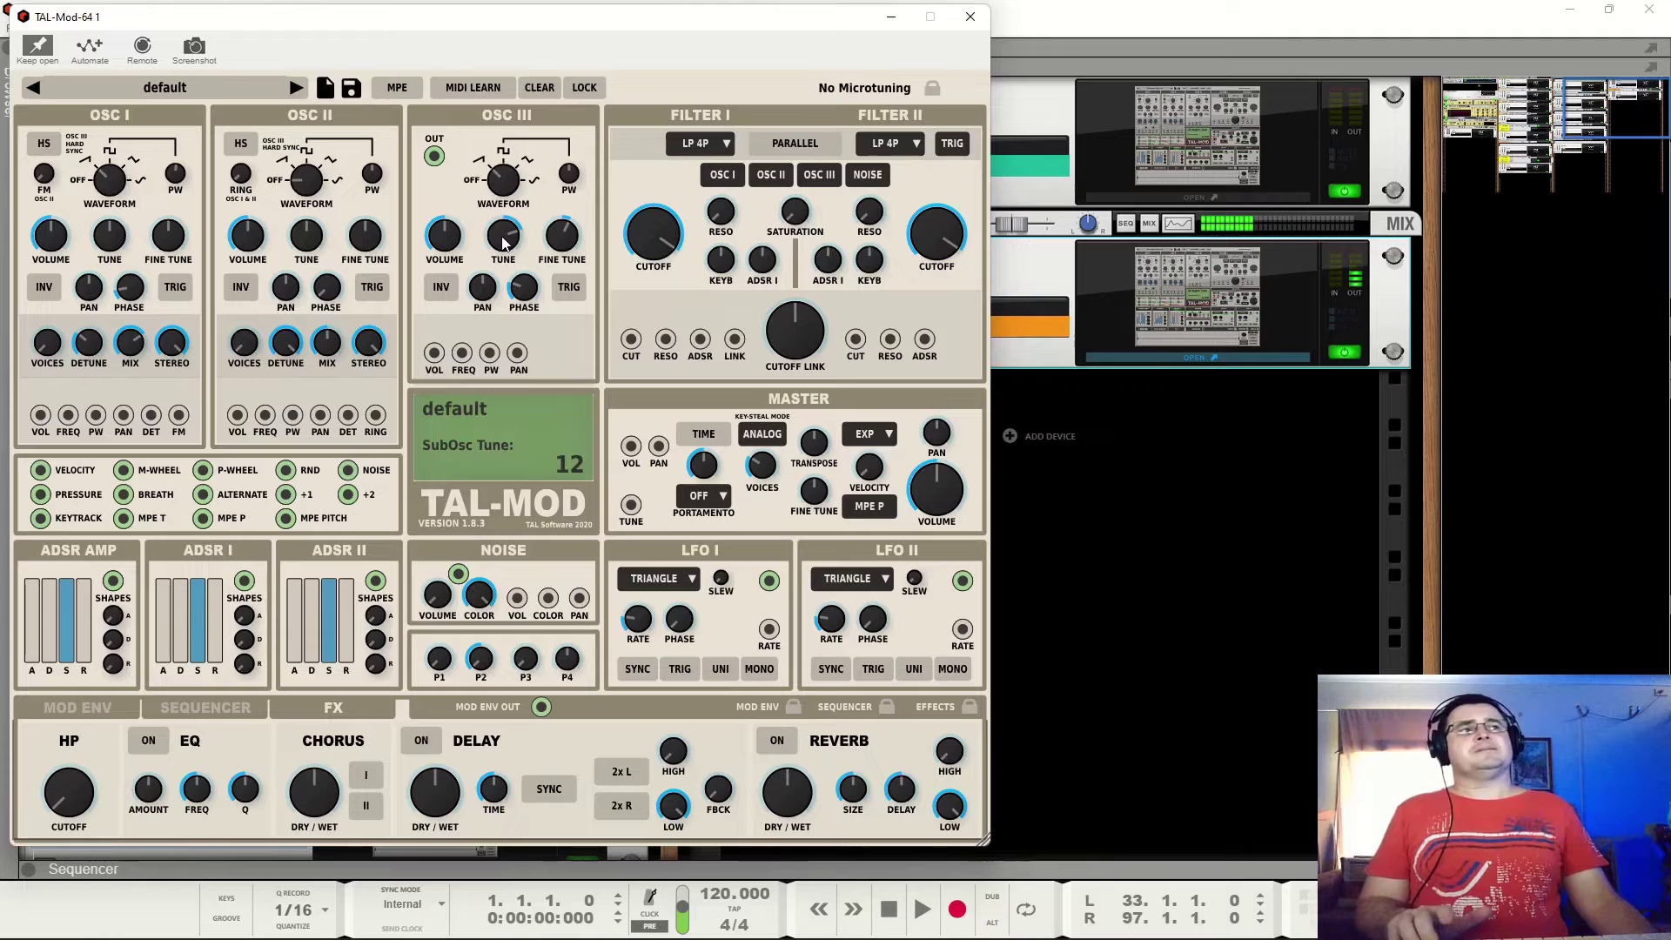
{"action": "scroll", "coordinate": [566, 246], "scroll_direction": "down", "scroll_amount": 2}
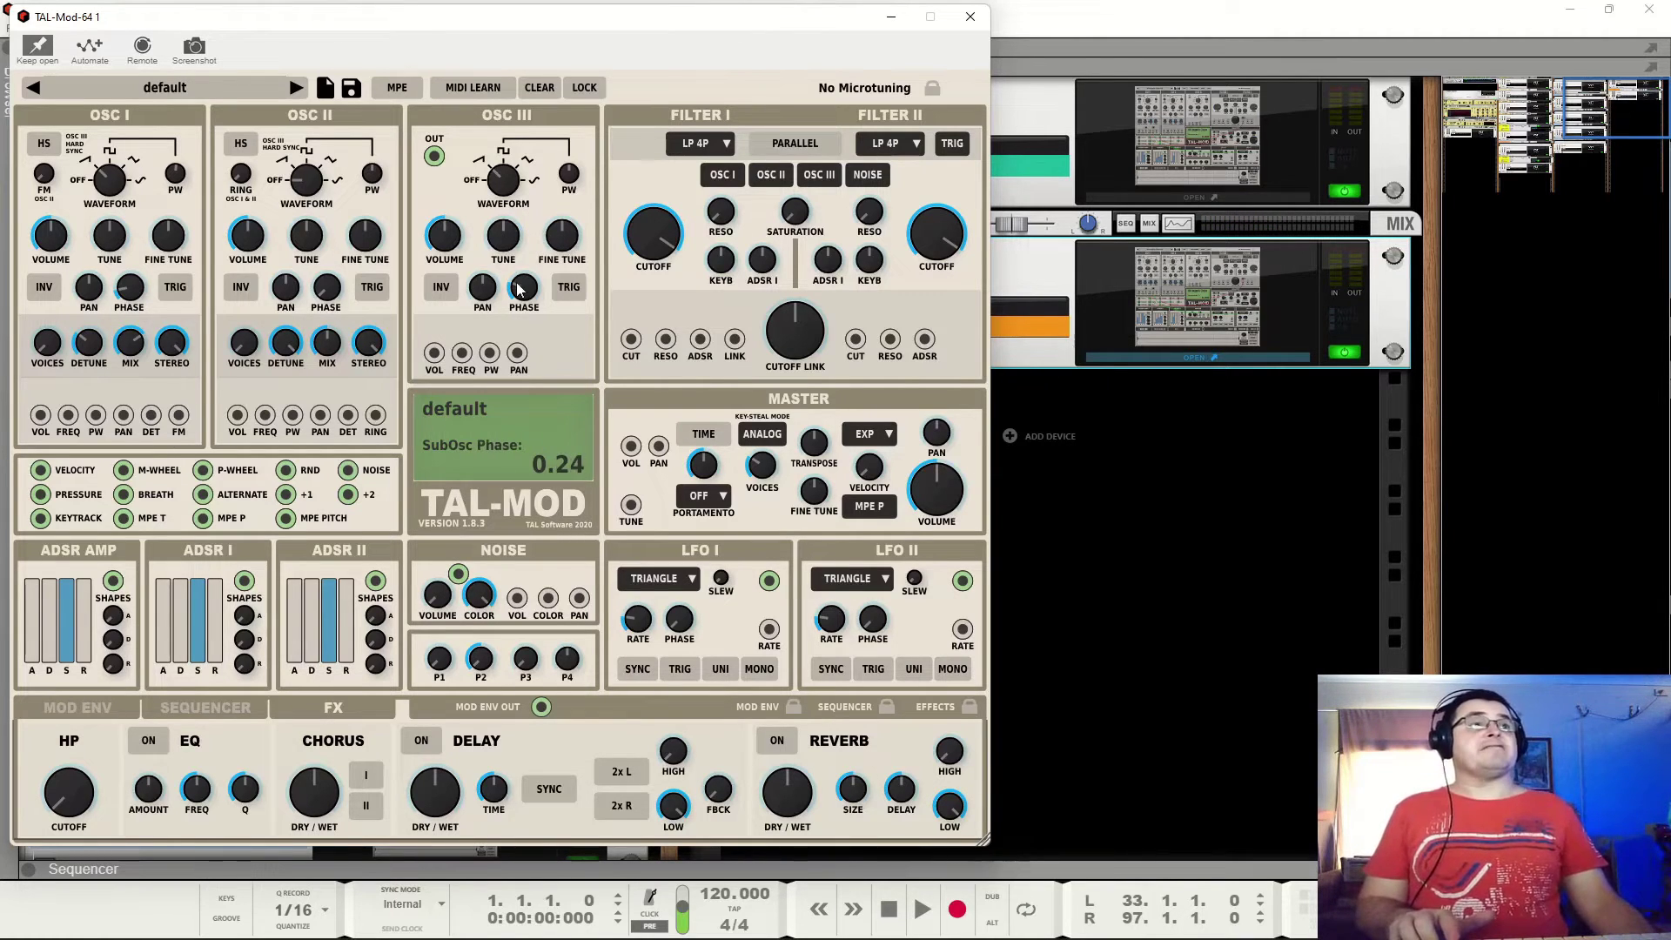
Return OSC III's phase to 0, then connect LFO I to OSC I's frequency with a modulation amount of 6.10.
{"action": "scroll", "coordinate": [519, 293], "scroll_direction": "down", "scroll_amount": 3}
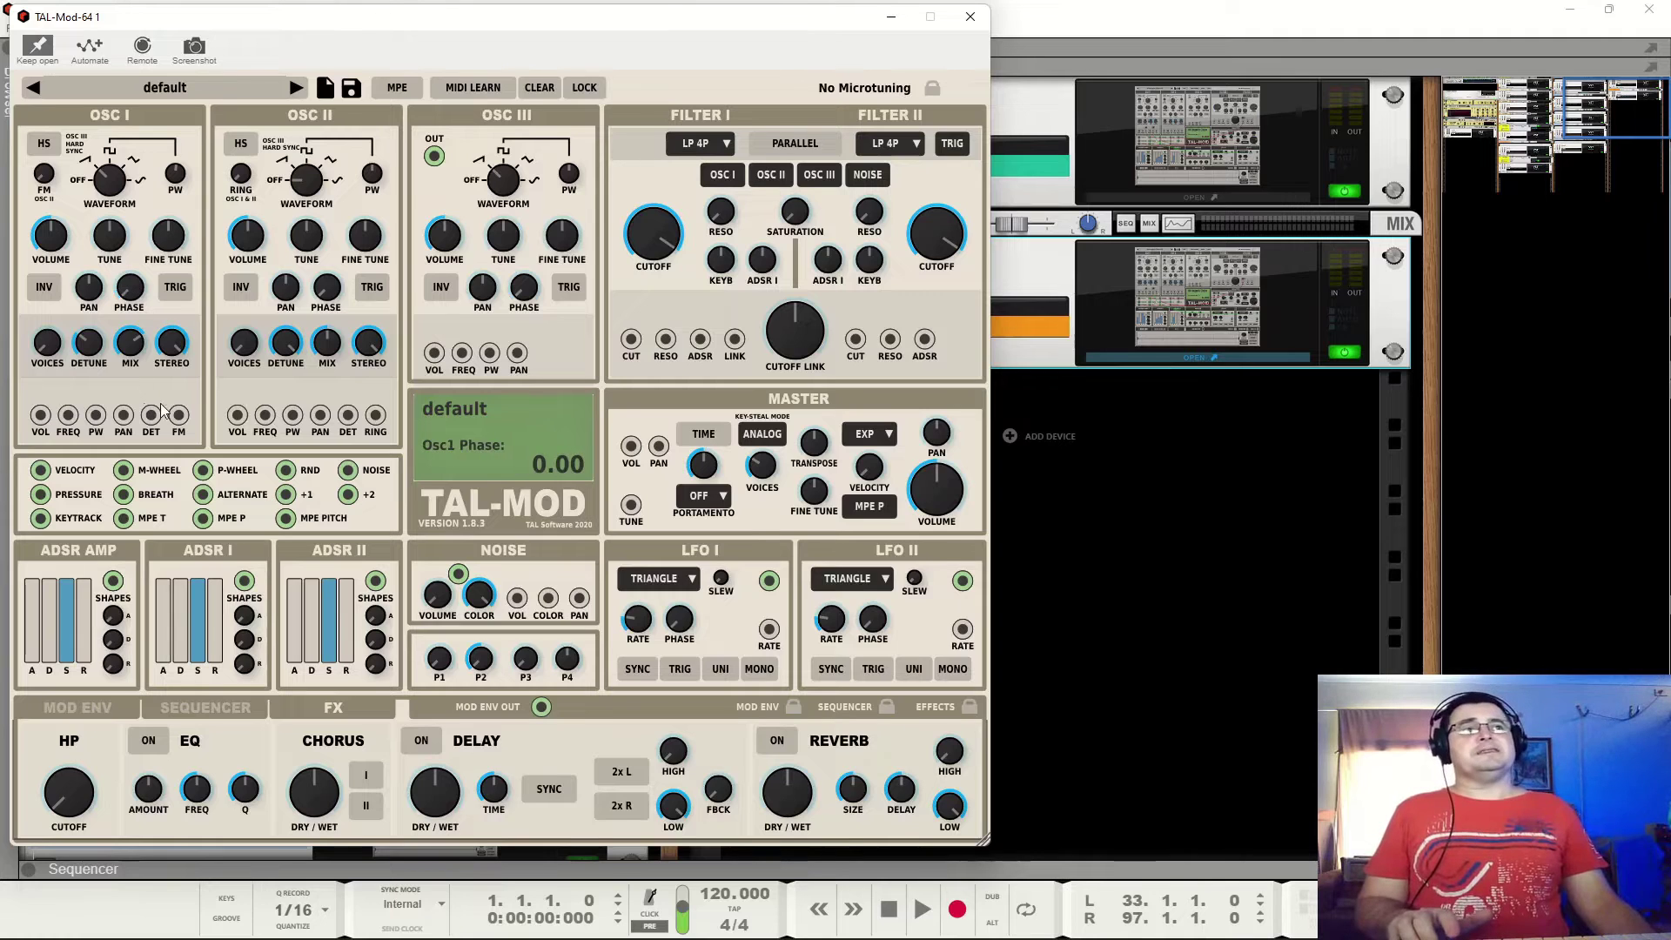
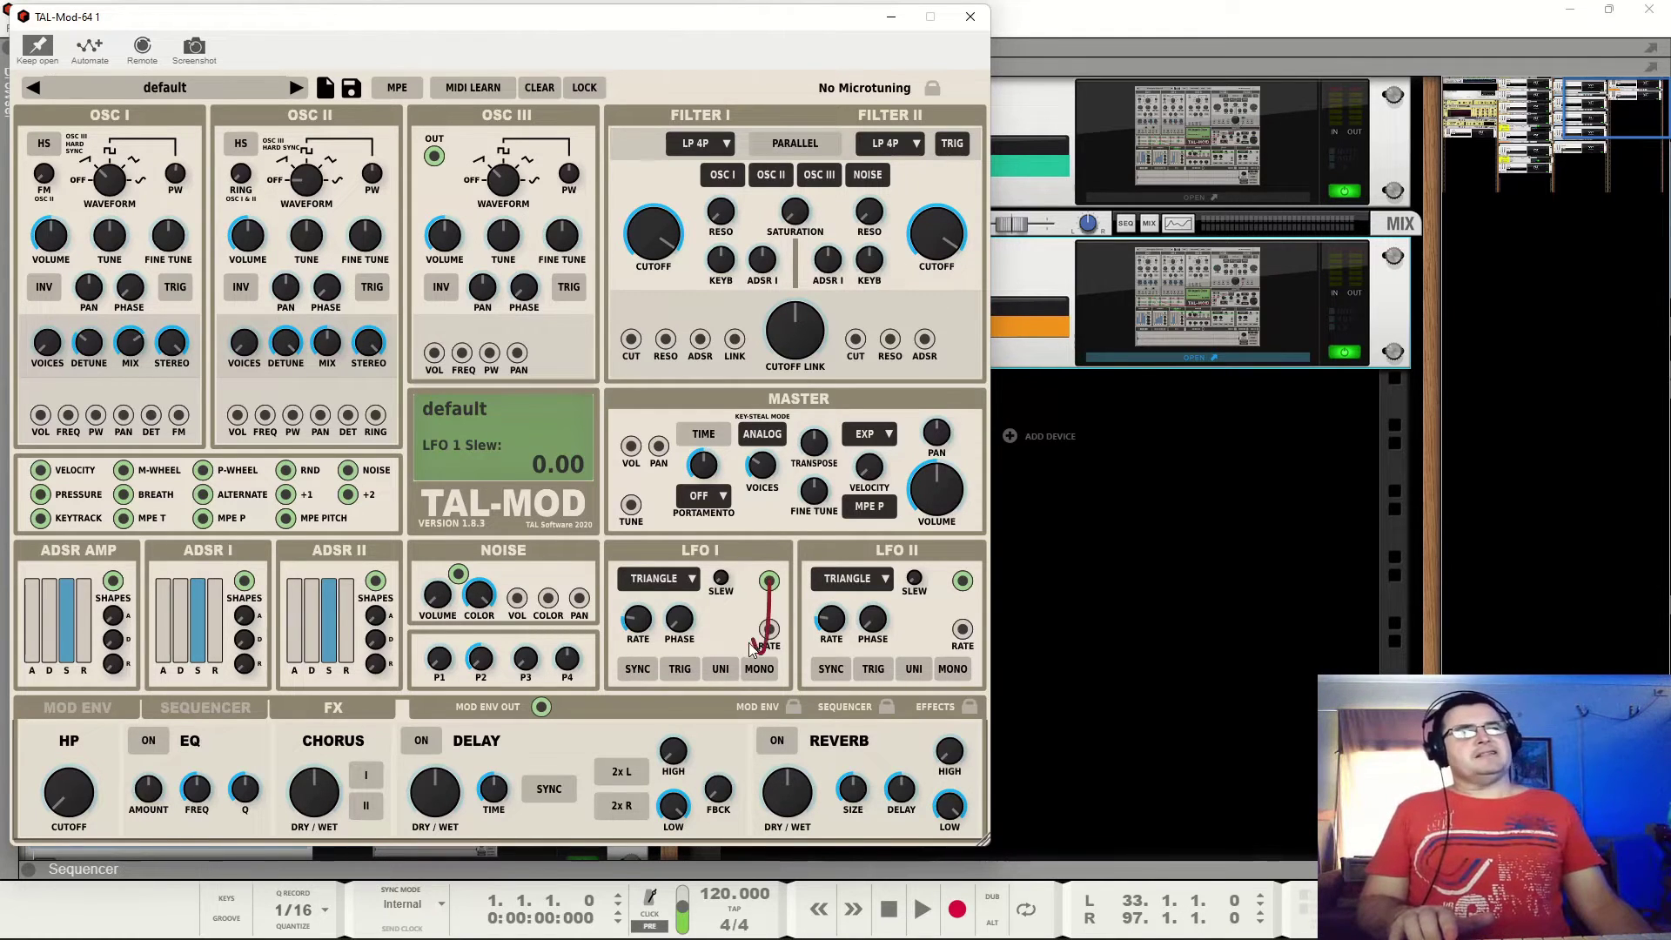
{"action": "left_click_drag", "start_coordinate": [773, 589], "coordinate": [68, 416]}
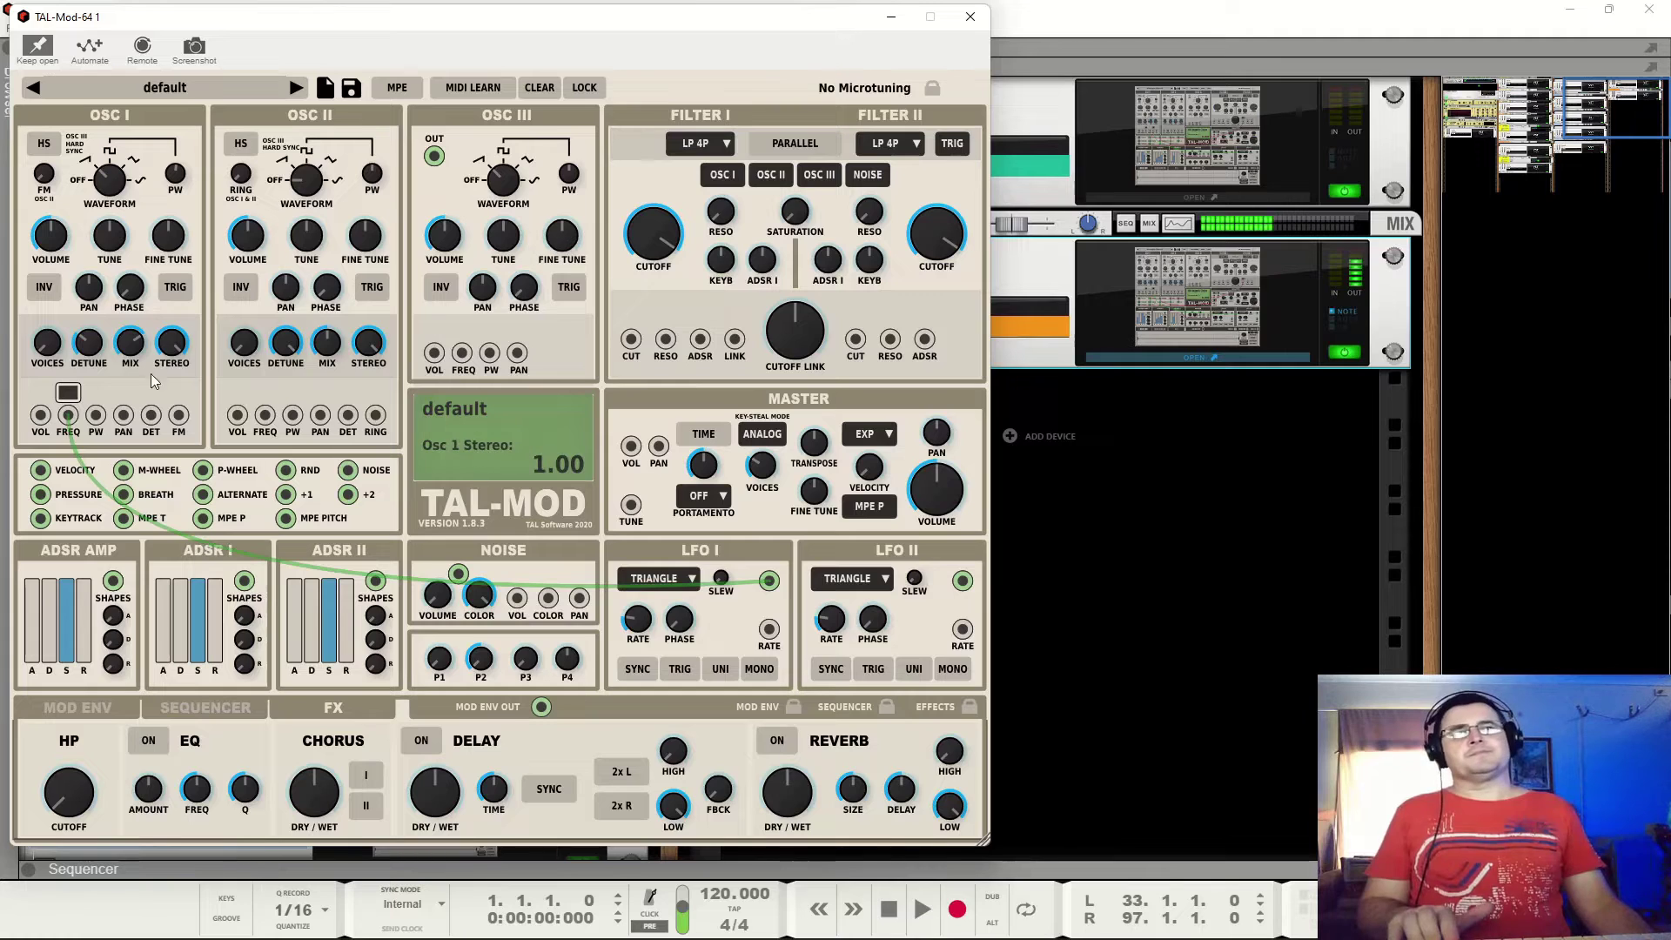
{"action": "left_click", "coordinate": [69, 393]}
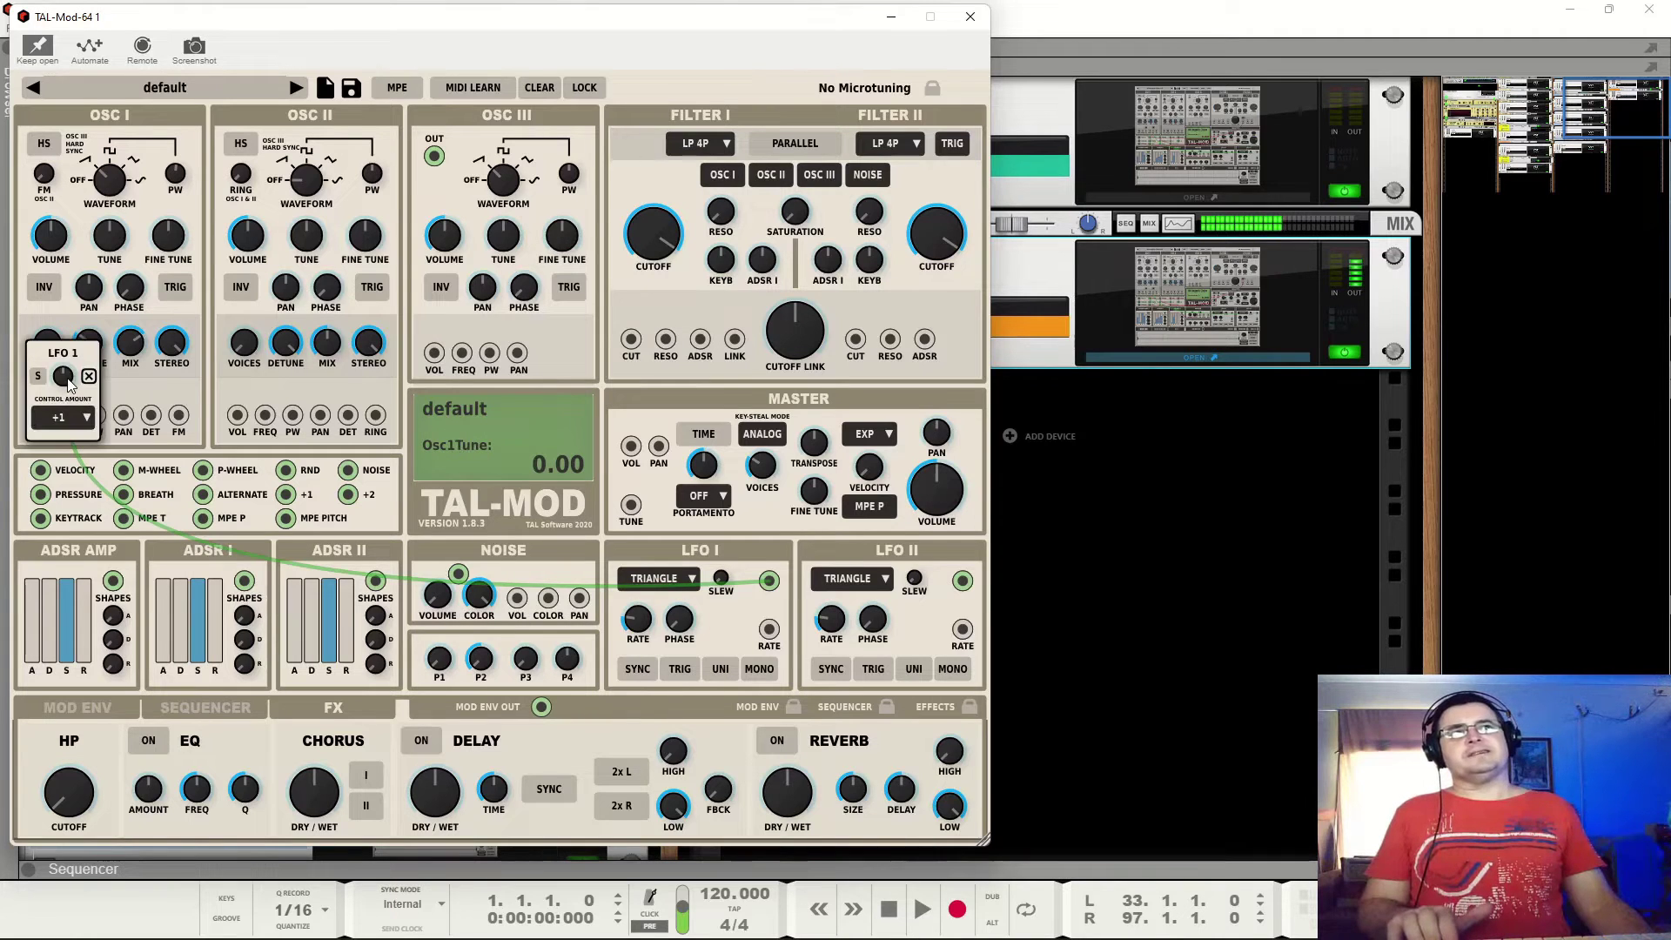
{"action": "left_click_drag", "start_coordinate": [74, 378], "coordinate": [79, 341]}
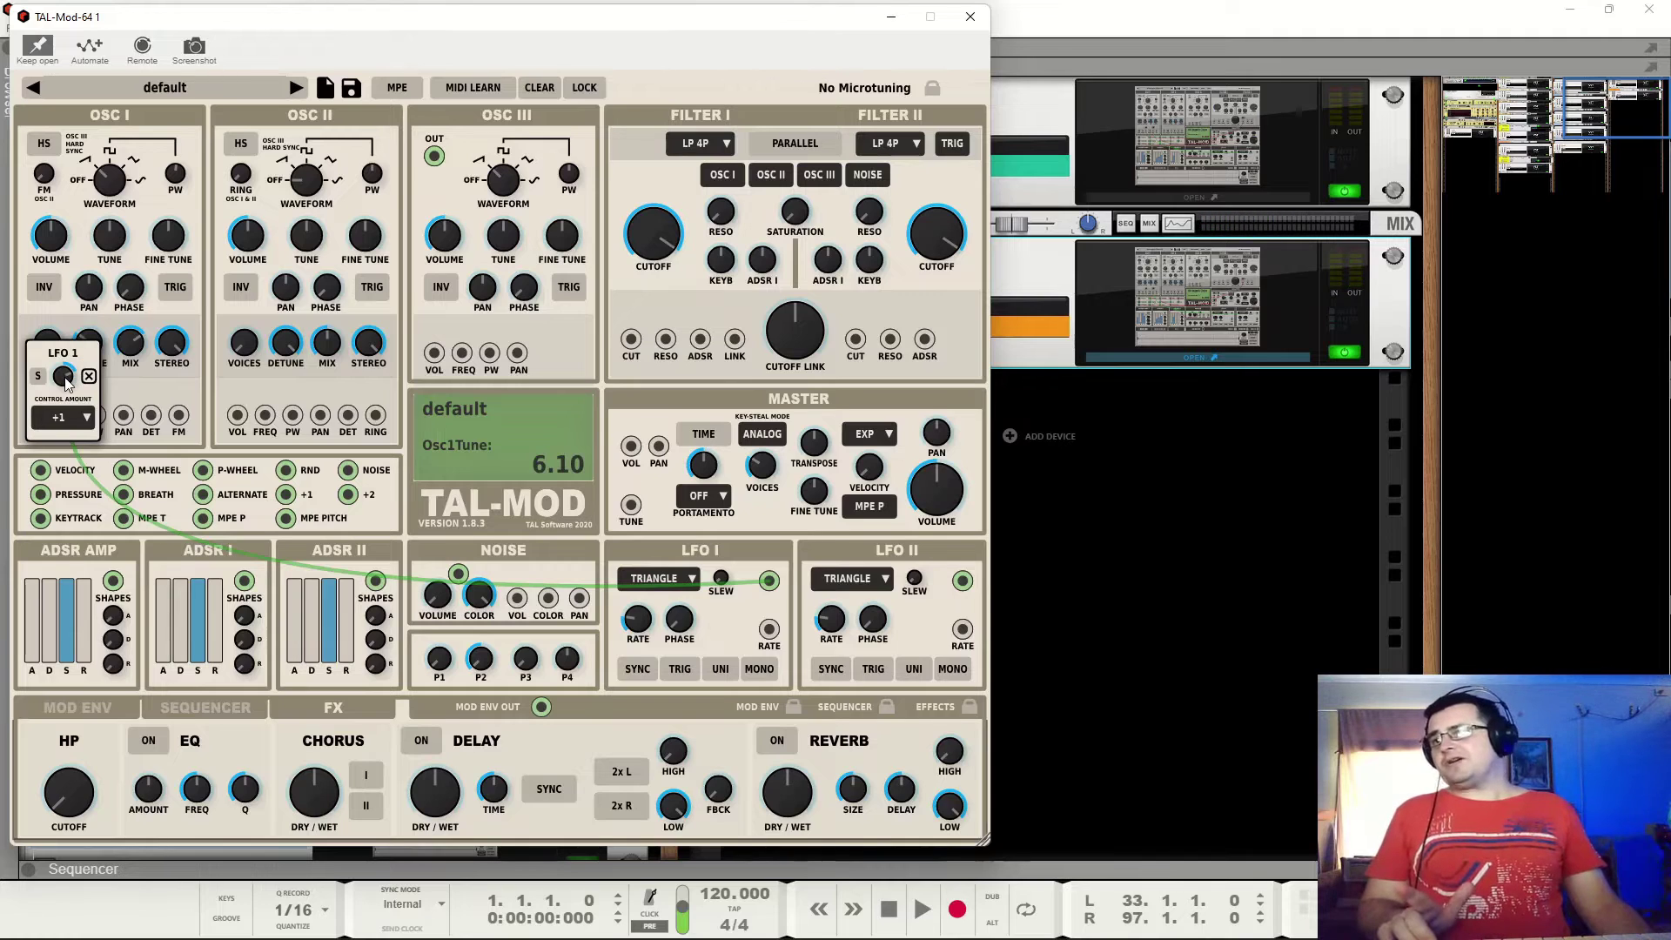
Raise LFO I's rate for faster pitch modulation, keeping OSC I on the saw waveform.
{"action": "left_click", "coordinate": [638, 619]}
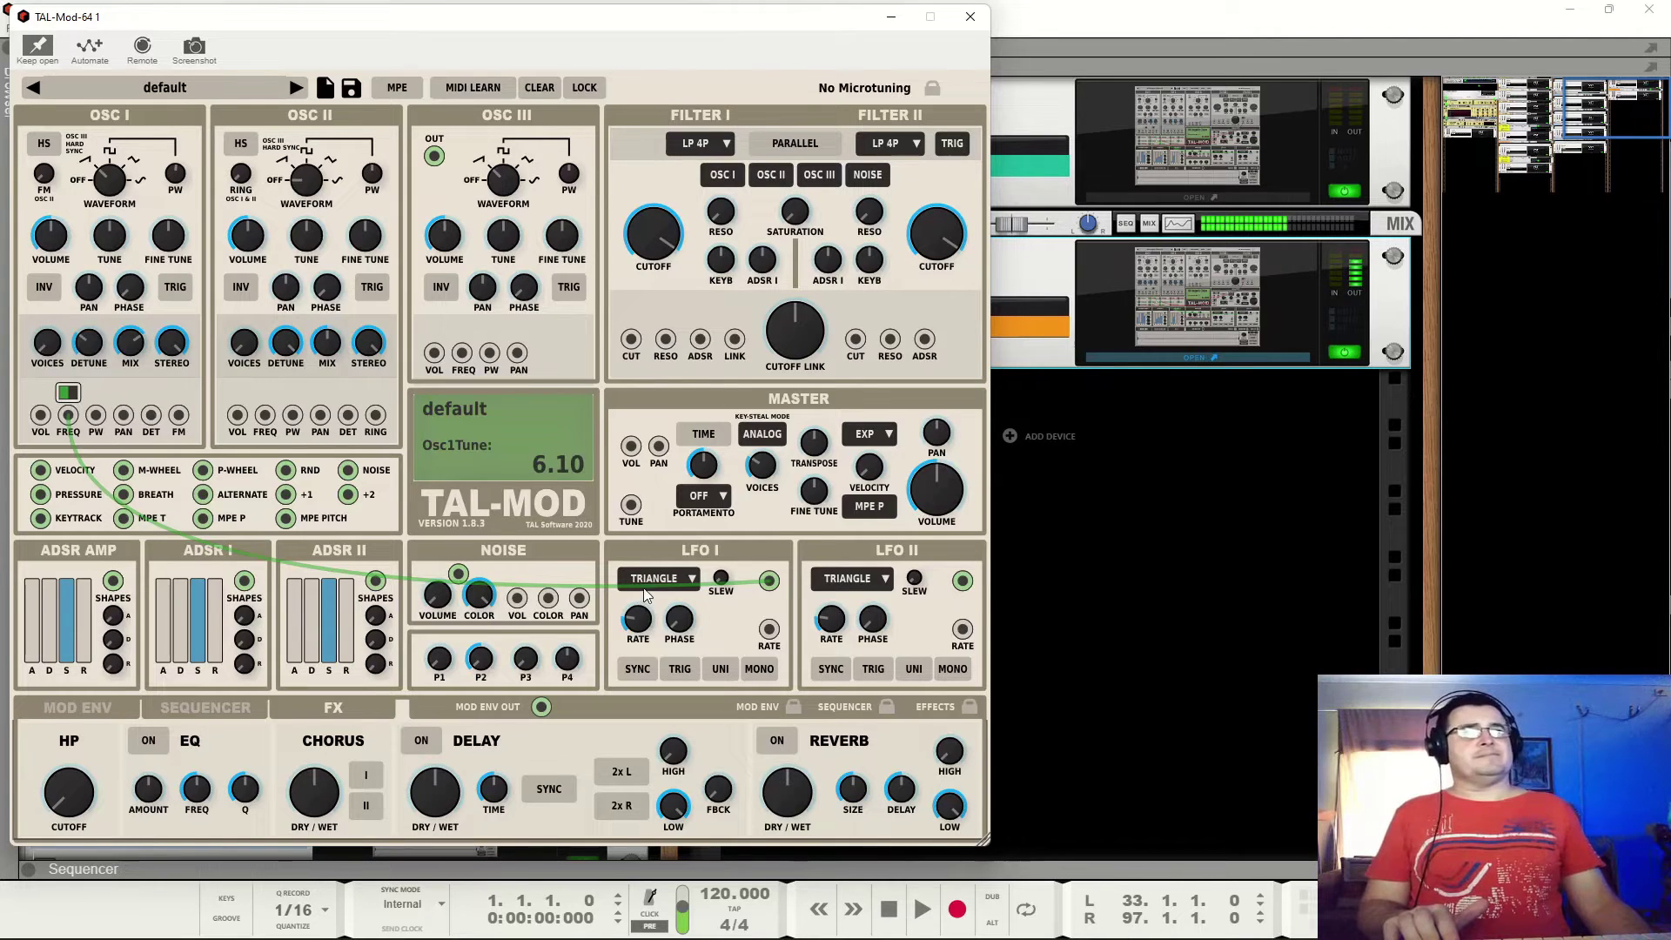
{"action": "scroll", "coordinate": [638, 619], "scroll_direction": "up", "scroll_amount": 8}
{"action": "scroll", "coordinate": [638, 619], "scroll_direction": "down", "scroll_amount": 3}
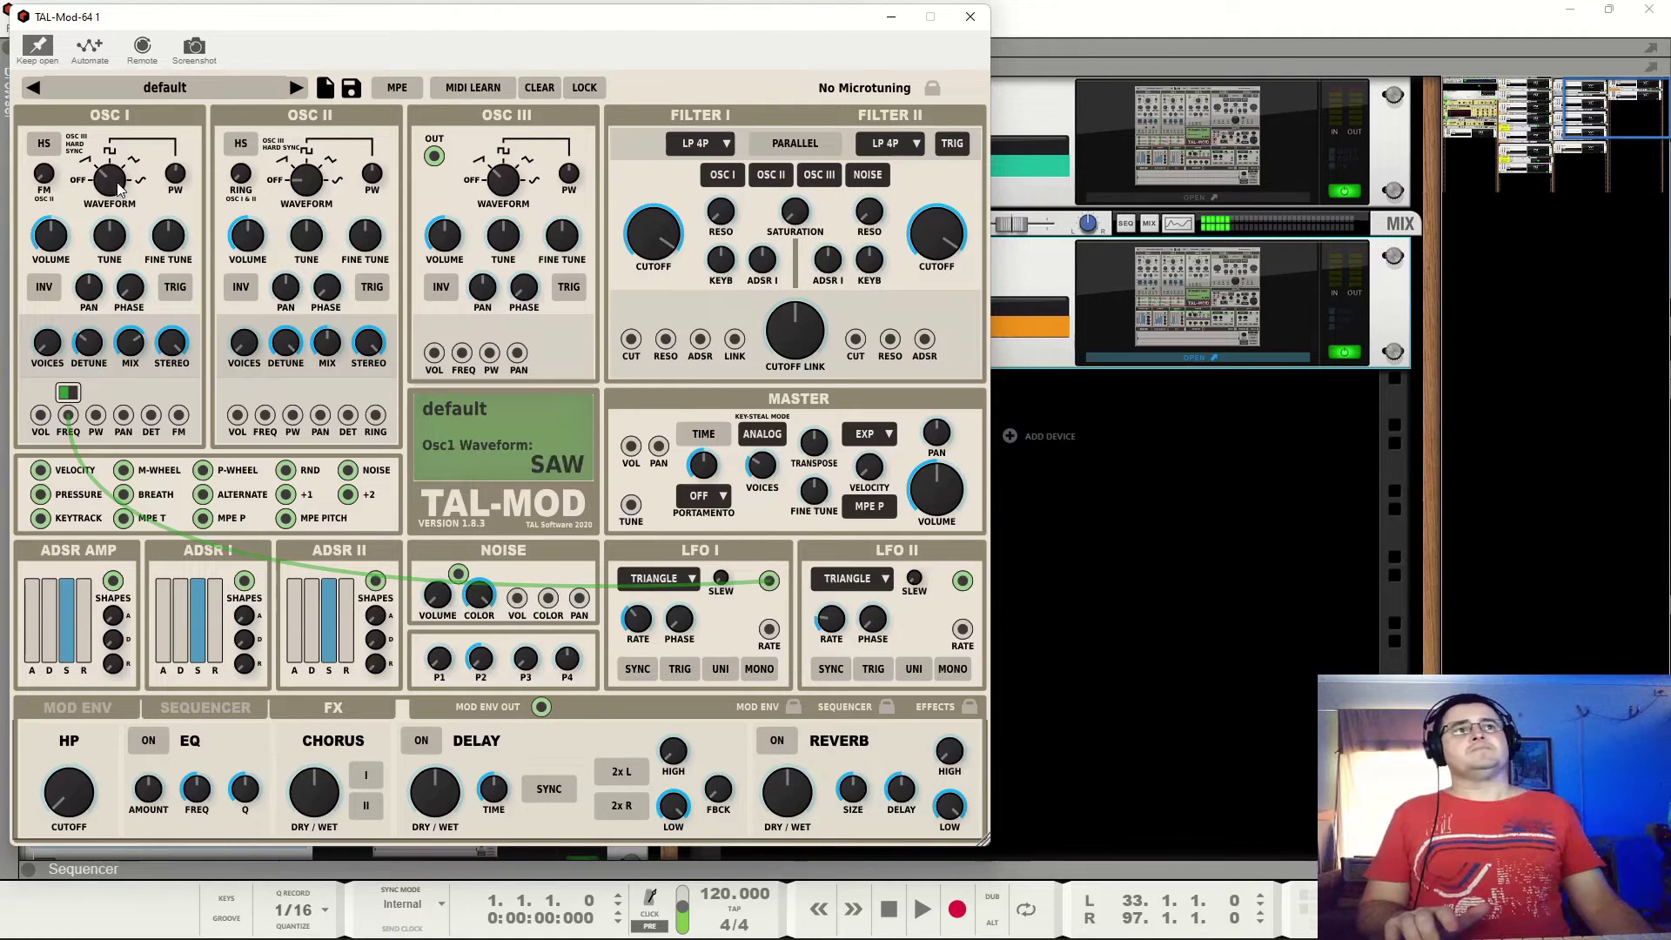
{"action": "scroll", "coordinate": [121, 190], "scroll_direction": "down", "scroll_amount": 1}
{"action": "scroll", "coordinate": [121, 190], "scroll_direction": "up", "scroll_amount": 1}
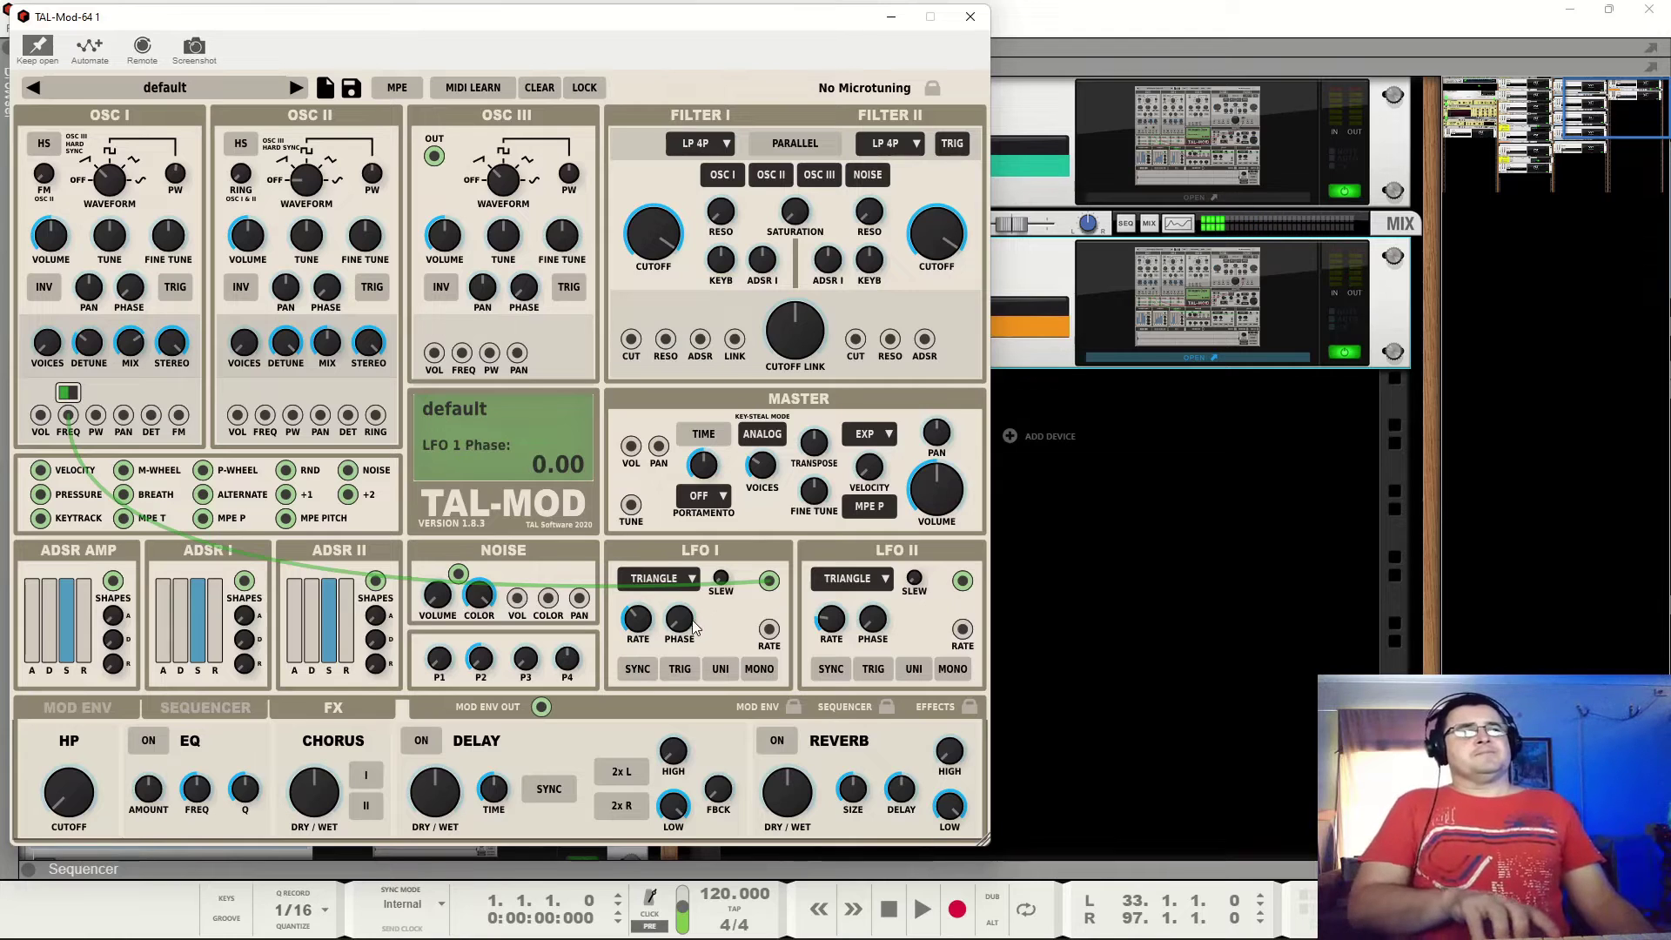
Reduce LFO I's modulation amount on OSC I's frequency to 0.11, trying the connection's S option on and off.
{"action": "left_click", "coordinate": [70, 405]}
{"action": "left_click_drag", "start_coordinate": [63, 375], "coordinate": [65, 431]}
{"action": "left_click", "coordinate": [38, 377]}
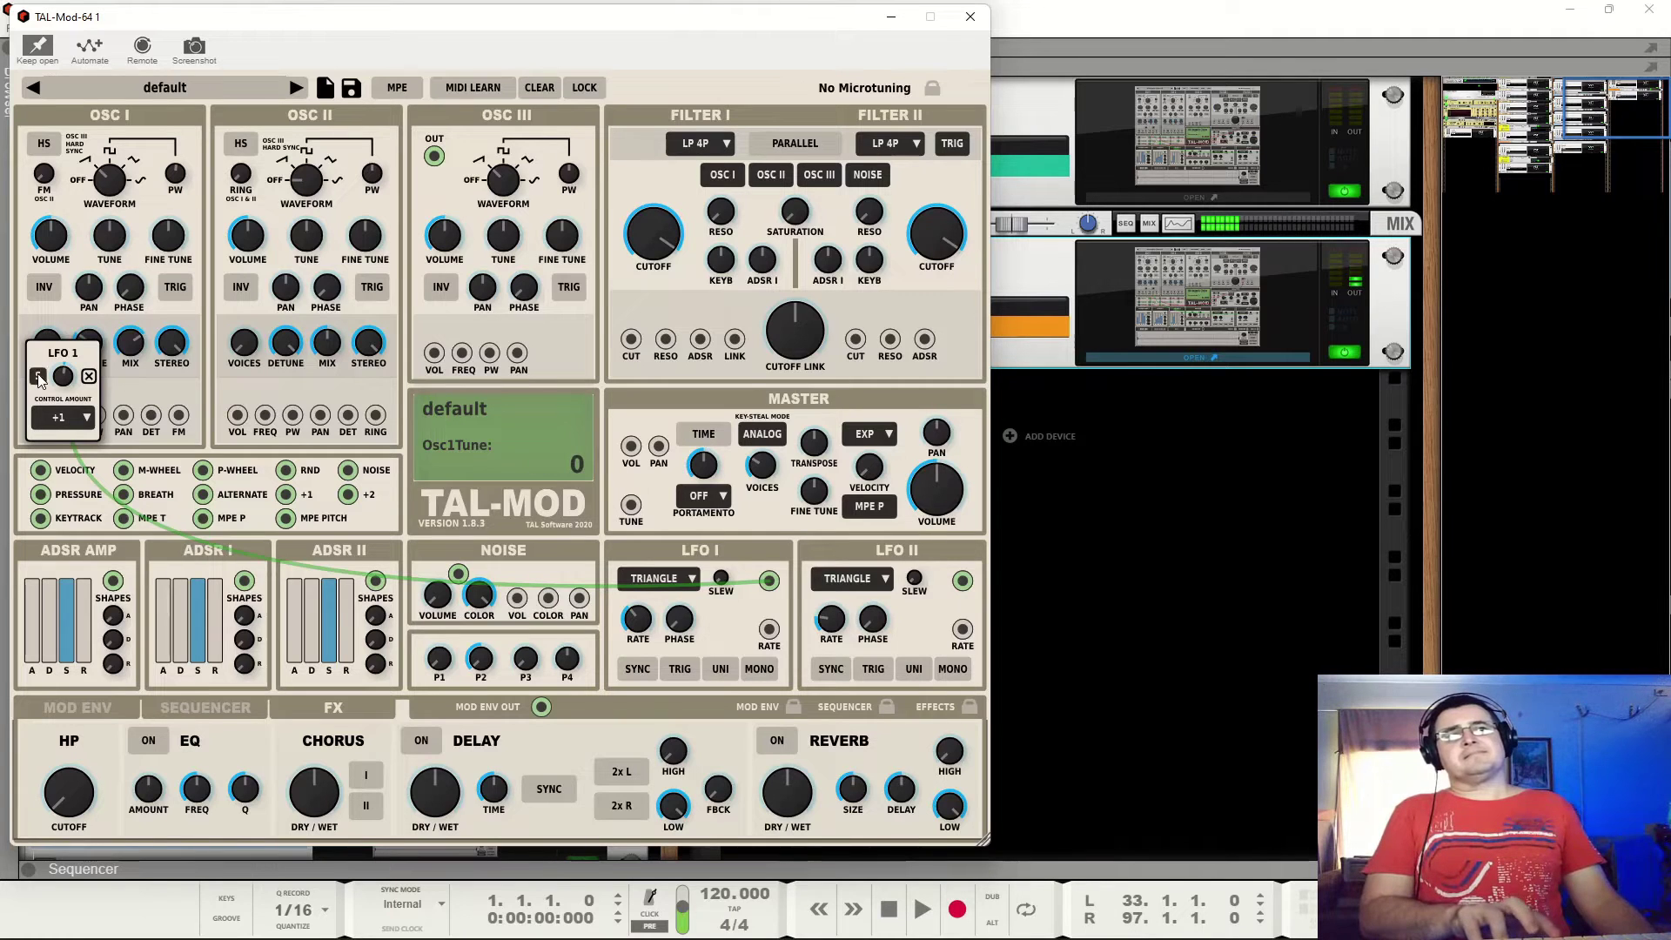
{"action": "left_click", "coordinate": [38, 377]}
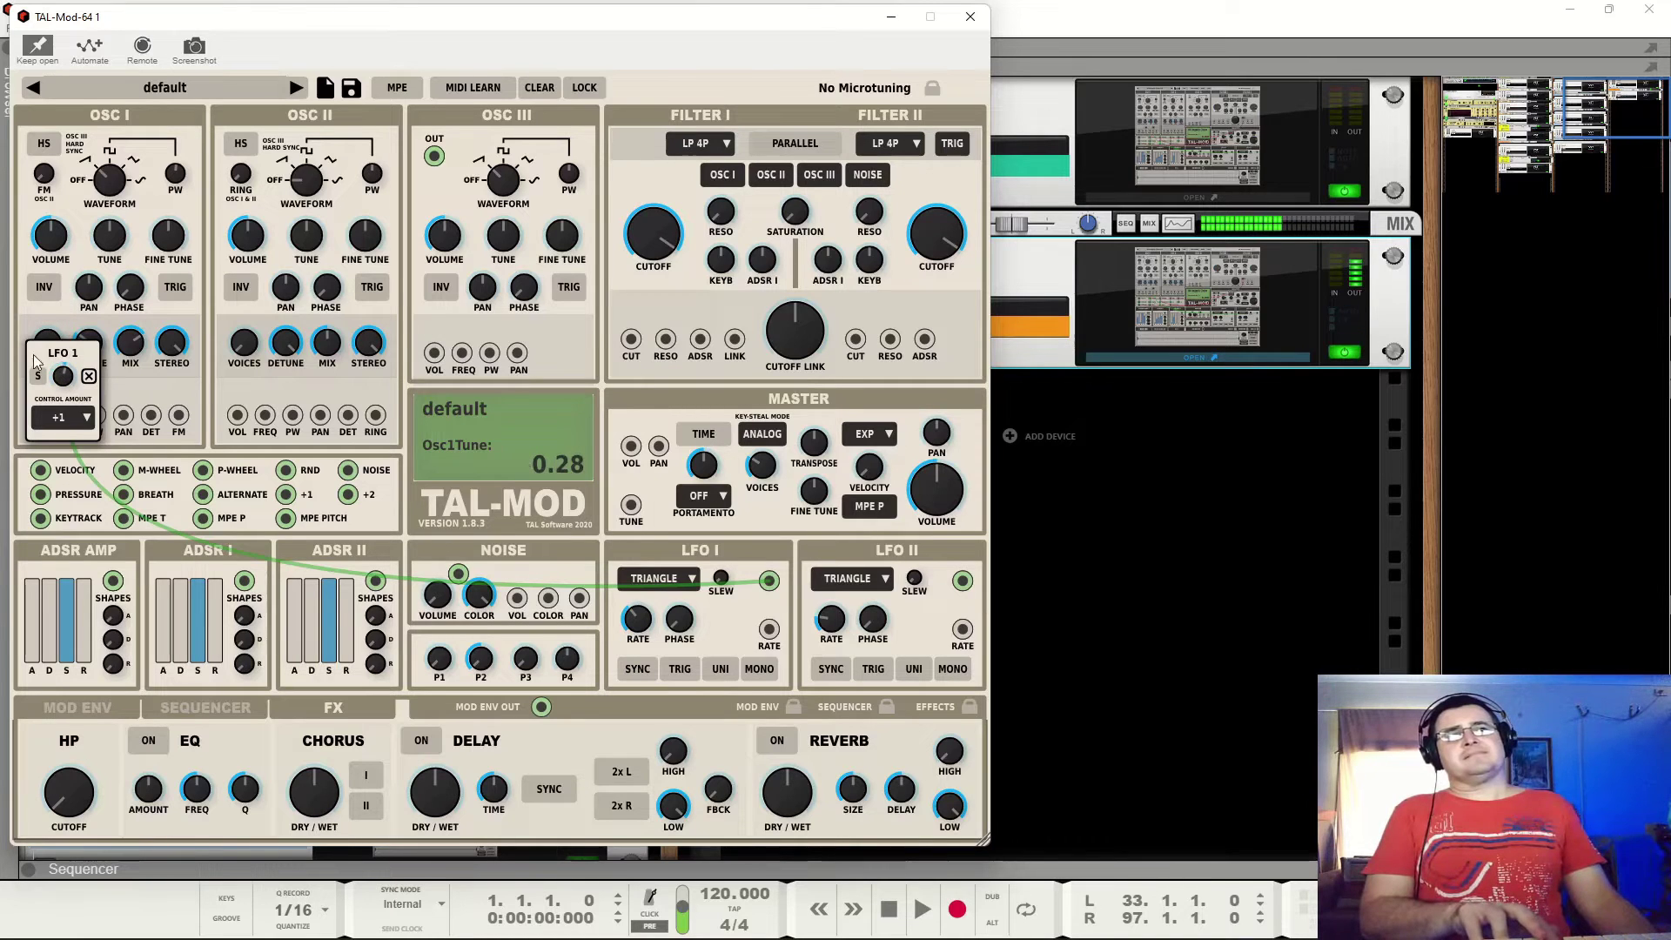
{"action": "left_click", "coordinate": [37, 377]}
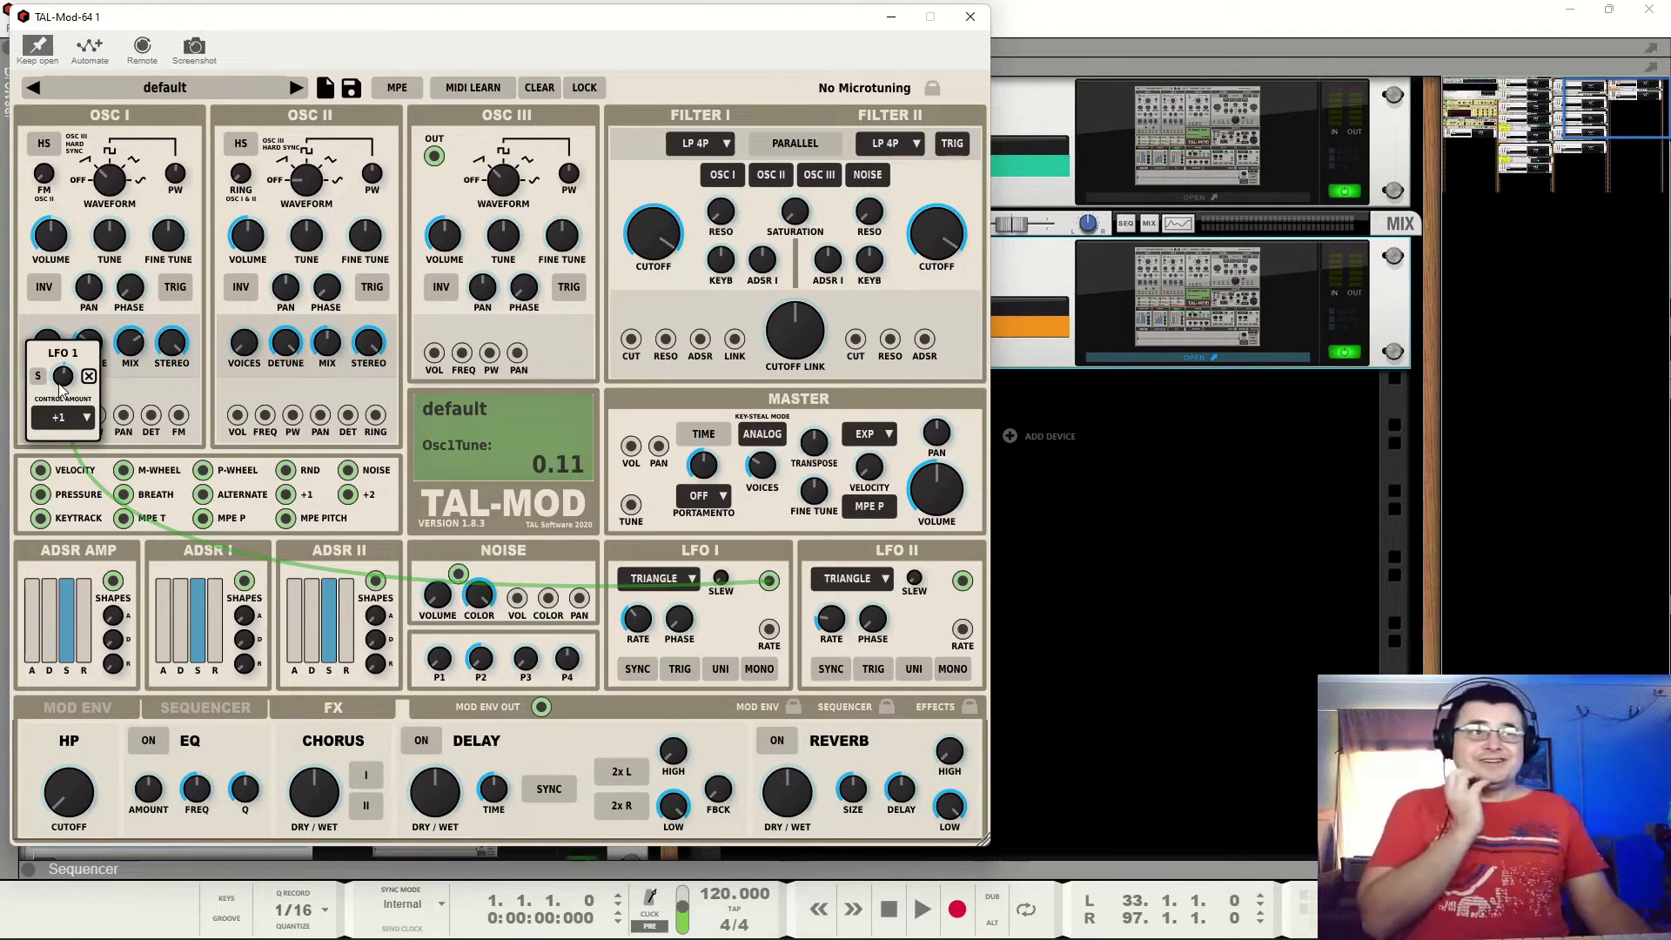
Make ModWheel the control source for the LFO I frequency modulation and raise its amount to 0.28.
{"action": "left_click", "coordinate": [72, 417]}
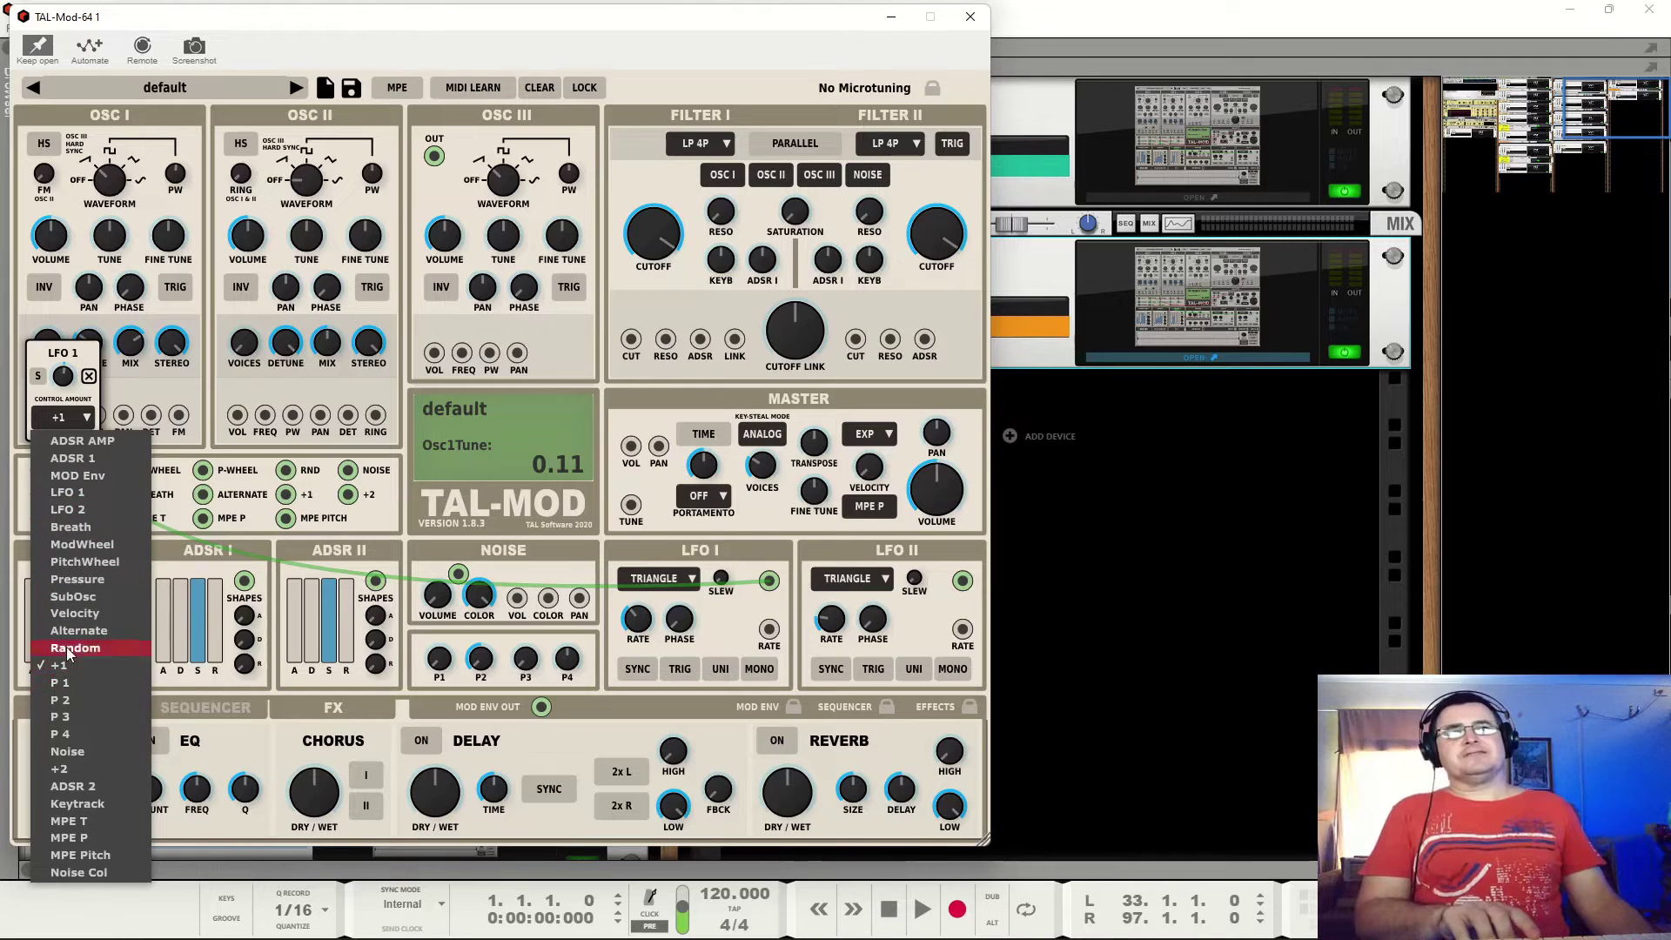
{"action": "left_click", "coordinate": [95, 546]}
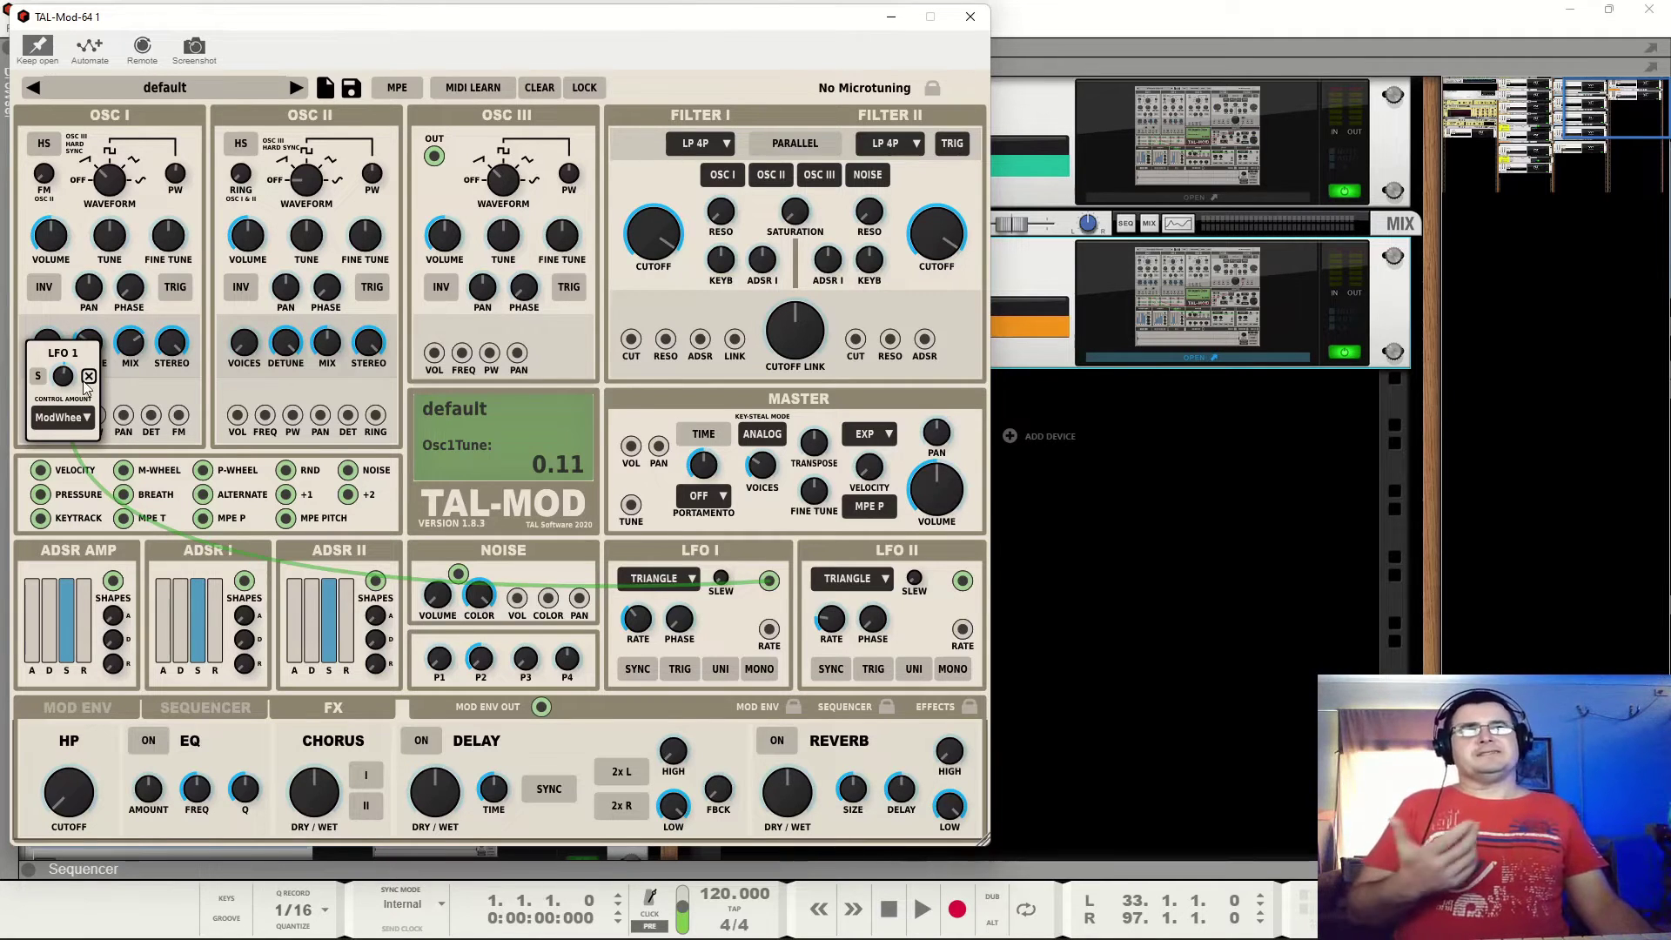
{"action": "left_click_drag", "start_coordinate": [73, 376], "coordinate": [80, 372]}
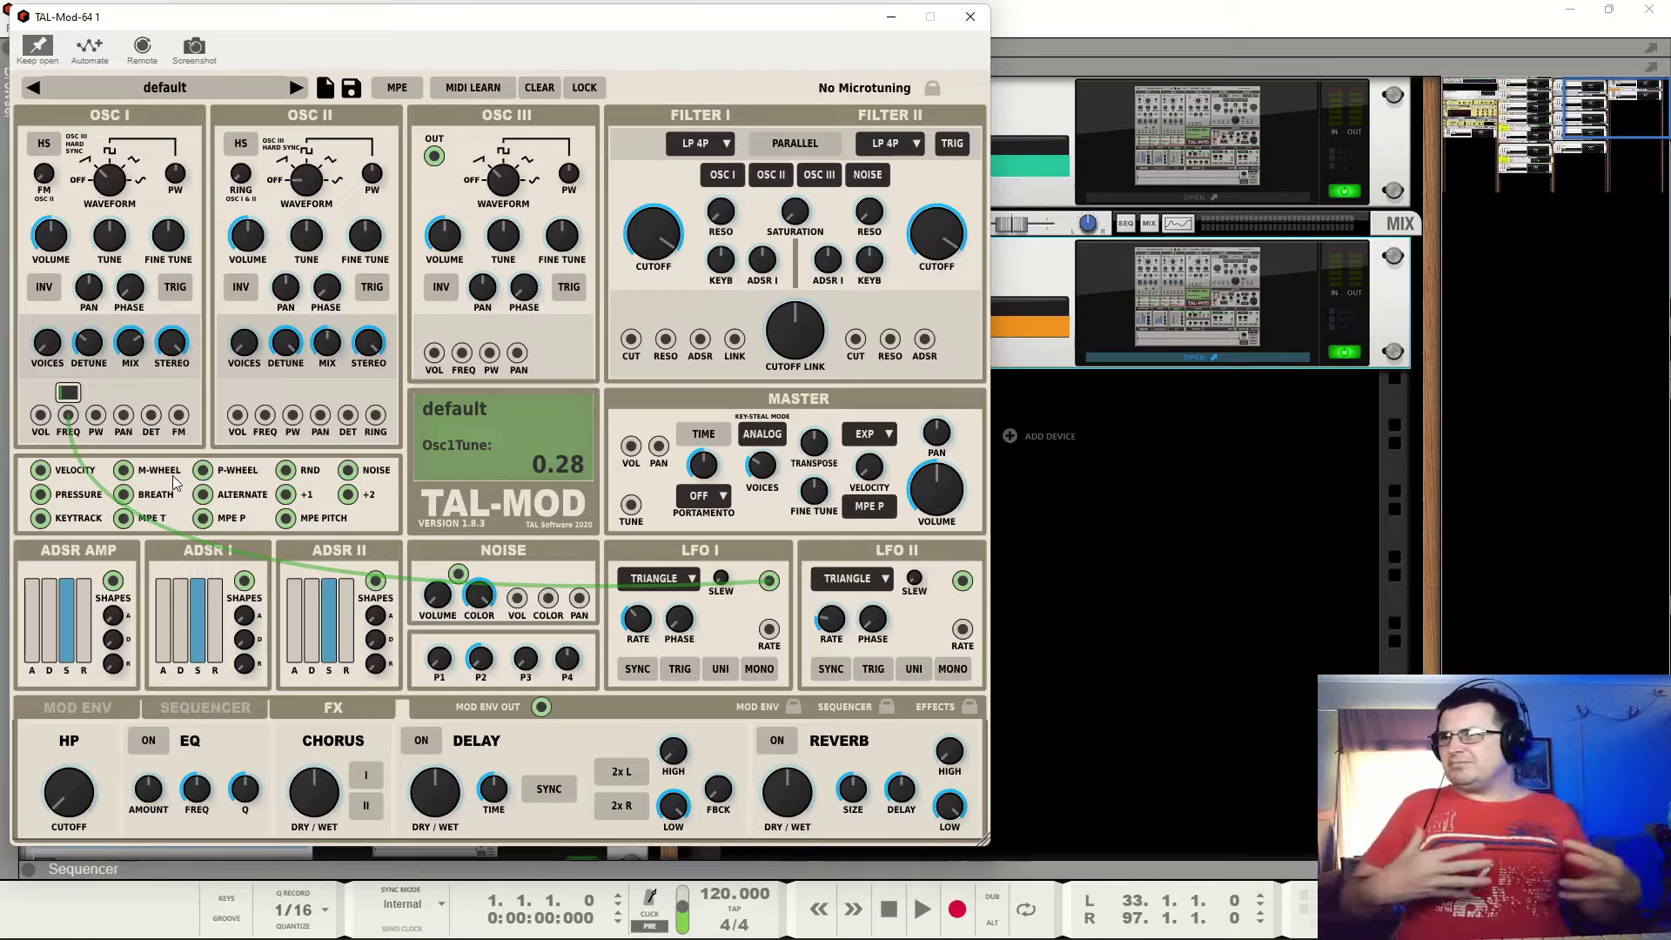
Replace the frequency connection with one from LFO I to OSC I's FM, with an amount of 0.16.
{"action": "left_click", "coordinate": [68, 395]}
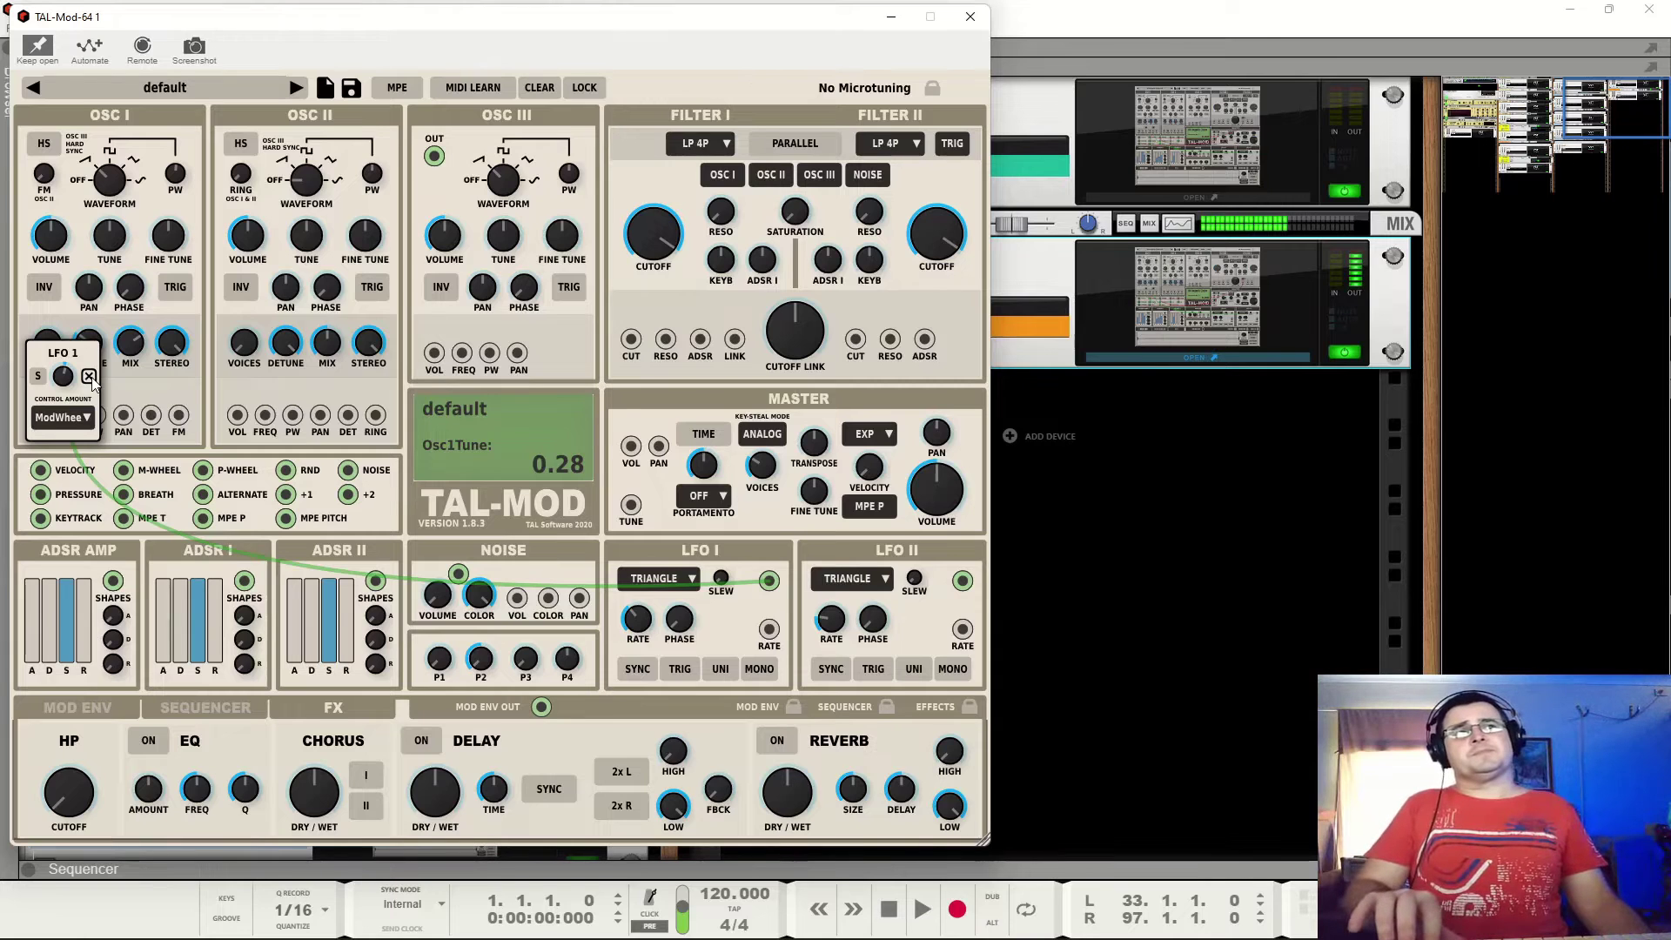
{"action": "left_click", "coordinate": [90, 377]}
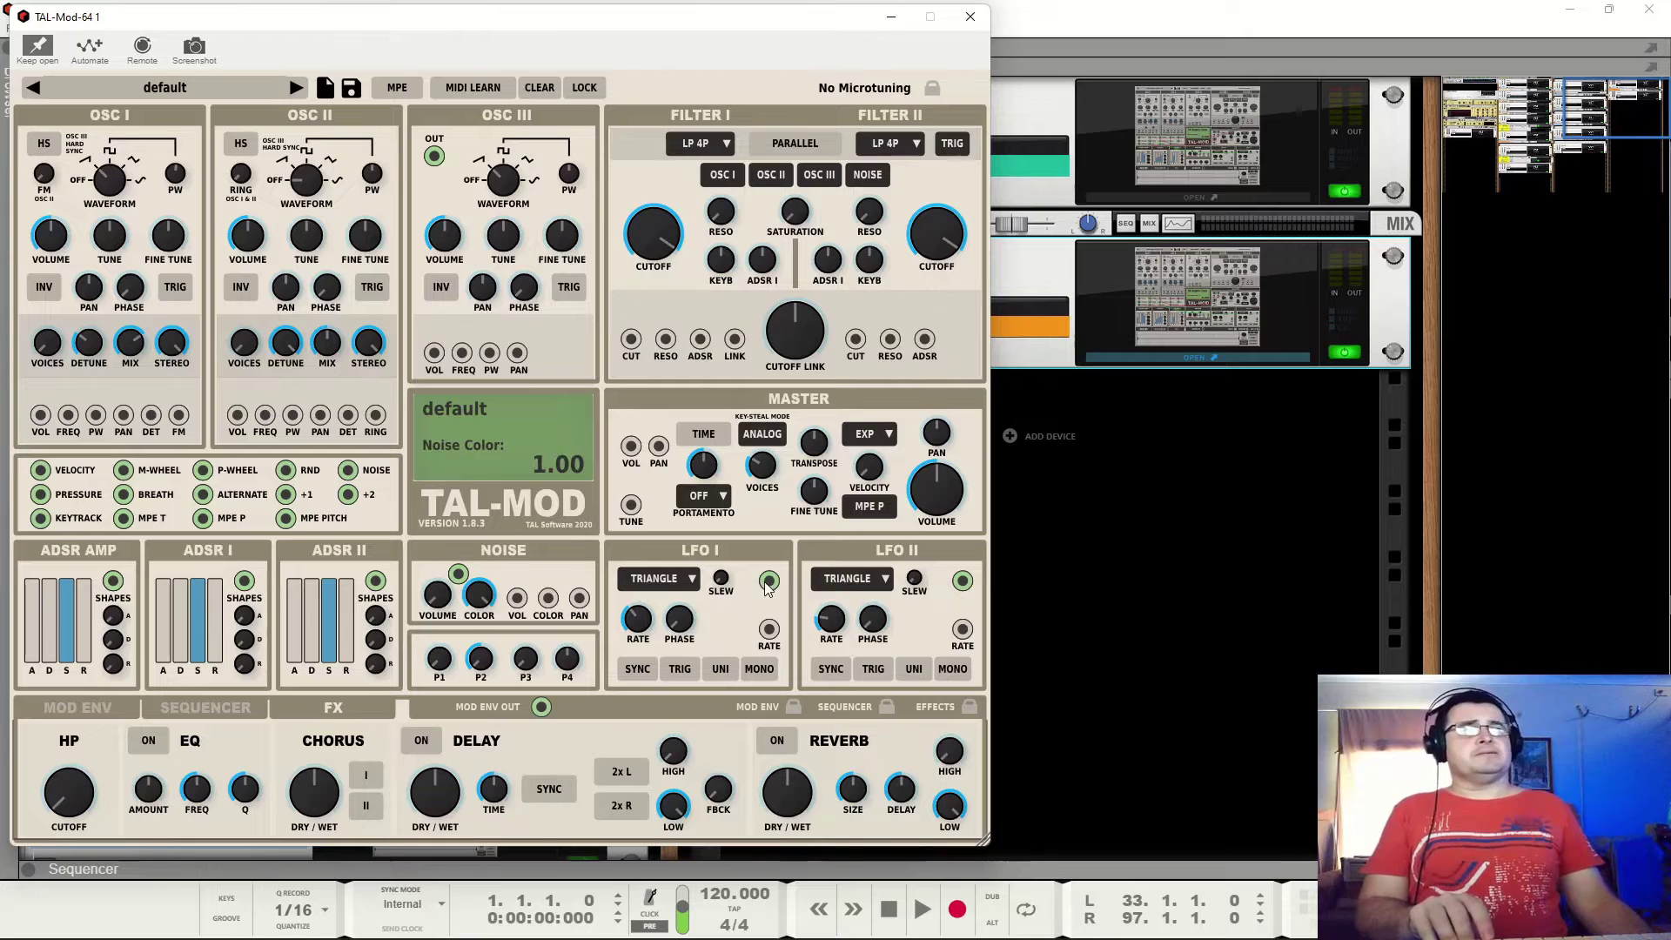
{"action": "left_click_drag", "start_coordinate": [769, 581], "coordinate": [181, 424]}
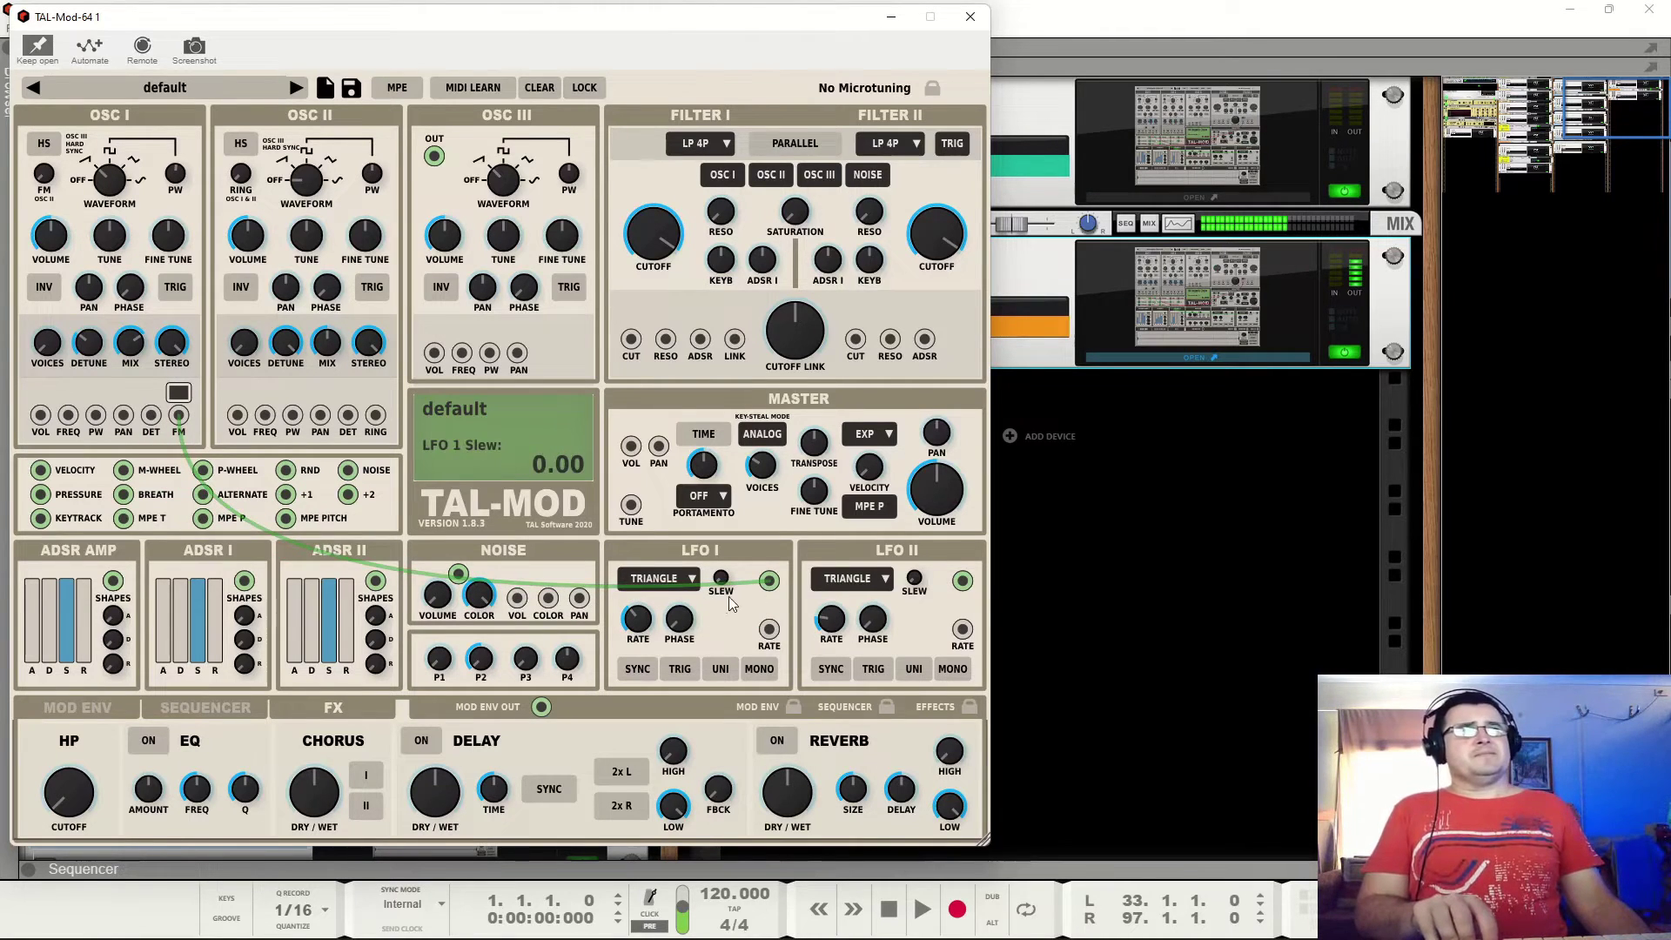
{"action": "left_click", "coordinate": [183, 395]}
{"action": "left_click_drag", "start_coordinate": [186, 387], "coordinate": [196, 362]}
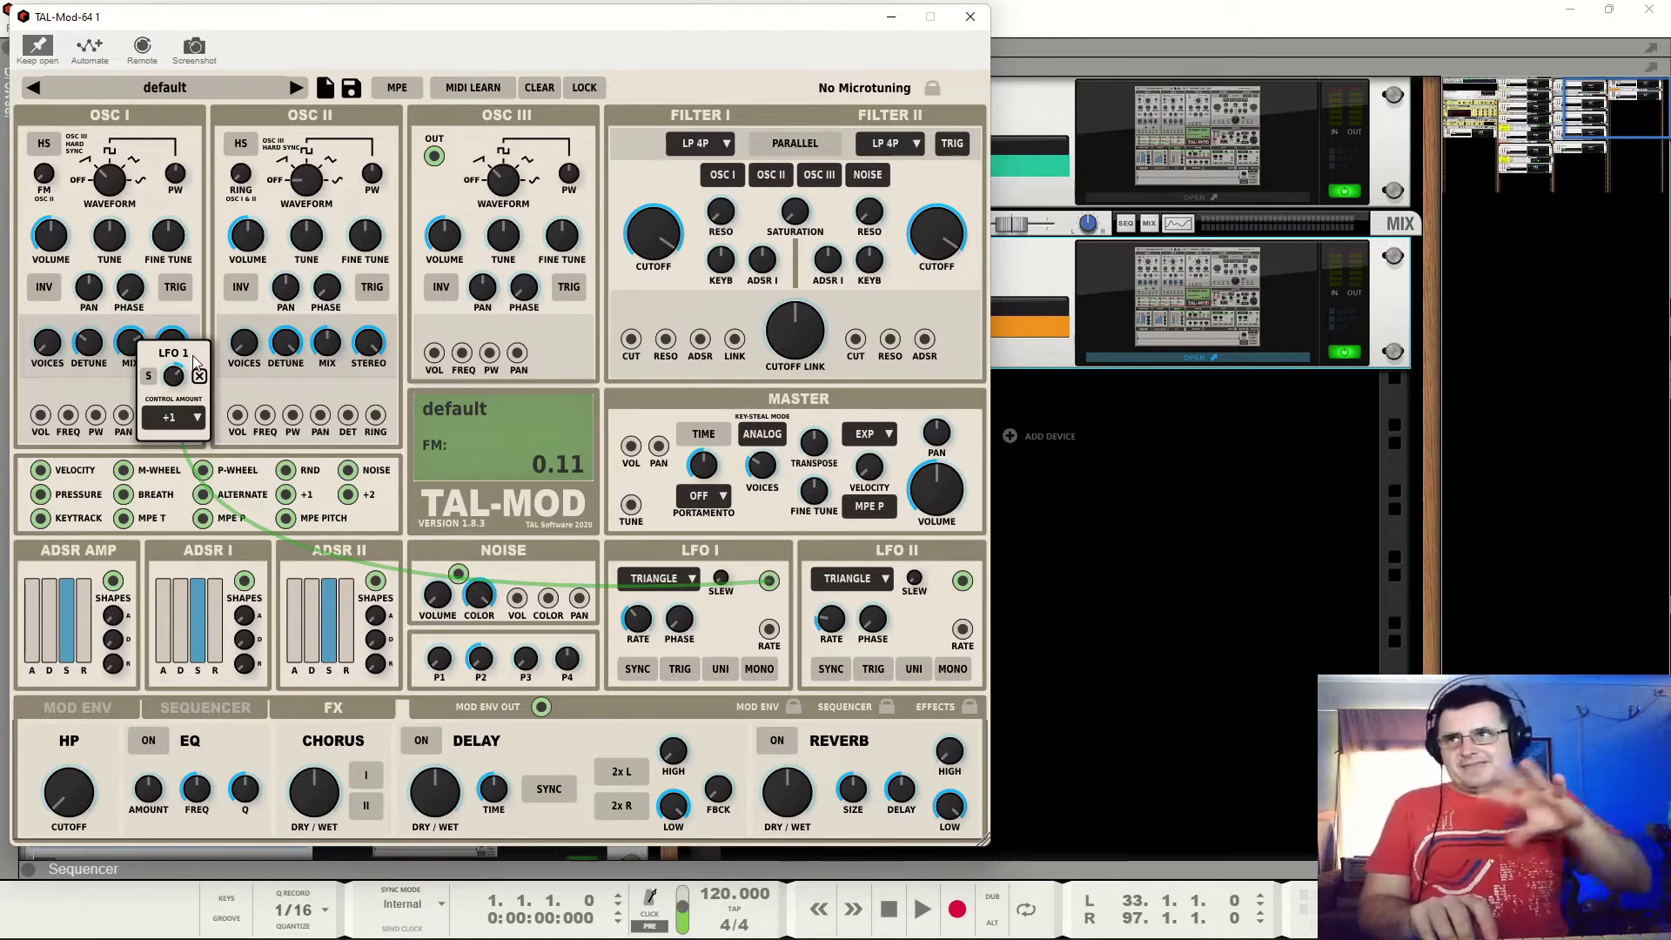
{"action": "left_click_drag", "start_coordinate": [180, 375], "coordinate": [182, 366]}
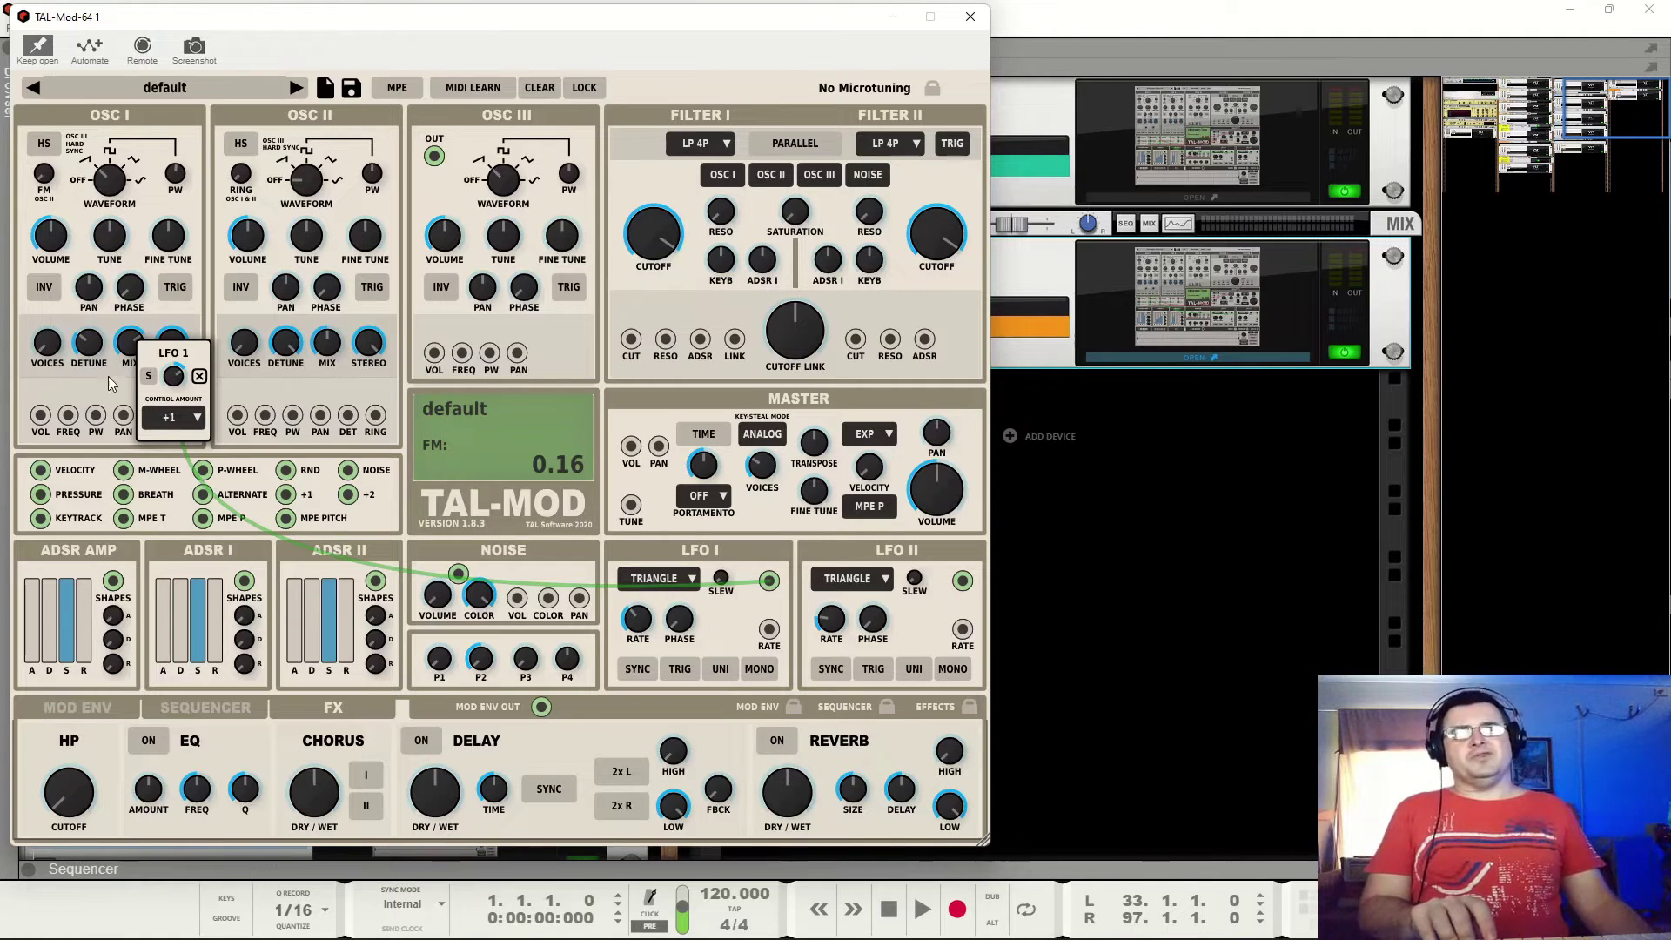
{"action": "left_click", "coordinate": [107, 383]}
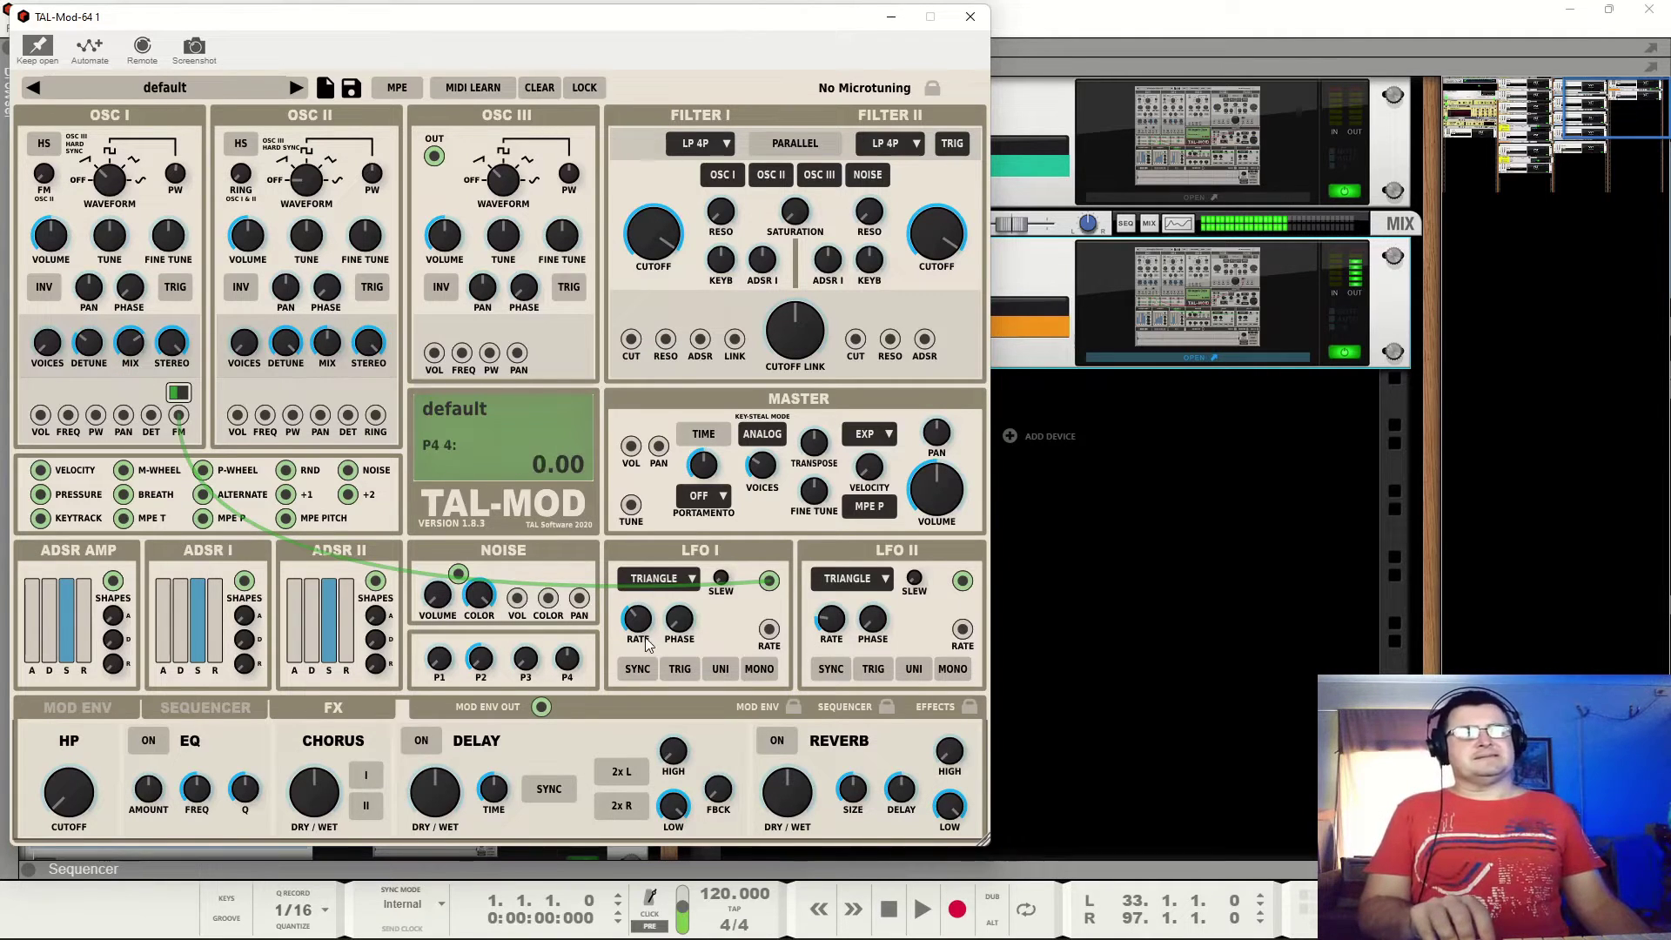
Try LFO I rates of 0.02 Hz and 23.50 Hz on the FM modulation, and reset the rate to its default.
{"action": "mouse_move", "coordinate": [644, 642]}
{"action": "left_mouse_down"}
{"action": "mouse_move", "coordinate": [645, 670]}
{"action": "mouse_move", "coordinate": [642, 644]}
{"action": "mouse_move", "coordinate": [618, 645]}
{"action": "left_mouse_up"}
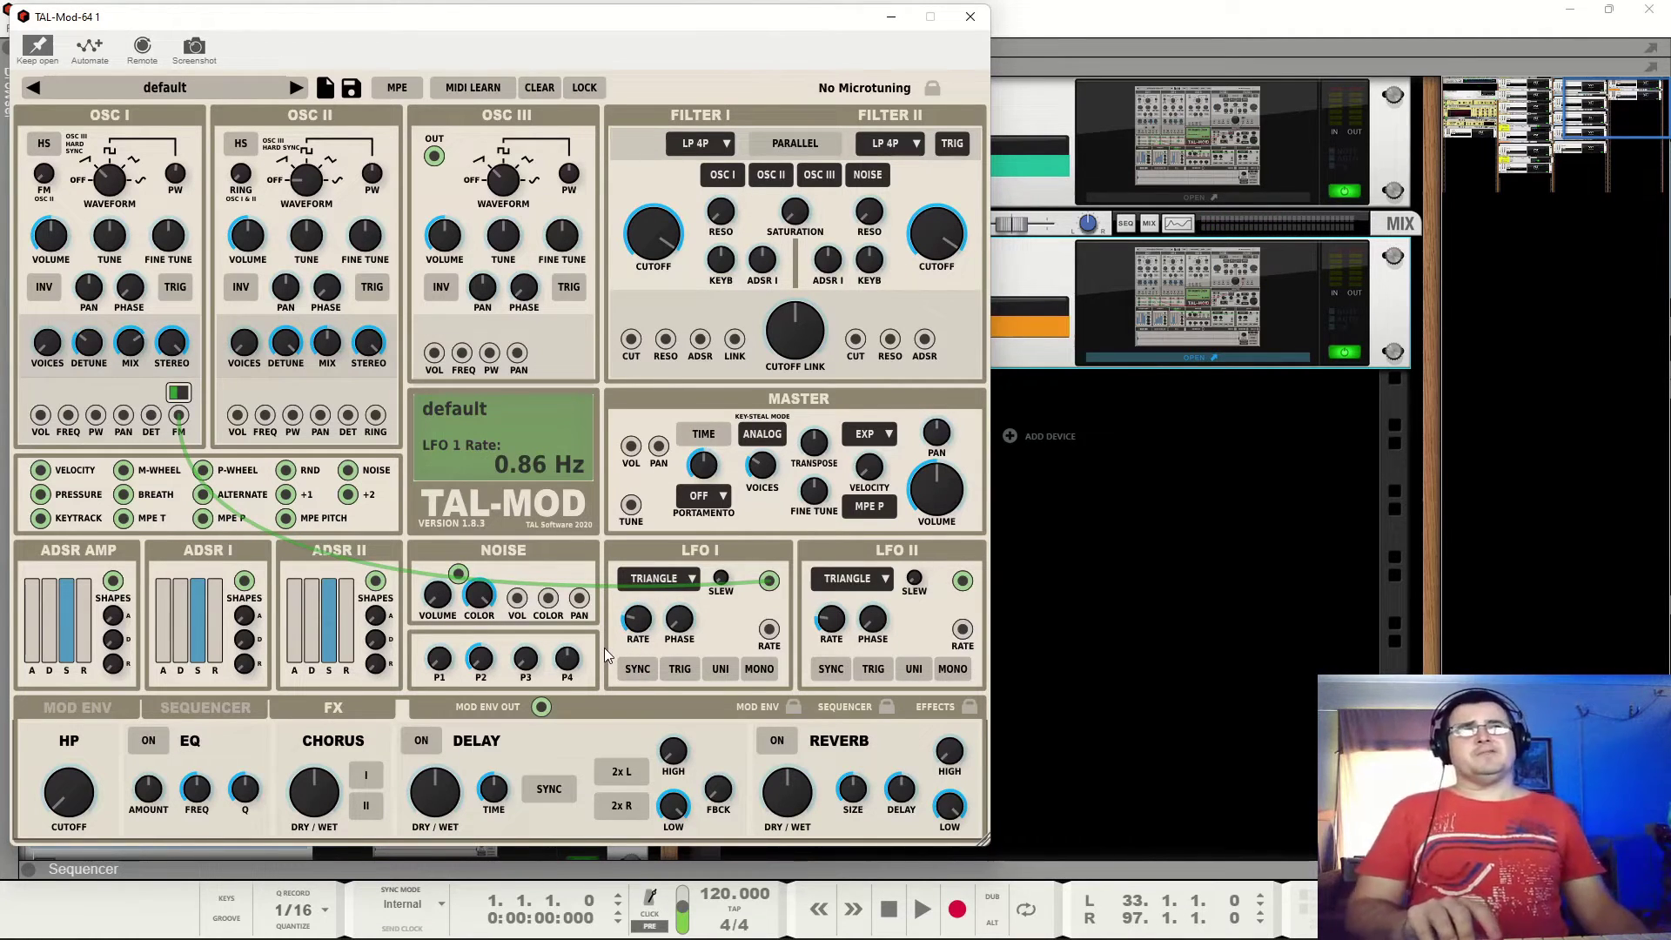
{"action": "left_click_drag", "start_coordinate": [630, 634], "coordinate": [653, 644]}
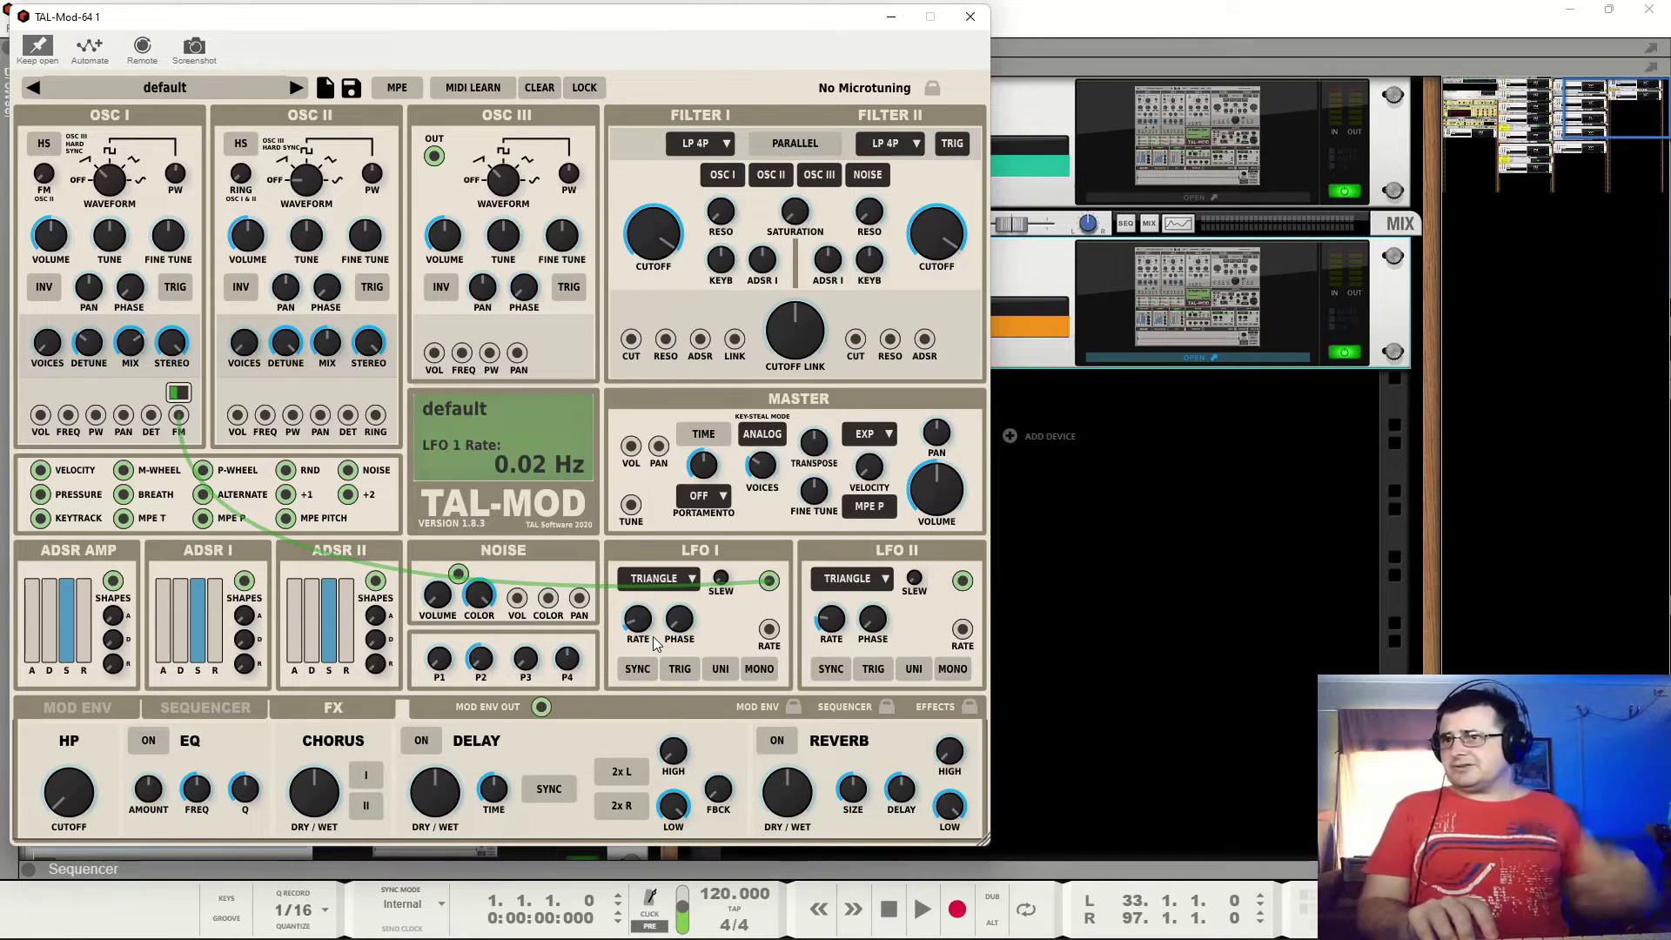
{"action": "left_click_drag", "start_coordinate": [656, 644], "coordinate": [652, 554]}
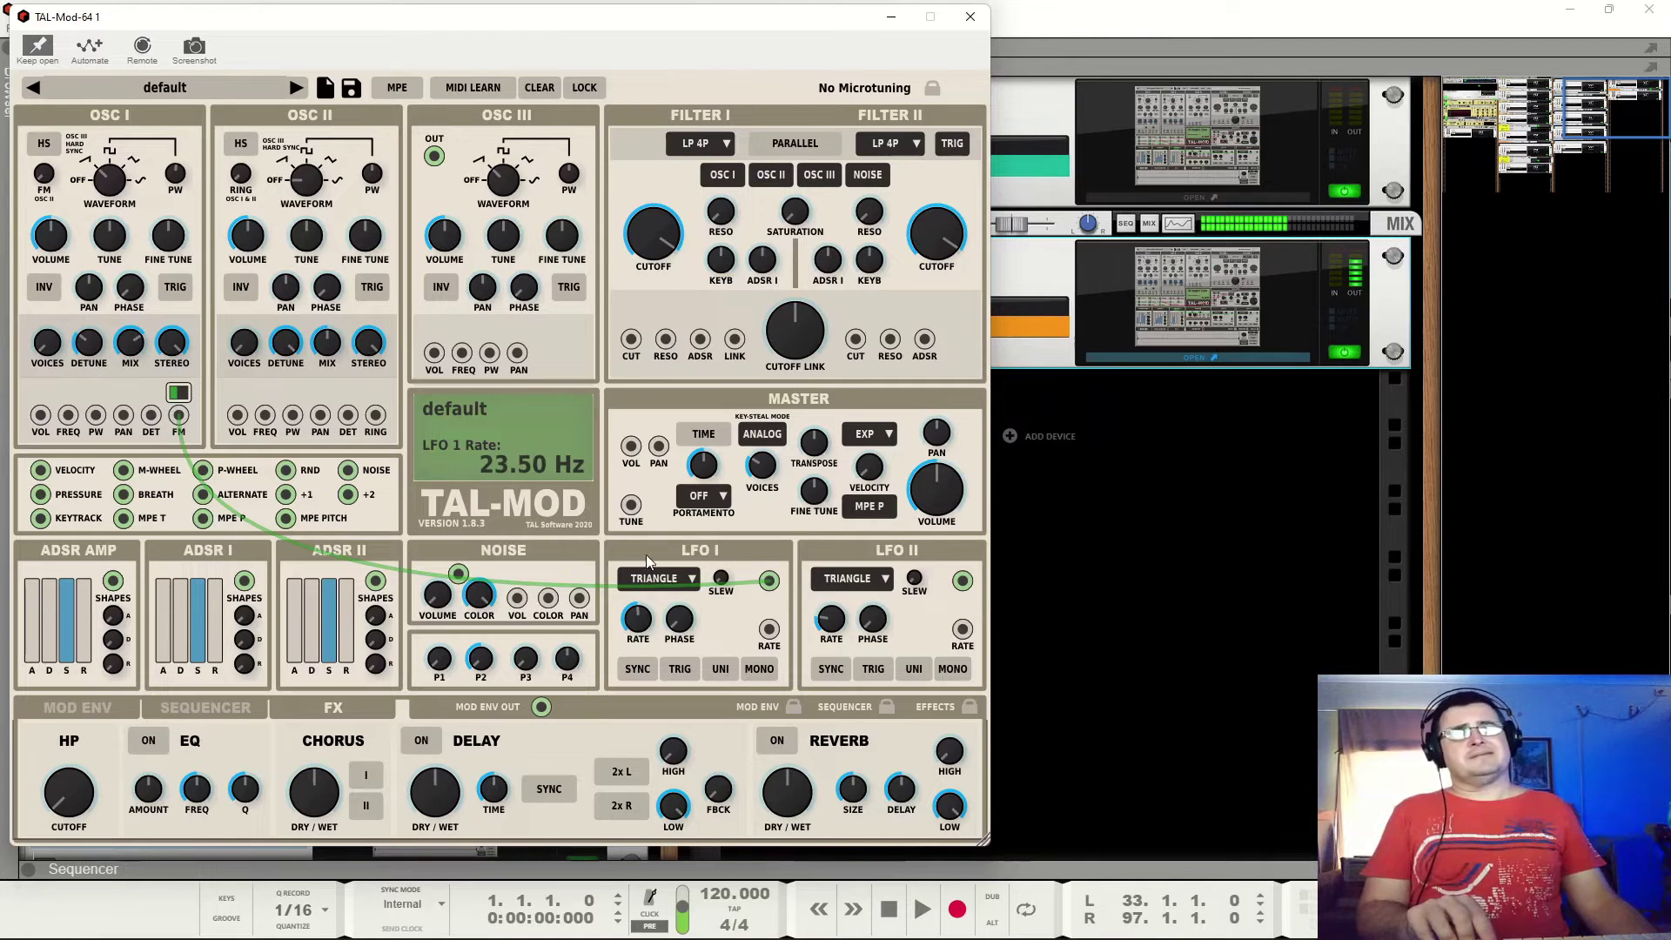
{"action": "double_click", "coordinate": [639, 617]}
Replace the FM connection with one from LFO I to OSC I's detune, raise its amount and set 3 unison voices.
{"action": "mouse_move", "coordinate": [181, 420]}
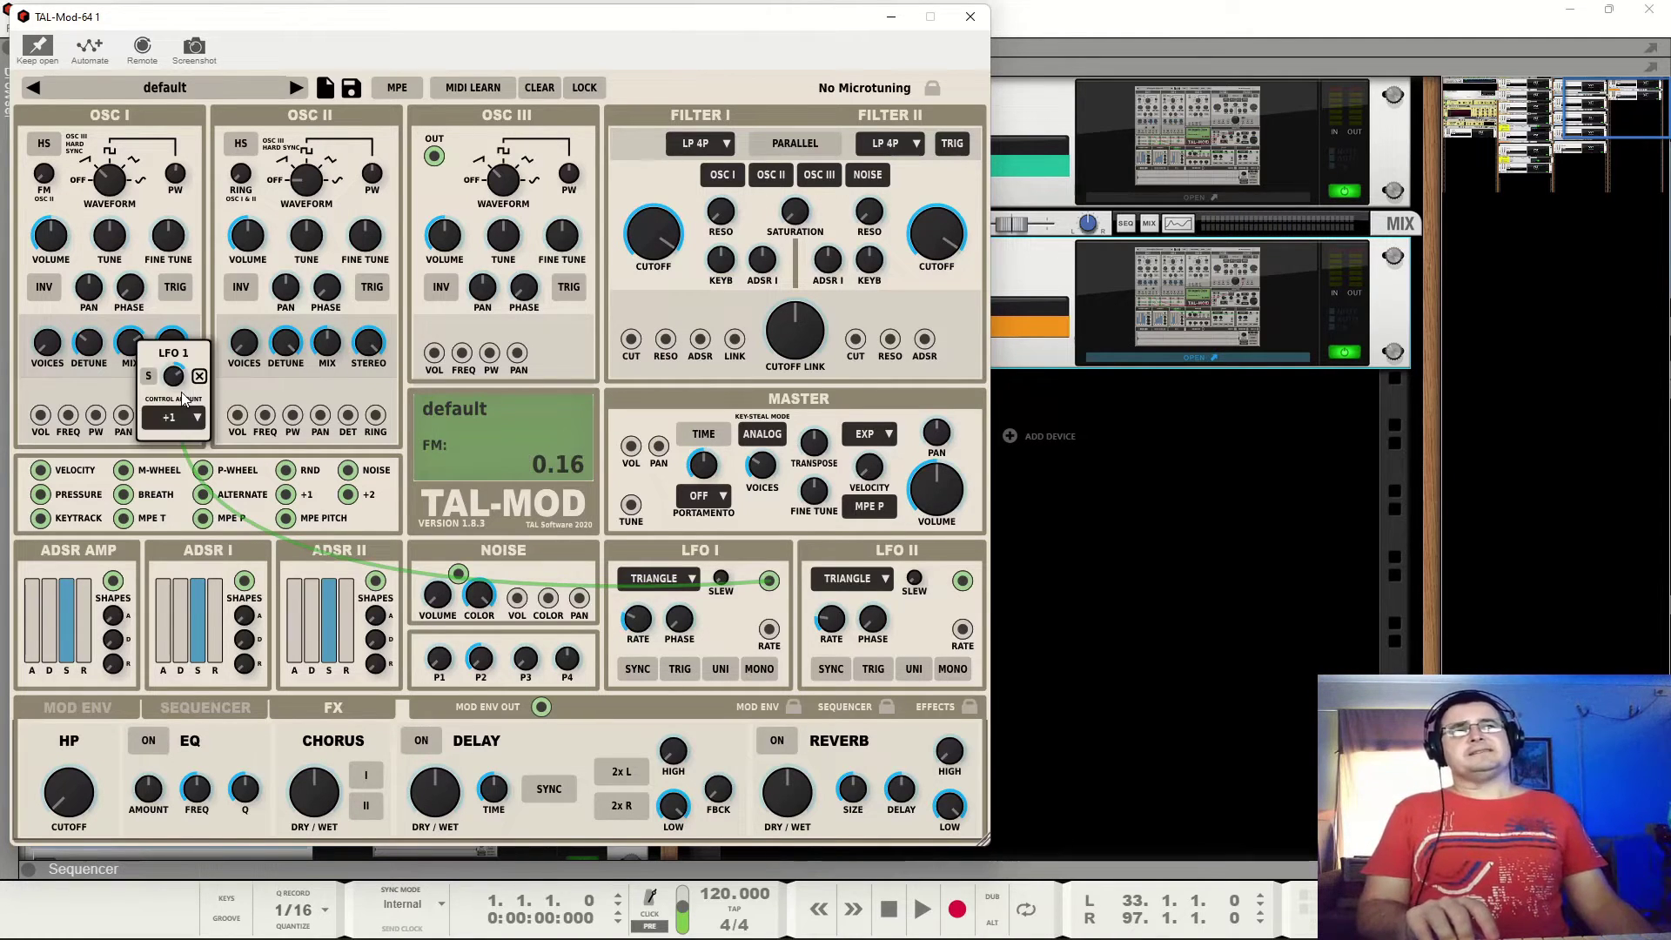
{"action": "left_click", "coordinate": [199, 377]}
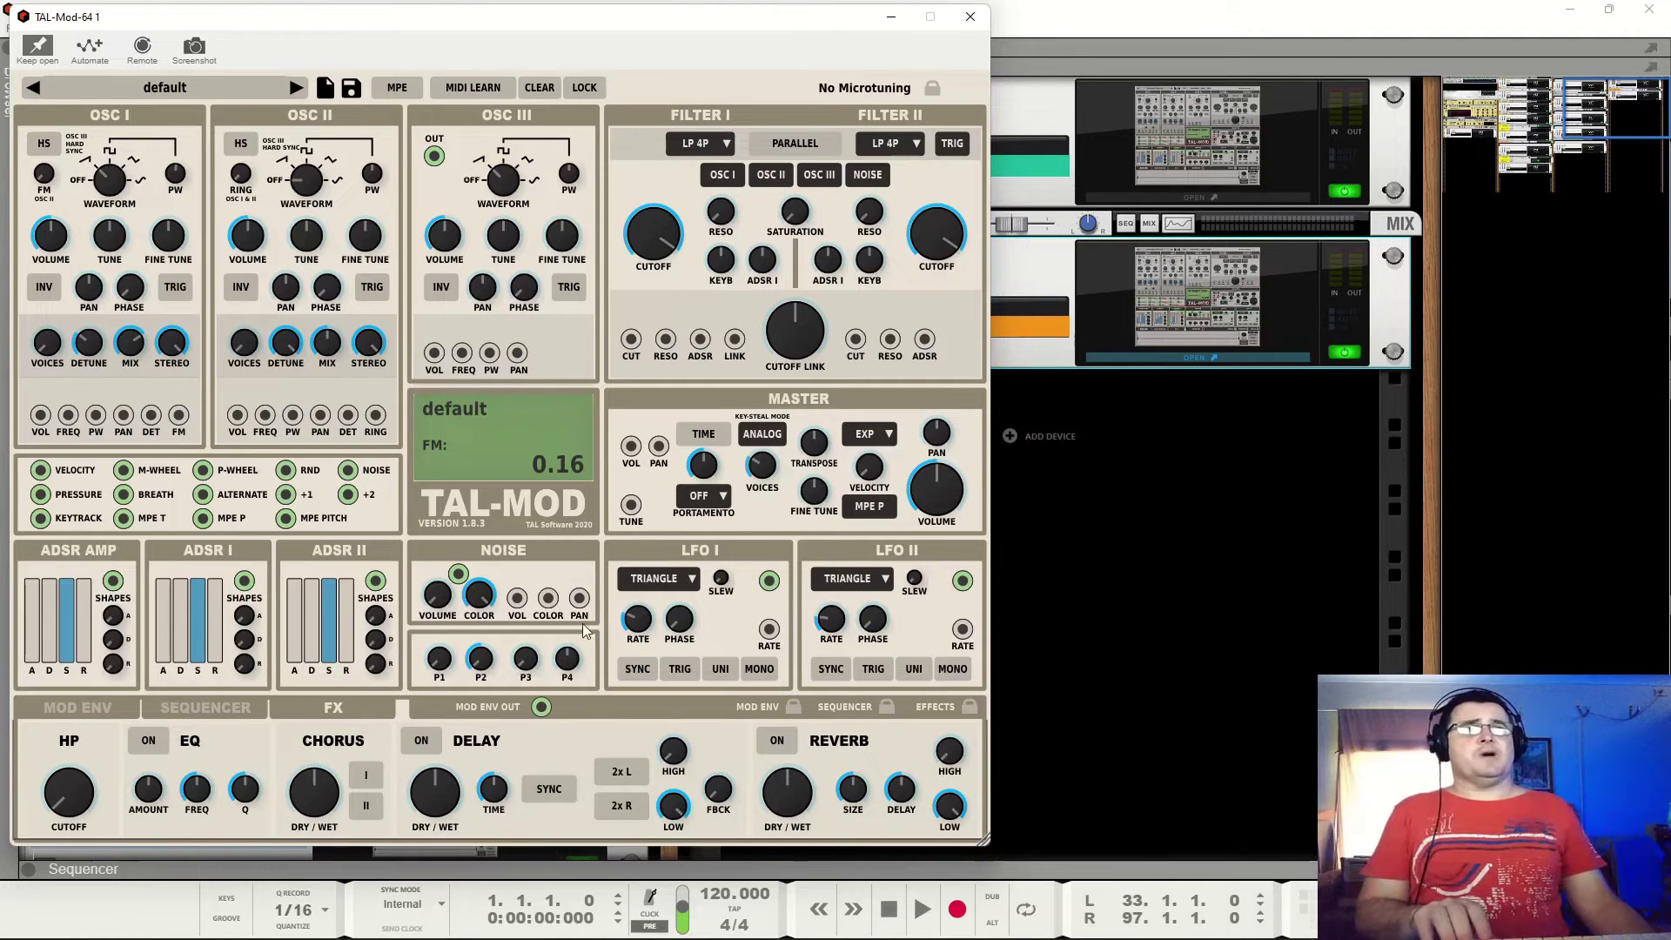
{"action": "left_click_drag", "start_coordinate": [769, 581], "coordinate": [151, 417]}
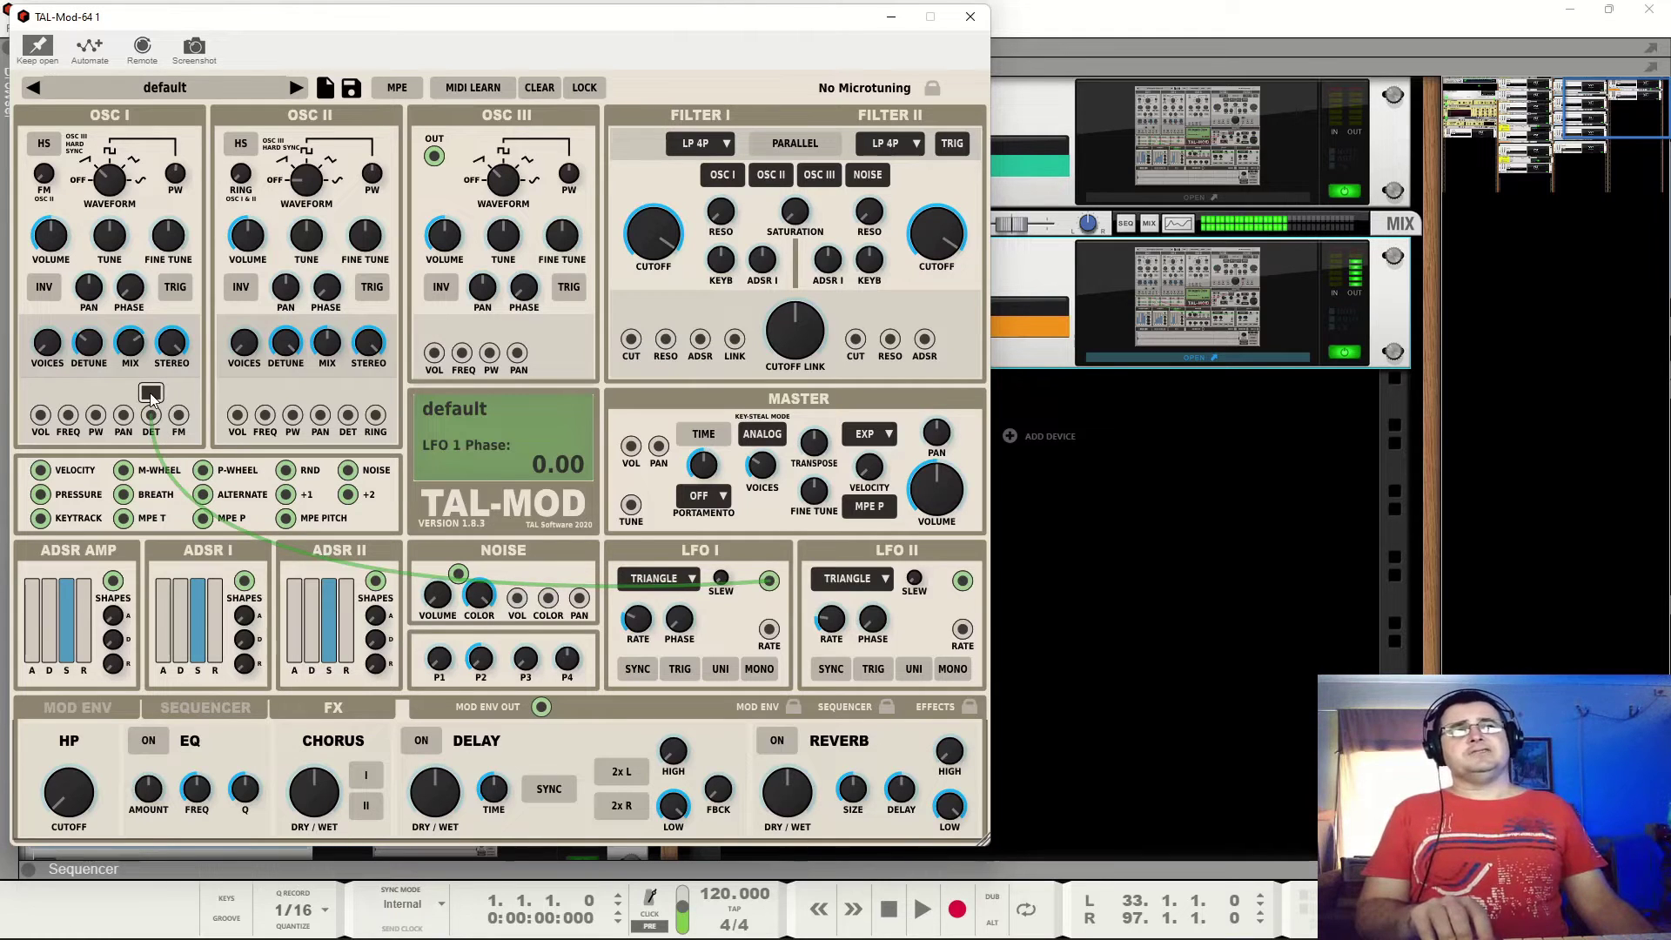
{"action": "left_click", "coordinate": [150, 393]}
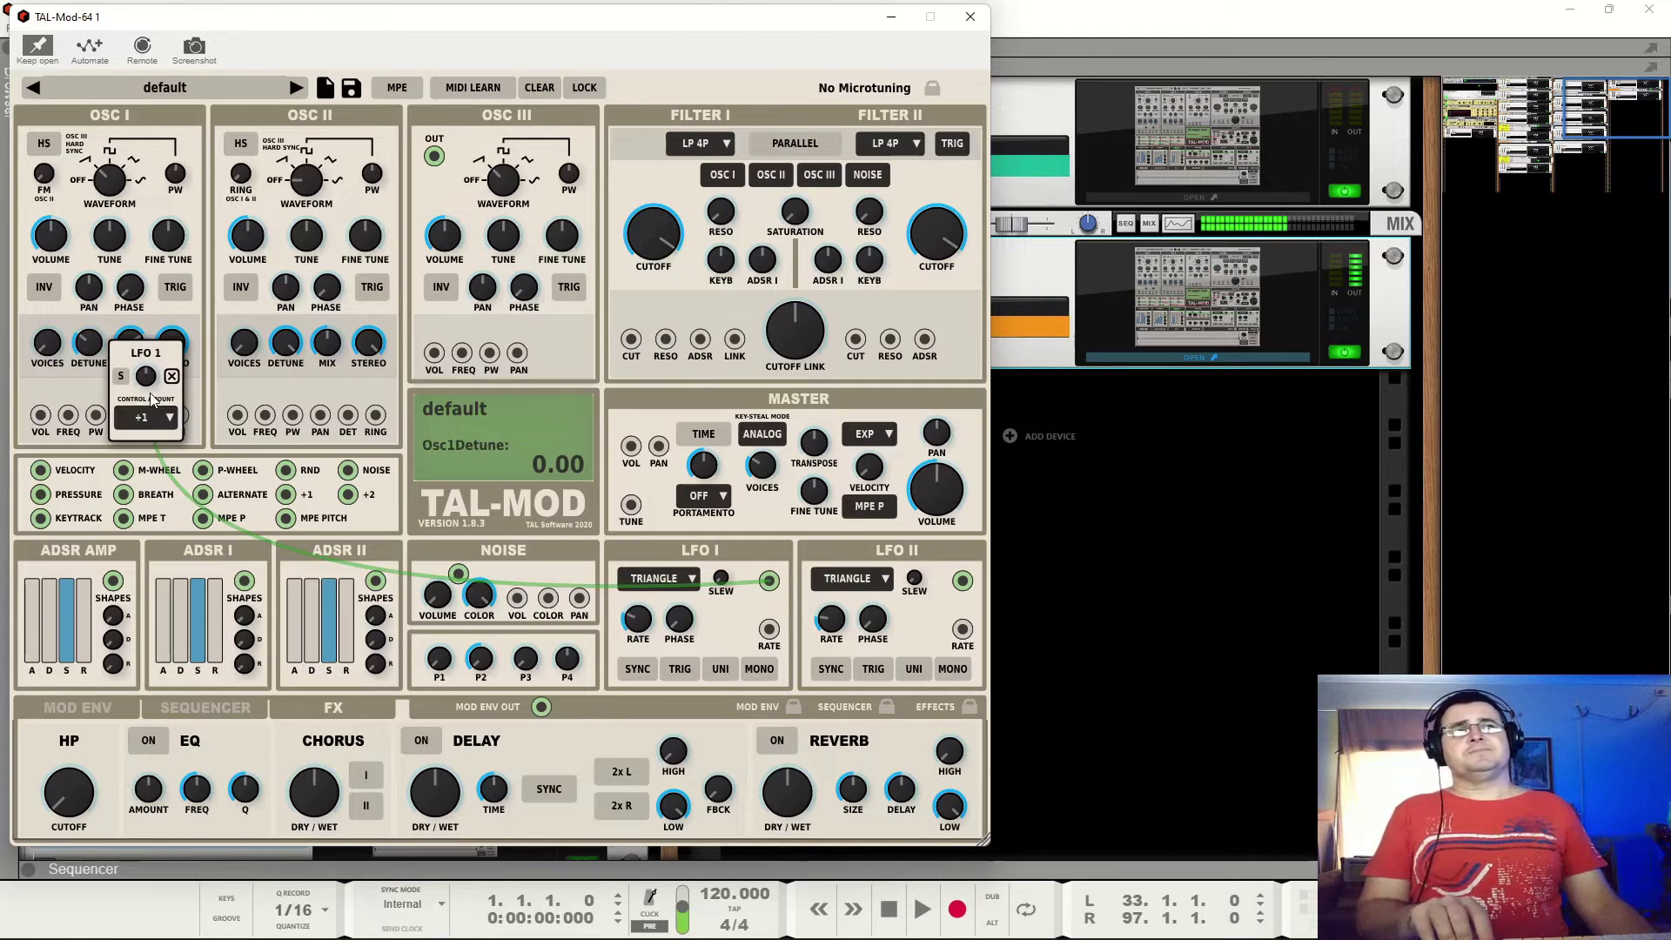
{"action": "left_click", "coordinate": [195, 360]}
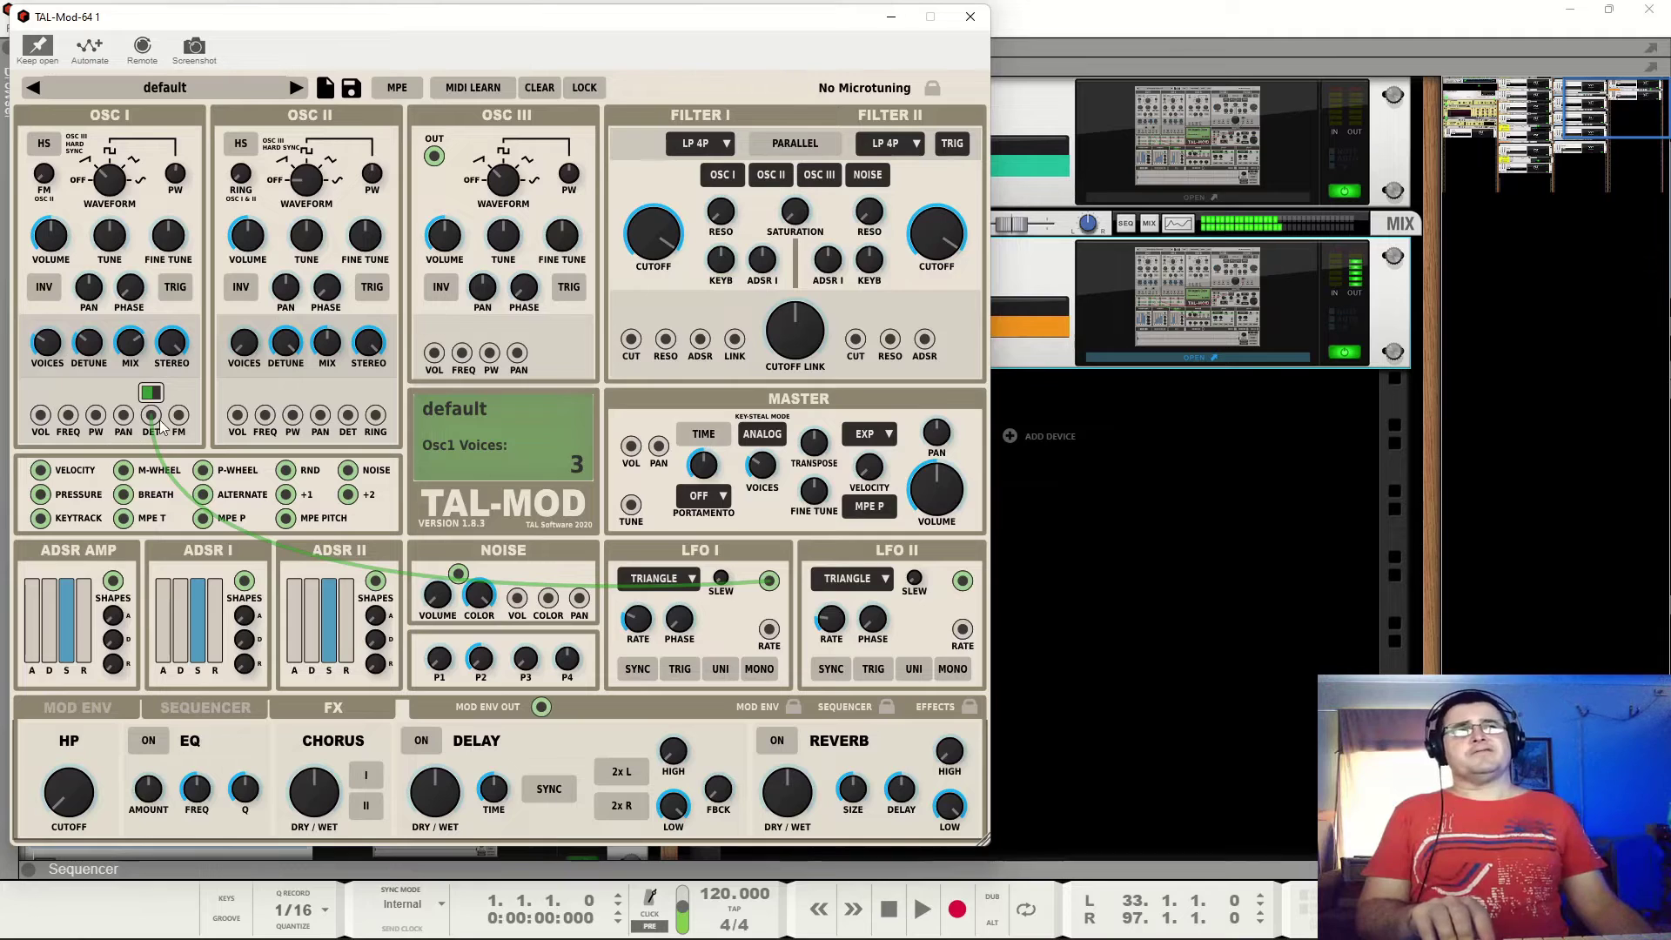
Vary OSC I's detune to compare the modulated unison sound, and remove the LFO I detune connection.
{"action": "left_click_drag", "start_coordinate": [96, 358], "coordinate": [99, 369]}
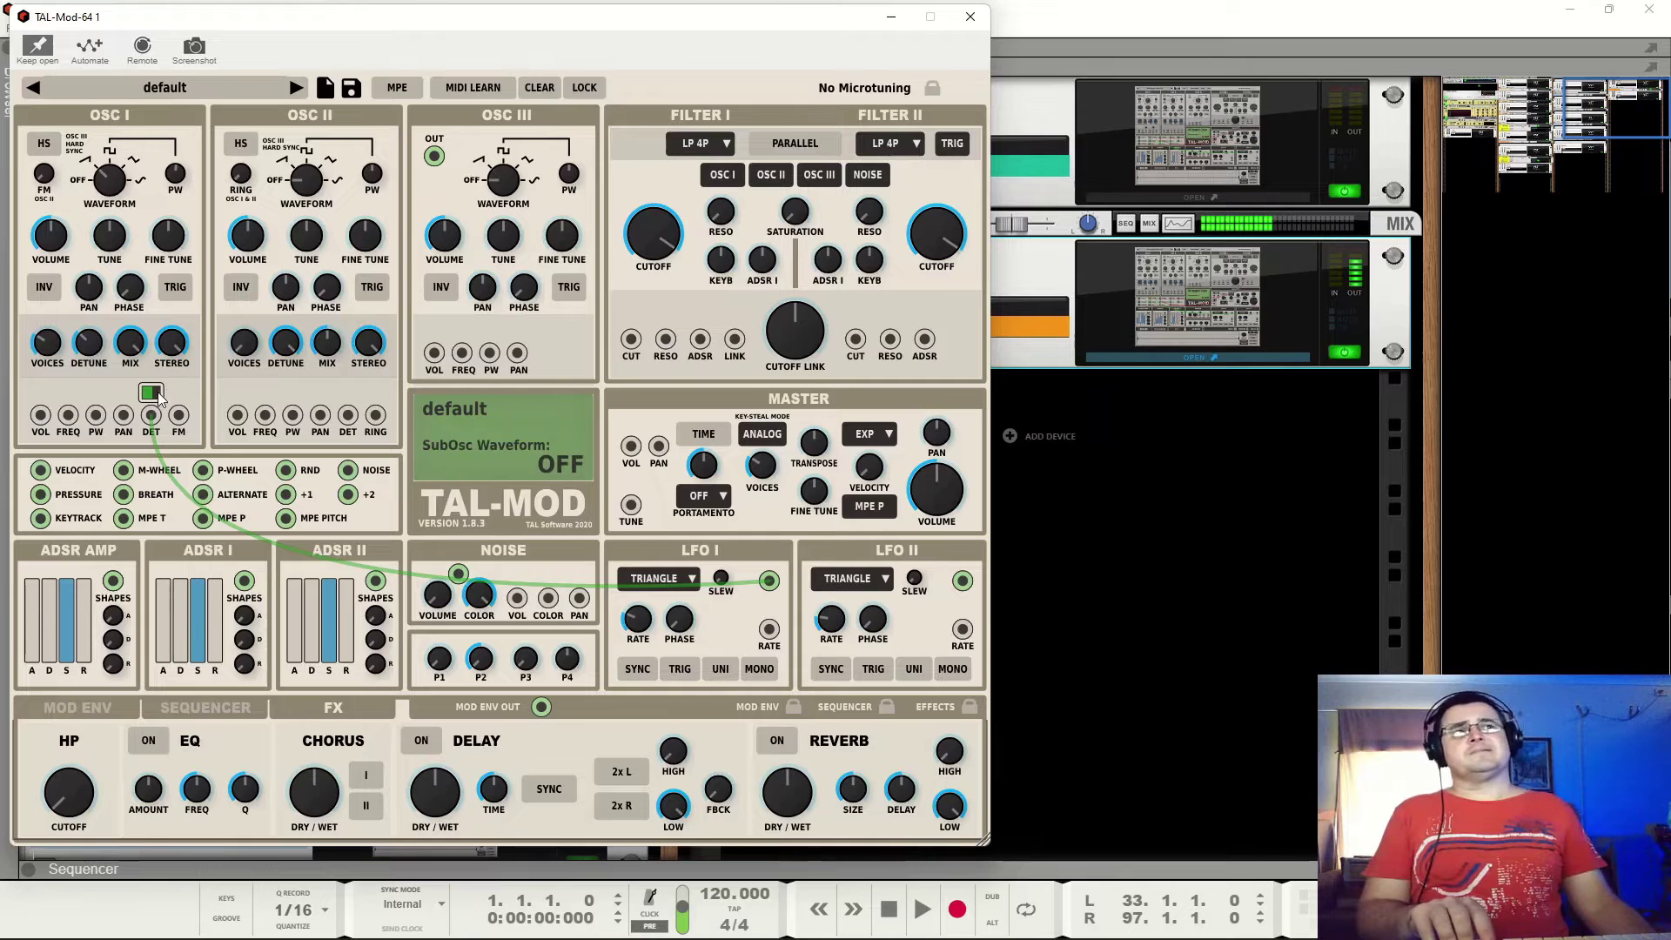
{"action": "mouse_move", "coordinate": [91, 356]}
{"action": "left_mouse_down"}
{"action": "mouse_move", "coordinate": [98, 400]}
{"action": "mouse_move", "coordinate": [122, 270]}
{"action": "mouse_move", "coordinate": [106, 359]}
{"action": "left_mouse_up"}
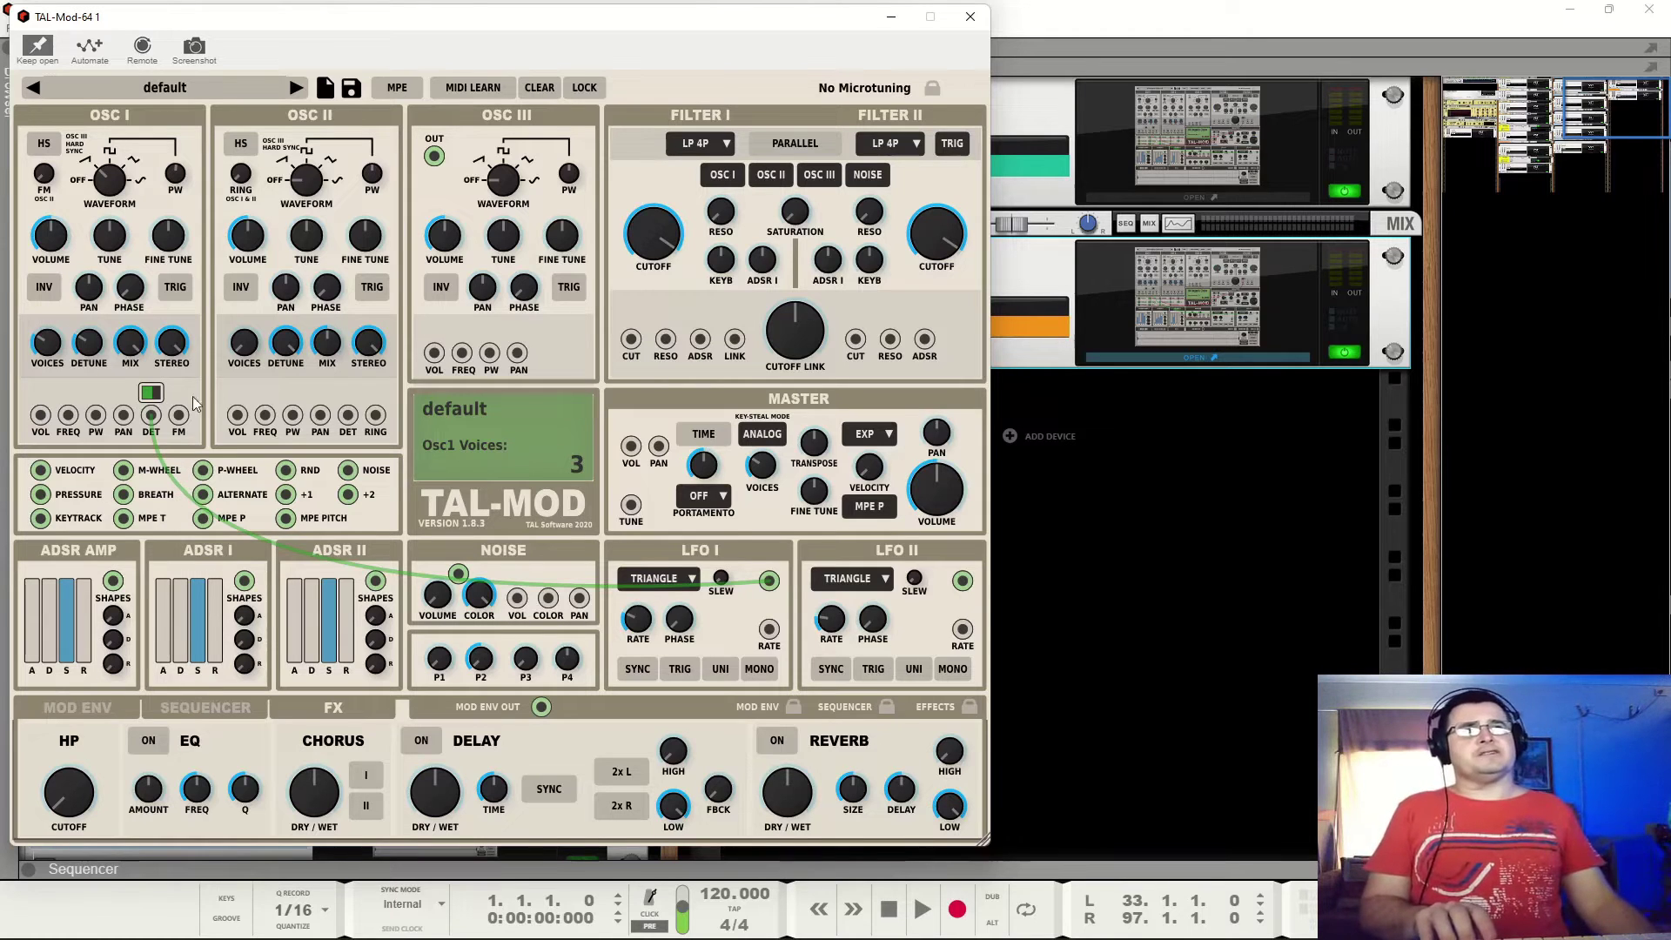
{"action": "left_click", "coordinate": [148, 409]}
{"action": "left_click", "coordinate": [172, 379]}
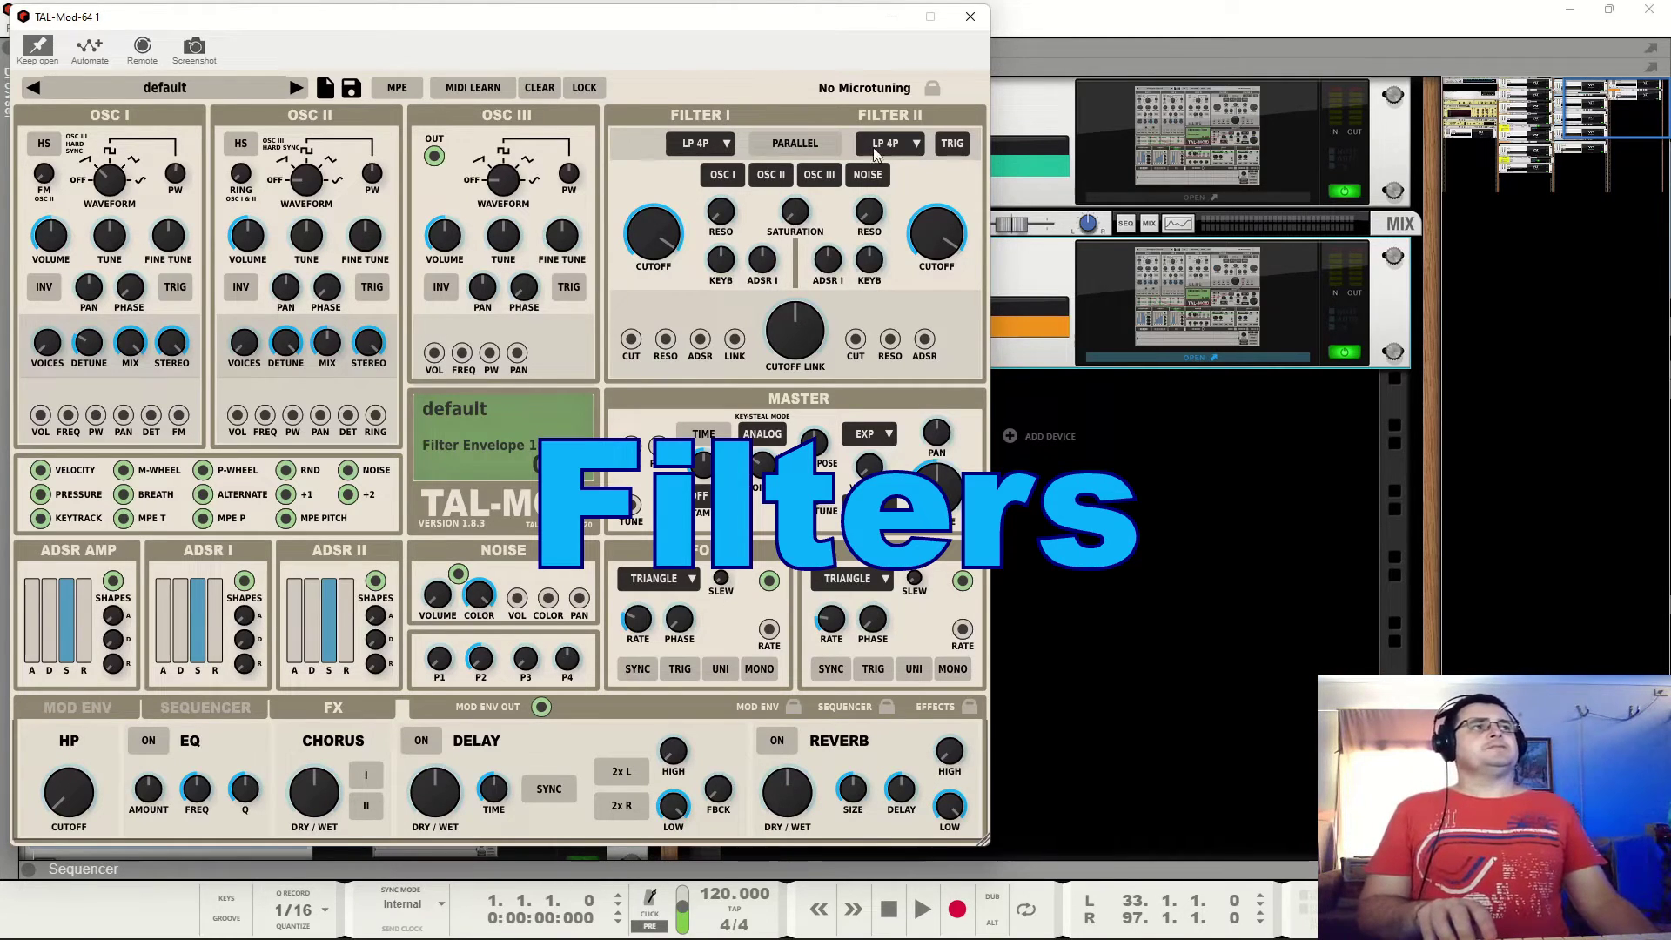
Toggle parallel filter routing on and off, and raise Filter II's cutoff to 50482.27 Hz.
{"action": "left_click", "coordinate": [808, 150]}
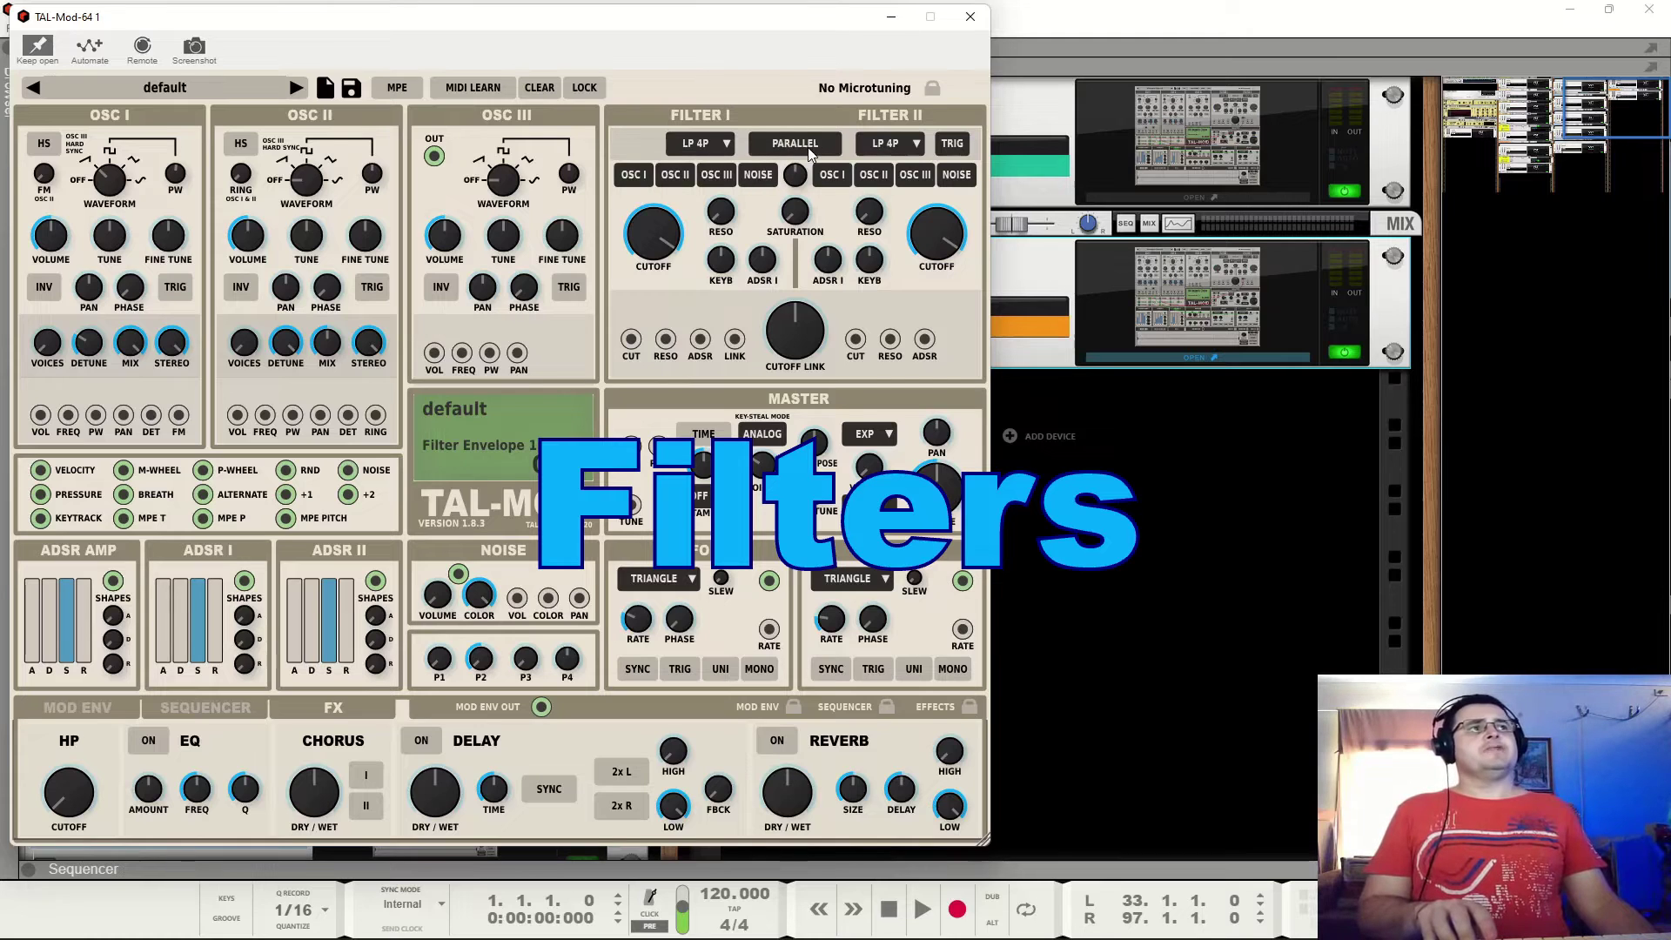
{"action": "left_click", "coordinate": [808, 145]}
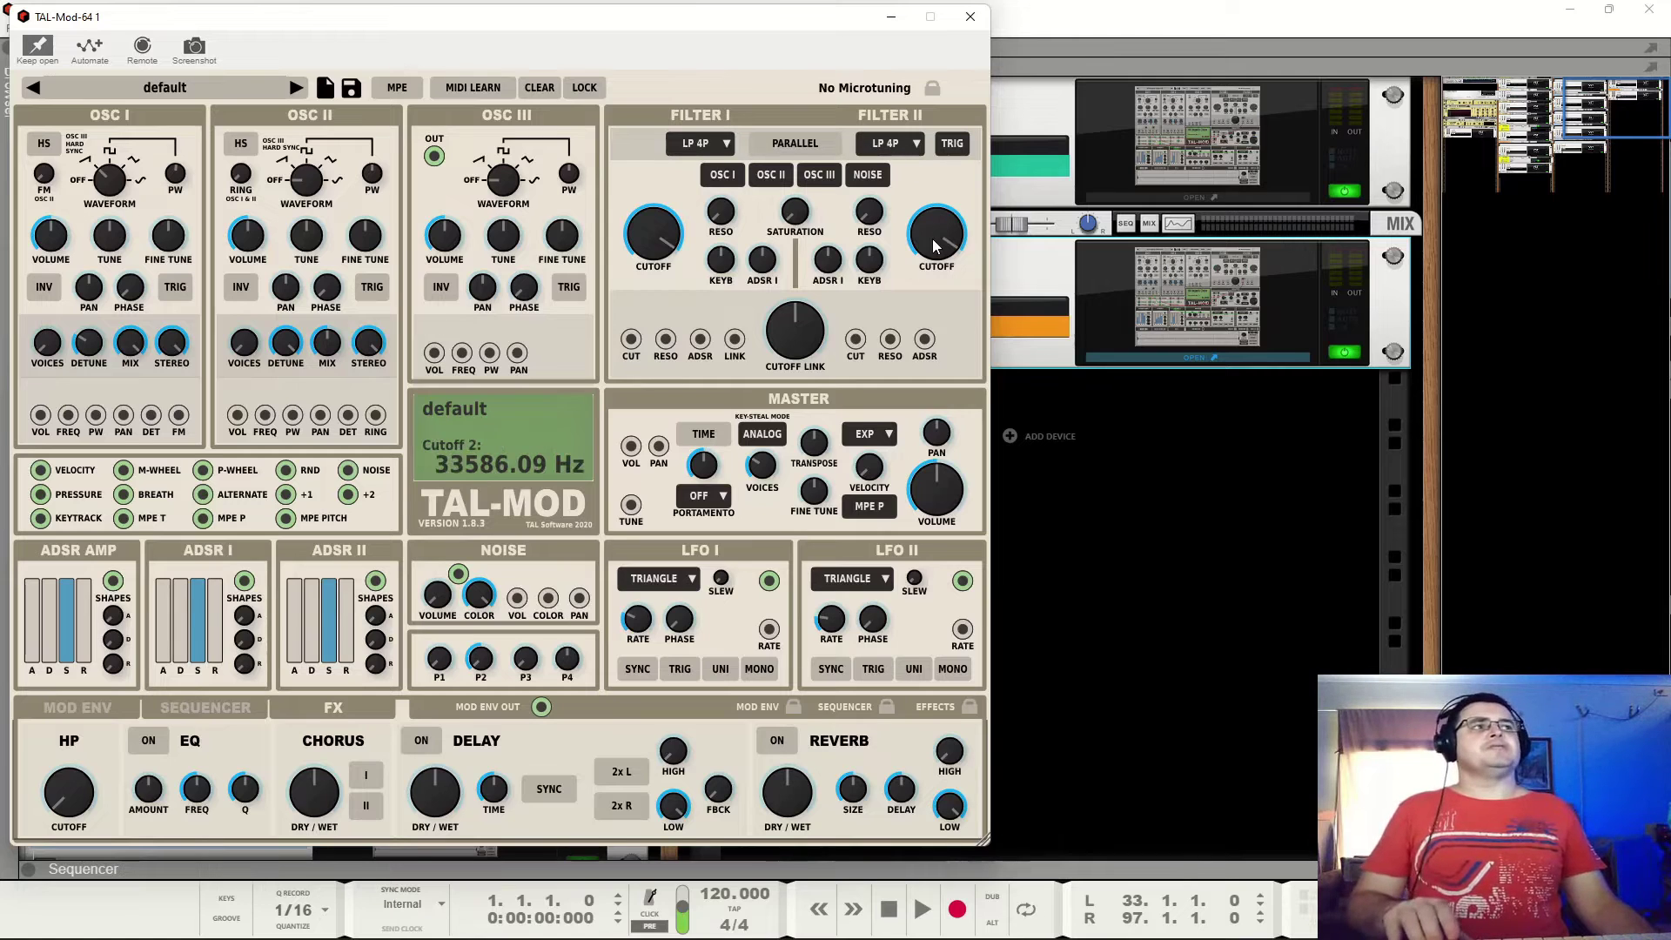
{"action": "left_click_drag", "start_coordinate": [932, 238], "coordinate": [944, 216]}
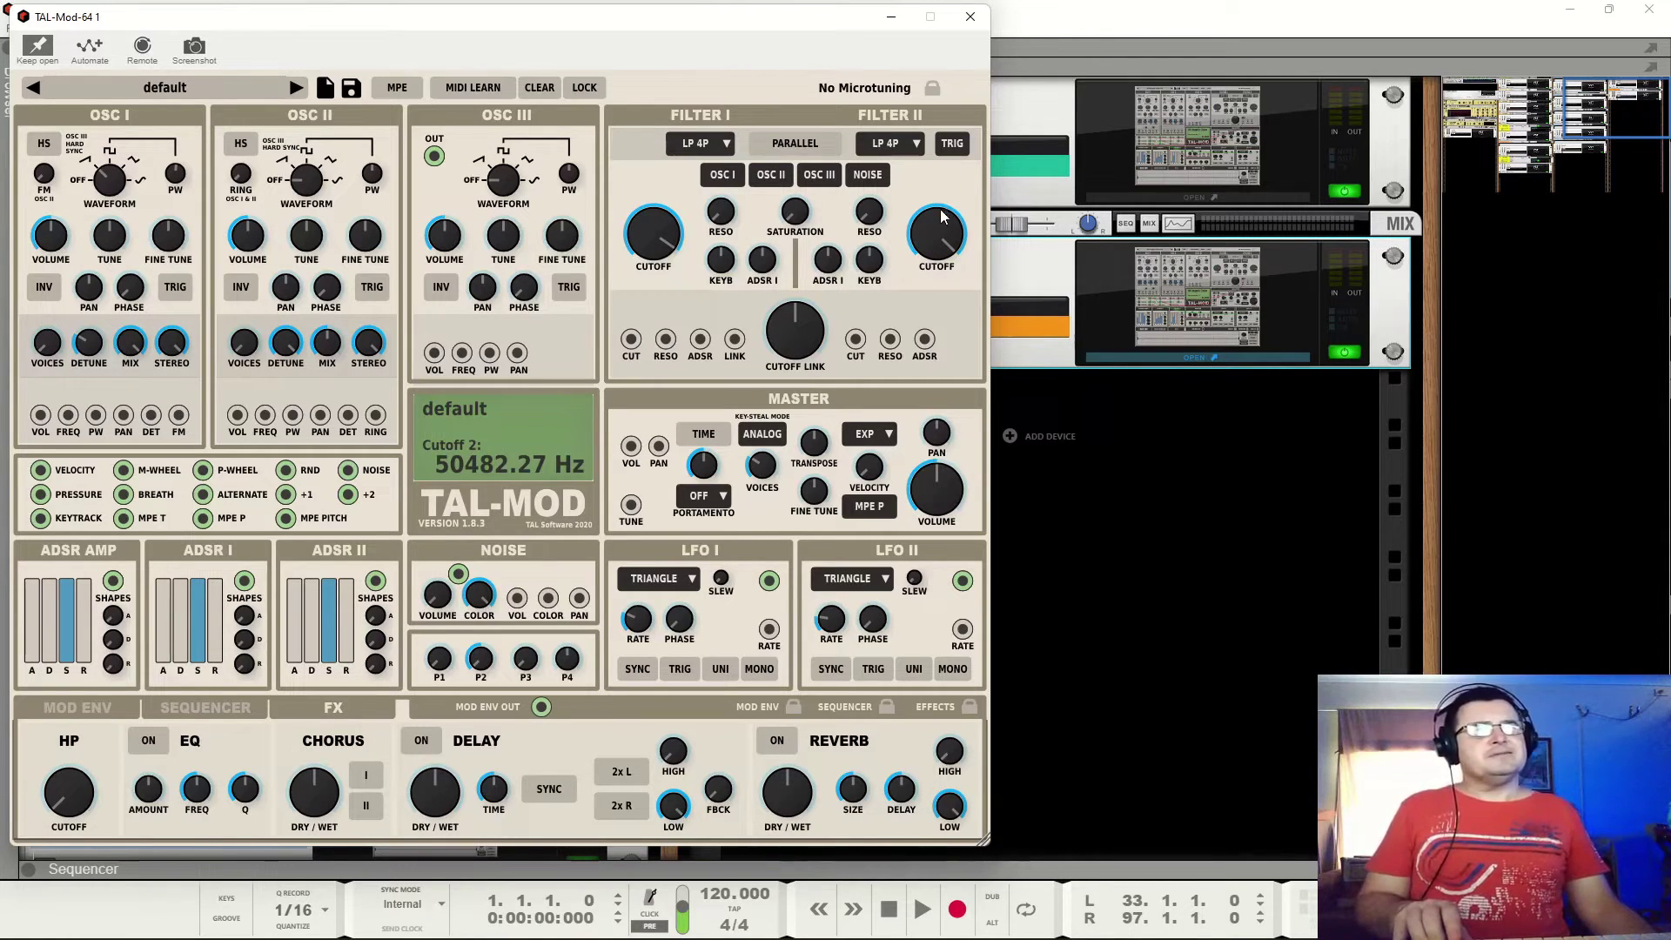
{"action": "left_click_drag", "start_coordinate": [937, 229], "coordinate": [941, 218]}
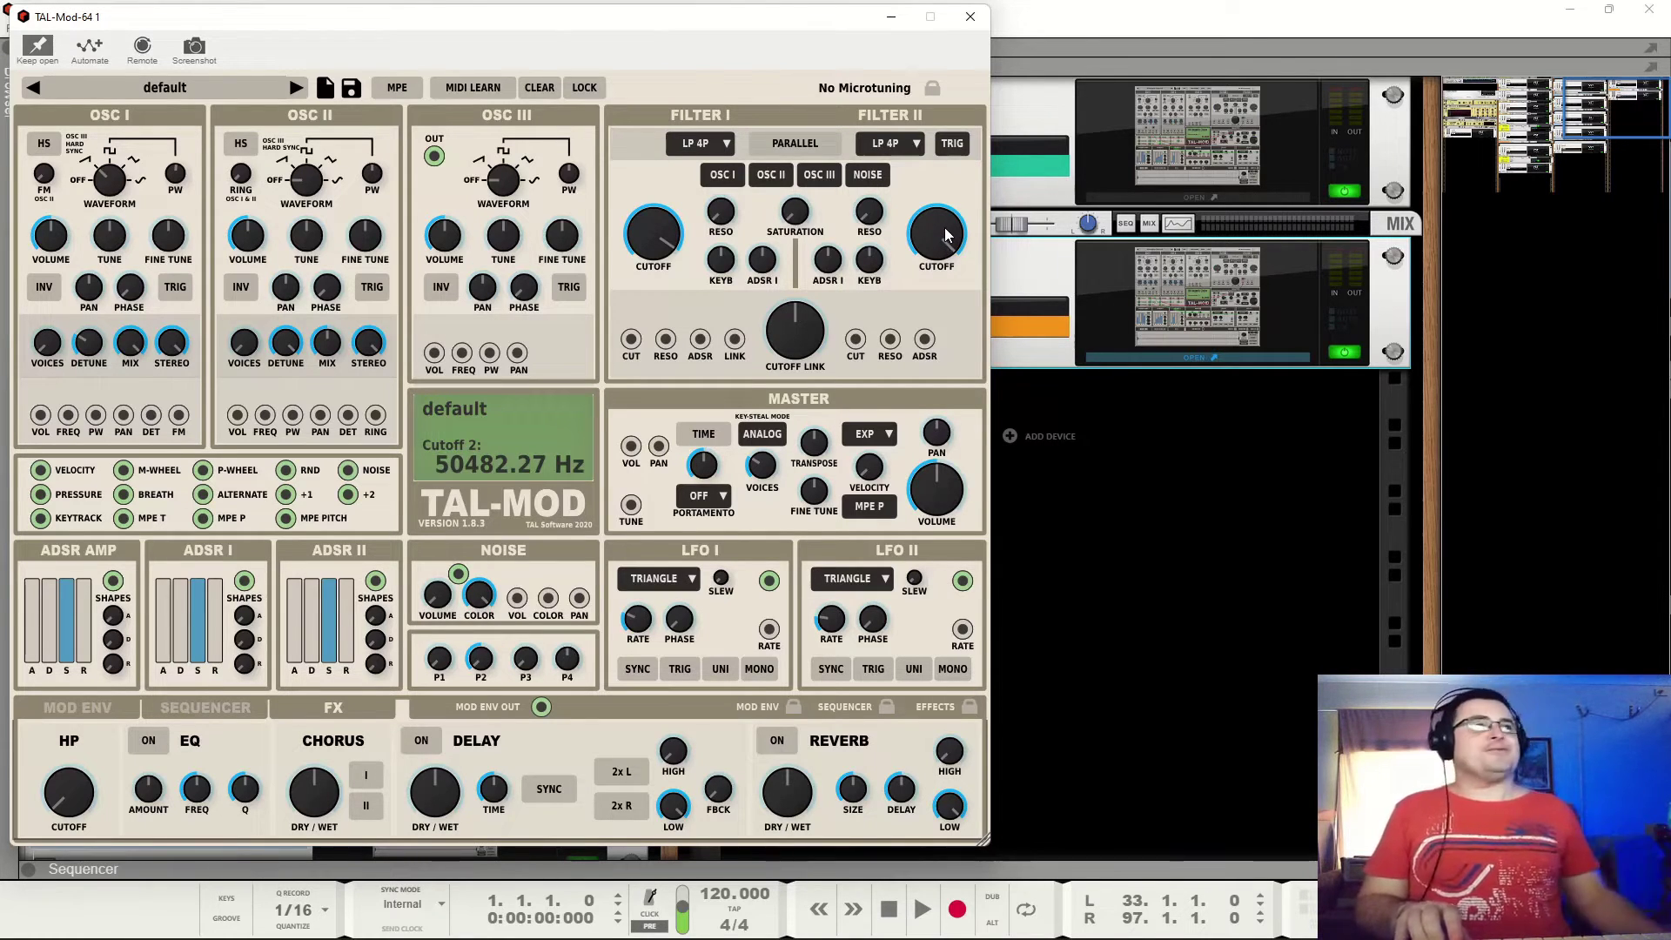
Look through the filter types offered for Filter II and Filter I.
{"action": "left_click", "coordinate": [915, 144]}
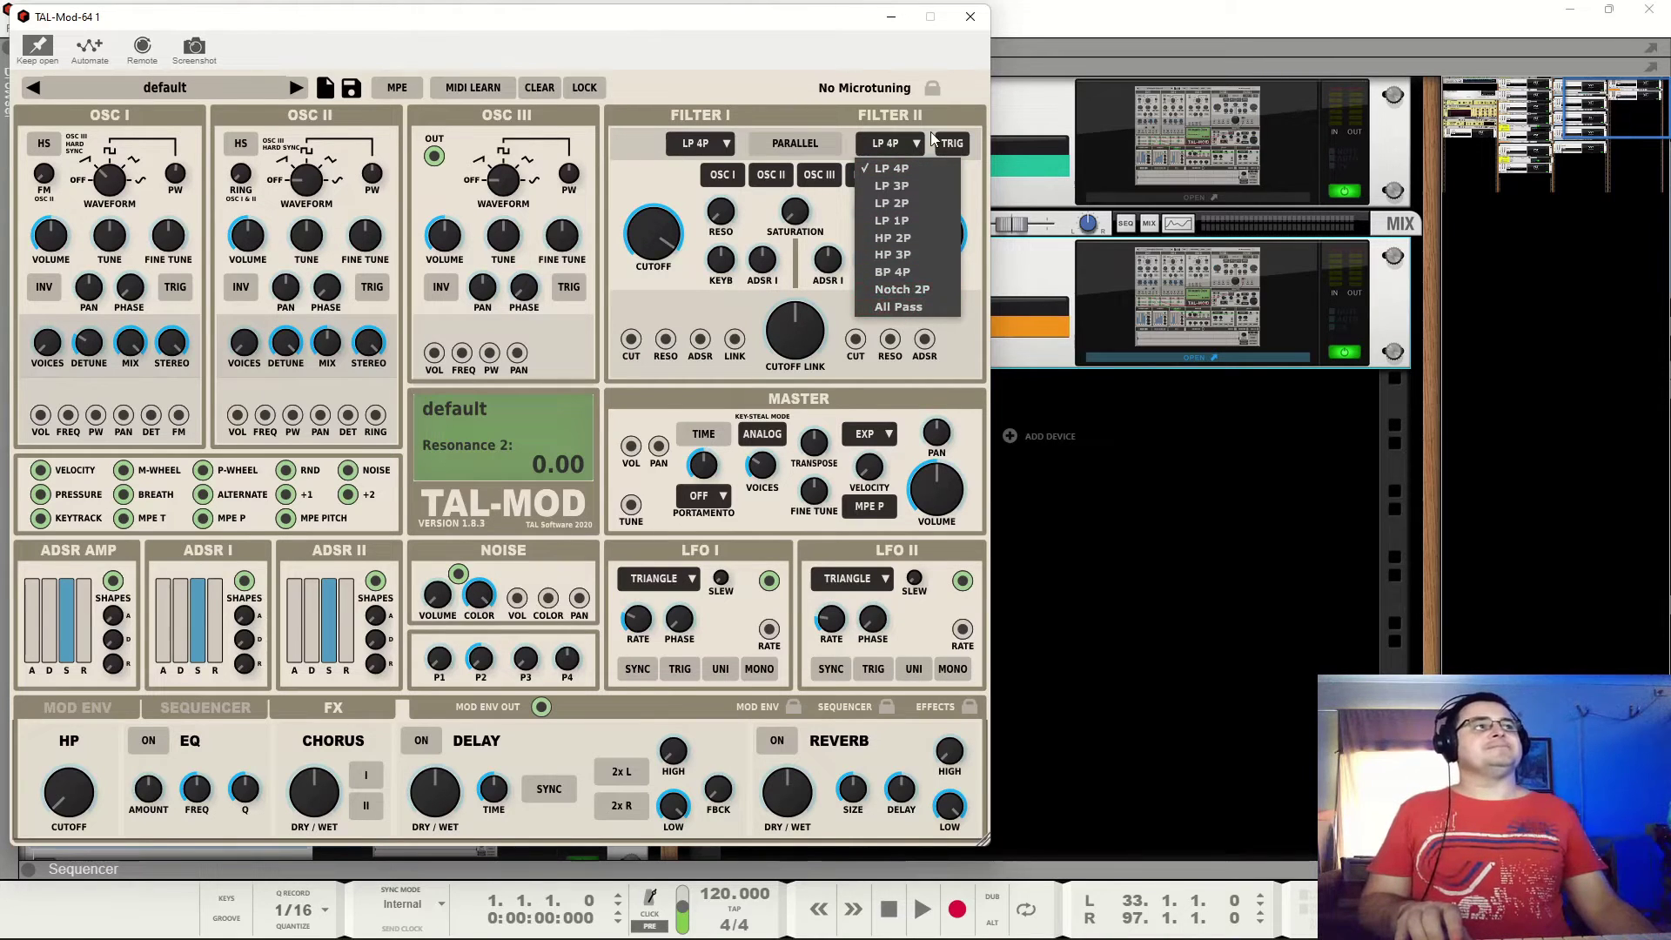
{"action": "left_click", "coordinate": [932, 132]}
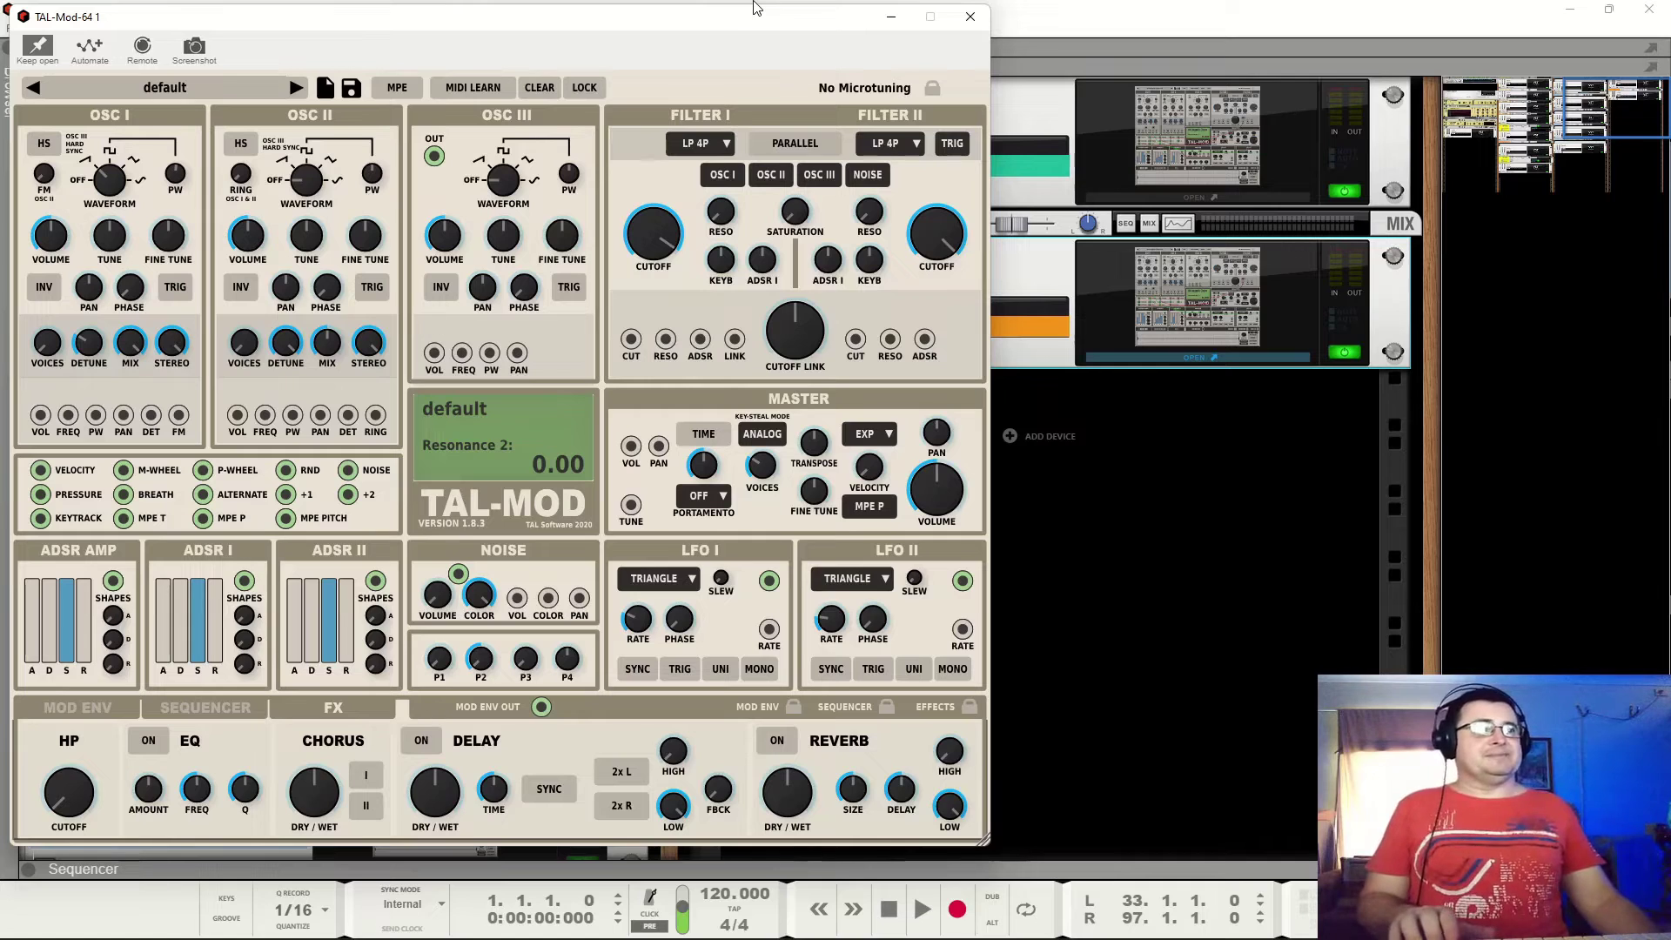
{"action": "left_click", "coordinate": [717, 145]}
{"action": "left_click", "coordinate": [717, 146]}
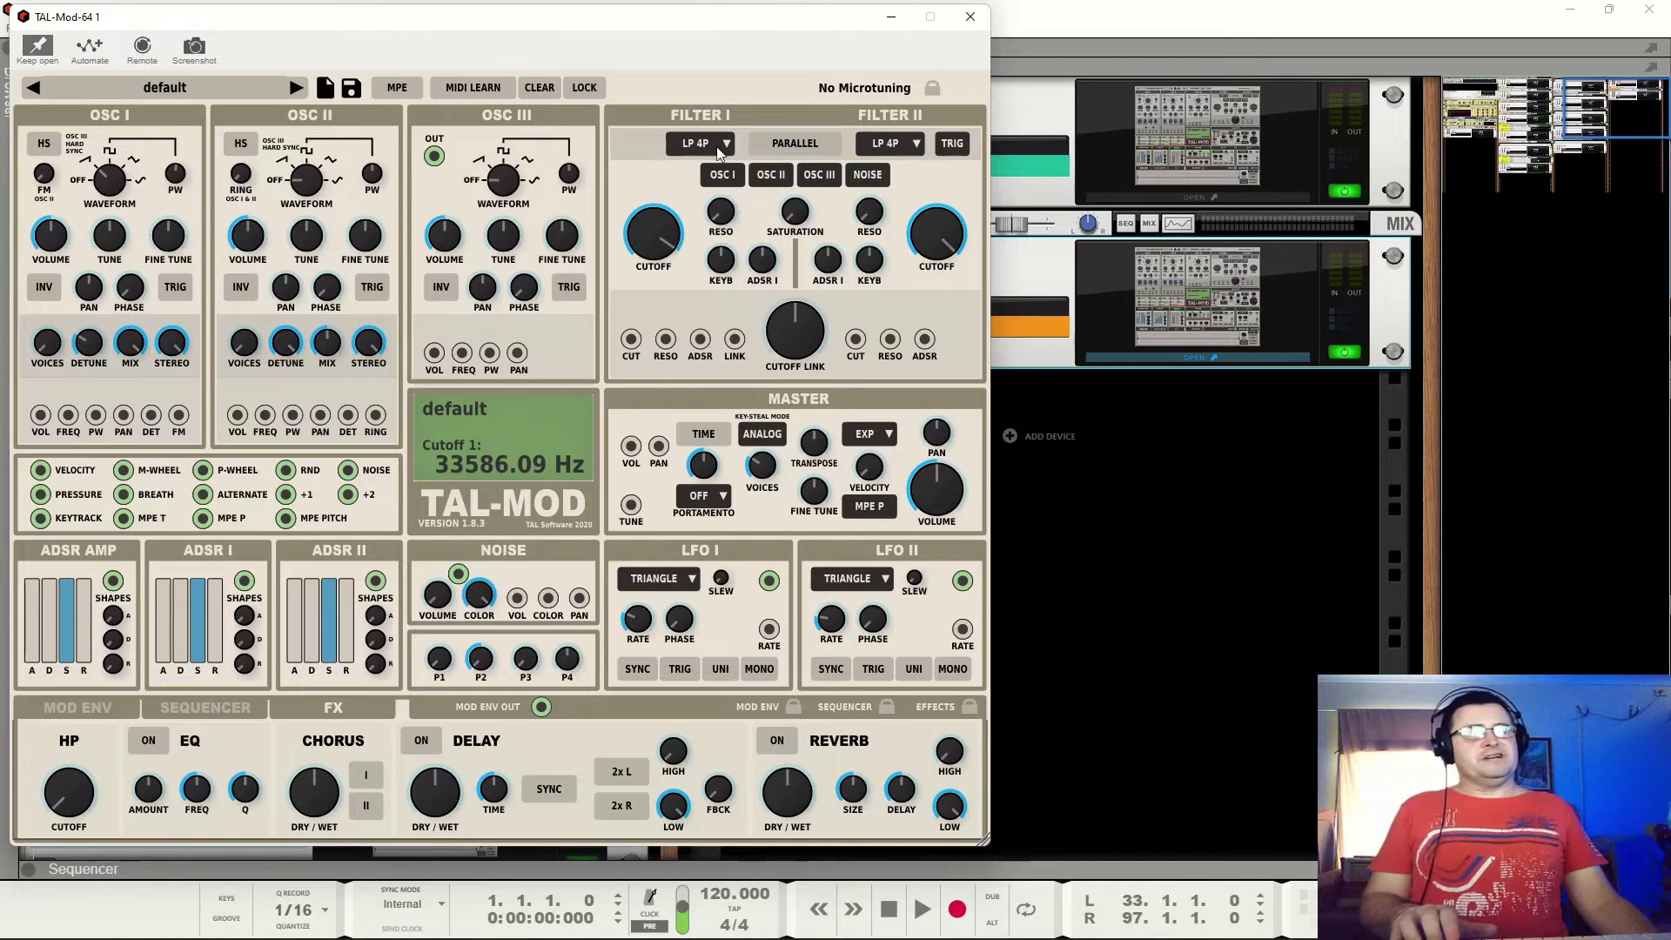
Sweep Filter I's cutoff down to about 3050 Hz in LP 4P mode and raise its resonance to 0.86.
{"action": "left_click_drag", "start_coordinate": [644, 234], "coordinate": [655, 275]}
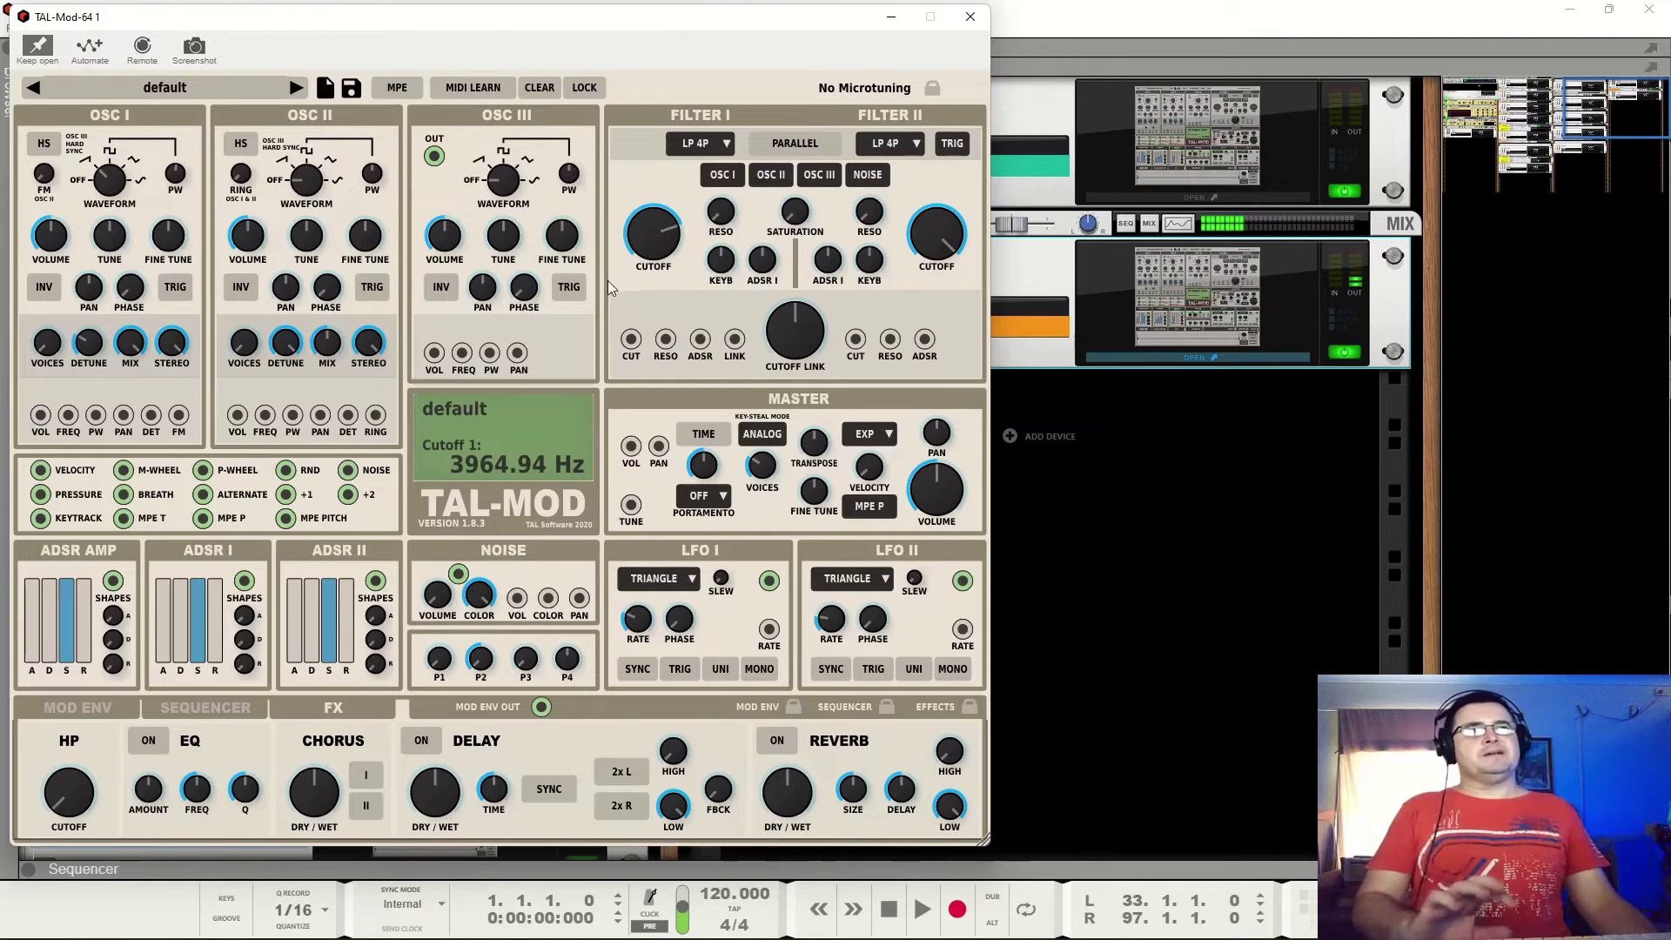
{"action": "left_click", "coordinate": [54, 335]}
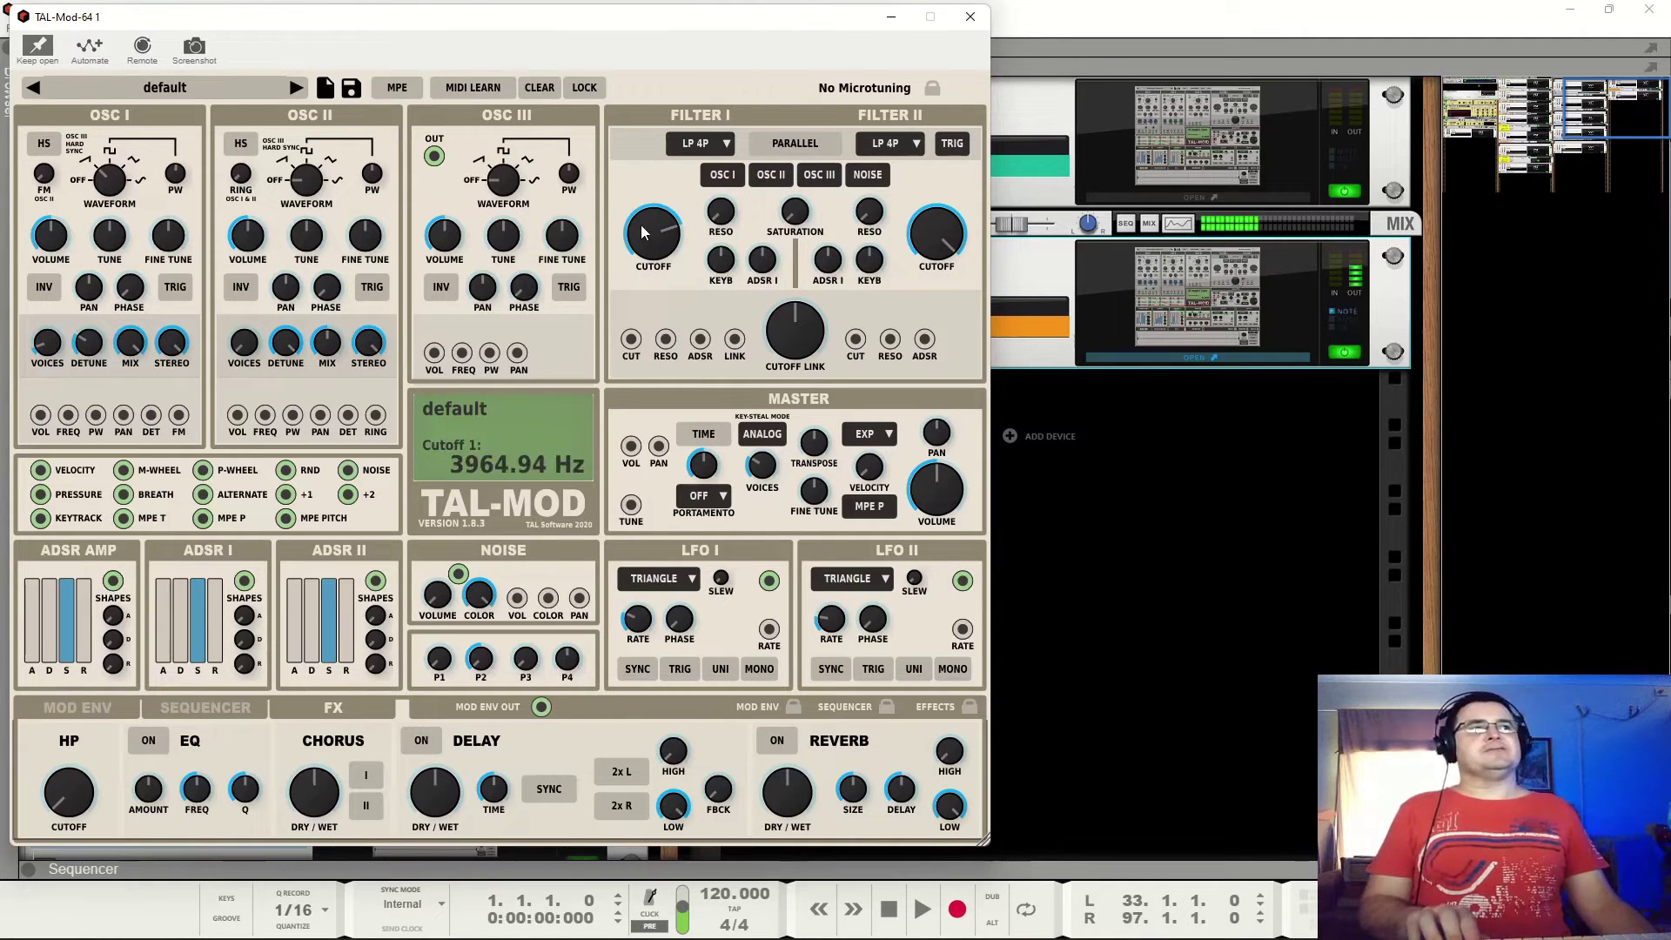
{"action": "left_click_drag", "start_coordinate": [640, 224], "coordinate": [735, 70]}
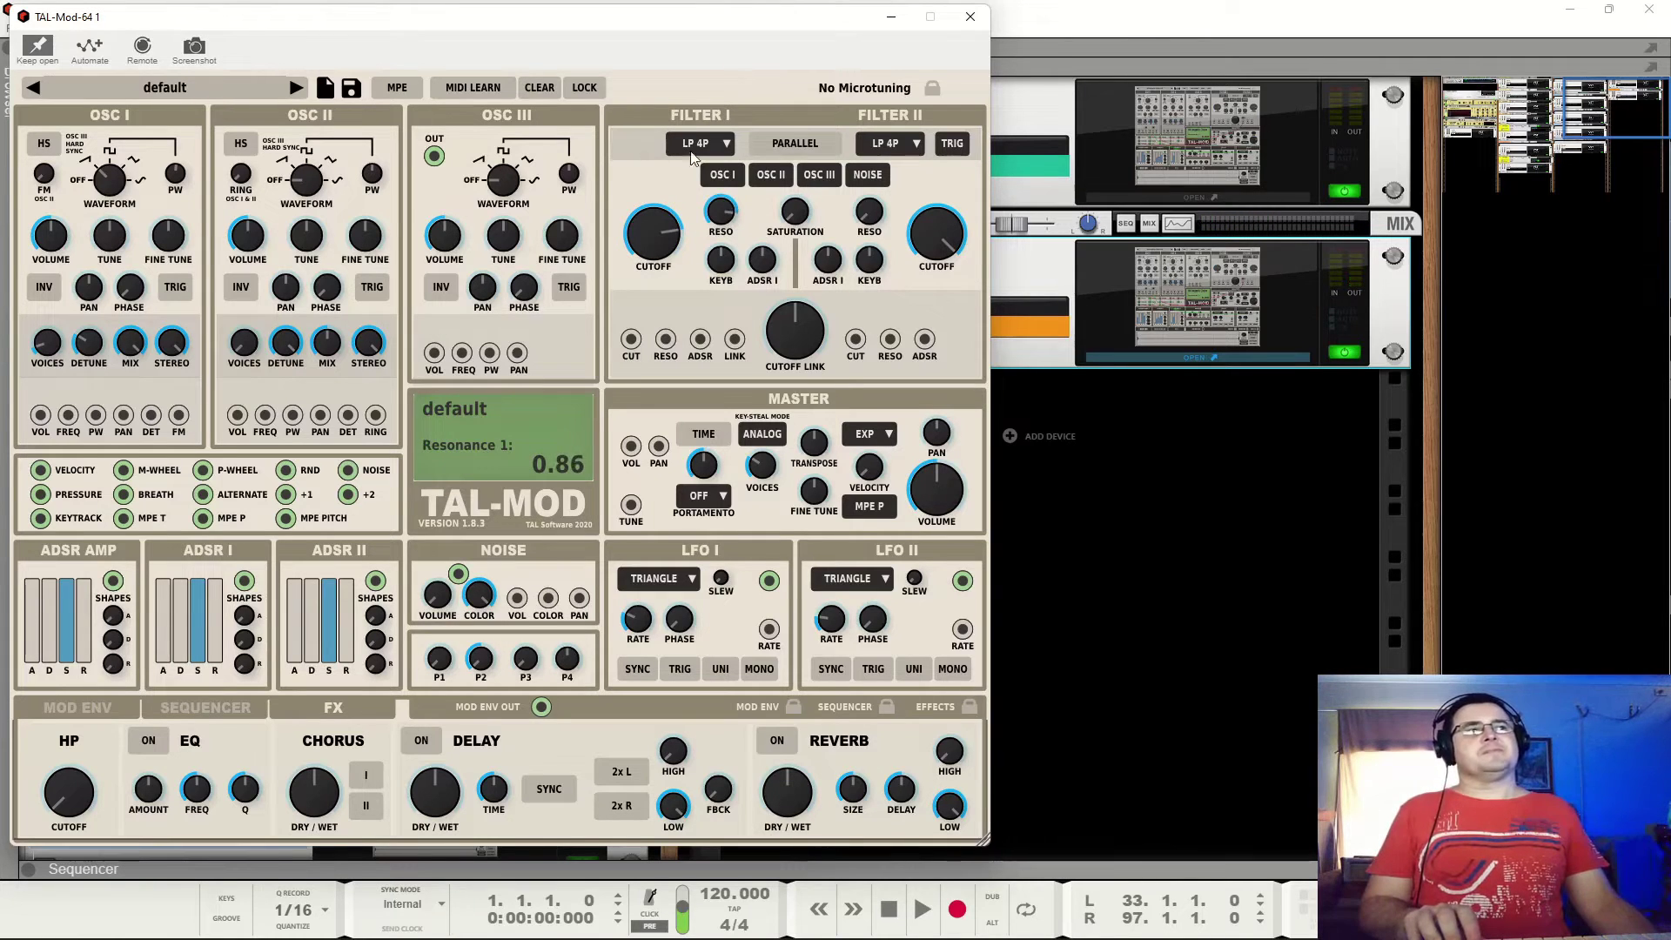
{"action": "left_click", "coordinate": [655, 236]}
{"action": "mouse_move", "coordinate": [651, 228]}
{"action": "left_mouse_down"}
{"action": "mouse_move", "coordinate": [653, 320]}
{"action": "mouse_move", "coordinate": [674, 176]}
{"action": "mouse_move", "coordinate": [676, 331]}
{"action": "mouse_move", "coordinate": [677, 222]}
{"action": "mouse_move", "coordinate": [676, 246]}
{"action": "left_mouse_up"}
{"action": "left_click", "coordinate": [728, 172]}
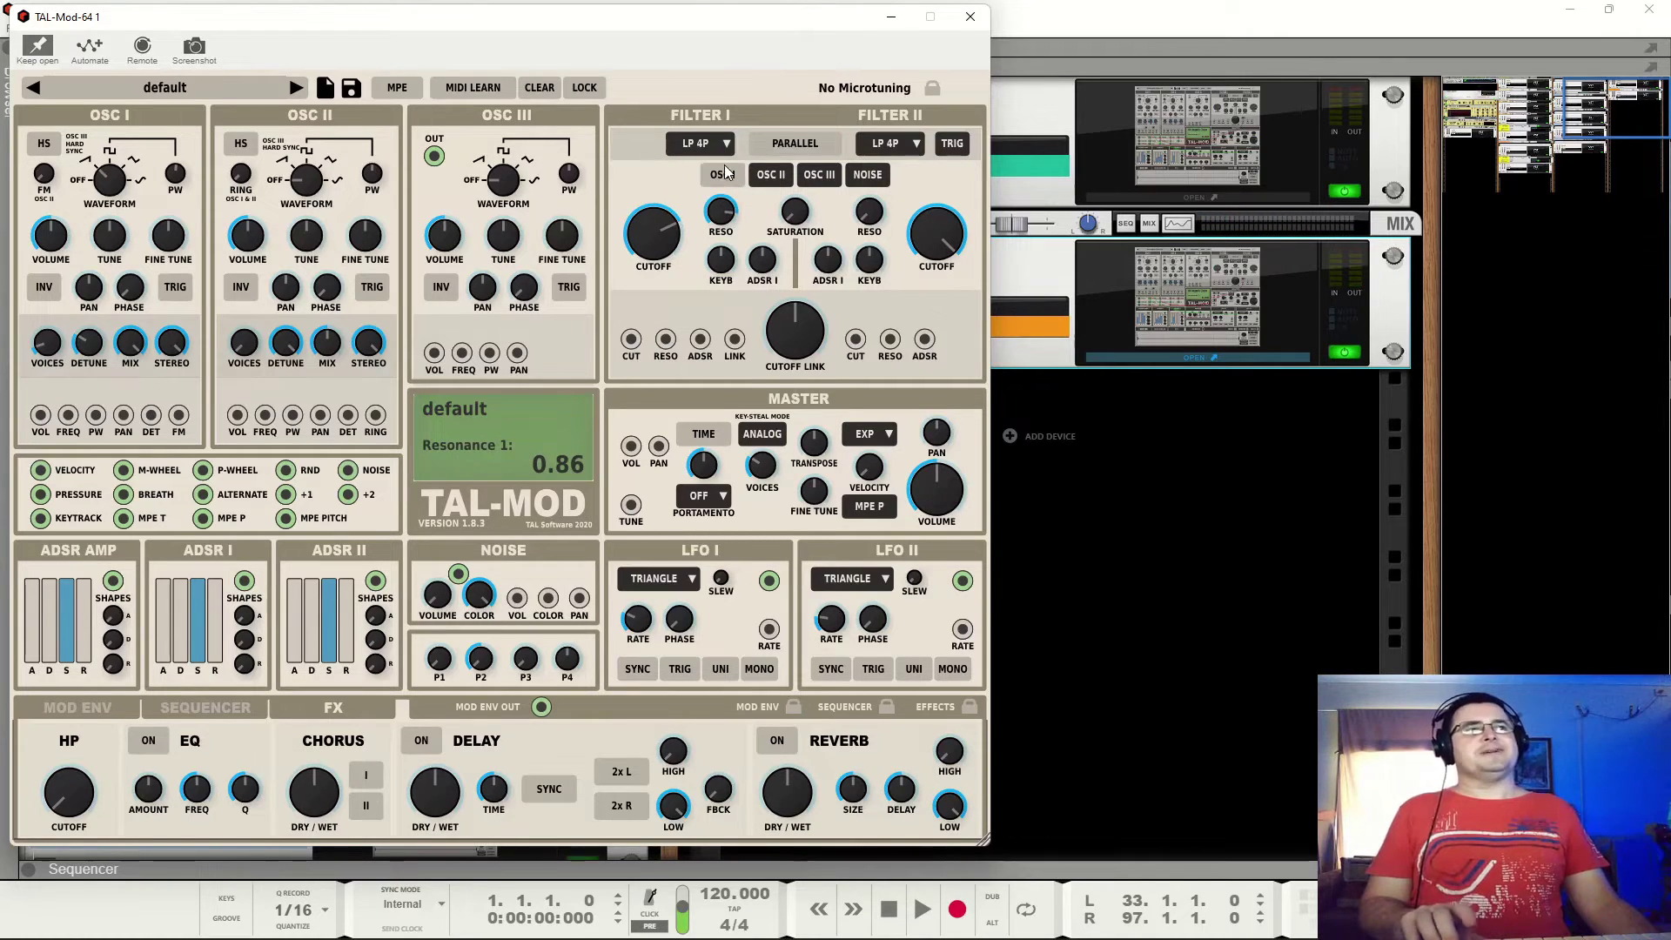
{"action": "left_click", "coordinate": [719, 145]}
{"action": "left_click", "coordinate": [719, 144]}
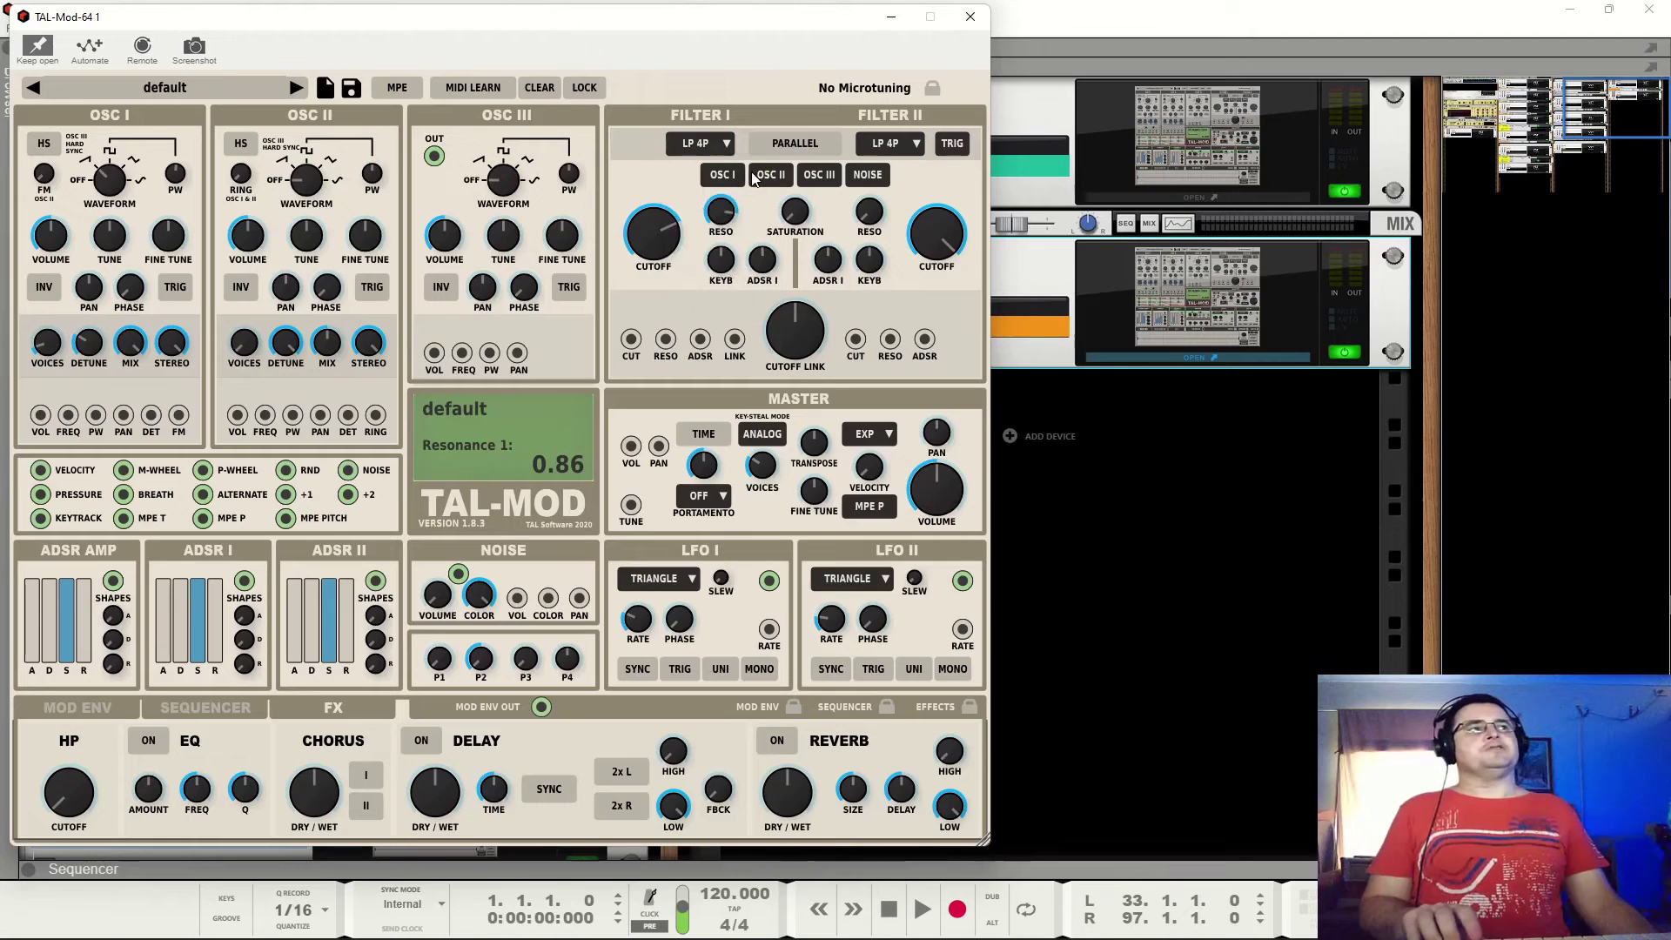
Switch Filter I to LP 3P, bring its resonance down to zero and sweep its cutoff down to 228.36 Hz.
{"action": "left_click", "coordinate": [715, 147]}
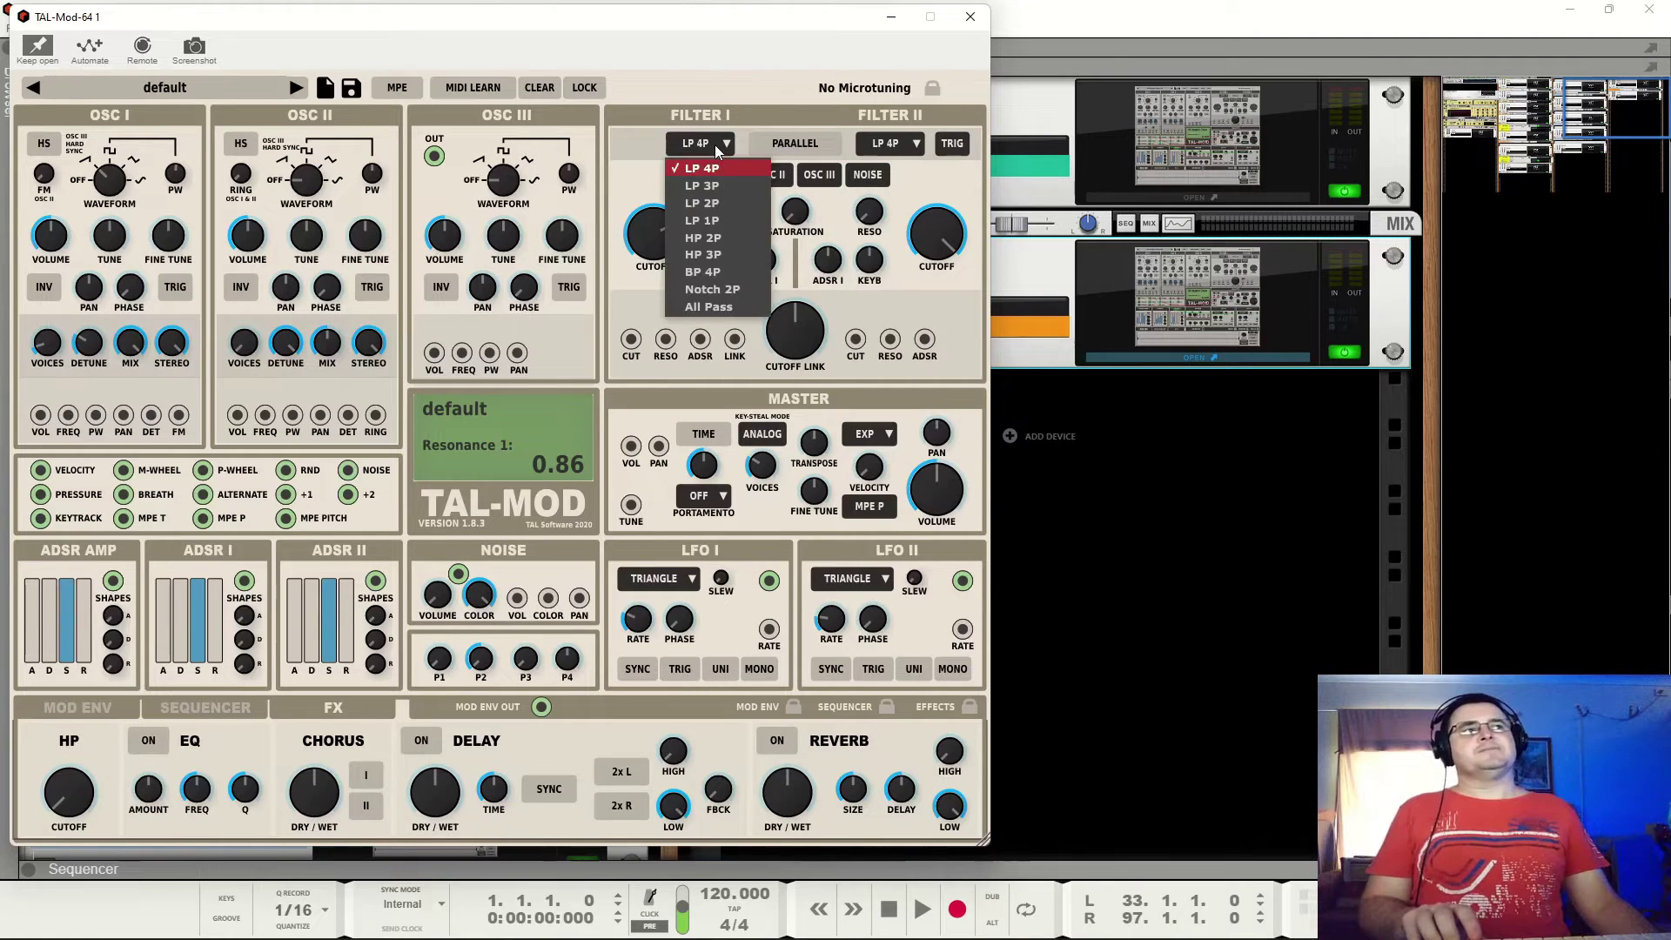
{"action": "left_click", "coordinate": [710, 188]}
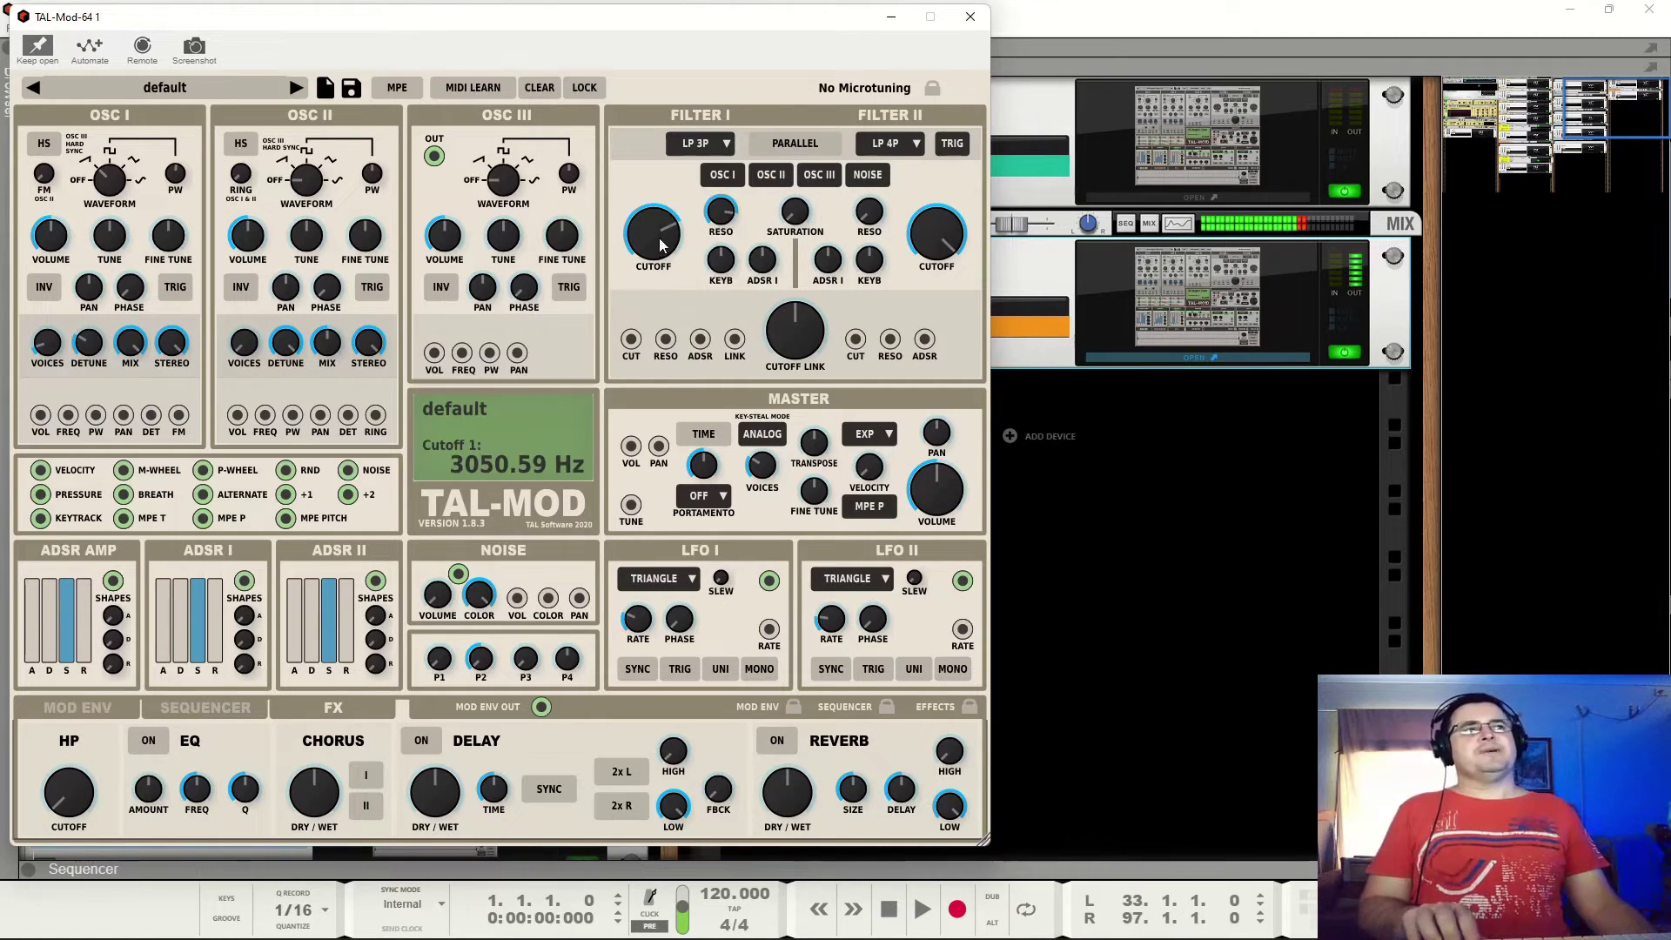
{"action": "left_click_drag", "start_coordinate": [659, 238], "coordinate": [676, 262]}
{"action": "left_click_drag", "start_coordinate": [720, 208], "coordinate": [718, 363]}
{"action": "left_click_drag", "start_coordinate": [665, 244], "coordinate": [686, 273]}
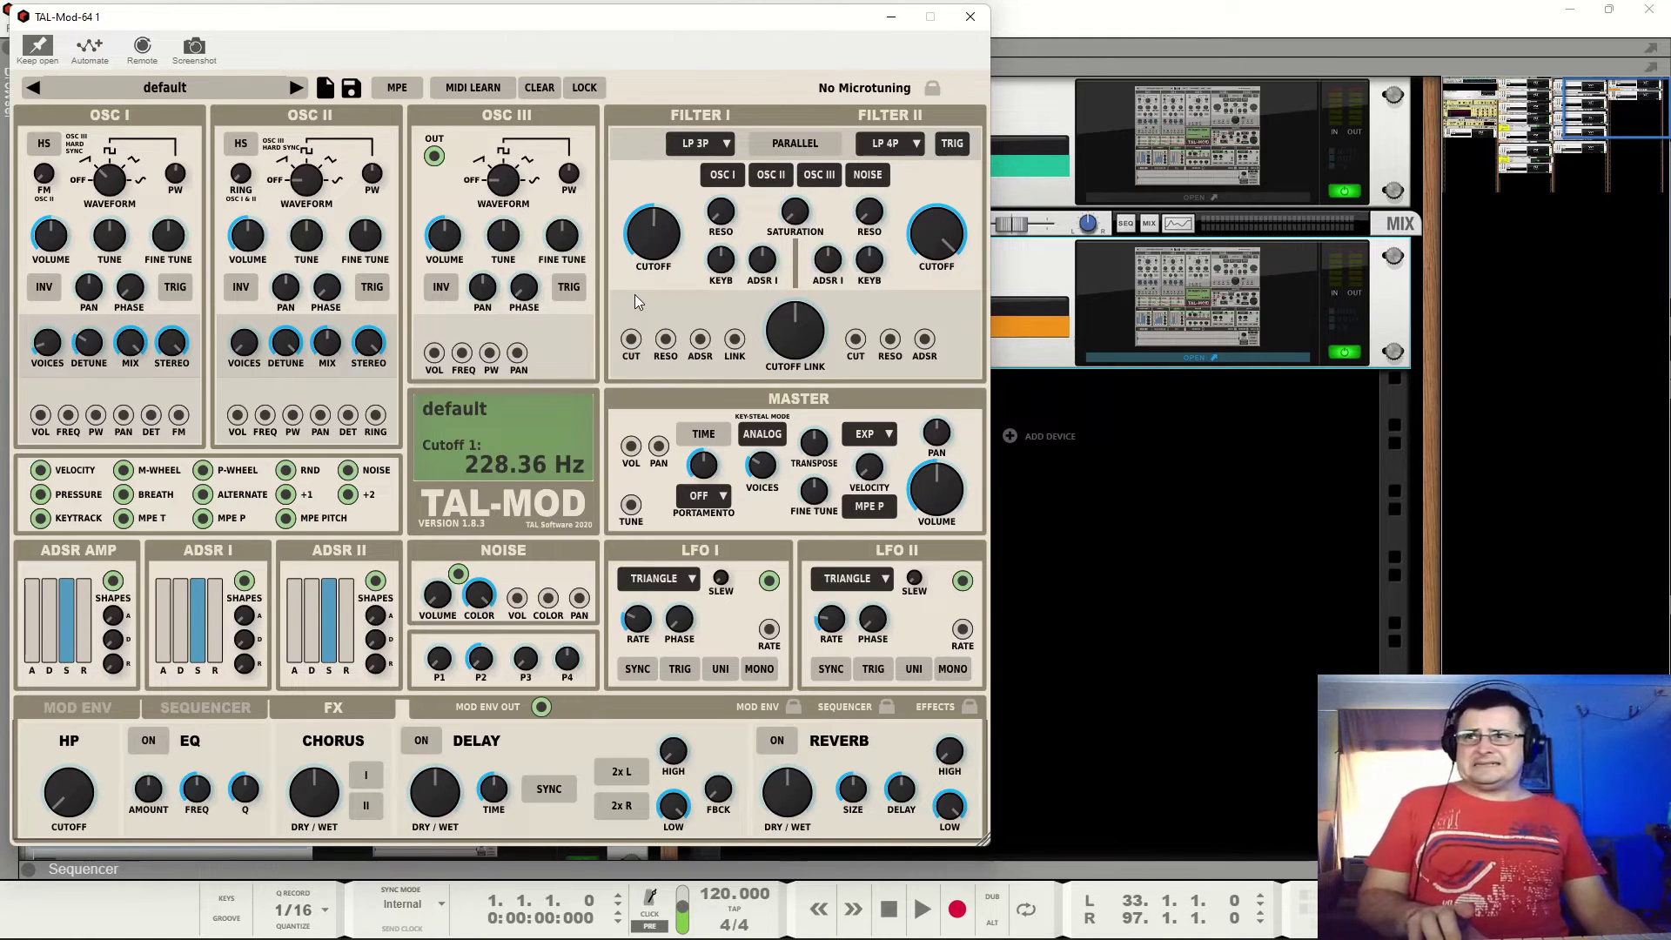
Switch Filter I to LP 2P and sweep its cutoff up to 1575.03 Hz.
{"action": "left_click", "coordinate": [708, 147]}
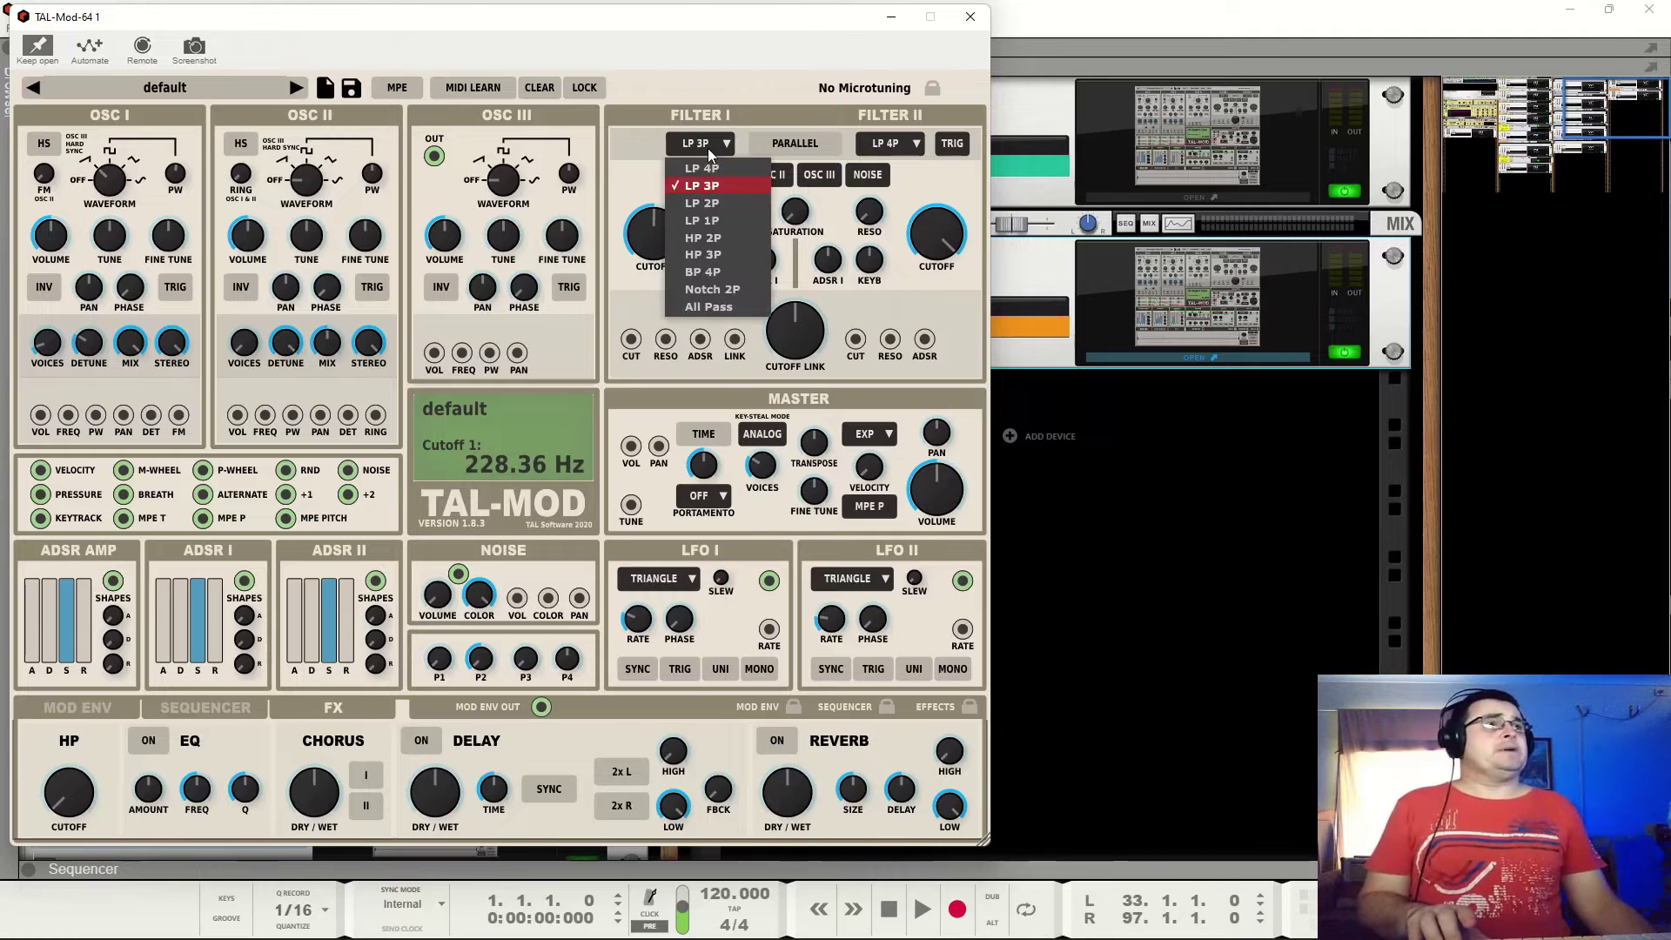
{"action": "left_click", "coordinate": [730, 196]}
{"action": "left_click_drag", "start_coordinate": [656, 226], "coordinate": [701, 198]}
{"action": "left_click", "coordinate": [707, 207]}
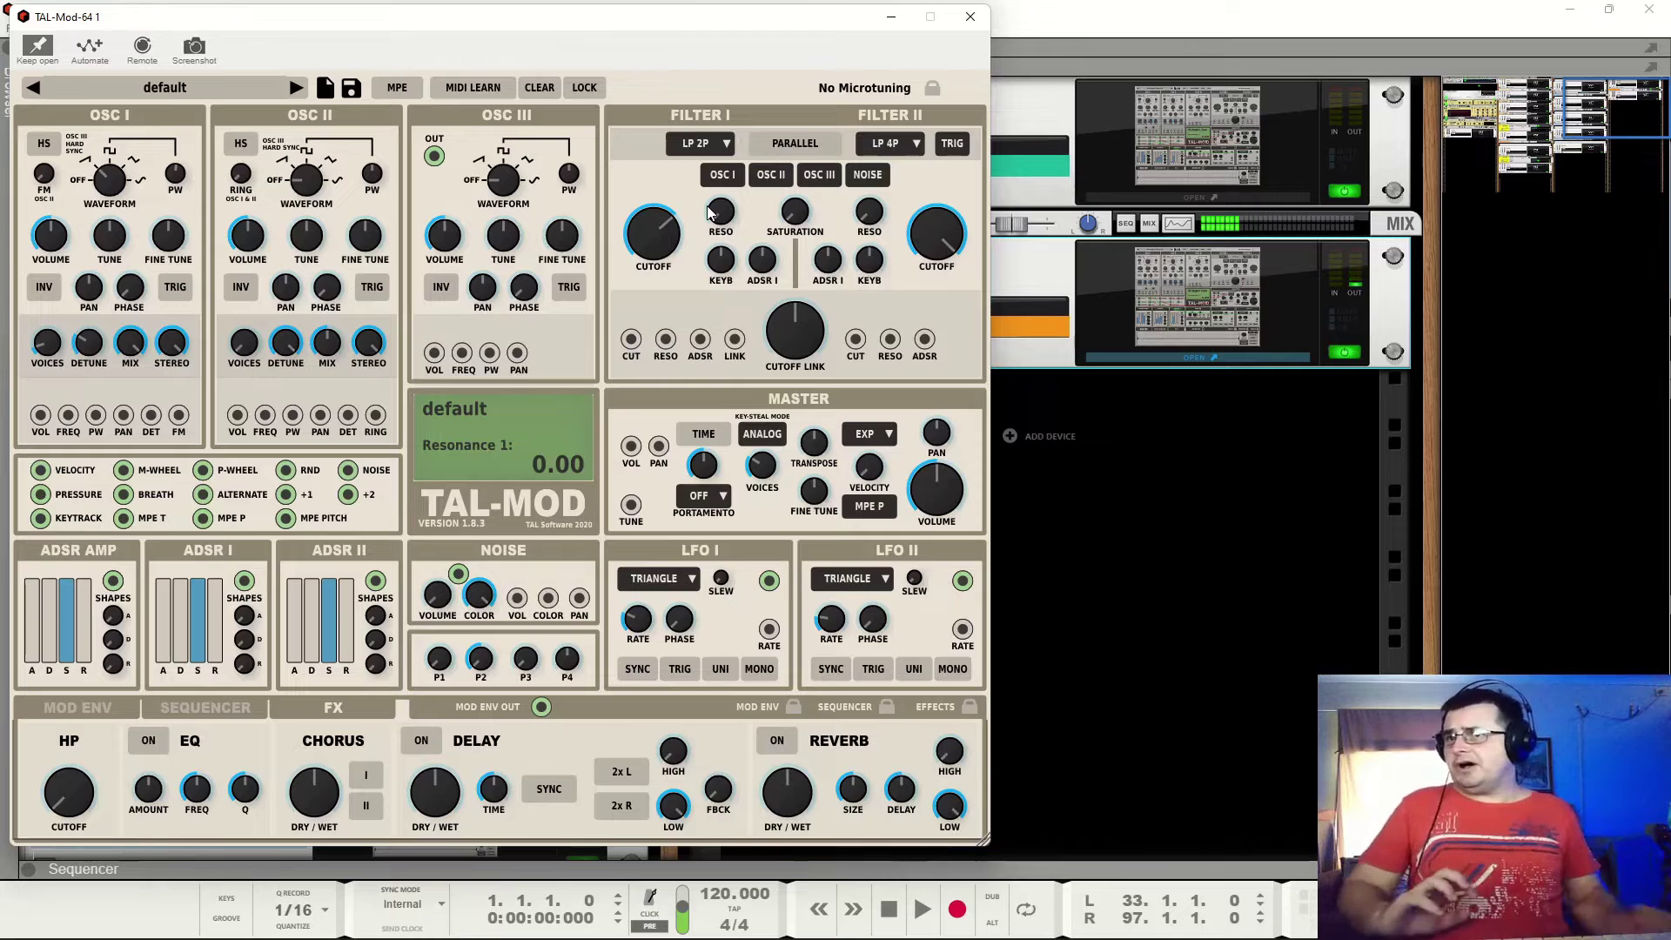
Compare LP 4P with LP 2P on Filter I, settling on LP 2P, and lower the cutoff slightly.
{"action": "left_click", "coordinate": [704, 148]}
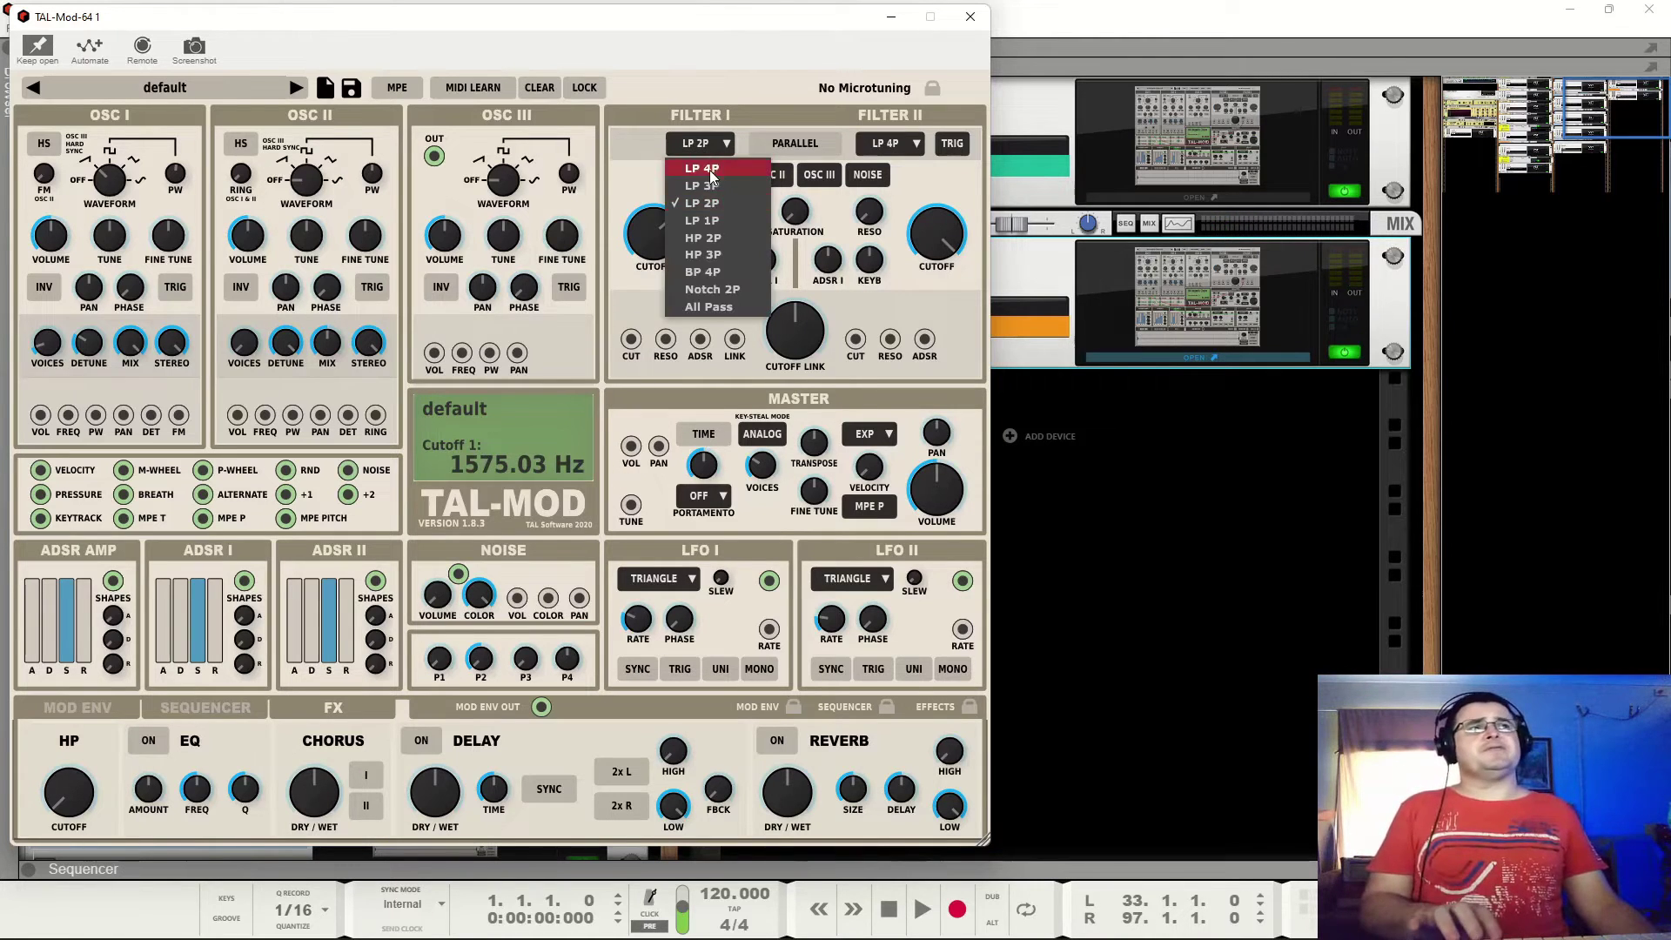
{"action": "left_click", "coordinate": [728, 169]}
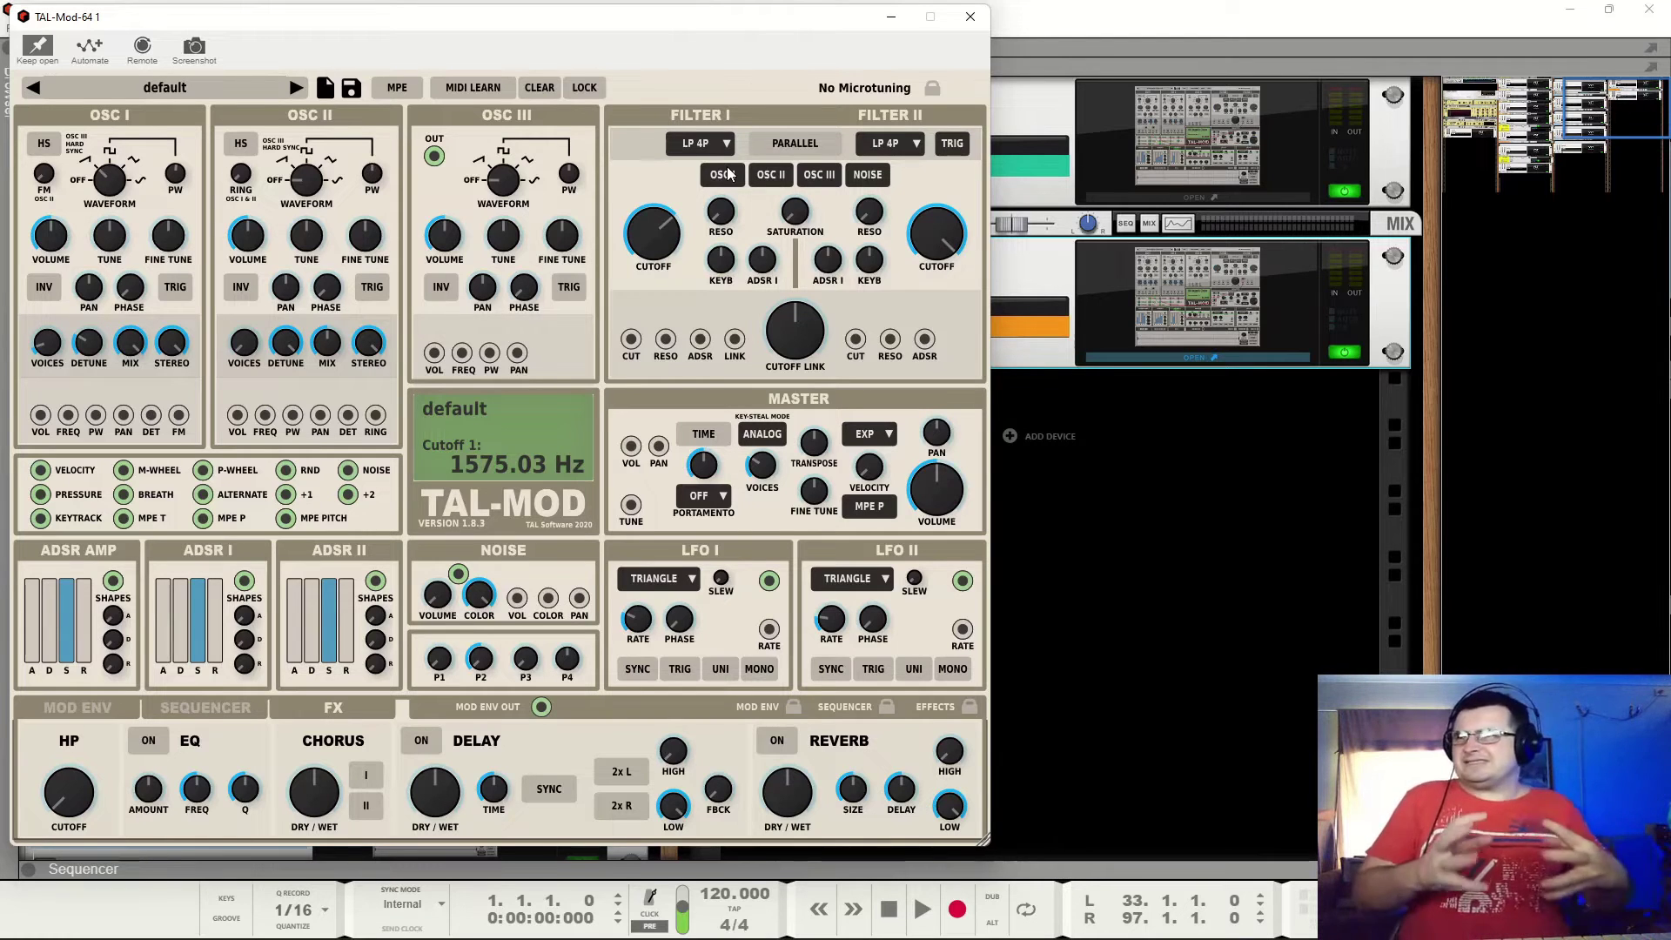
{"action": "left_click", "coordinate": [672, 142]}
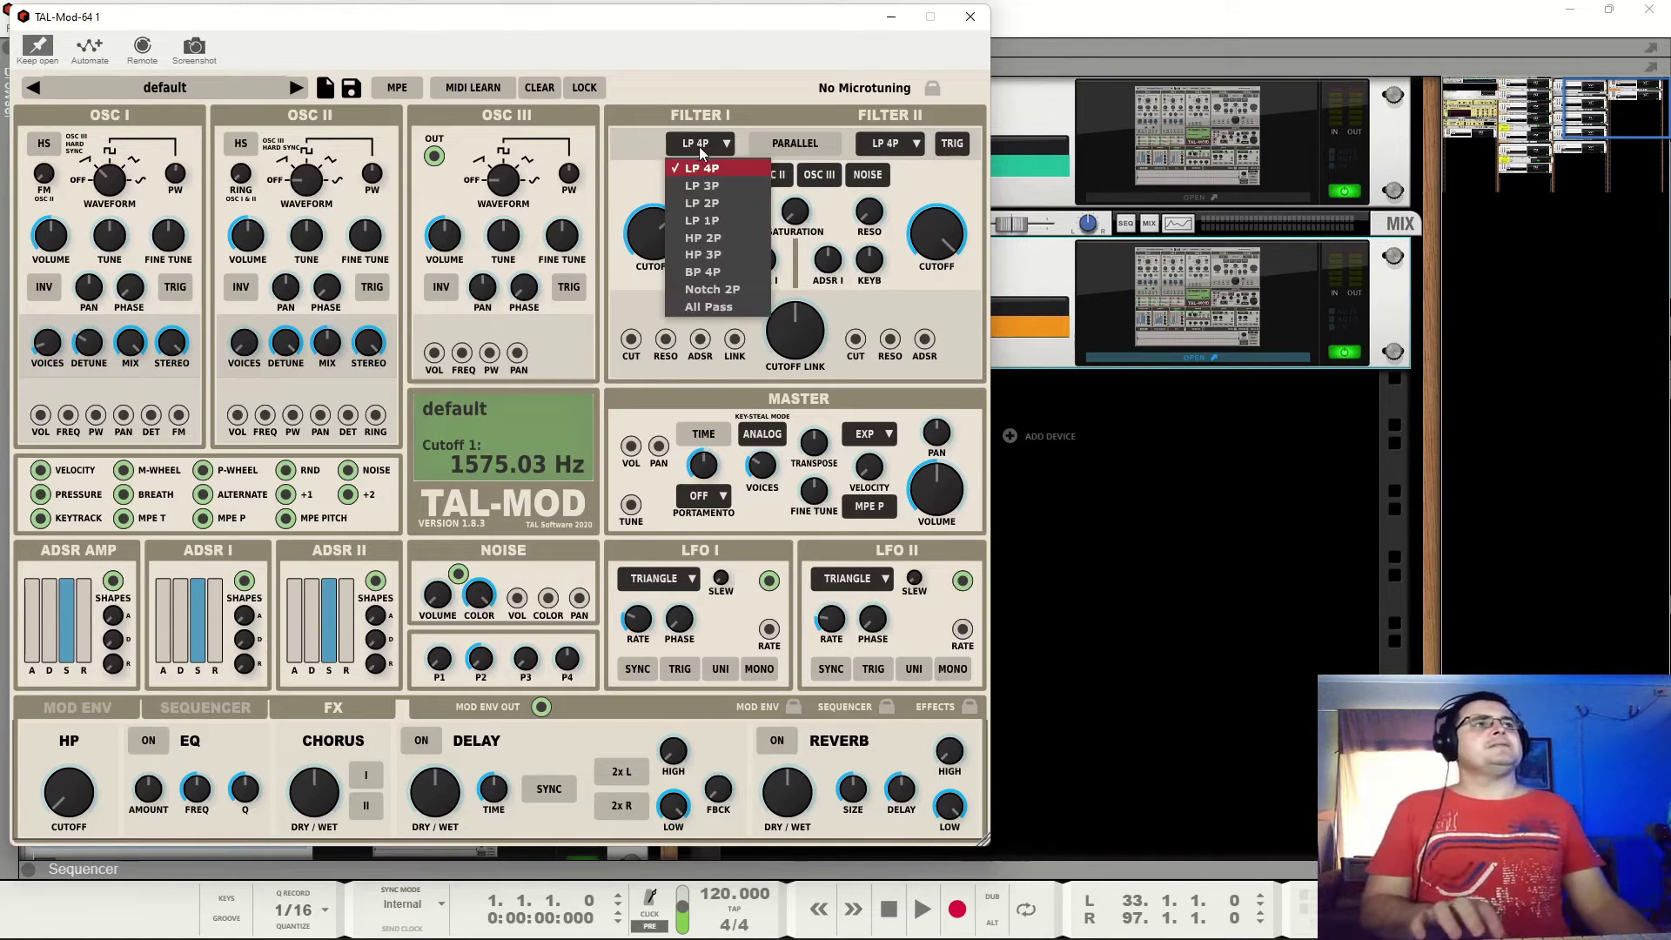
{"action": "left_click", "coordinate": [712, 203]}
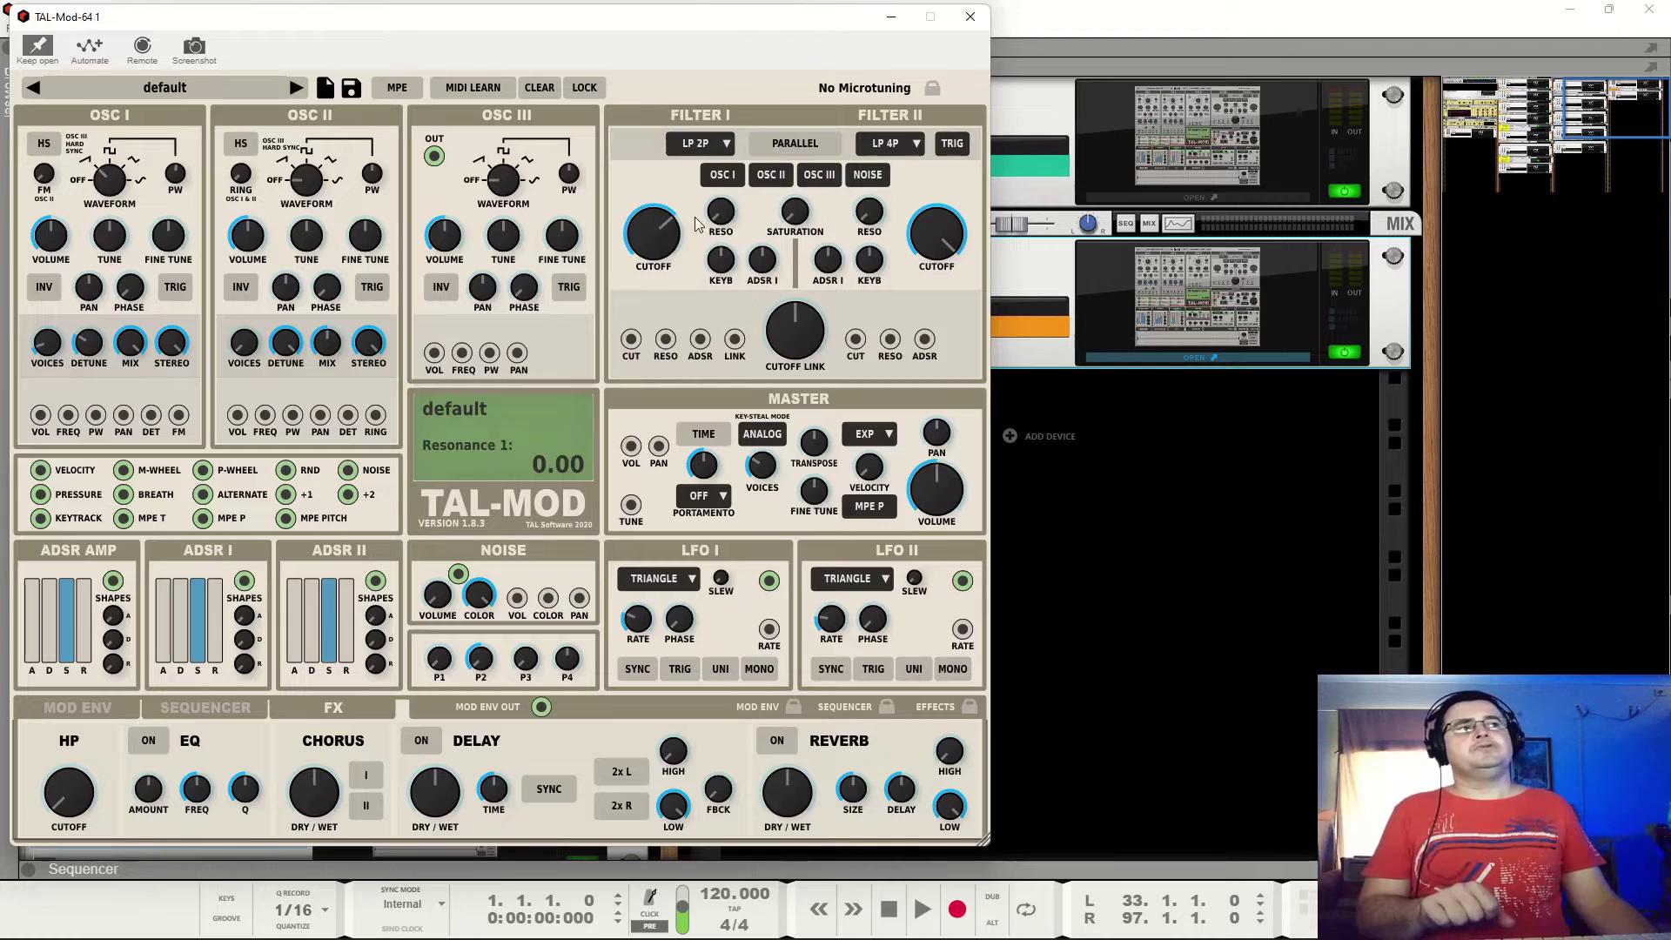
{"action": "left_click_drag", "start_coordinate": [667, 226], "coordinate": [670, 240]}
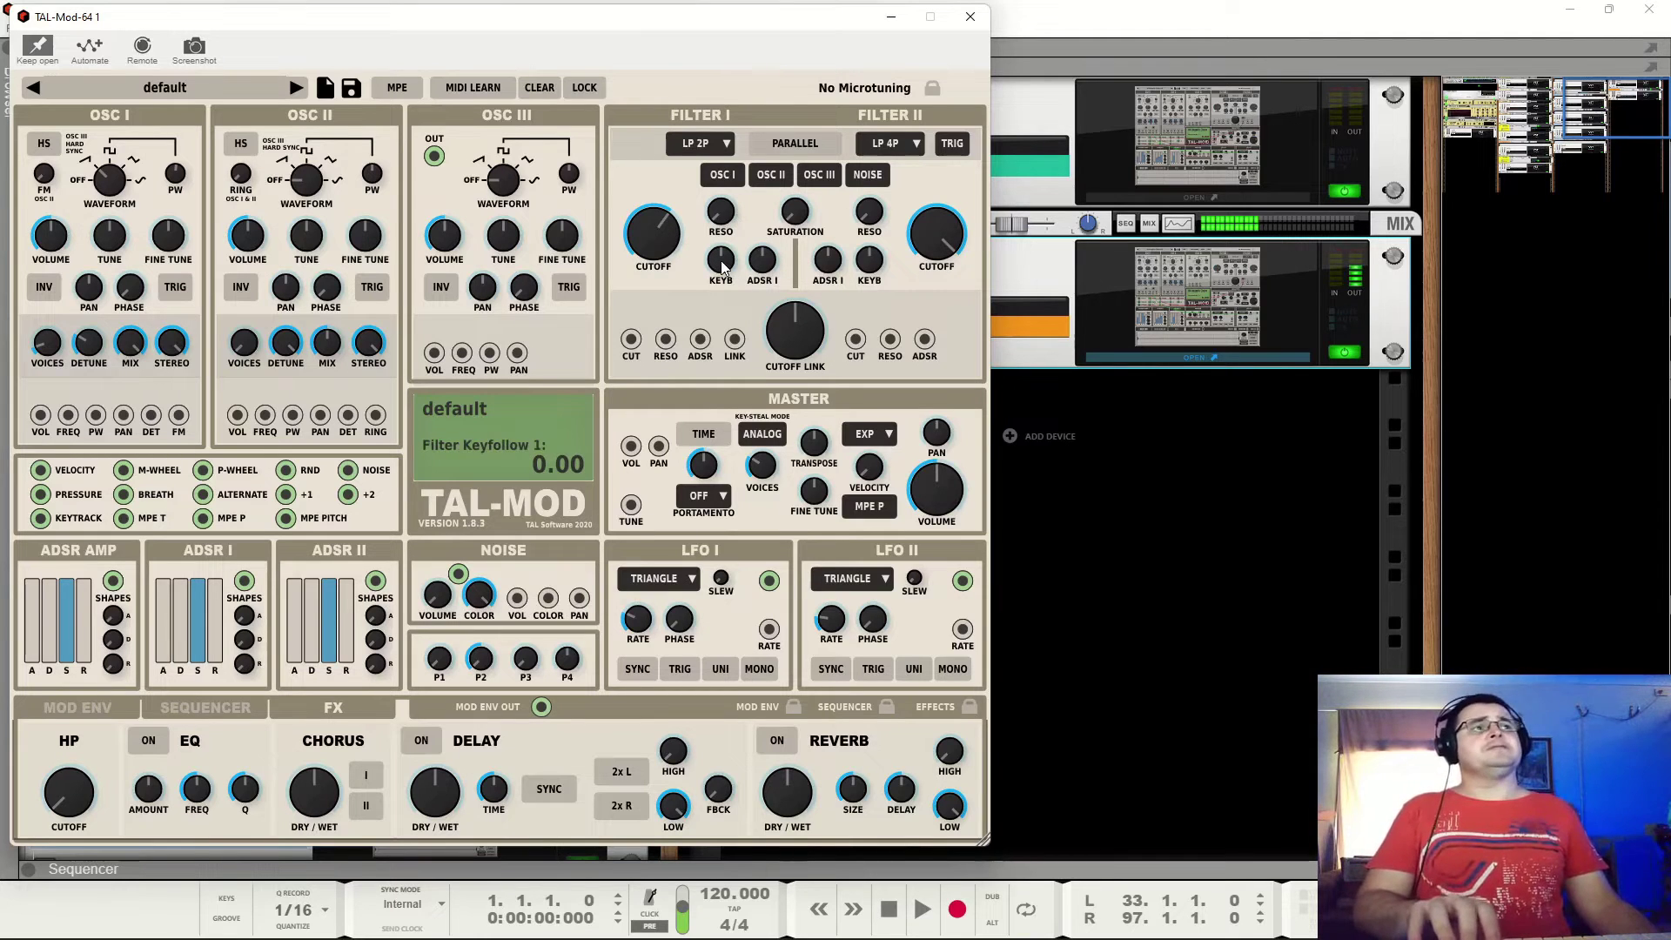
Try a raised keyboard follow amount on Filter I and reset it to 0.00.
{"action": "left_click_drag", "start_coordinate": [730, 271], "coordinate": [742, 203]}
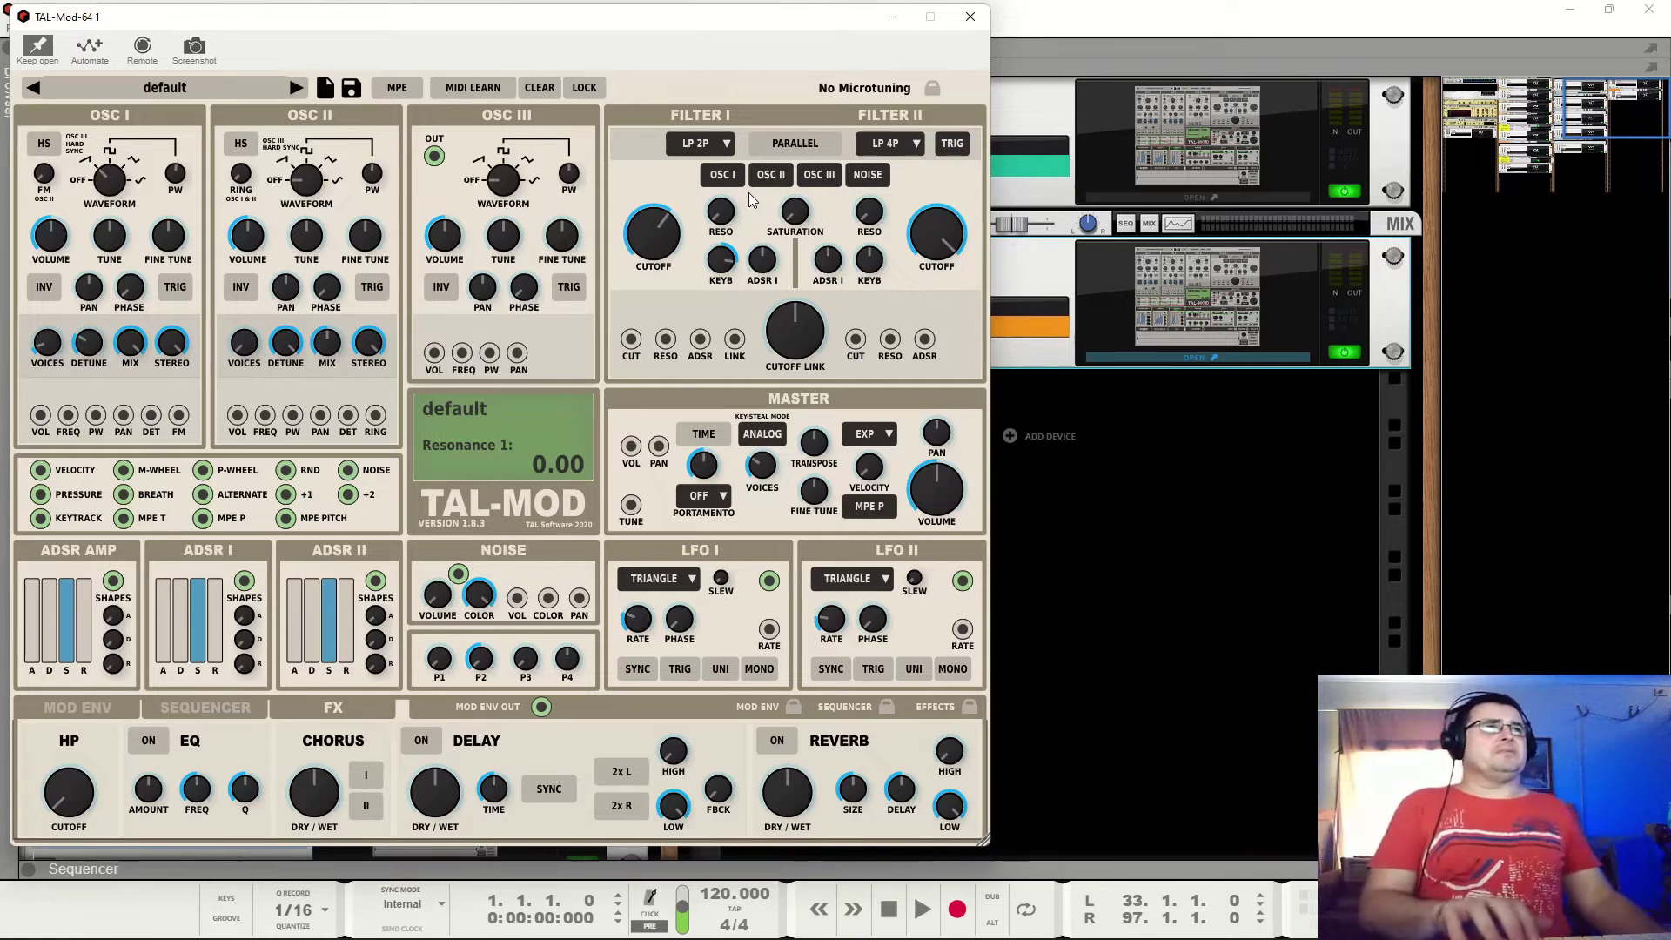
{"action": "mouse_move", "coordinate": [720, 258]}
{"action": "left_mouse_down"}
{"action": "mouse_move", "coordinate": [738, 315]}
{"action": "mouse_move", "coordinate": [752, 244]}
{"action": "mouse_move", "coordinate": [735, 311]}
{"action": "mouse_move", "coordinate": [752, 277]}
{"action": "mouse_move", "coordinate": [729, 277]}
{"action": "mouse_move", "coordinate": [726, 301]}
{"action": "mouse_move", "coordinate": [723, 266]}
{"action": "left_mouse_up"}
{"action": "double_click", "coordinate": [722, 265]}
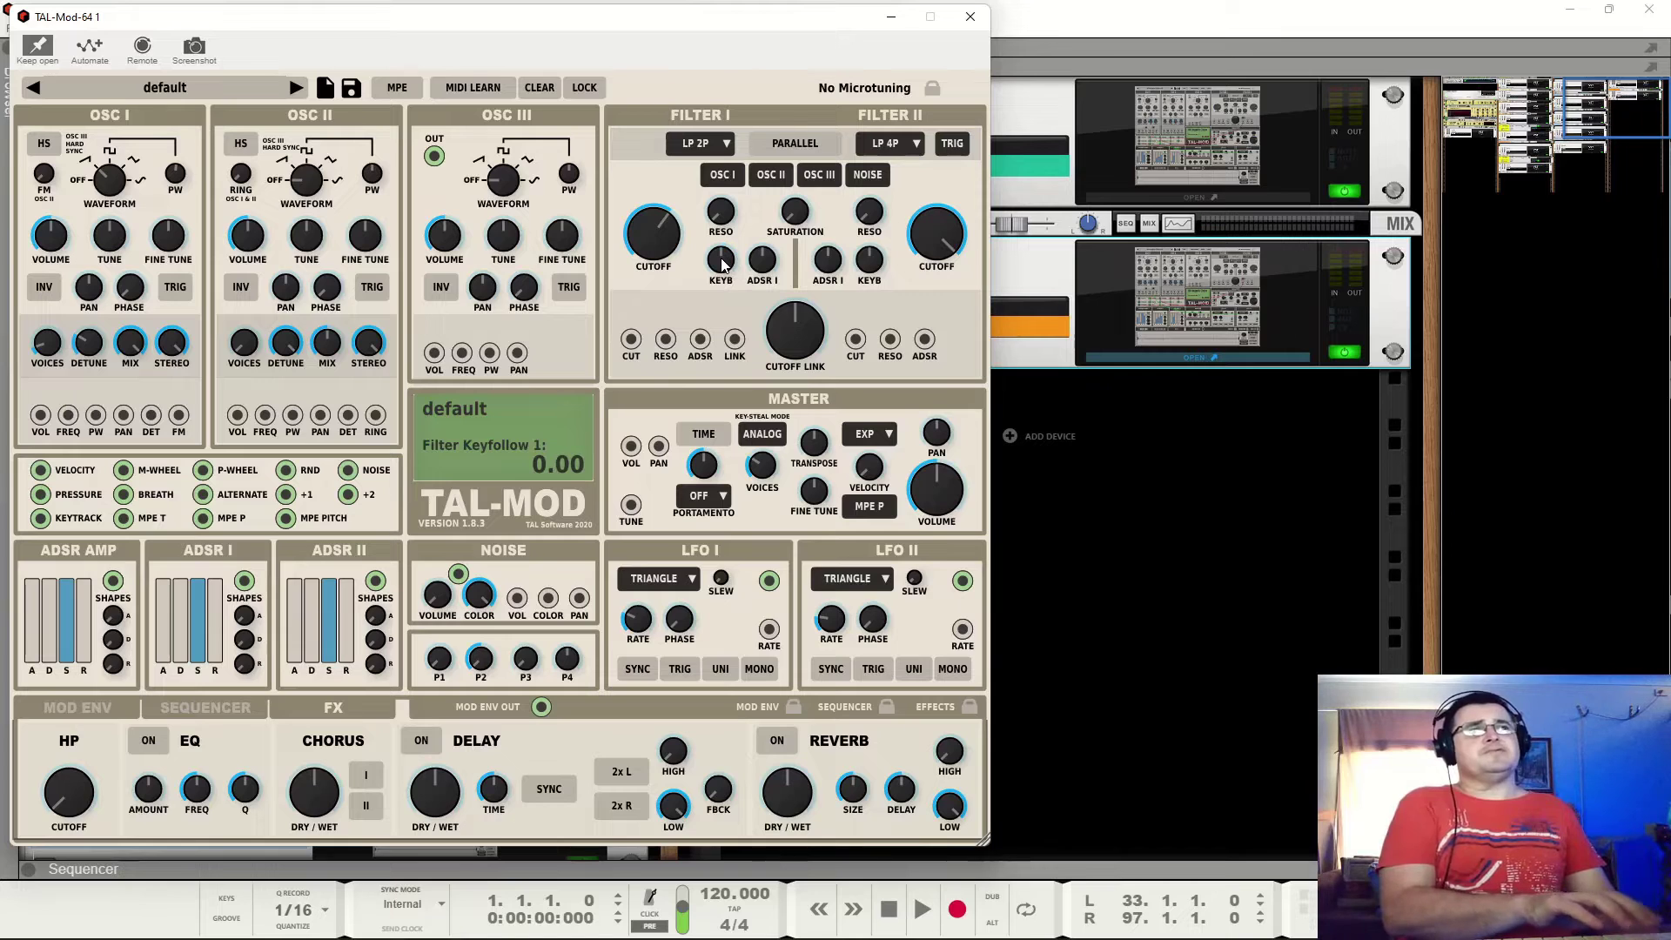
Set Filter I's cutoff to 1505.84 Hz and its resonance to 0.14, and raise its ADSR I amount.
{"action": "left_click_drag", "start_coordinate": [671, 237], "coordinate": [672, 254]}
{"action": "scroll", "coordinate": [681, 234], "scroll_direction": "up", "scroll_amount": 8}
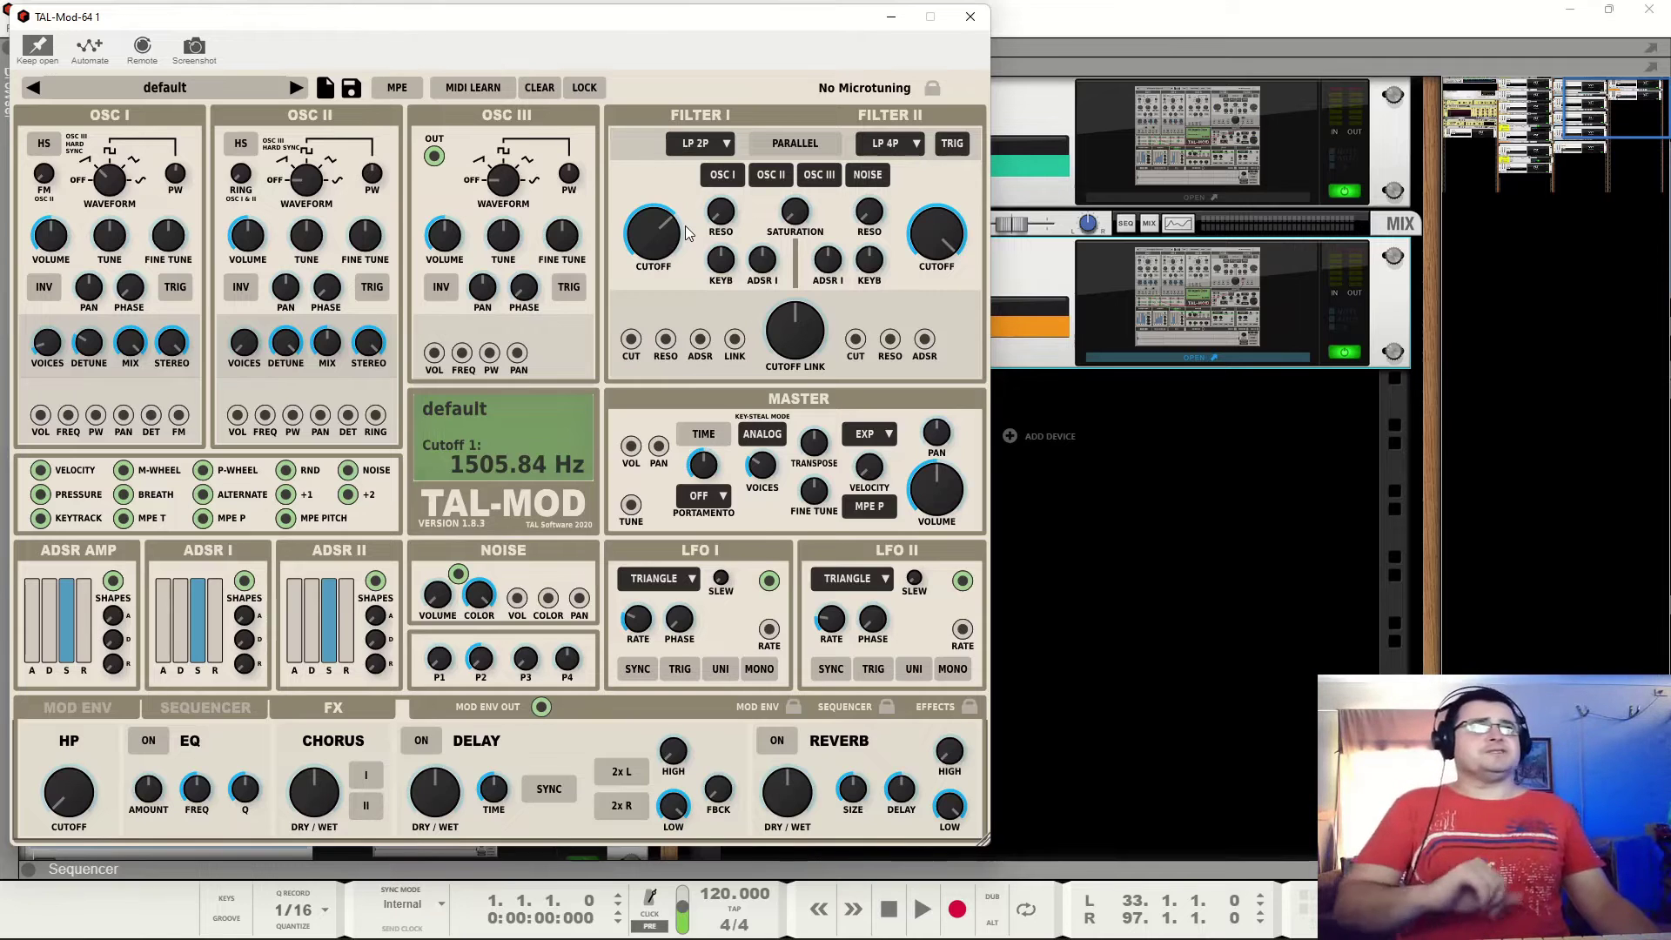
{"action": "mouse_move", "coordinate": [721, 211]}
{"action": "left_mouse_down"}
{"action": "mouse_move", "coordinate": [729, 121]}
{"action": "mouse_move", "coordinate": [719, 198]}
{"action": "left_mouse_up"}
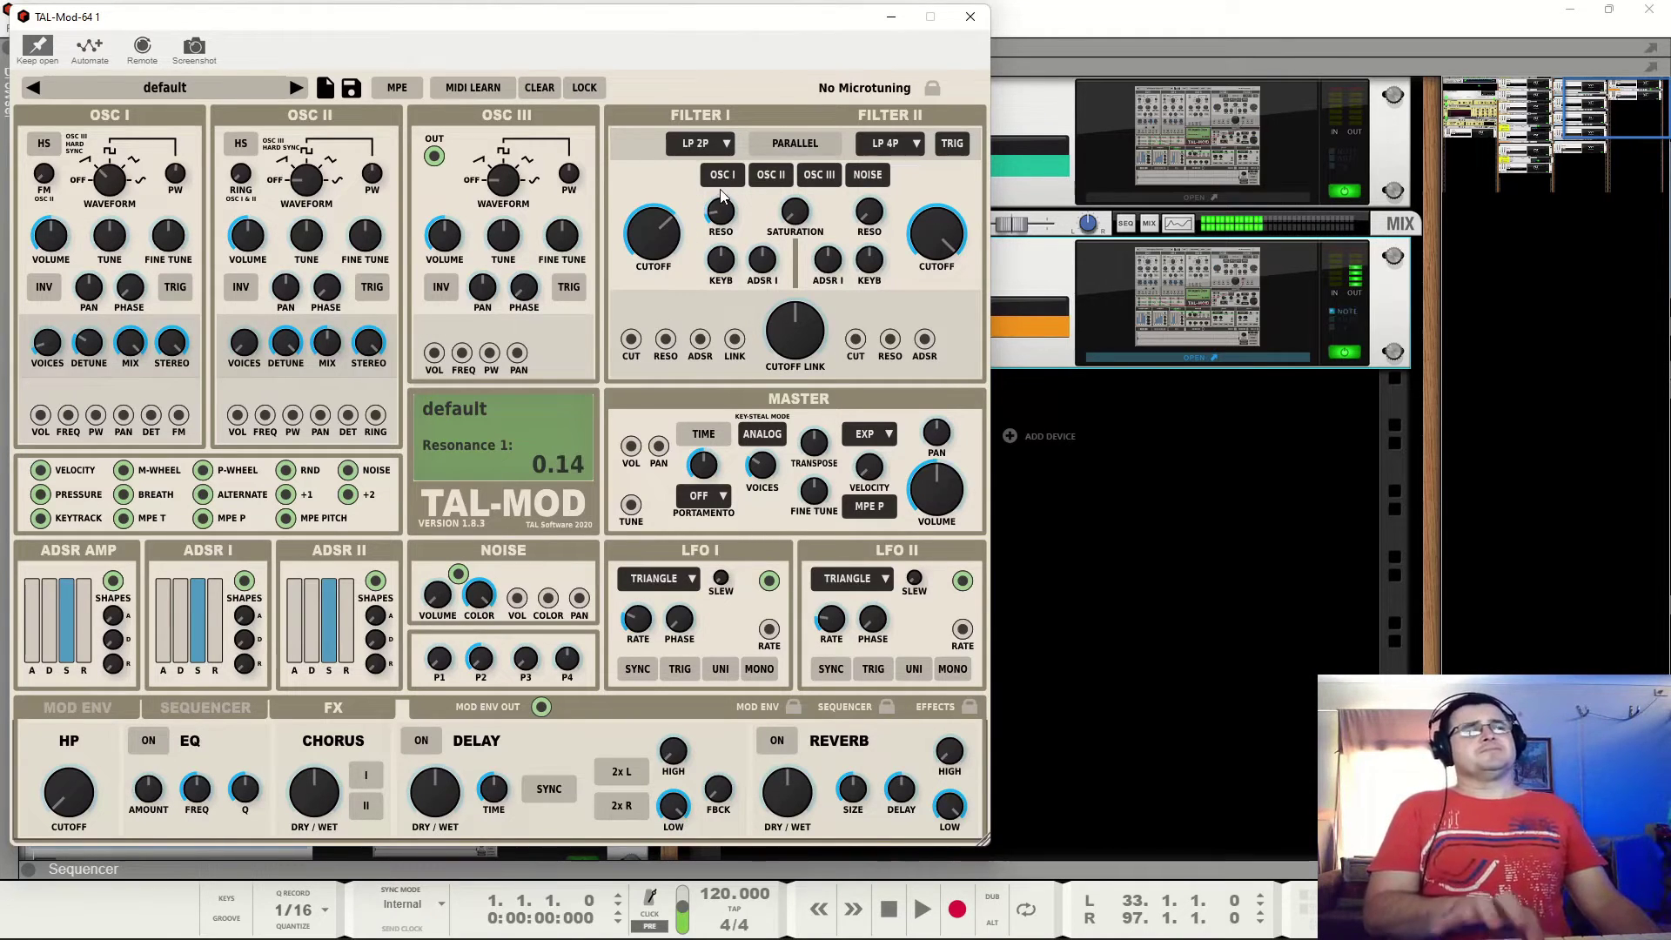
{"action": "left_click_drag", "start_coordinate": [769, 275], "coordinate": [763, 222]}
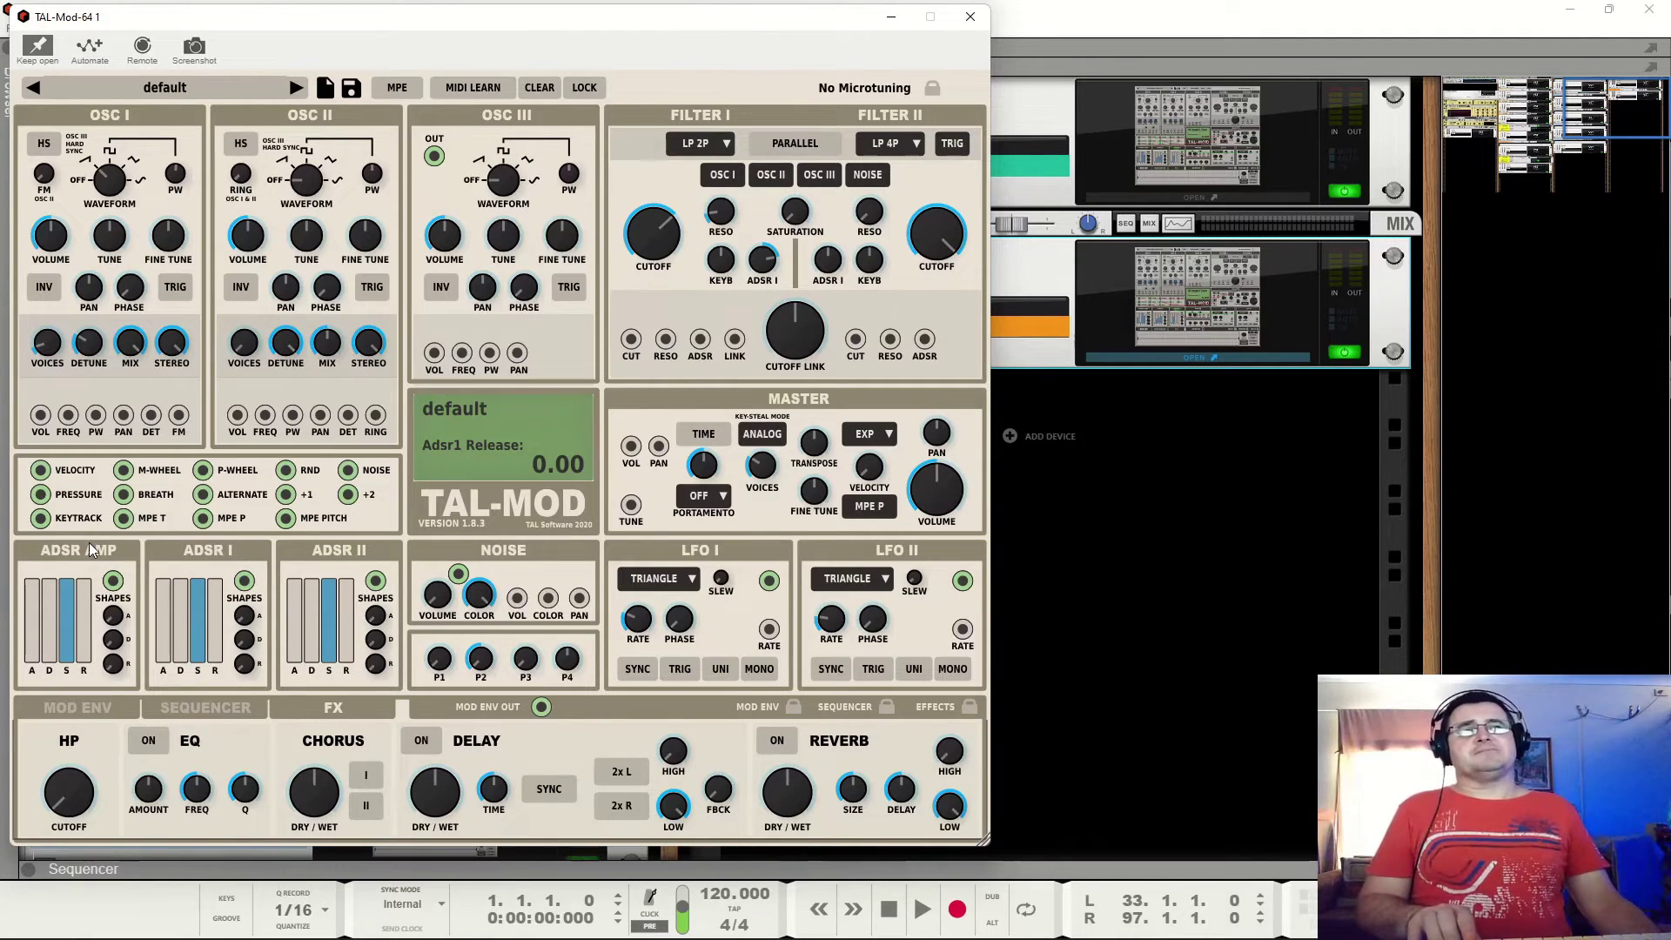
Give the amp envelope a short attack, and try a release of 0.03 before returning it to zero.
{"action": "left_click", "coordinate": [42, 657]}
{"action": "left_click_drag", "start_coordinate": [45, 658], "coordinate": [44, 654]}
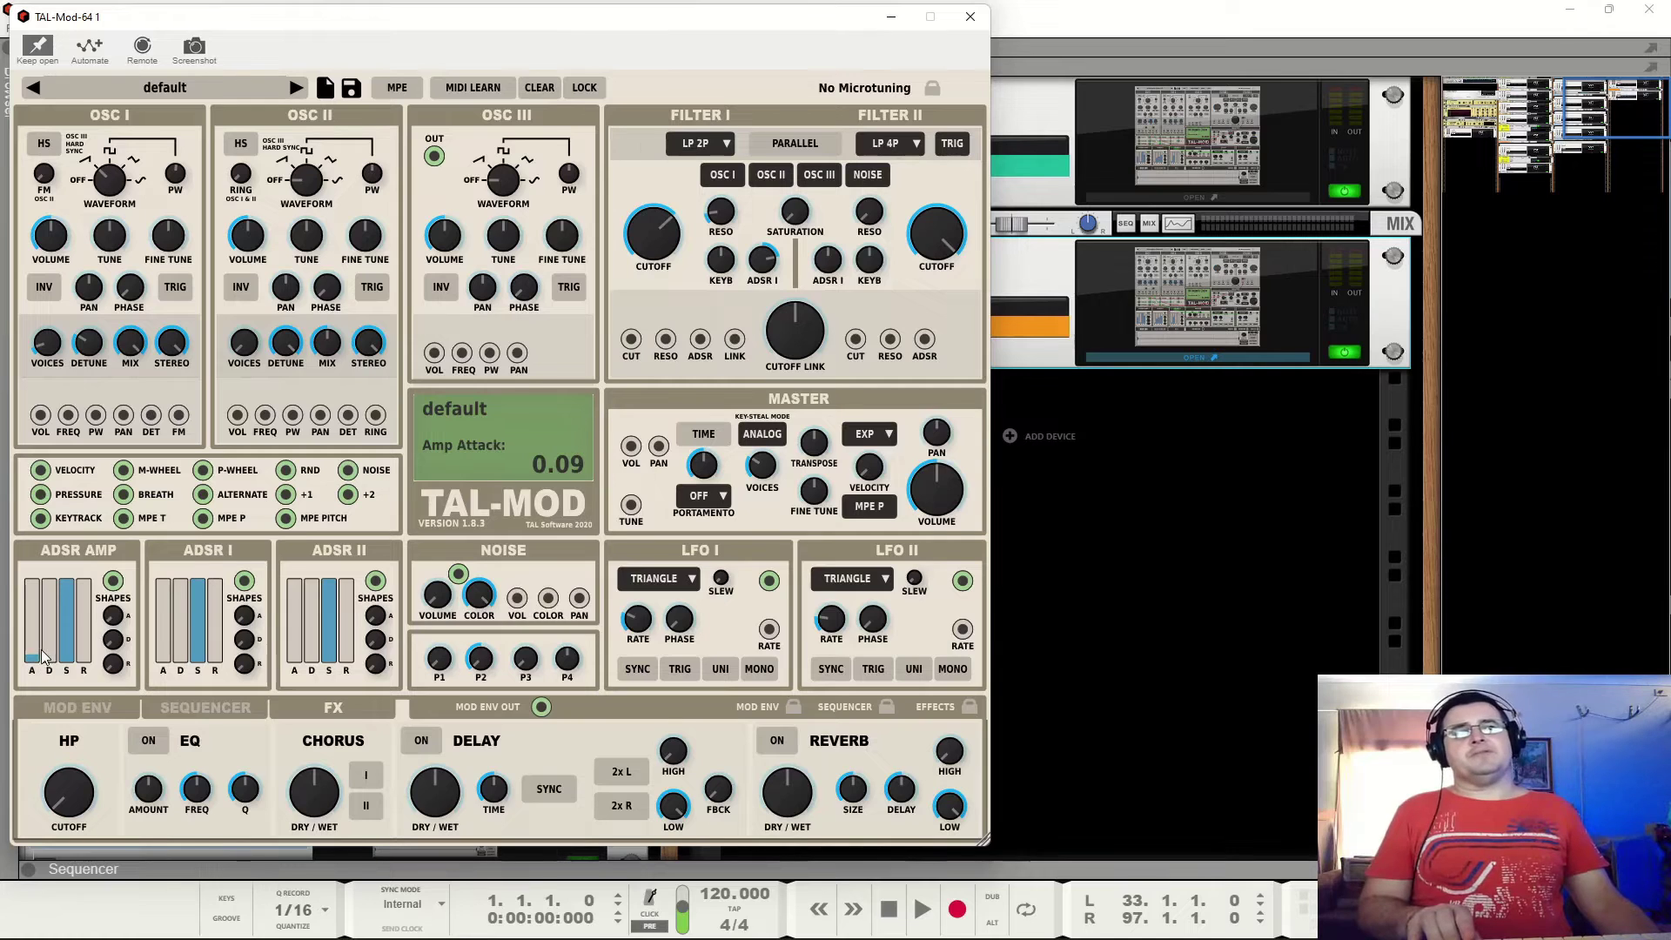
{"action": "mouse_move", "coordinate": [87, 666]}
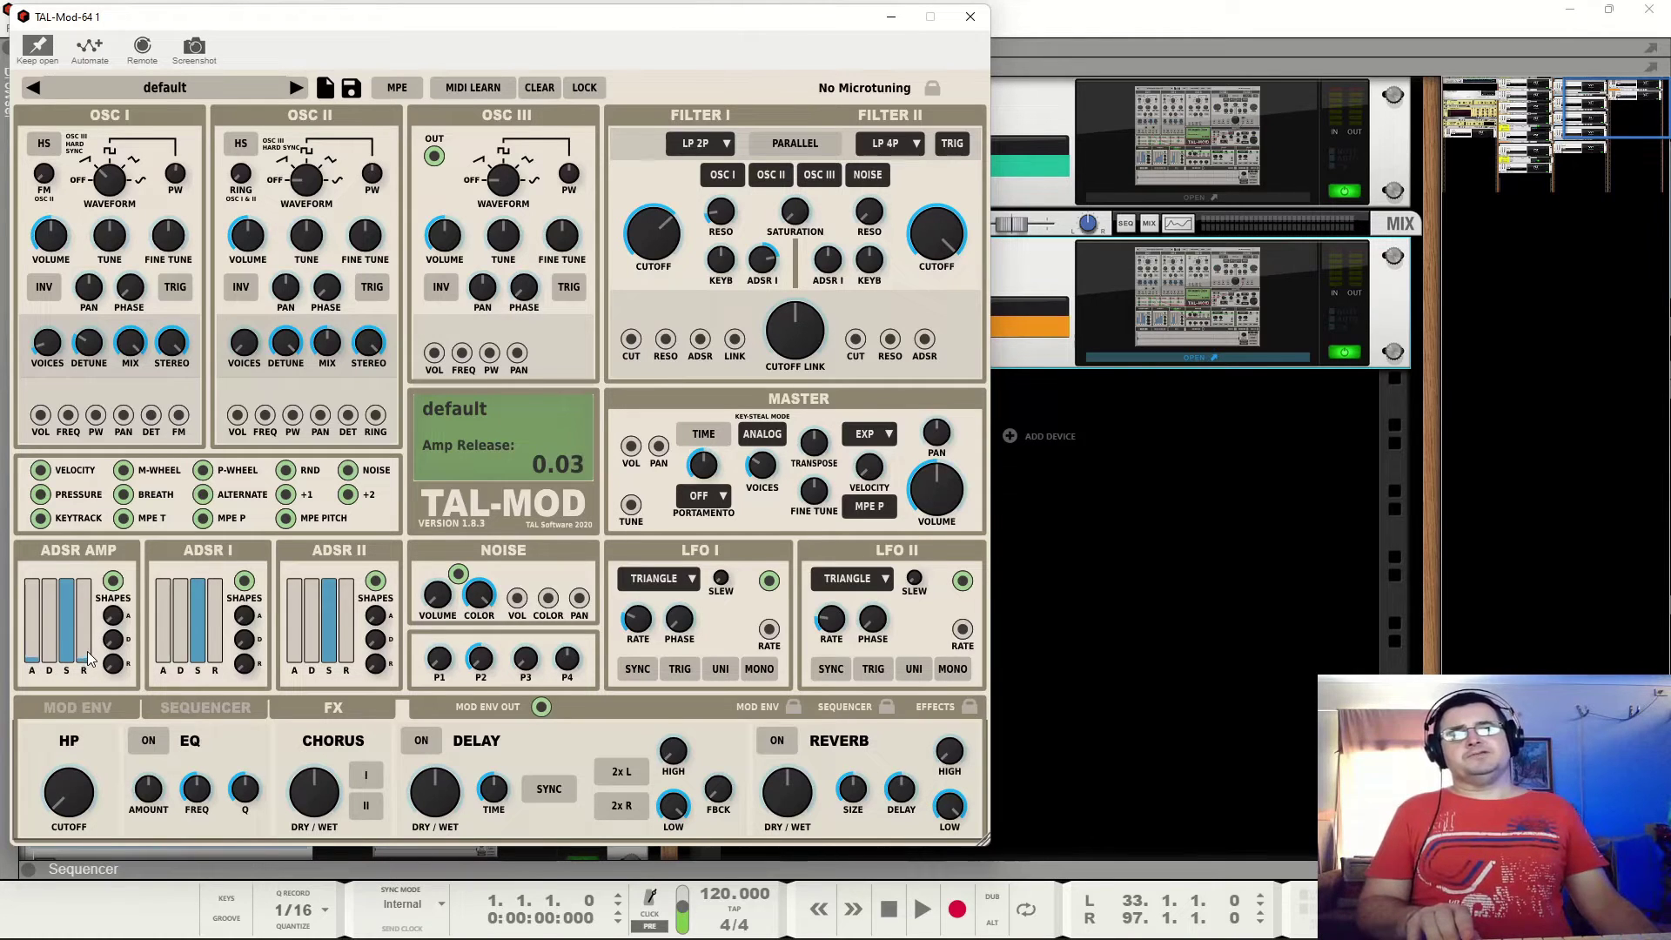
{"action": "left_click_drag", "start_coordinate": [87, 663], "coordinate": [89, 675]}
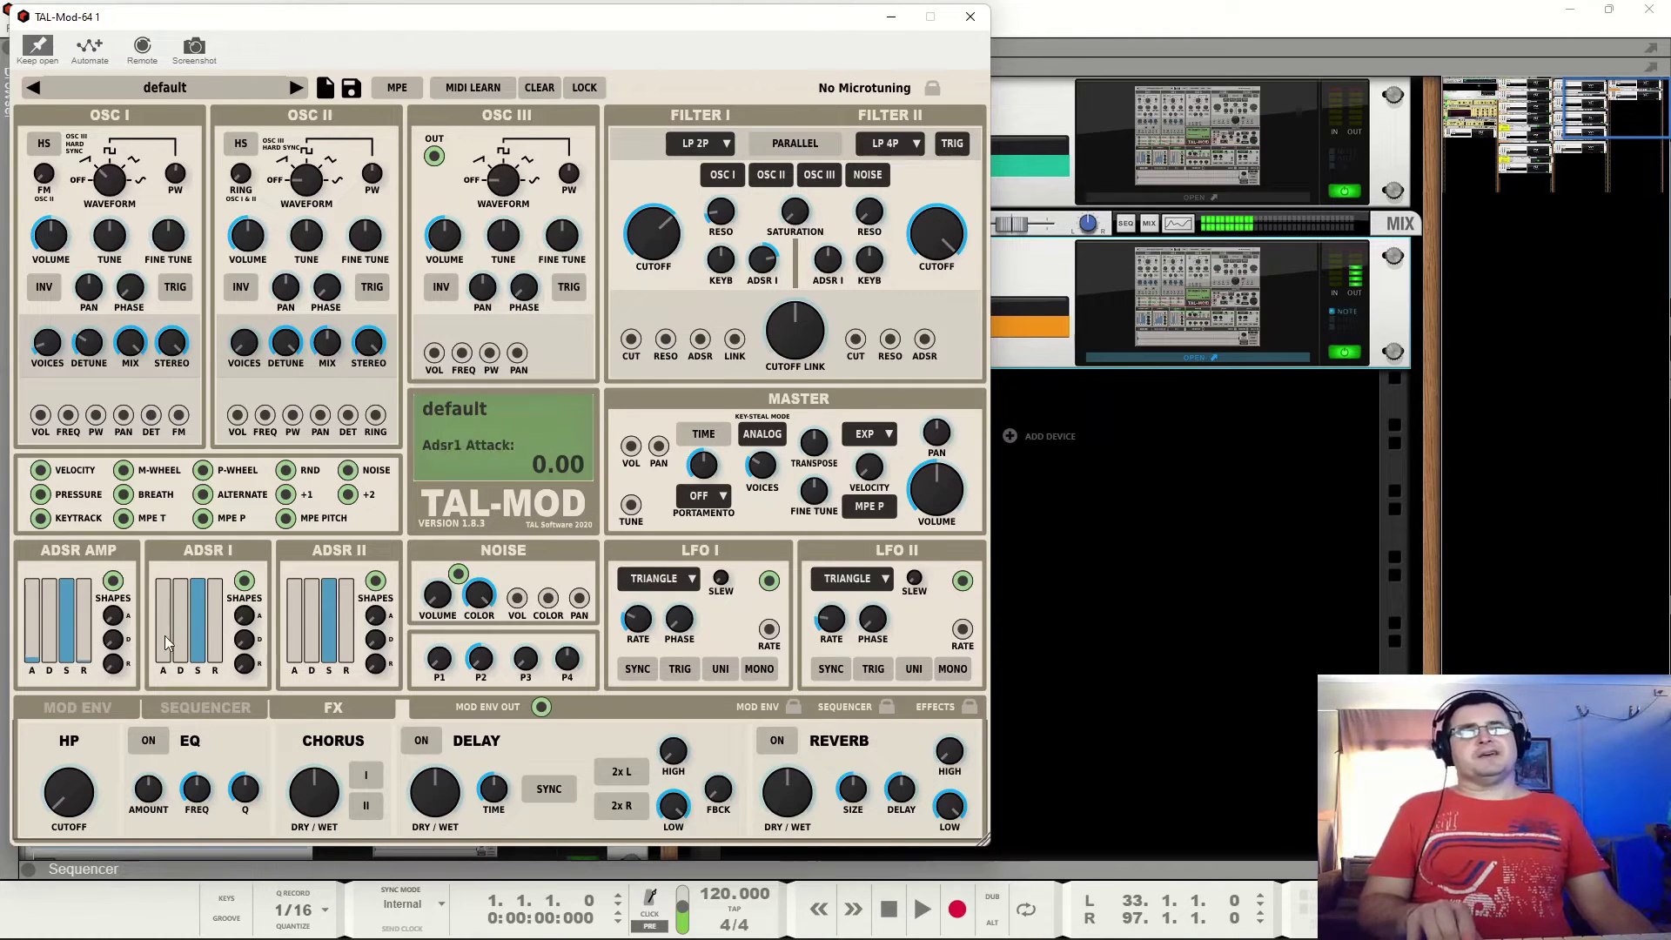
Drop ADSR I's sustain to zero and try decay times of 1.00 and 0.73.
{"action": "left_click_drag", "start_coordinate": [201, 610], "coordinate": [198, 550]}
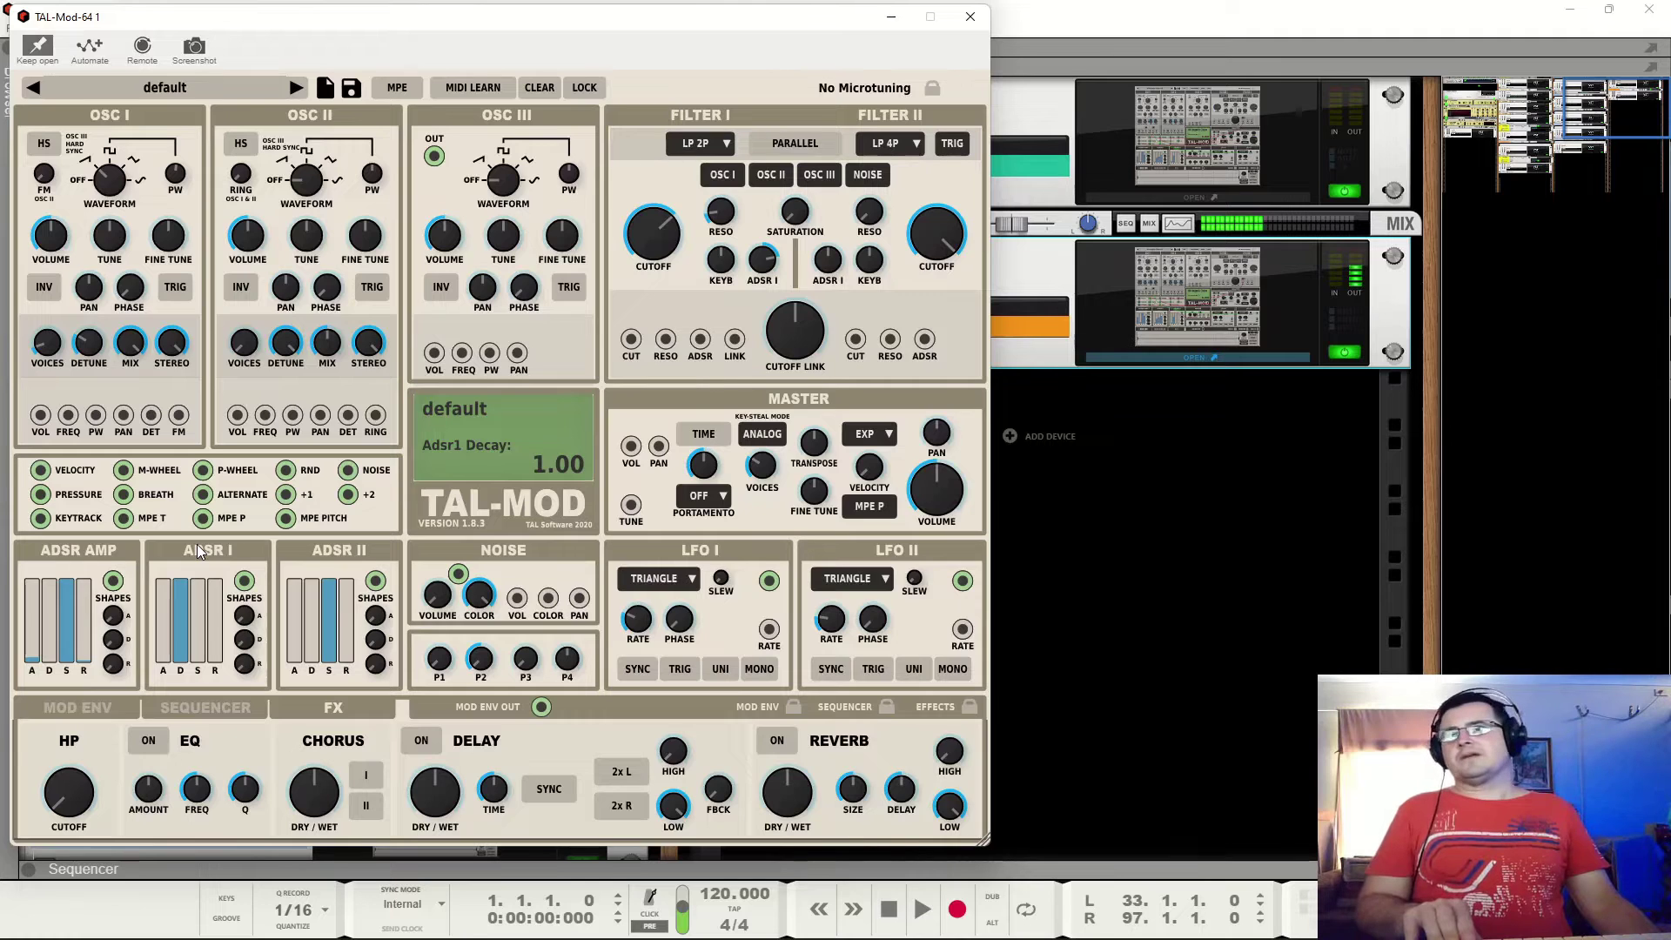
{"action": "left_click_drag", "start_coordinate": [200, 565], "coordinate": [200, 604]}
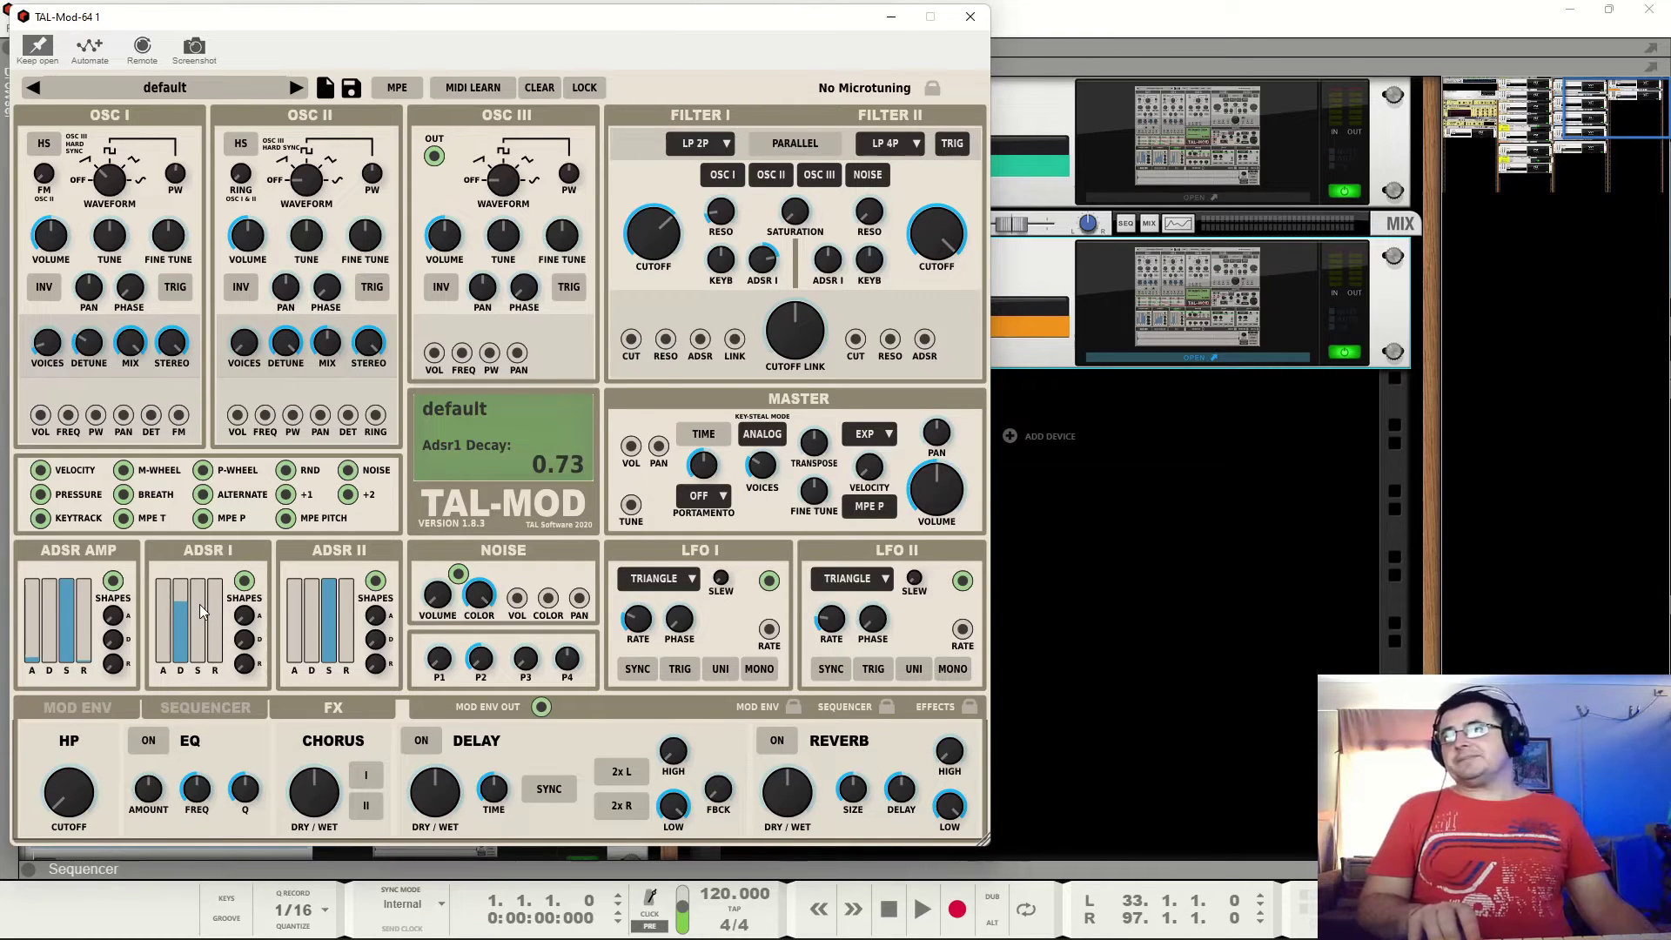
{"action": "left_click_drag", "start_coordinate": [200, 604], "coordinate": [188, 618]}
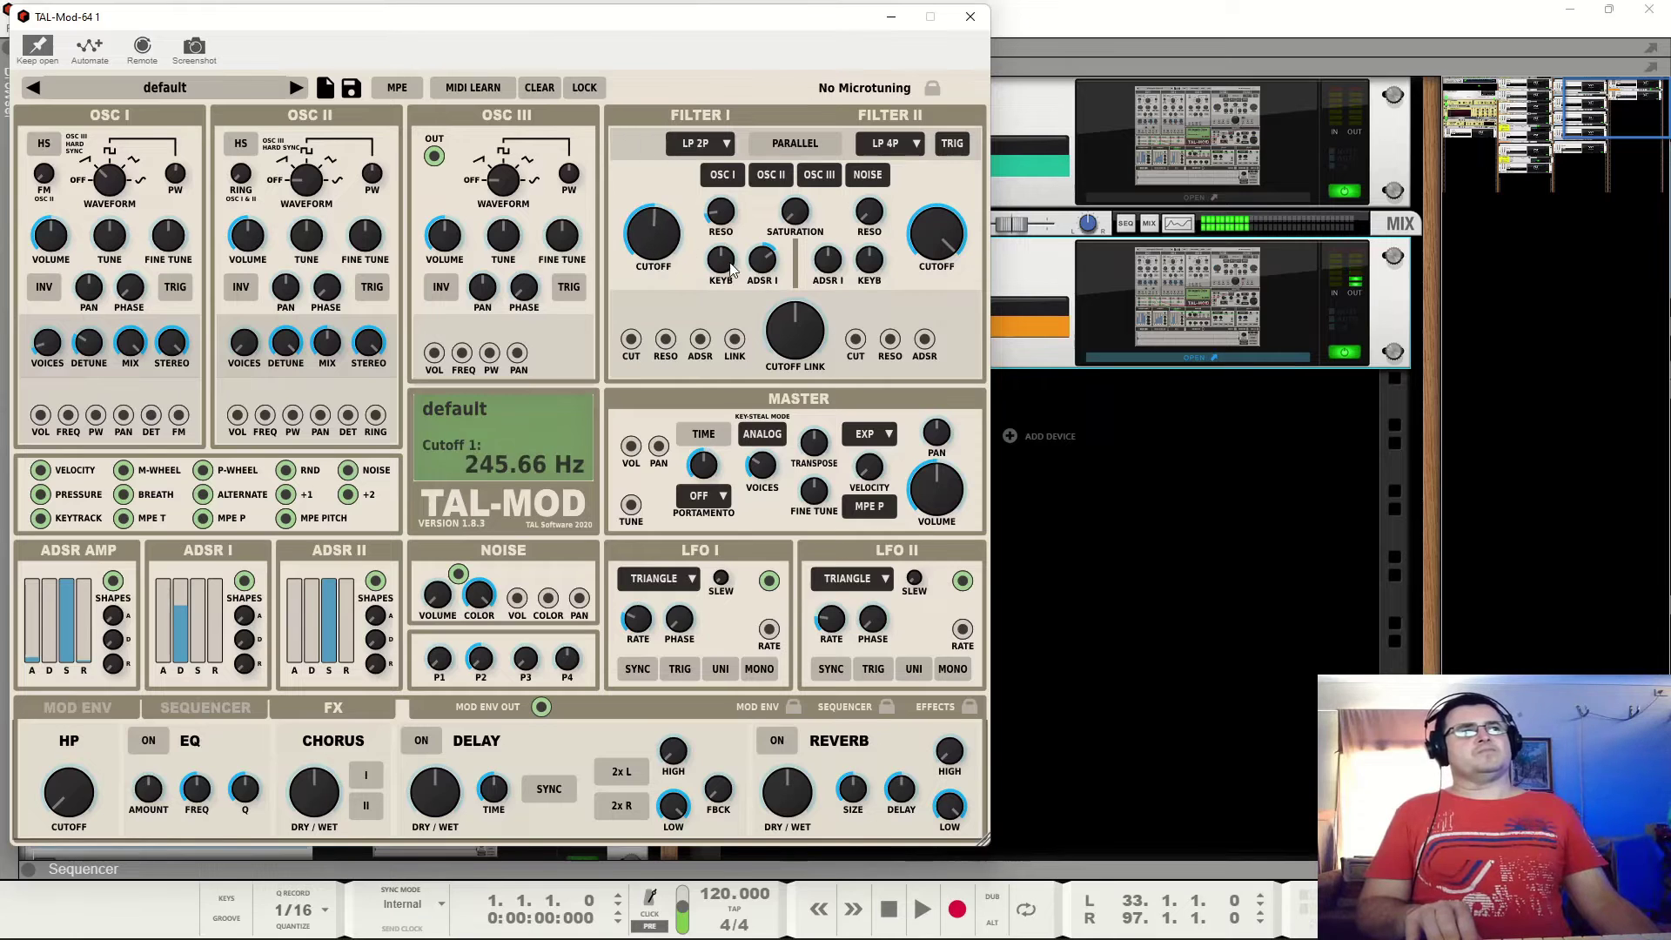
Adjust Filter I's ADSR I amount and cutoff, bringing the cutoff to 58.98 Hz, and set ADSR I's attack to 0.33.
{"action": "left_click_drag", "start_coordinate": [770, 272], "coordinate": [772, 265]}
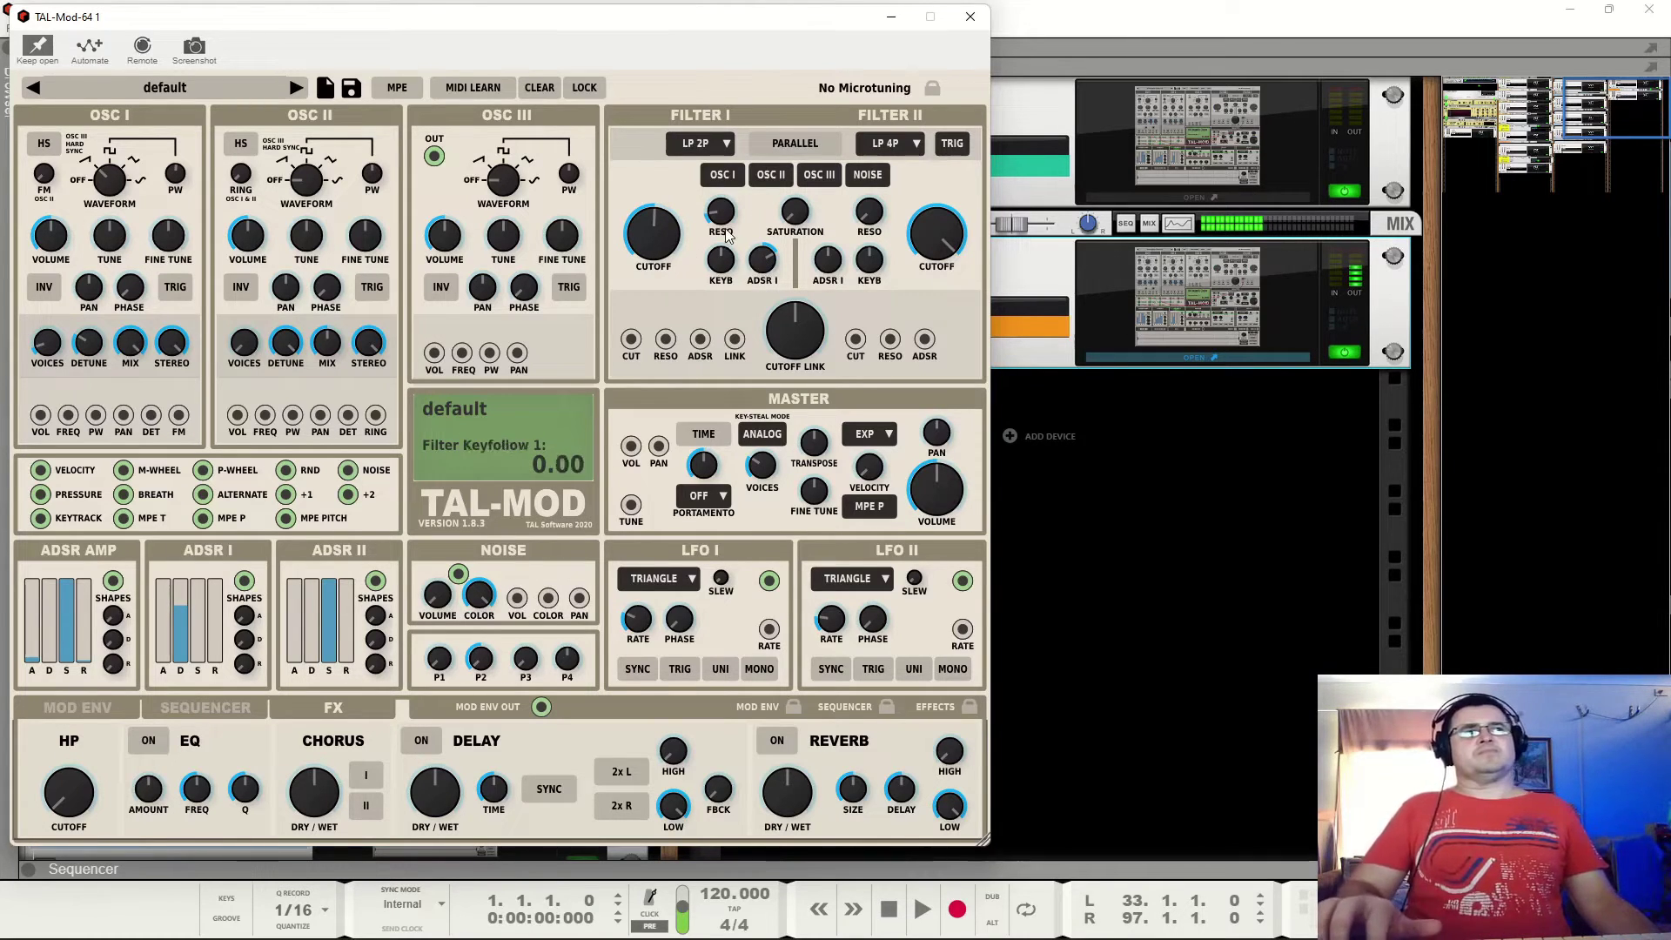
{"action": "scroll", "coordinate": [648, 235], "scroll_direction": "down", "scroll_amount": 5}
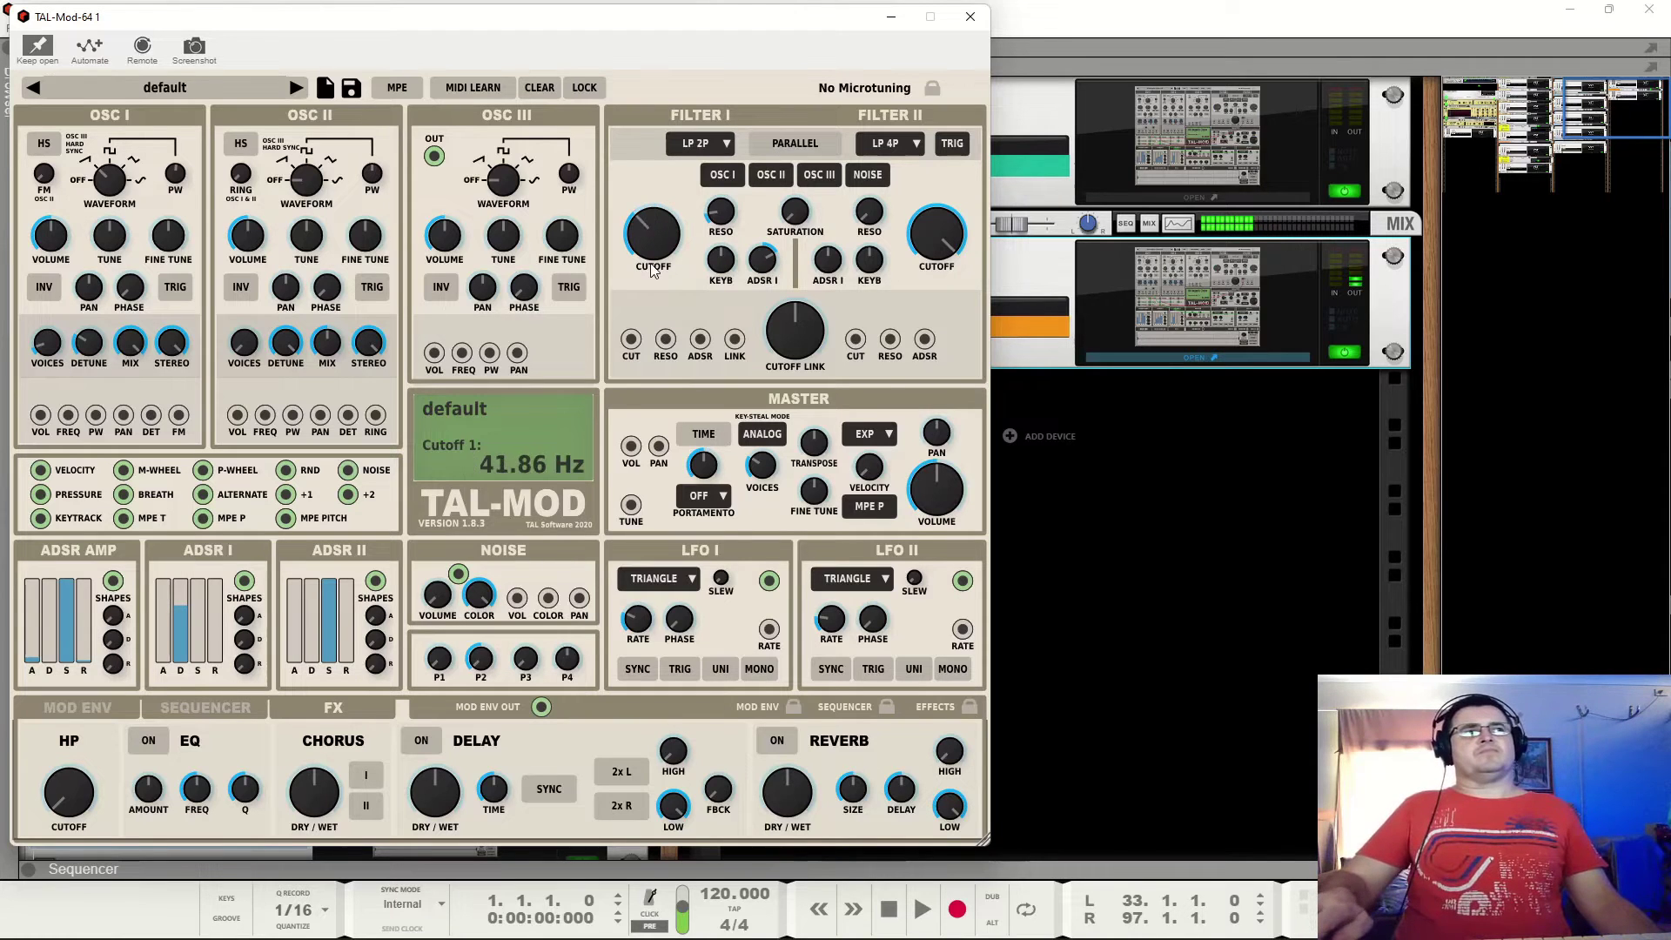
{"action": "scroll", "coordinate": [659, 233], "scroll_direction": "up", "scroll_amount": 2}
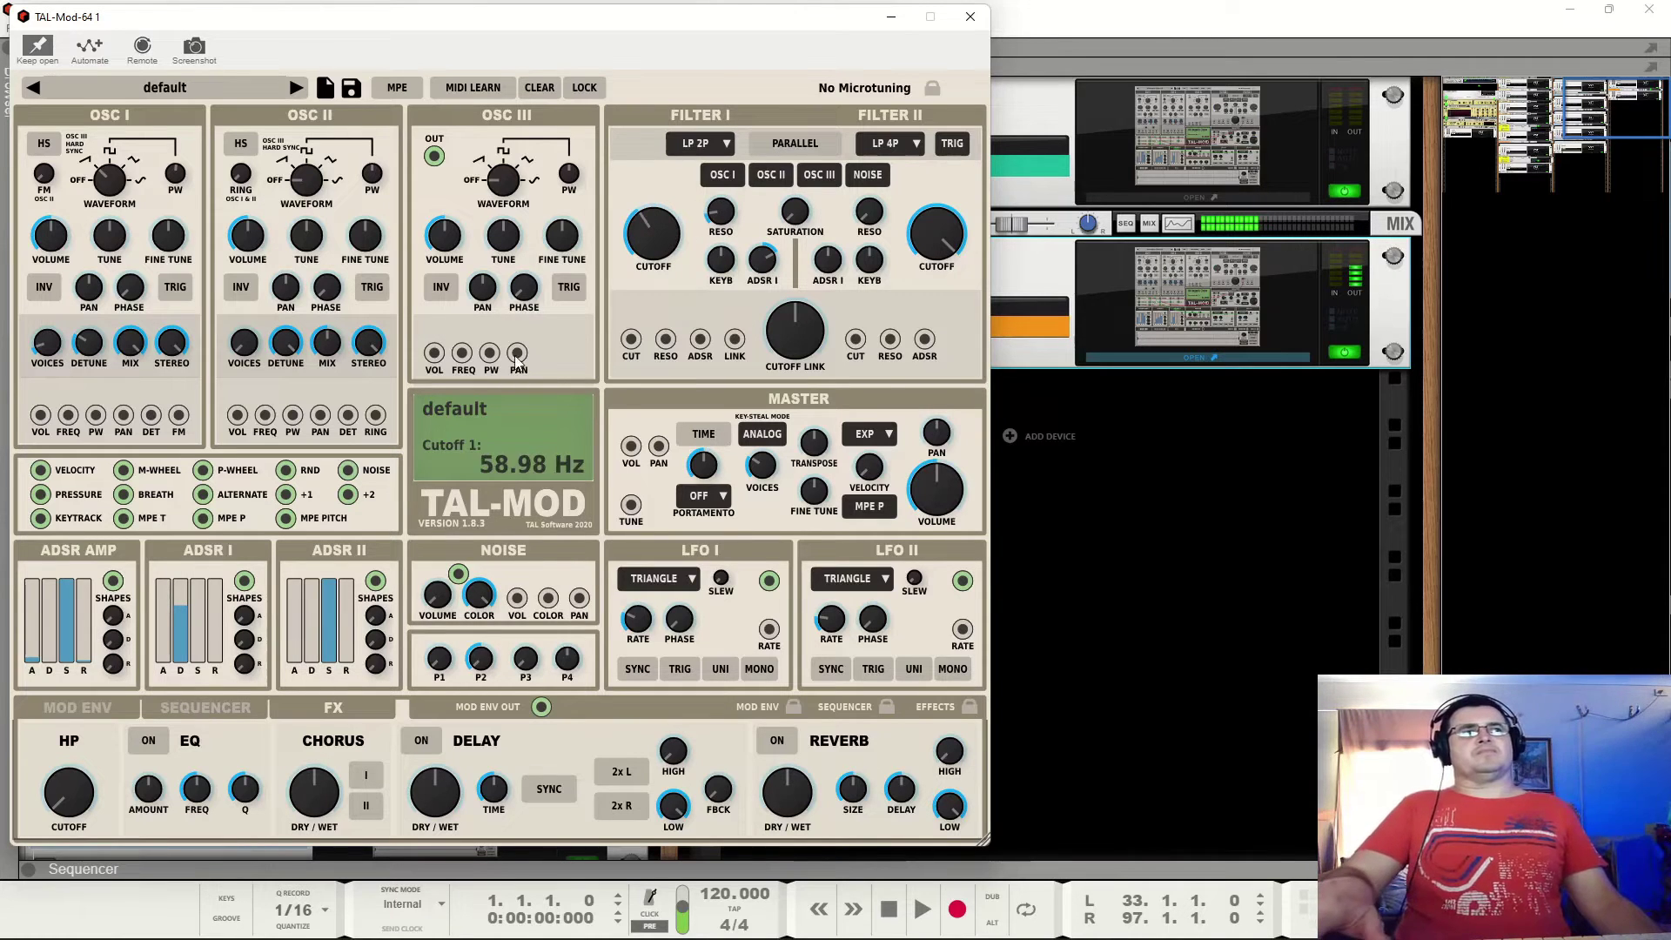
{"action": "scroll", "coordinate": [170, 636], "scroll_direction": "up", "scroll_amount": 4}
{"action": "scroll", "coordinate": [170, 635], "scroll_direction": "up", "scroll_amount": 1}
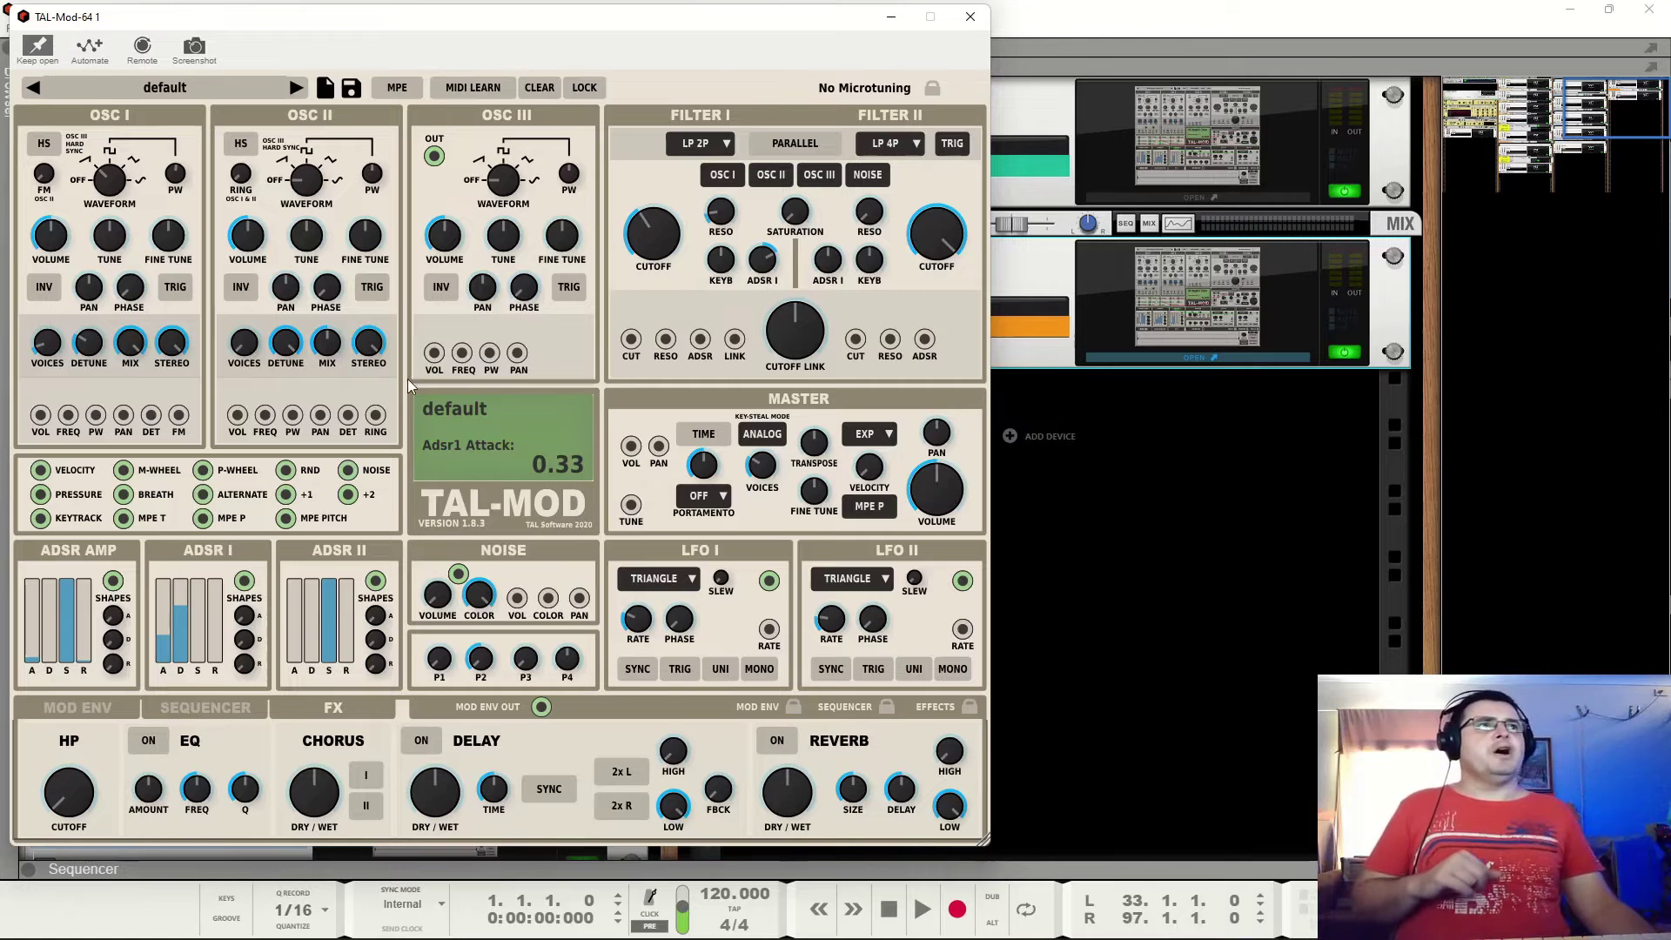
Try LP 4P on Filter I and return to LP 2P, then shorten ADSR I's attack and decay with a short release.
{"action": "left_click", "coordinate": [718, 145]}
{"action": "left_click", "coordinate": [712, 172]}
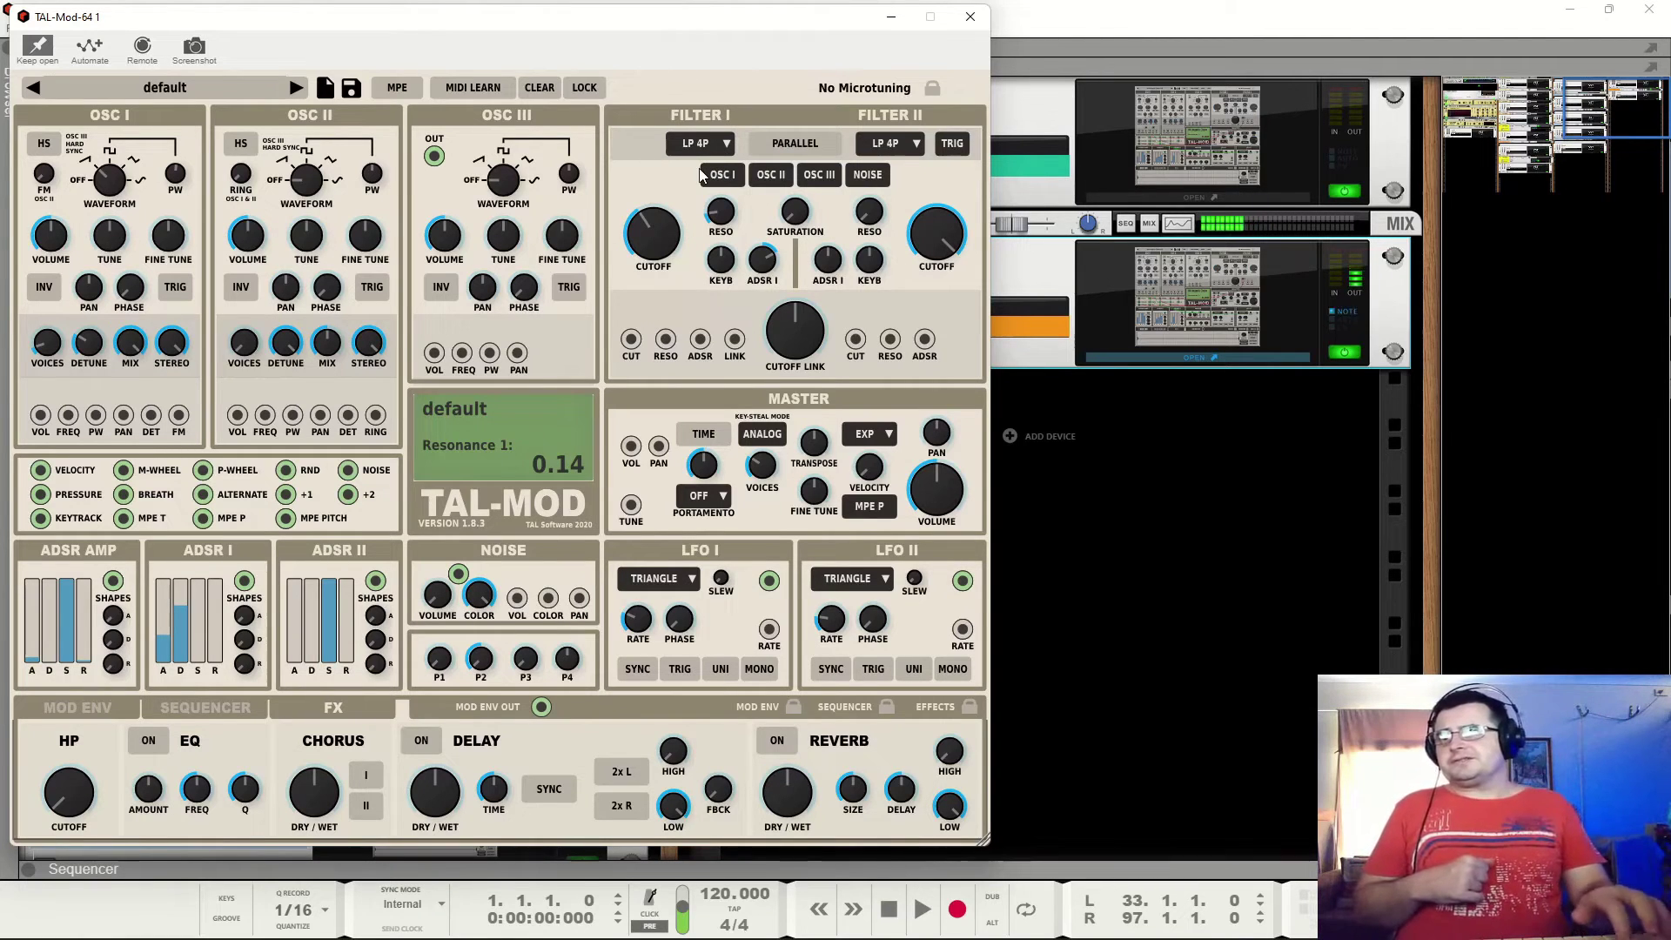
{"action": "left_click", "coordinate": [704, 144]}
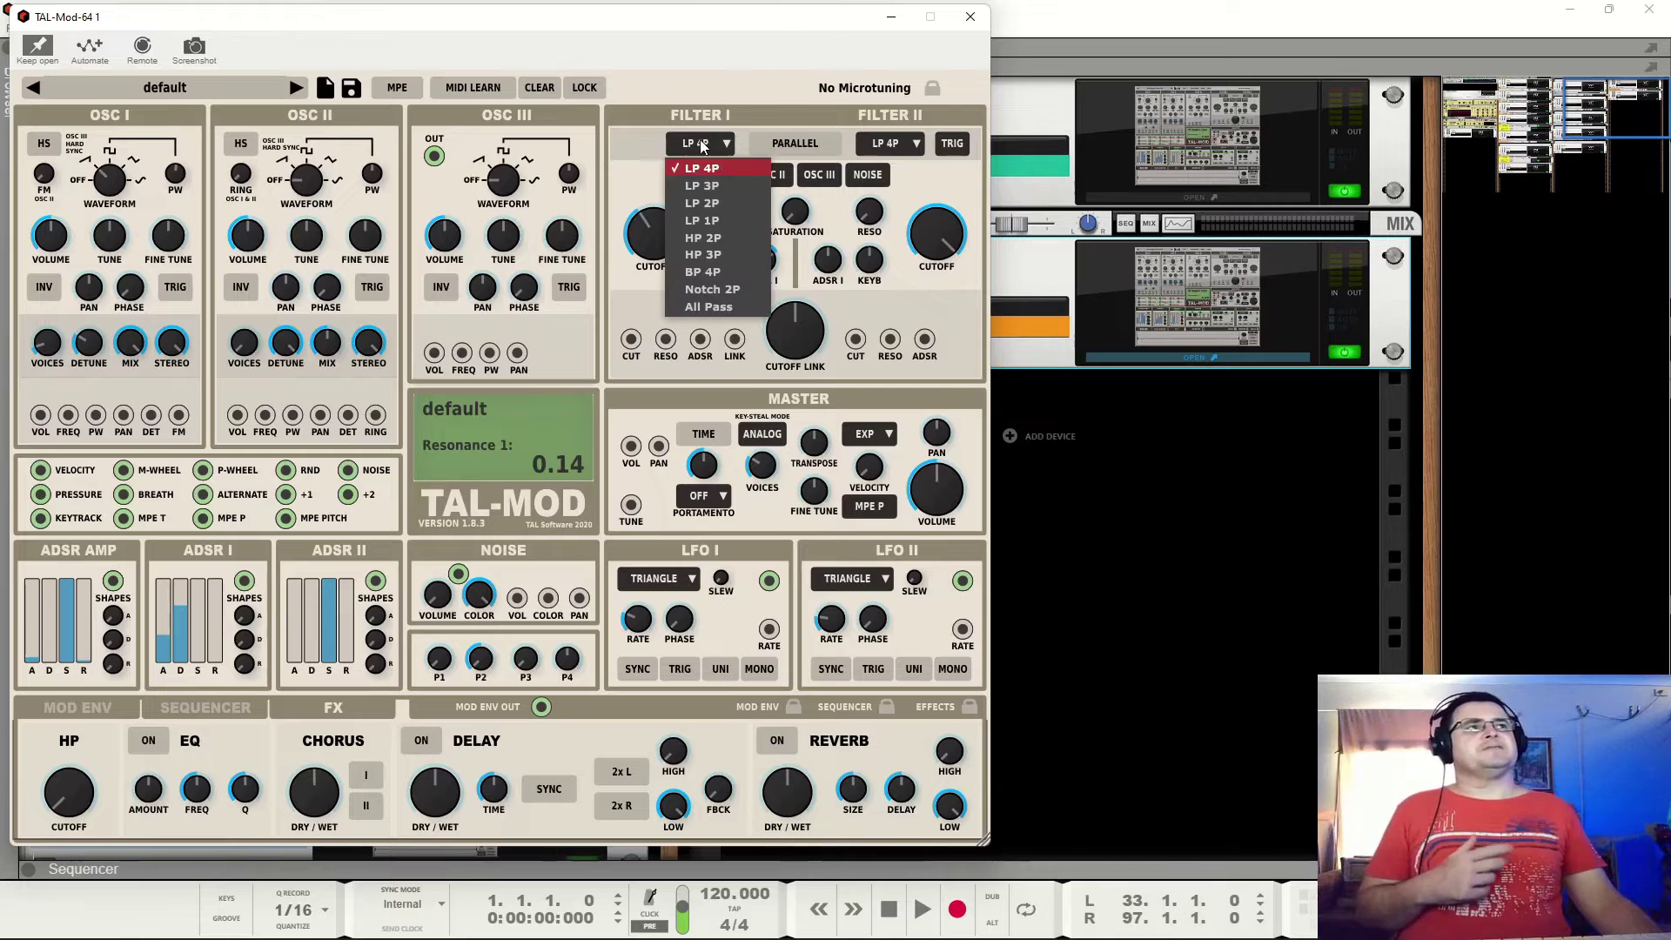
{"action": "left_click", "coordinate": [723, 196]}
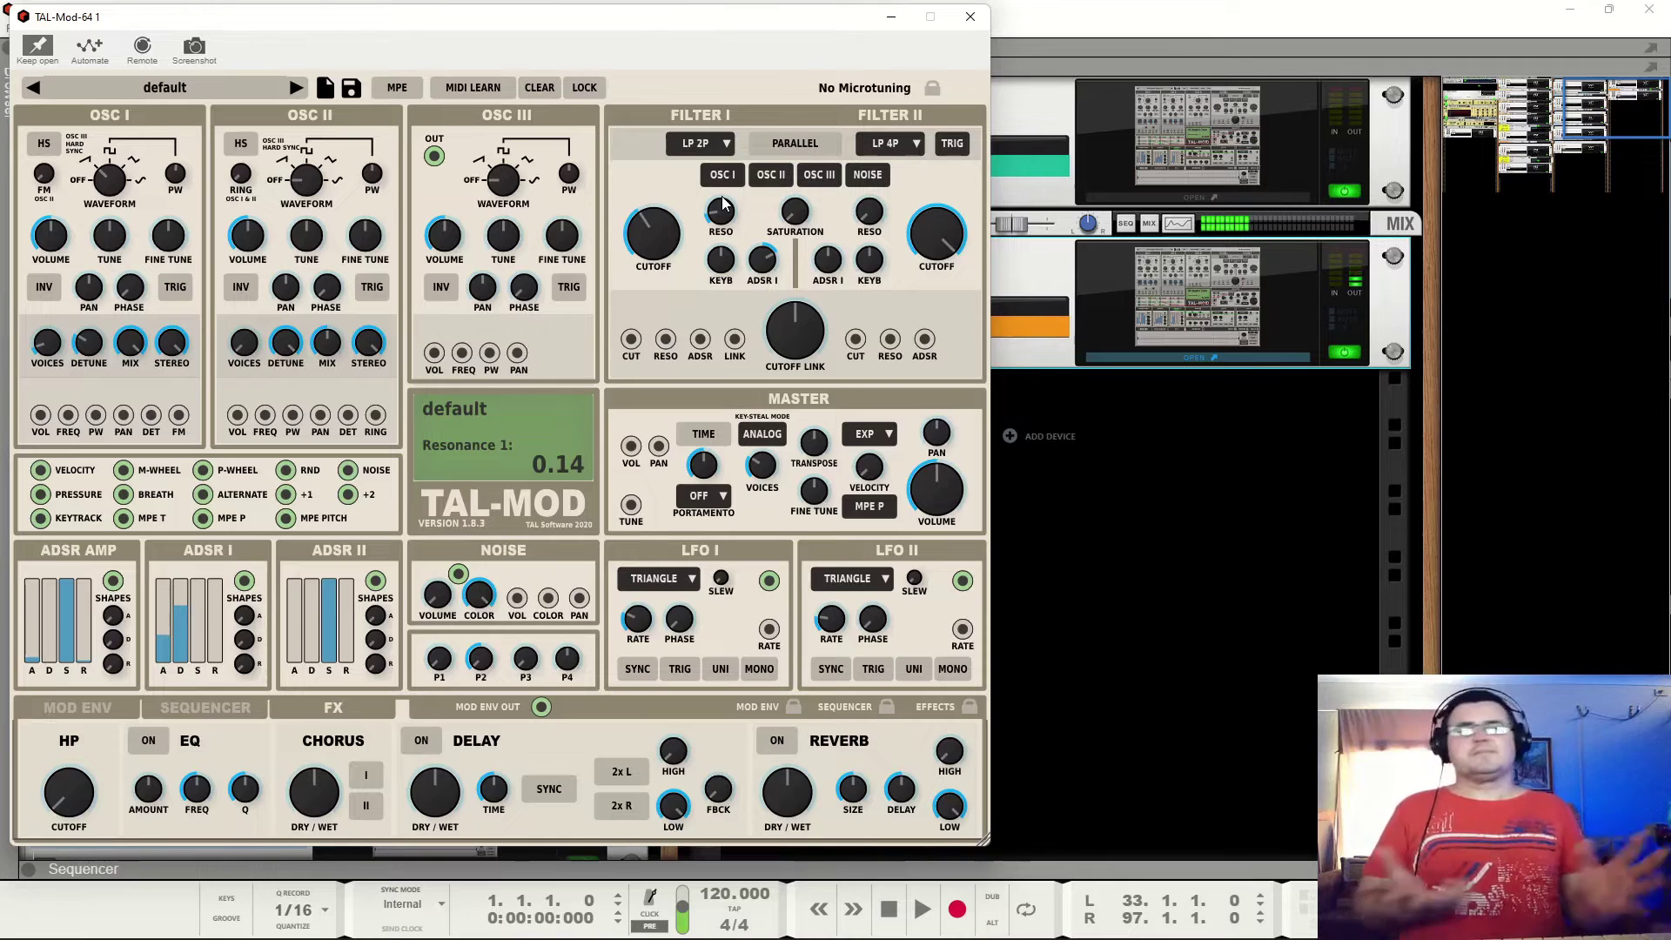
{"action": "mouse_move", "coordinate": [211, 665]}
{"action": "left_mouse_down"}
{"action": "mouse_move", "coordinate": [218, 607]}
{"action": "mouse_move", "coordinate": [183, 641]}
{"action": "mouse_move", "coordinate": [218, 635]}
{"action": "mouse_move", "coordinate": [166, 651]}
{"action": "mouse_move", "coordinate": [215, 652]}
{"action": "left_mouse_up"}
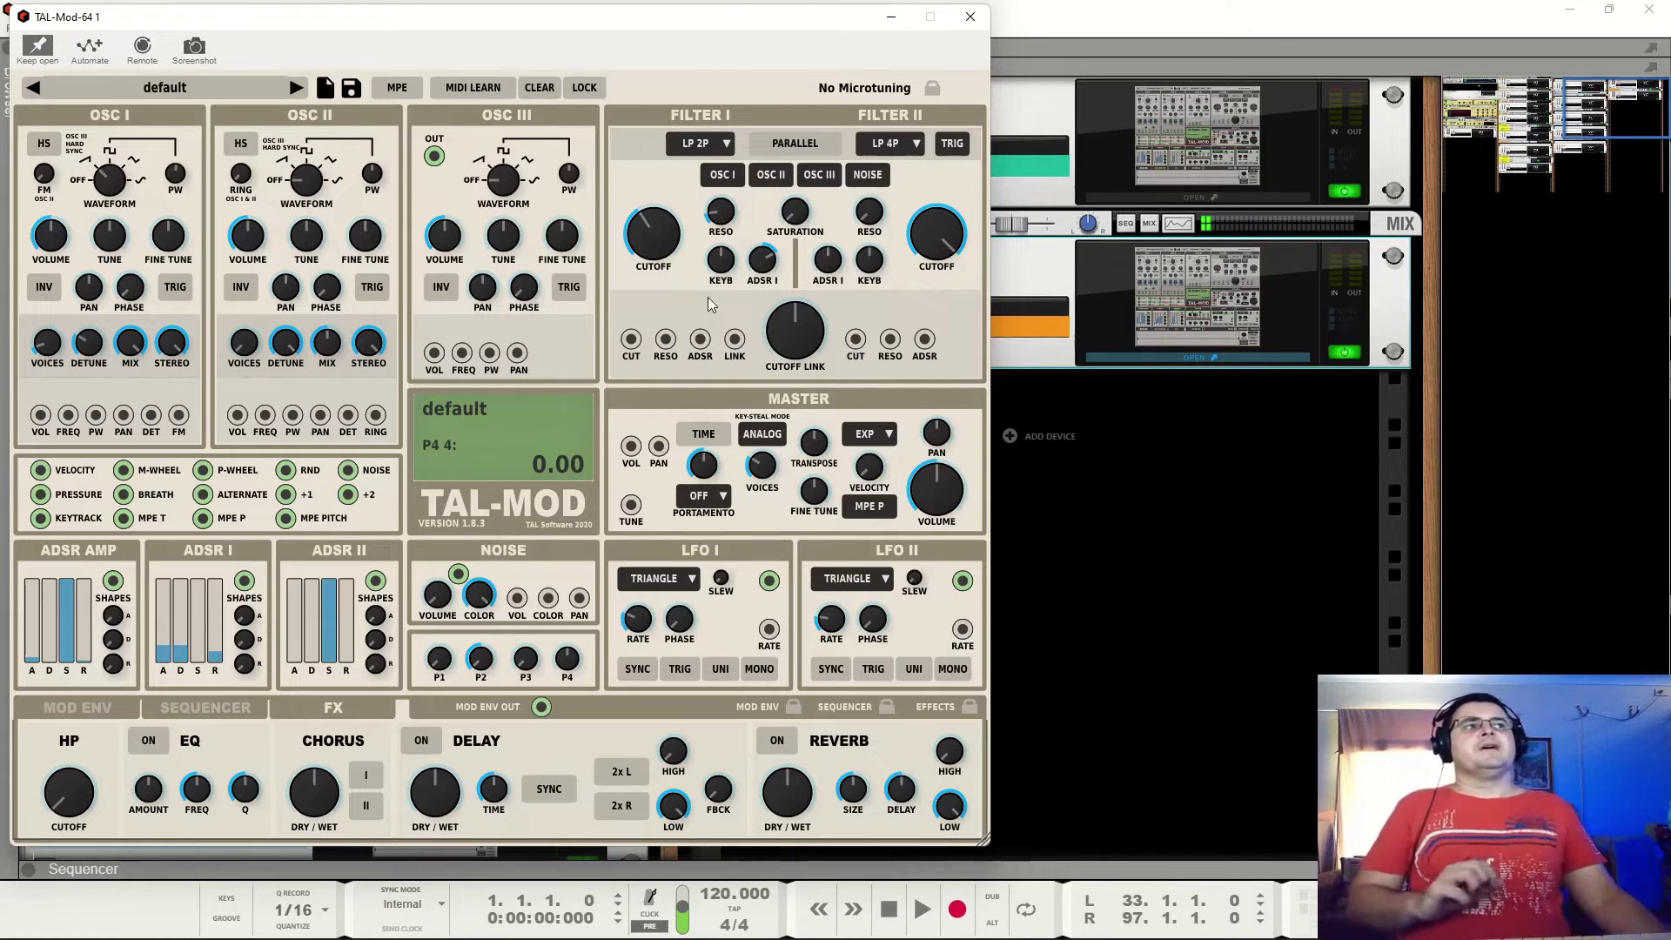
Set Filter I to LP 1P with its cutoff at 1436.66 Hz and its resonance at zero.
{"action": "left_click", "coordinate": [702, 146]}
{"action": "left_click", "coordinate": [718, 218]}
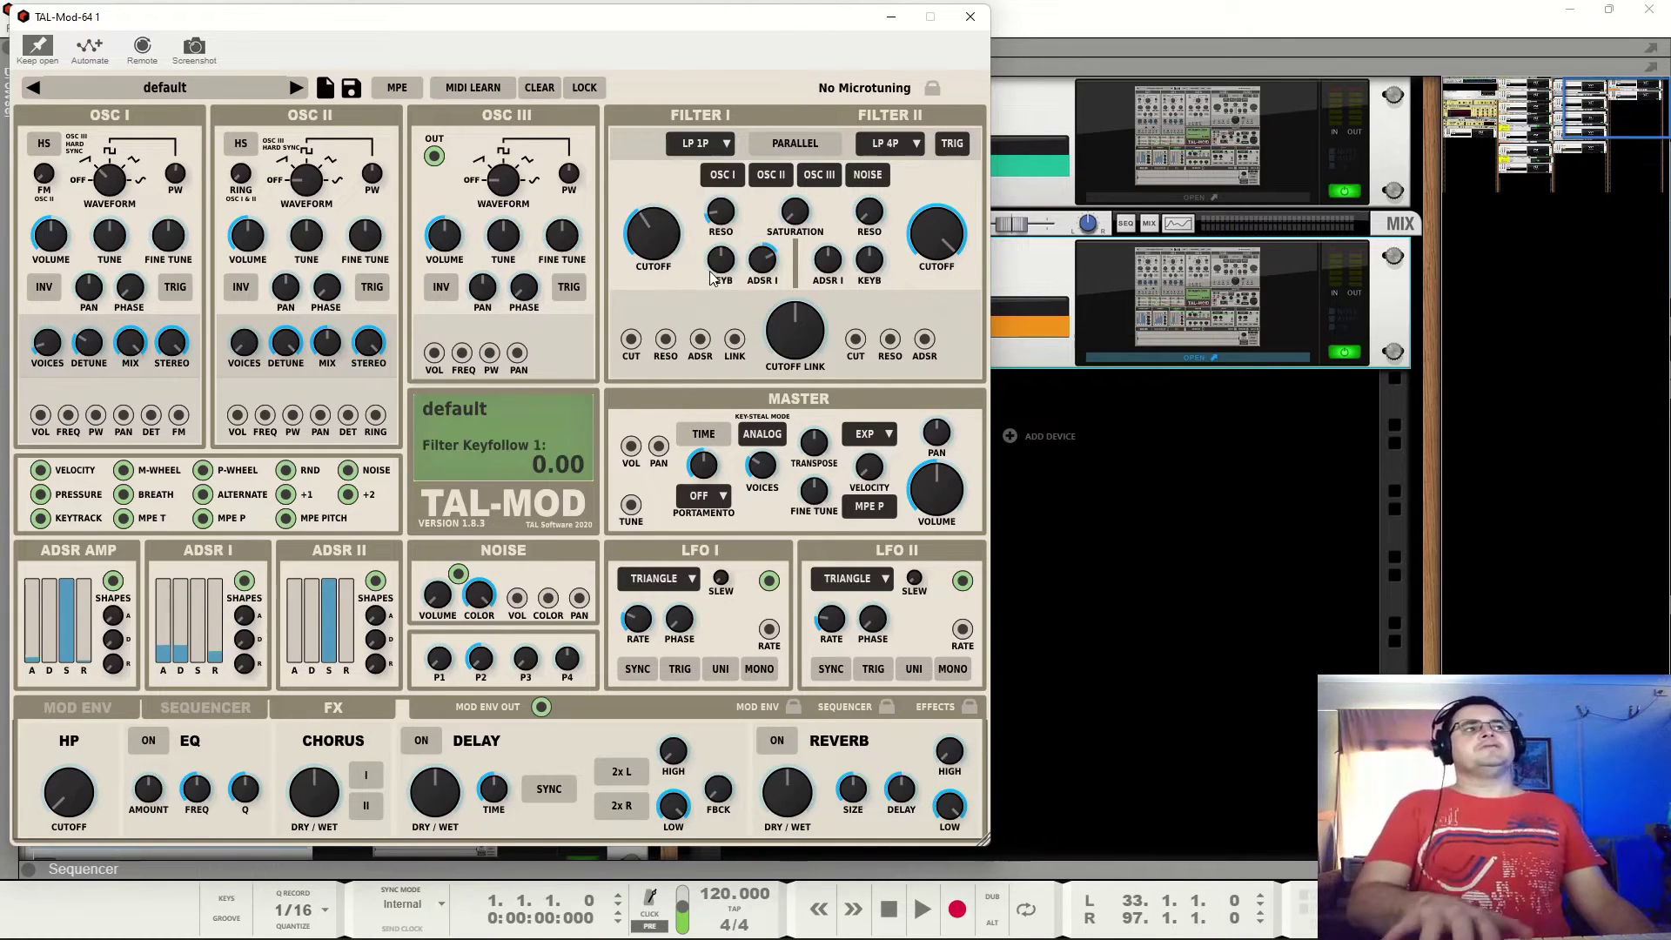
{"action": "left_click_drag", "start_coordinate": [658, 233], "coordinate": [675, 185]}
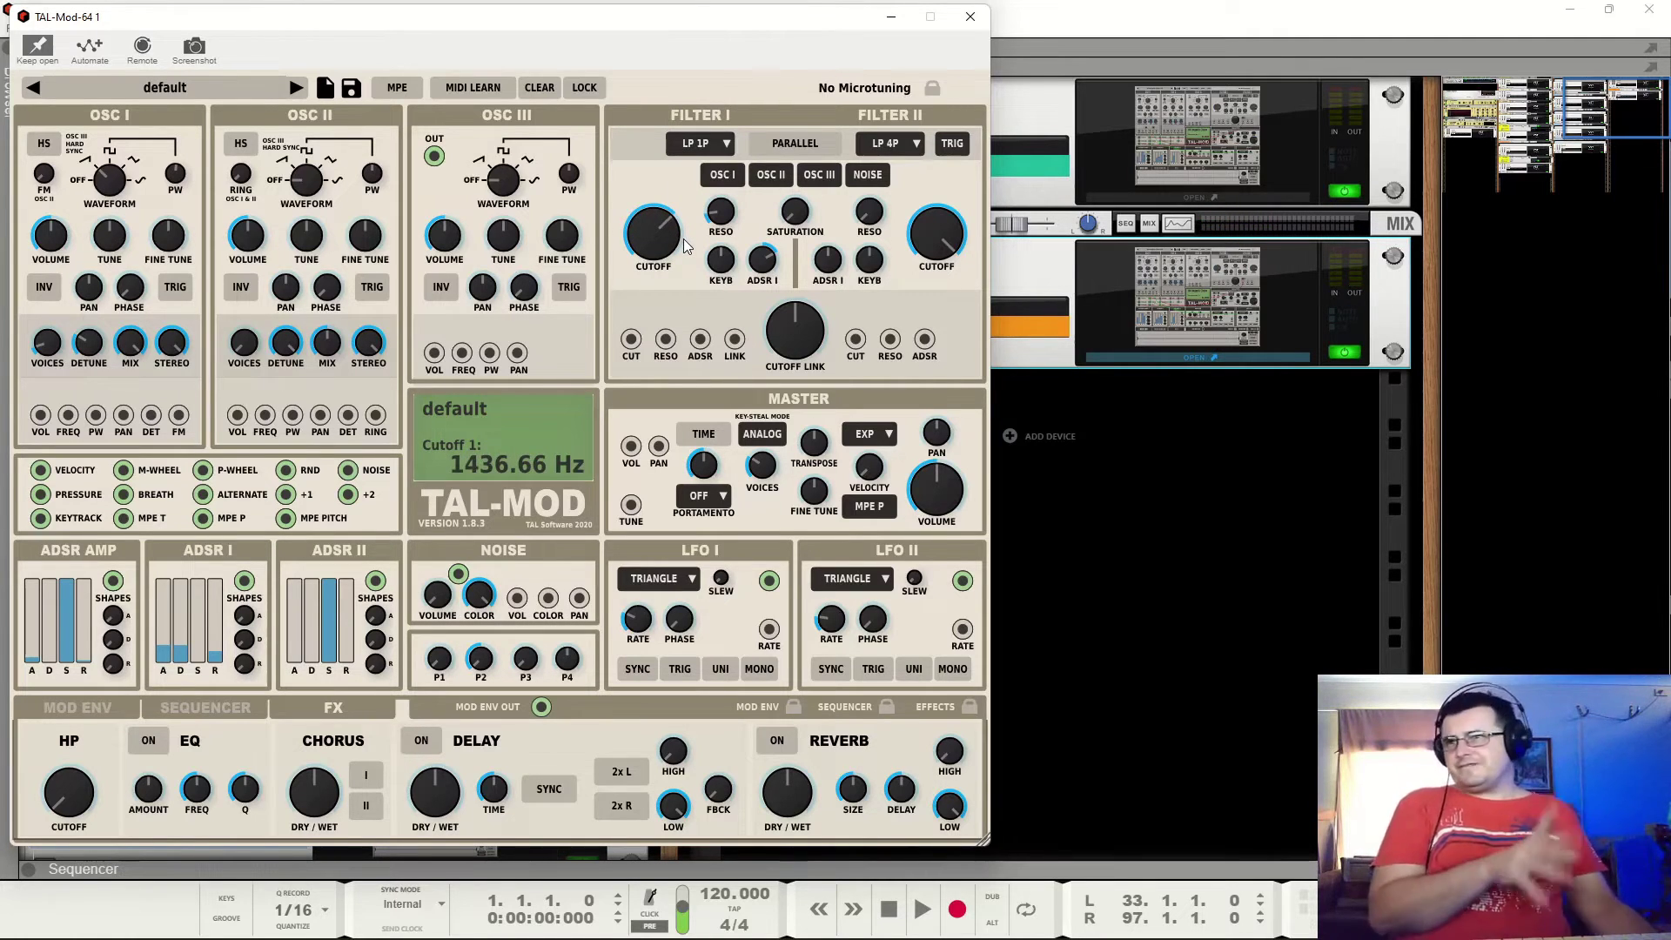
{"action": "mouse_move", "coordinate": [728, 219]}
{"action": "left_mouse_down"}
{"action": "mouse_move", "coordinate": [741, 167]}
{"action": "mouse_move", "coordinate": [741, 230]}
{"action": "left_mouse_up"}
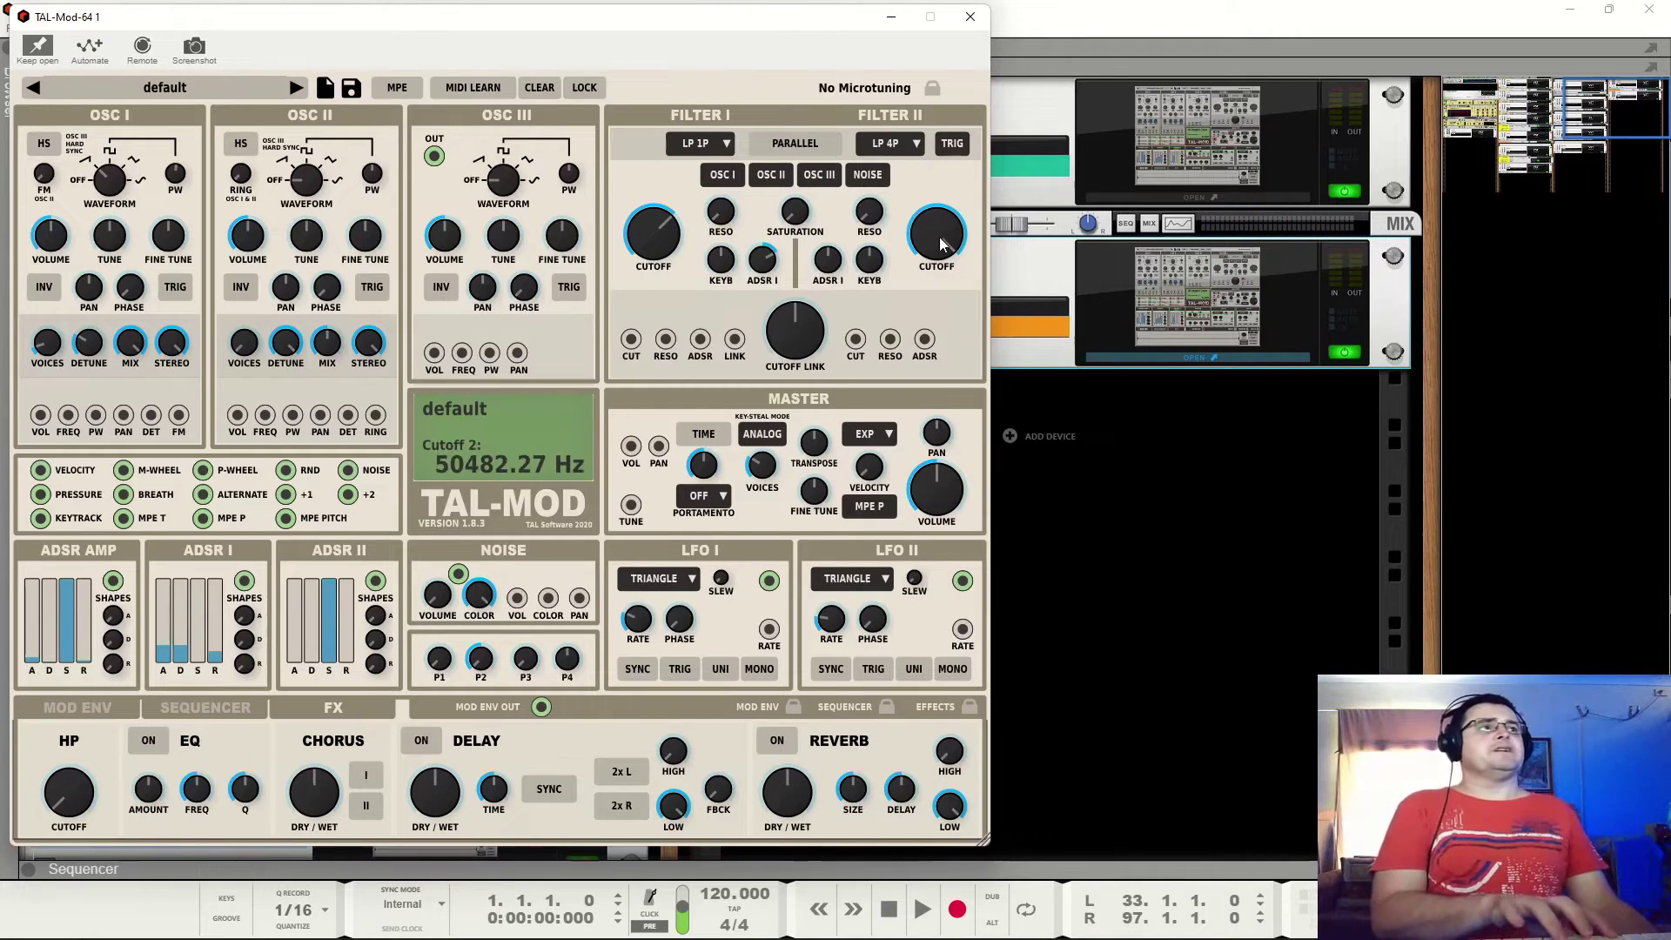
Set Filter II to LP 1P and Filter I to LP 2P.
{"action": "left_click", "coordinate": [914, 148]}
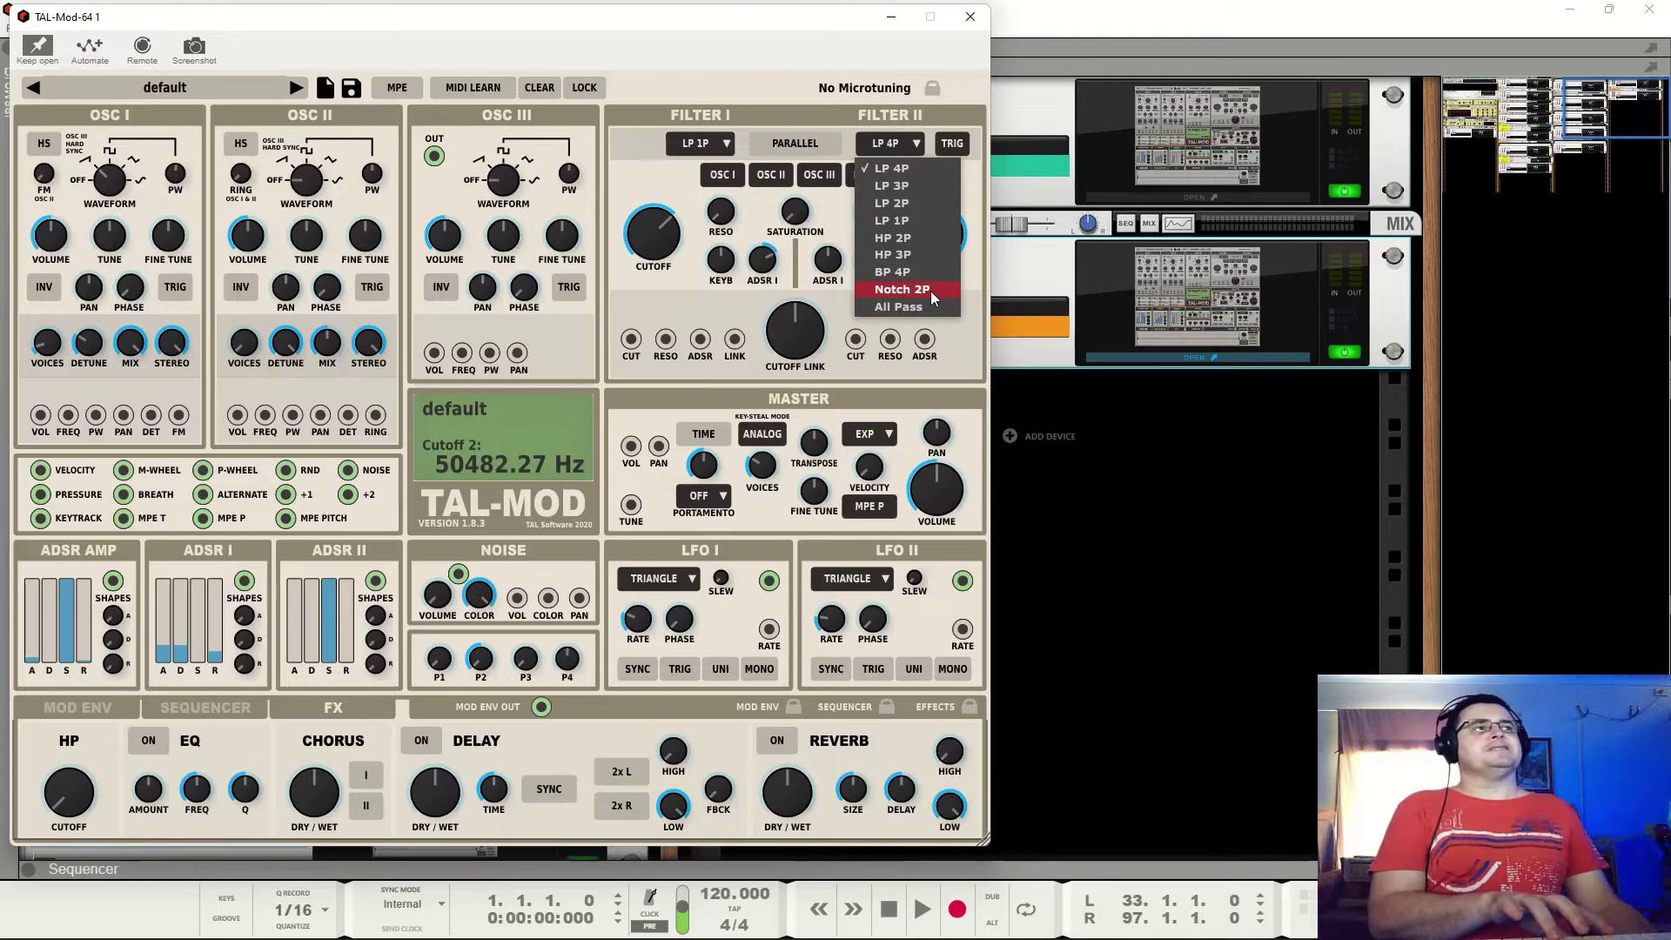
{"action": "left_click", "coordinate": [918, 220]}
{"action": "left_click", "coordinate": [701, 144]}
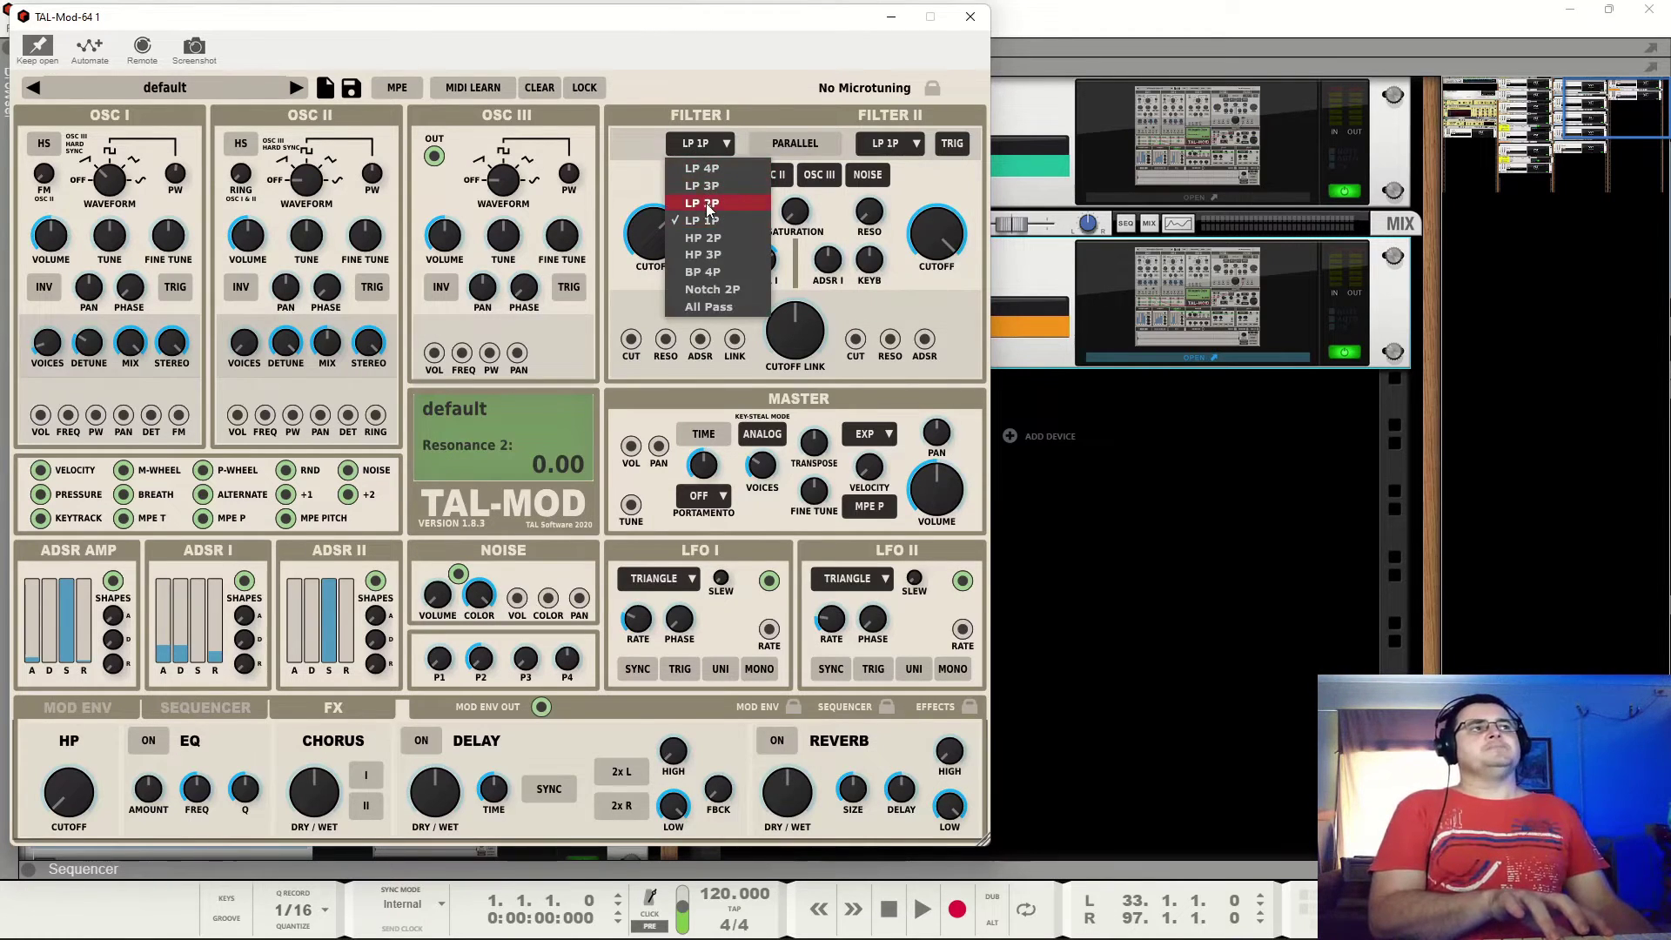
{"action": "left_click", "coordinate": [707, 203]}
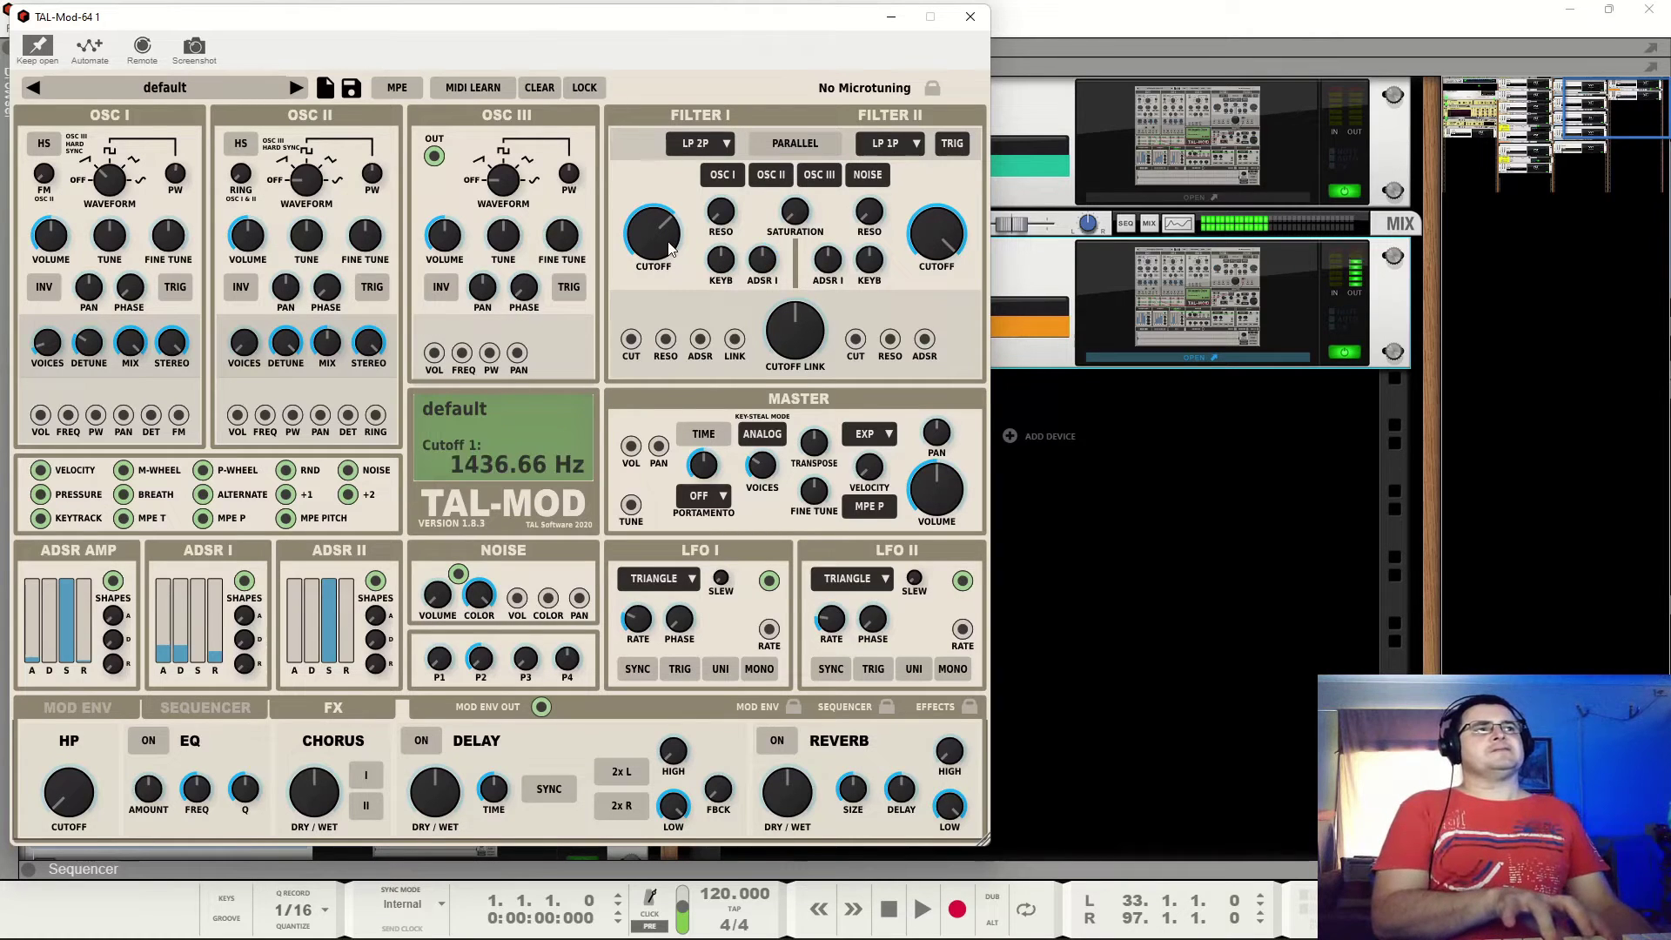
Raise Filter I's cutoff slightly, then lower Filter II's cutoff to 3414.70 Hz and bring it back up to 11755.93 Hz.
{"action": "left_click_drag", "start_coordinate": [672, 249], "coordinate": [673, 239]}
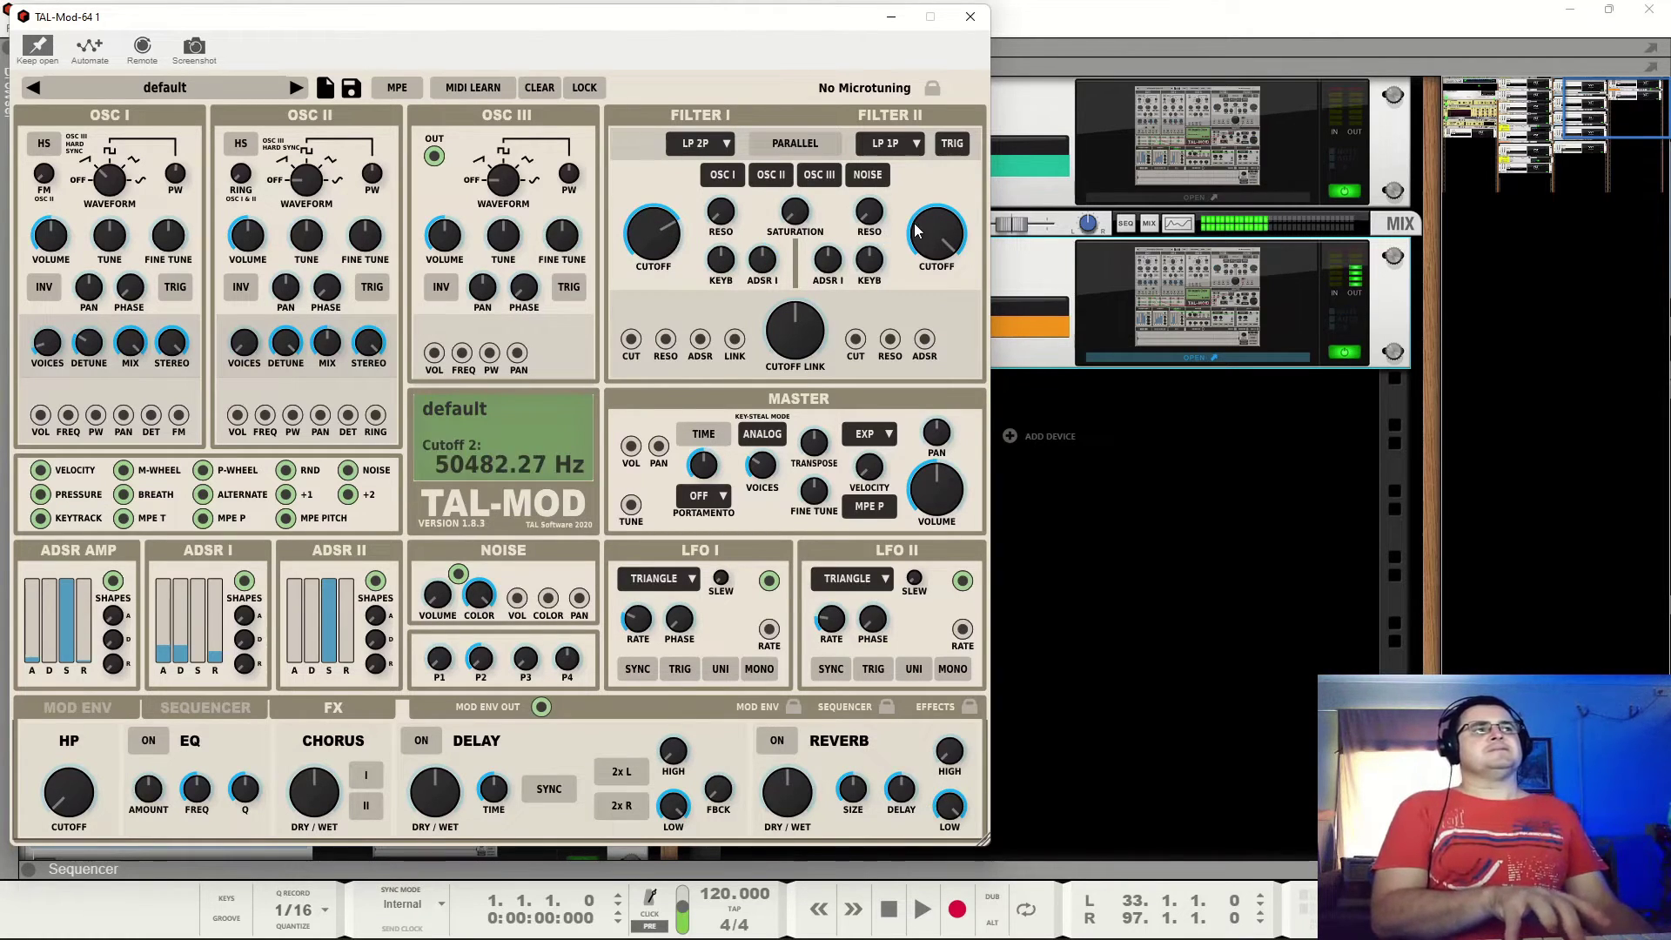
{"action": "left_click_drag", "start_coordinate": [924, 231], "coordinate": [926, 277]}
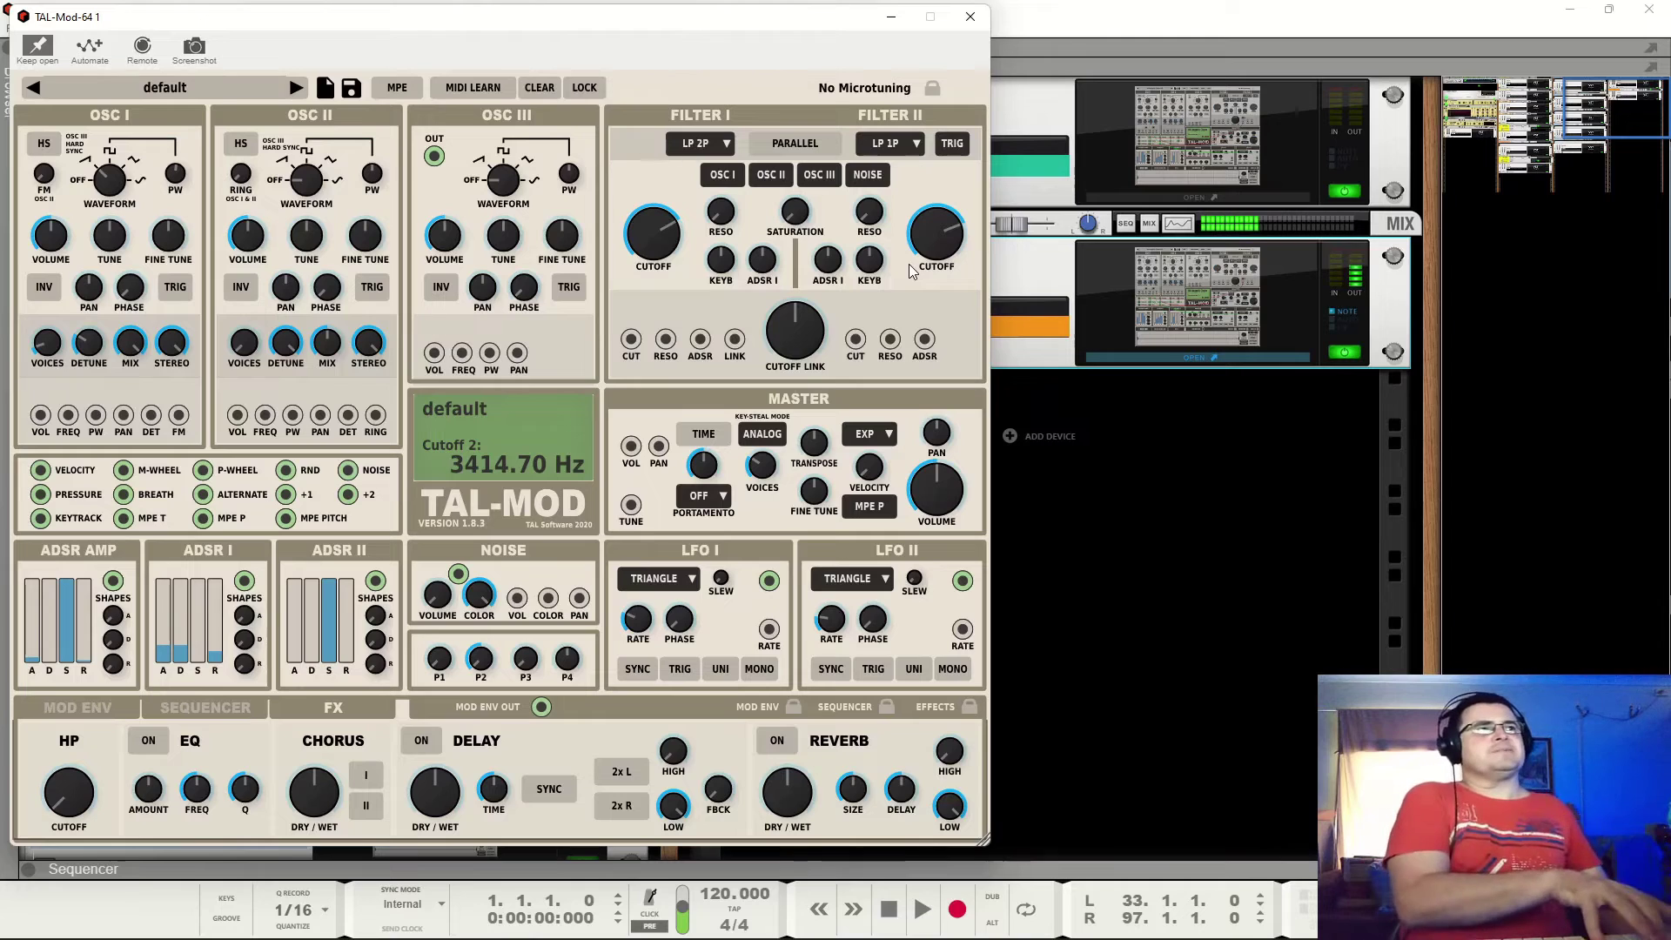
{"action": "left_click_drag", "start_coordinate": [961, 247], "coordinate": [938, 216]}
Compare LP 4P, LP 2P and LP 1P on Filter I, then set Filter II's cutoff to 6353.68 Hz.
{"action": "left_click", "coordinate": [701, 143]}
{"action": "left_click", "coordinate": [717, 169]}
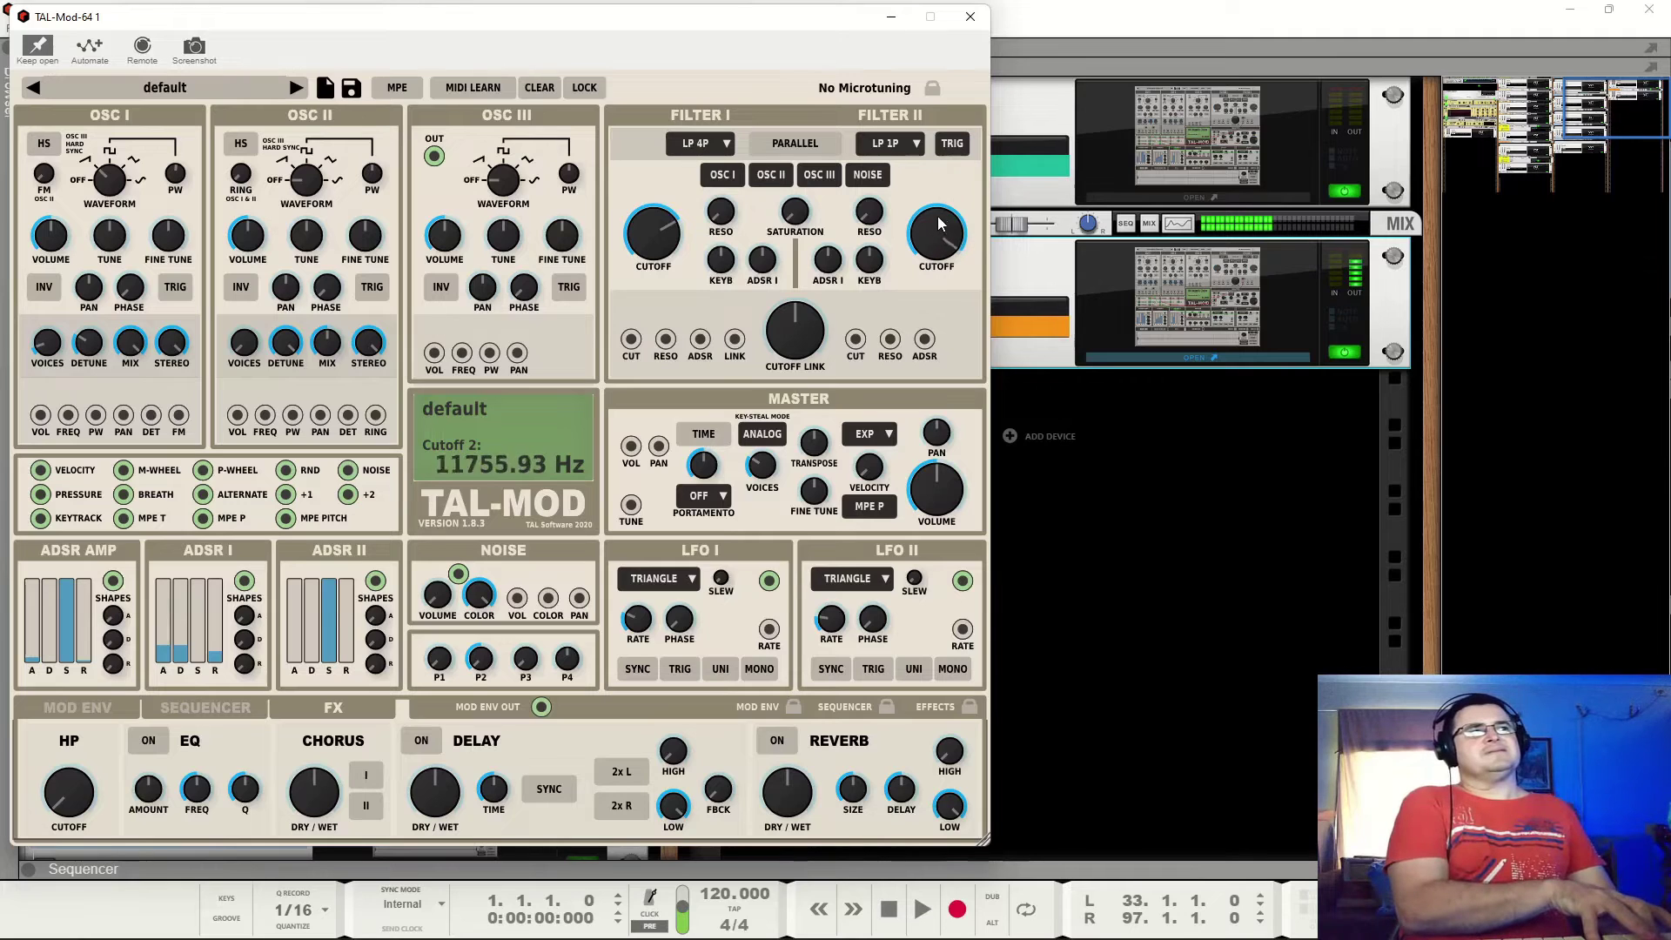
{"action": "left_click", "coordinate": [717, 147]}
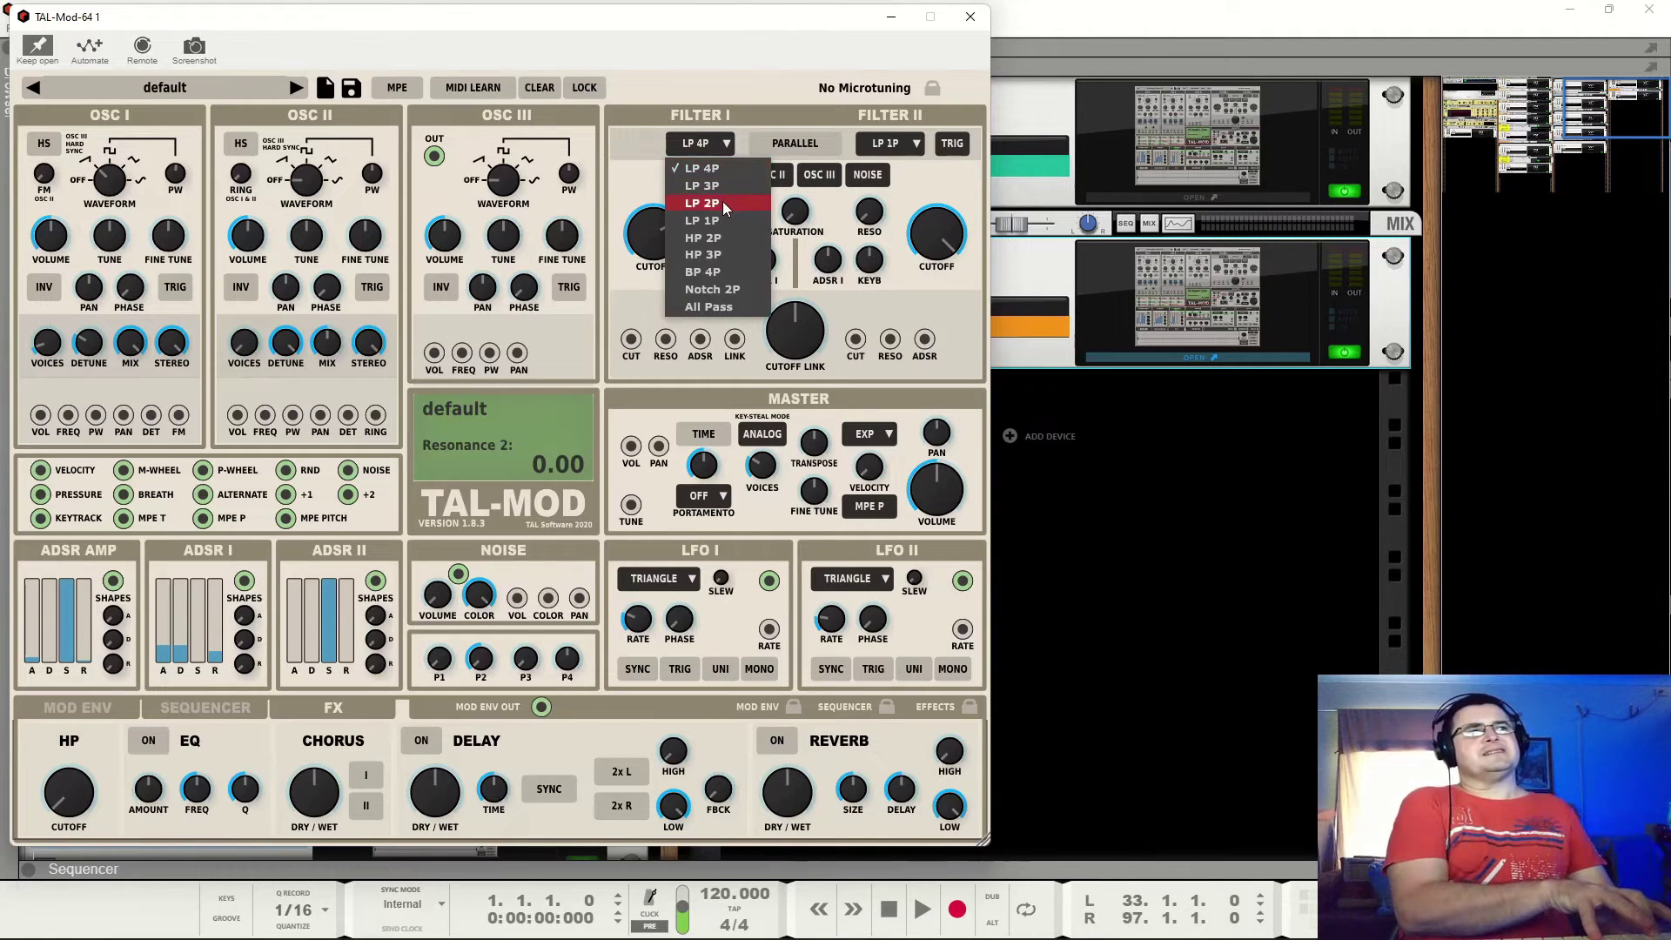
{"action": "left_click", "coordinate": [723, 201]}
{"action": "left_click", "coordinate": [718, 150]}
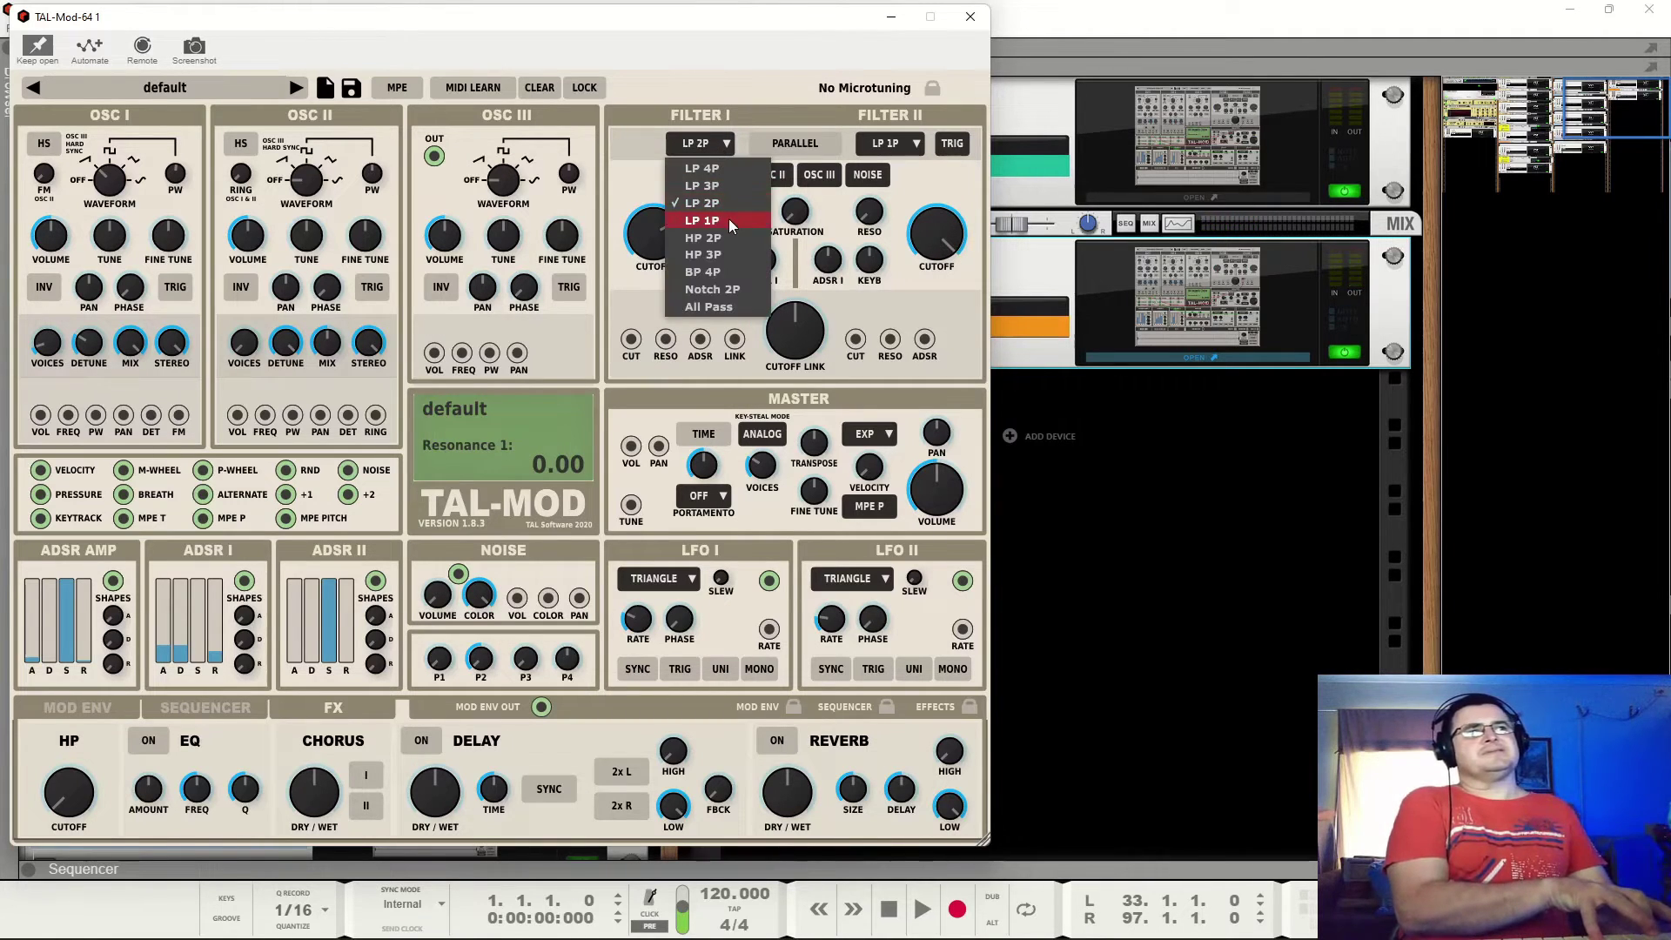
{"action": "left_click", "coordinate": [729, 218]}
{"action": "left_click_drag", "start_coordinate": [940, 239], "coordinate": [946, 266]}
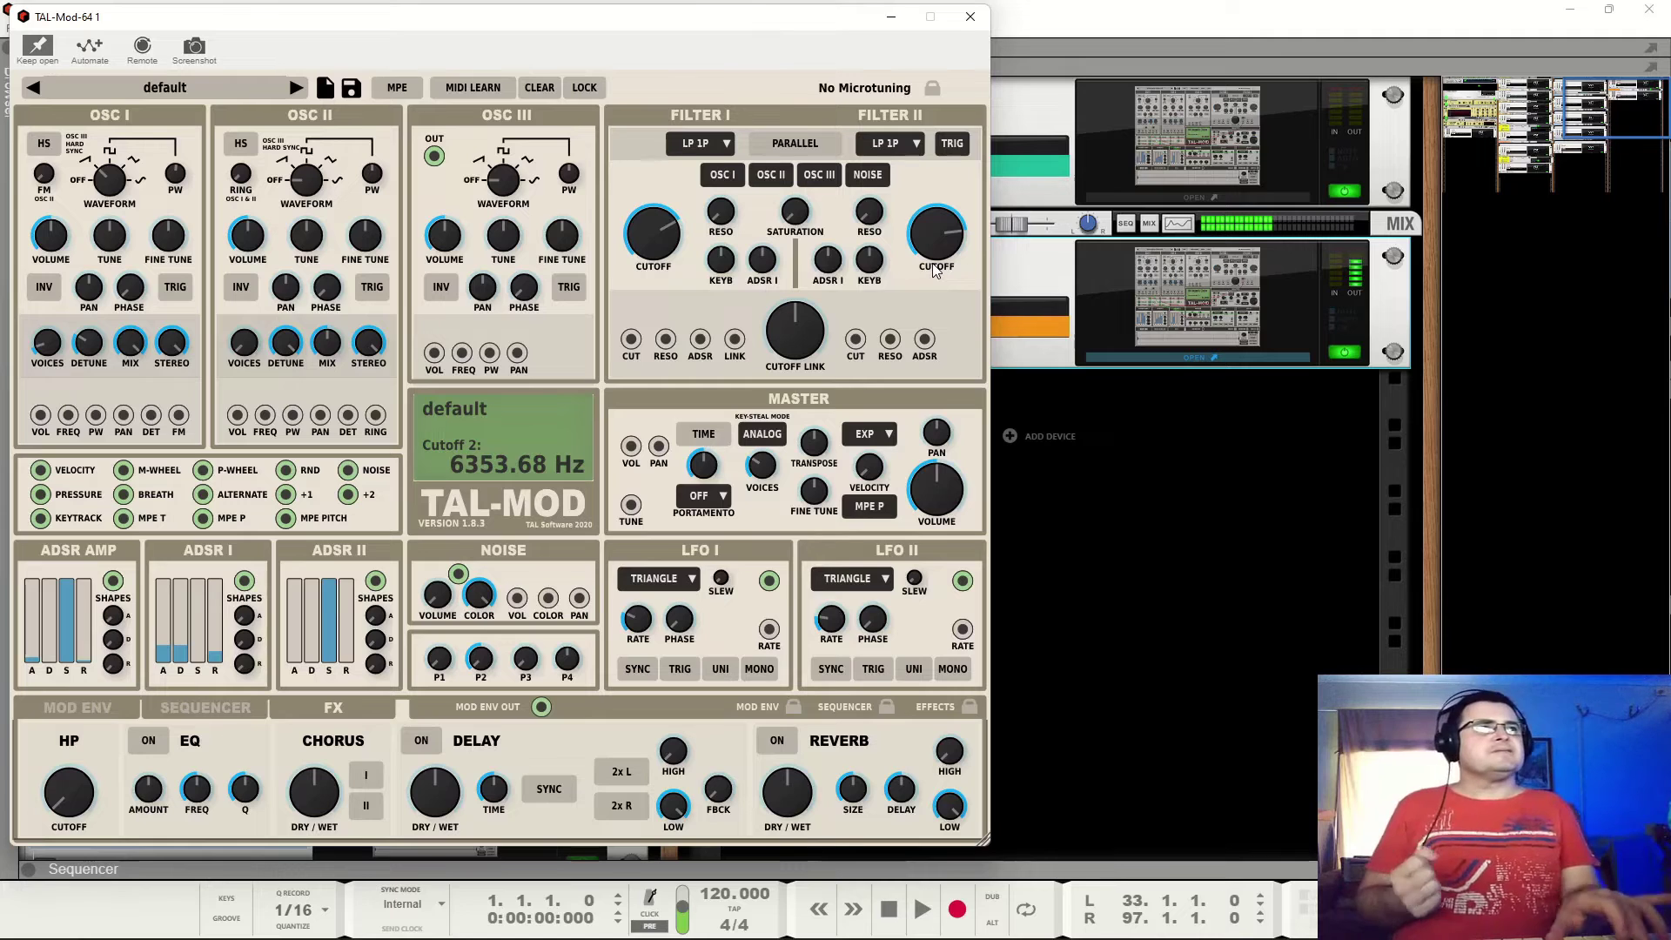
Raise the filter saturation to 1.00 and switch Filter I to LP 2P.
{"action": "mouse_move", "coordinate": [805, 218]}
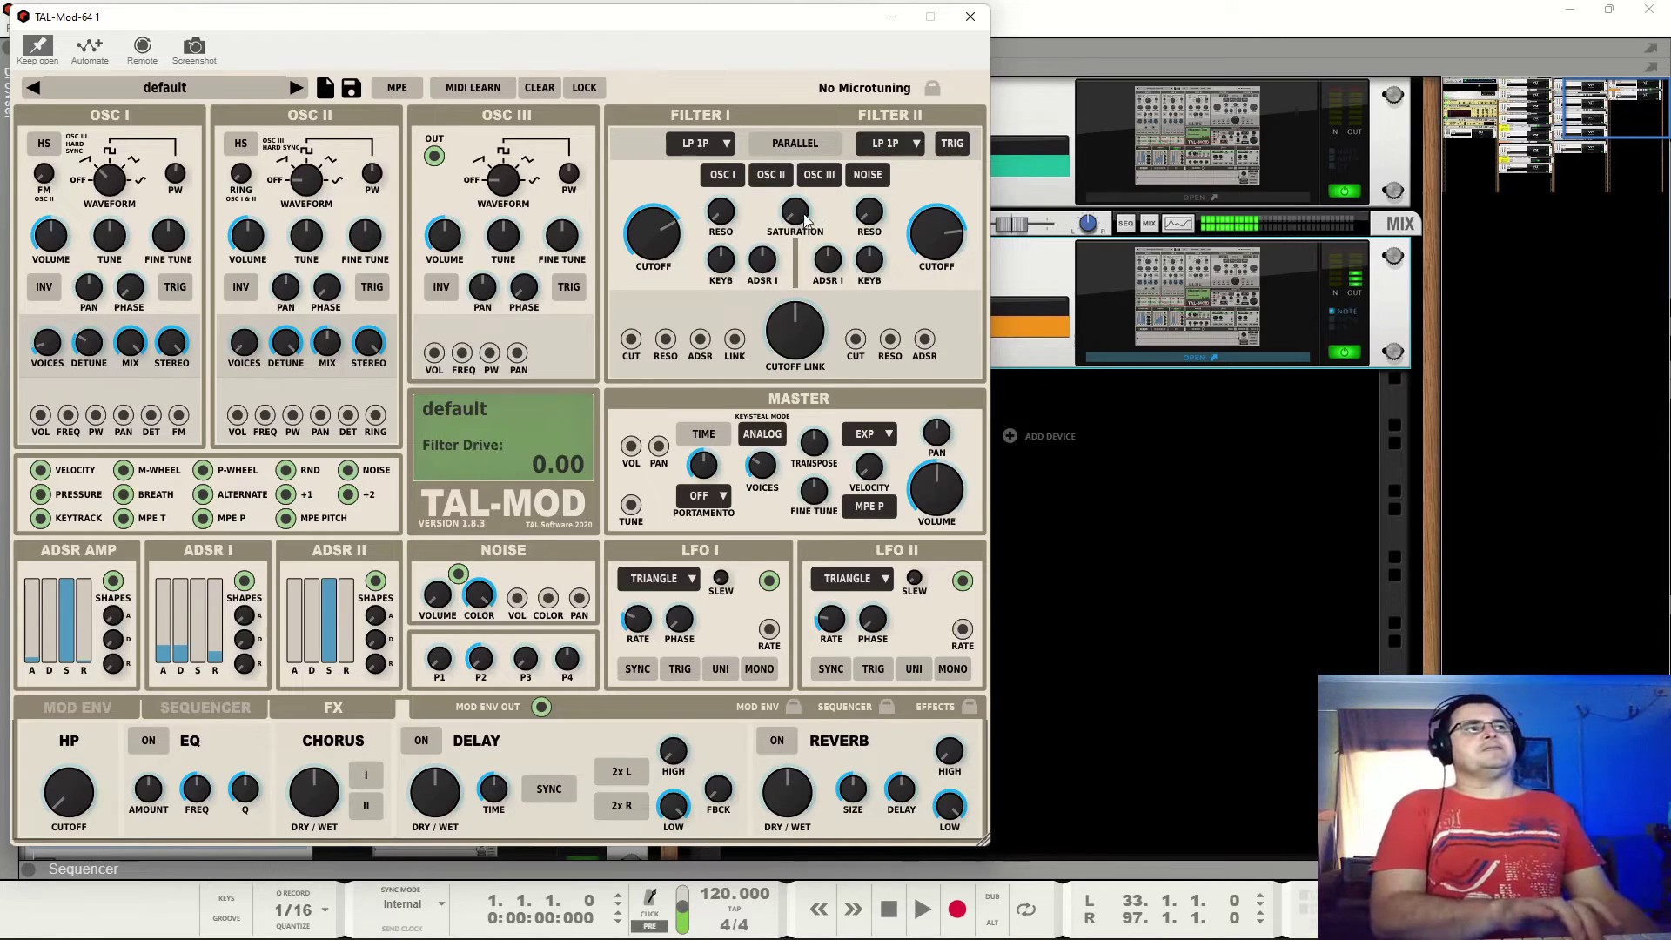
{"action": "left_click_drag", "start_coordinate": [805, 215], "coordinate": [795, 26]}
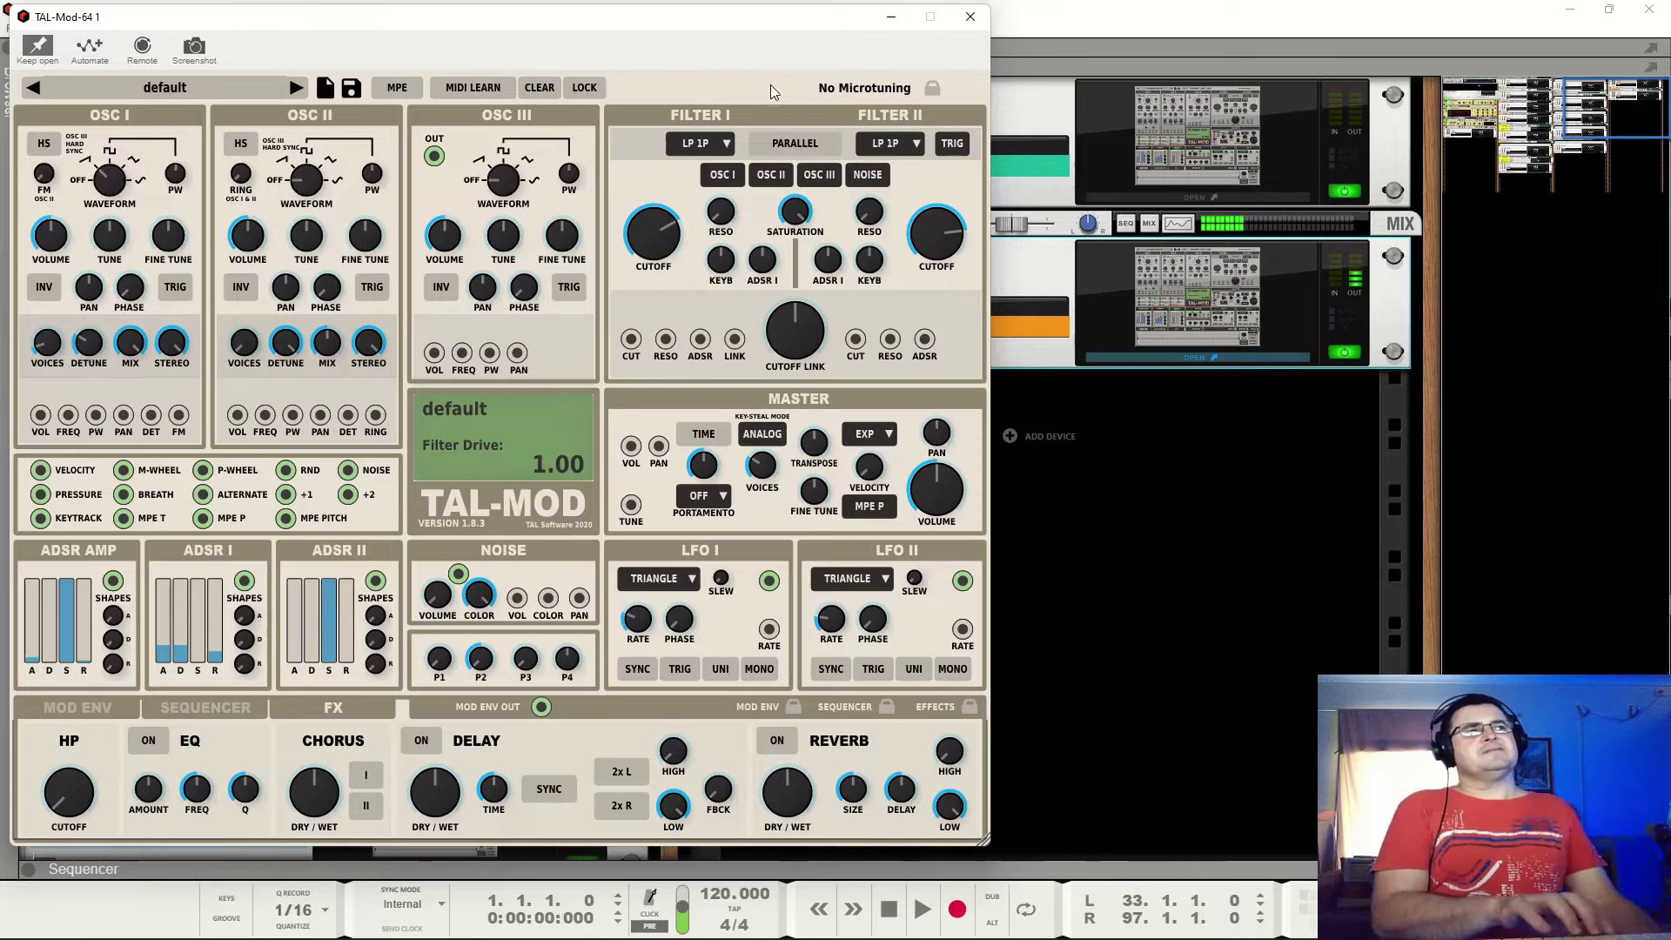
{"action": "left_click", "coordinate": [708, 149]}
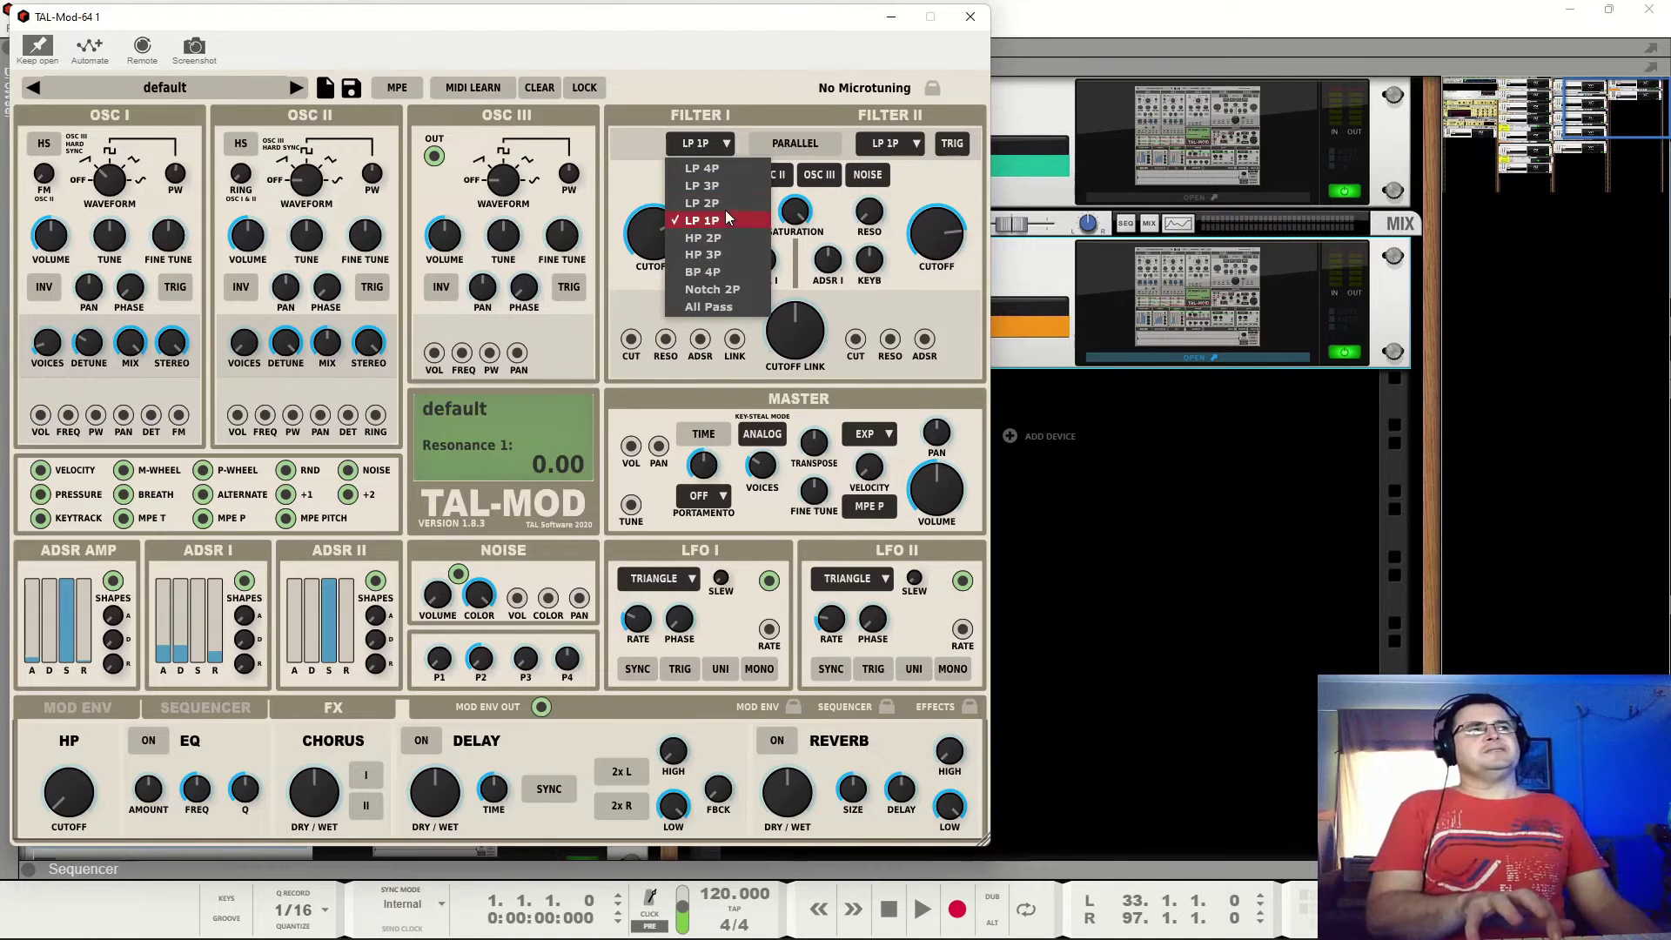
{"action": "left_click", "coordinate": [724, 211]}
Reduce the filter saturation, trying 0.72 on the way down to zero.
{"action": "left_click_drag", "start_coordinate": [795, 214], "coordinate": [801, 278]}
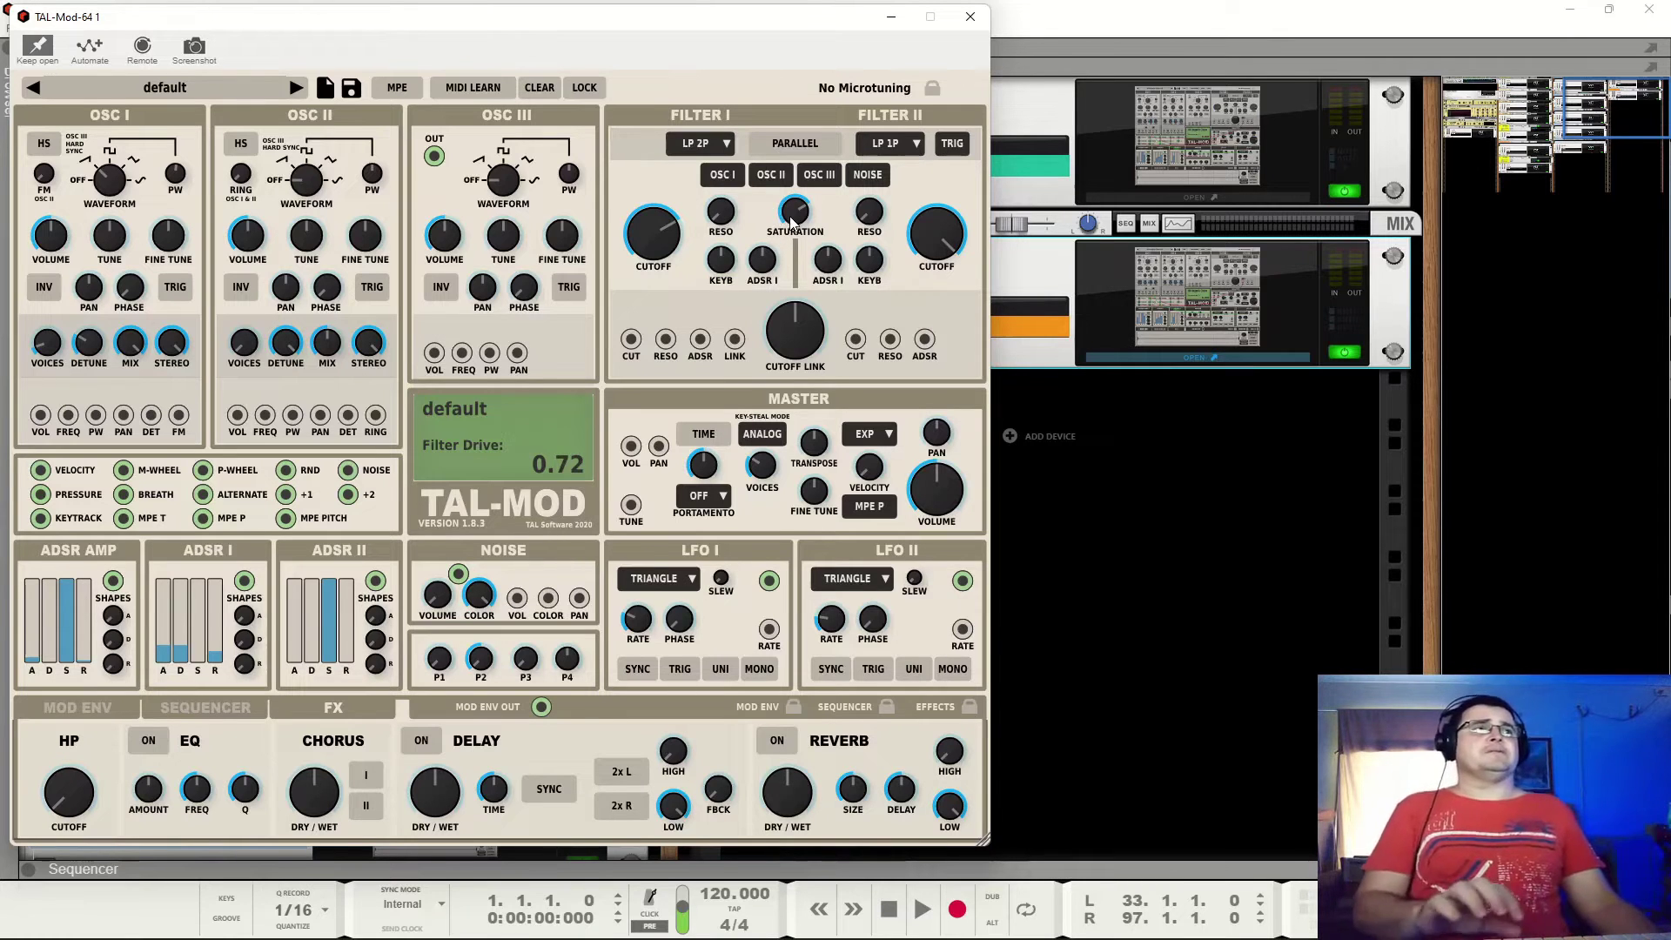
{"action": "left_click_drag", "start_coordinate": [792, 222], "coordinate": [810, 331]}
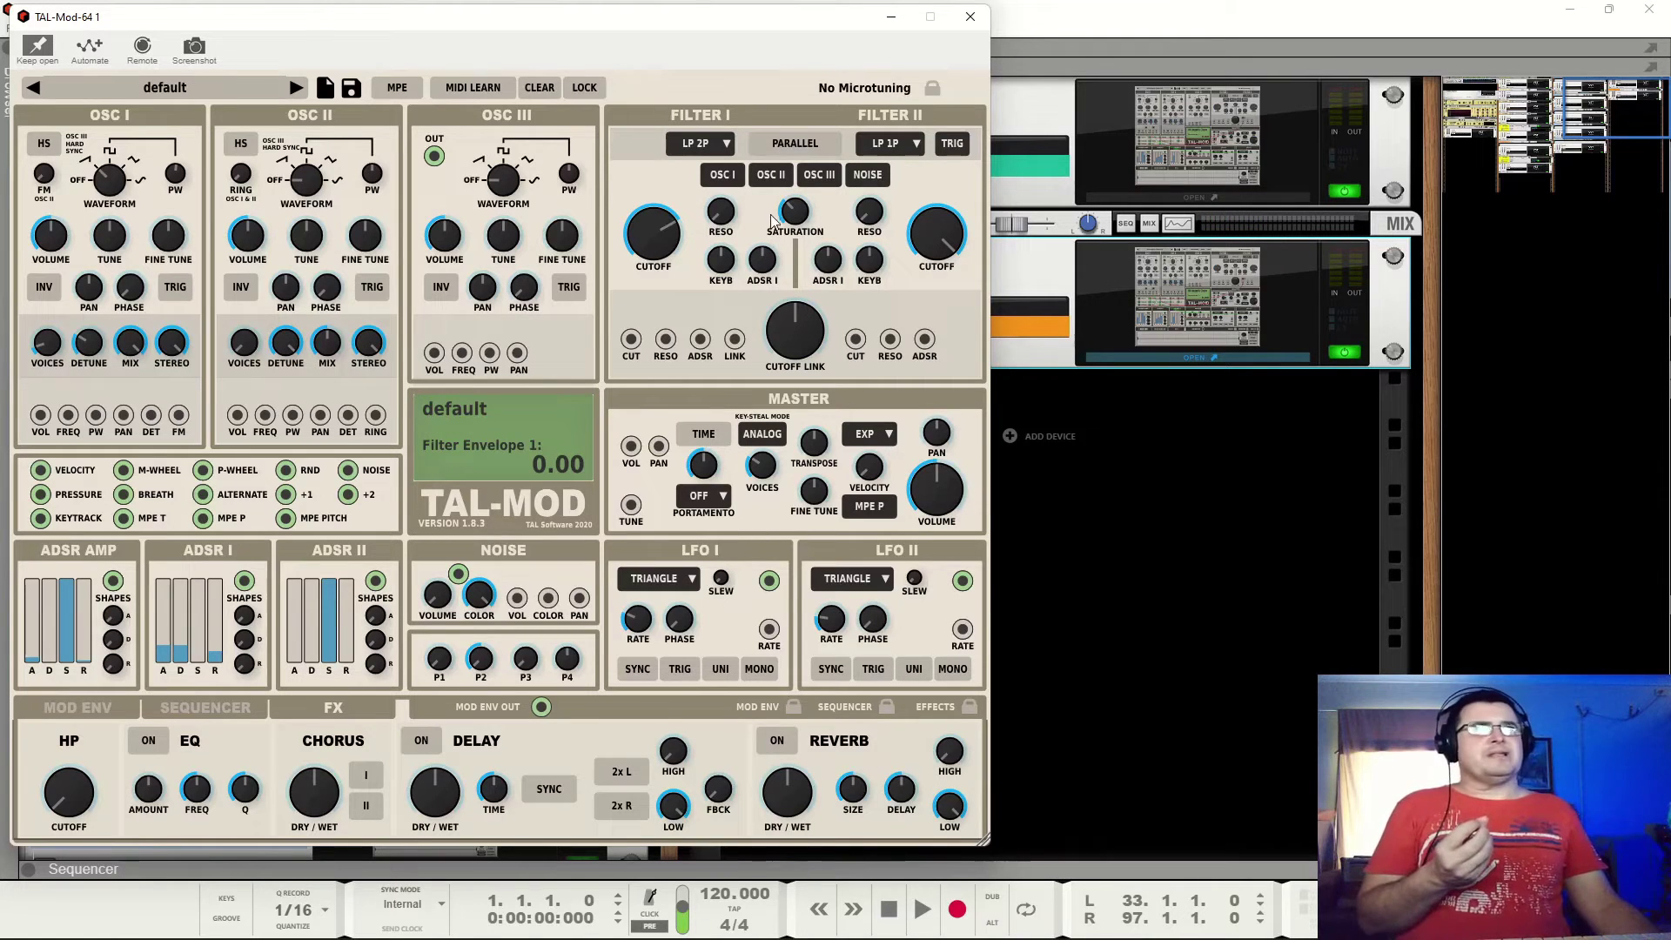
{"action": "left_click_drag", "start_coordinate": [793, 211], "coordinate": [785, 298]}
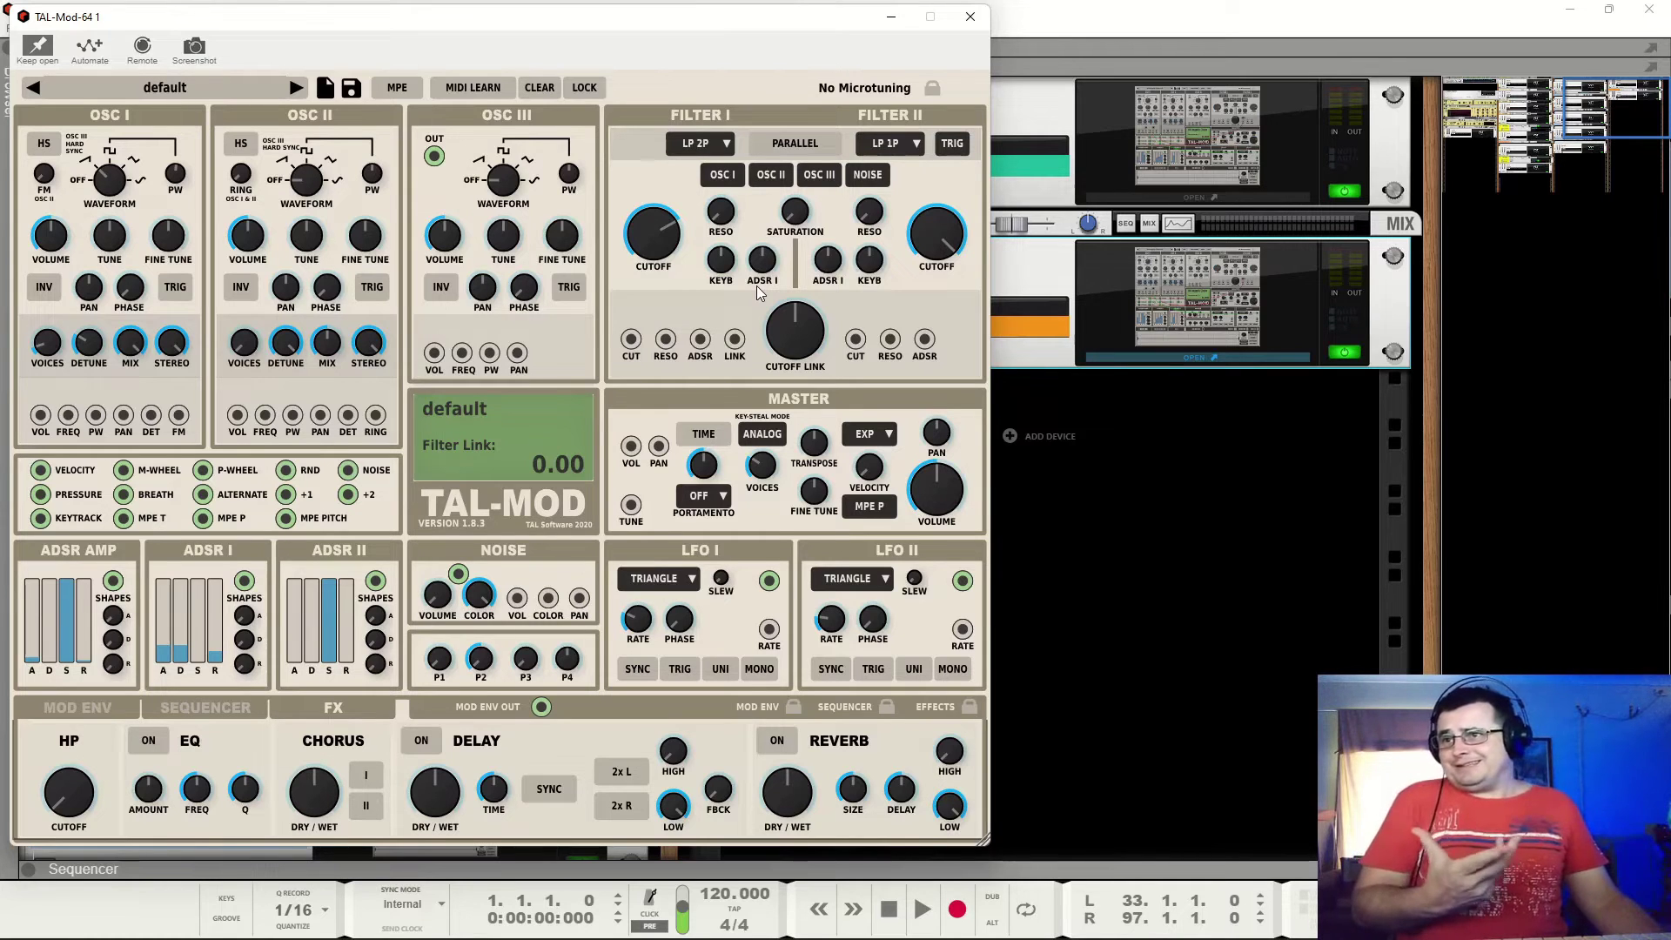
Raise the filter saturation to 0.13 and set Filter II to LP 4P.
{"action": "mouse_move", "coordinate": [795, 218]}
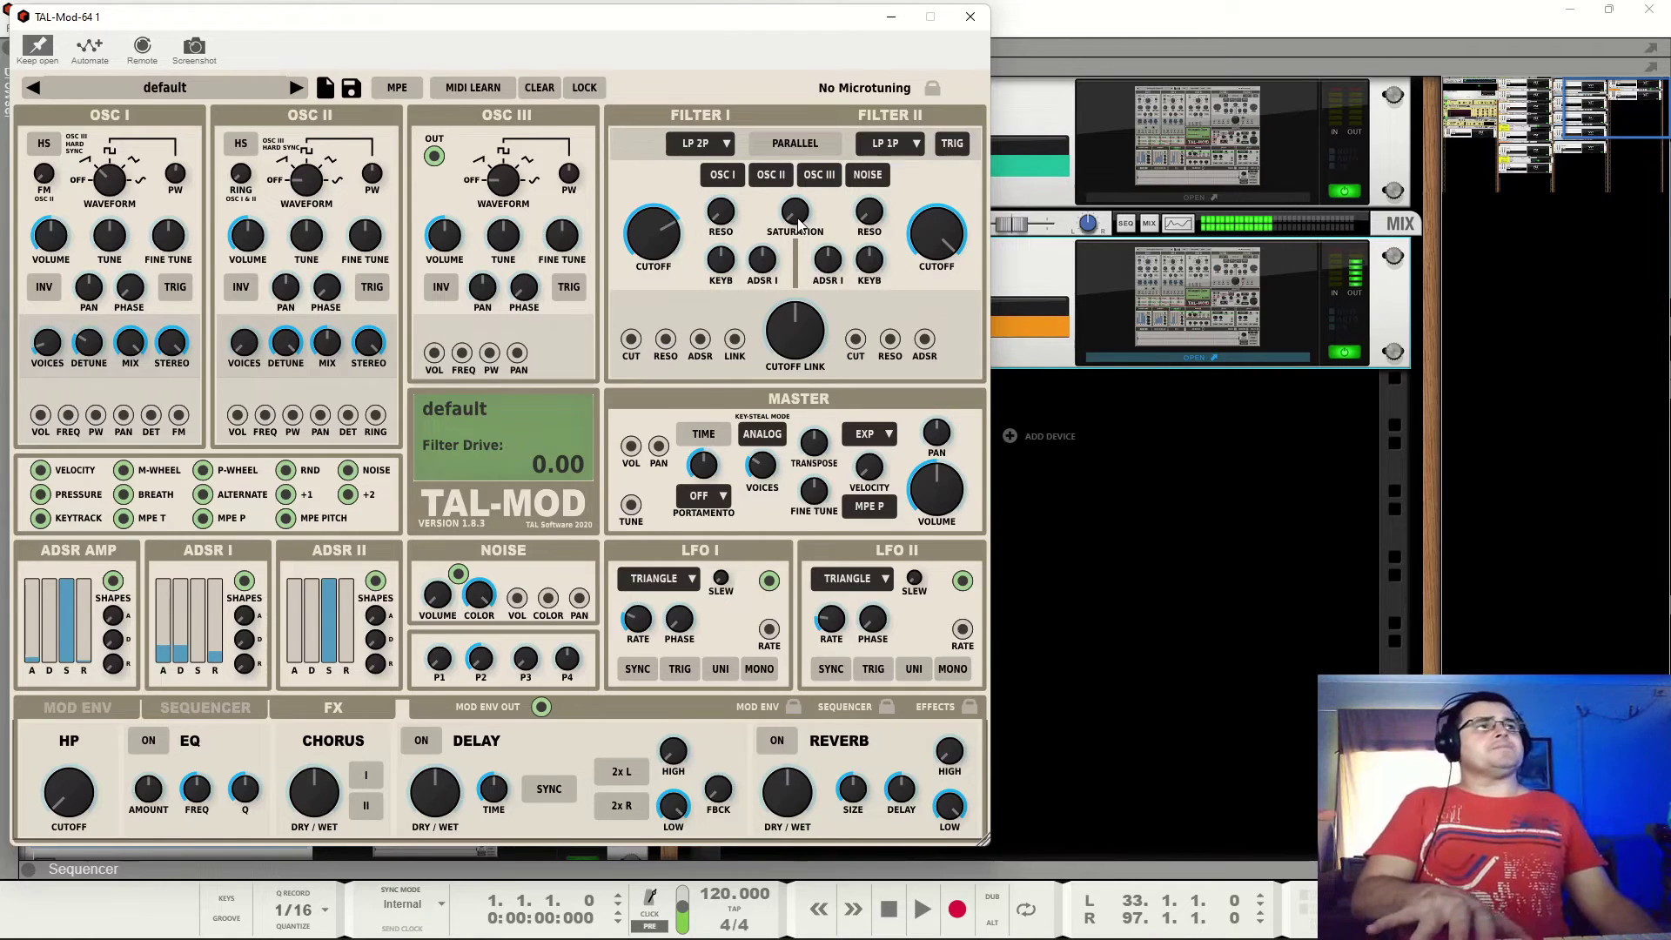
{"action": "left_click_drag", "start_coordinate": [799, 222], "coordinate": [799, 195]}
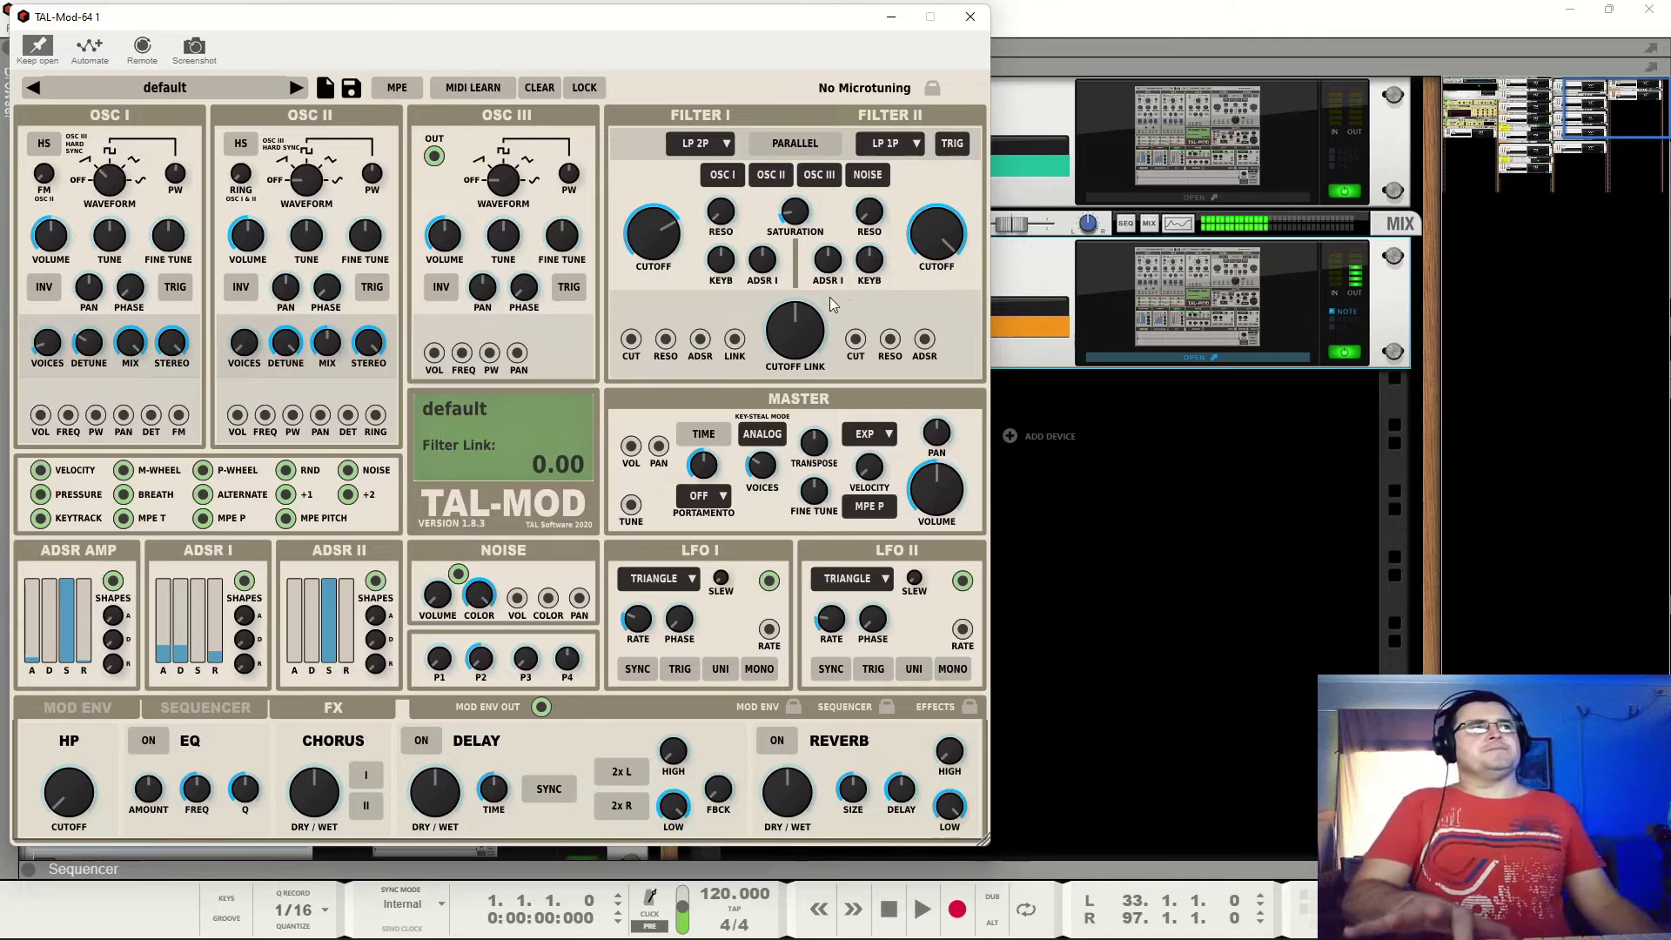
{"action": "mouse_move", "coordinate": [921, 222]}
{"action": "left_click", "coordinate": [900, 168]}
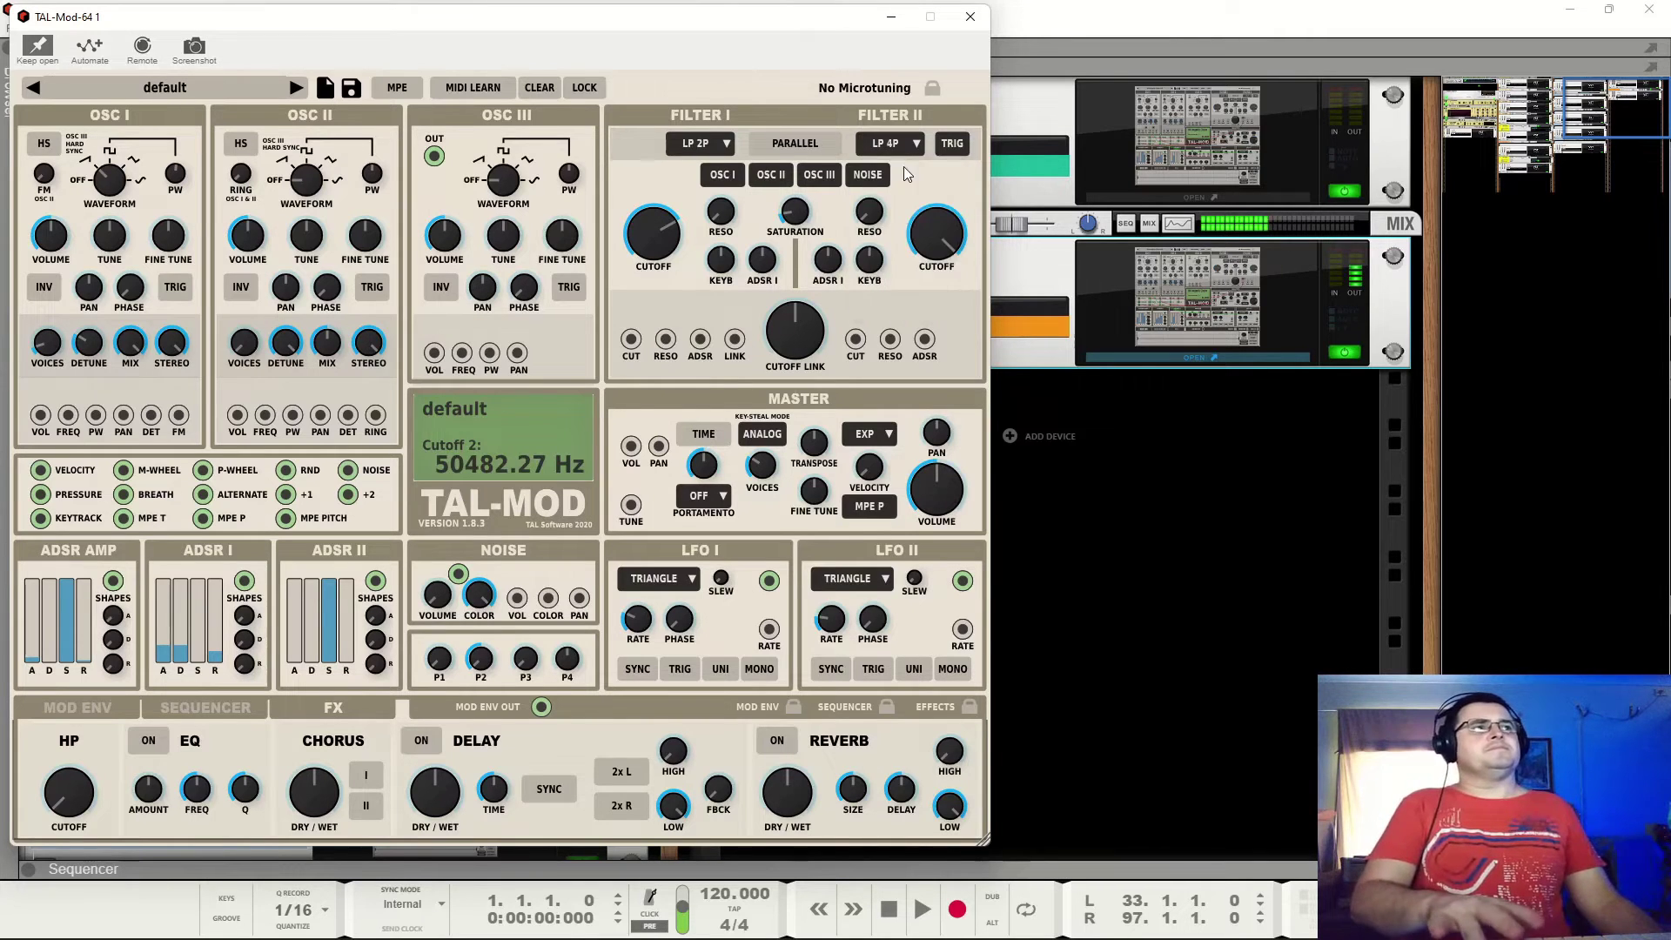
Lower Filter I's cutoff, then sweep the cutoff link and reset it to zero.
{"action": "mouse_move", "coordinate": [667, 248]}
{"action": "left_click_drag", "start_coordinate": [668, 248], "coordinate": [673, 261]}
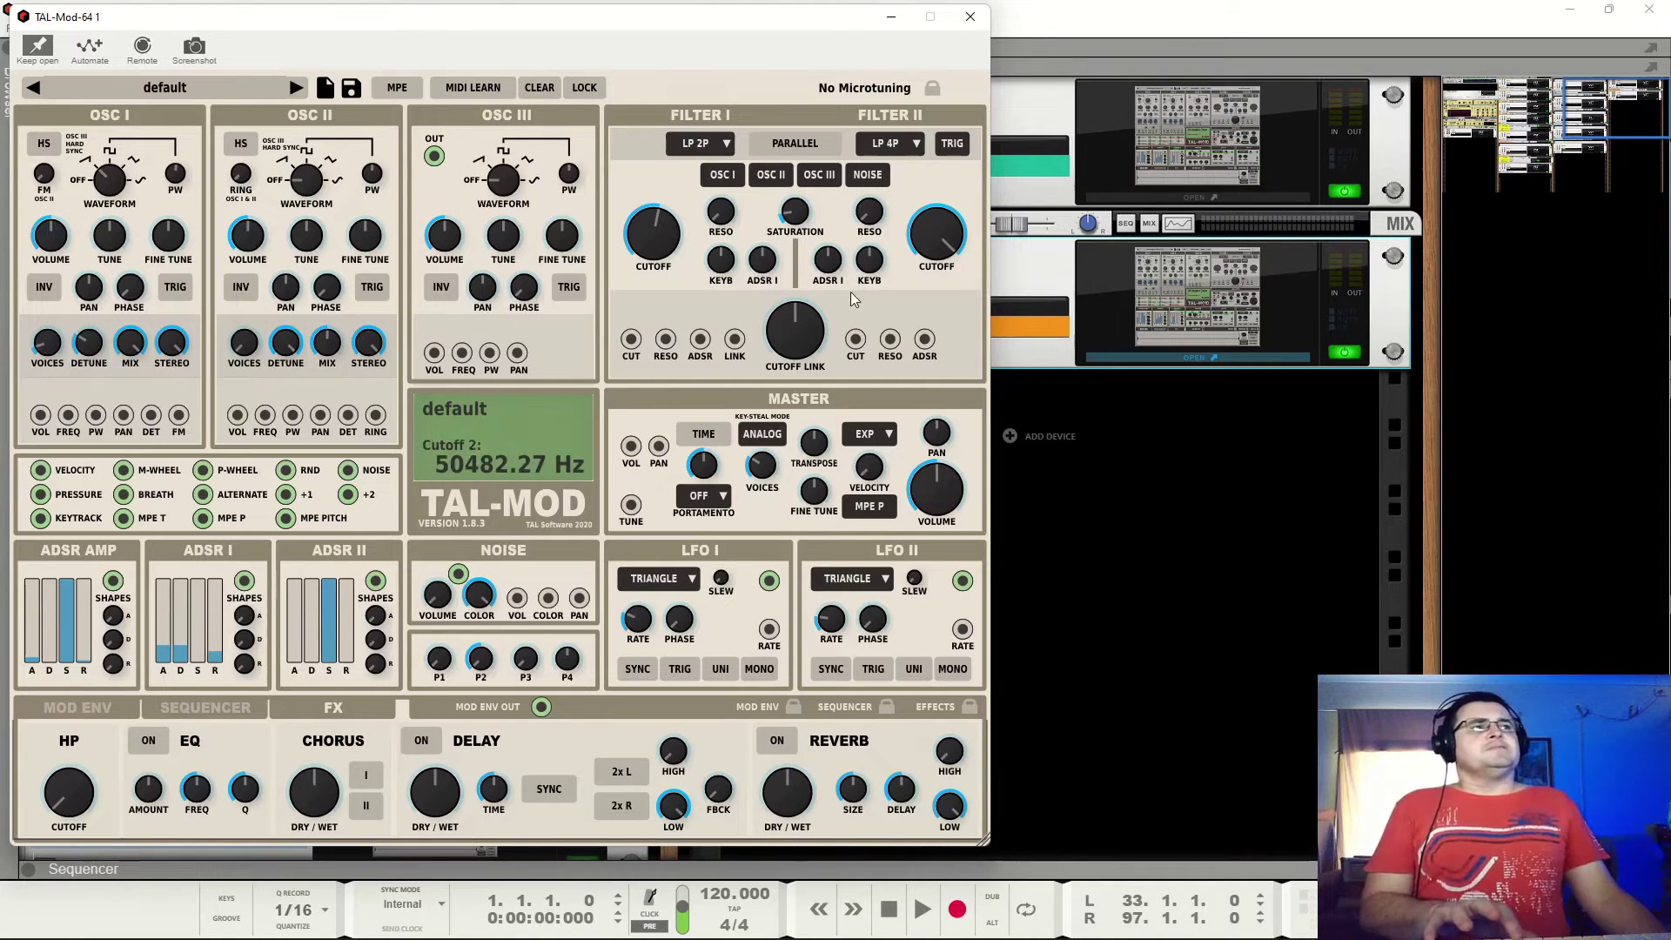
{"action": "left_click_drag", "start_coordinate": [805, 348], "coordinate": [807, 355]}
{"action": "double_click", "coordinate": [801, 342]}
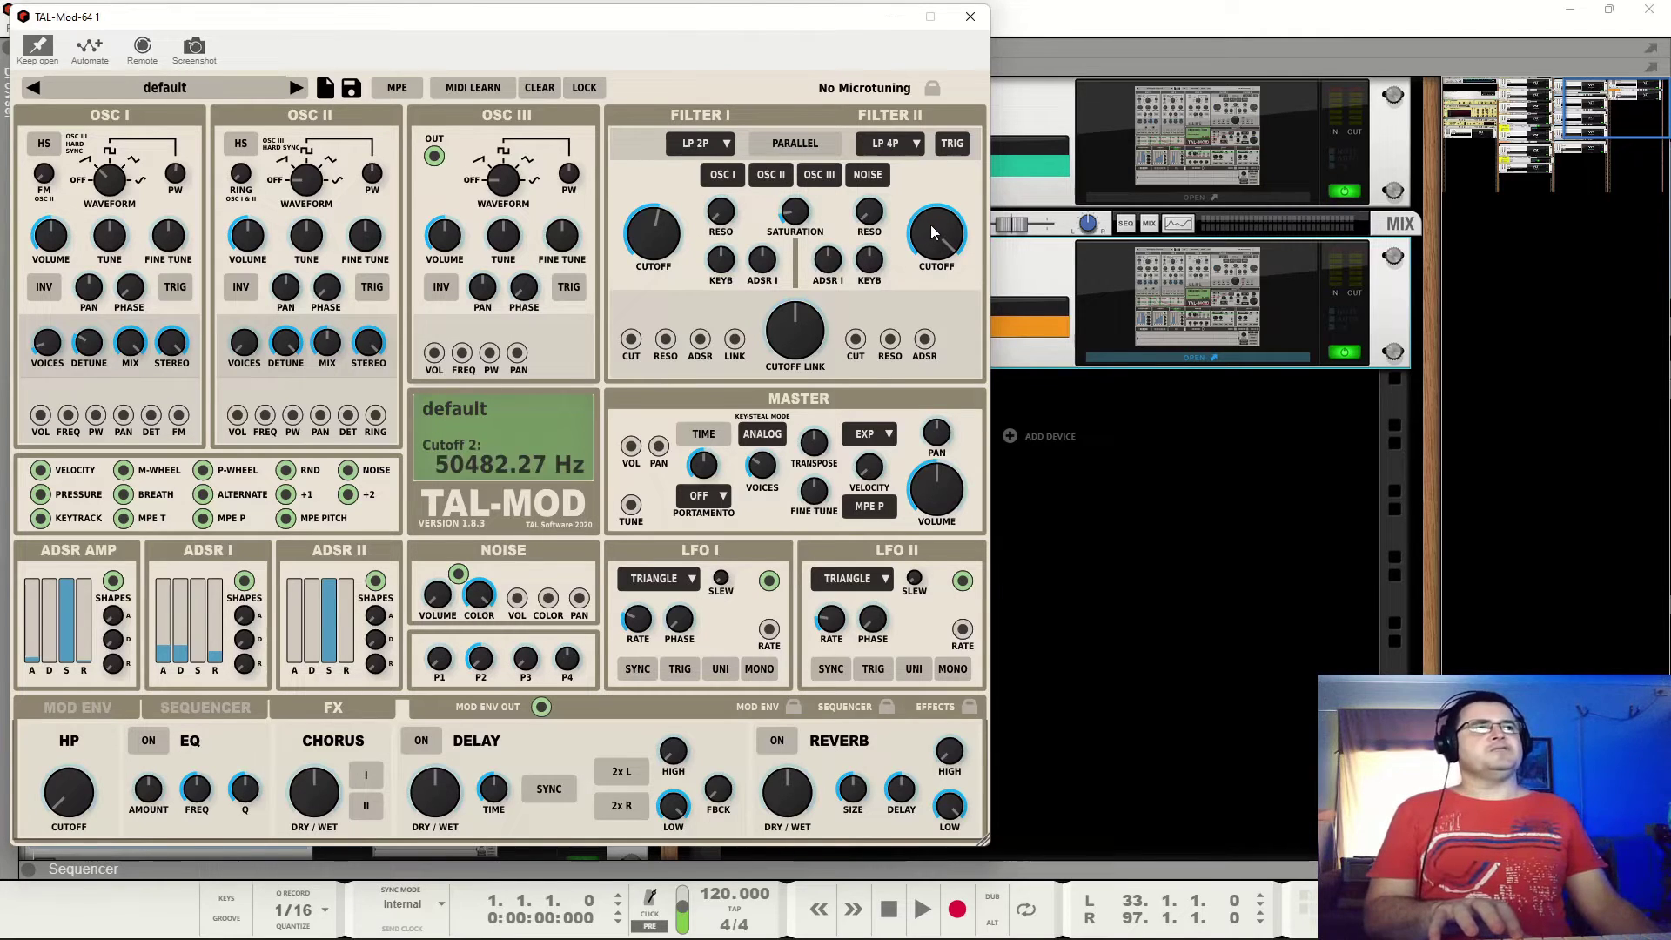
Set Filter II to BP 4P with a low cutoff, nudge Filter I's cutoff up, and sweep the cutoff link to 0.03.
{"action": "left_click", "coordinate": [899, 147]}
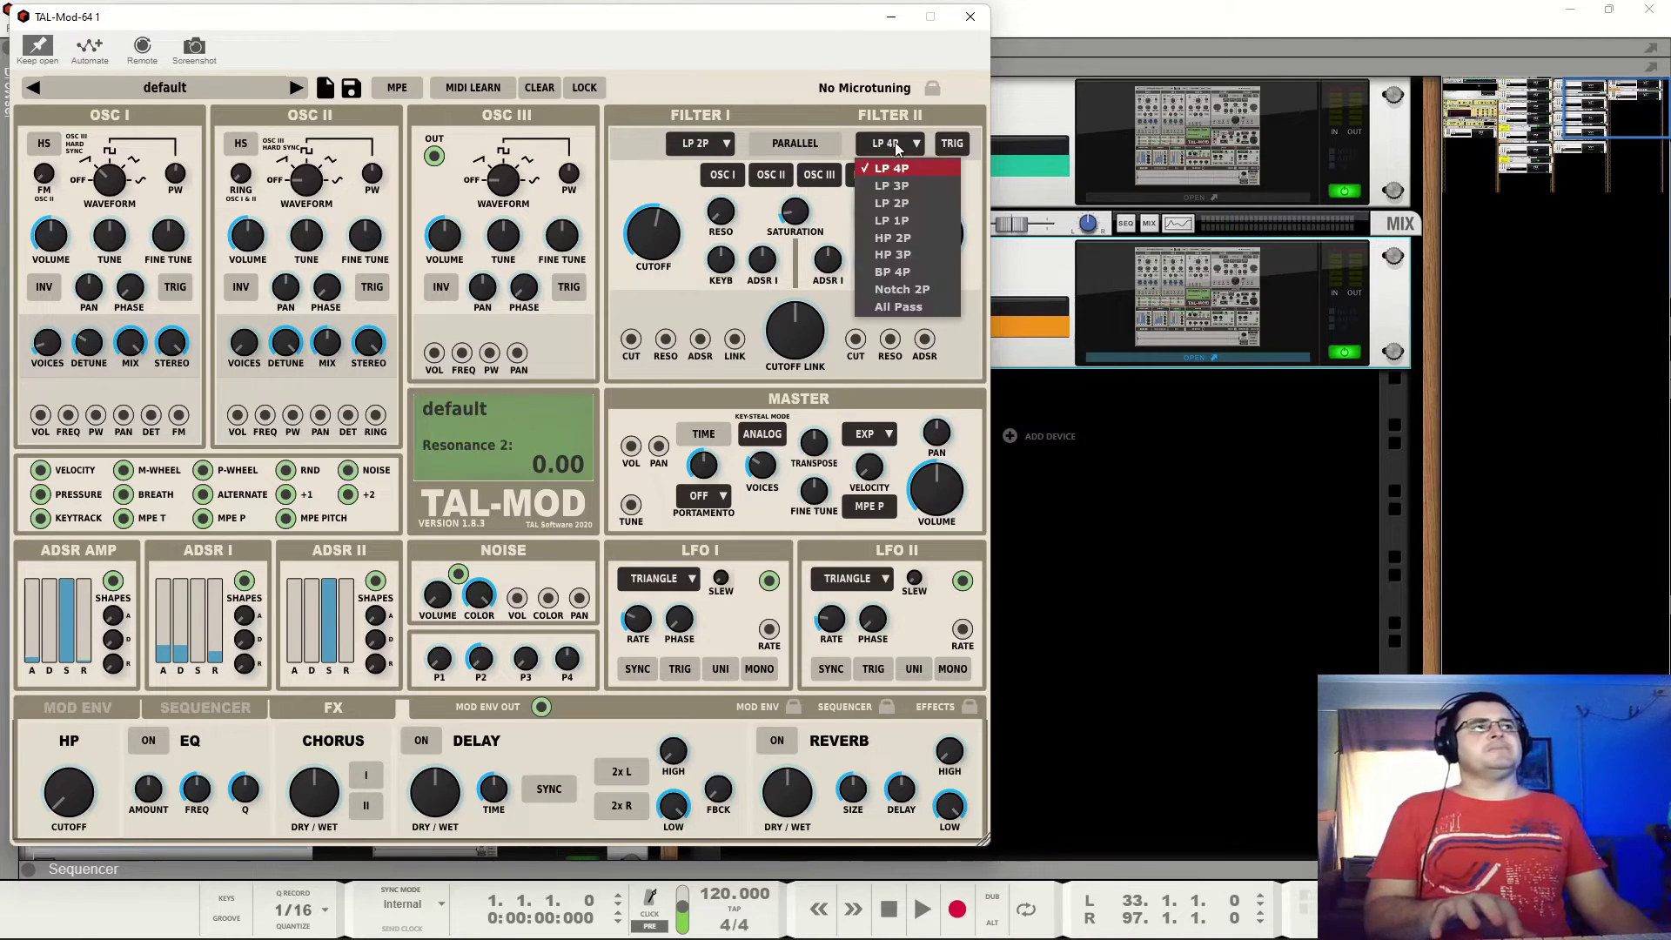
{"action": "left_click", "coordinate": [911, 270]}
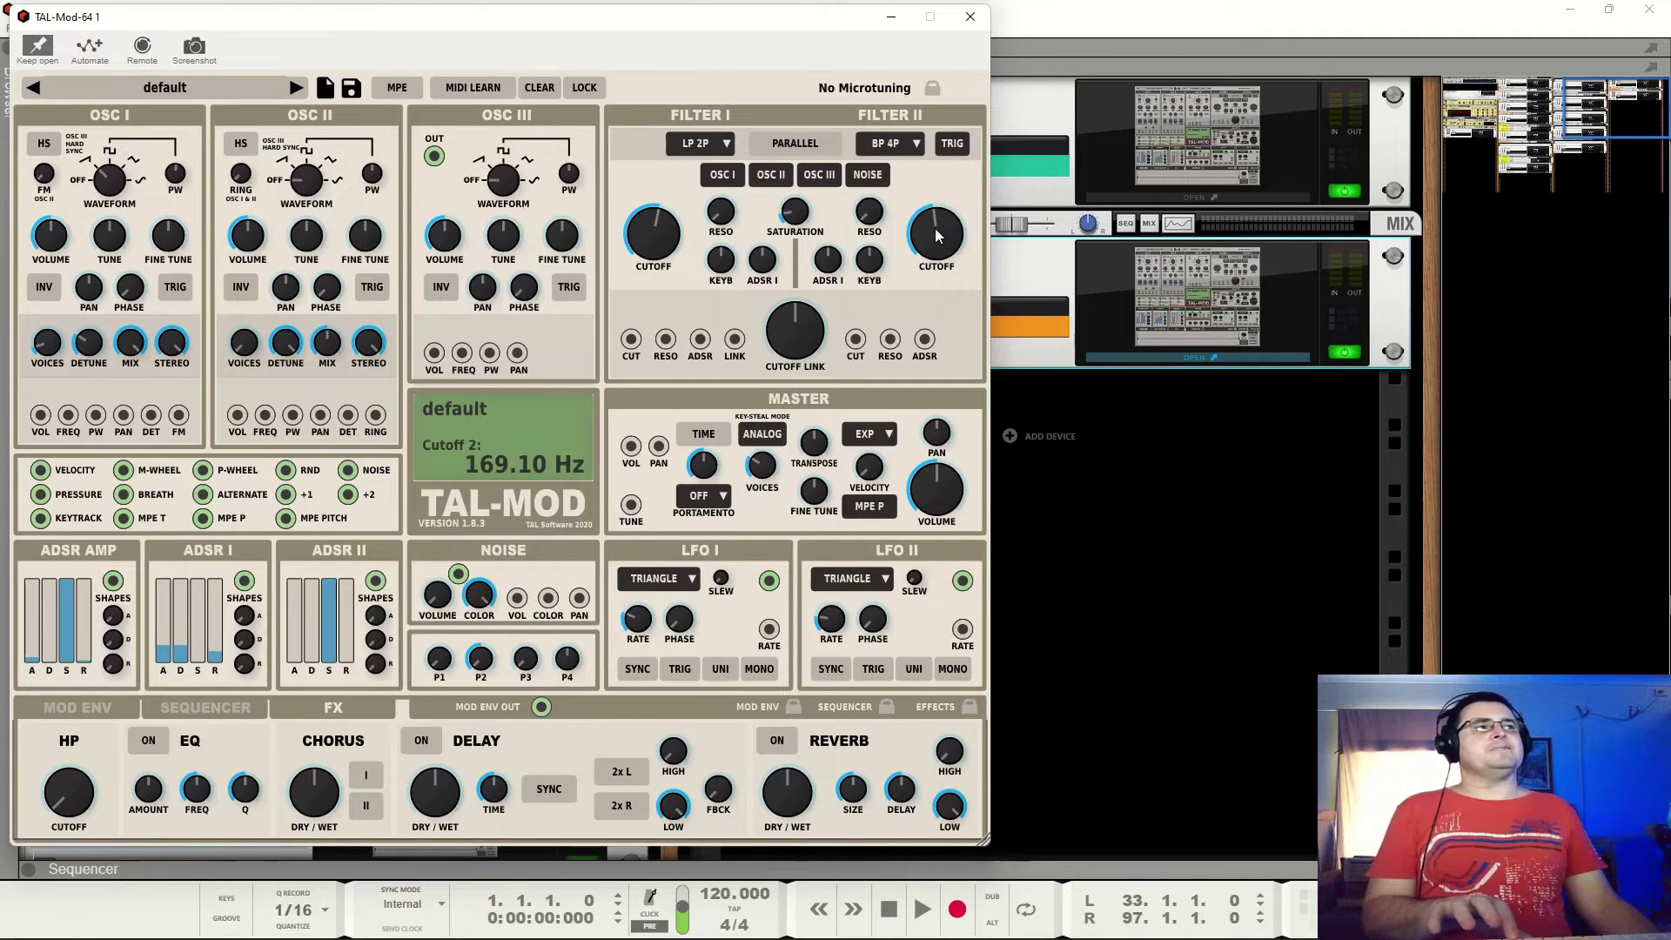
{"action": "mouse_move", "coordinate": [666, 222]}
{"action": "left_mouse_down"}
{"action": "mouse_move", "coordinate": [677, 205]}
{"action": "mouse_move", "coordinate": [677, 219]}
{"action": "left_mouse_up"}
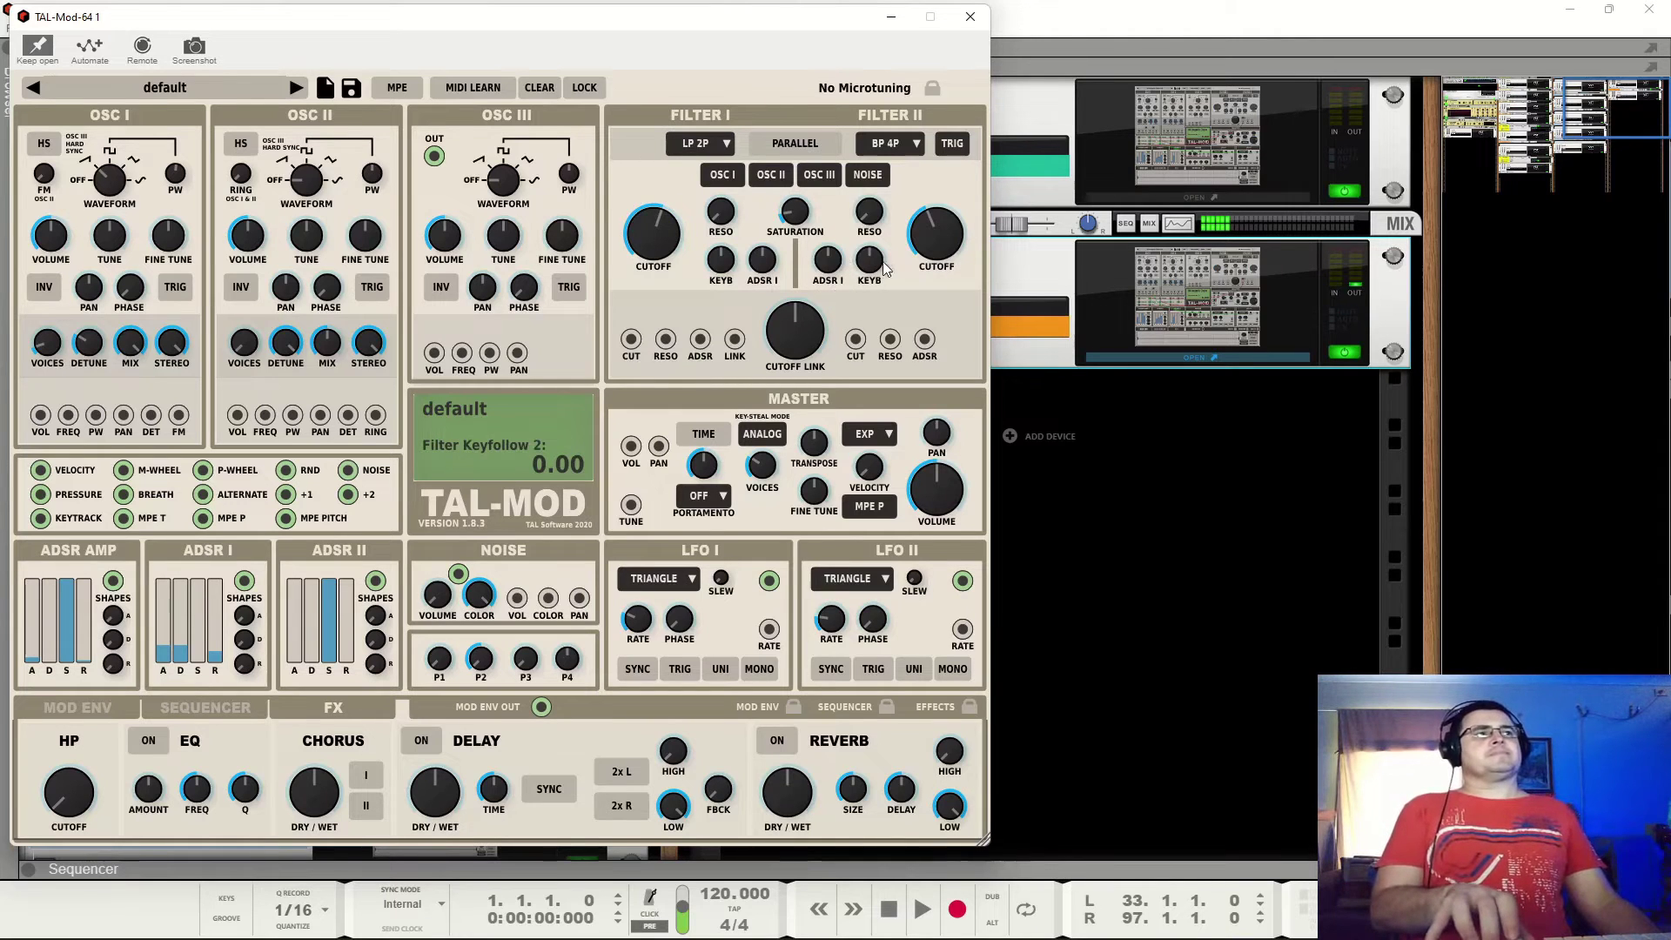
{"action": "mouse_move", "coordinate": [809, 323]}
{"action": "left_mouse_down"}
{"action": "mouse_move", "coordinate": [818, 279]}
{"action": "mouse_move", "coordinate": [801, 387]}
{"action": "mouse_move", "coordinate": [816, 288]}
{"action": "mouse_move", "coordinate": [797, 333]}
{"action": "left_mouse_up"}
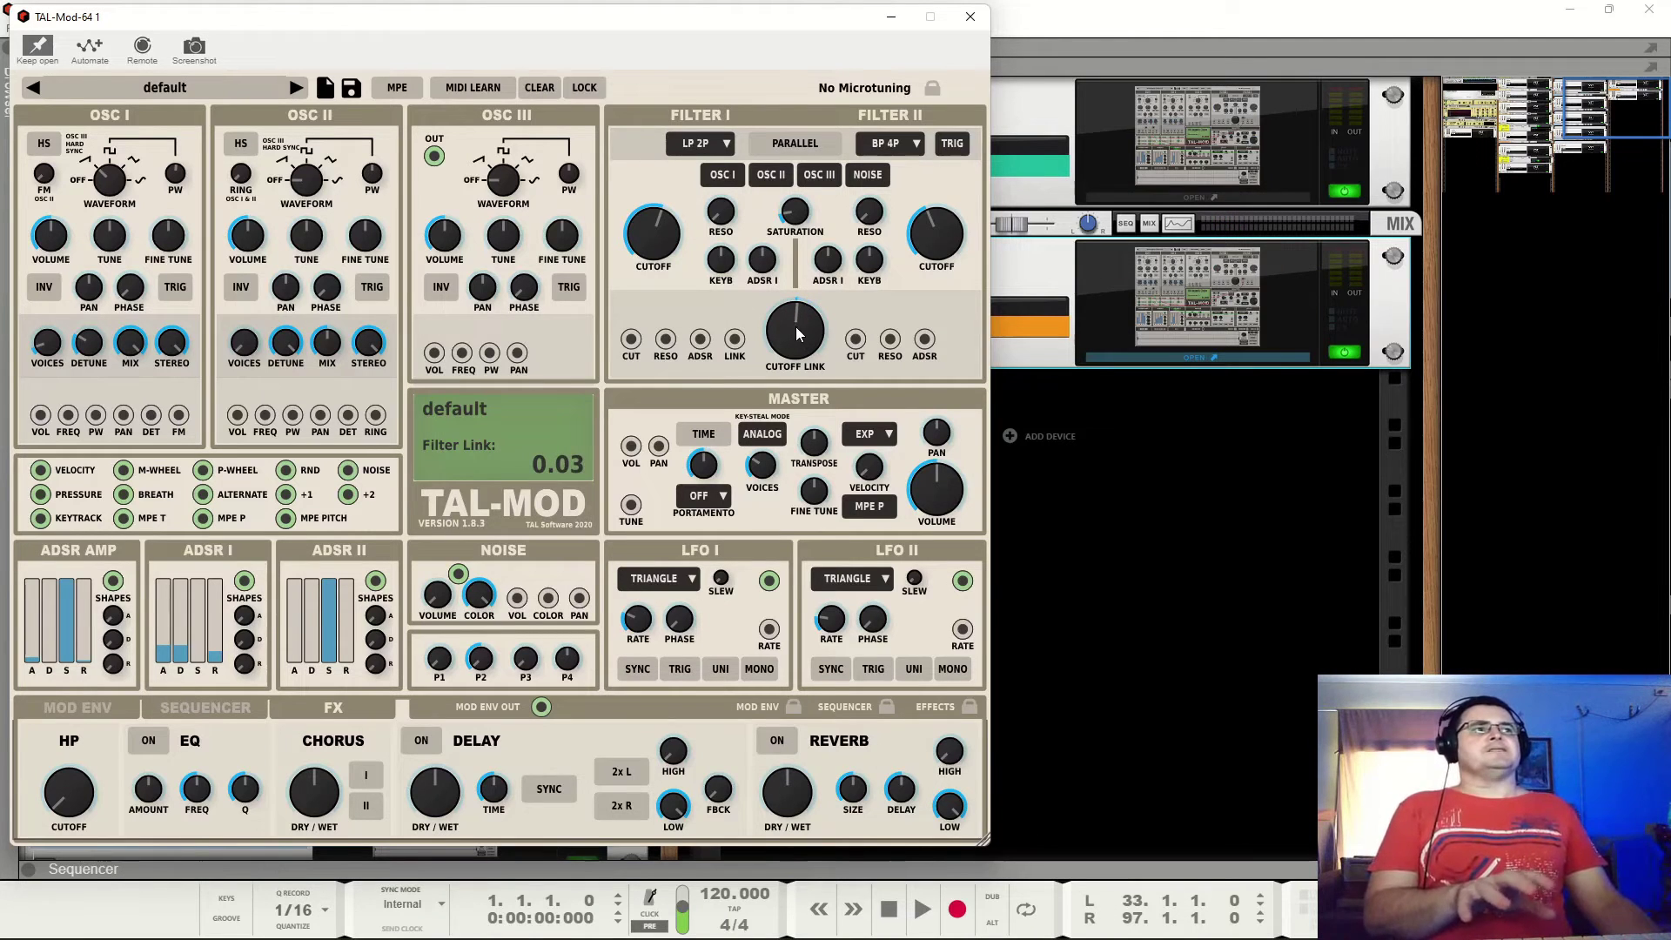
Lower the cutoffs of Filter I and Filter II to near minimum, then move the cutoff link and reset it.
{"action": "left_click_drag", "start_coordinate": [657, 235], "coordinate": [674, 277]}
{"action": "left_click_drag", "start_coordinate": [935, 234], "coordinate": [917, 286]}
{"action": "left_click_drag", "start_coordinate": [803, 350], "coordinate": [809, 397]}
{"action": "double_click", "coordinate": [811, 330]}
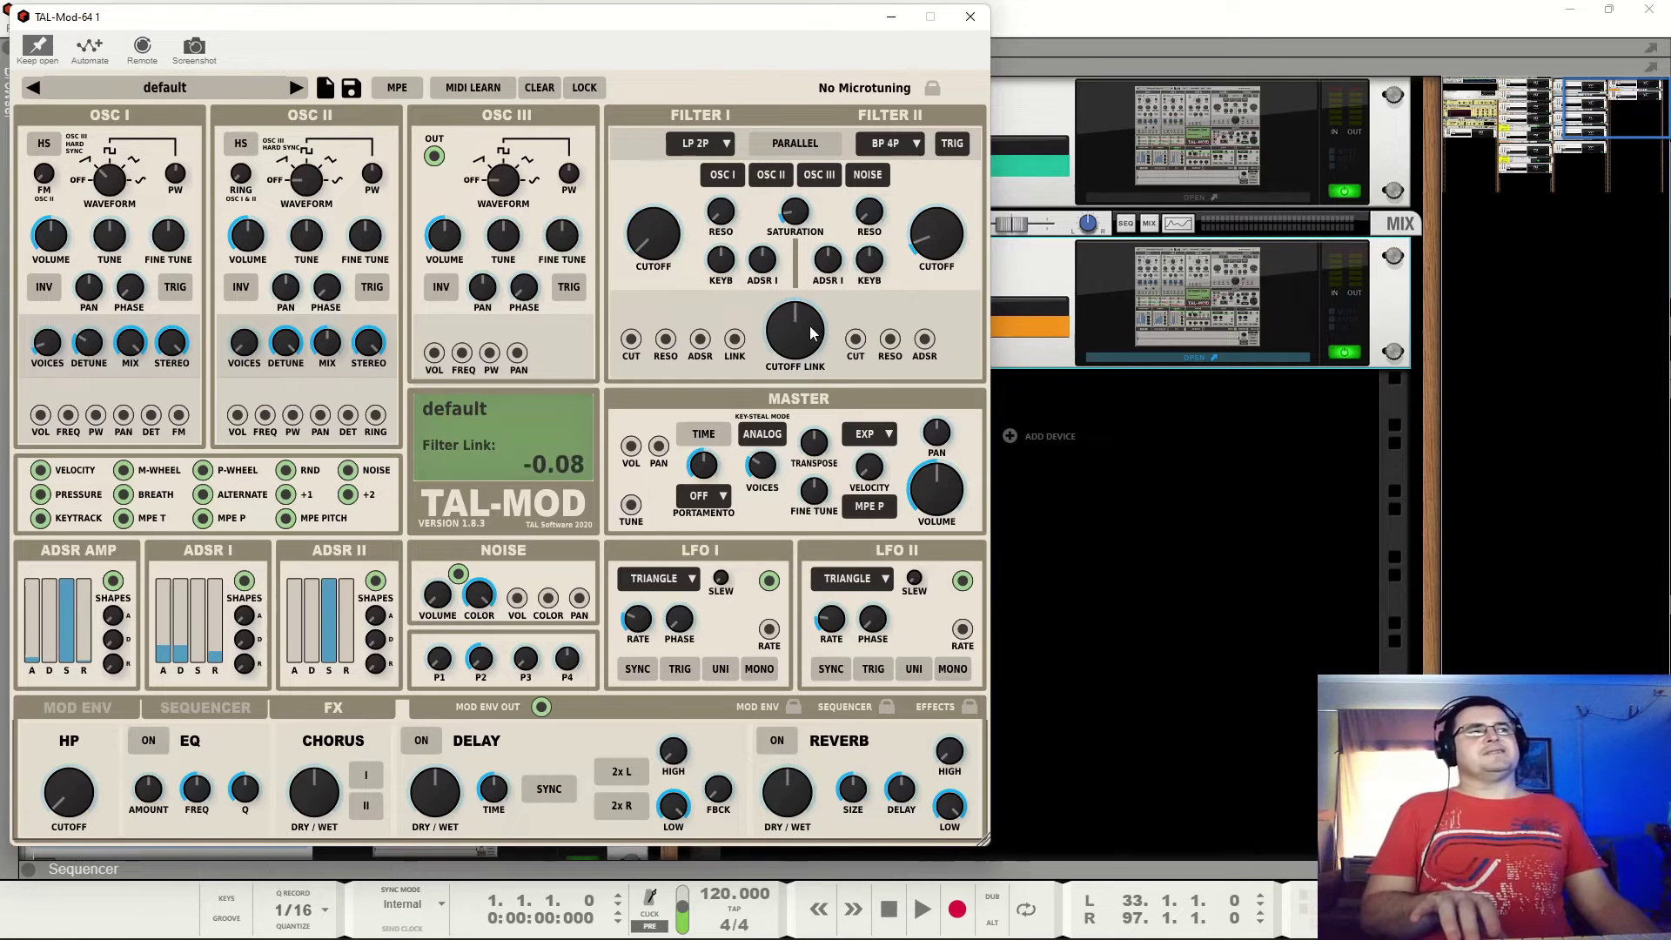
Raise the master volume to maximum and set the cutoff link to 0.35.
{"action": "left_click_drag", "start_coordinate": [811, 292], "coordinate": [795, 258]}
{"action": "left_click_drag", "start_coordinate": [936, 490], "coordinate": [938, 383]}
{"action": "left_click_drag", "start_coordinate": [832, 337], "coordinate": [795, 342]}
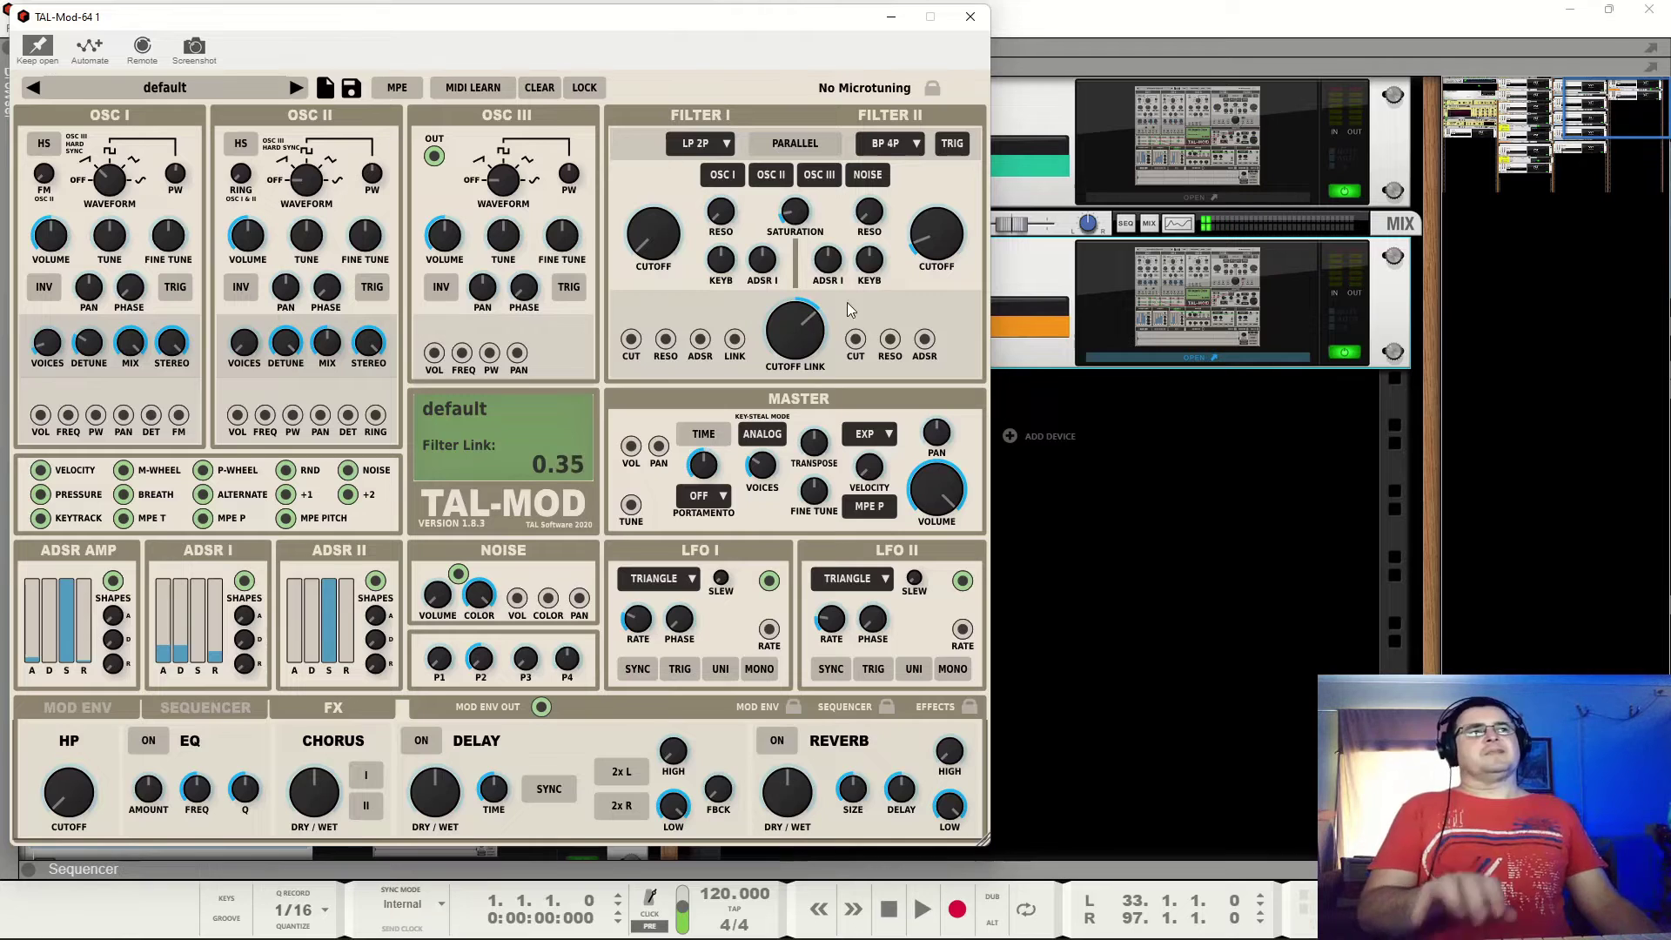
Raise the cutoff link and the cutoffs of both filters to maximum.
{"action": "left_click_drag", "start_coordinate": [939, 232], "coordinate": [939, 157]}
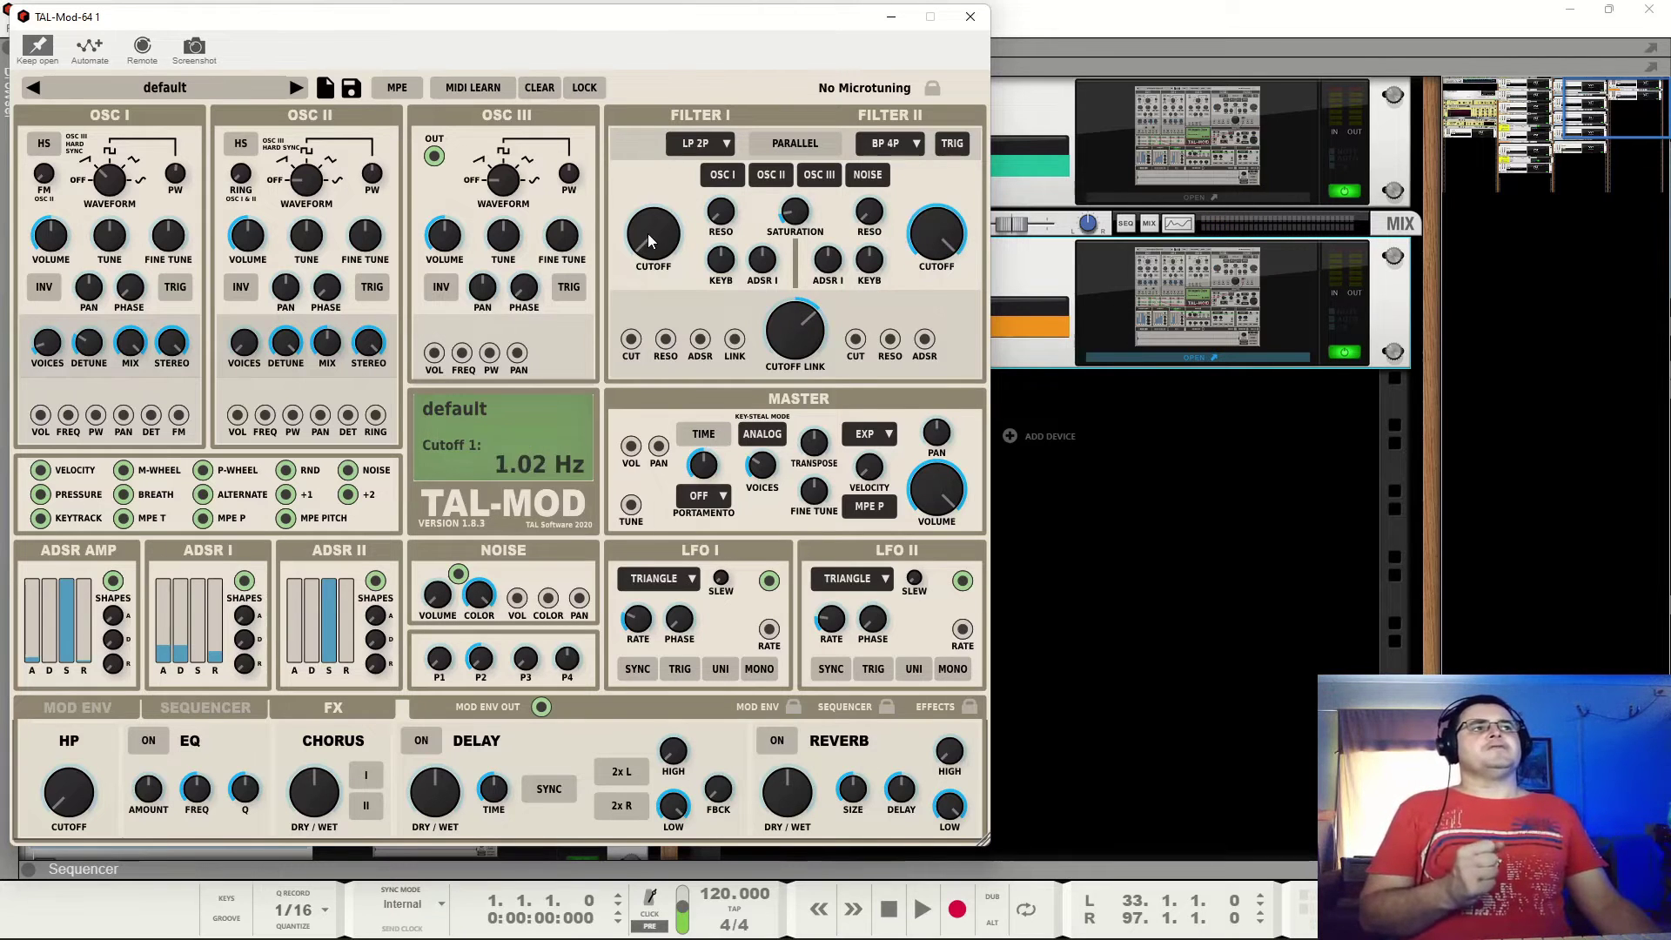
{"action": "left_click_drag", "start_coordinate": [773, 337], "coordinate": [779, 272]}
{"action": "left_click_drag", "start_coordinate": [660, 232], "coordinate": [843, 207]}
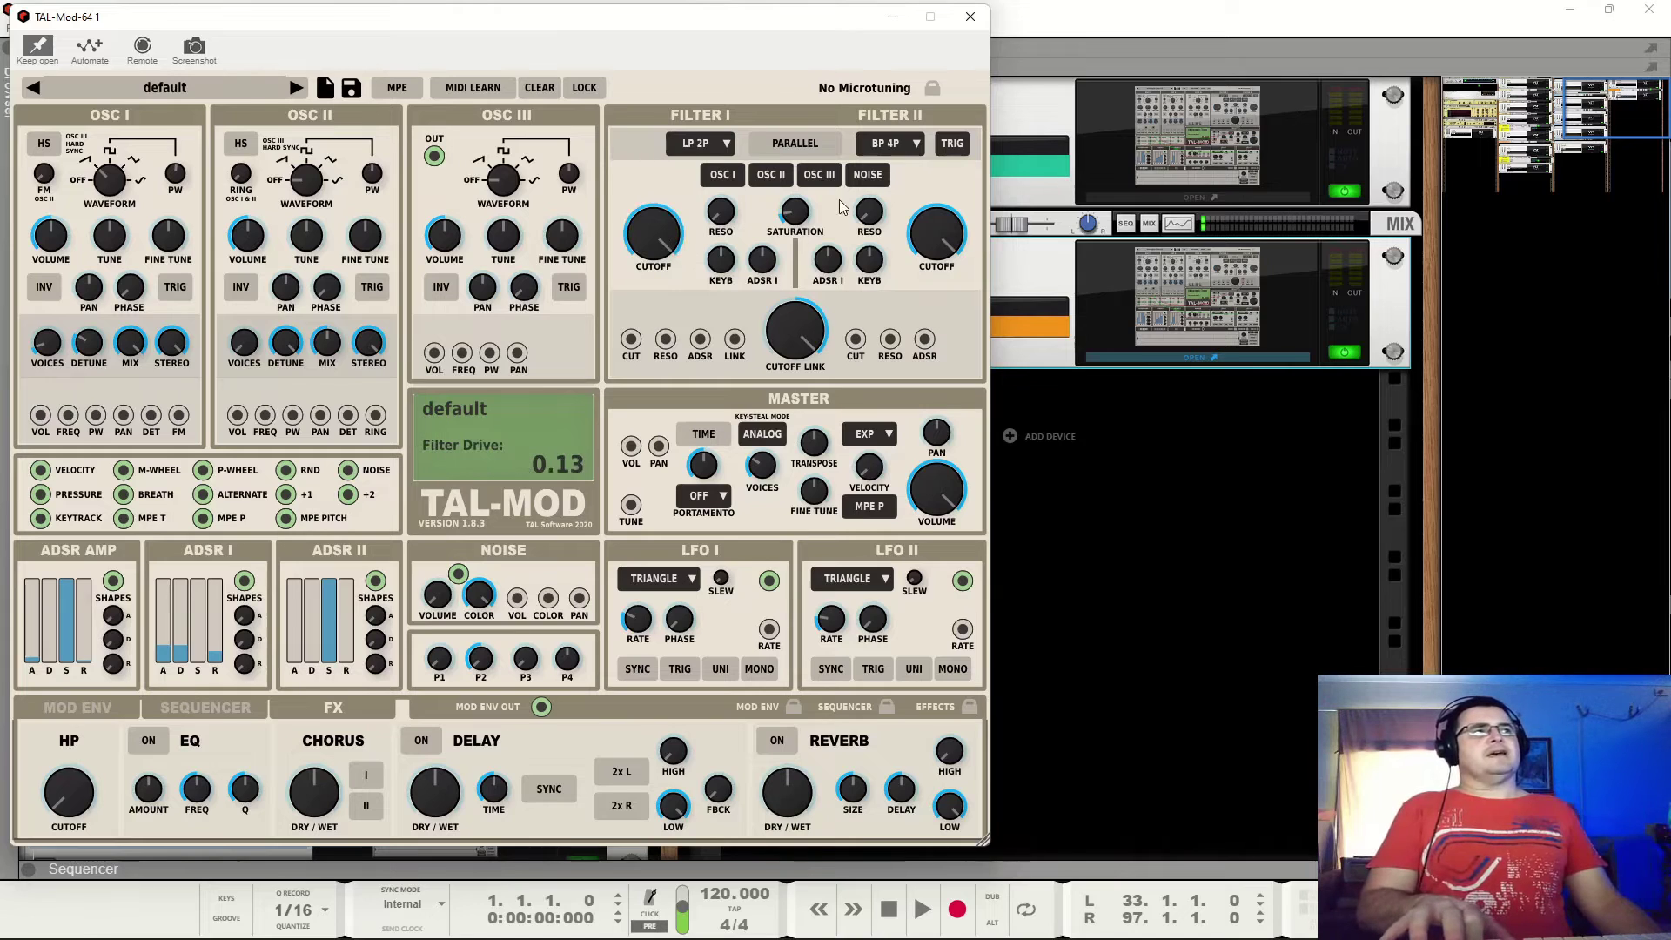
Set Filter II to LP 4P, sweep the cutoff link from 1.00 and return it to centre.
{"action": "left_click", "coordinate": [898, 154]}
{"action": "left_click", "coordinate": [902, 166]}
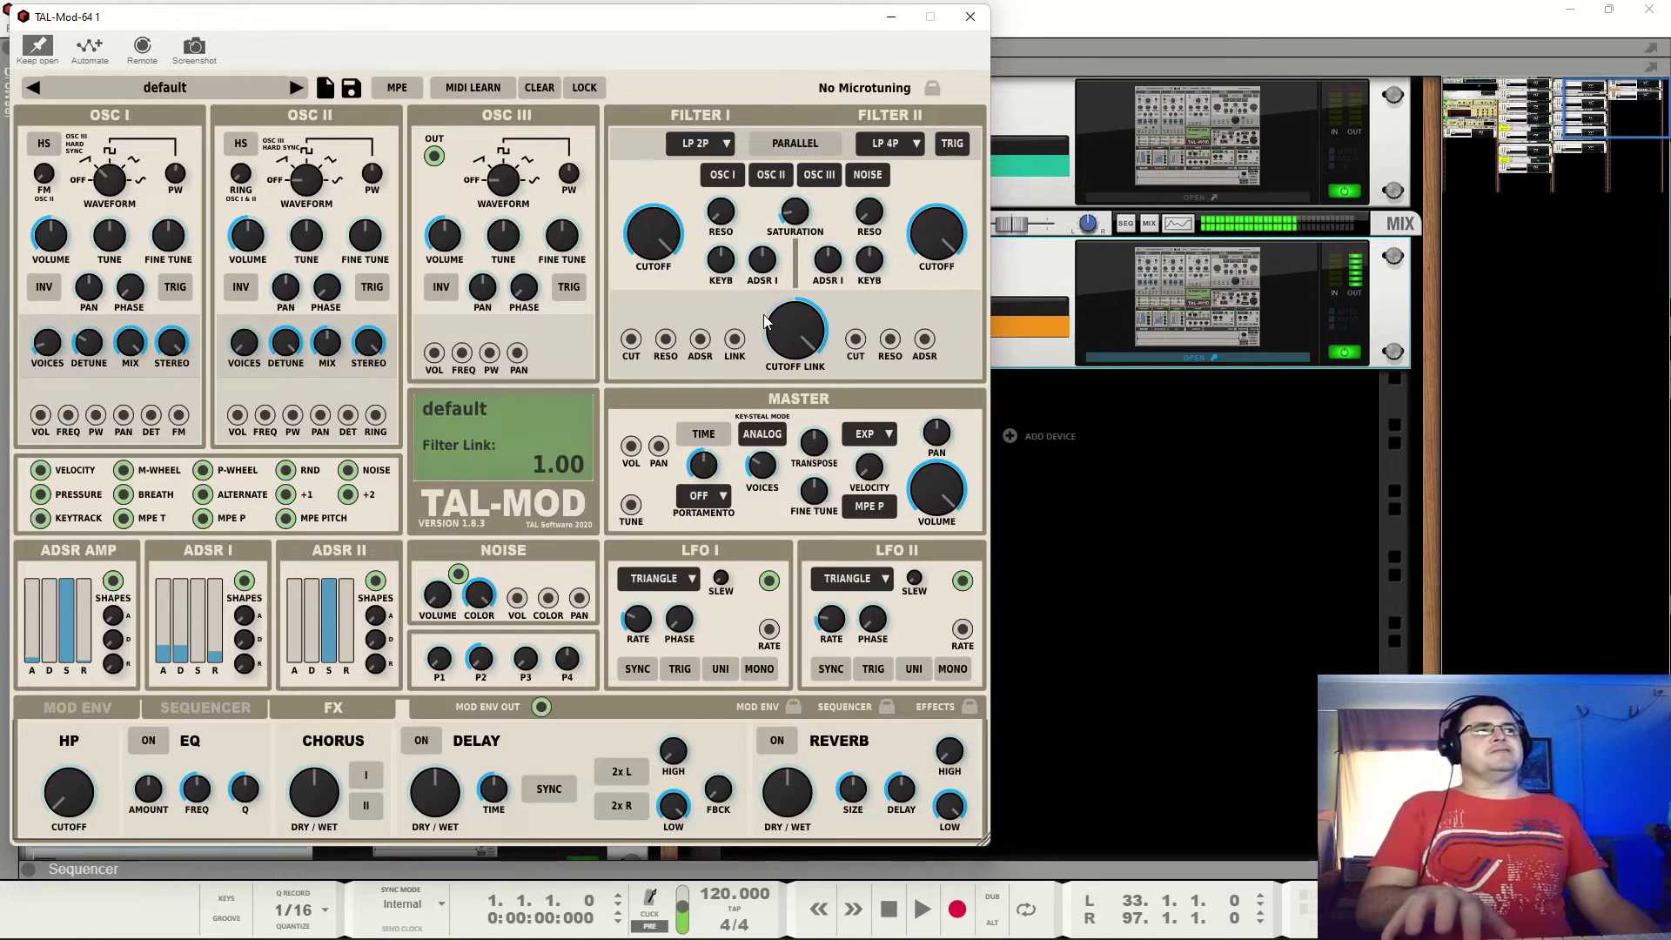
{"action": "left_click_drag", "start_coordinate": [764, 315], "coordinate": [791, 369]}
{"action": "double_click", "coordinate": [792, 322]}
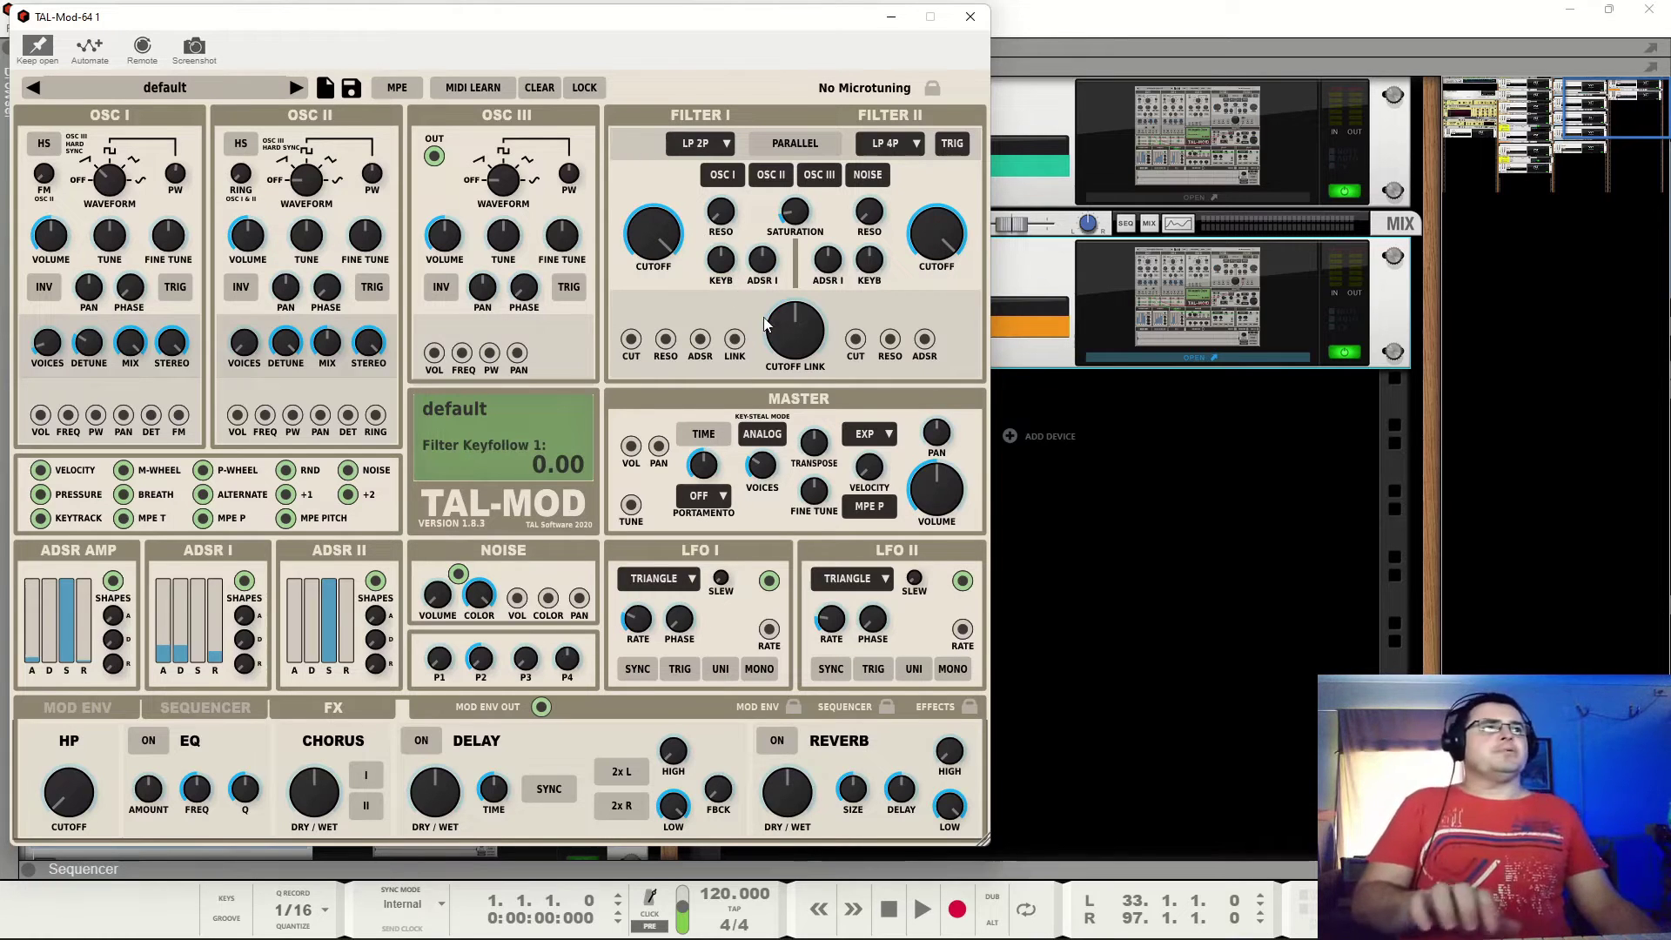
{"action": "mouse_move", "coordinate": [792, 327]}
{"action": "left_mouse_down"}
{"action": "mouse_move", "coordinate": [800, 311]}
{"action": "mouse_move", "coordinate": [797, 329]}
{"action": "left_mouse_up"}
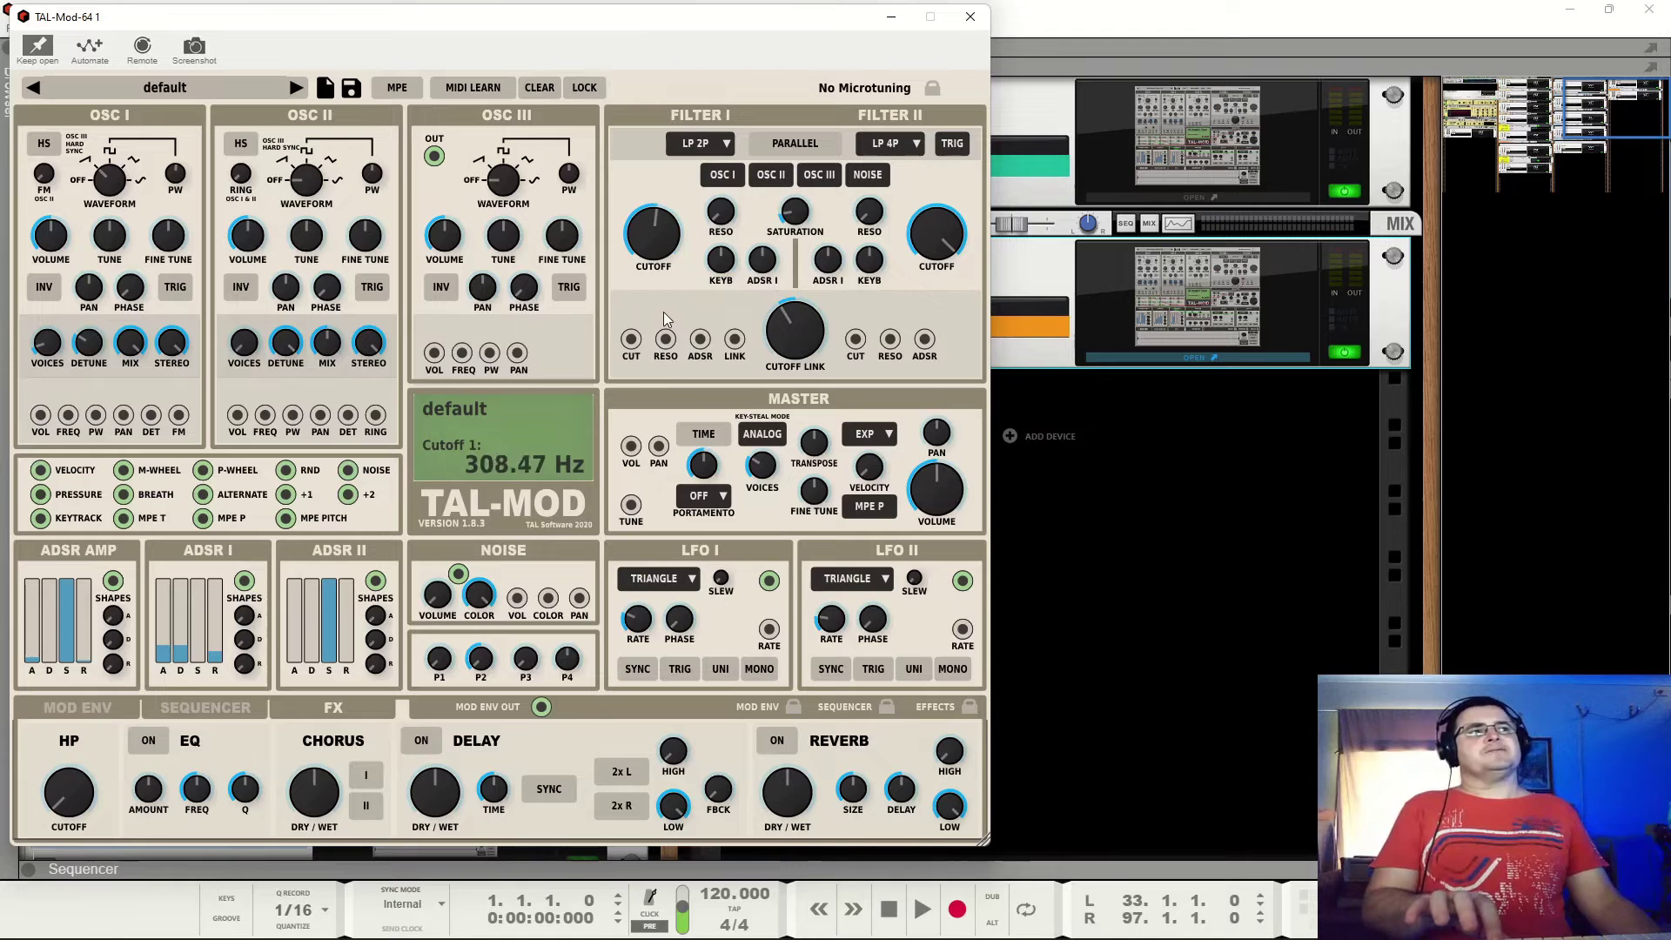
{"action": "mouse_move", "coordinate": [794, 321]}
{"action": "left_mouse_down"}
{"action": "mouse_move", "coordinate": [811, 284]}
{"action": "mouse_move", "coordinate": [796, 342]}
{"action": "left_mouse_up"}
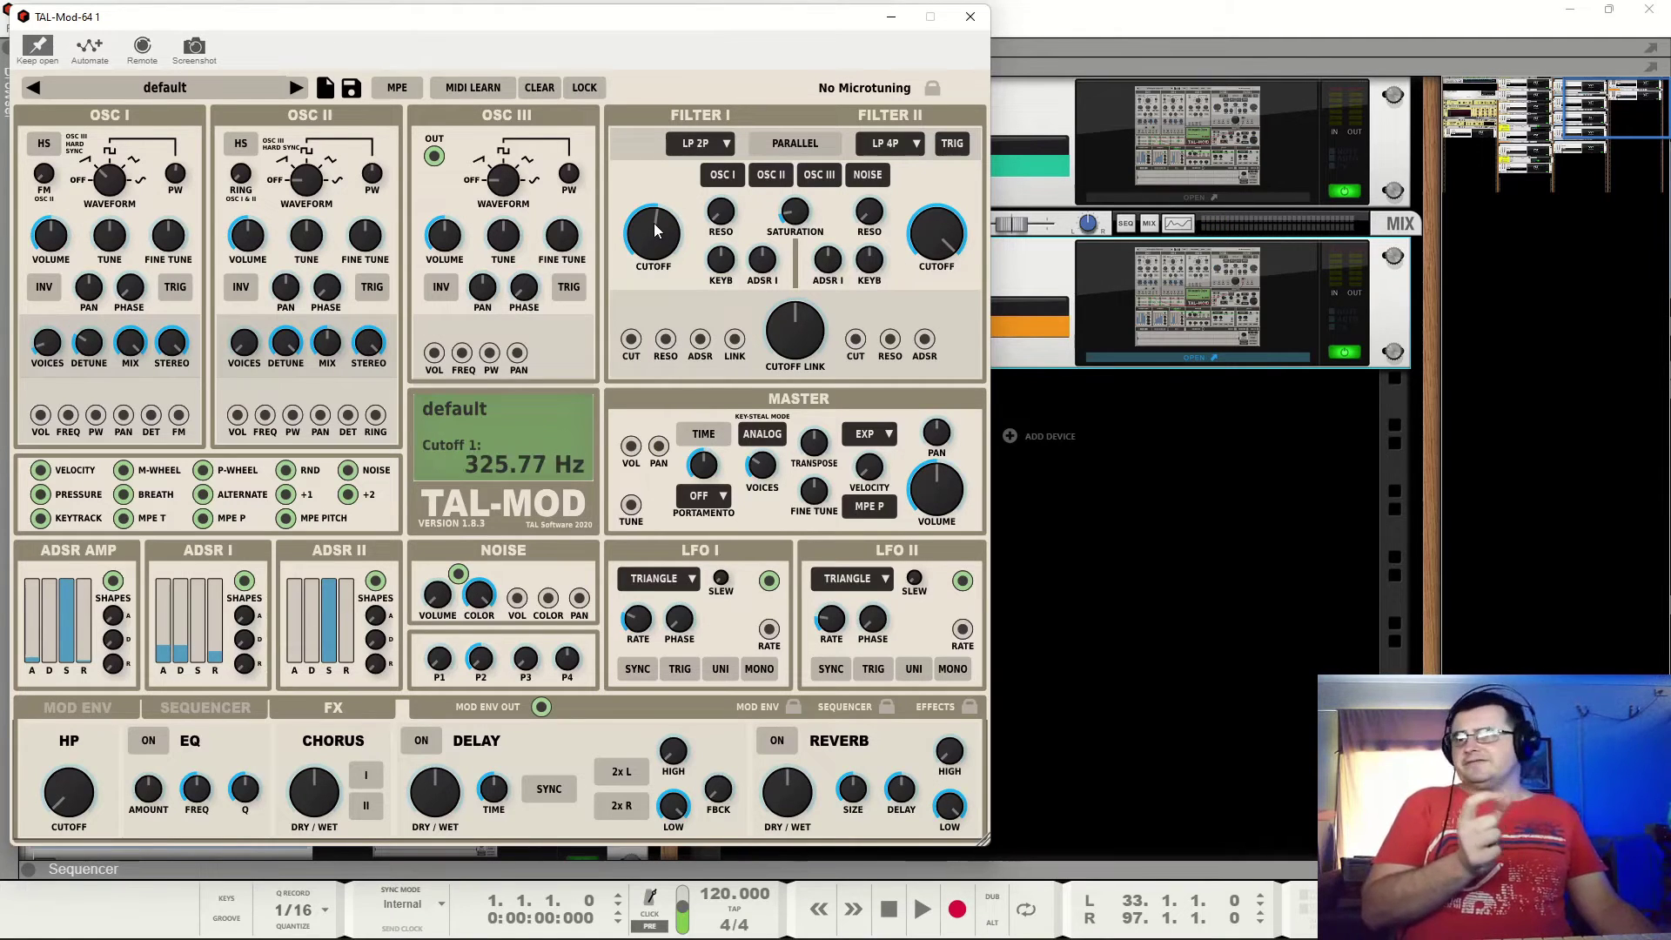
Enable parallel filter routing, set Filter II's resonance to 0.86 with a slightly lower cutoff, and sweep the cutoff link to 0.12.
{"action": "left_click_drag", "start_coordinate": [654, 223], "coordinate": [651, 197]}
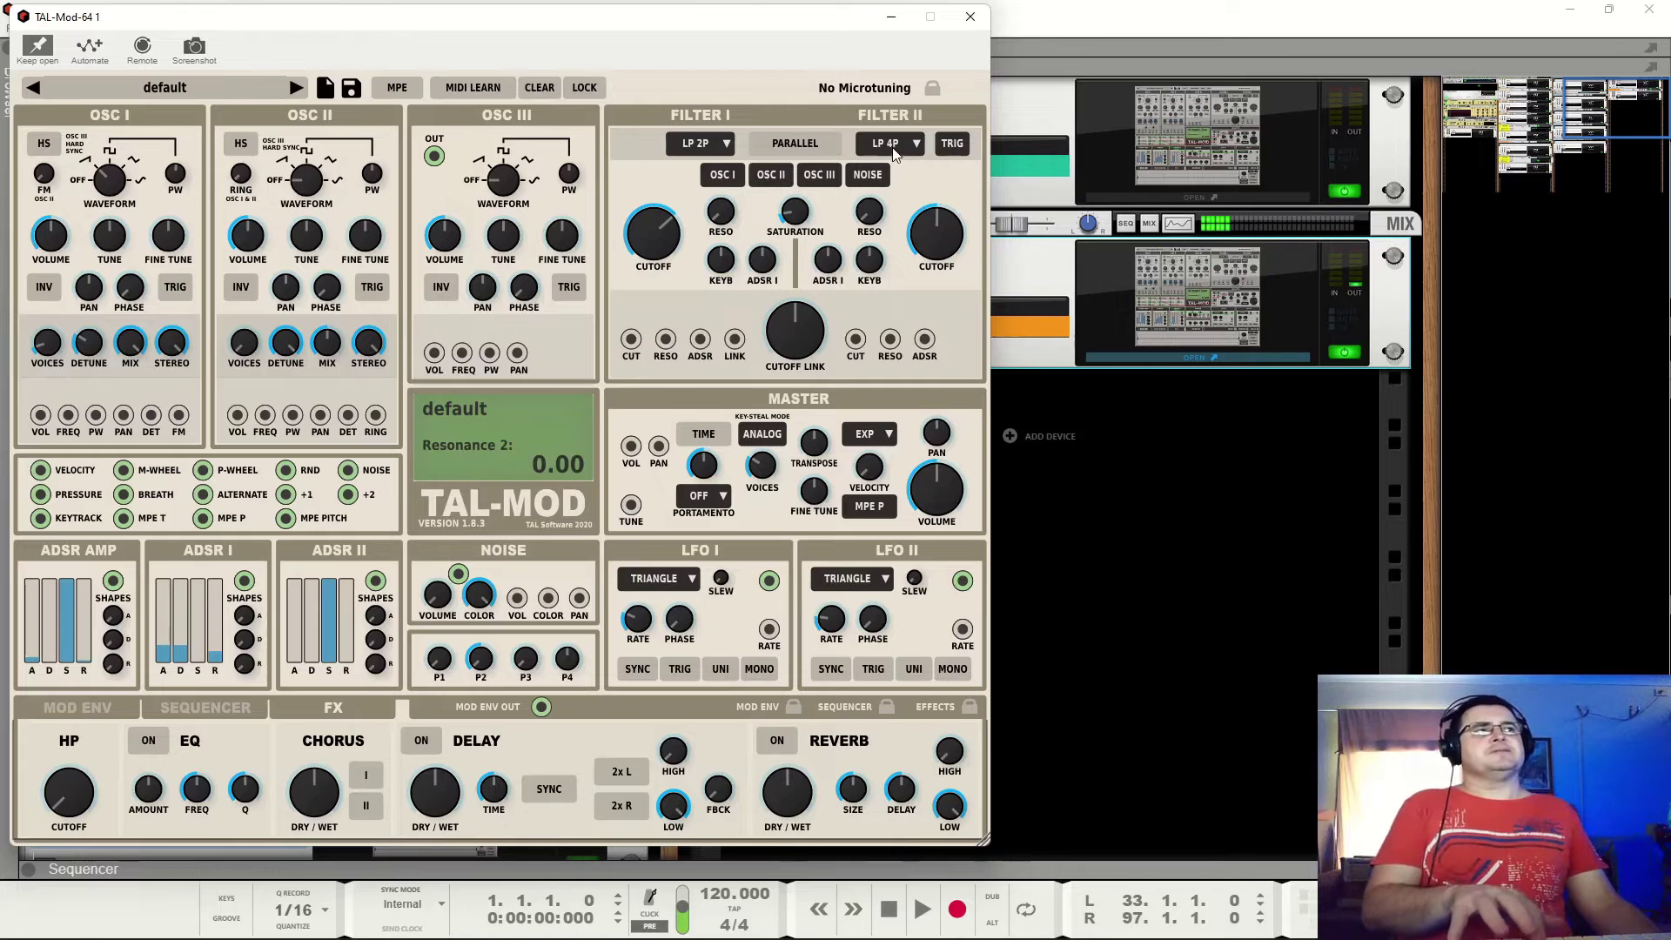
{"action": "mouse_move", "coordinate": [802, 348]}
{"action": "left_mouse_down"}
{"action": "mouse_move", "coordinate": [817, 318]}
{"action": "mouse_move", "coordinate": [816, 335]}
{"action": "left_mouse_up"}
{"action": "left_click", "coordinate": [794, 142]}
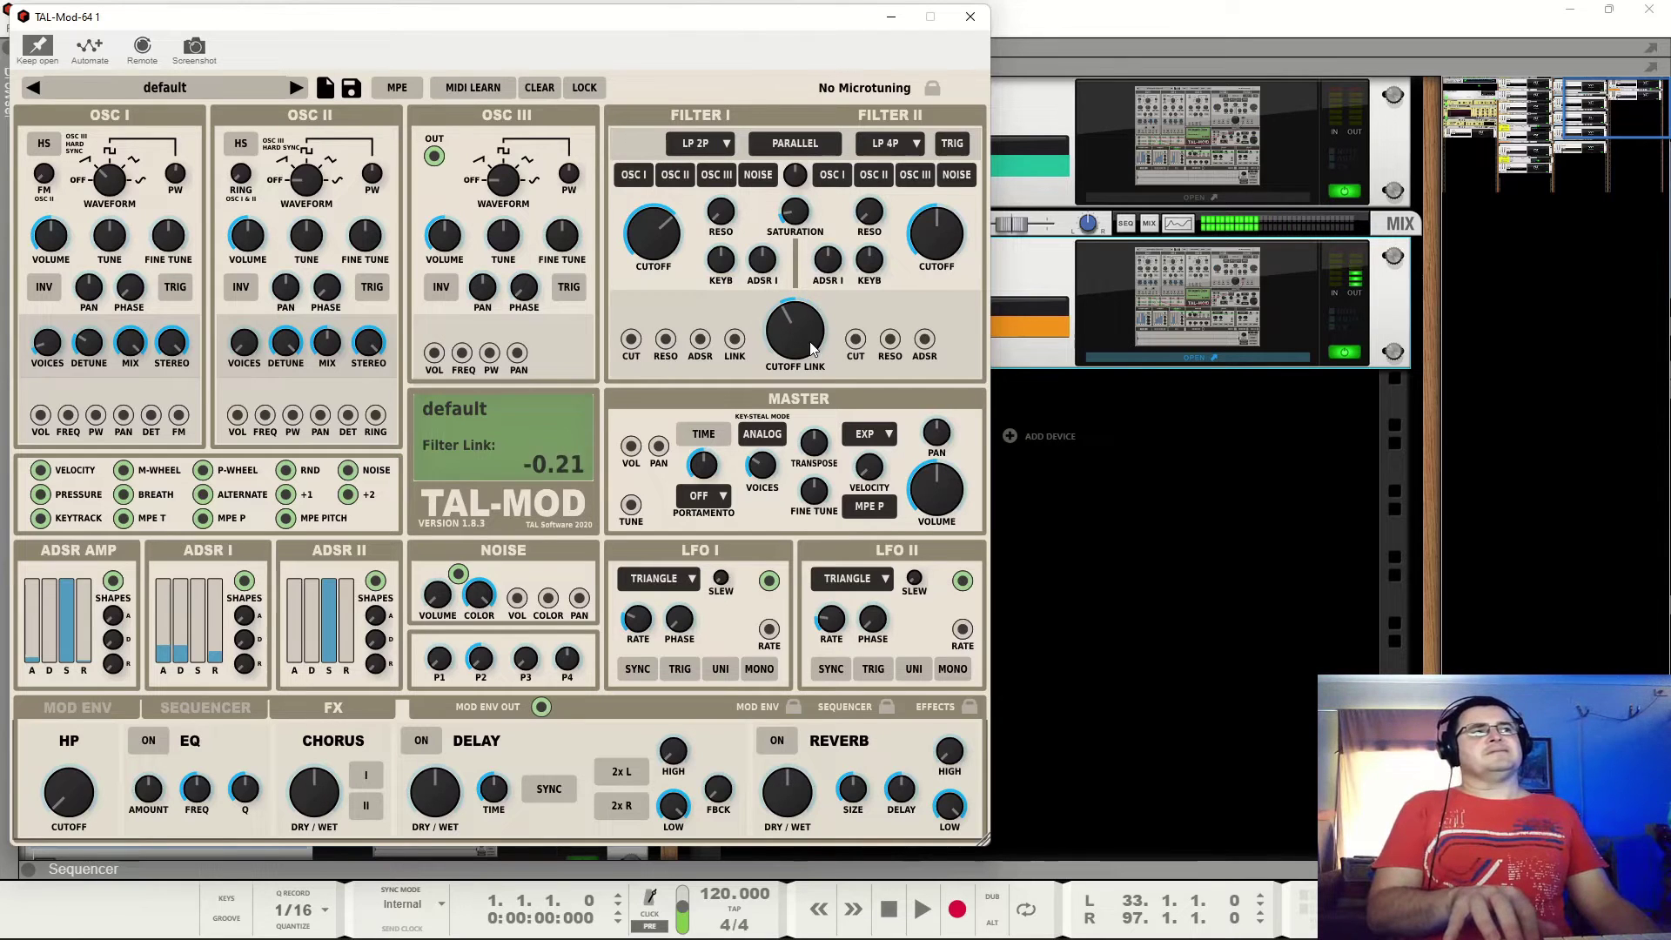
{"action": "left_click_drag", "start_coordinate": [936, 233], "coordinate": [879, 67]}
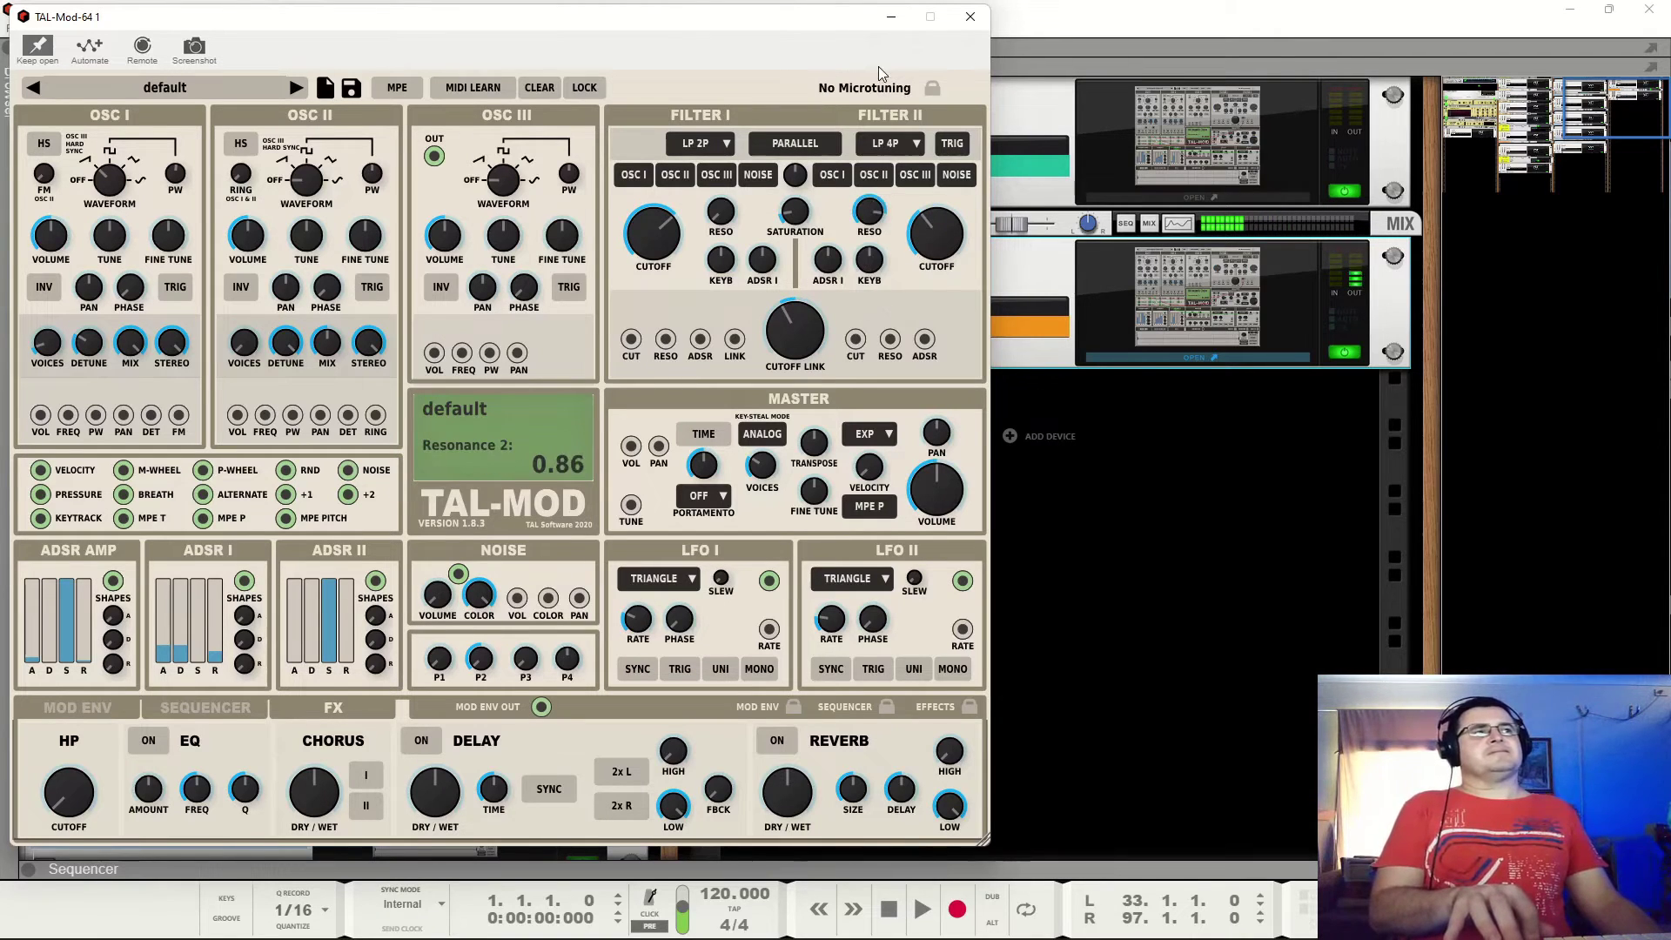
{"action": "mouse_move", "coordinate": [782, 334]}
{"action": "left_mouse_down"}
{"action": "mouse_move", "coordinate": [808, 294]}
{"action": "mouse_move", "coordinate": [787, 323]}
{"action": "mouse_move", "coordinate": [791, 305]}
{"action": "left_mouse_up"}
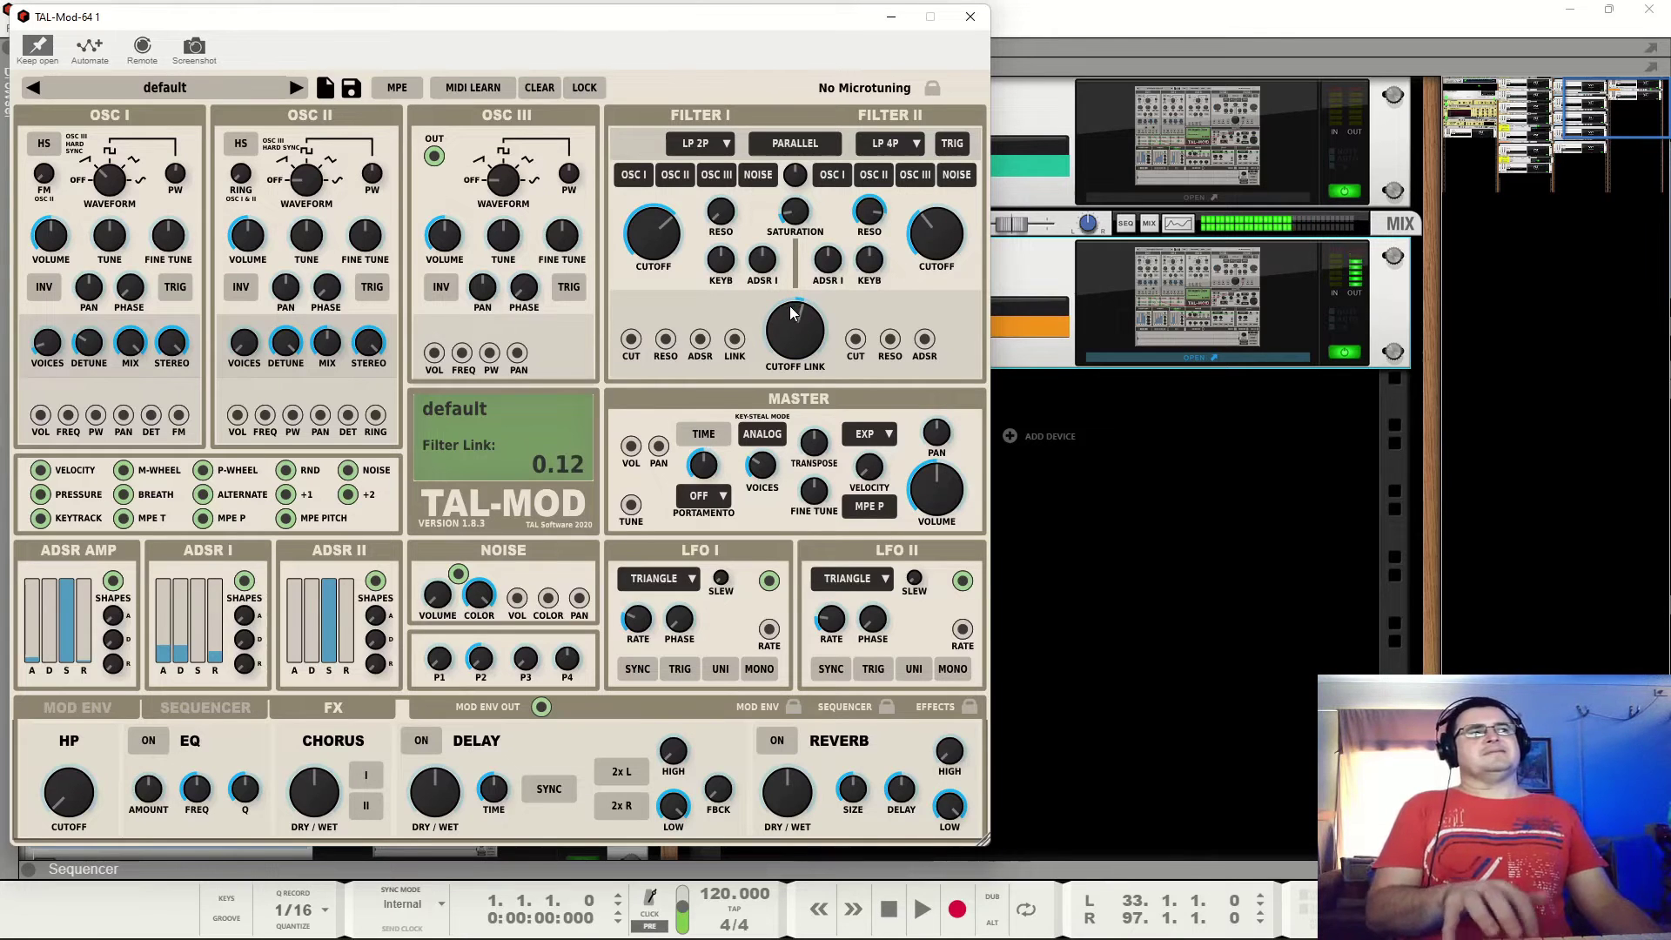
Return Filter II's cutoff to maximum and turn off parallel filter routing.
{"action": "left_click", "coordinate": [938, 233]}
{"action": "left_click_drag", "start_coordinate": [939, 233], "coordinate": [819, 112]}
{"action": "left_click", "coordinate": [796, 143]}
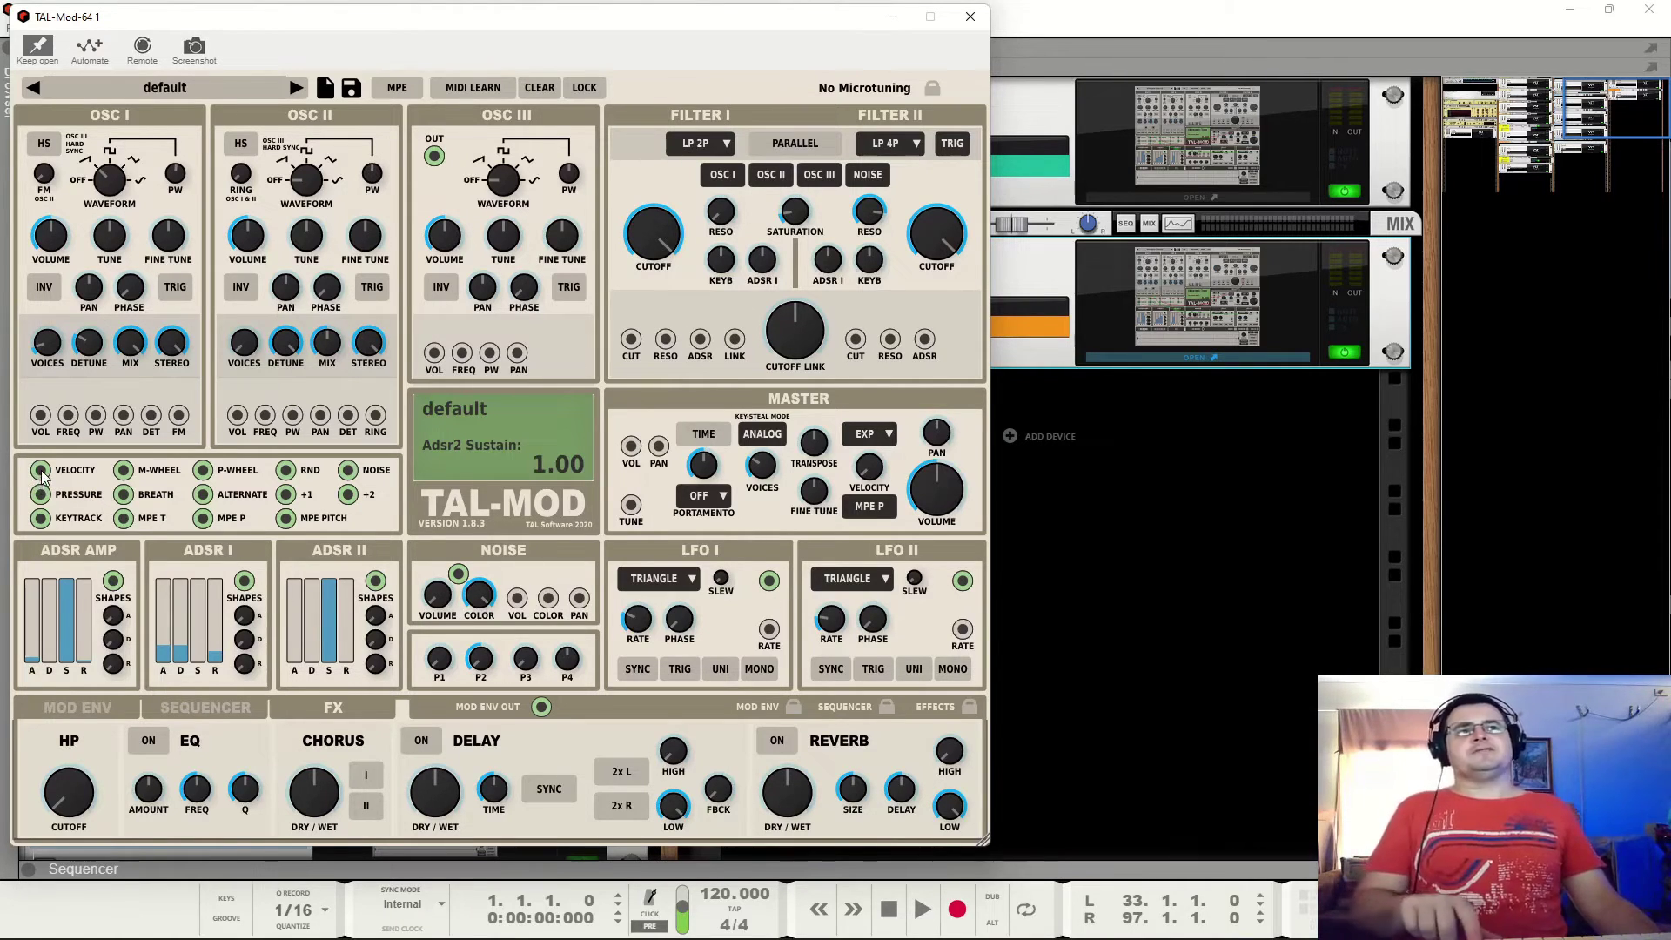
Route Velocity to Filter I's cutoff with an amount of 0.82, lowering the base cutoff and setting Filter I's resonance to 0.31.
{"action": "left_click_drag", "start_coordinate": [40, 475], "coordinate": [633, 342]}
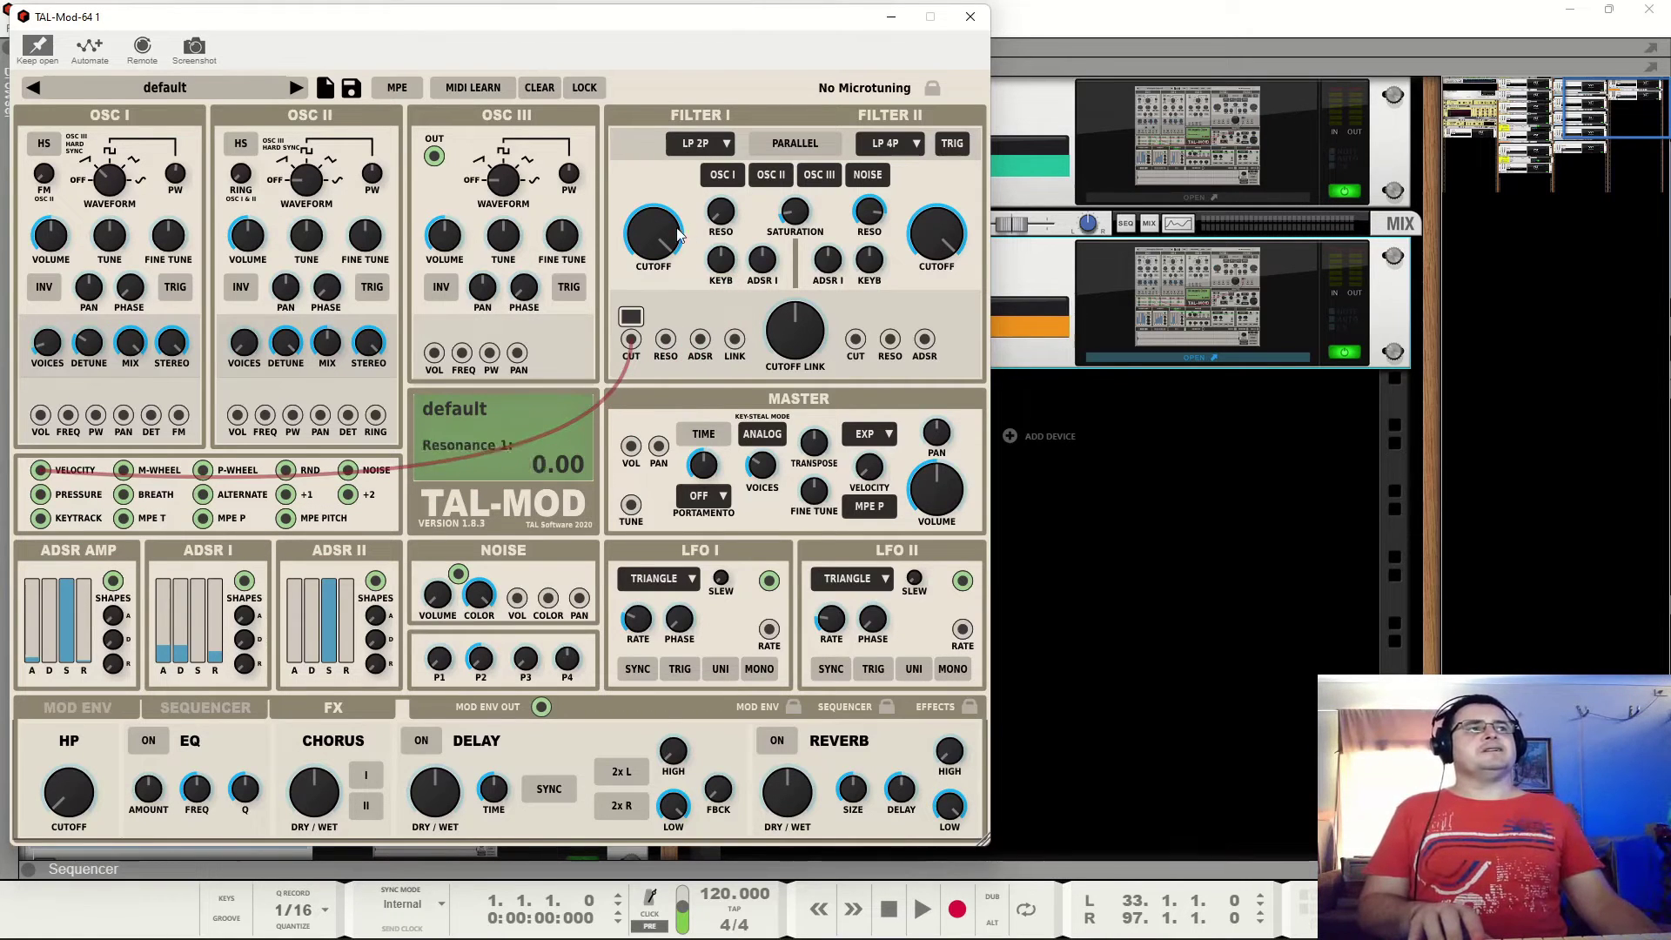
{"action": "left_click", "coordinate": [633, 340]}
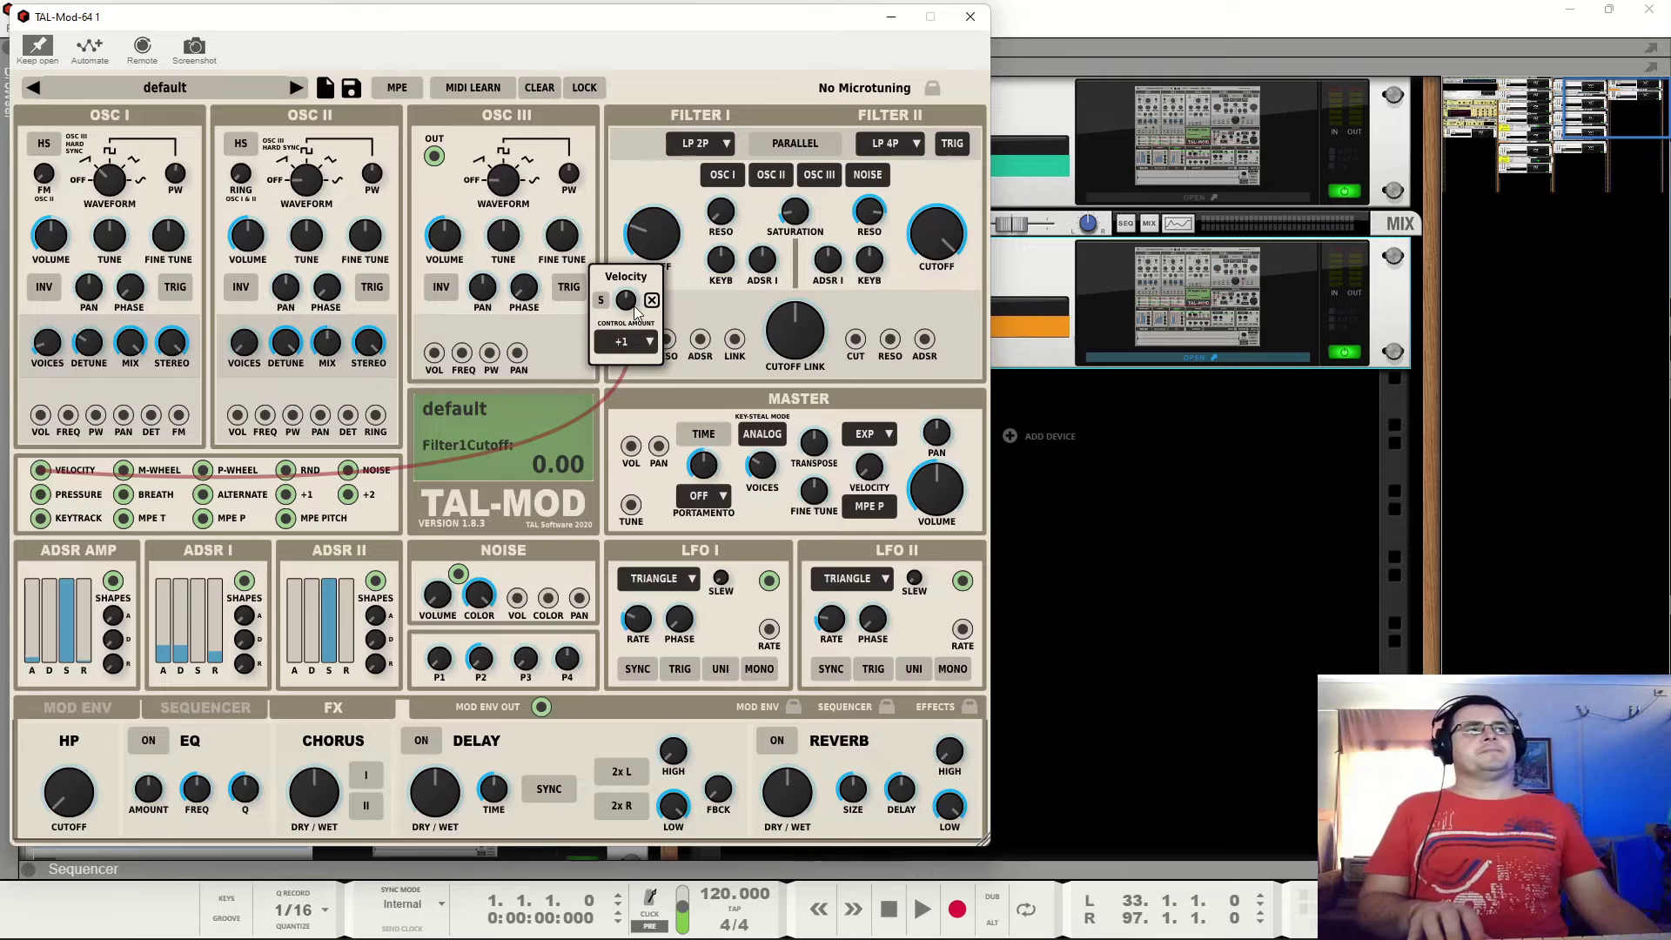
{"action": "left_click_drag", "start_coordinate": [647, 263], "coordinate": [647, 228]}
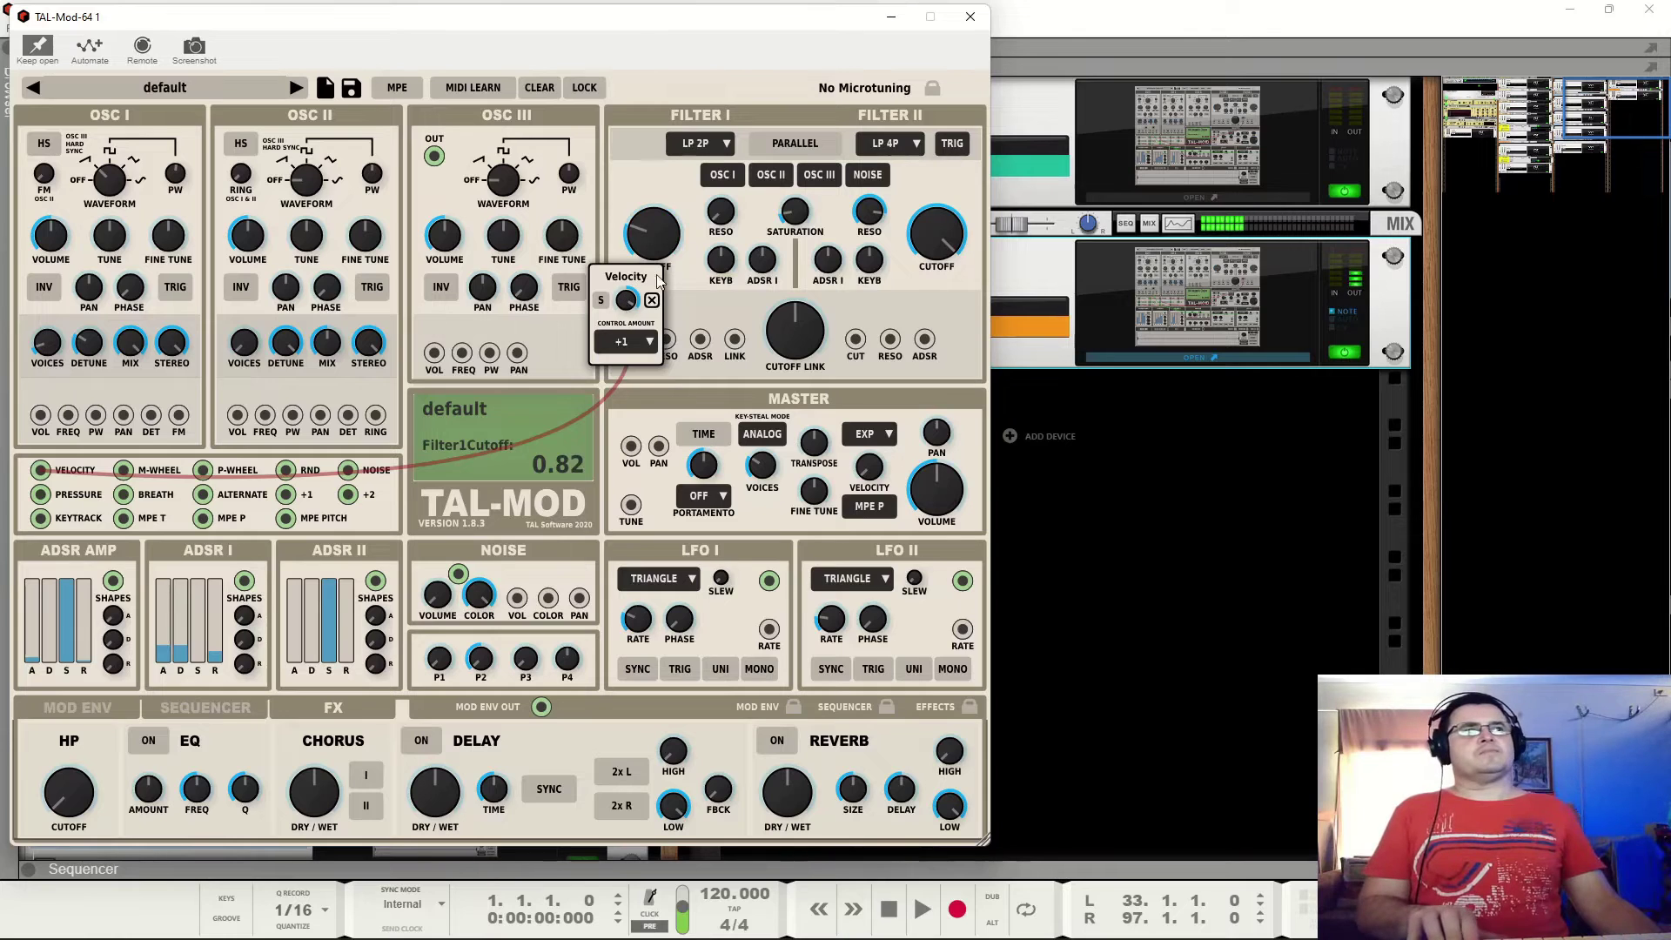
{"action": "left_click", "coordinate": [715, 223]}
{"action": "left_click_drag", "start_coordinate": [716, 222], "coordinate": [714, 222]}
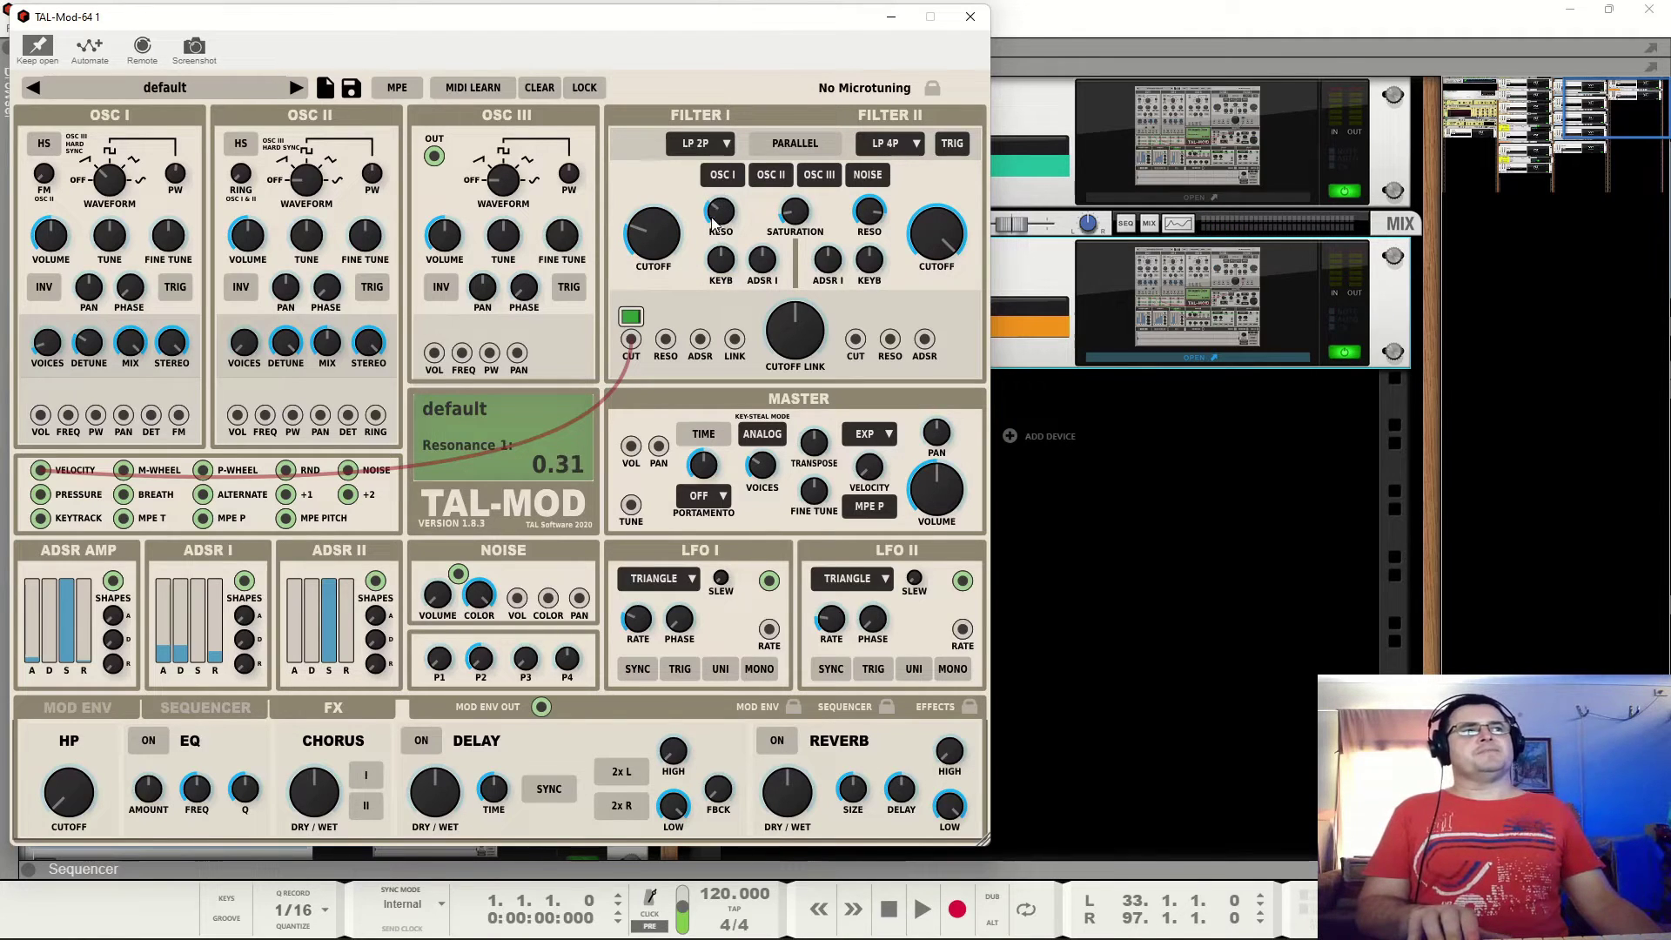
Reduce the velocity modulation of Filter I's cutoff to 0.02 and raise Filter I's cutoff to about 1618 Hz.
{"action": "mouse_move", "coordinate": [665, 282]}
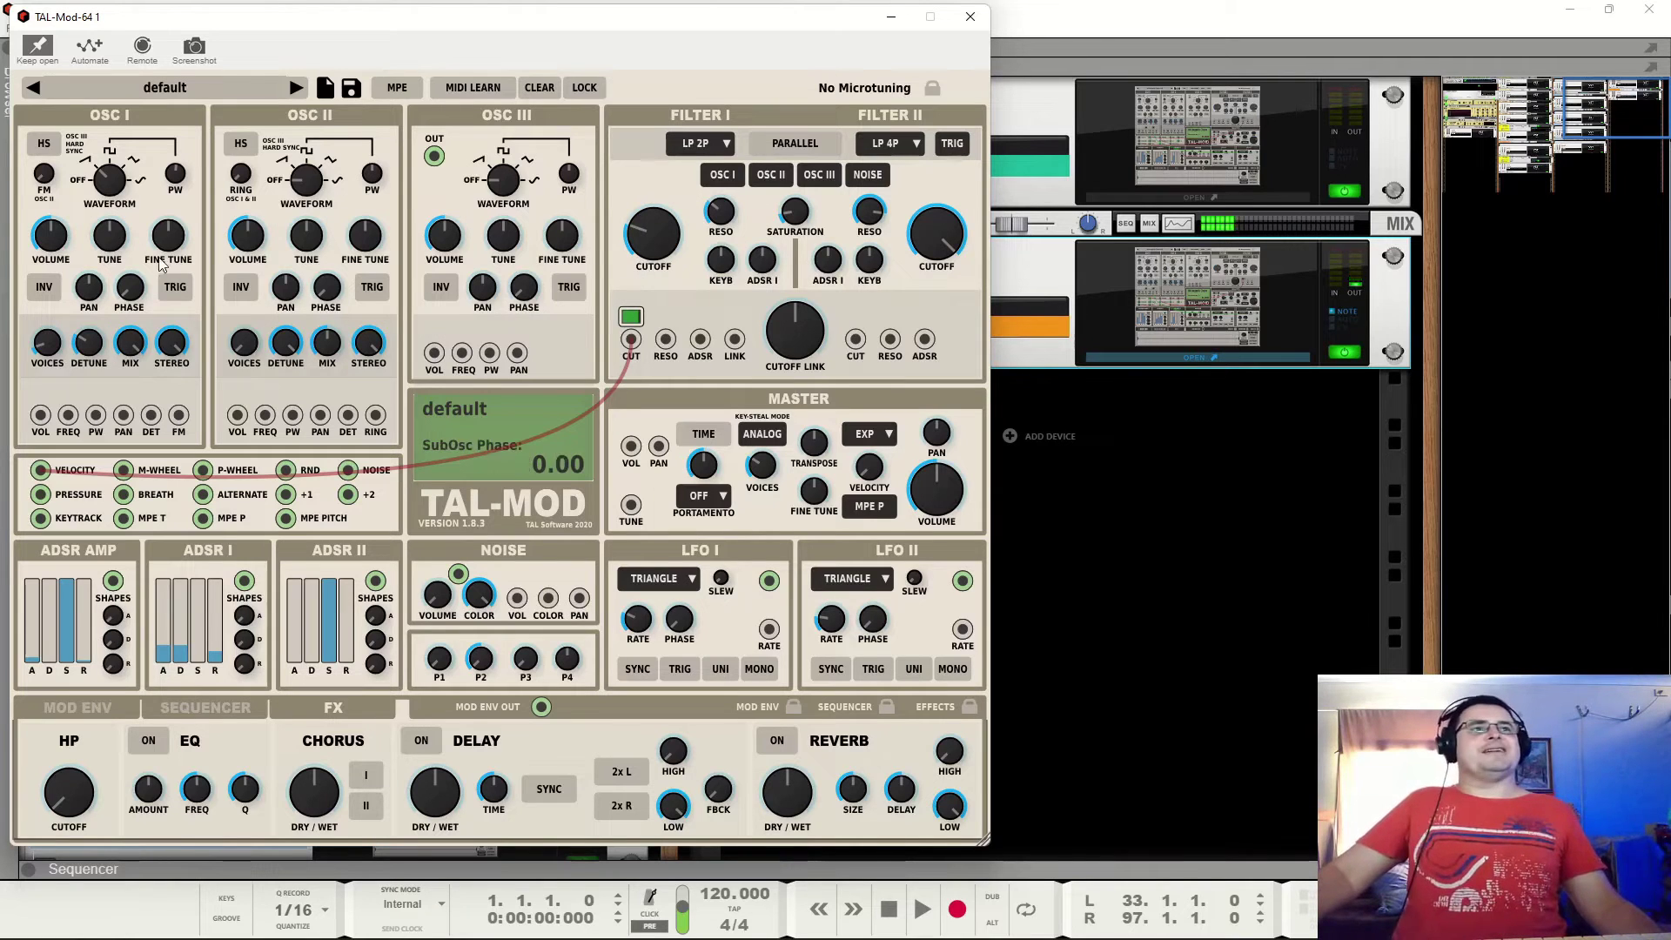
{"action": "mouse_move", "coordinate": [114, 185]}
{"action": "mouse_move", "coordinate": [112, 237]}
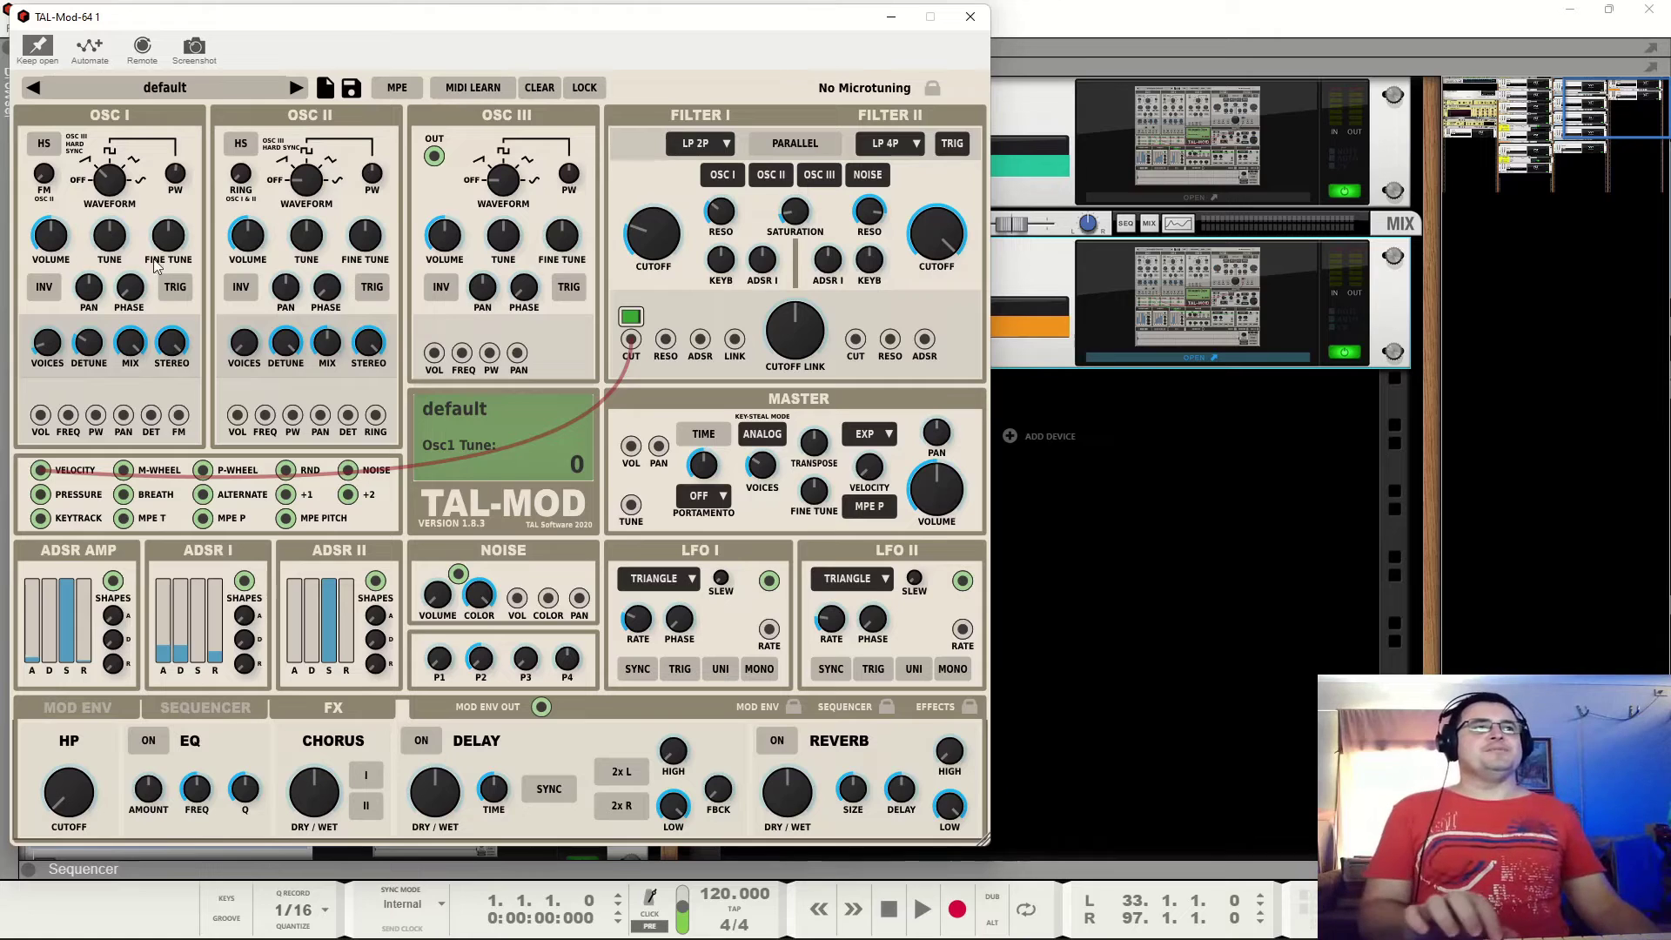
{"action": "left_click", "coordinate": [635, 320]}
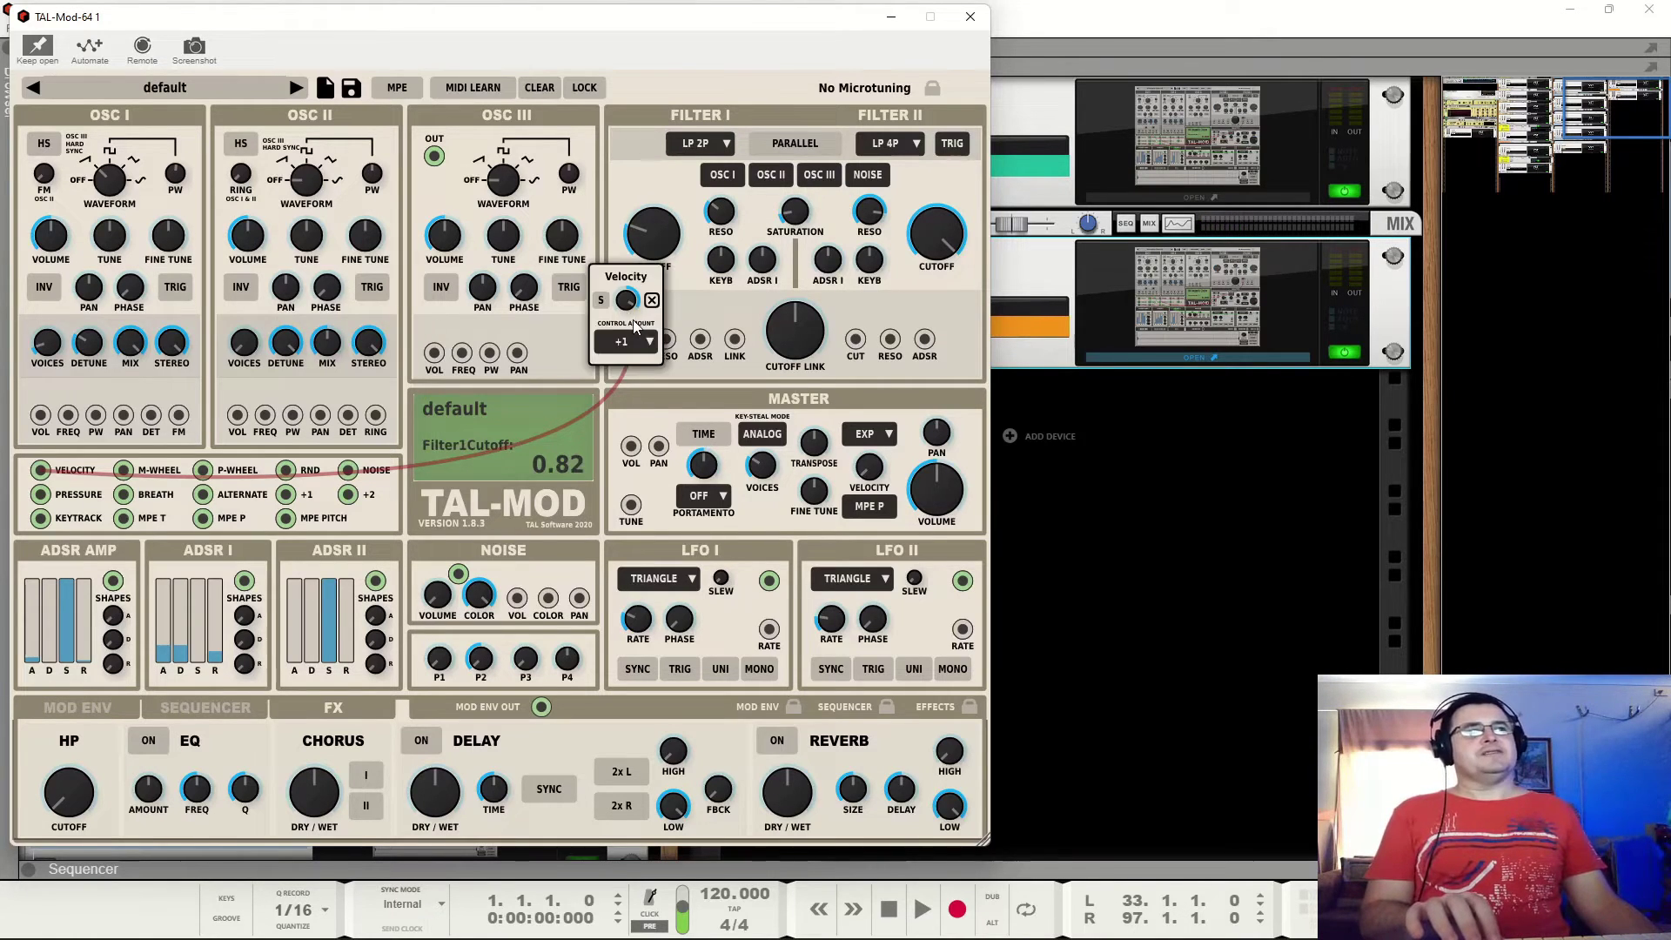
{"action": "left_click_drag", "start_coordinate": [634, 313], "coordinate": [628, 367]}
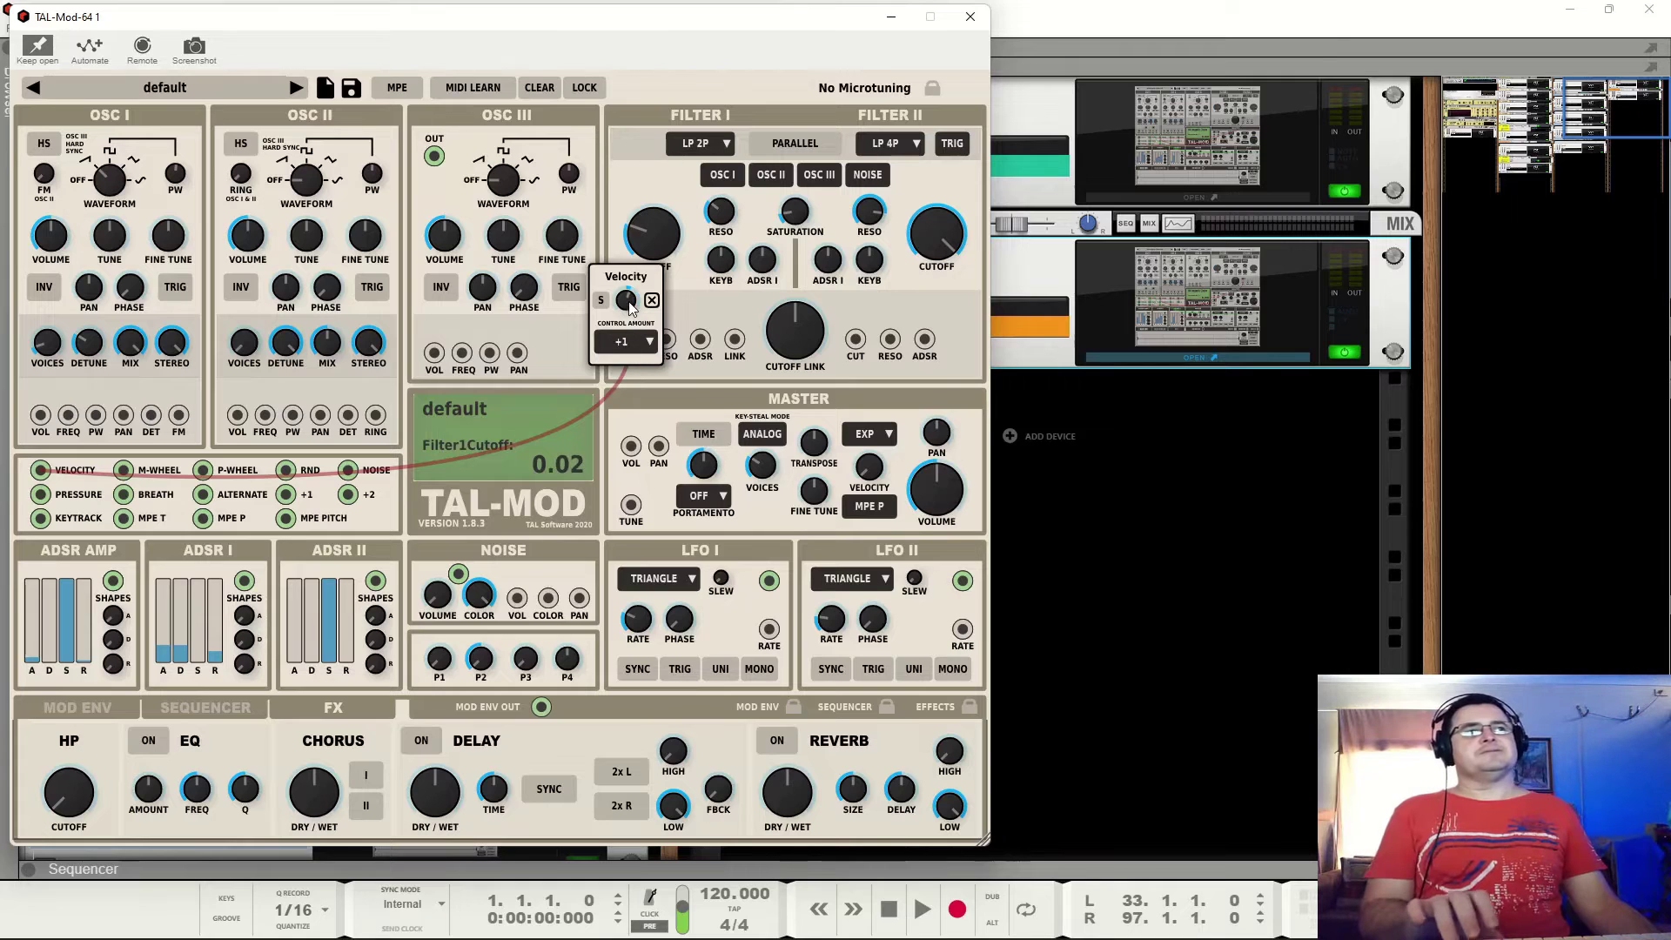
{"action": "left_click", "coordinate": [651, 301]}
{"action": "left_click_drag", "start_coordinate": [662, 248], "coordinate": [674, 175]}
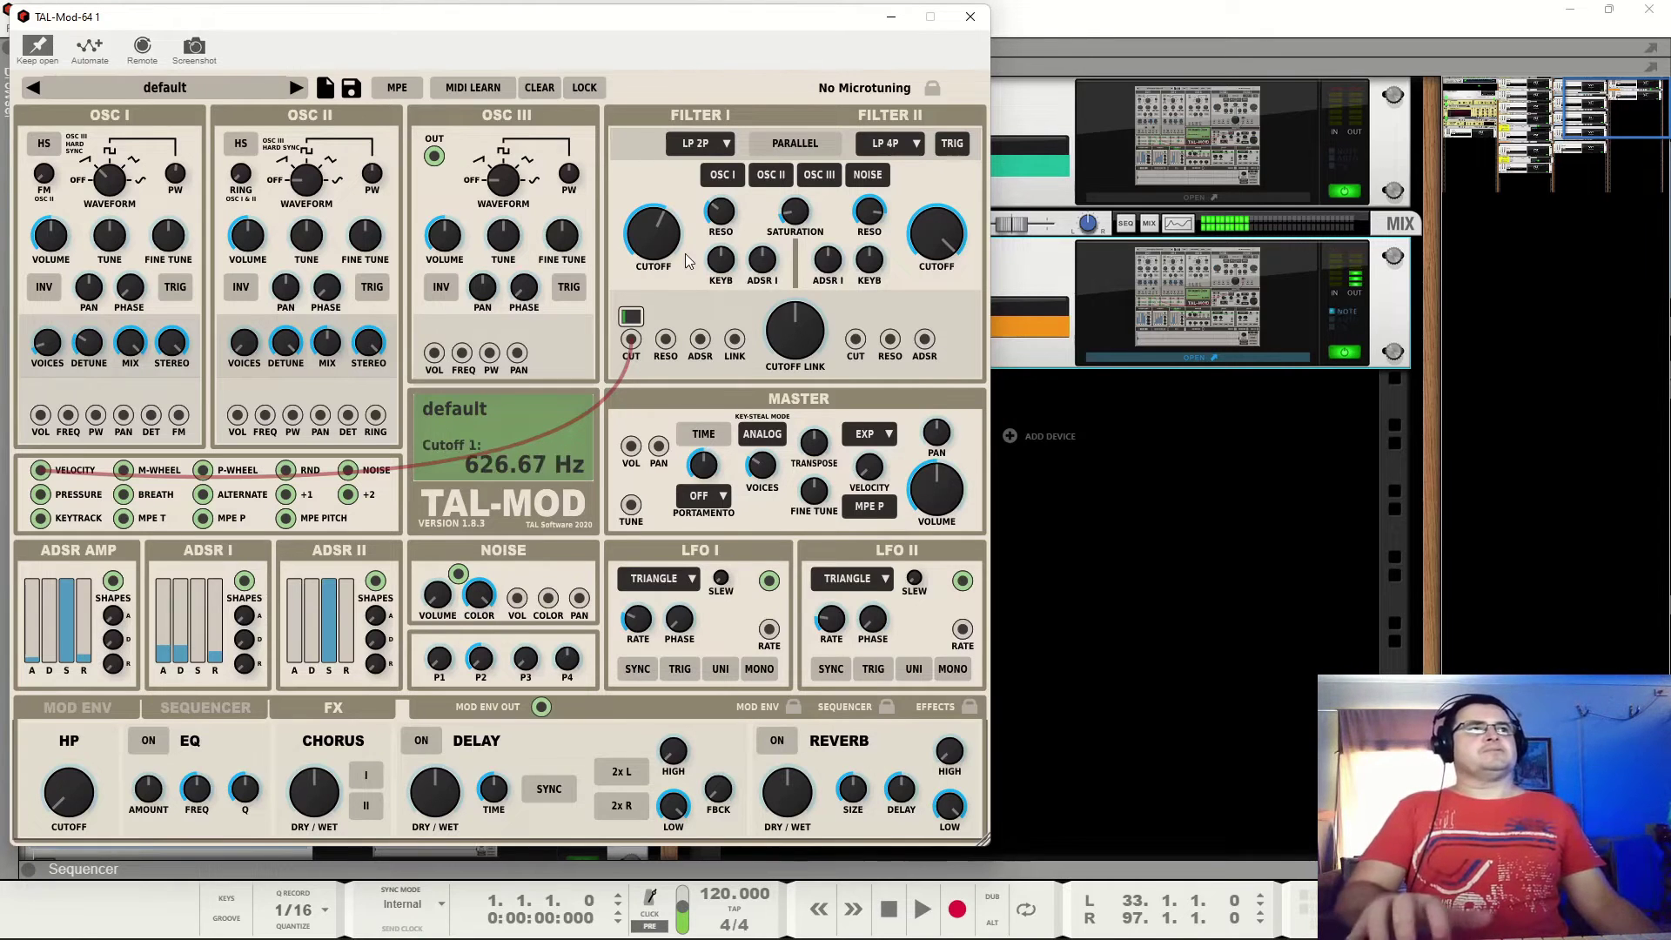
{"action": "left_click_drag", "start_coordinate": [686, 253], "coordinate": [643, 298]}
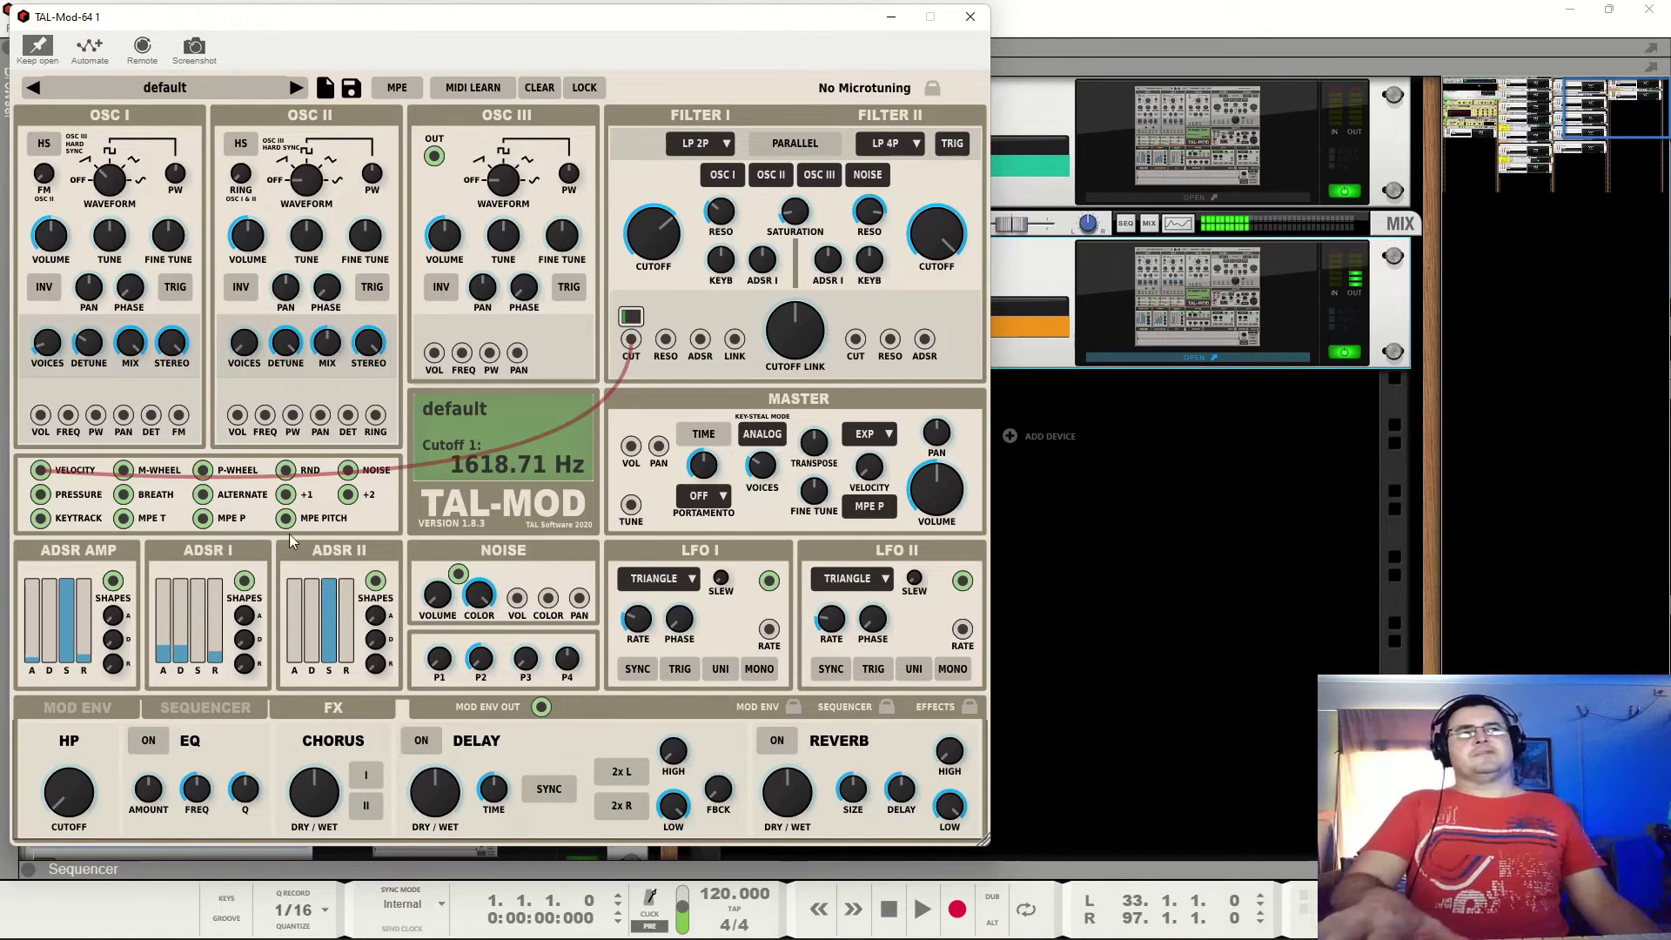
Route Velocity to OSC I's frequency with an amount of 0.41 and nudge OSC II's fine tune up.
{"action": "left_click_drag", "start_coordinate": [39, 471], "coordinate": [68, 416]}
{"action": "left_click", "coordinate": [73, 397]}
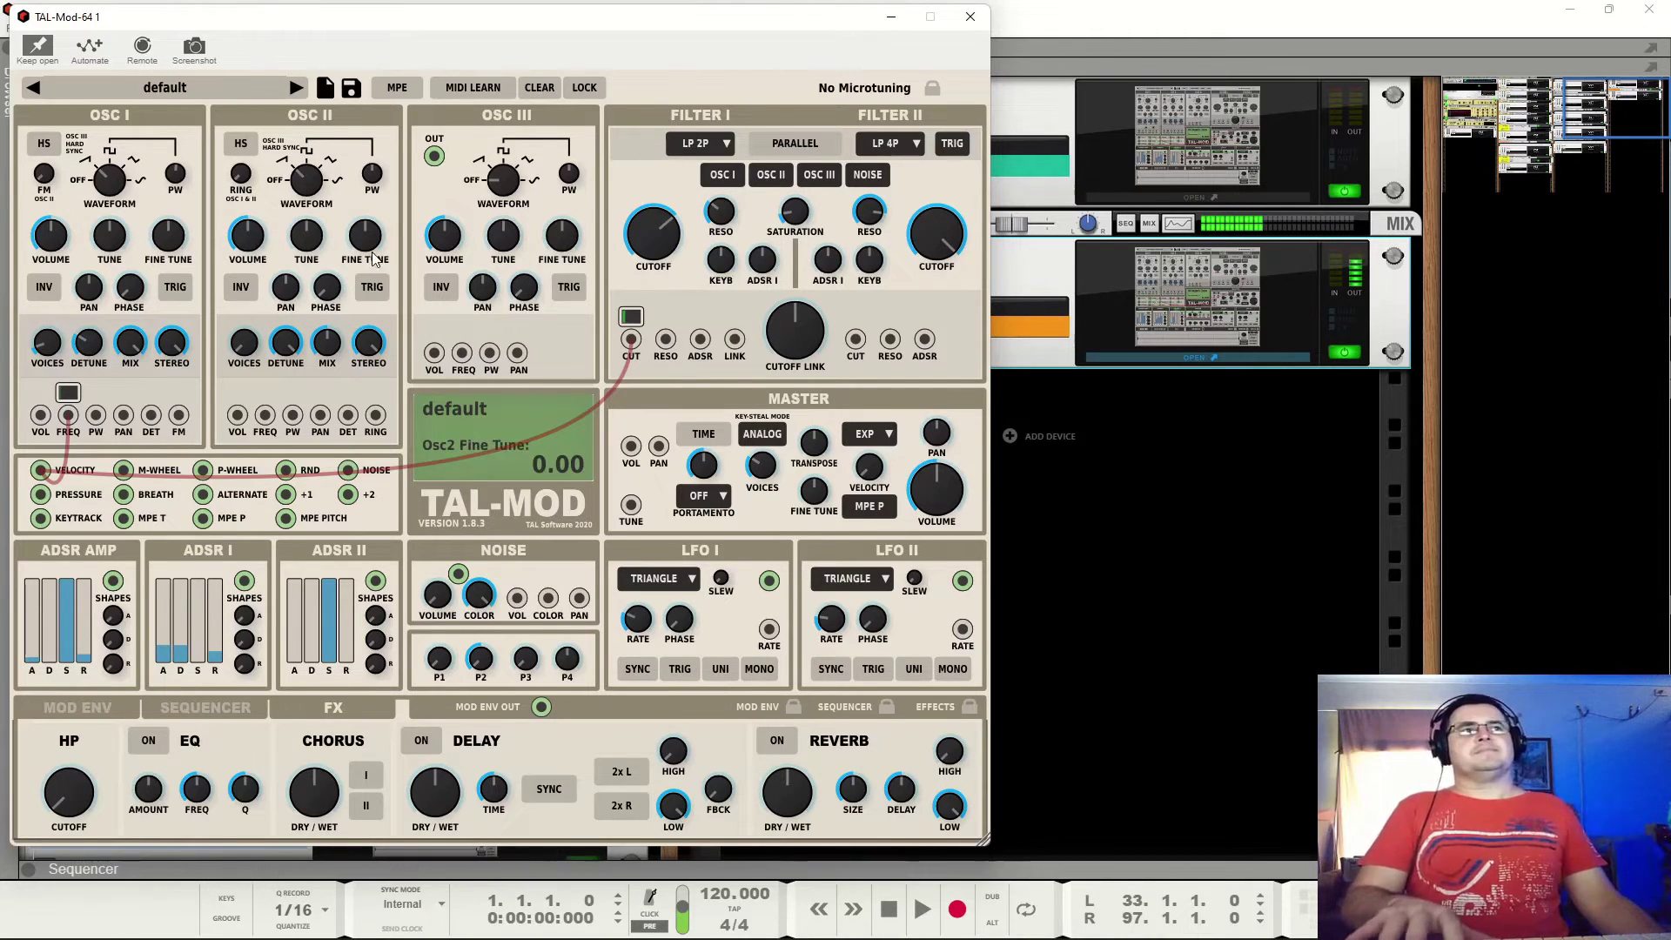
{"action": "mouse_move", "coordinate": [368, 247]}
{"action": "left_mouse_down"}
{"action": "mouse_move", "coordinate": [372, 261]}
{"action": "mouse_move", "coordinate": [374, 236]}
{"action": "left_mouse_up"}
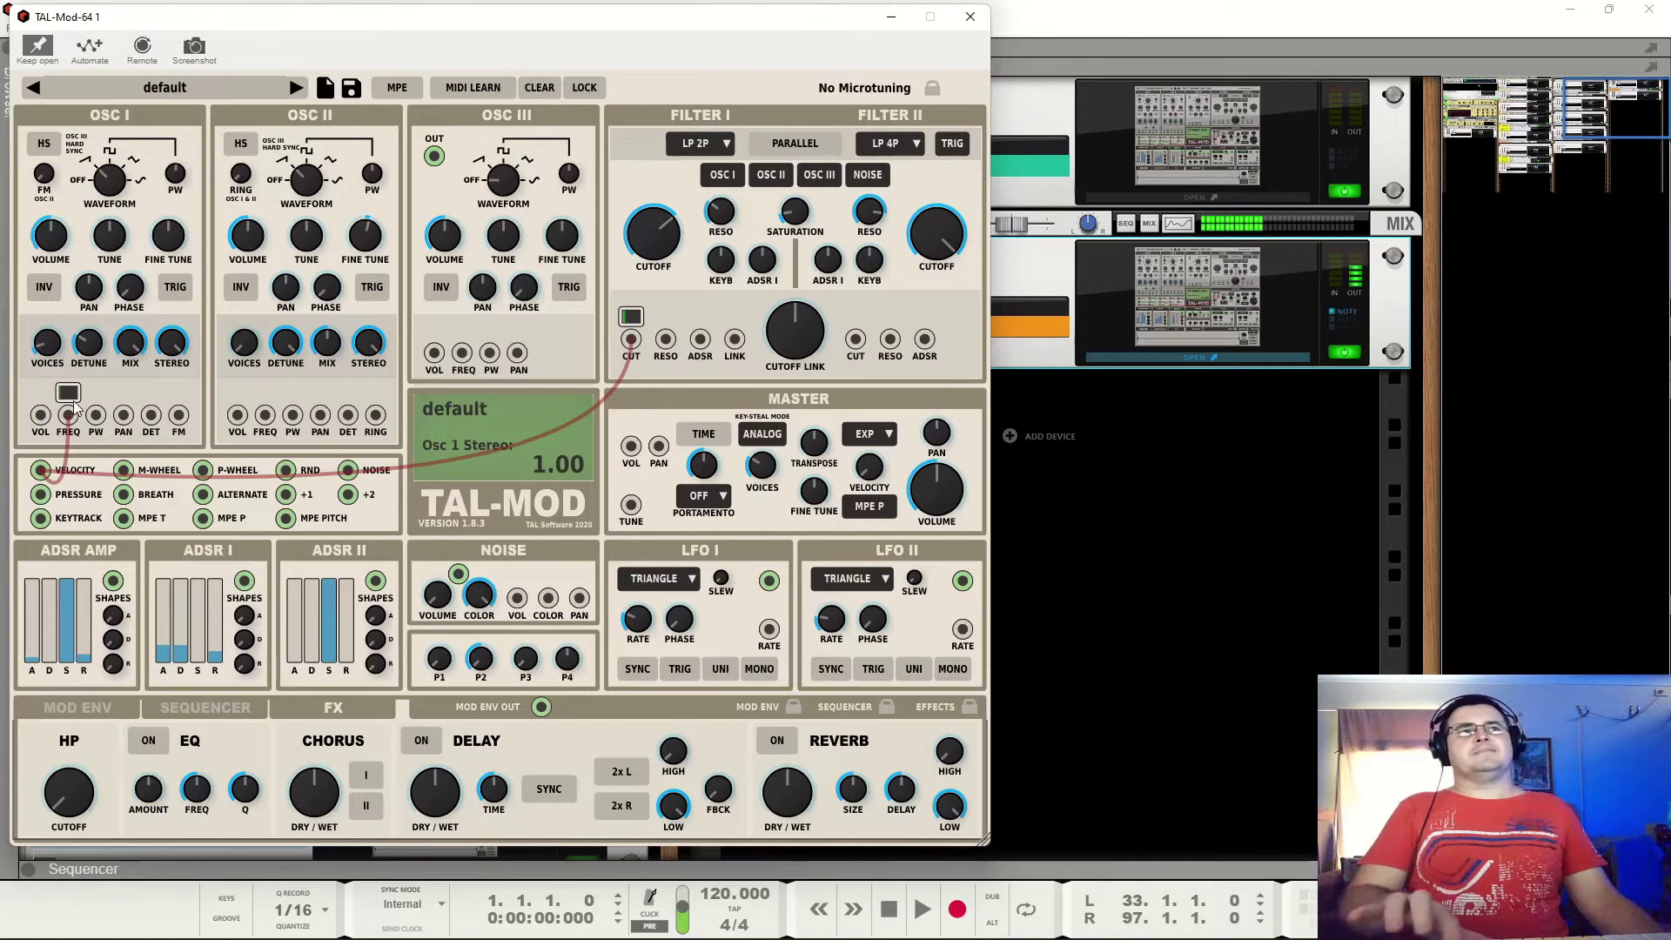
{"action": "left_click", "coordinate": [71, 408]}
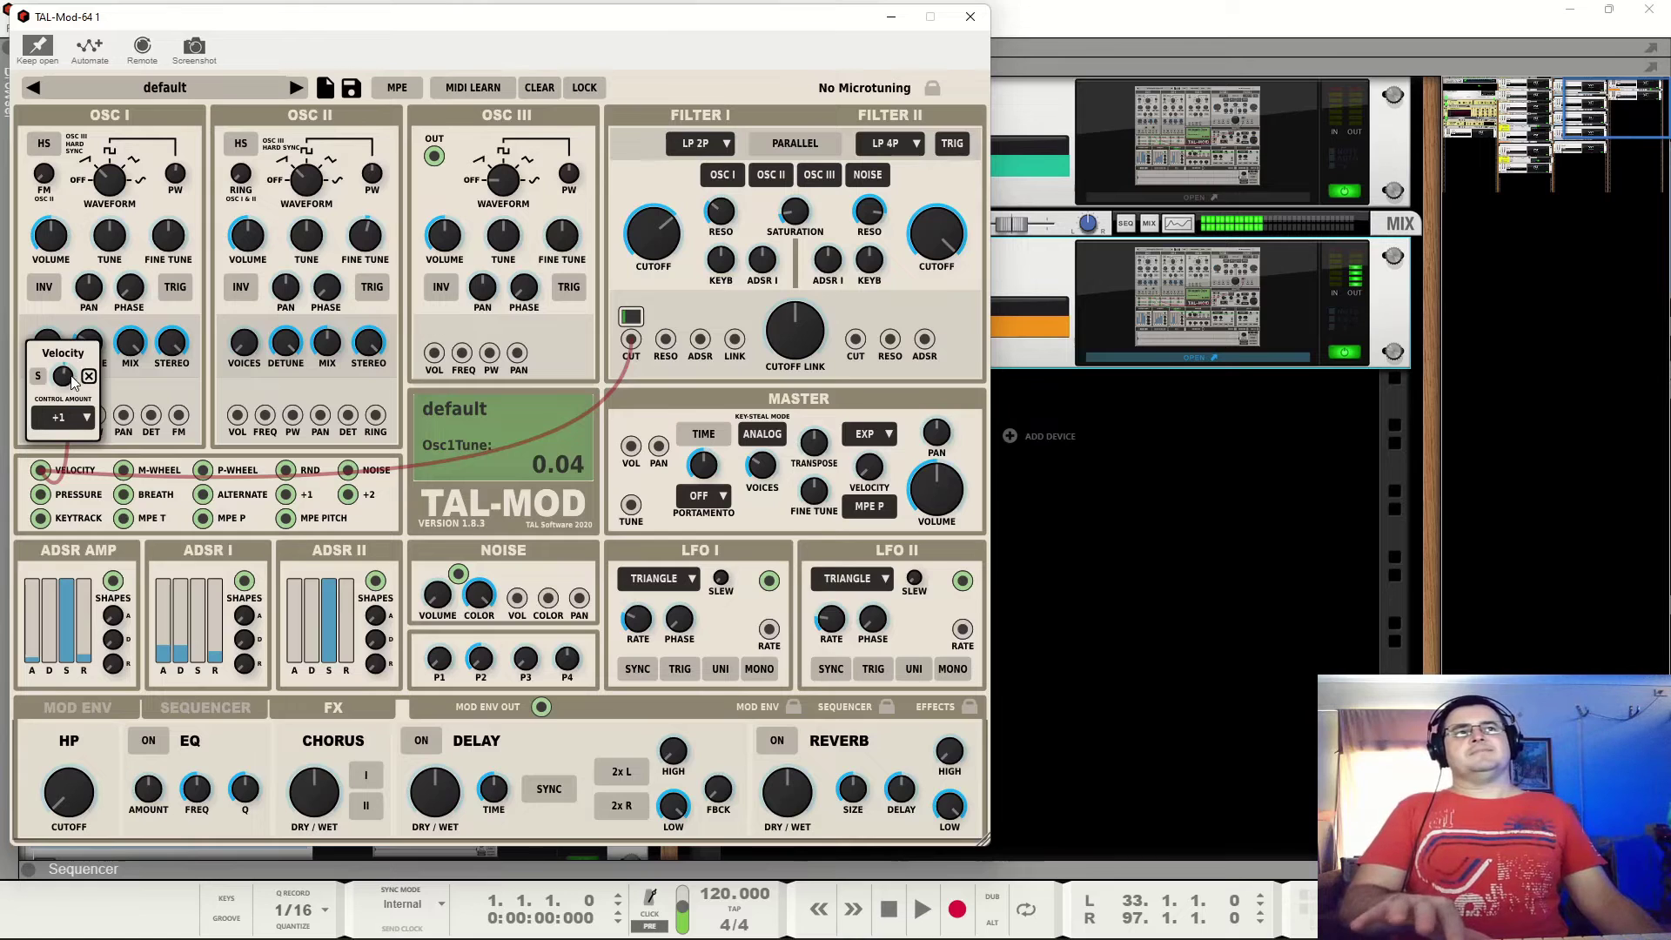
{"action": "left_click_drag", "start_coordinate": [73, 385], "coordinate": [86, 377]}
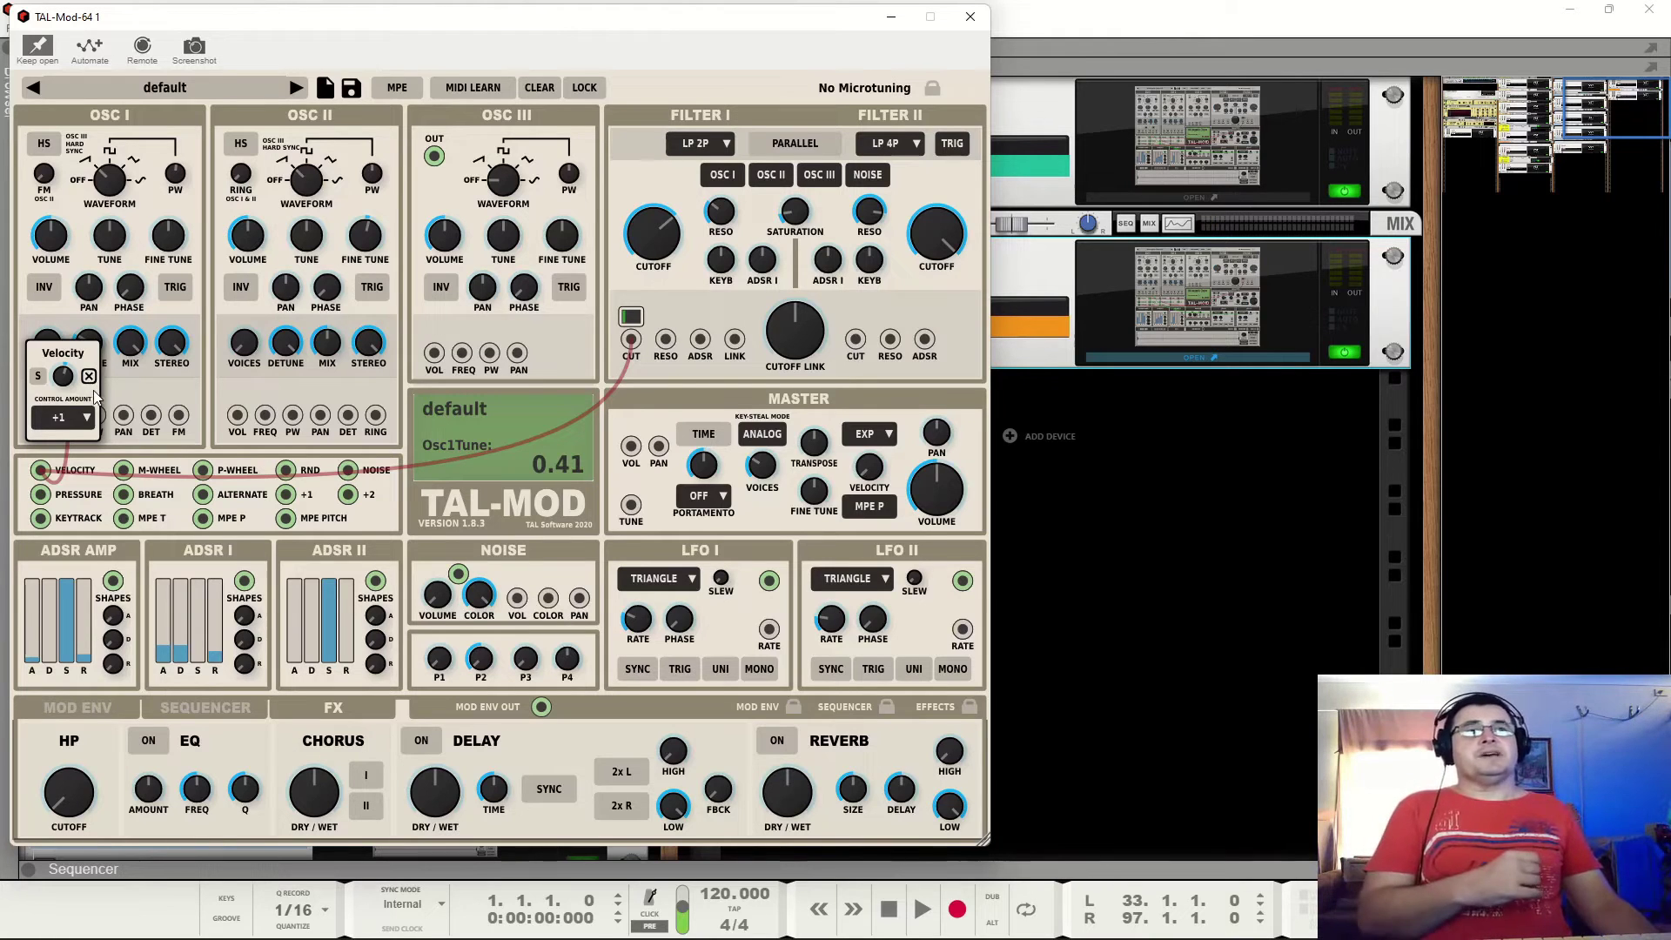
Remove the velocity connections from OSC I's frequency and Filter I's cutoff.
{"action": "left_click", "coordinate": [88, 377]}
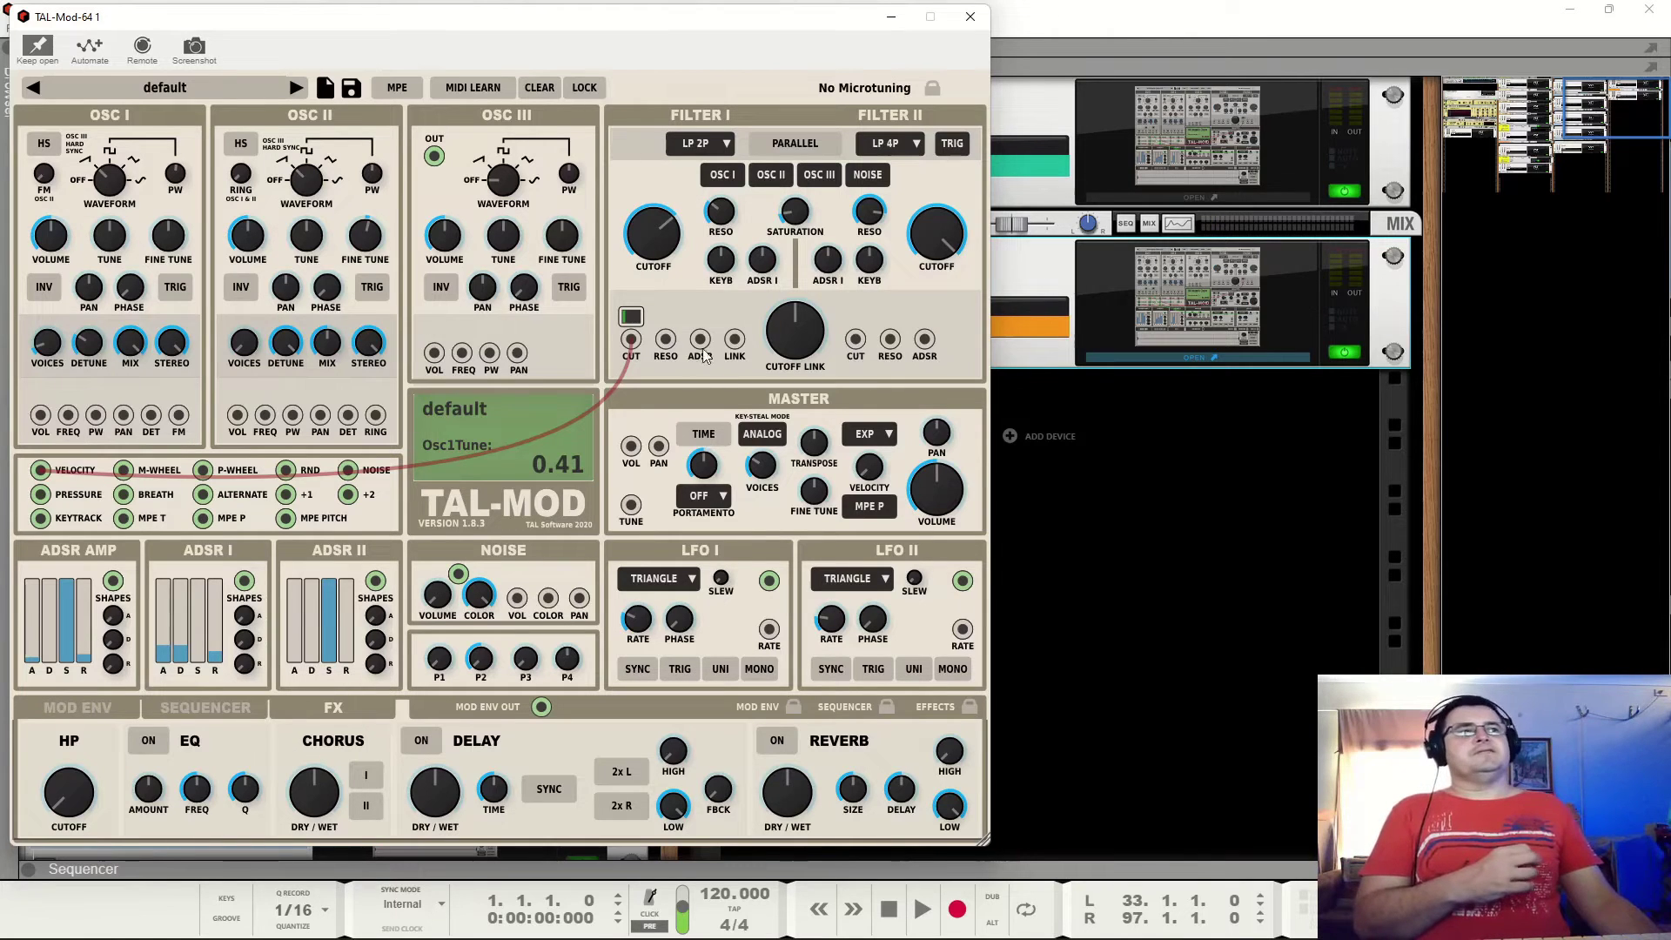
{"action": "left_click", "coordinate": [642, 320]}
{"action": "left_click", "coordinate": [651, 304]}
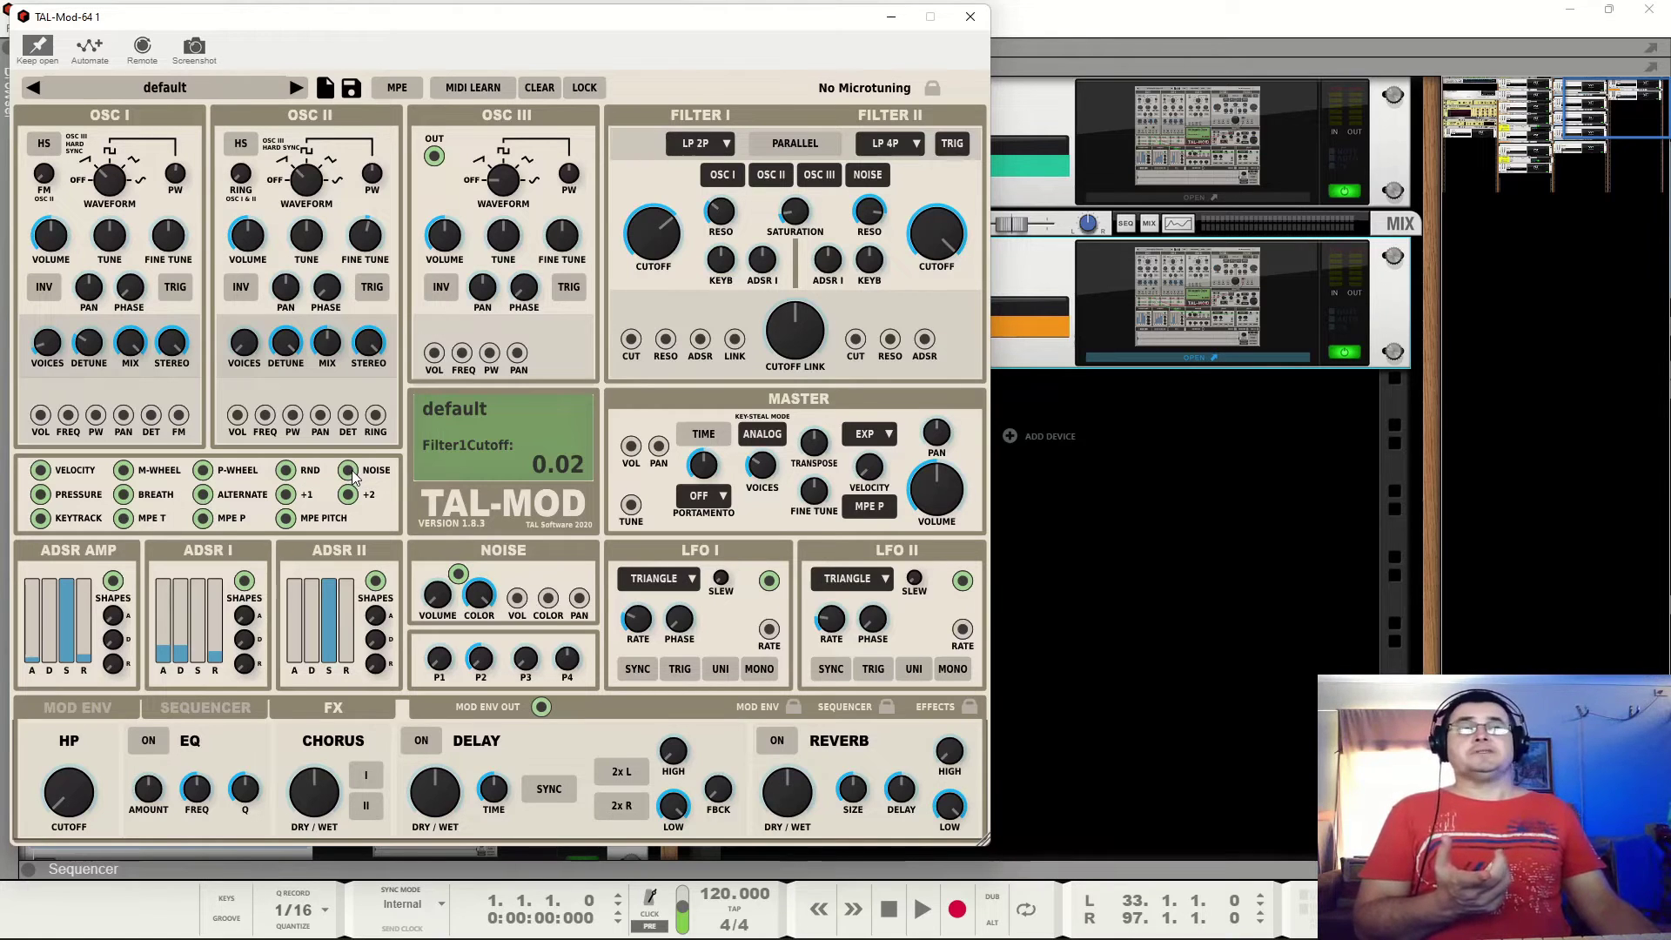
Route RND to OSC I's frequency, auditioning an amount of 2.81 before reducing it to 0.19.
{"action": "left_click_drag", "start_coordinate": [288, 473], "coordinate": [68, 369]}
{"action": "left_click", "coordinate": [70, 394]}
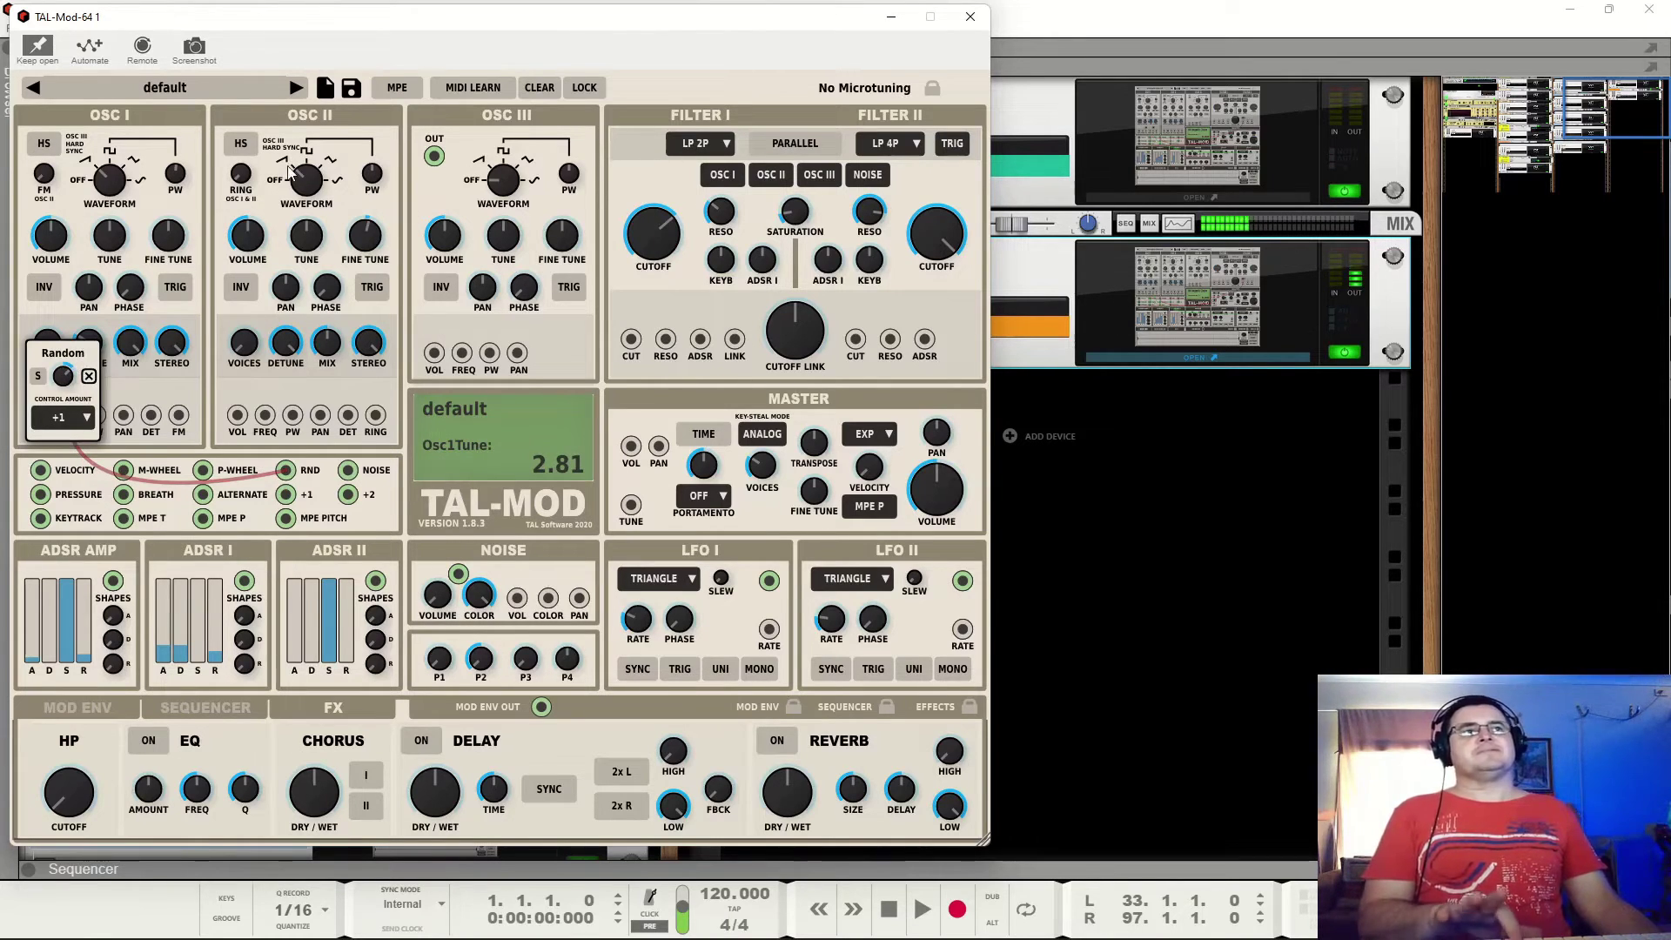
{"action": "left_click", "coordinate": [306, 186]}
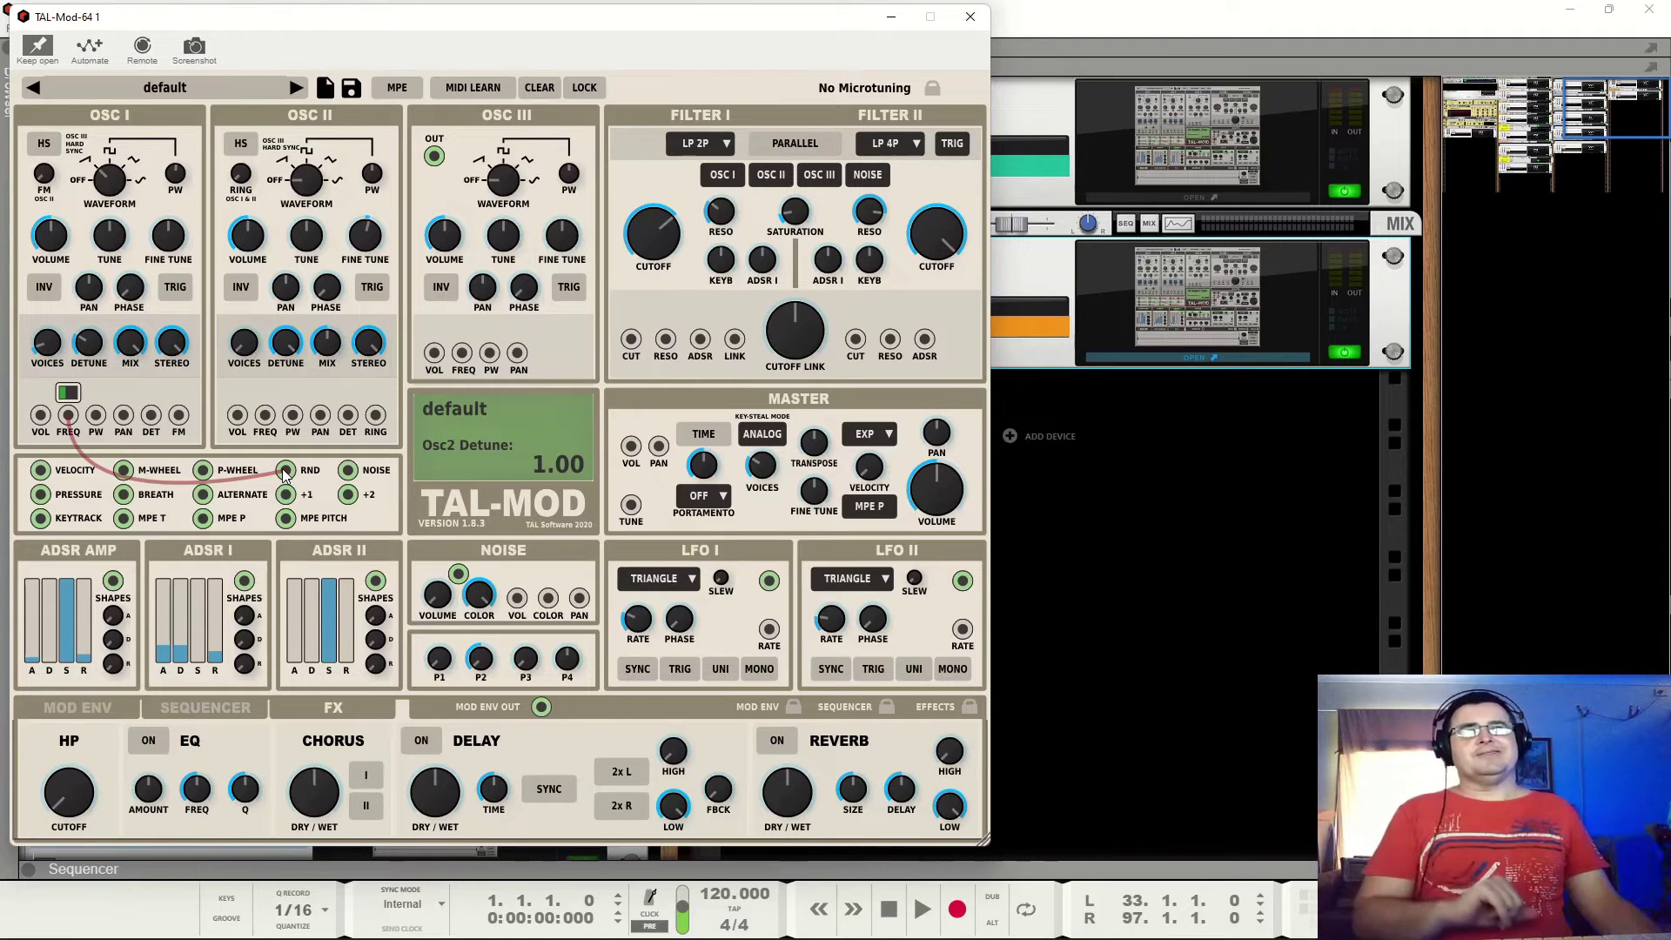
{"action": "left_click", "coordinate": [69, 413]}
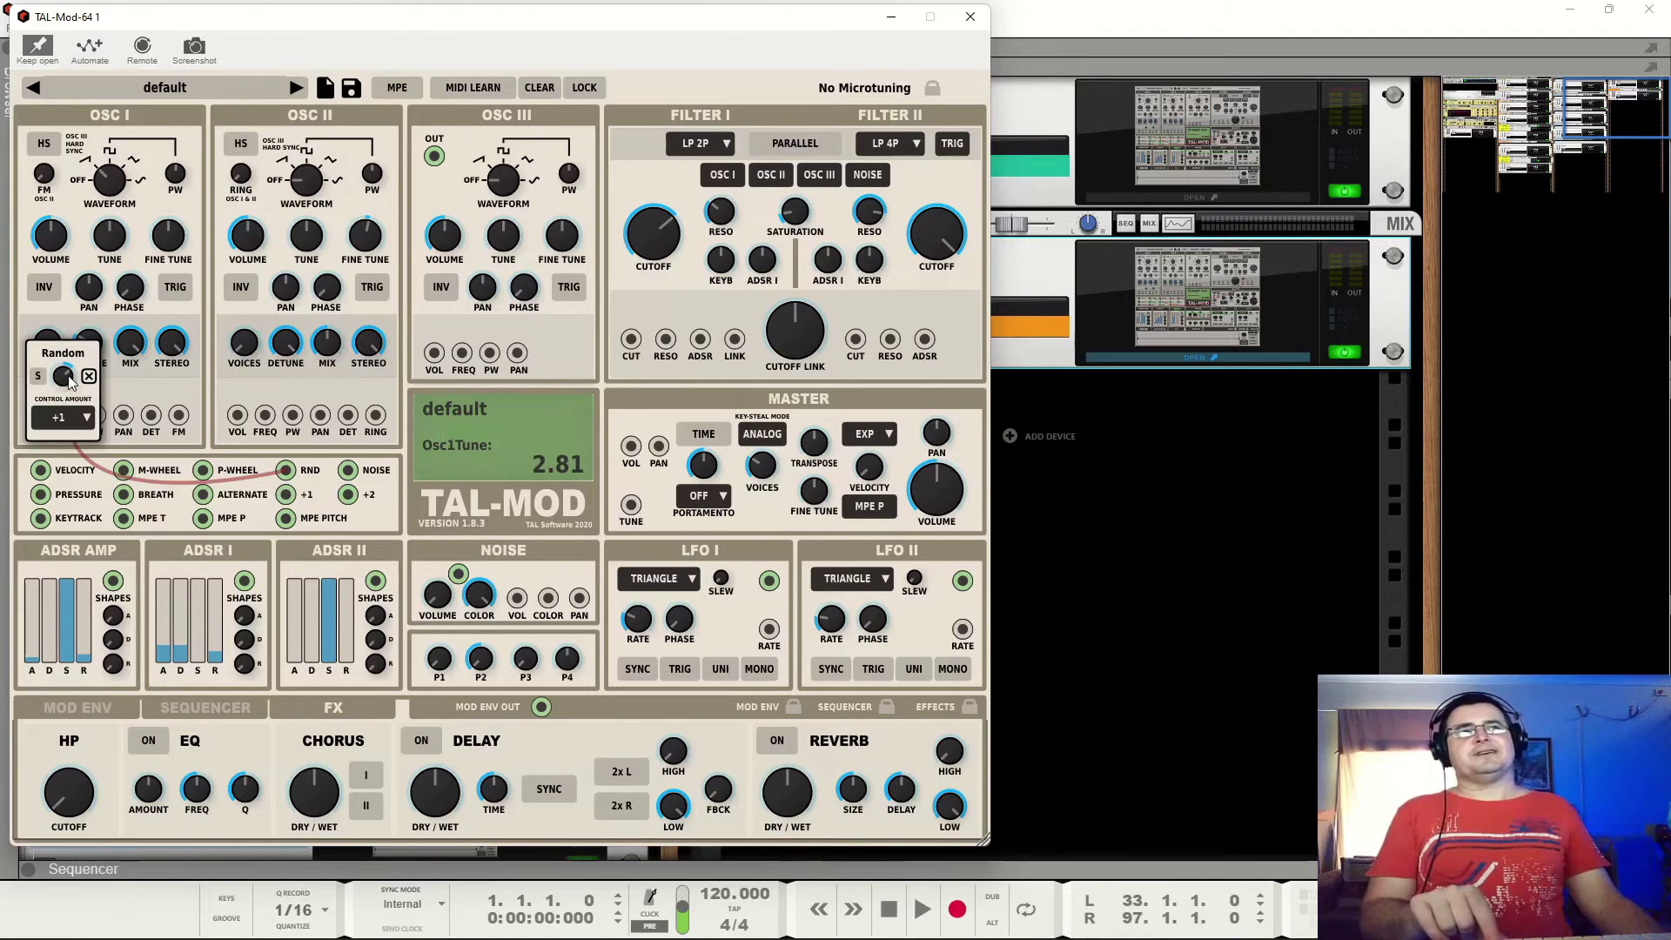
{"action": "left_click_drag", "start_coordinate": [69, 383], "coordinate": [71, 411]}
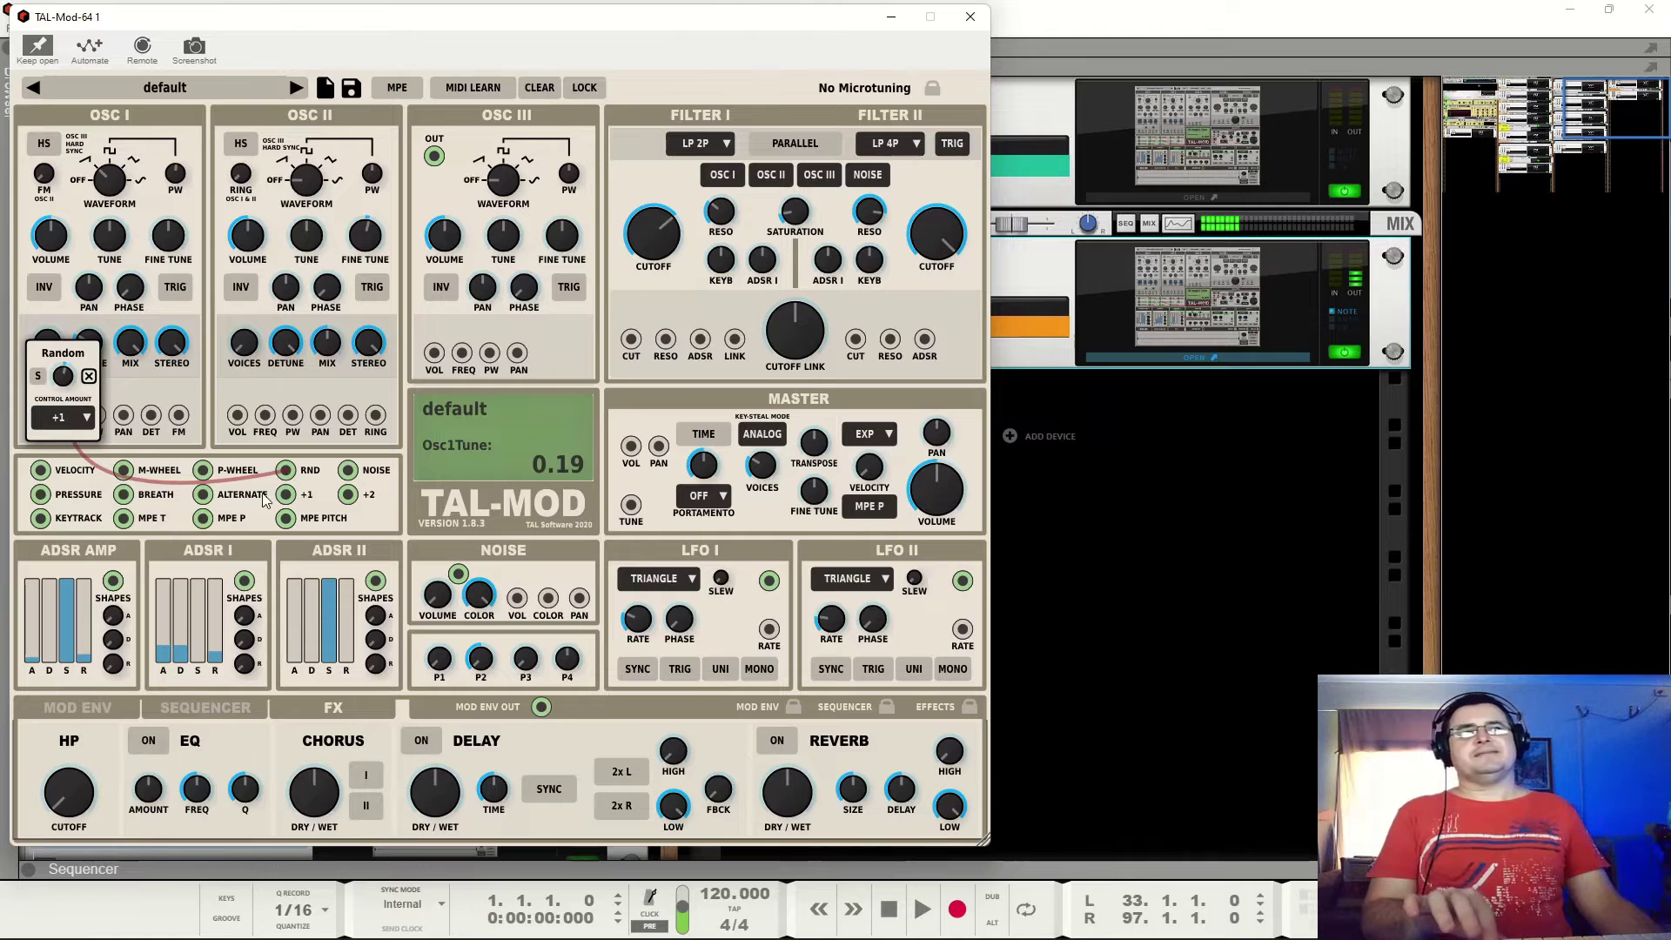
Route RND to Filter I's cutoff, auditioning an amount of 0.13 before reducing it to 0.02.
{"action": "left_click_drag", "start_coordinate": [286, 470], "coordinate": [648, 277]}
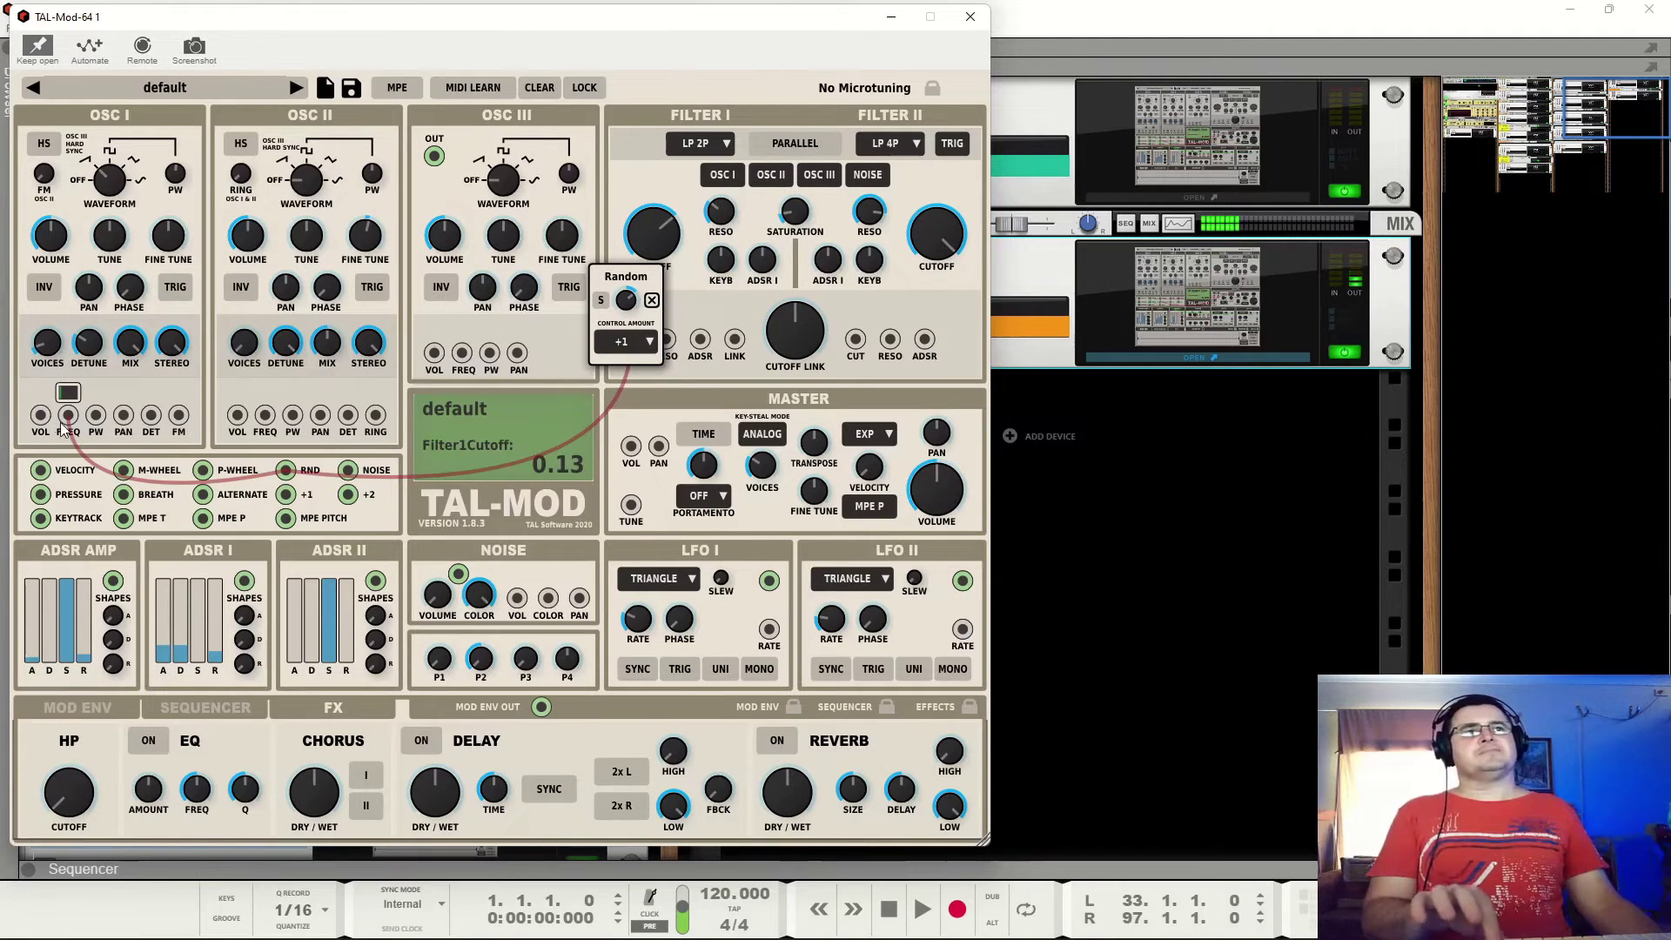
{"action": "left_click_drag", "start_coordinate": [65, 427], "coordinate": [68, 417]}
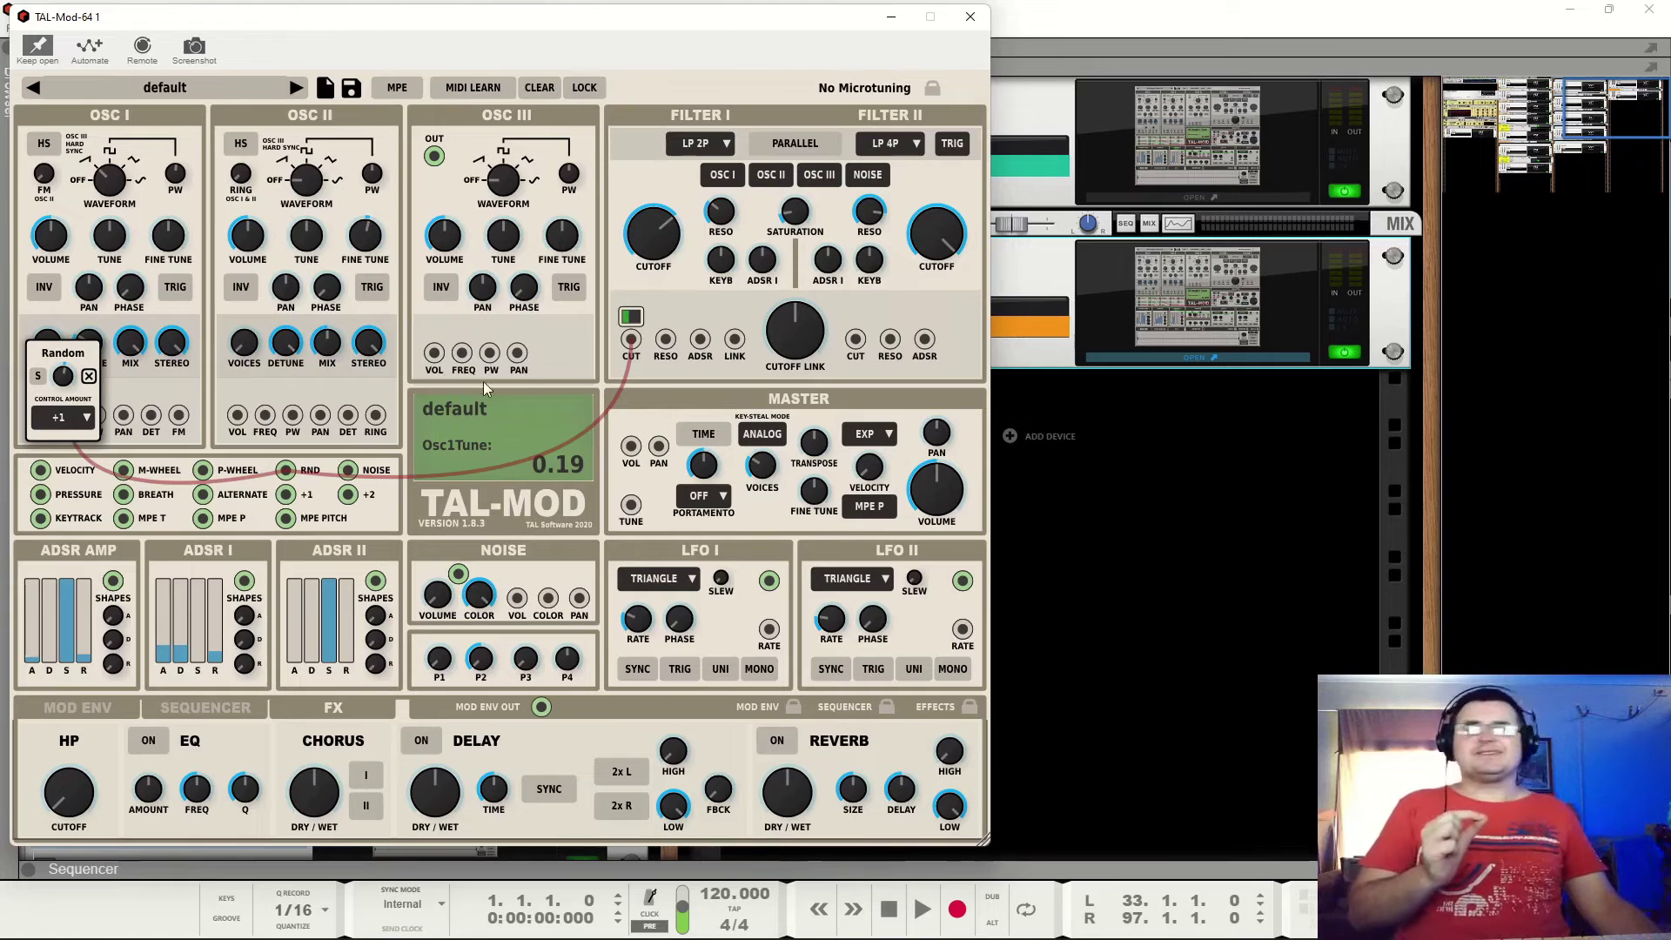
{"action": "left_click", "coordinate": [633, 319]}
{"action": "left_click_drag", "start_coordinate": [637, 320], "coordinate": [628, 332]}
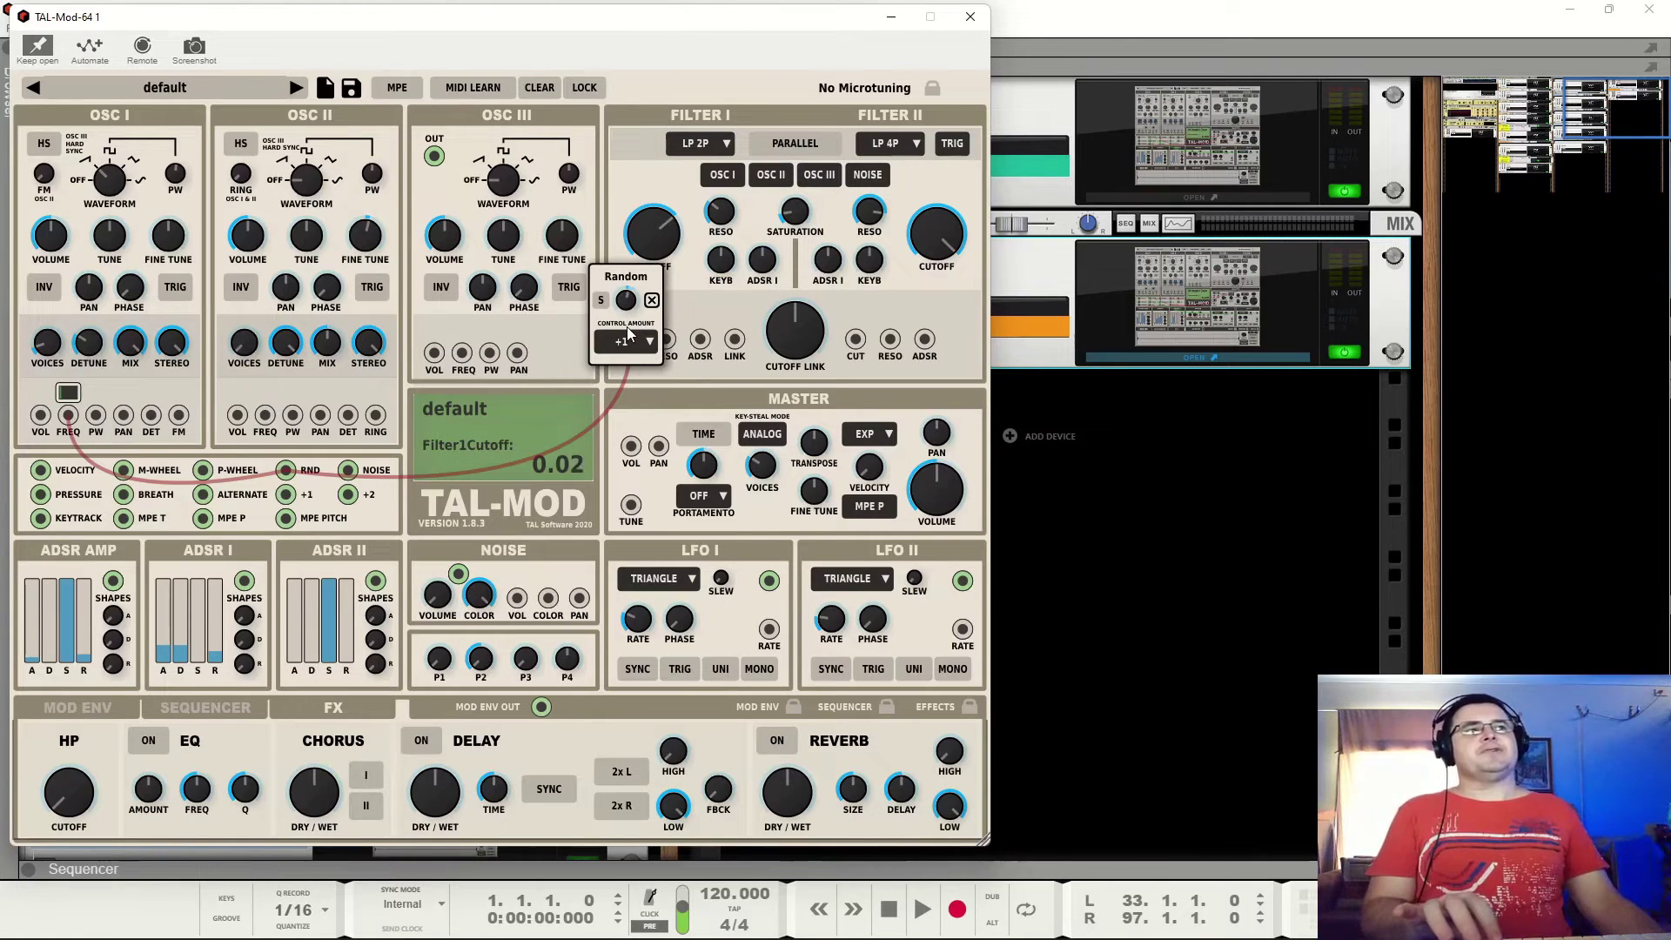
{"action": "left_click", "coordinate": [677, 299]}
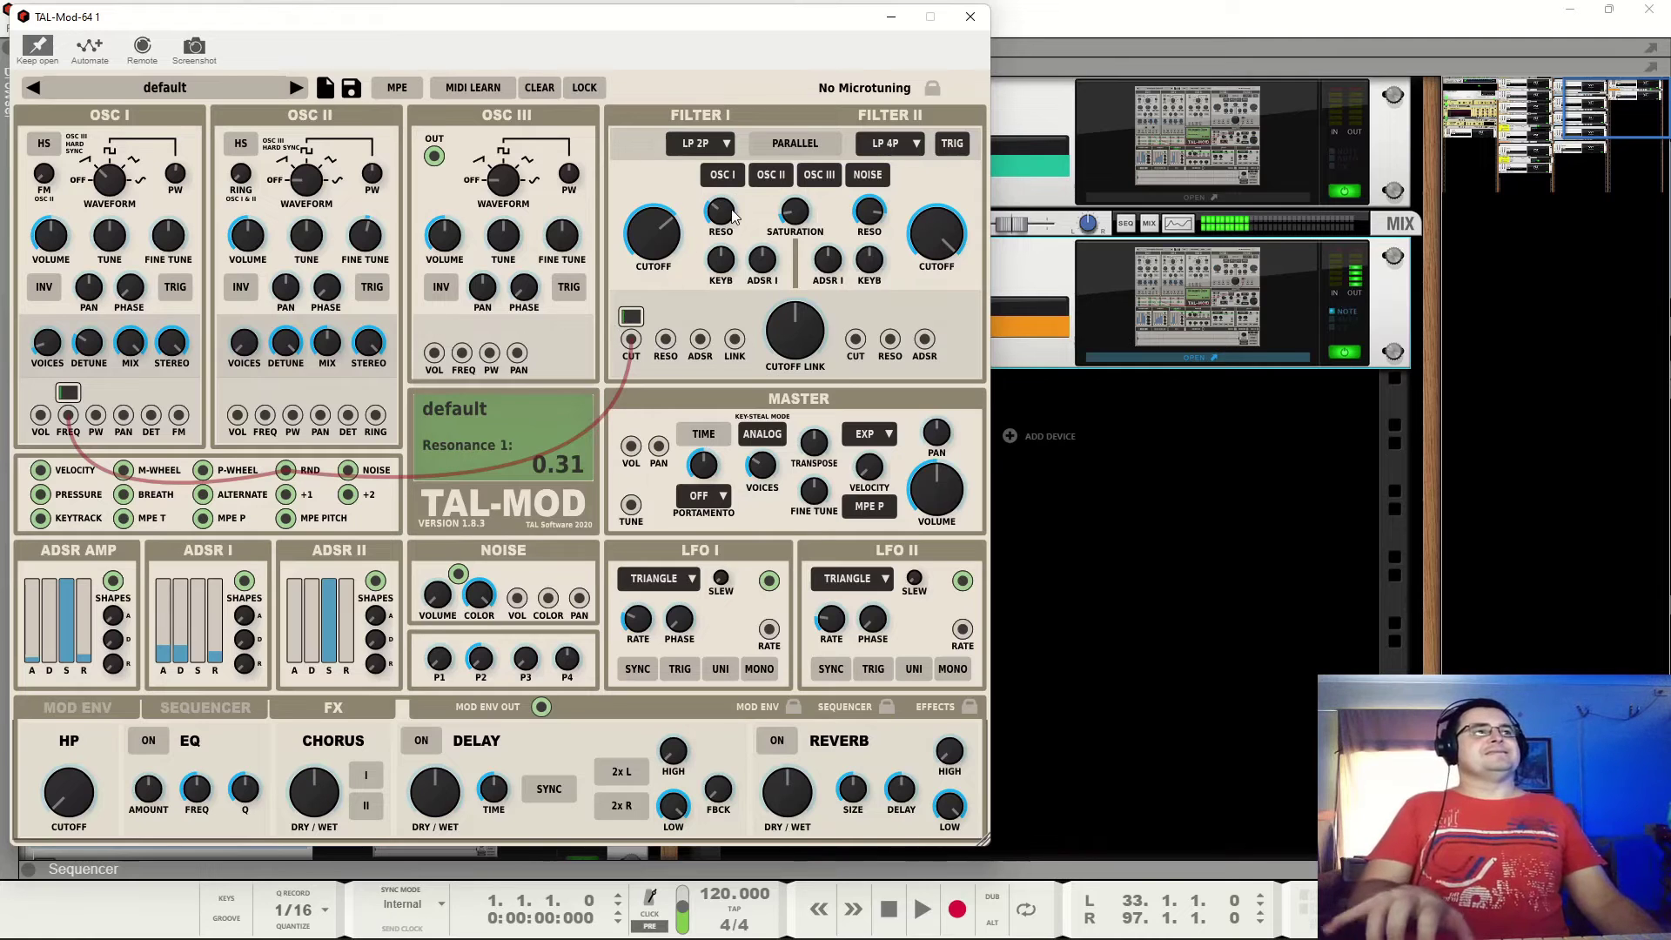
Nudge Filter I's cutoff and reduce the random modulation of OSC I's frequency to 0.09.
{"action": "left_click_drag", "start_coordinate": [658, 246], "coordinate": [658, 229]}
{"action": "left_click", "coordinate": [75, 392]}
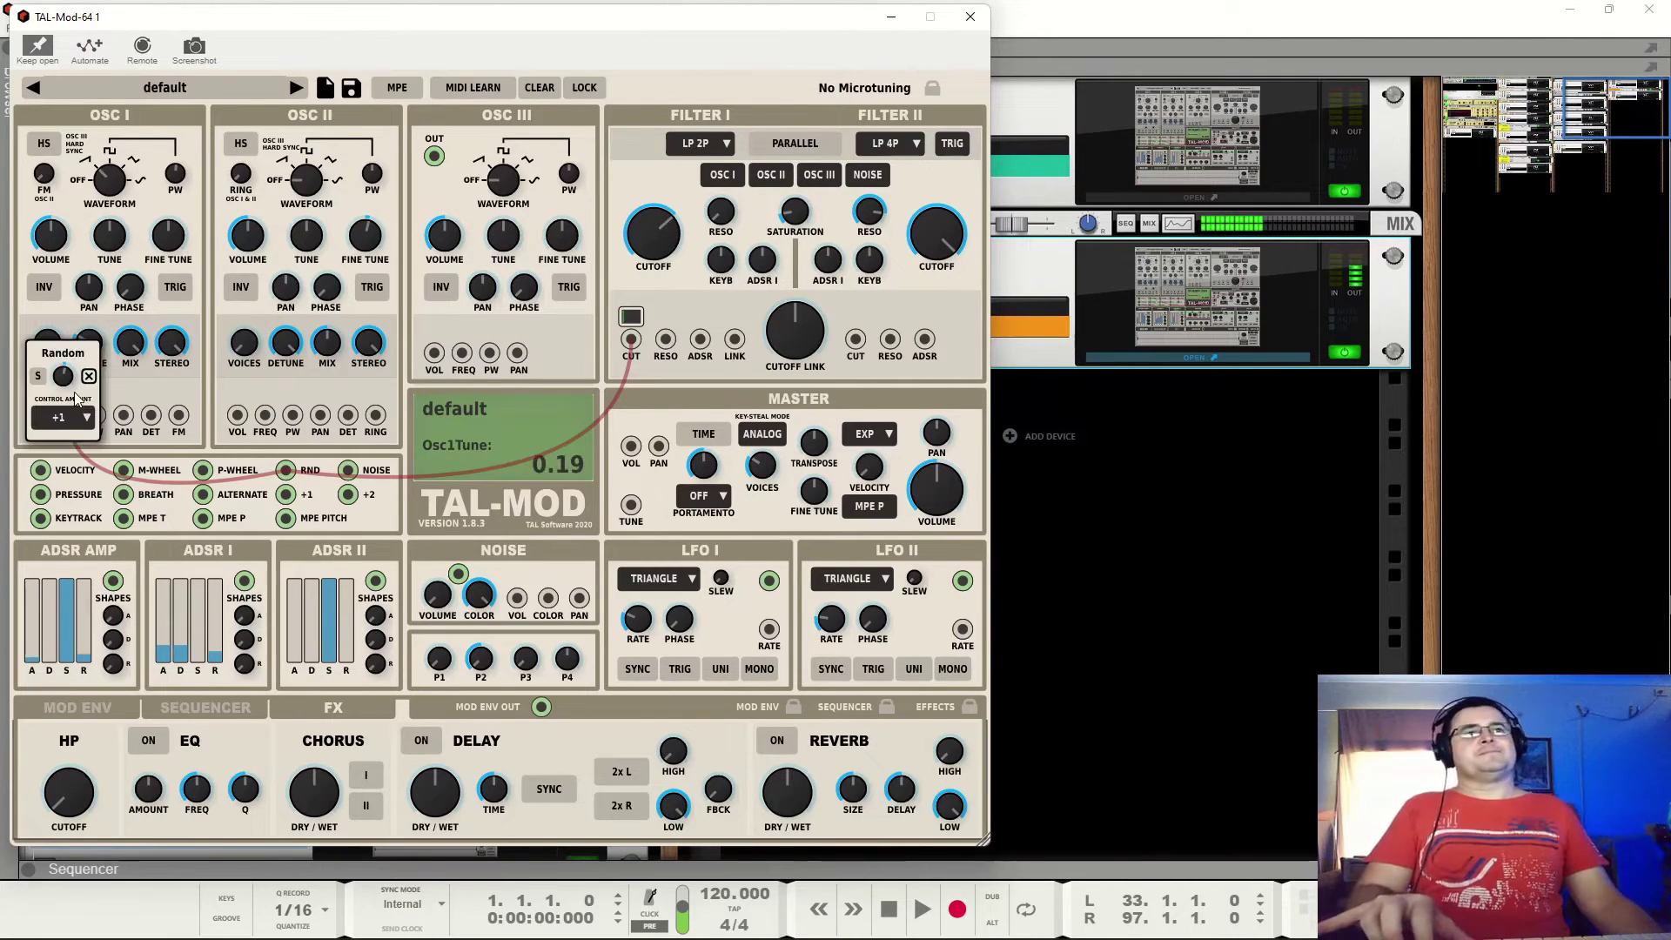
{"action": "left_click_drag", "start_coordinate": [66, 390], "coordinate": [68, 397]}
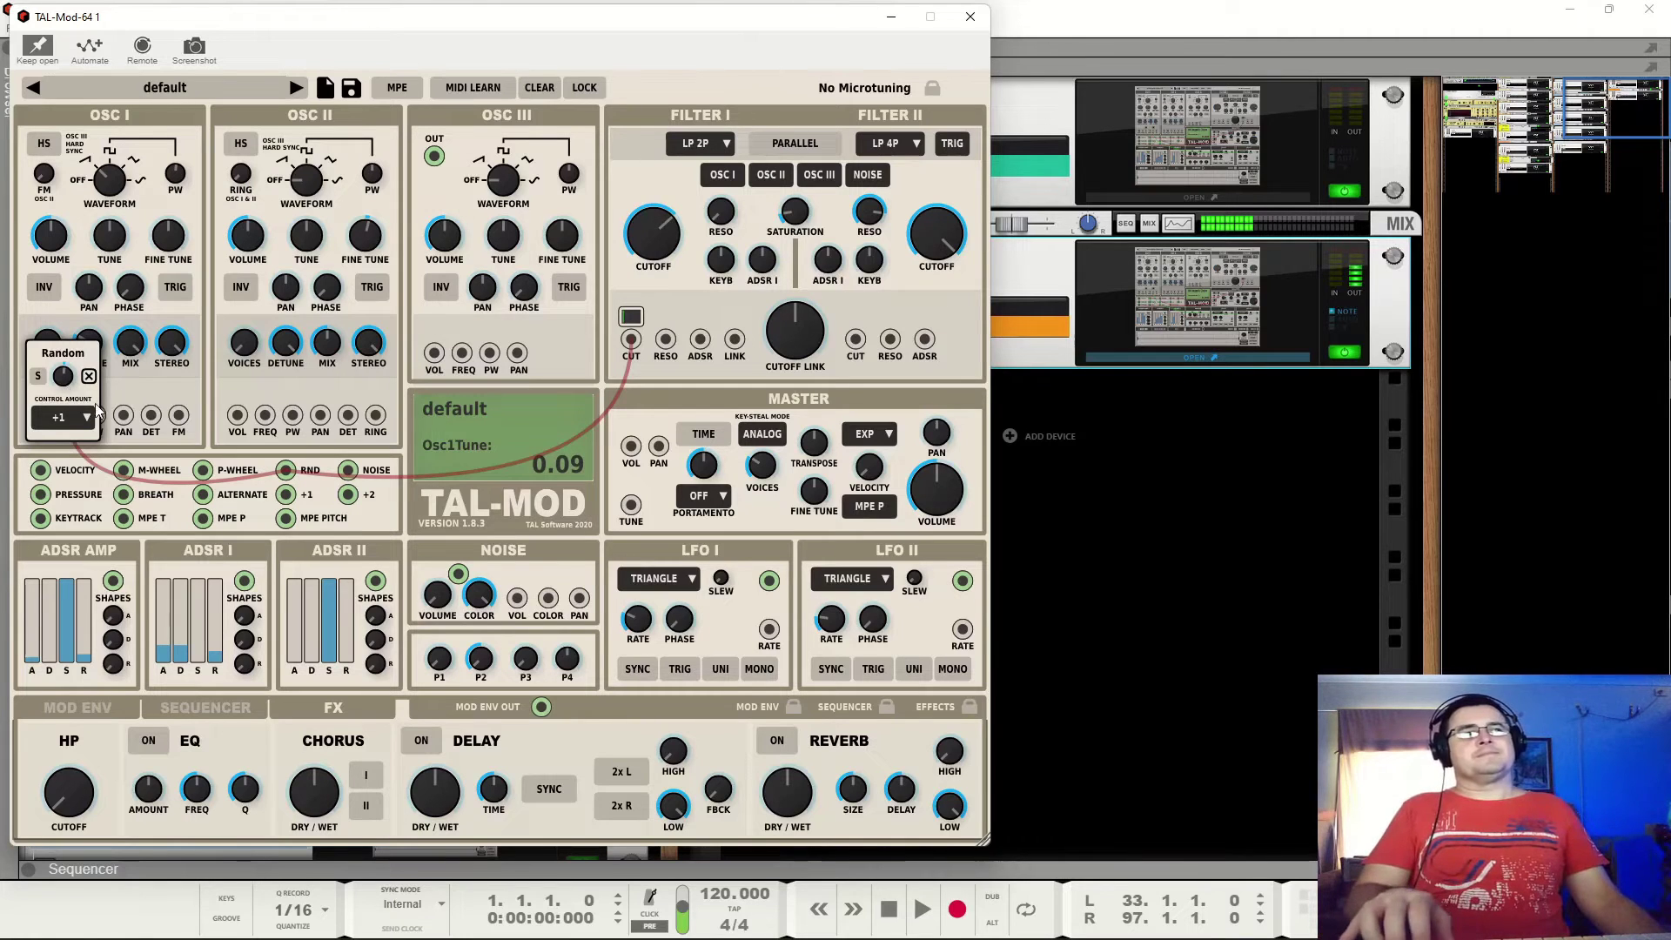
Route NOISE to Filter I's cutoff, audition a small modulation amount, and remove the connection.
{"action": "left_click", "coordinate": [674, 306]}
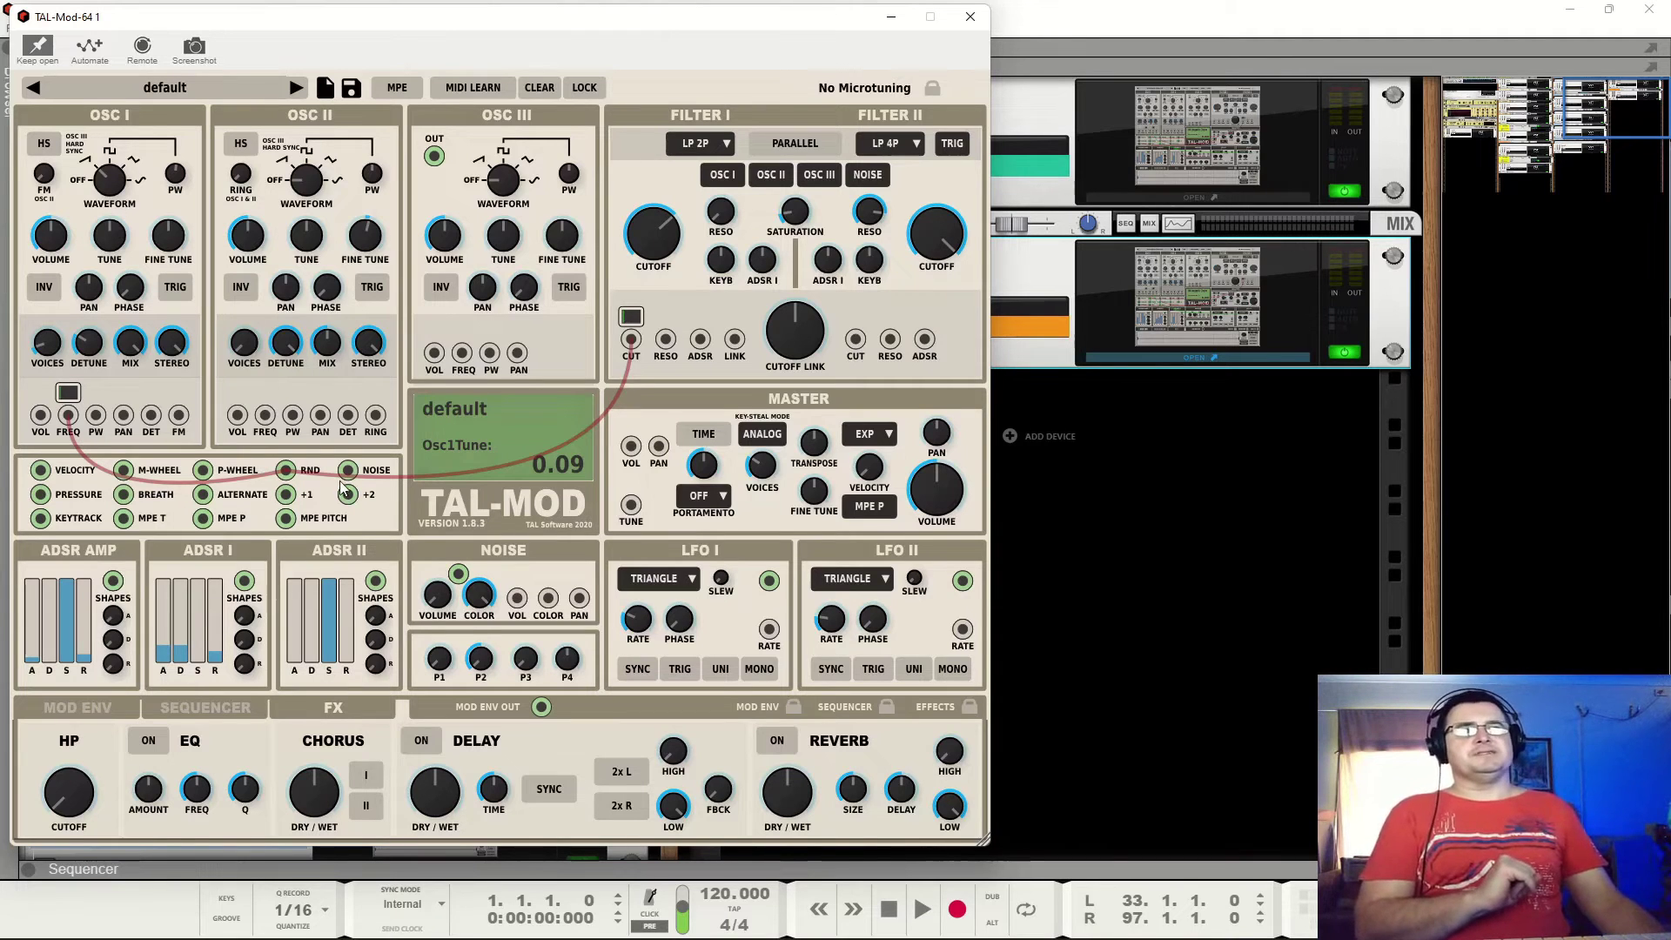
{"action": "left_click_drag", "start_coordinate": [348, 470], "coordinate": [633, 347]}
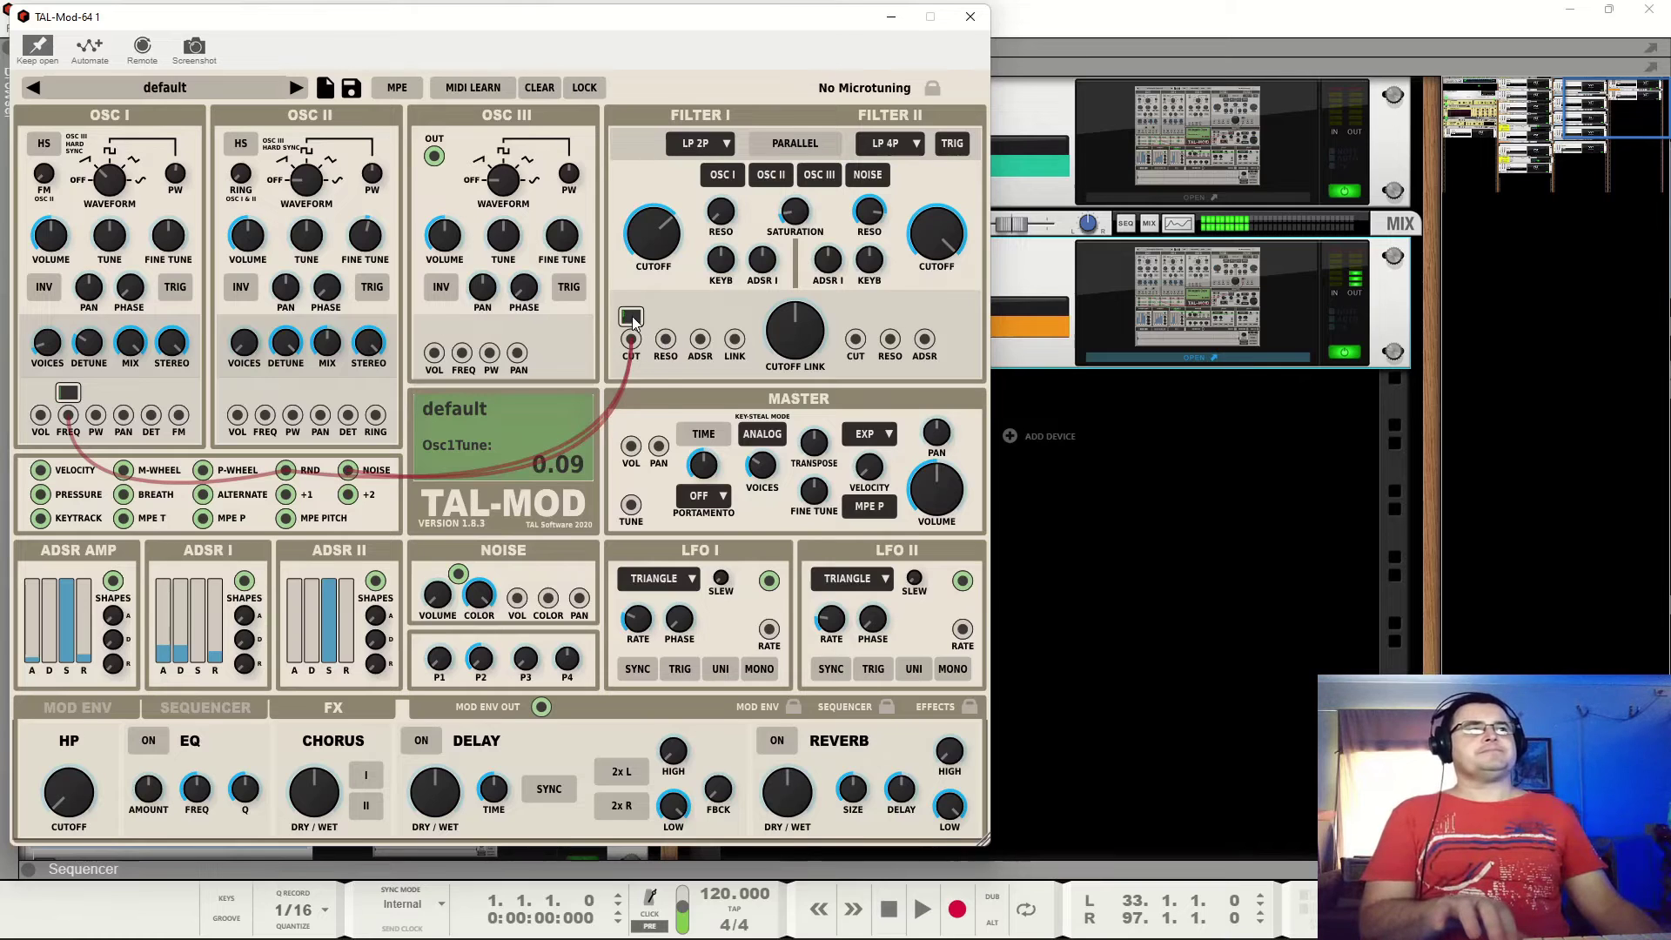
{"action": "left_click", "coordinate": [634, 318]}
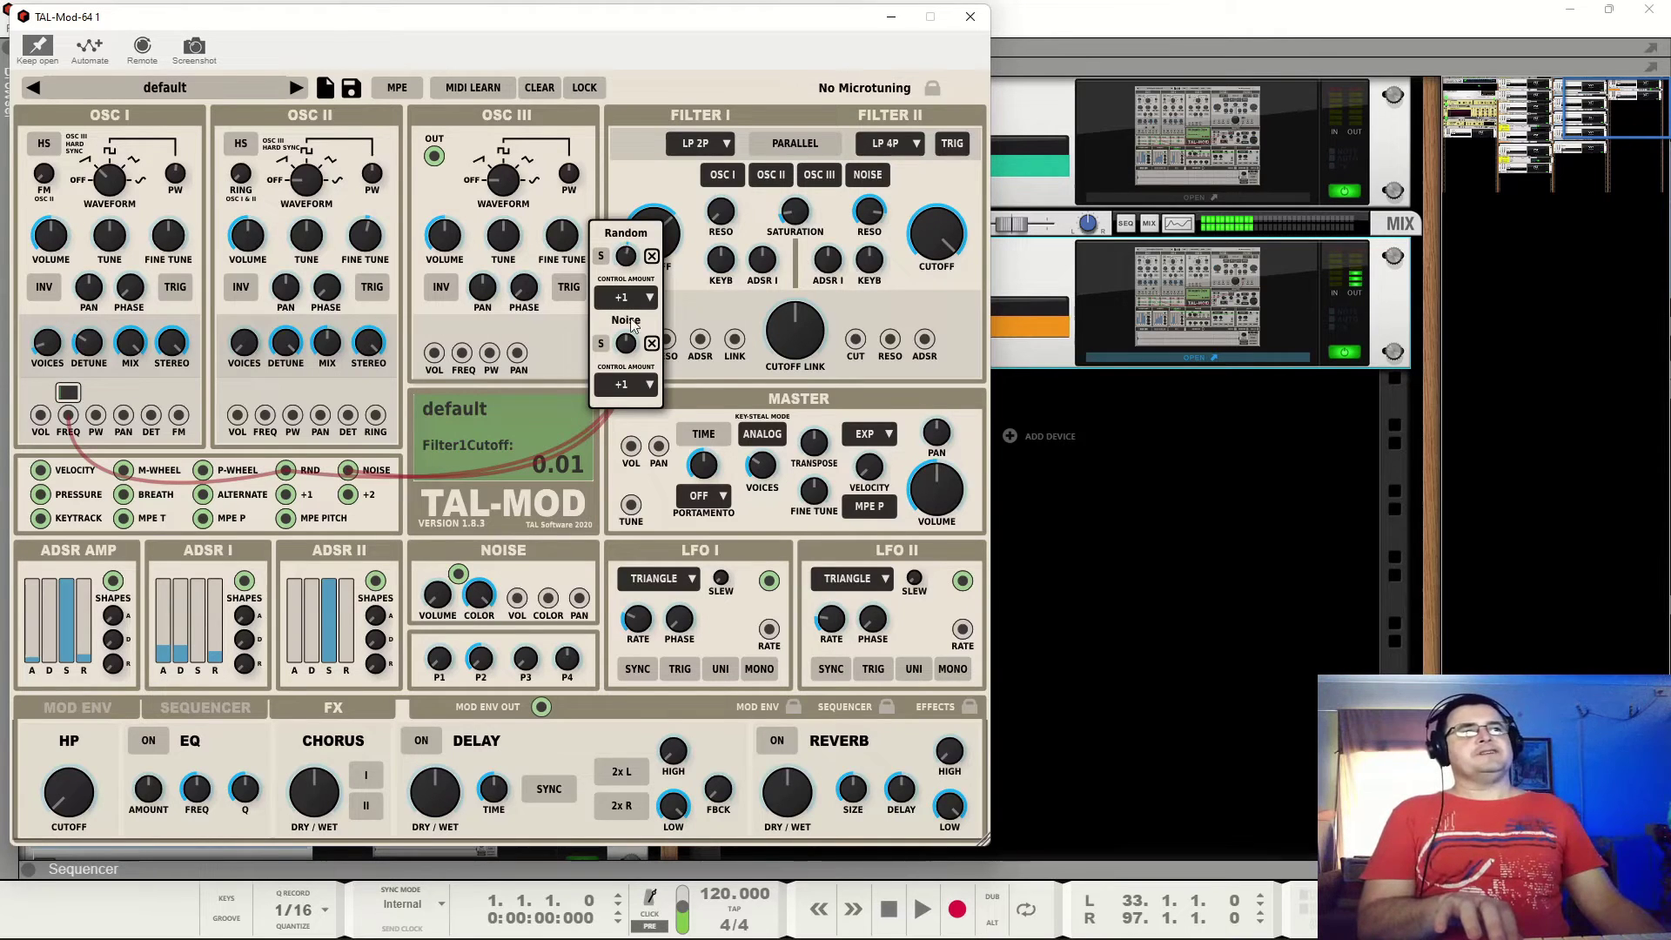
{"action": "left_click_drag", "start_coordinate": [627, 343], "coordinate": [641, 325]}
{"action": "left_click", "coordinate": [652, 344]}
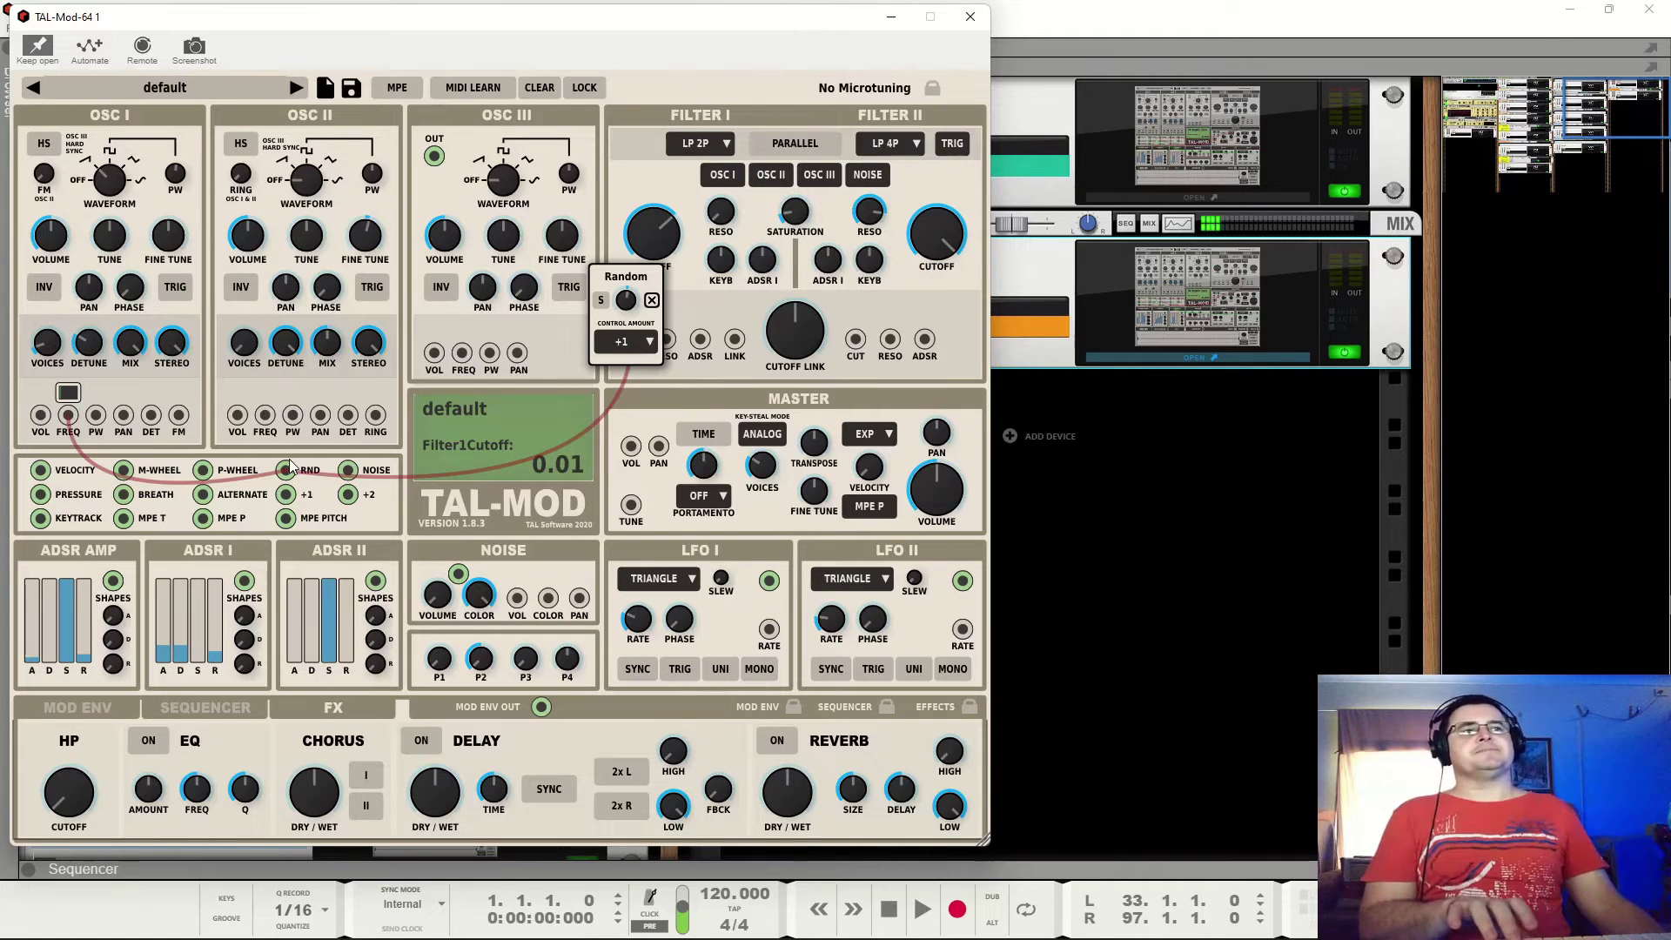
Switch OSC I's waveform off to hear OSC II, audition RND on OSC II's frequency at 0.24, and remove that connection.
{"action": "left_click_drag", "start_coordinate": [287, 471], "coordinate": [269, 424]}
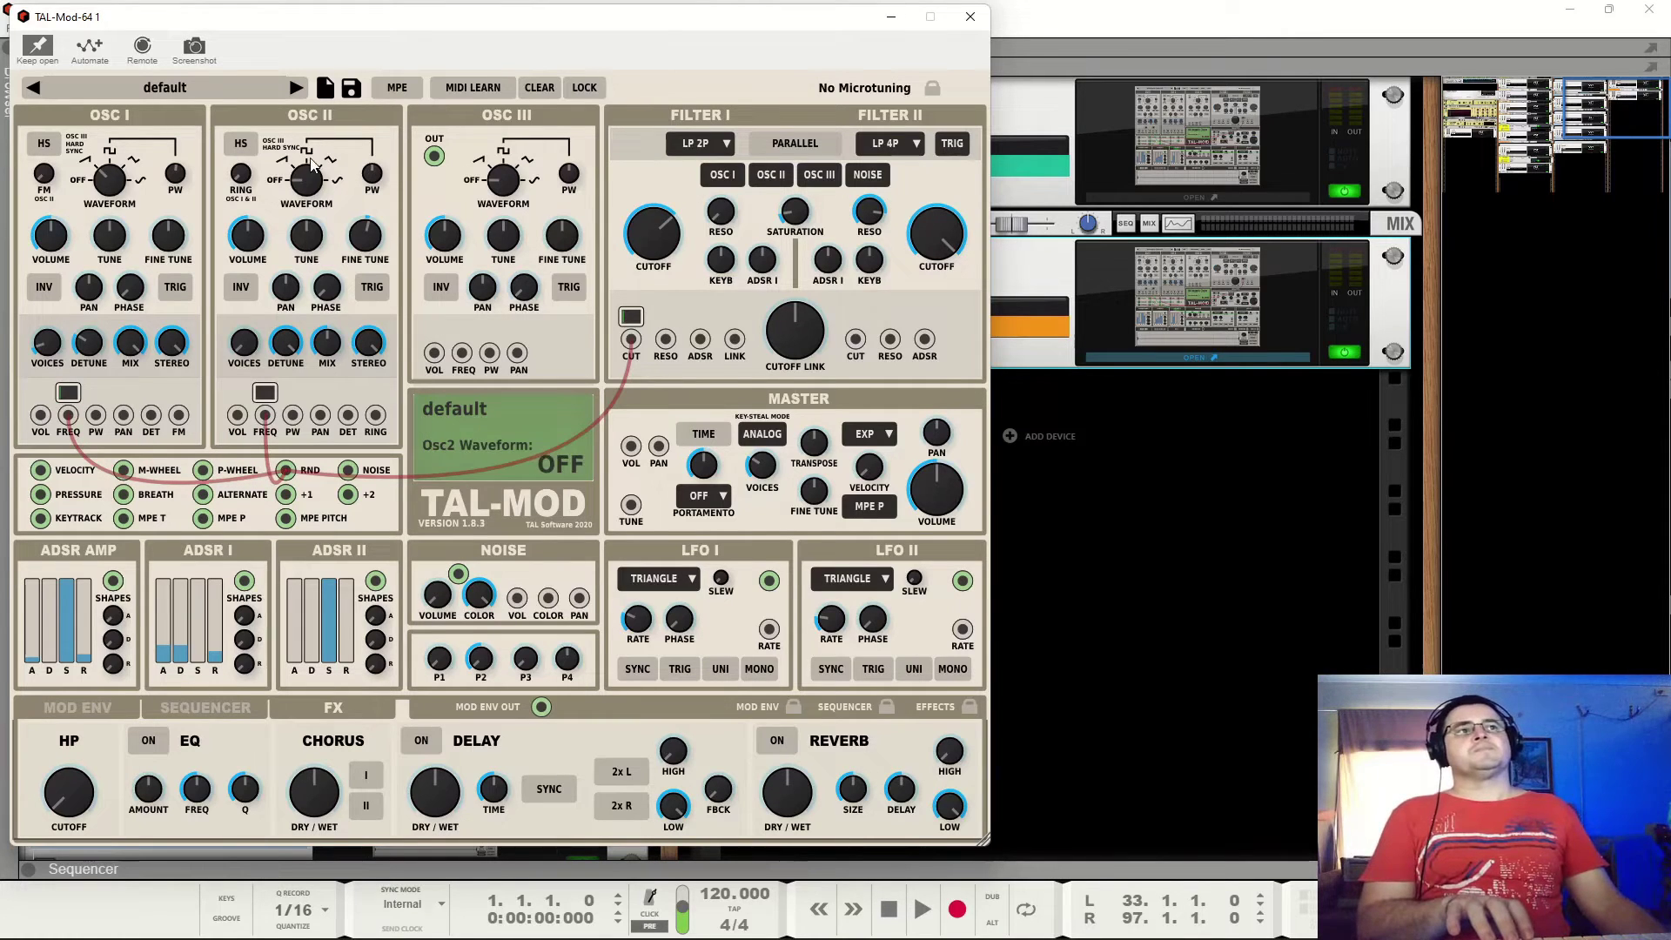
{"action": "left_click_drag", "start_coordinate": [309, 177], "coordinate": [320, 152]}
{"action": "left_click_drag", "start_coordinate": [102, 179], "coordinate": [103, 203]}
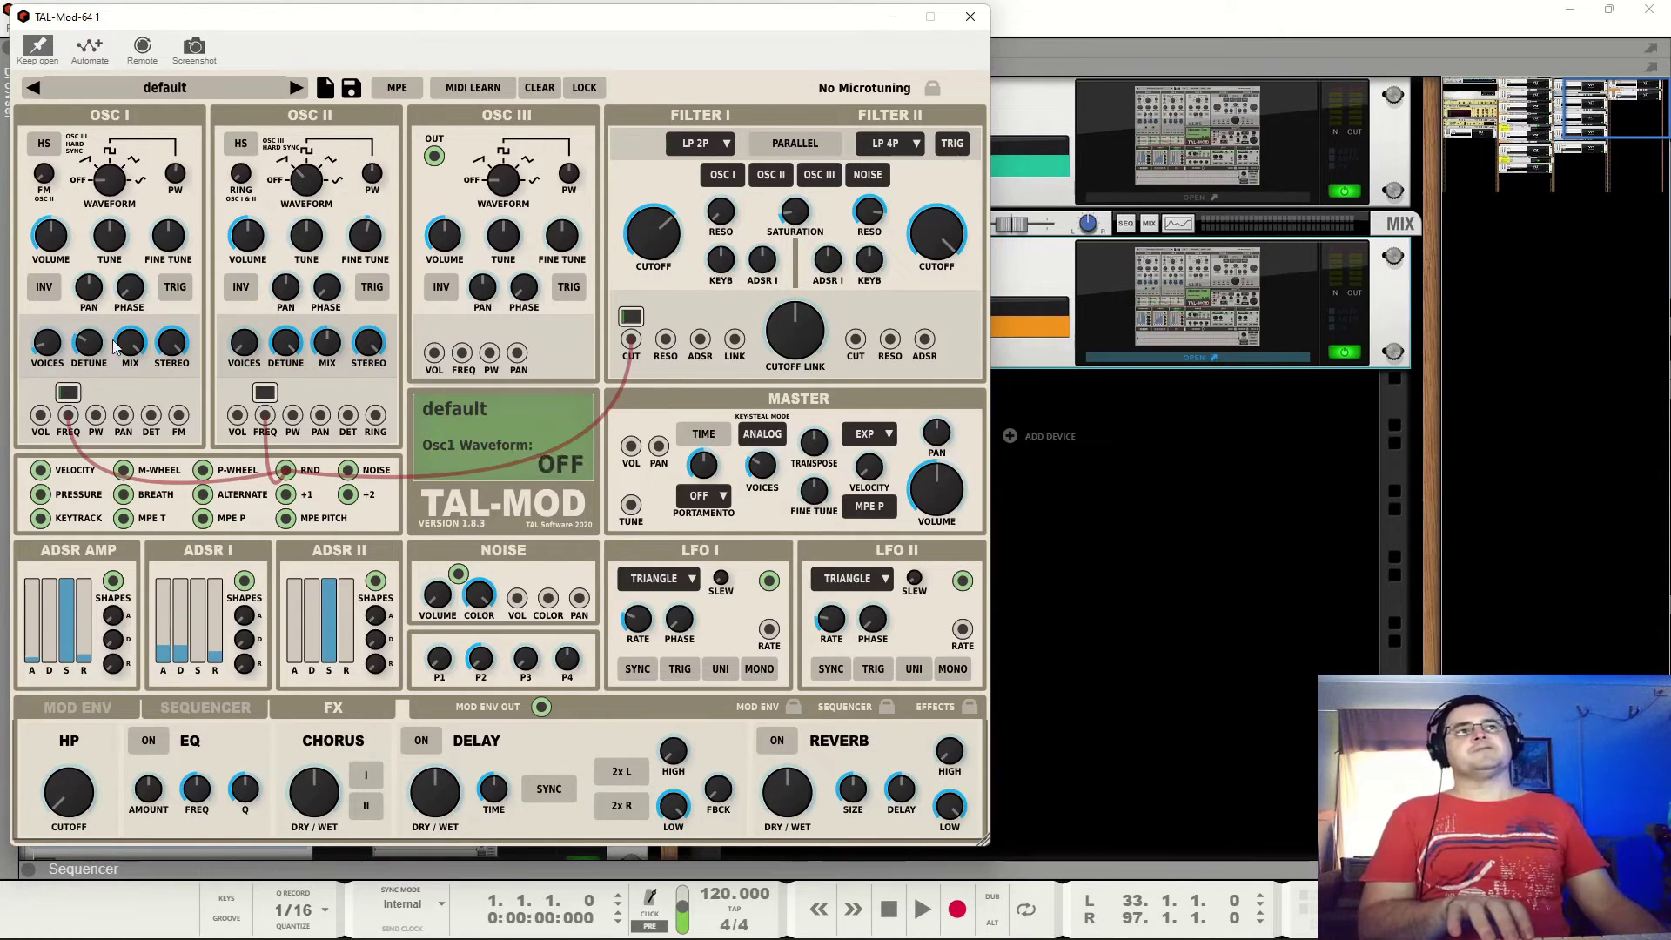
{"action": "left_click", "coordinate": [268, 395]}
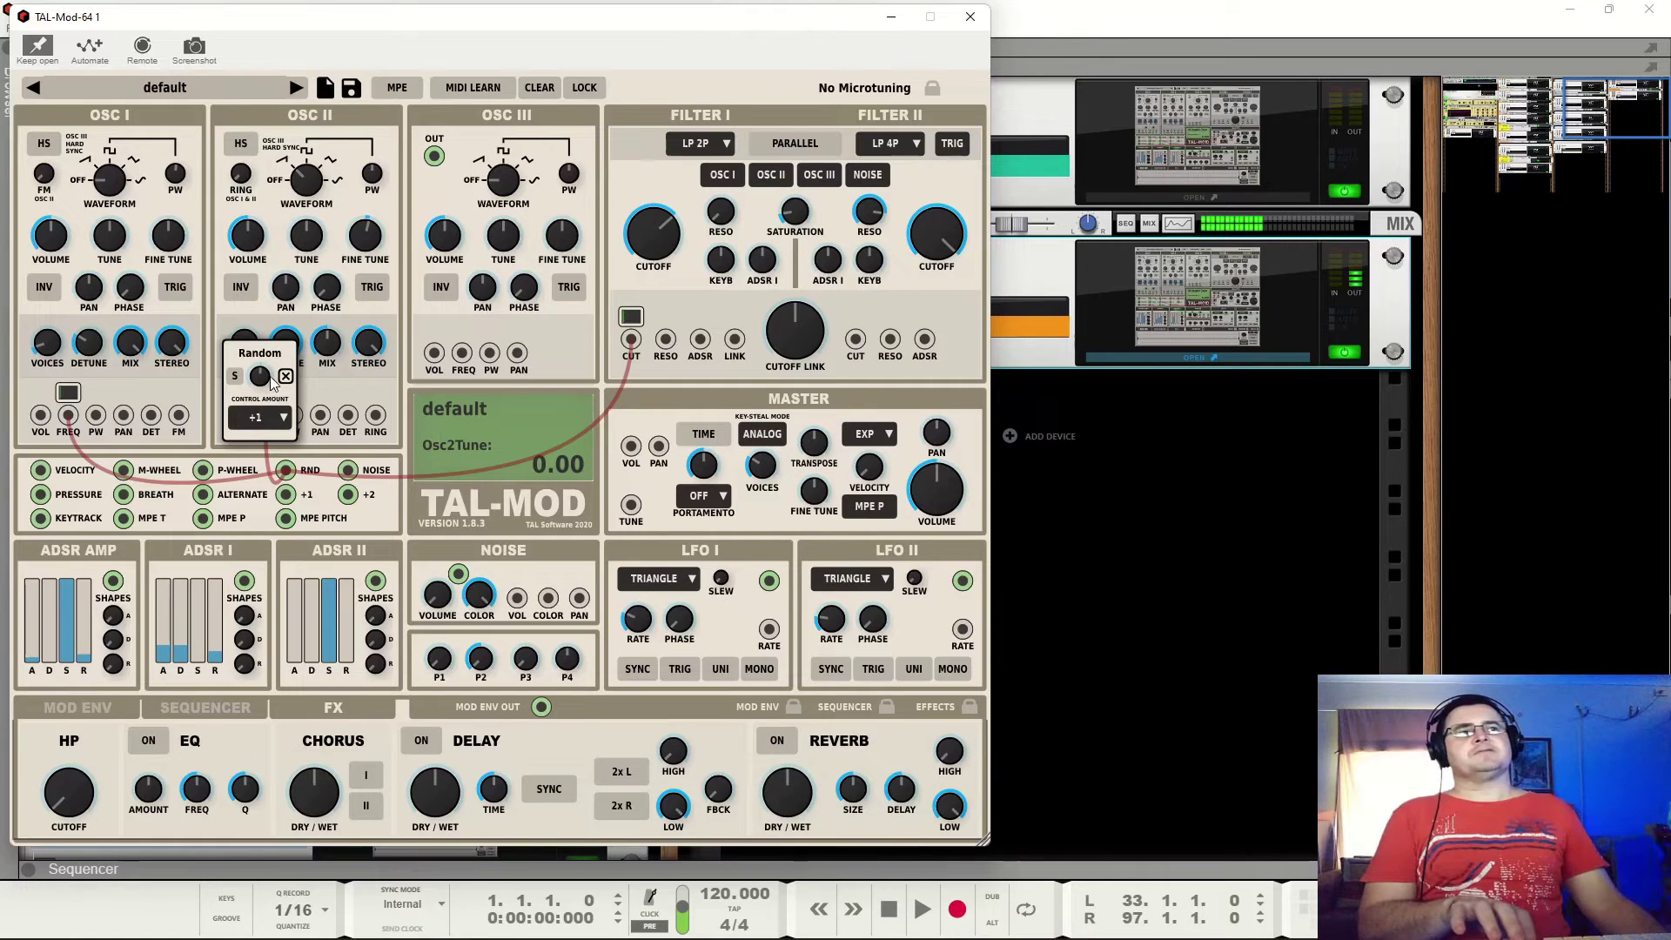
{"action": "left_click_drag", "start_coordinate": [272, 383], "coordinate": [282, 381]}
{"action": "left_click", "coordinate": [285, 375]}
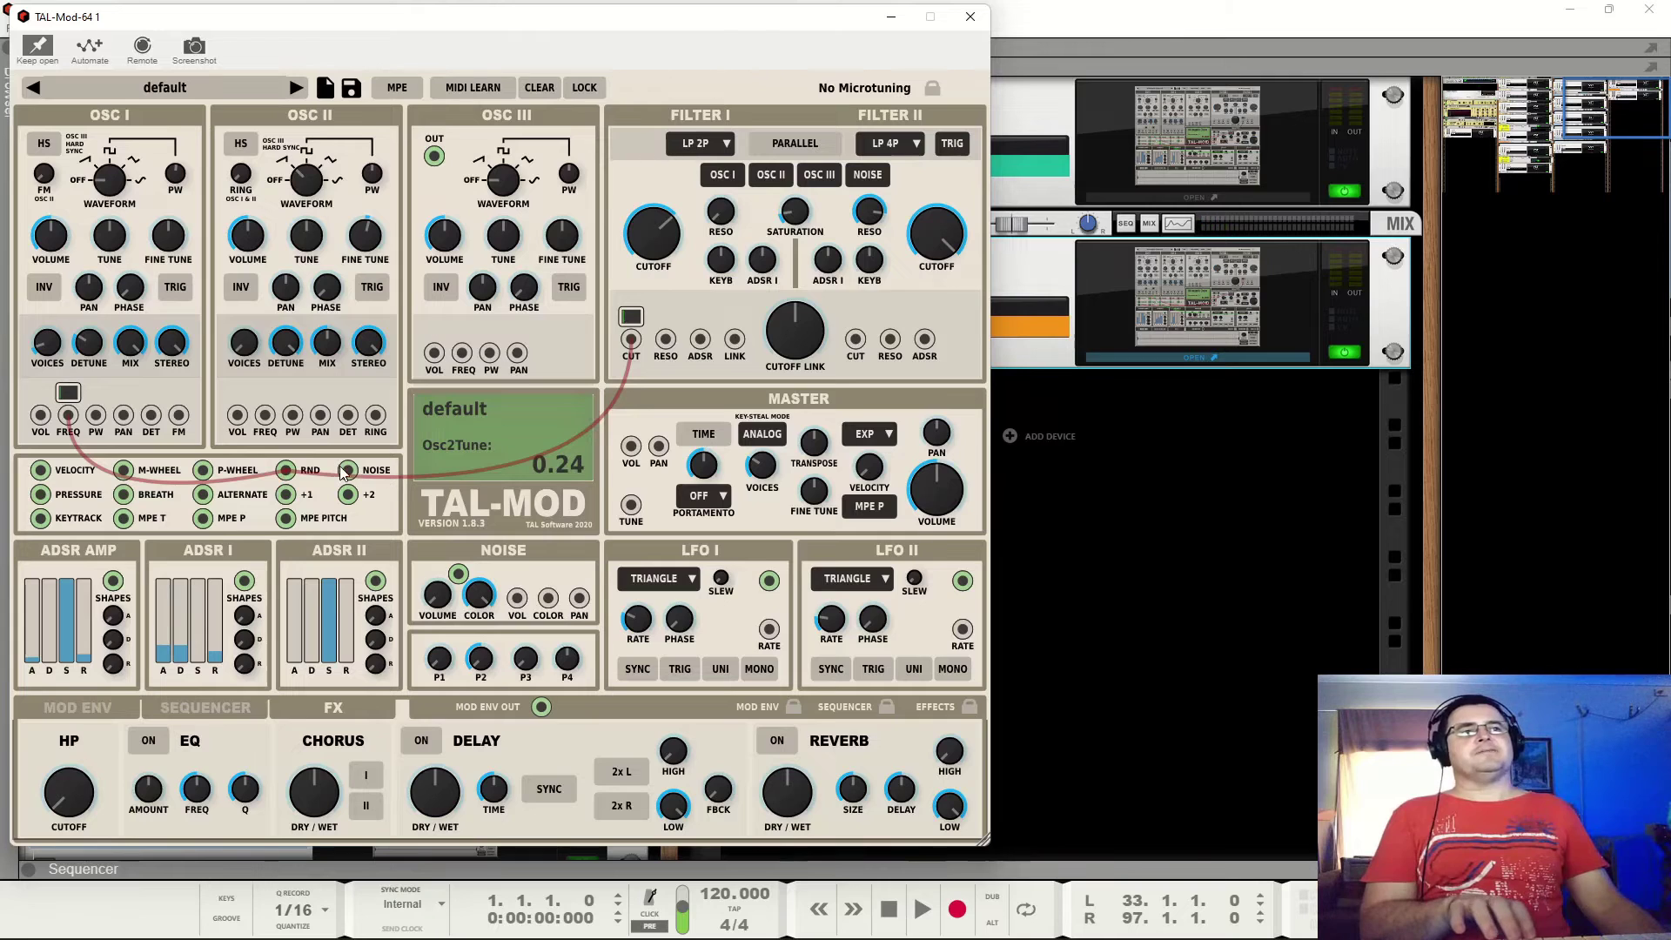
Route NOISE to OSC II's volume and audition the modulation amount.
{"action": "left_click_drag", "start_coordinate": [346, 470], "coordinate": [248, 367]}
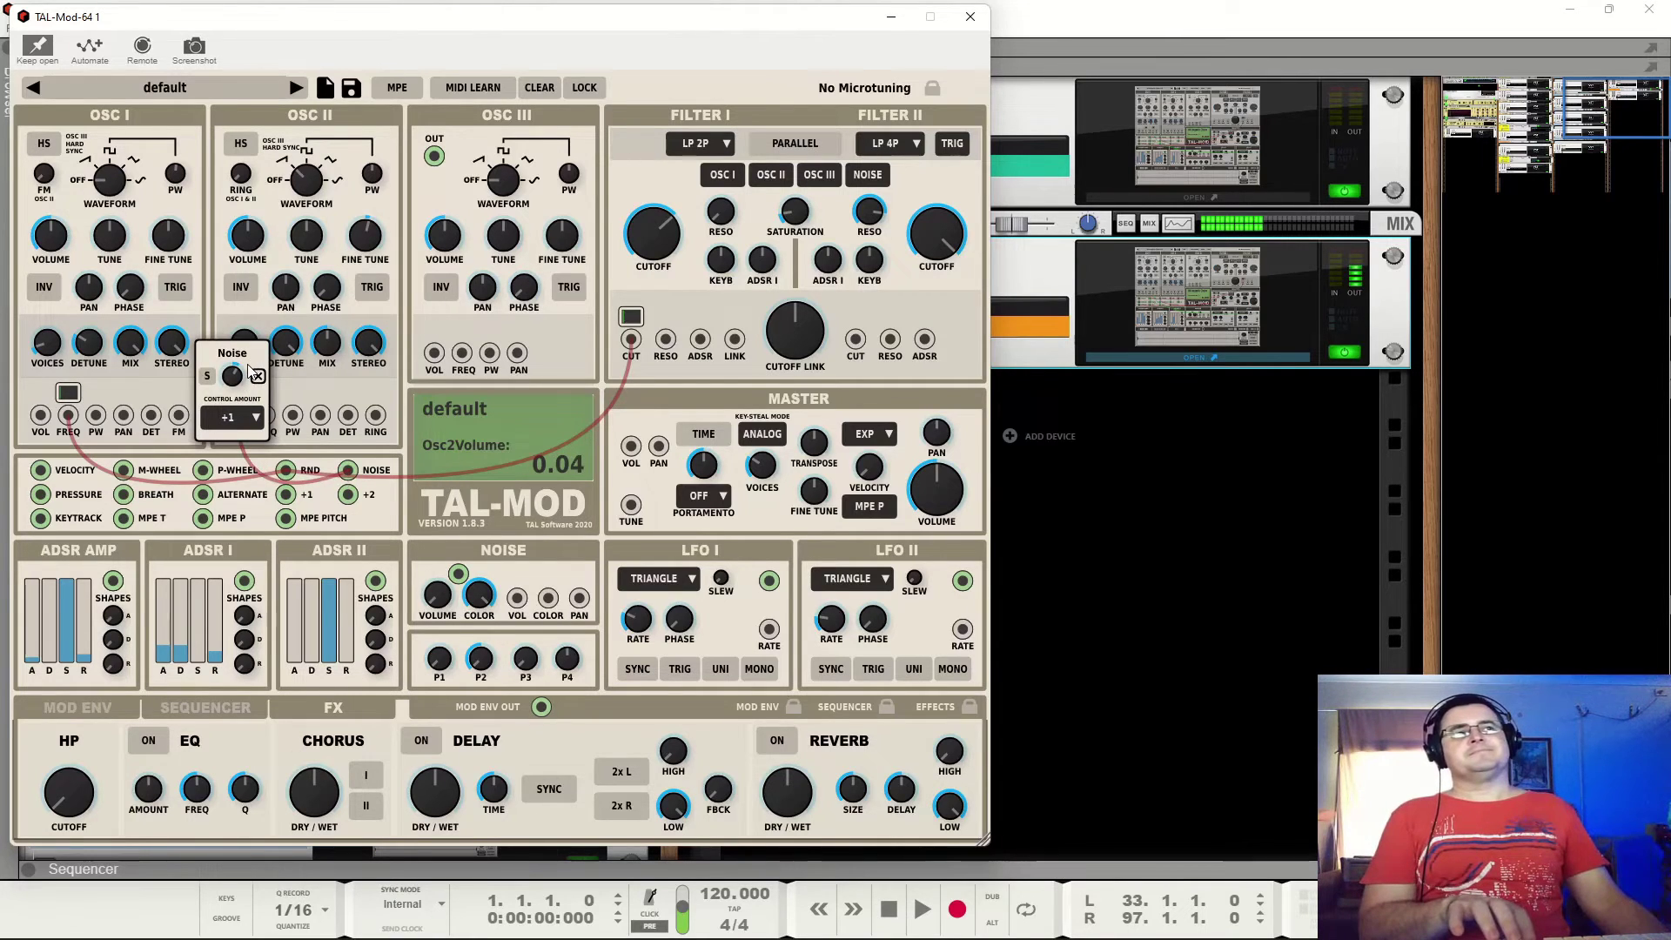
{"action": "left_click", "coordinate": [304, 388]}
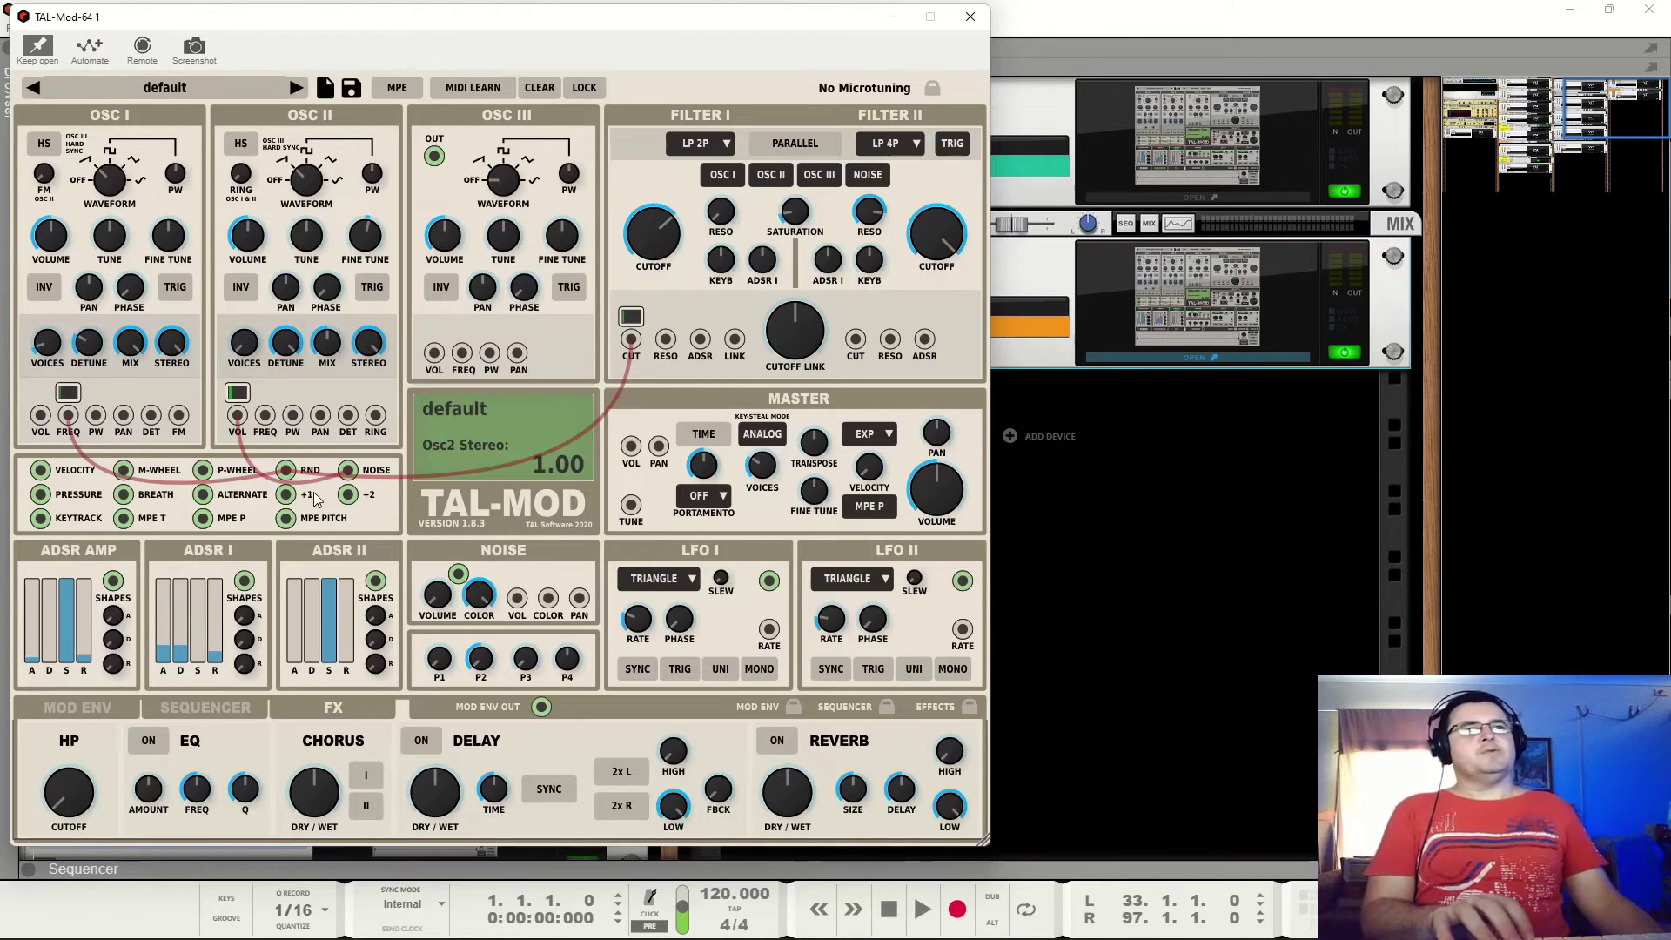
Route +1 to Filter I's cutoff, audition amounts such as -0.09, and remove the connection.
{"action": "left_click_drag", "start_coordinate": [285, 498], "coordinate": [632, 346]}
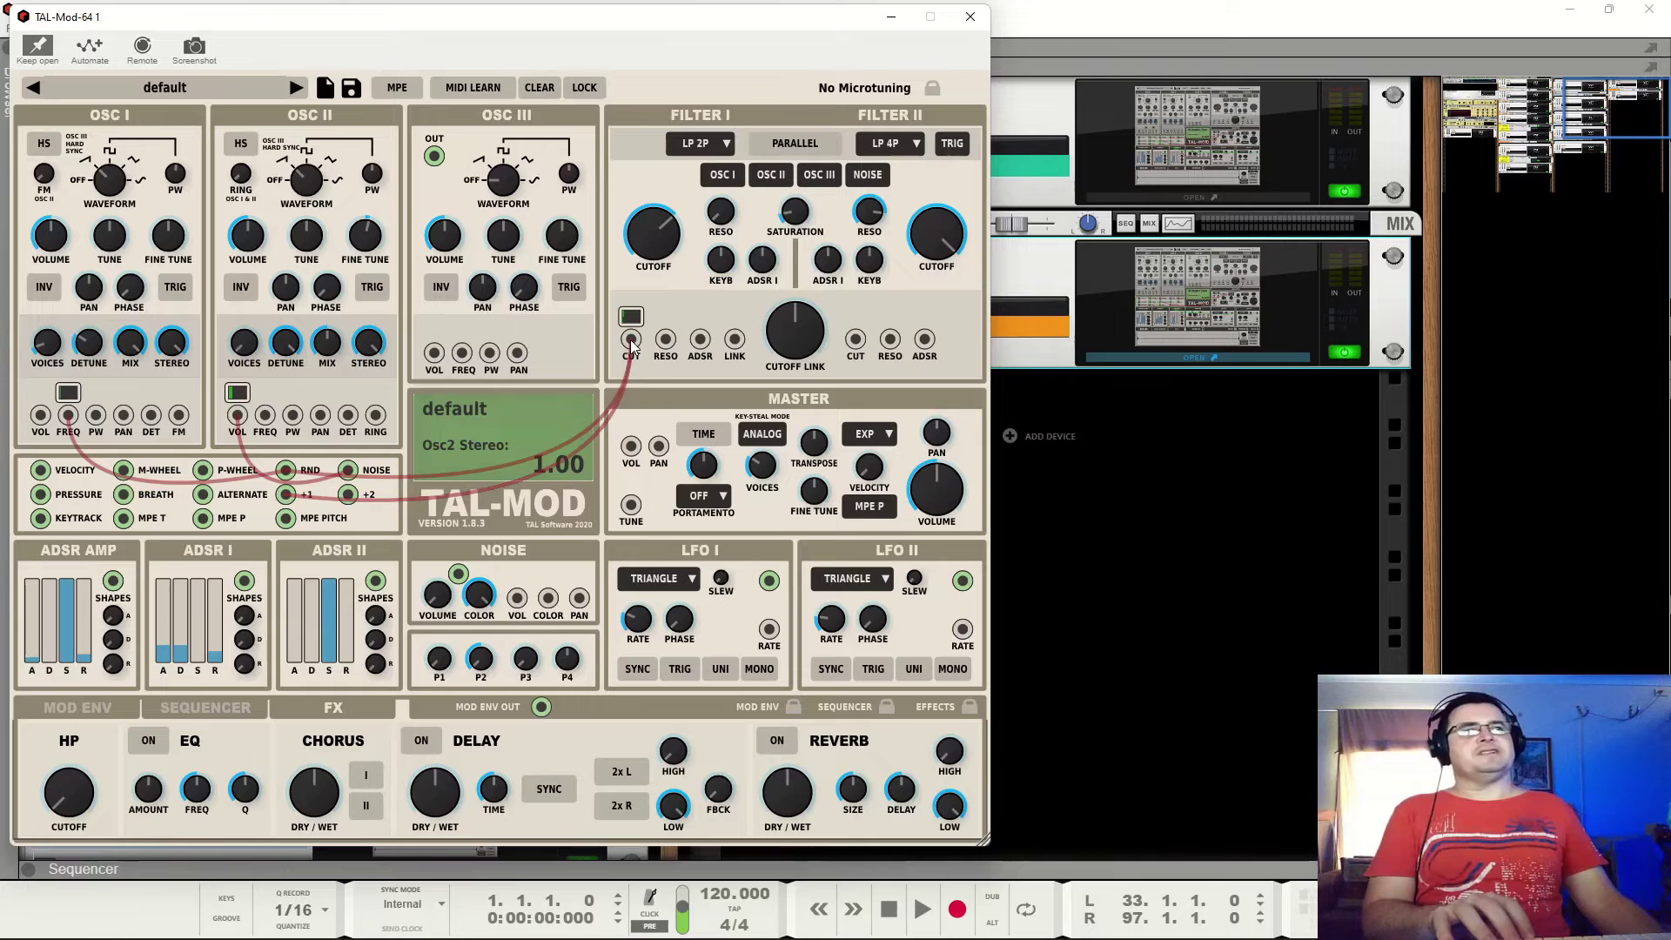
{"action": "left_click", "coordinate": [636, 321]}
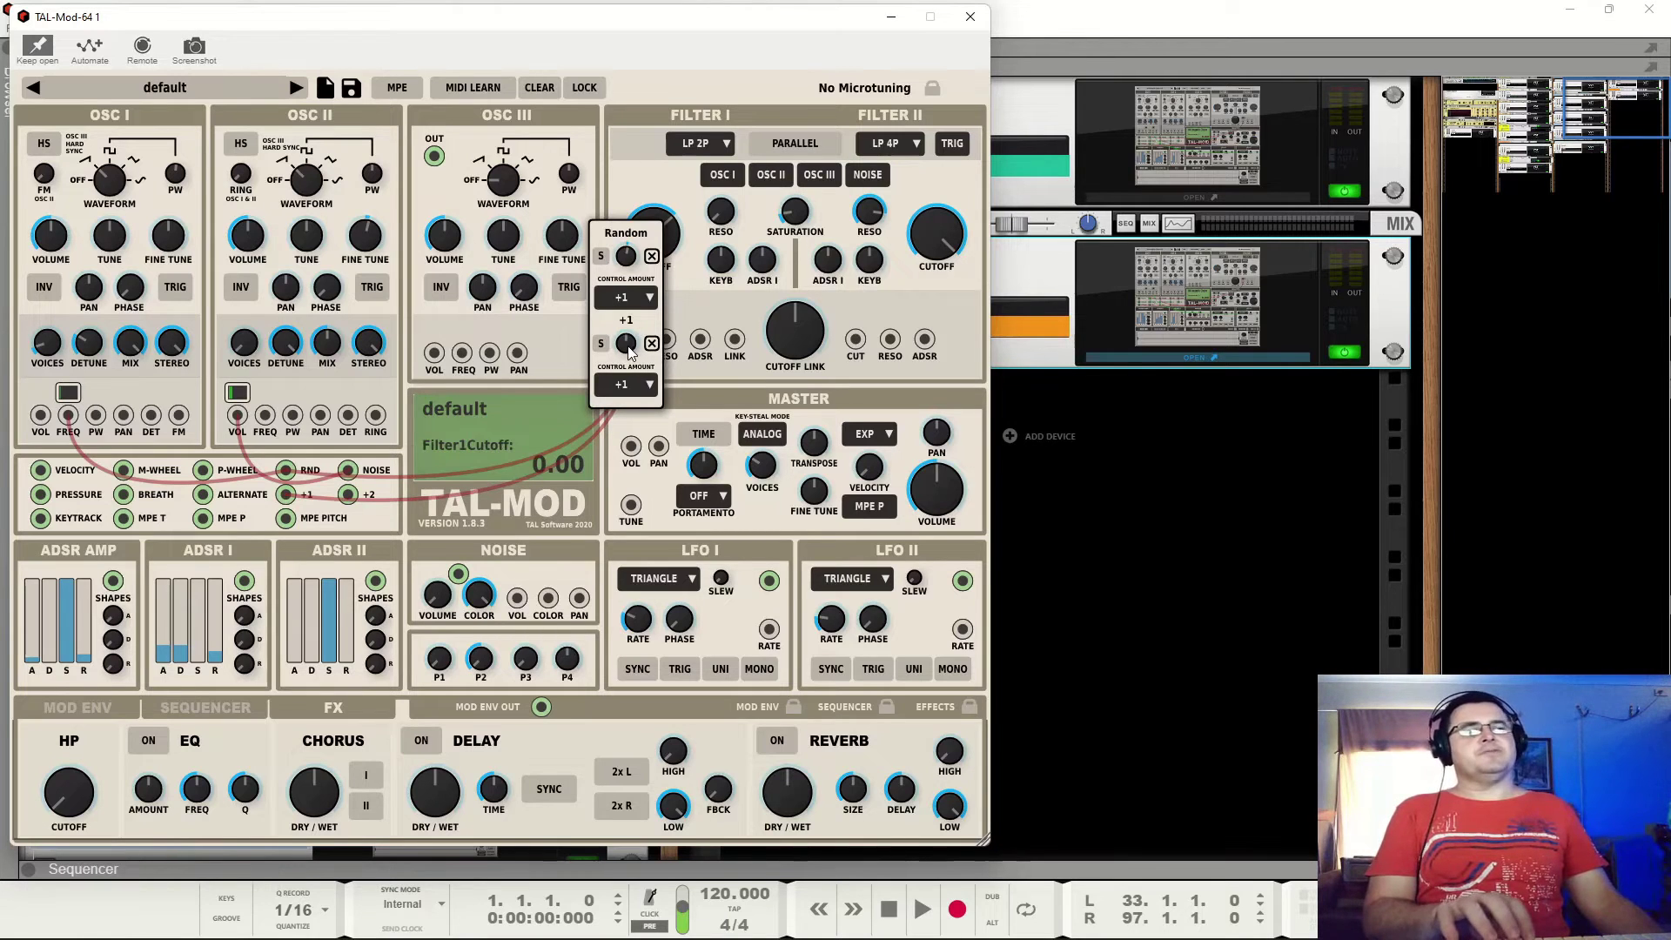
{"action": "left_click_drag", "start_coordinate": [633, 349], "coordinate": [644, 398]}
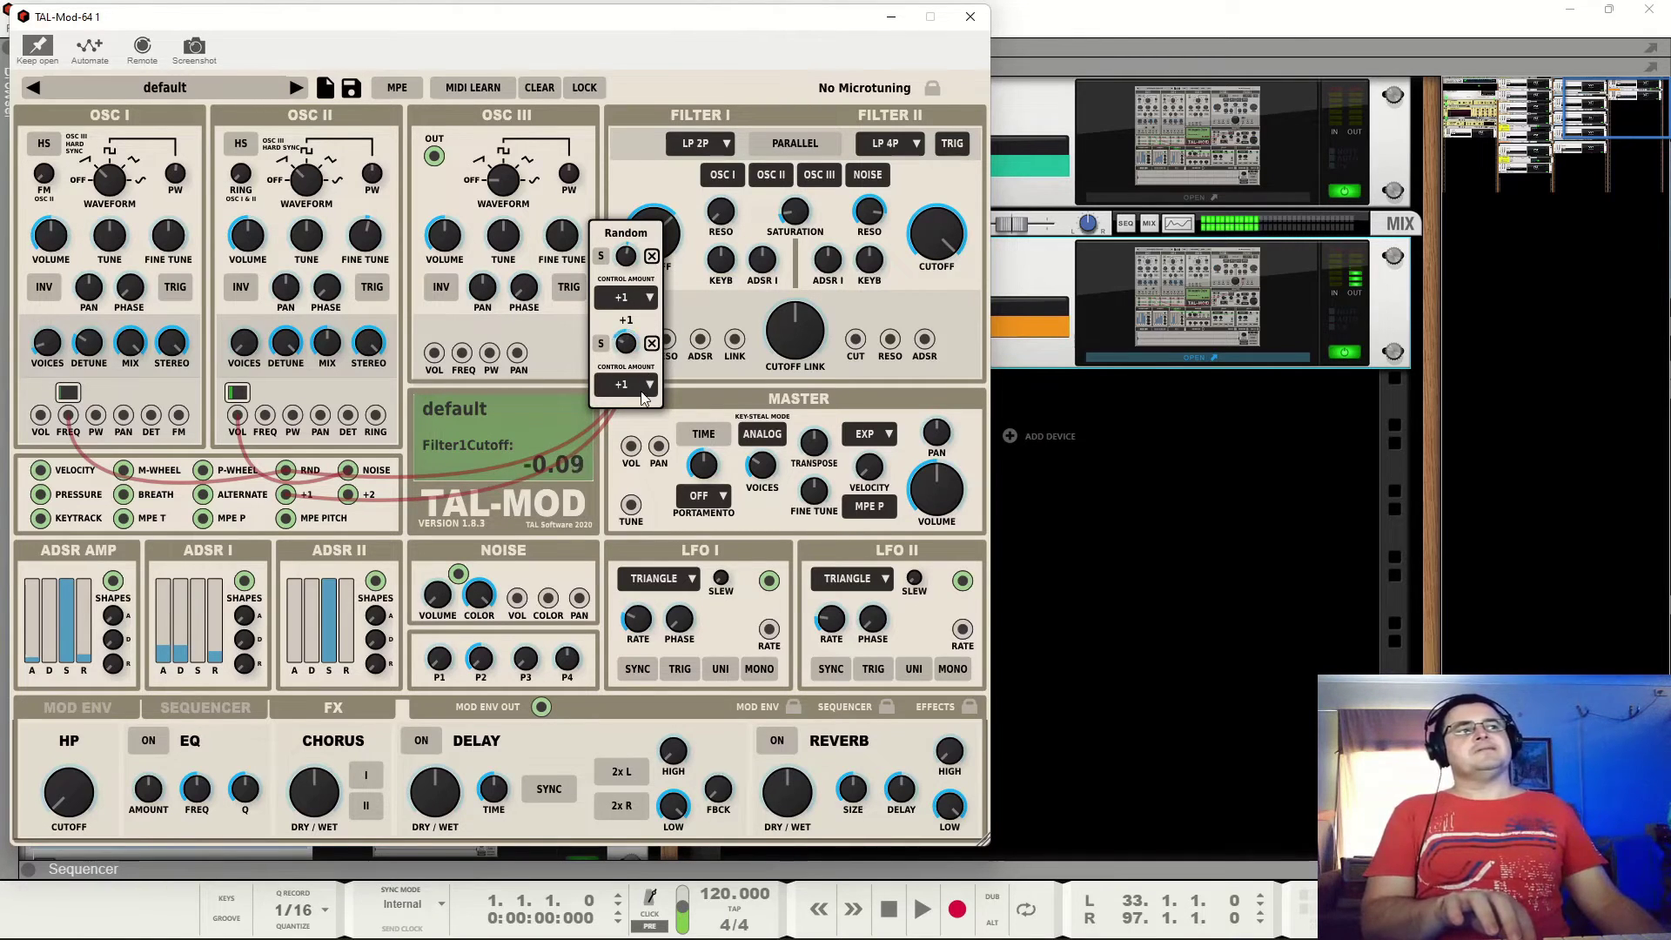
{"action": "left_click", "coordinate": [651, 344]}
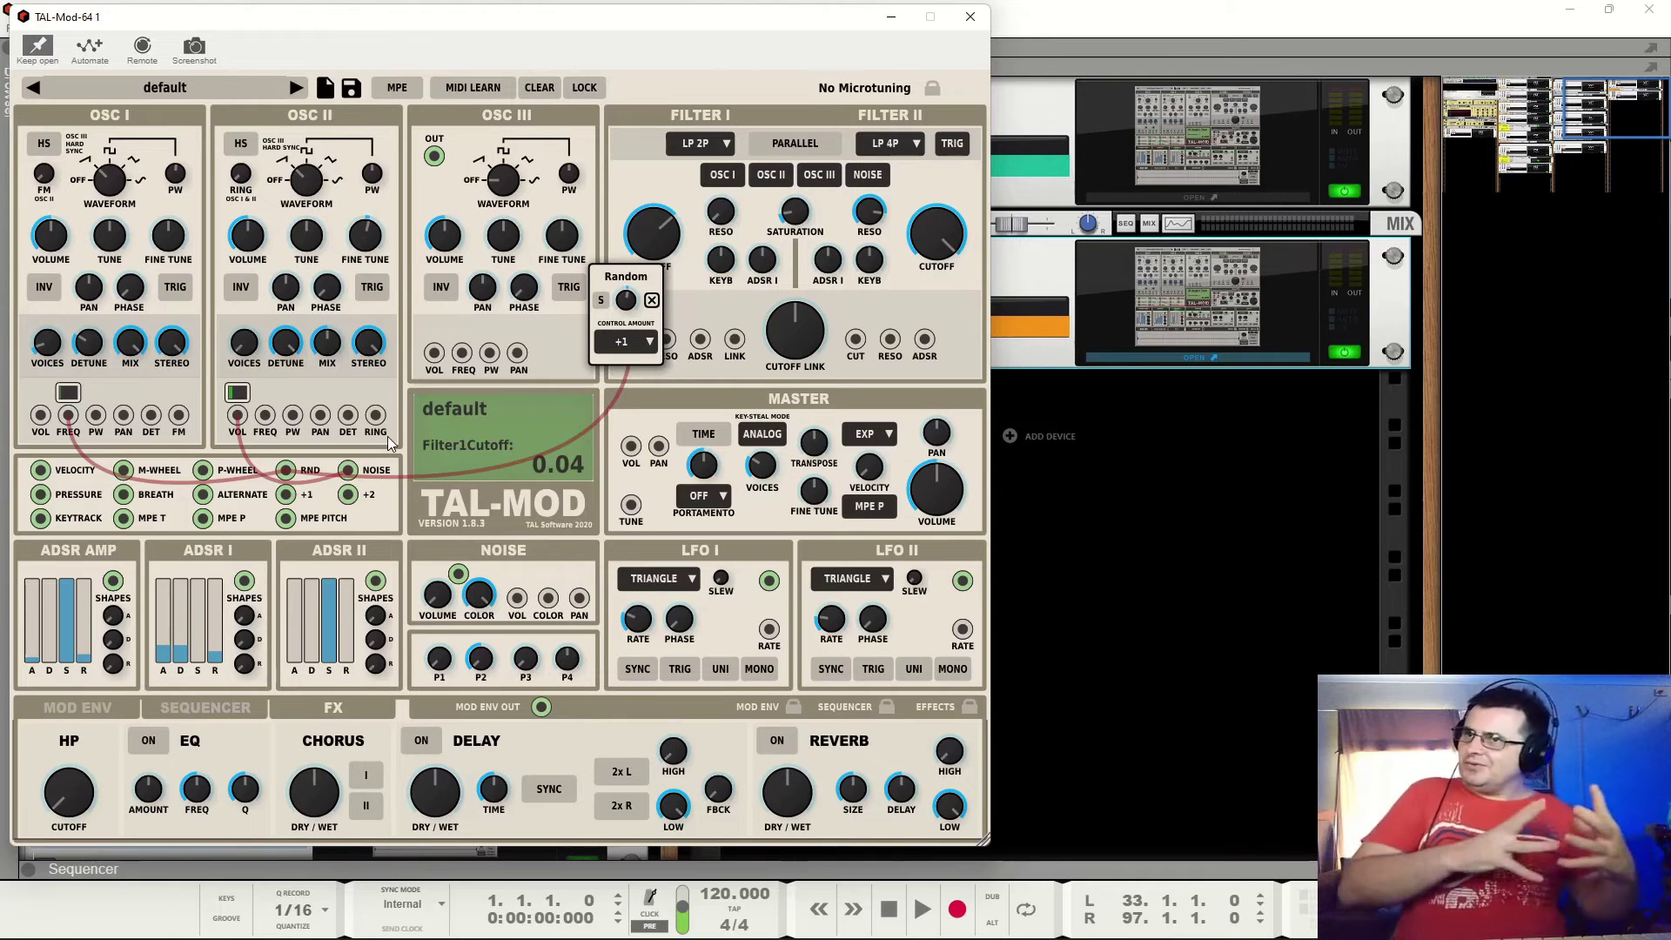
Route +1 to OSC III's frequency with its tune raised, and set the modulation amount to -24.00.
{"action": "left_click", "coordinate": [290, 501]}
{"action": "left_click_drag", "start_coordinate": [287, 494], "coordinate": [462, 352]}
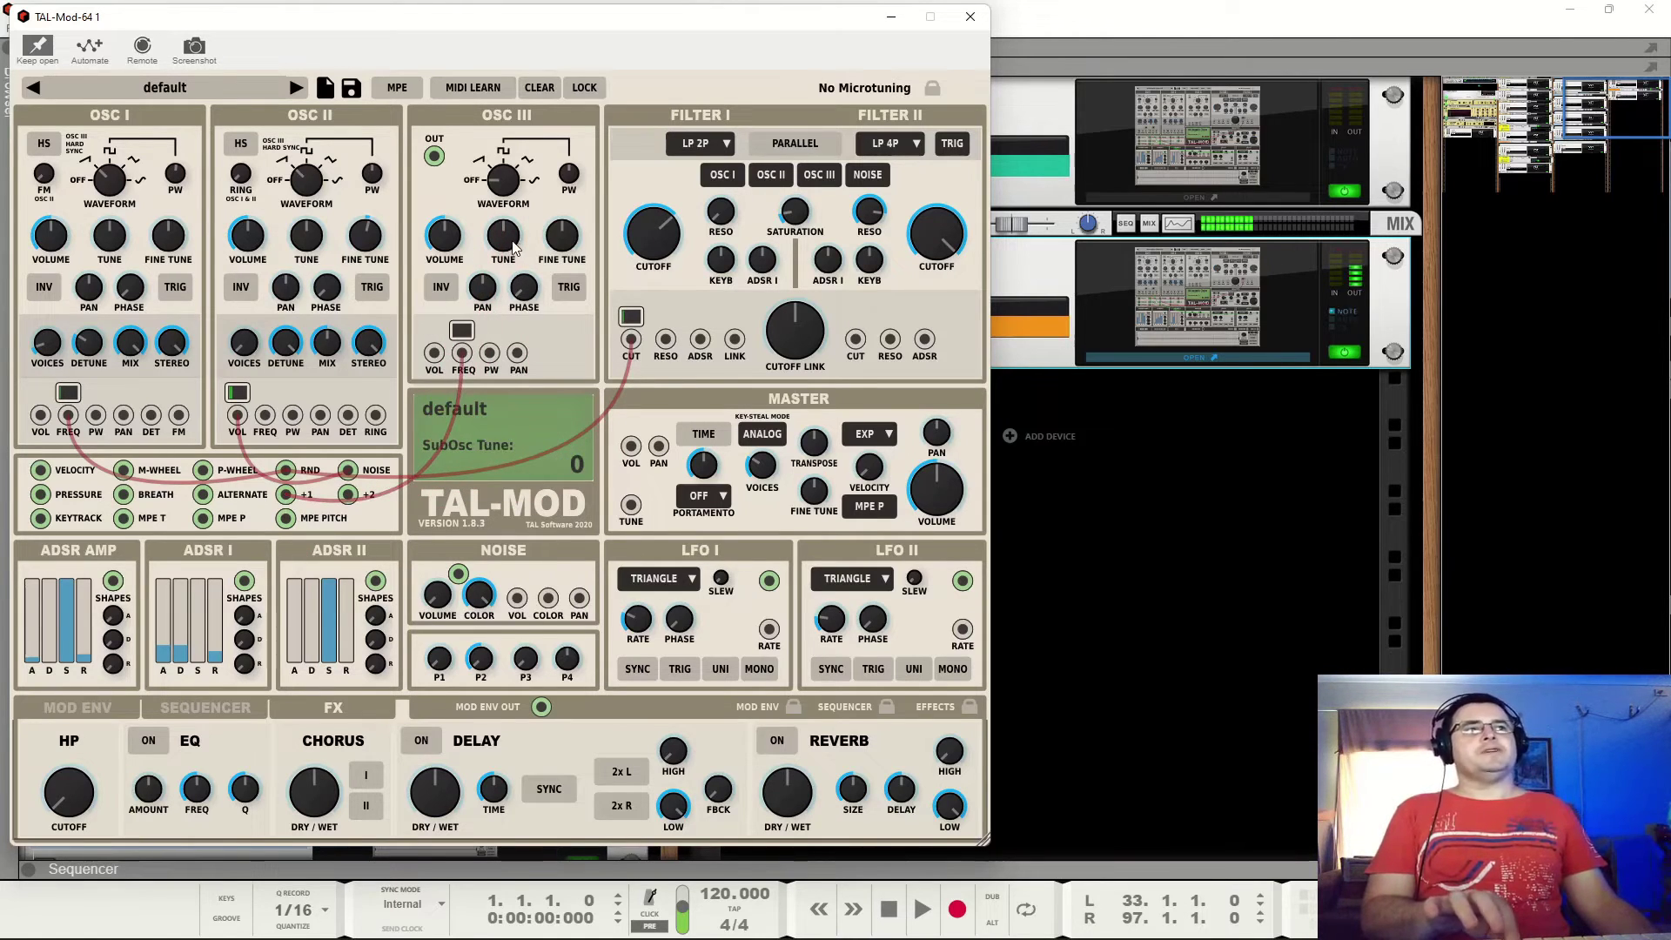
{"action": "mouse_move", "coordinate": [474, 342]}
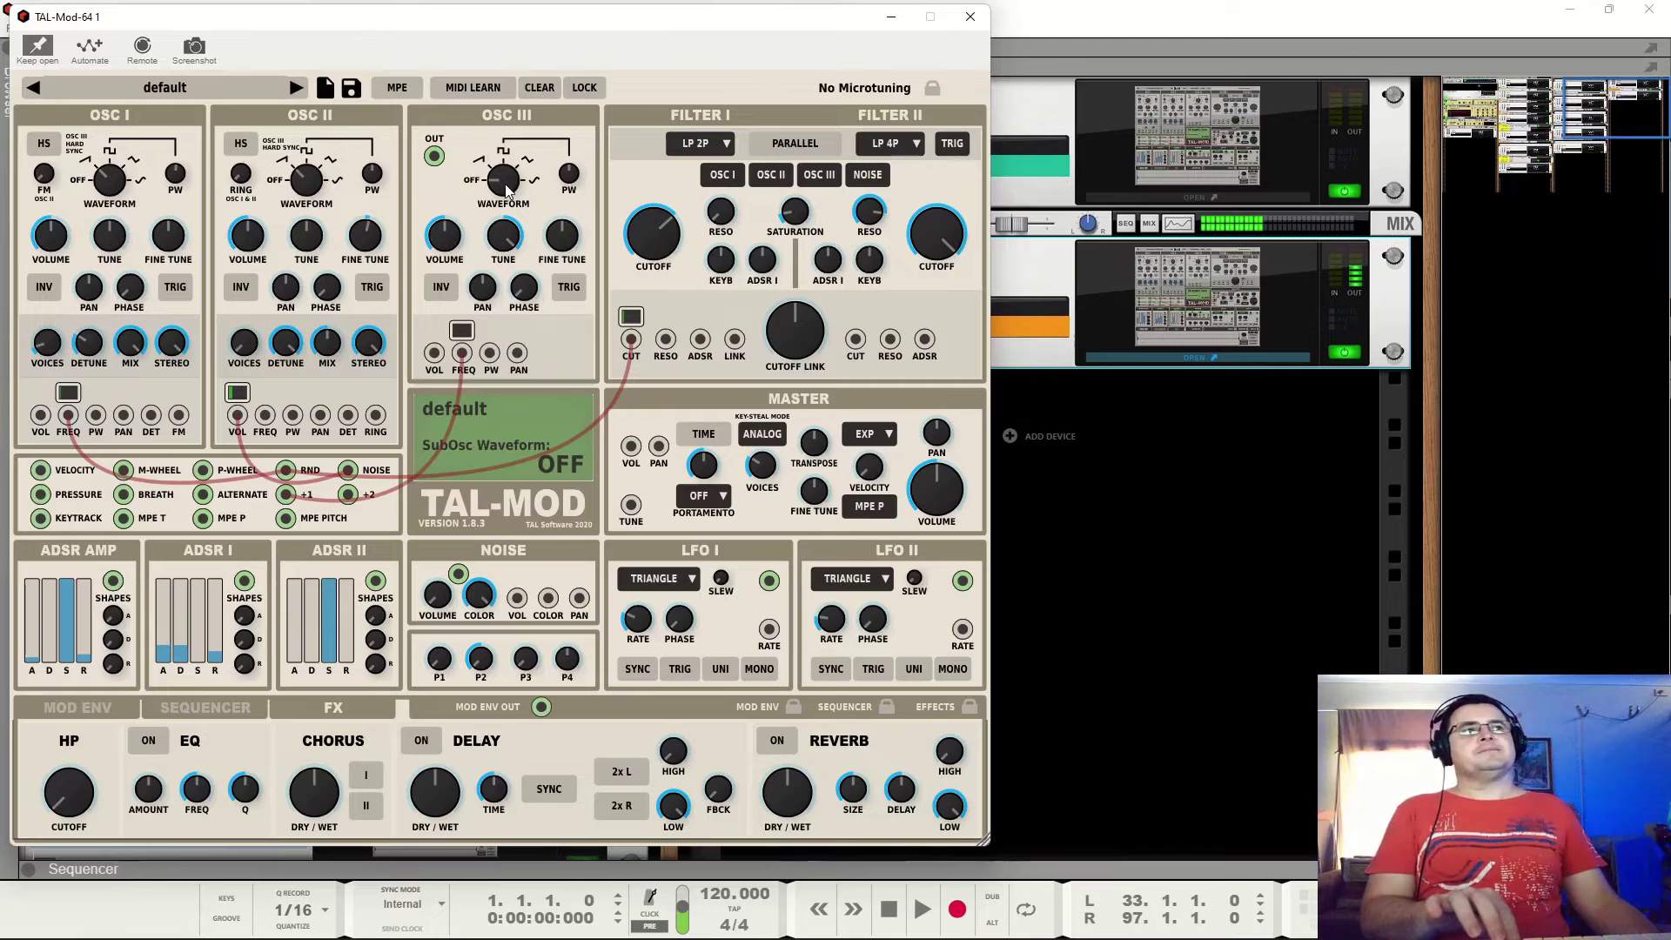
{"action": "left_click", "coordinate": [462, 330]}
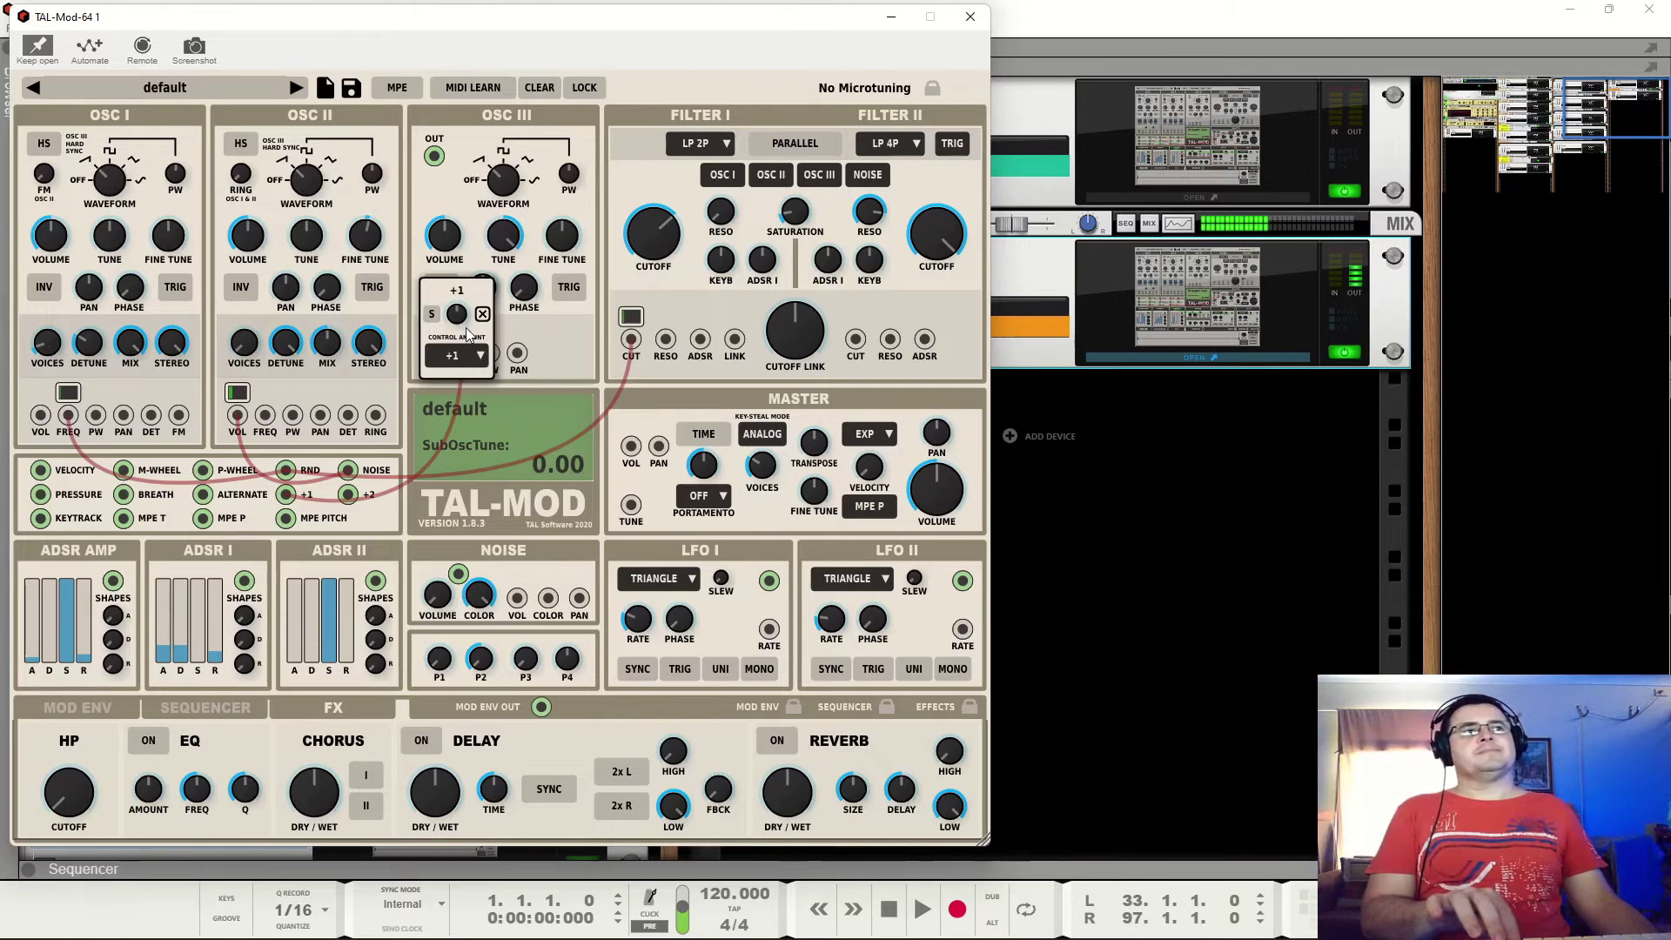
{"action": "left_click_drag", "start_coordinate": [463, 320], "coordinate": [483, 442]}
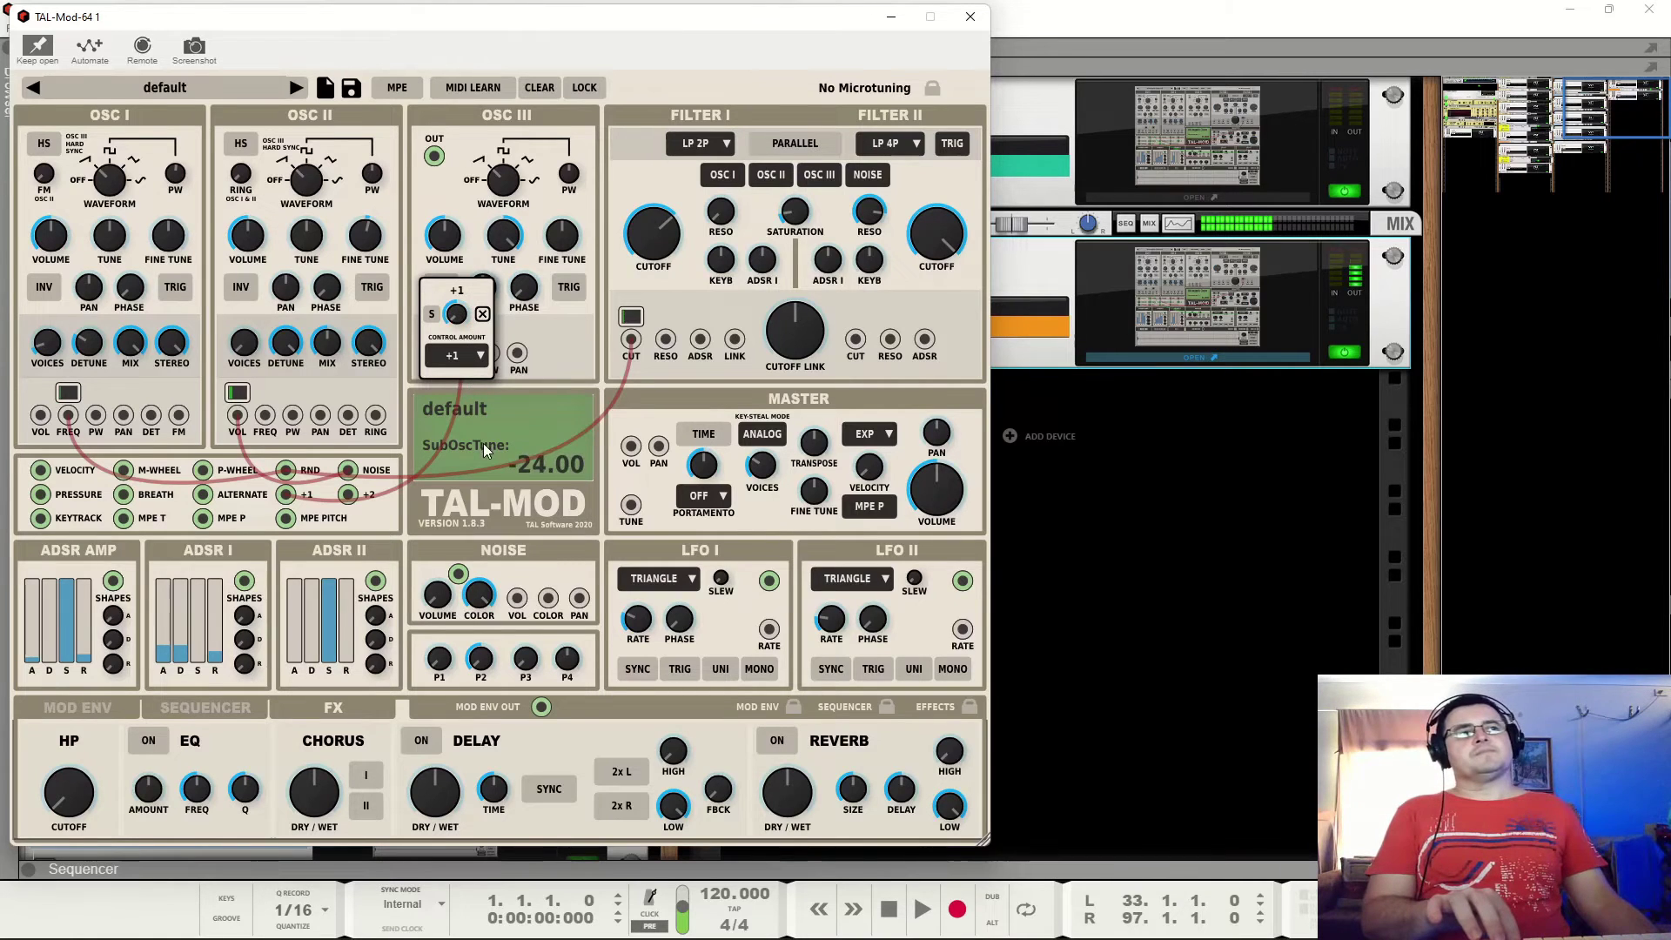
Lower OSC III's tune to -24 and raise the +1 modulation of its frequency to a positive amount.
{"action": "left_click_drag", "start_coordinate": [503, 241], "coordinate": [528, 436]}
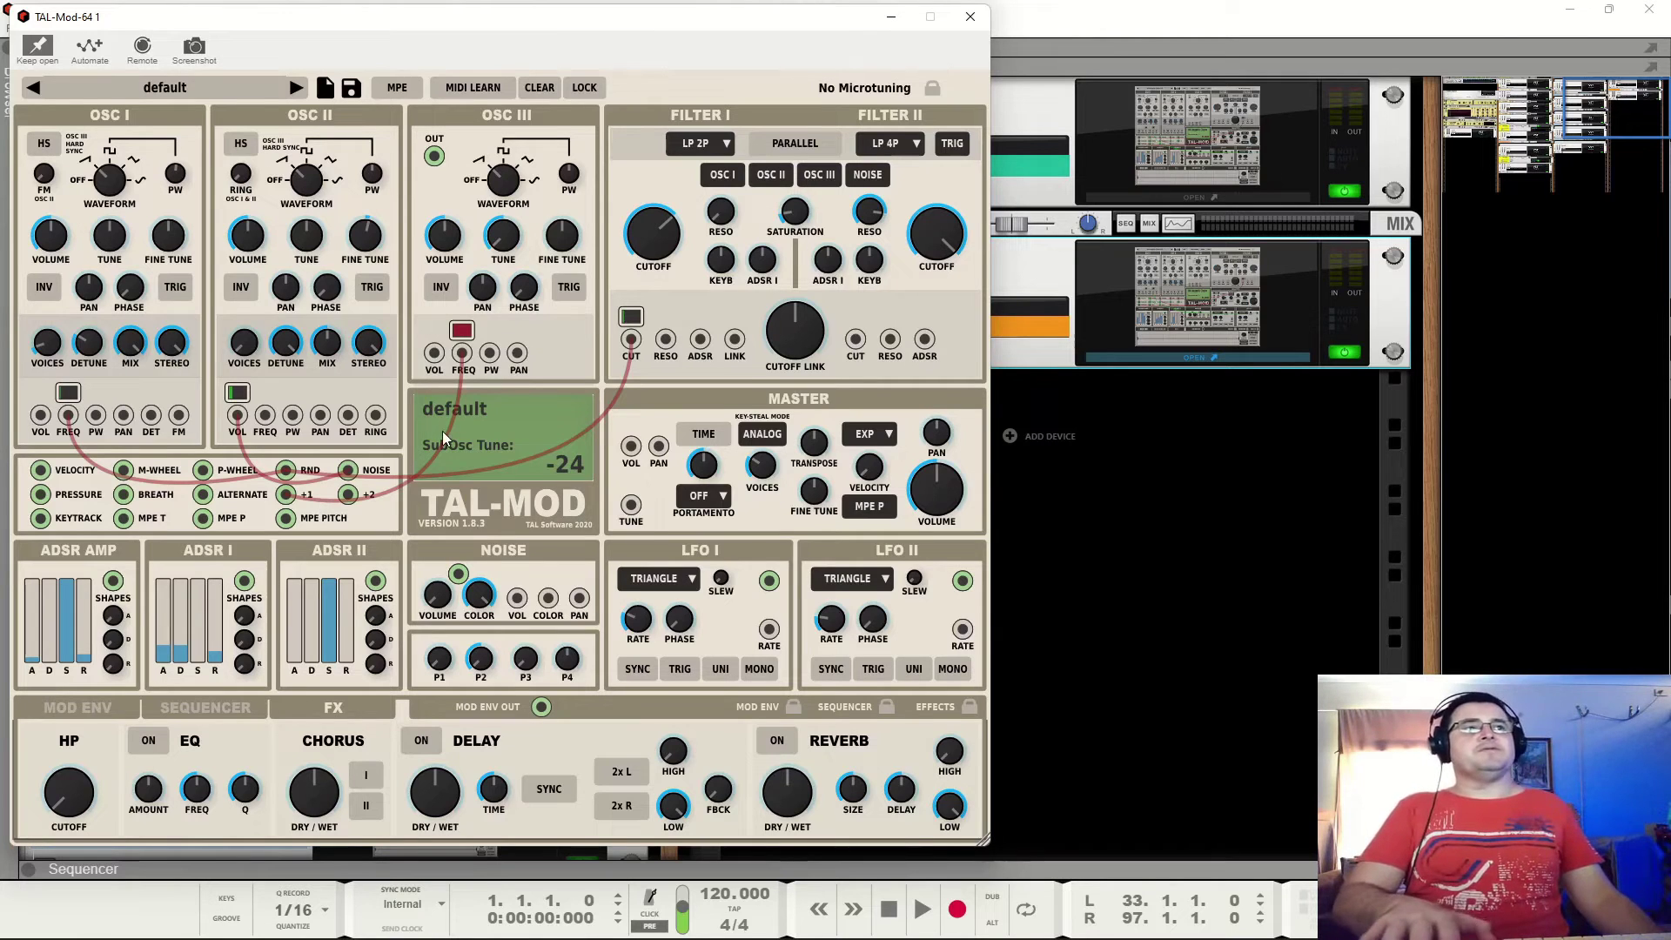
{"action": "left_click", "coordinate": [462, 330]}
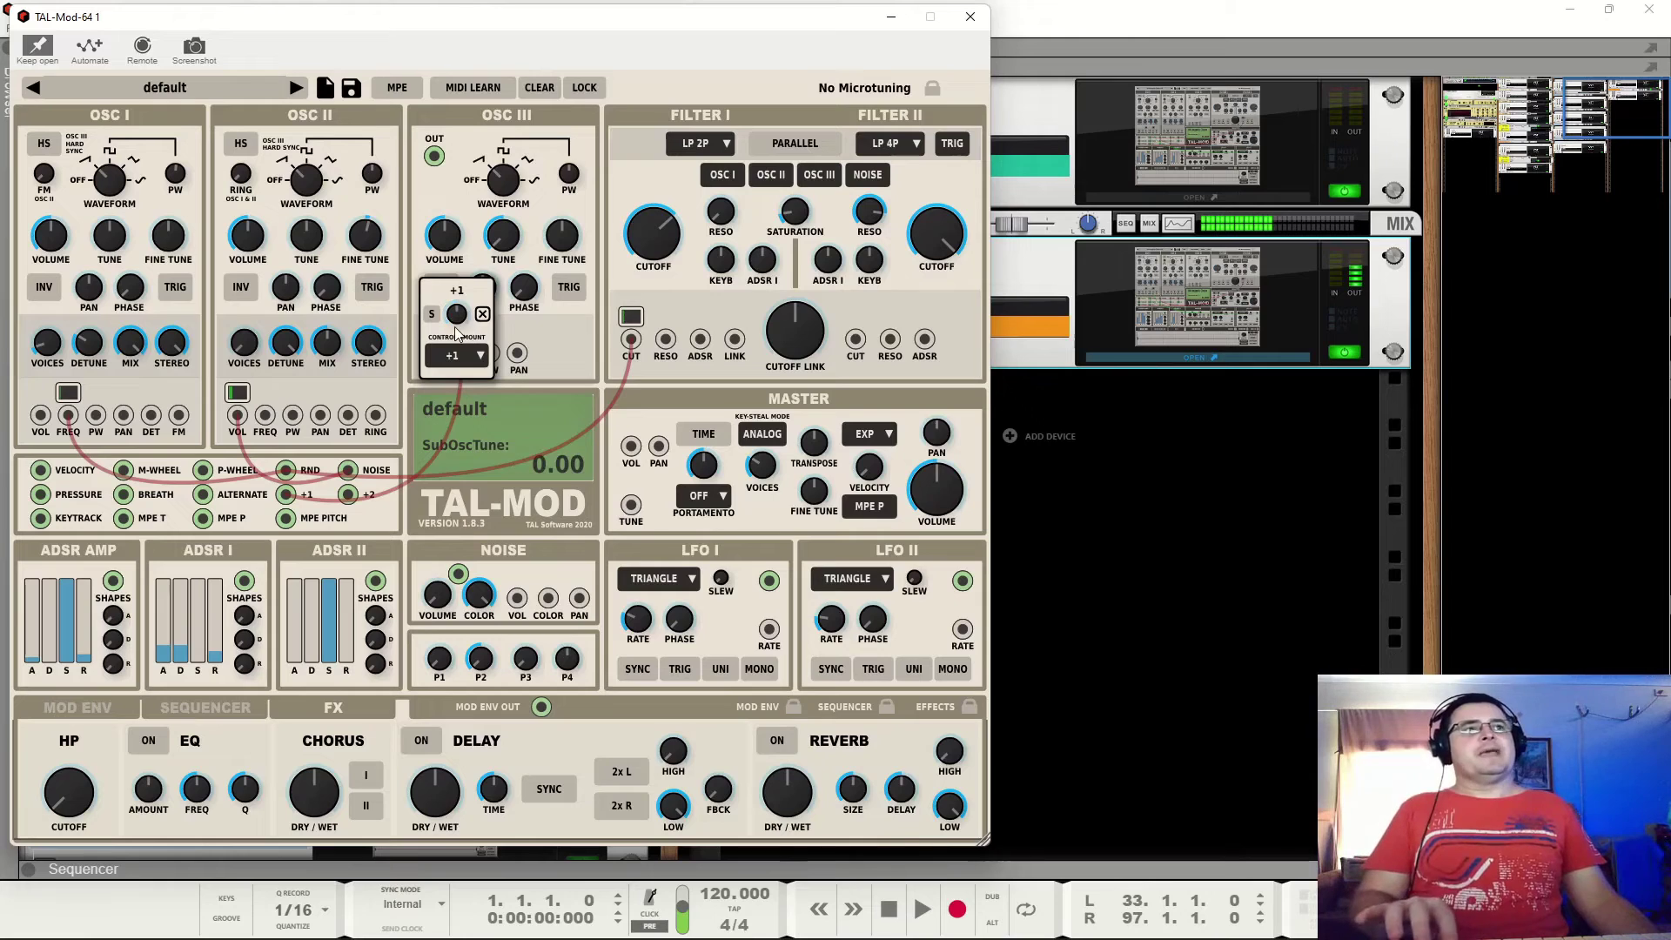
{"action": "left_click_drag", "start_coordinate": [460, 324], "coordinate": [468, 290]}
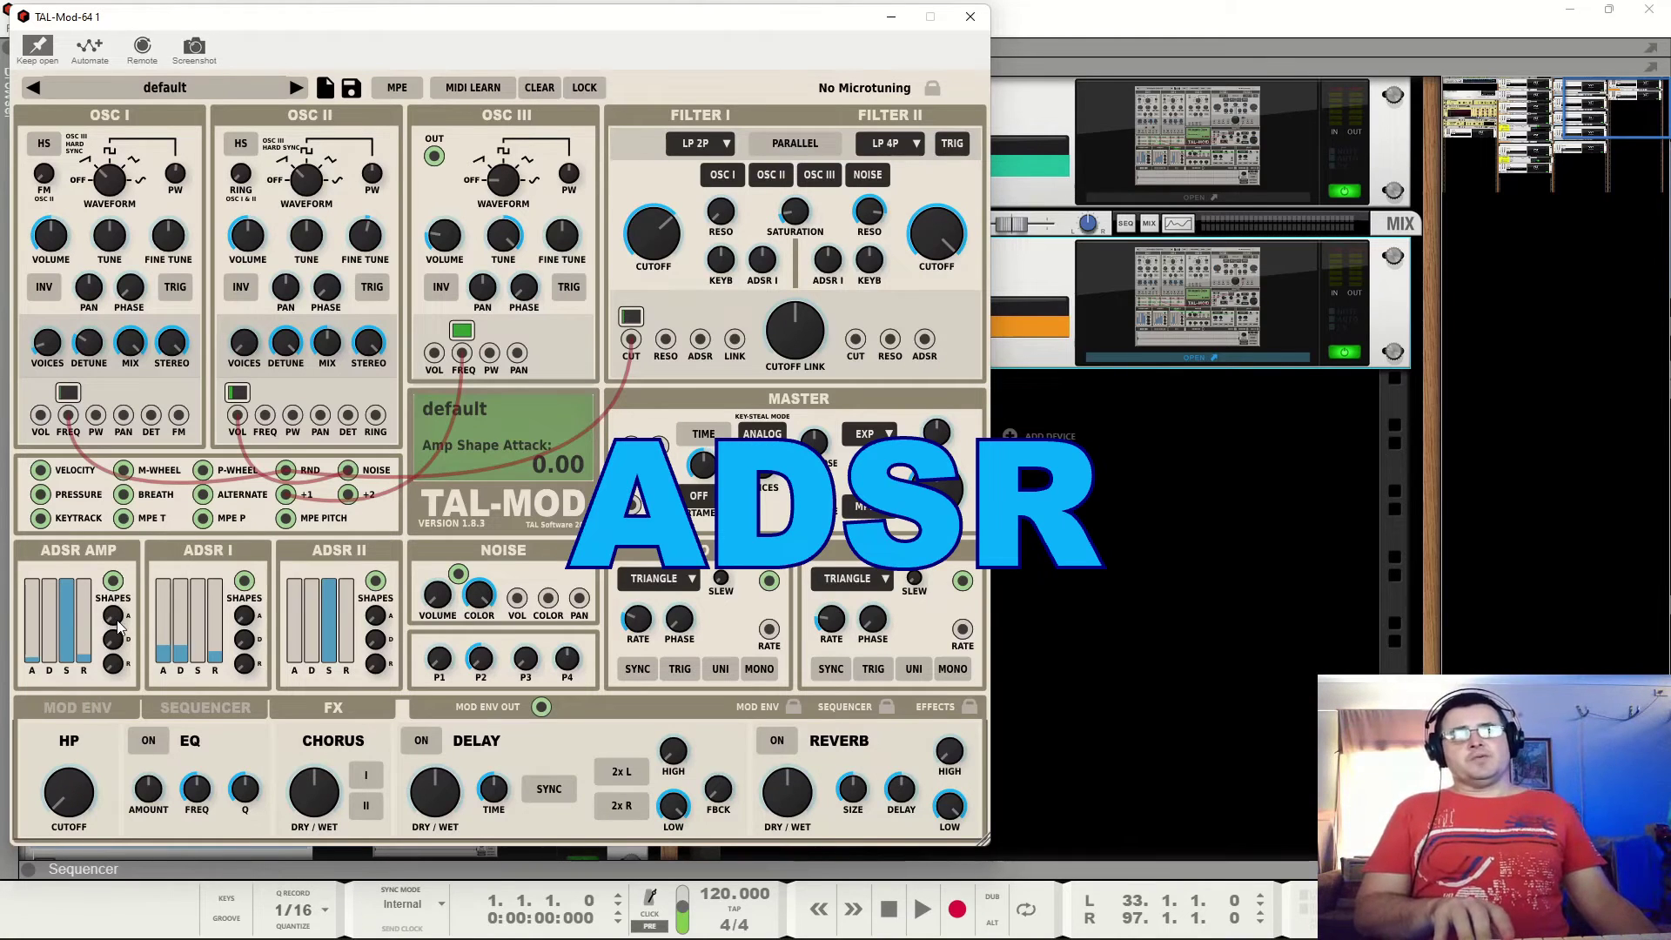
Set the amp envelope to zero attack and sustain with a long decay and a decay shape of 0.00.
{"action": "left_click_drag", "start_coordinate": [33, 659], "coordinate": [66, 672]}
{"action": "left_click", "coordinate": [67, 640]}
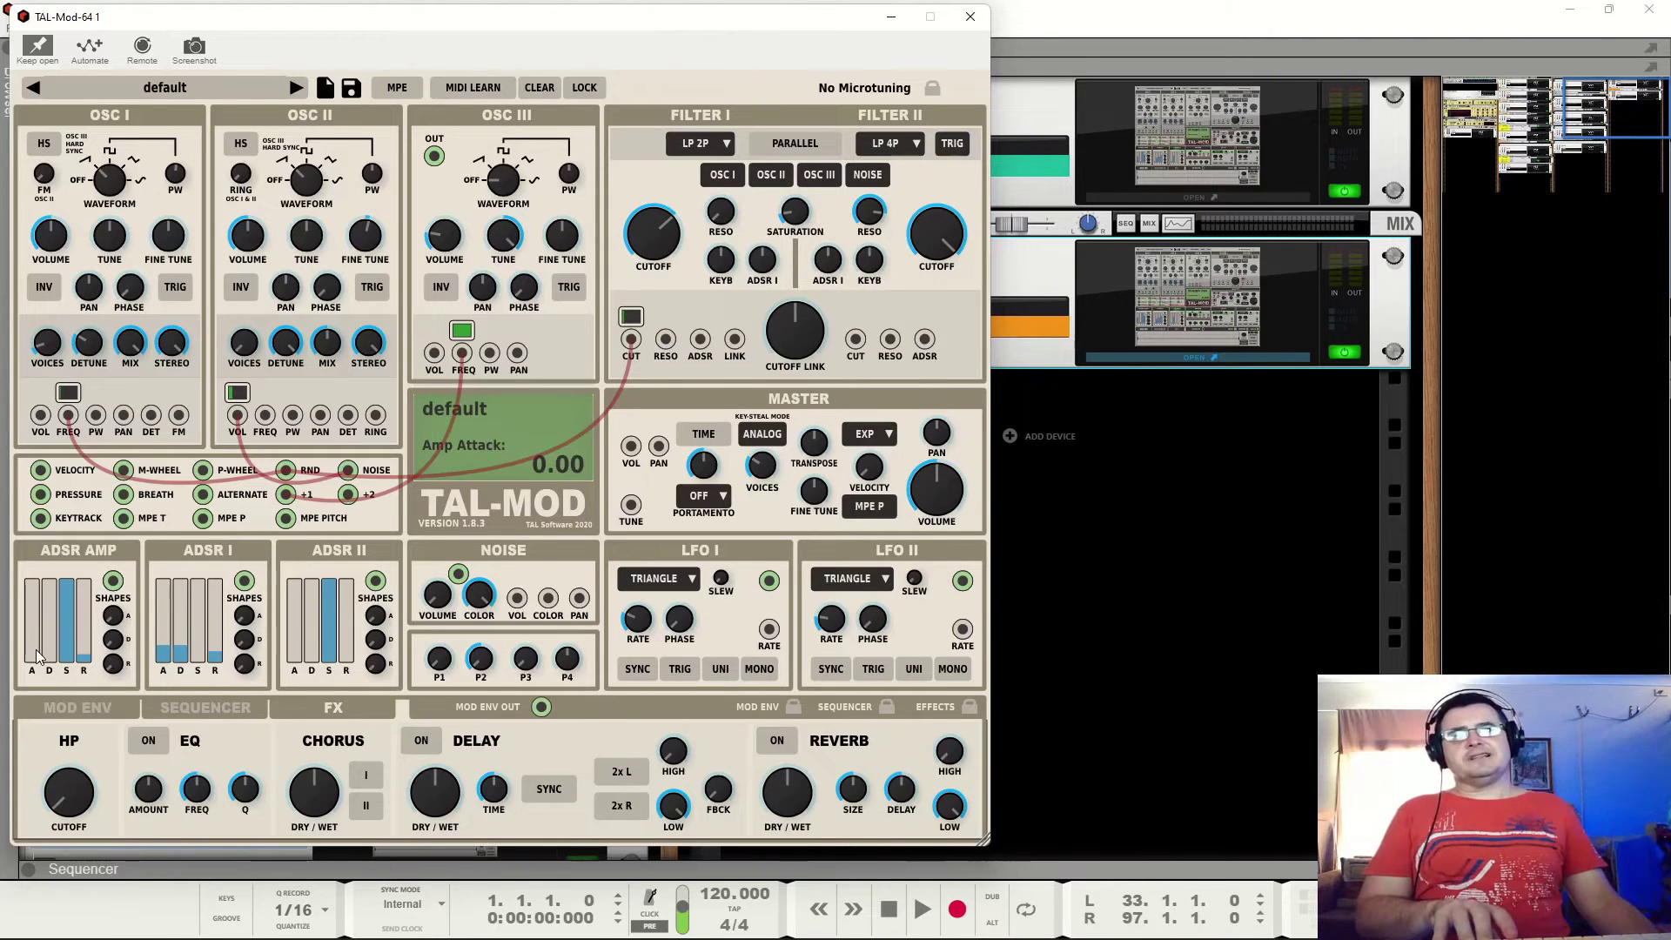
{"action": "left_click_drag", "start_coordinate": [53, 643], "coordinate": [54, 588]}
{"action": "mouse_move", "coordinate": [112, 640]}
{"action": "left_mouse_down"}
{"action": "mouse_move", "coordinate": [128, 447]}
{"action": "mouse_move", "coordinate": [137, 645]}
{"action": "left_mouse_up"}
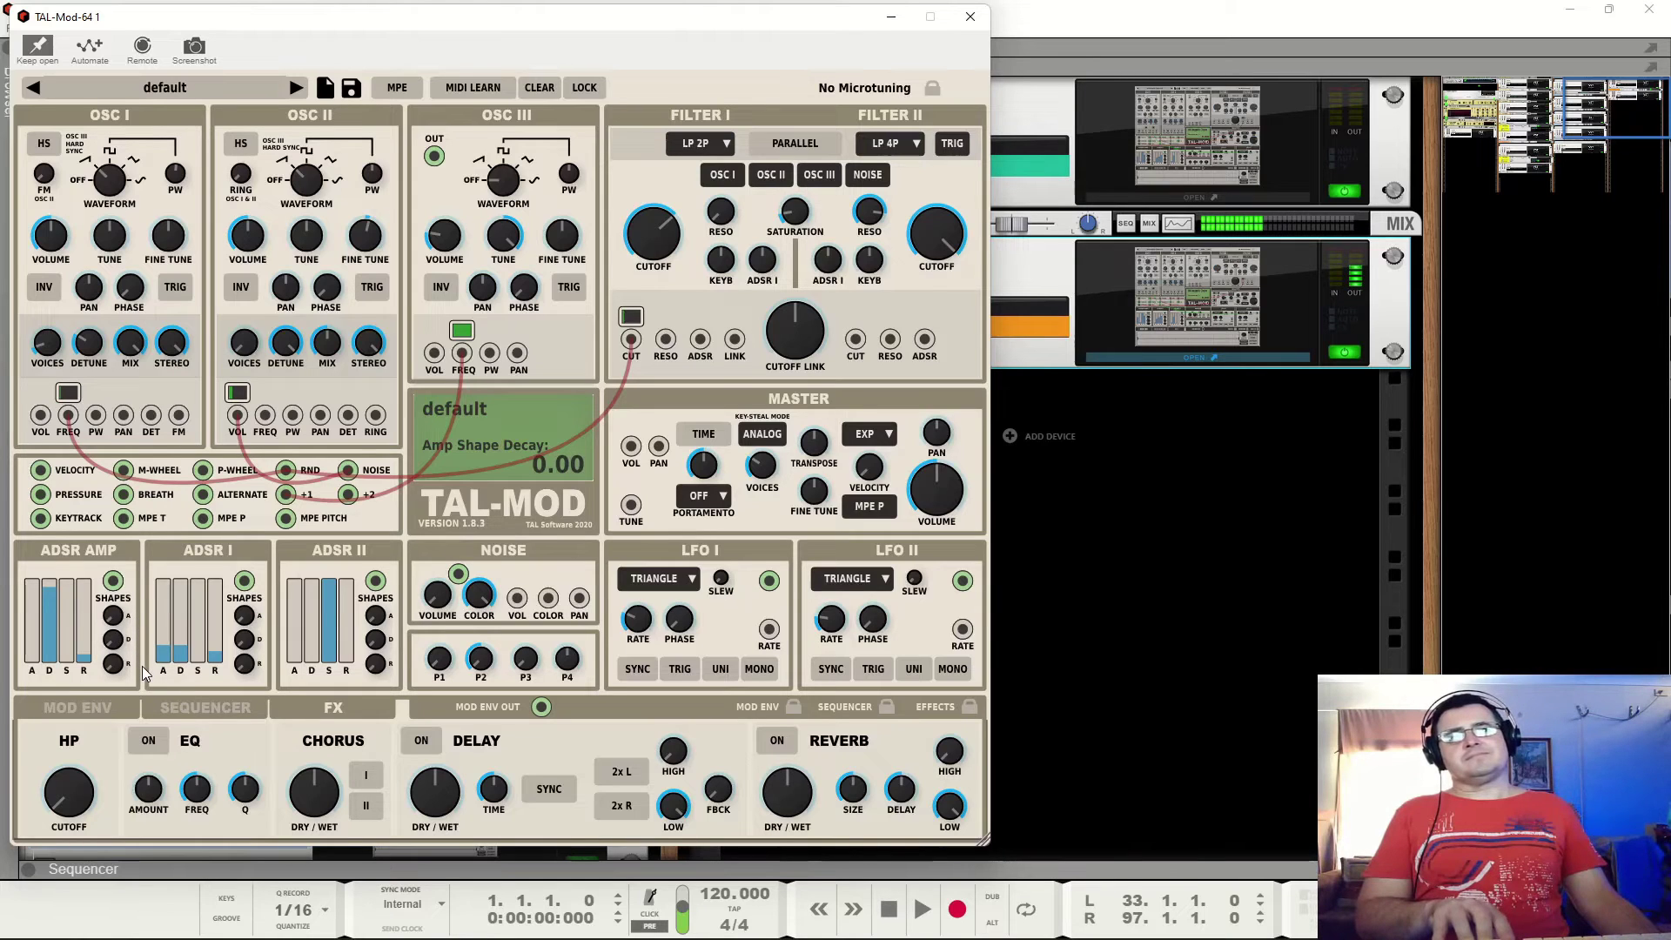
Shorten the amp envelope's decay and compare decay shapes of 1.00 and 0.00.
{"action": "left_click_drag", "start_coordinate": [52, 610], "coordinate": [140, 442]}
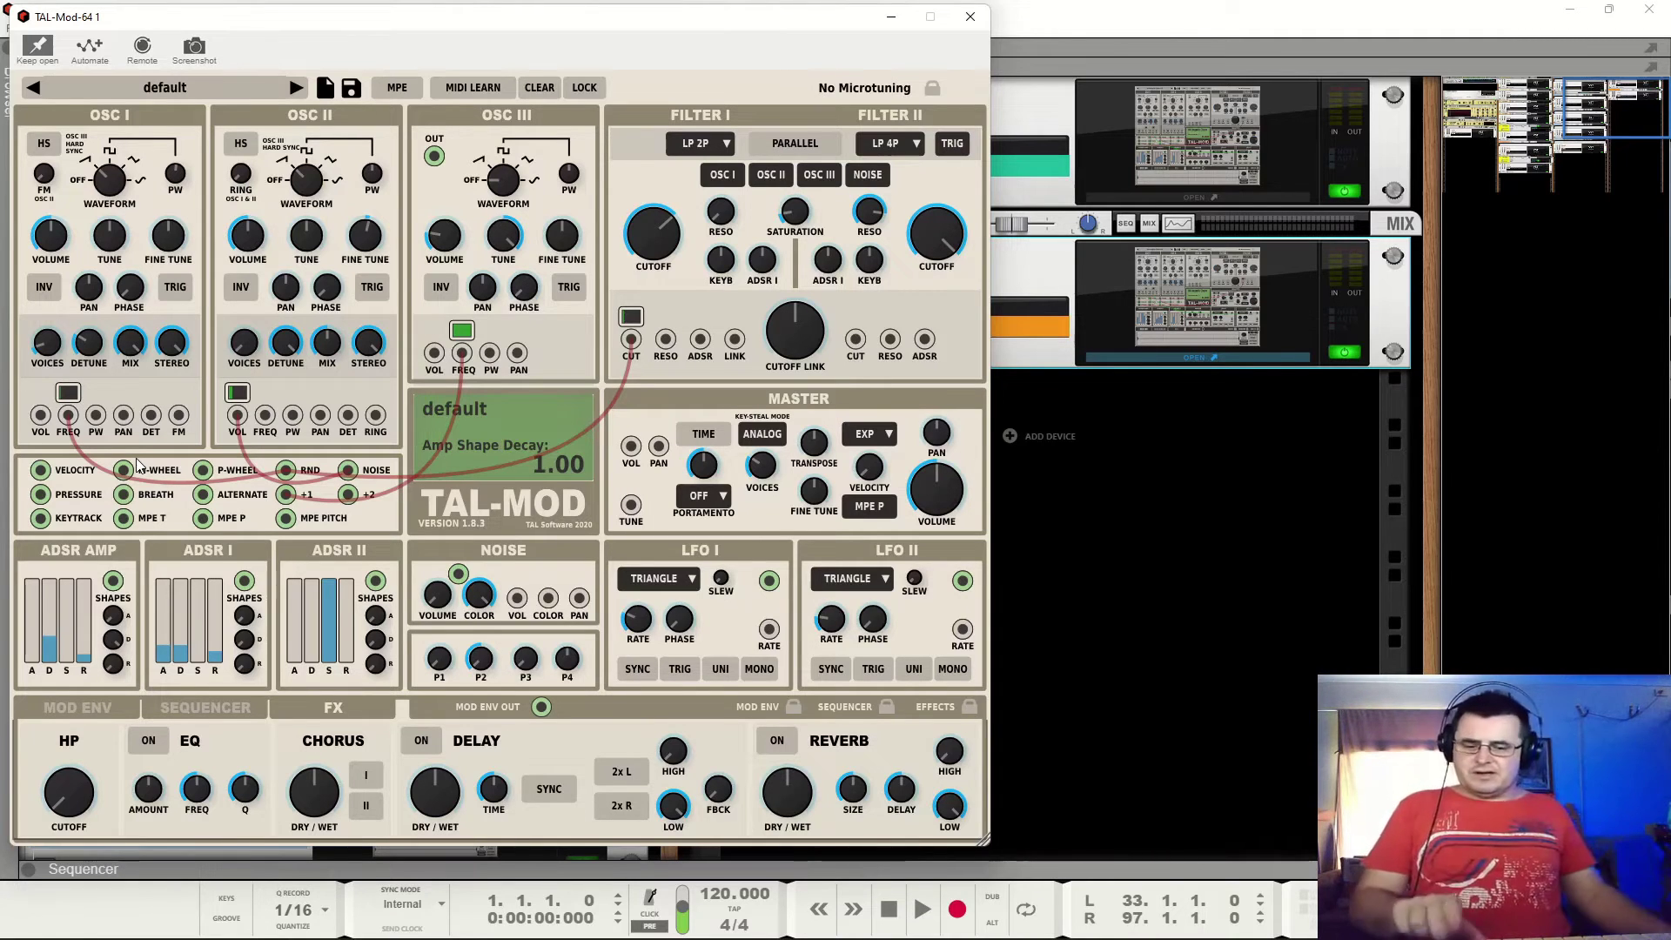
{"action": "left_click_drag", "start_coordinate": [50, 642], "coordinate": [145, 604]}
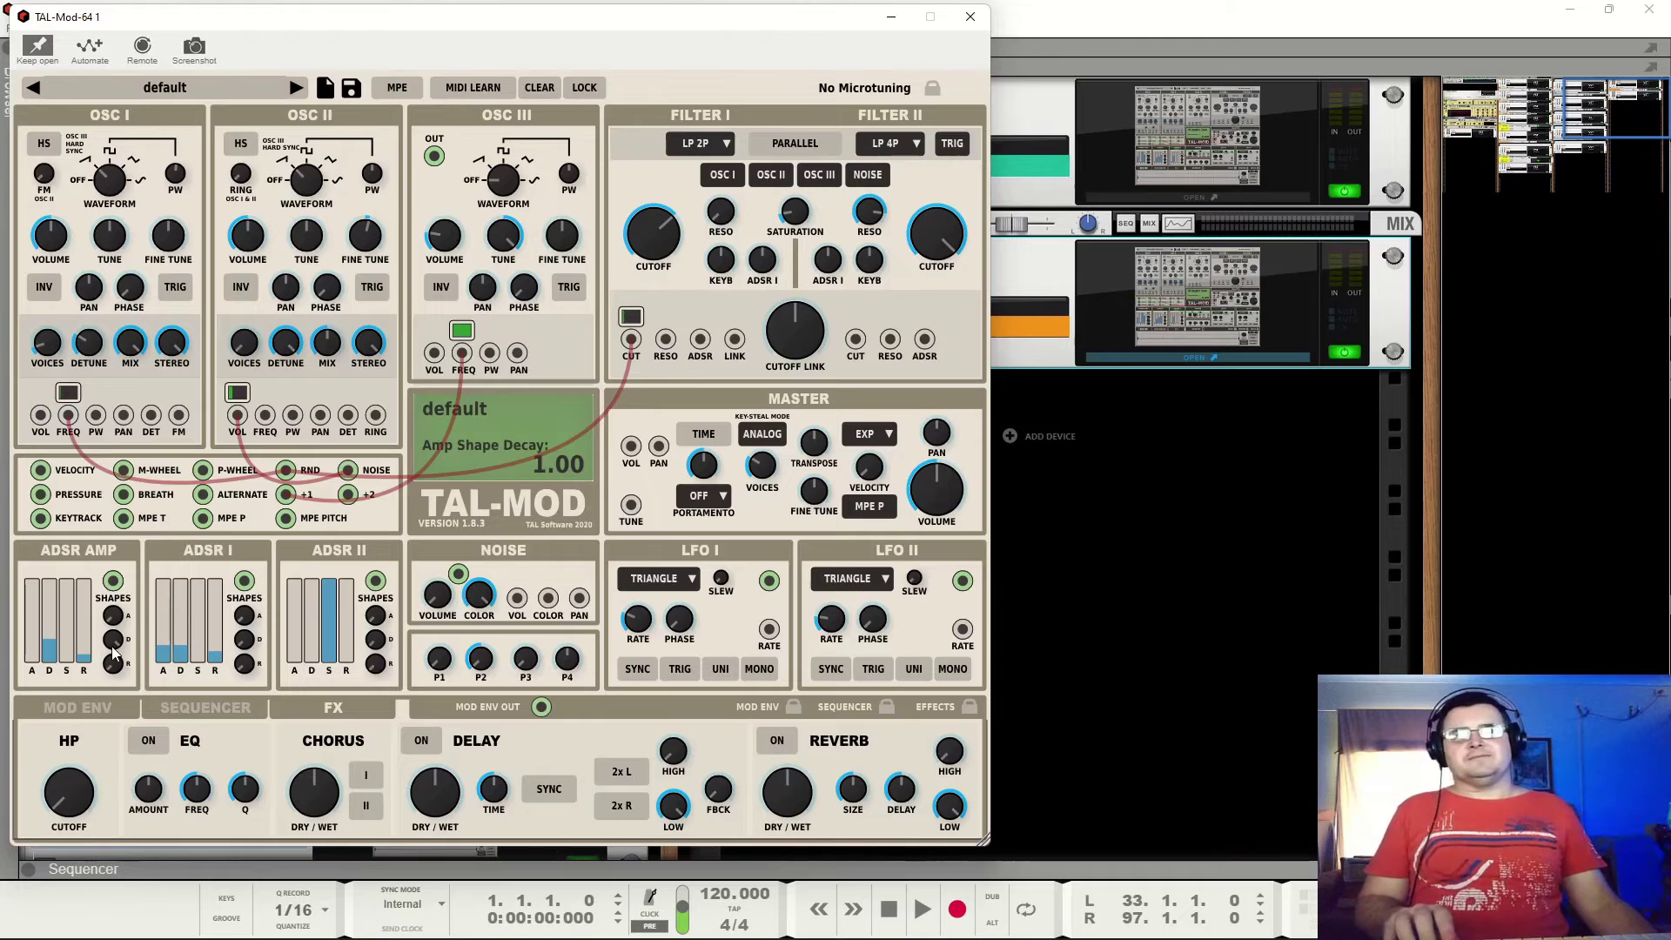
{"action": "left_click_drag", "start_coordinate": [115, 648], "coordinate": [174, 832]}
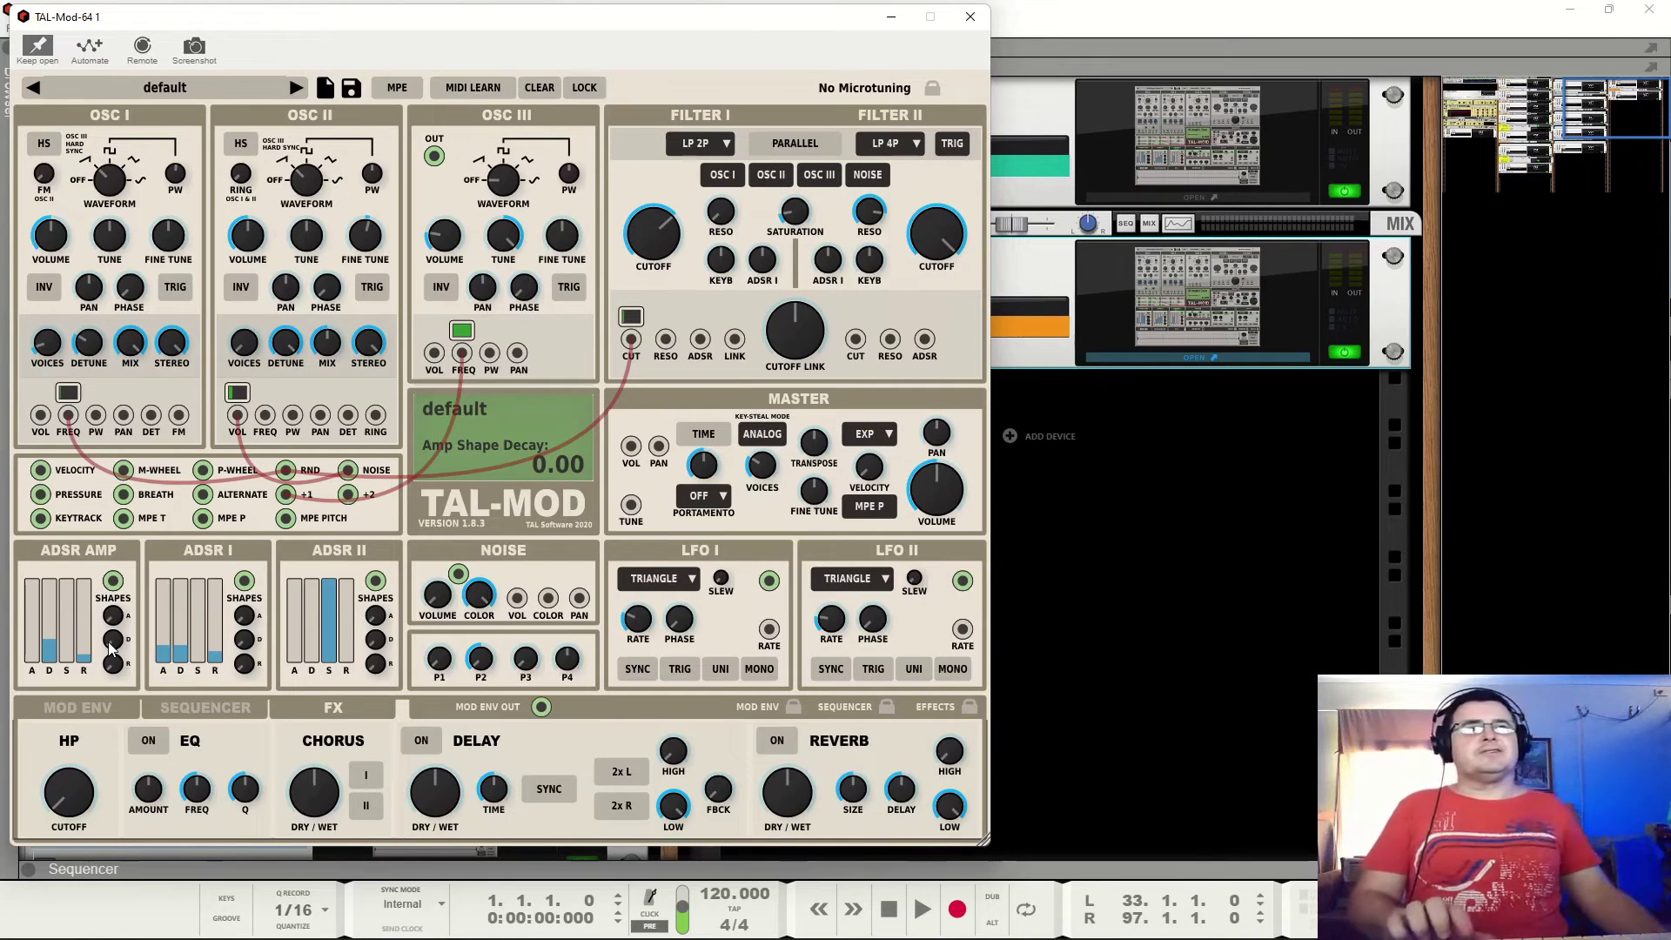
Adjust the amp envelope's attack and decay, audition an attack shape of 1.00, and set the decay shape to 0.50.
{"action": "left_click_drag", "start_coordinate": [50, 657], "coordinate": [50, 601]}
{"action": "left_click_drag", "start_coordinate": [38, 667], "coordinate": [38, 660]}
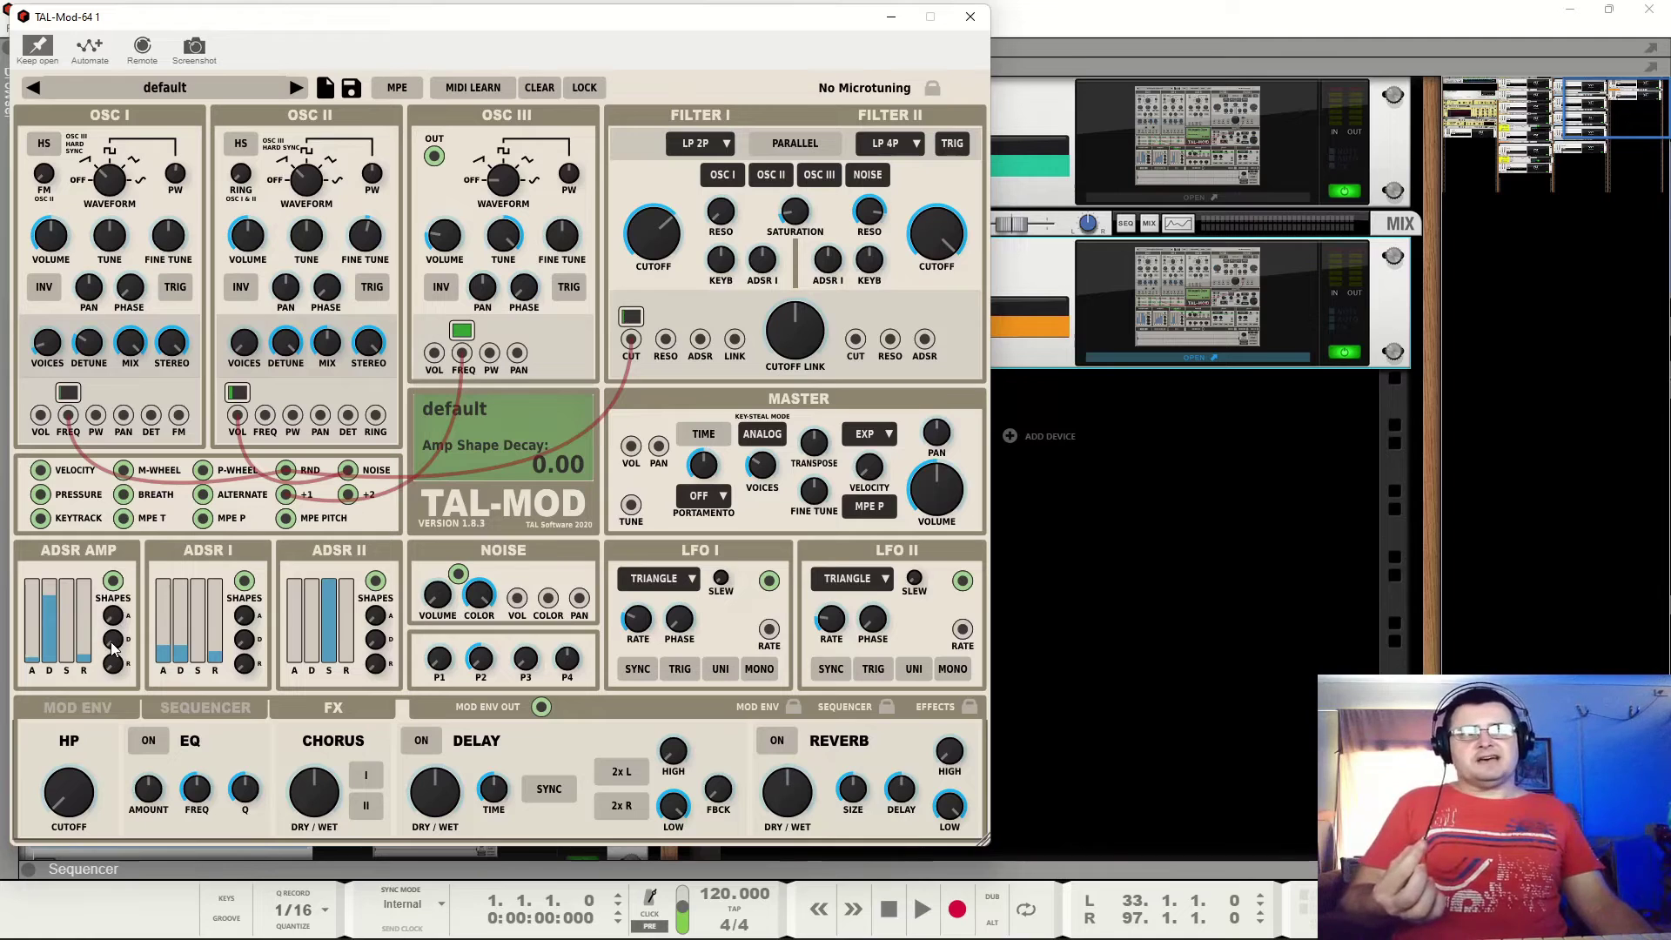
{"action": "left_click_drag", "start_coordinate": [112, 646], "coordinate": [112, 585]}
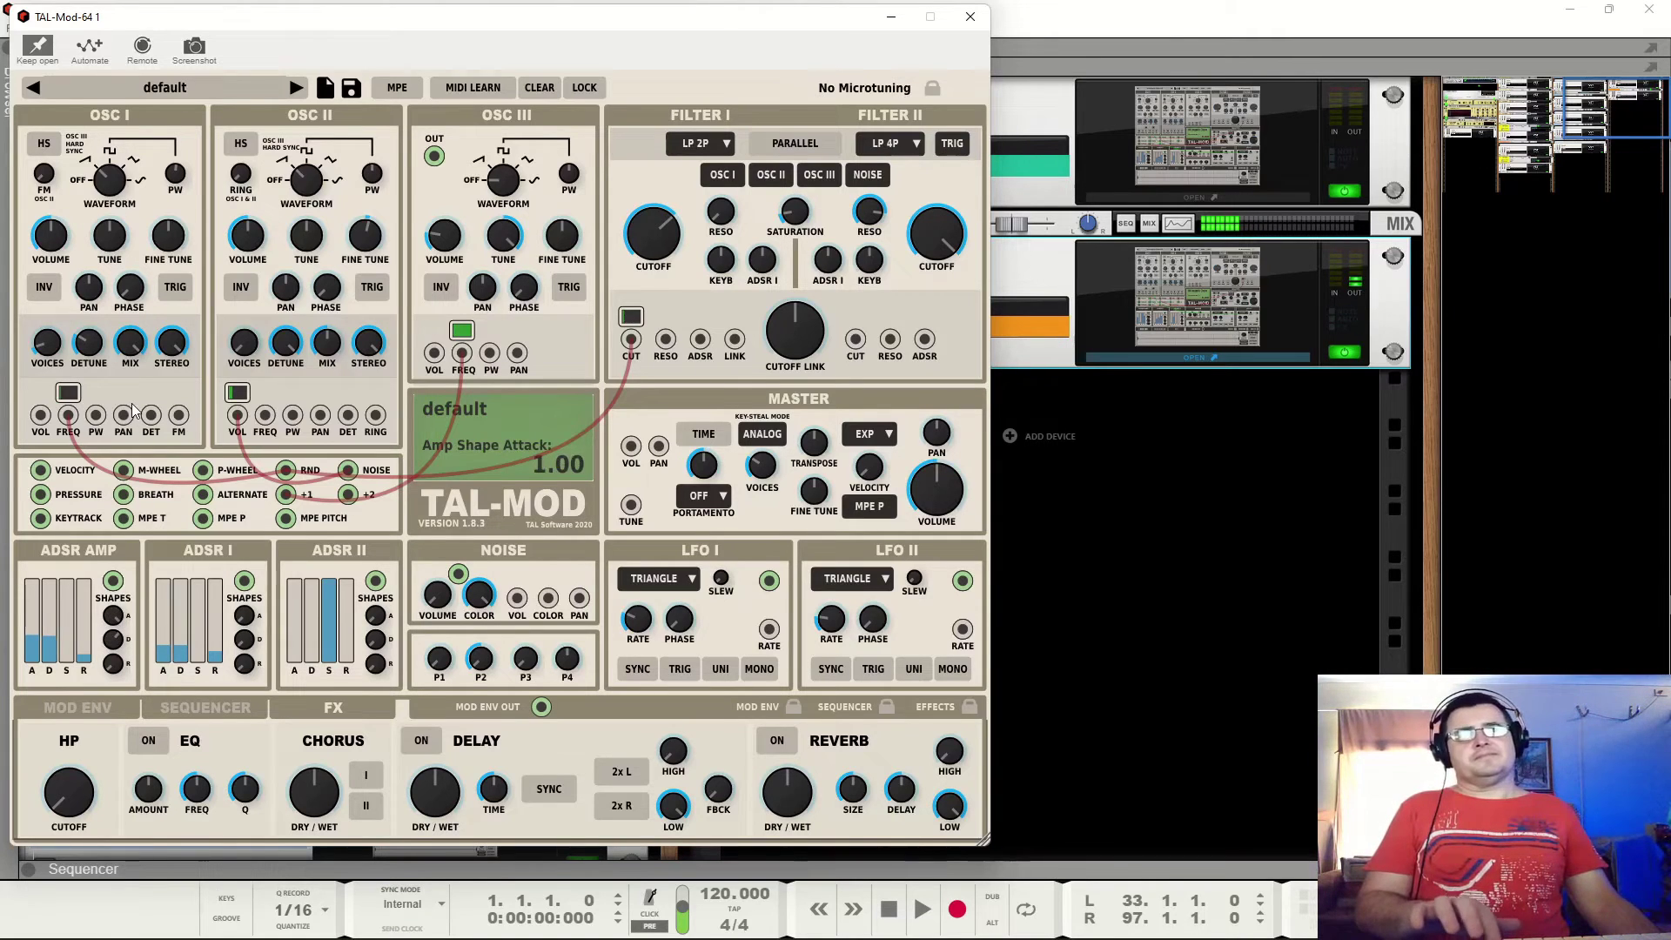
{"action": "left_click_drag", "start_coordinate": [114, 663], "coordinate": [145, 770]}
{"action": "left_click_drag", "start_coordinate": [113, 617], "coordinate": [129, 555]}
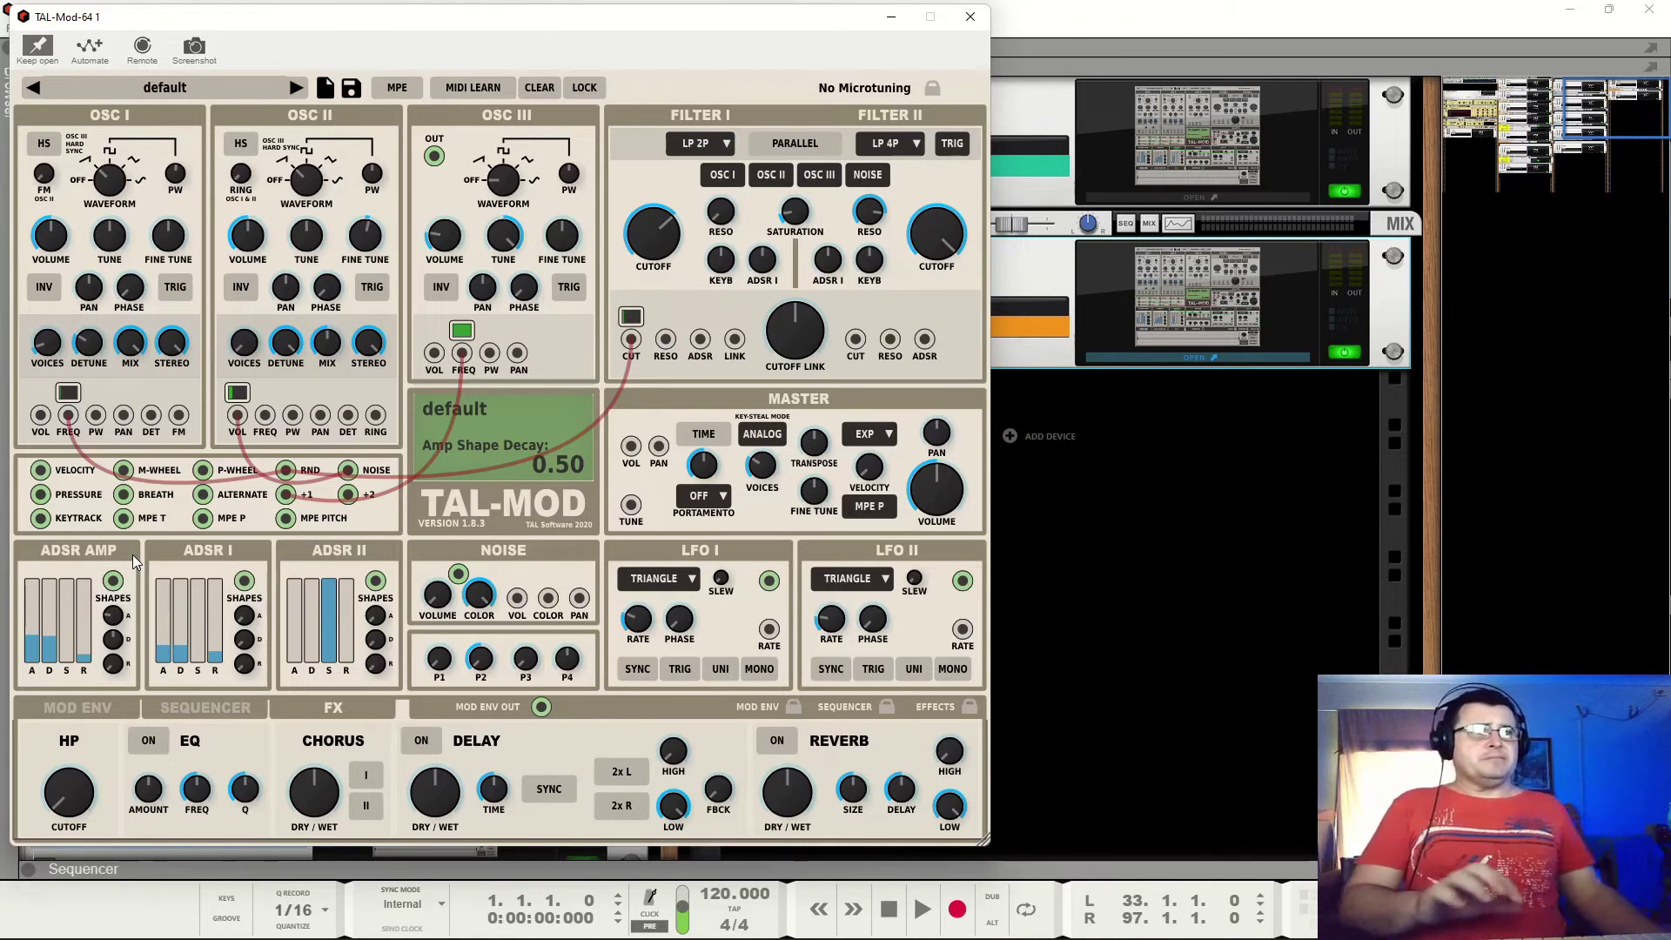
Raise Filter I's ADSR I amount and lower its cutoff to 343.07 Hz, keeping the LP 2P type.
{"action": "left_click_drag", "start_coordinate": [776, 239], "coordinate": [775, 252]}
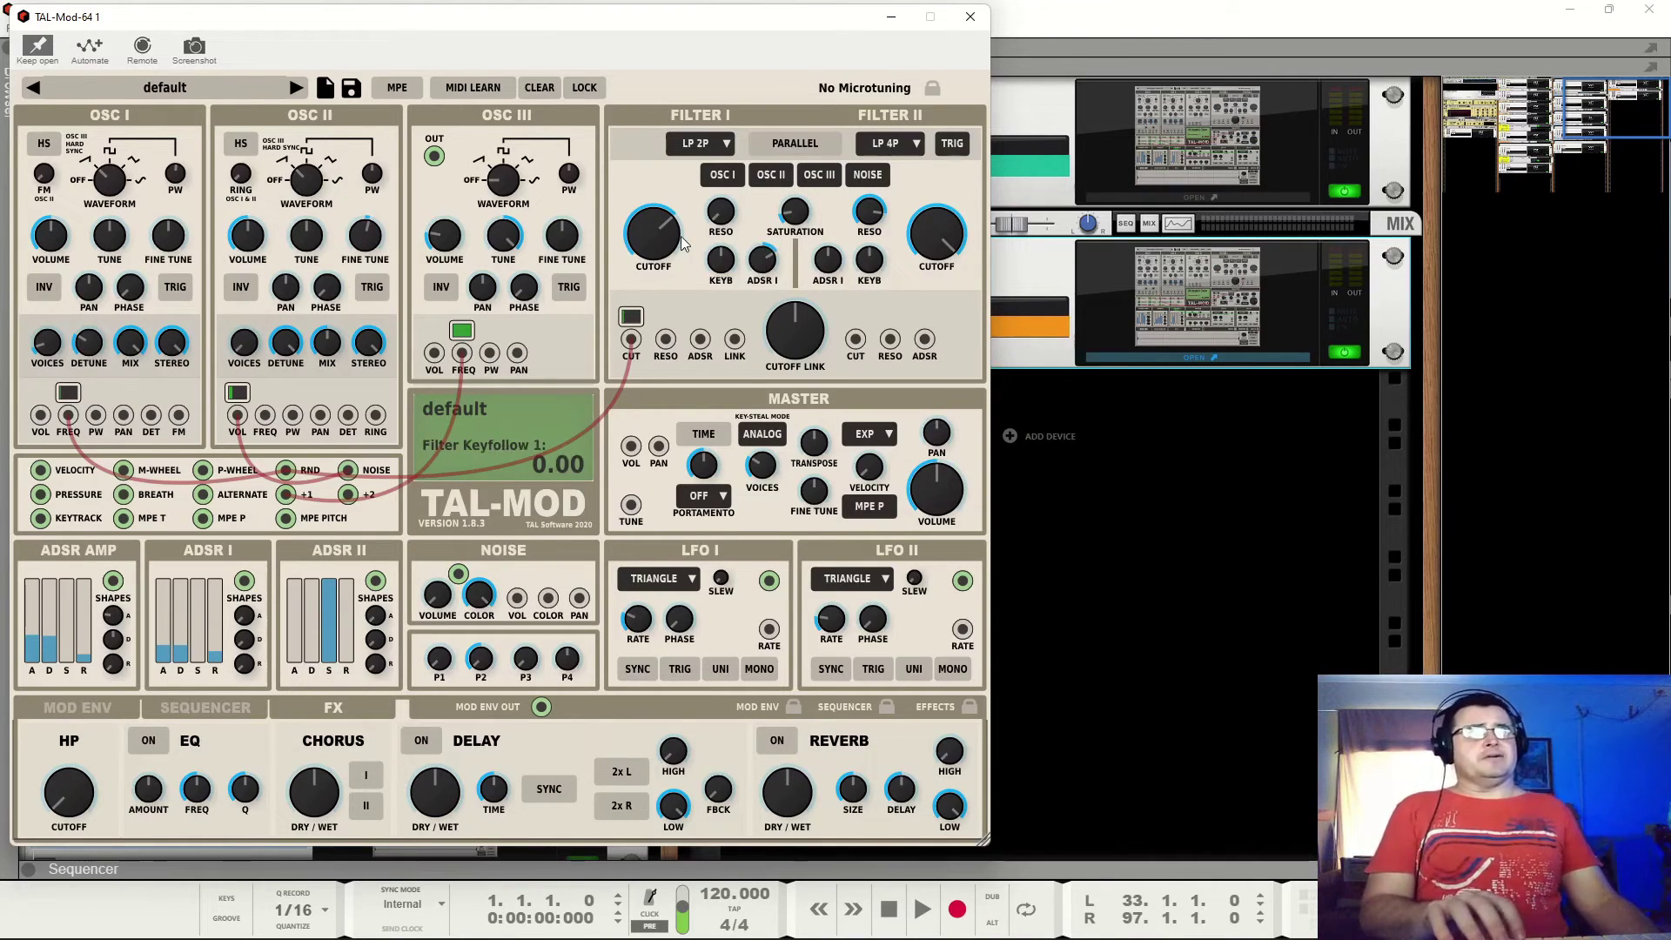
{"action": "left_click_drag", "start_coordinate": [653, 233], "coordinate": [653, 283]}
{"action": "left_click", "coordinate": [722, 146]}
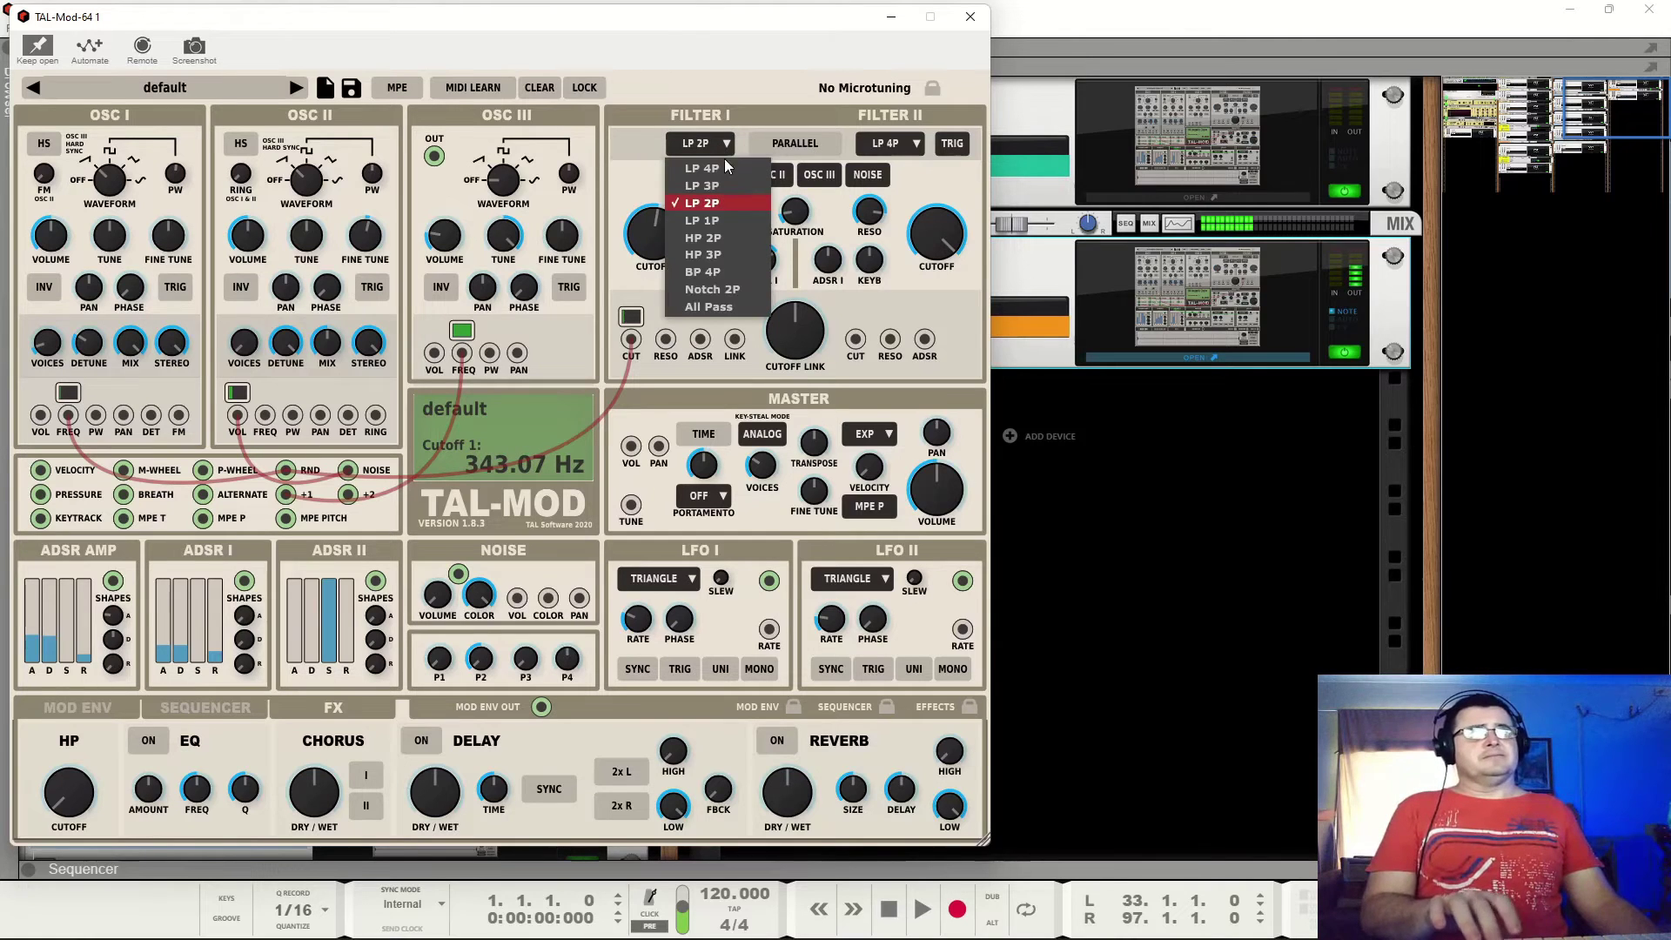
{"action": "left_click", "coordinate": [181, 563]}
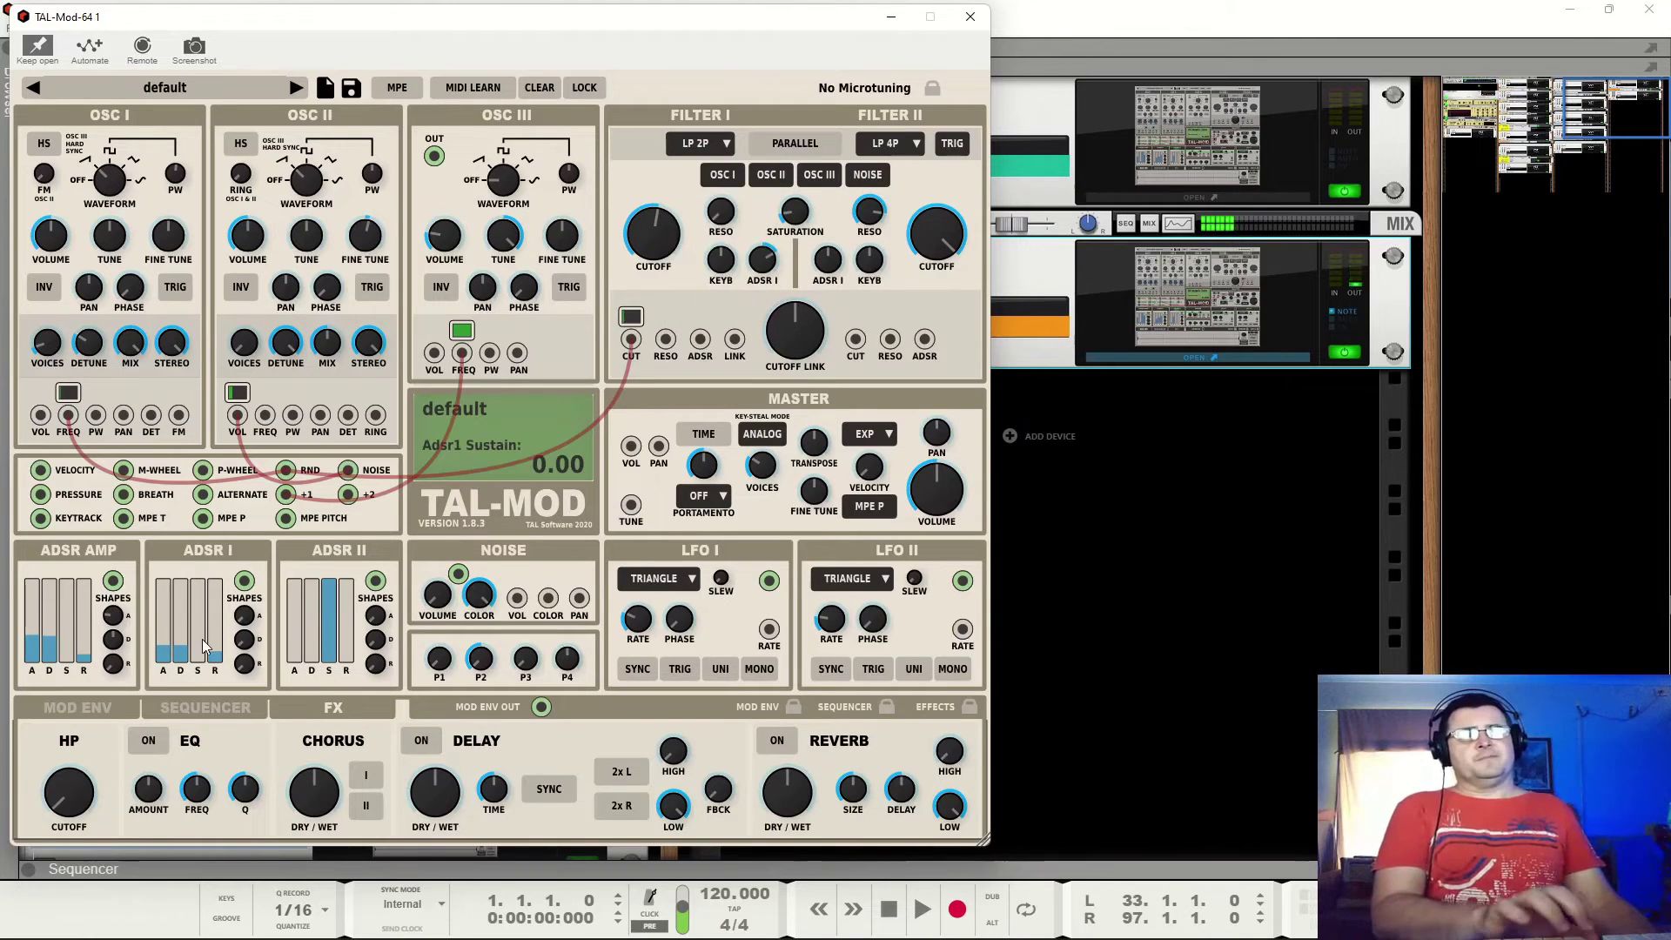
Audition ADSR I's attack and decay shapes on the filter, raising the attack shape to 0.81.
{"action": "mouse_move", "coordinate": [255, 594]}
{"action": "left_mouse_down"}
{"action": "mouse_move", "coordinate": [259, 530]}
{"action": "mouse_move", "coordinate": [242, 600]}
{"action": "mouse_move", "coordinate": [249, 583]}
{"action": "left_mouse_up"}
{"action": "left_click_drag", "start_coordinate": [245, 640], "coordinate": [253, 498]}
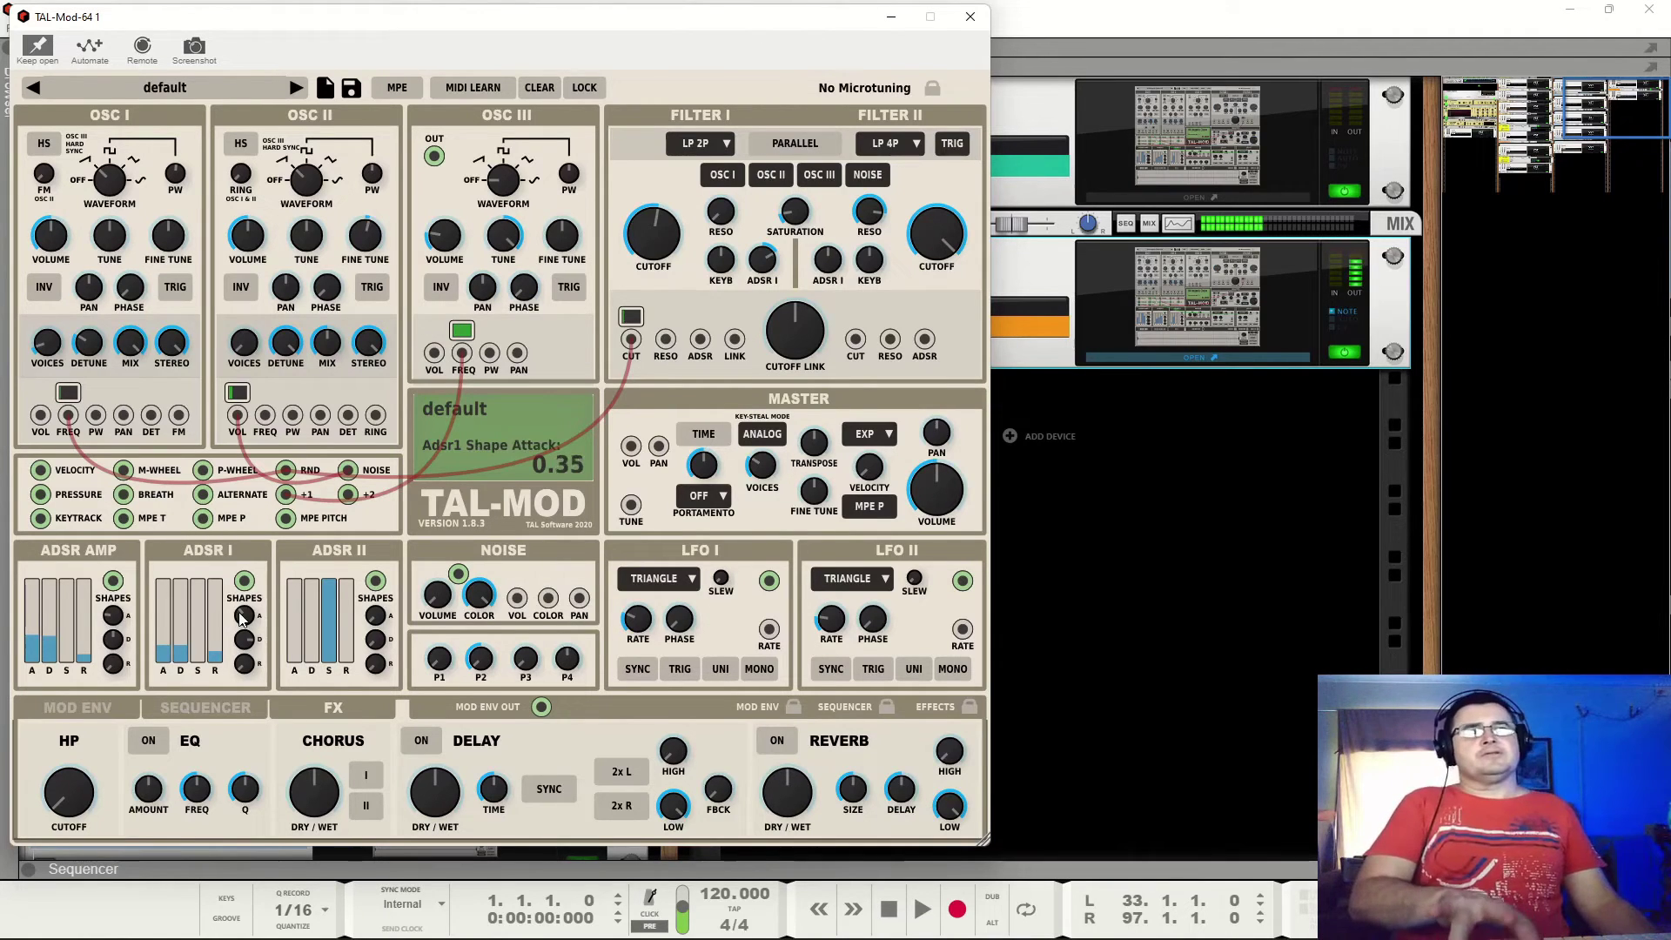
{"action": "left_click_drag", "start_coordinate": [245, 616], "coordinate": [253, 466]}
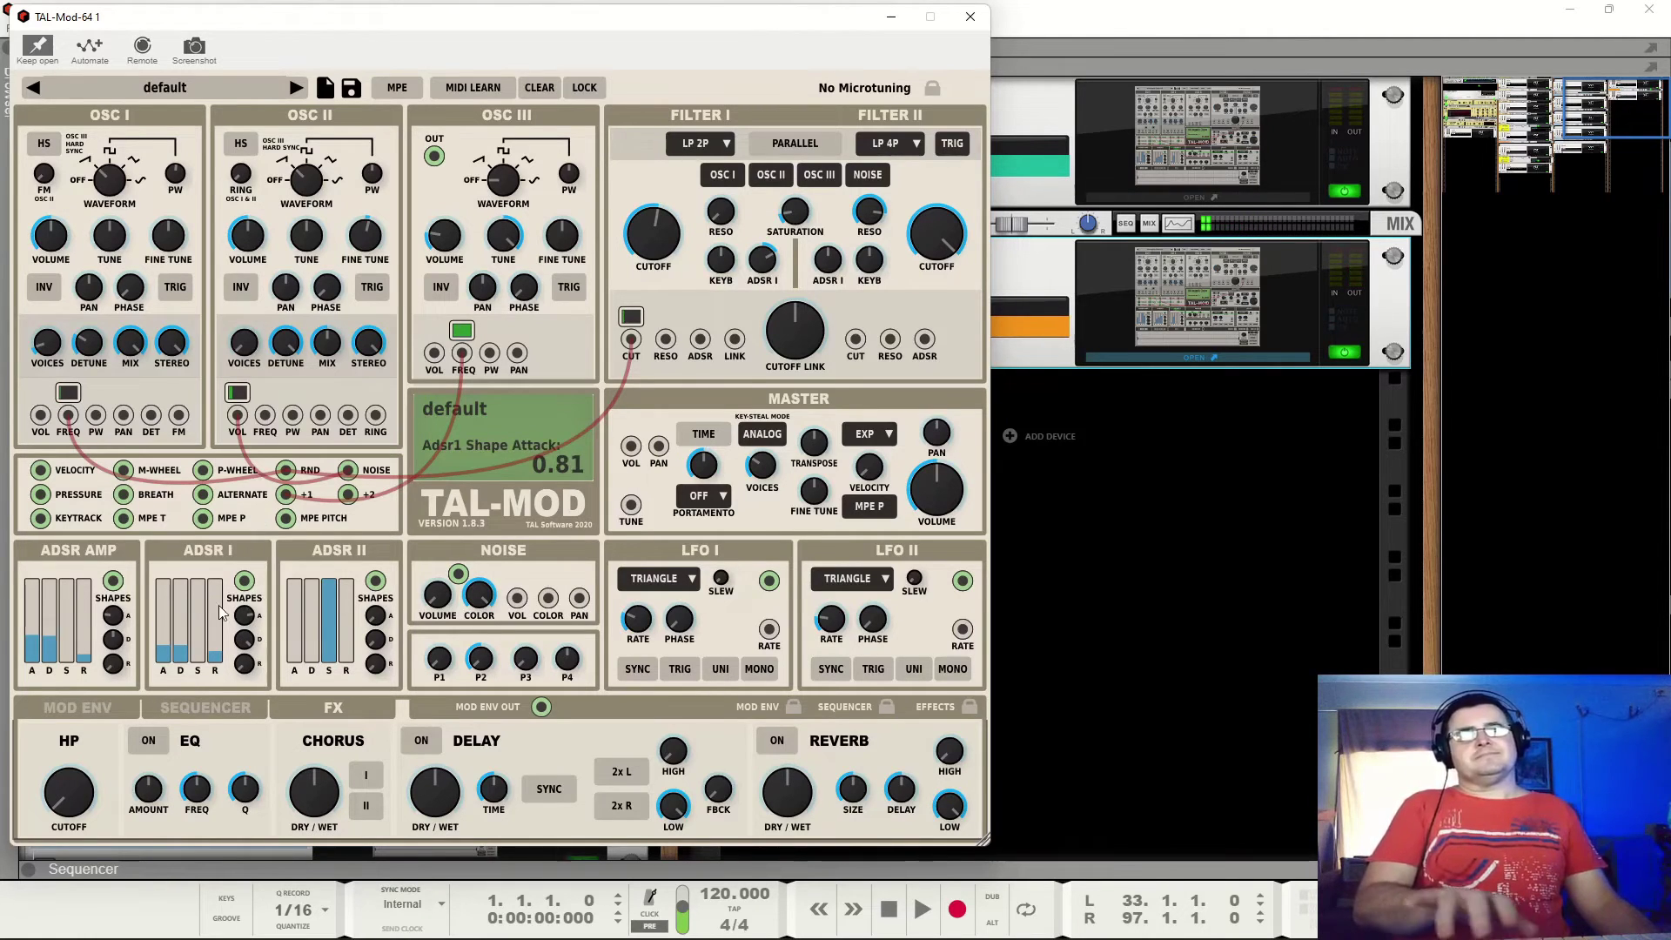
{"action": "left_click", "coordinate": [235, 667]}
{"action": "left_click", "coordinate": [115, 635]}
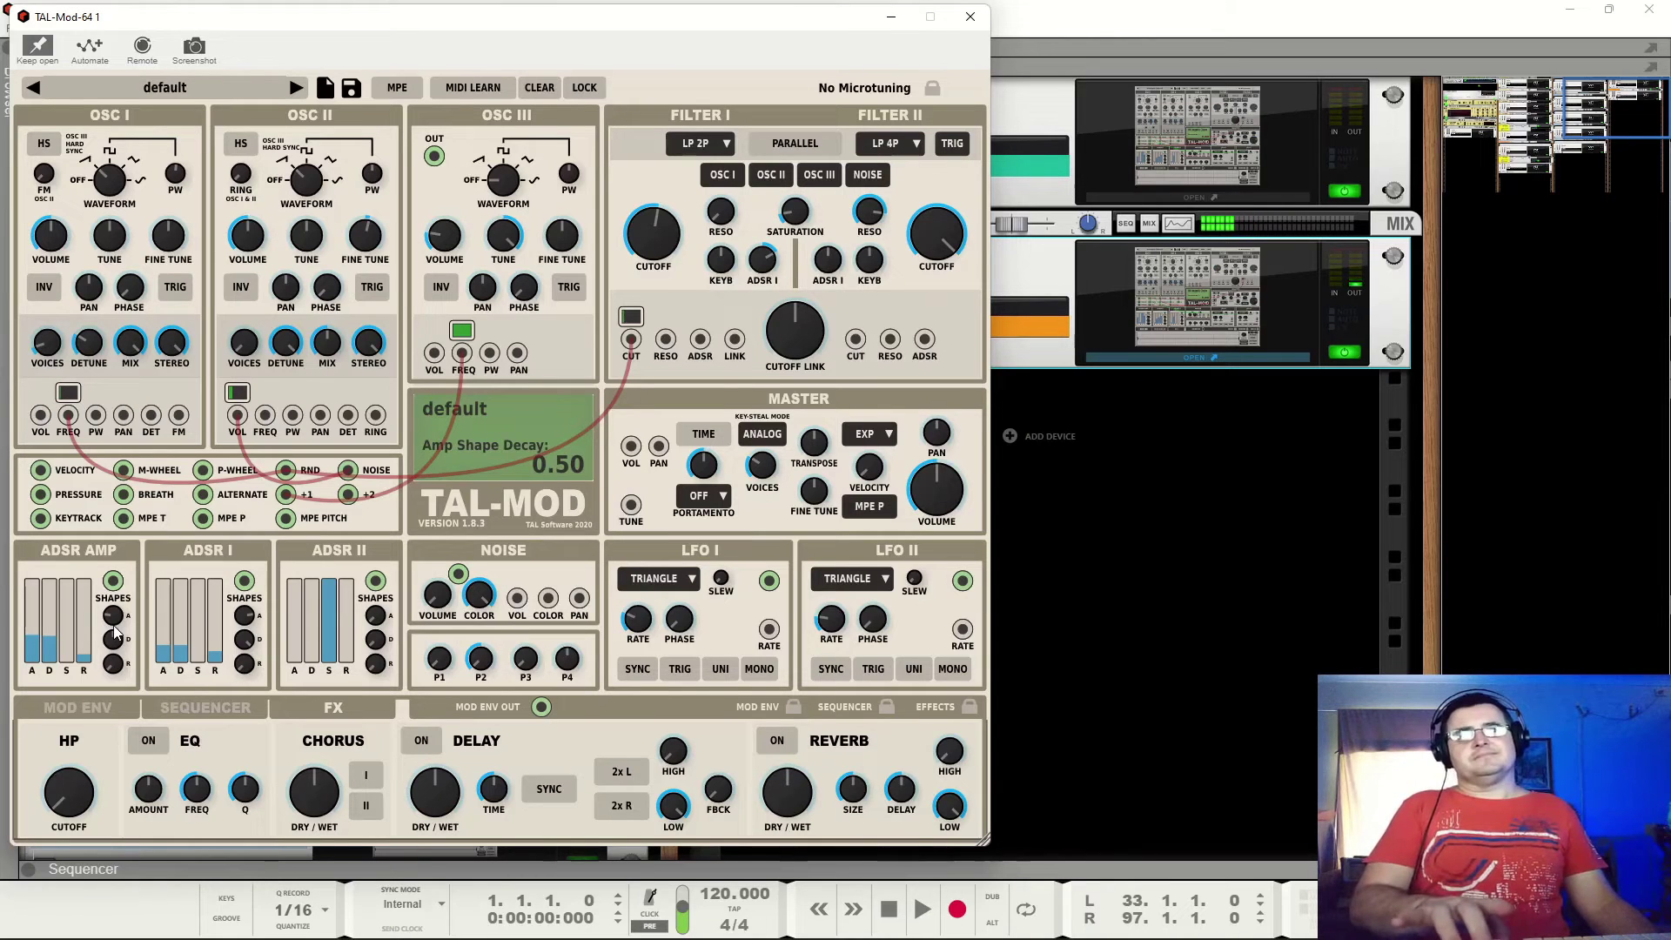
Lengthen the amp envelope's decay, leaving the ADSR I sustain and the Filter I envelope amount as they are.
{"action": "left_click", "coordinate": [184, 640]}
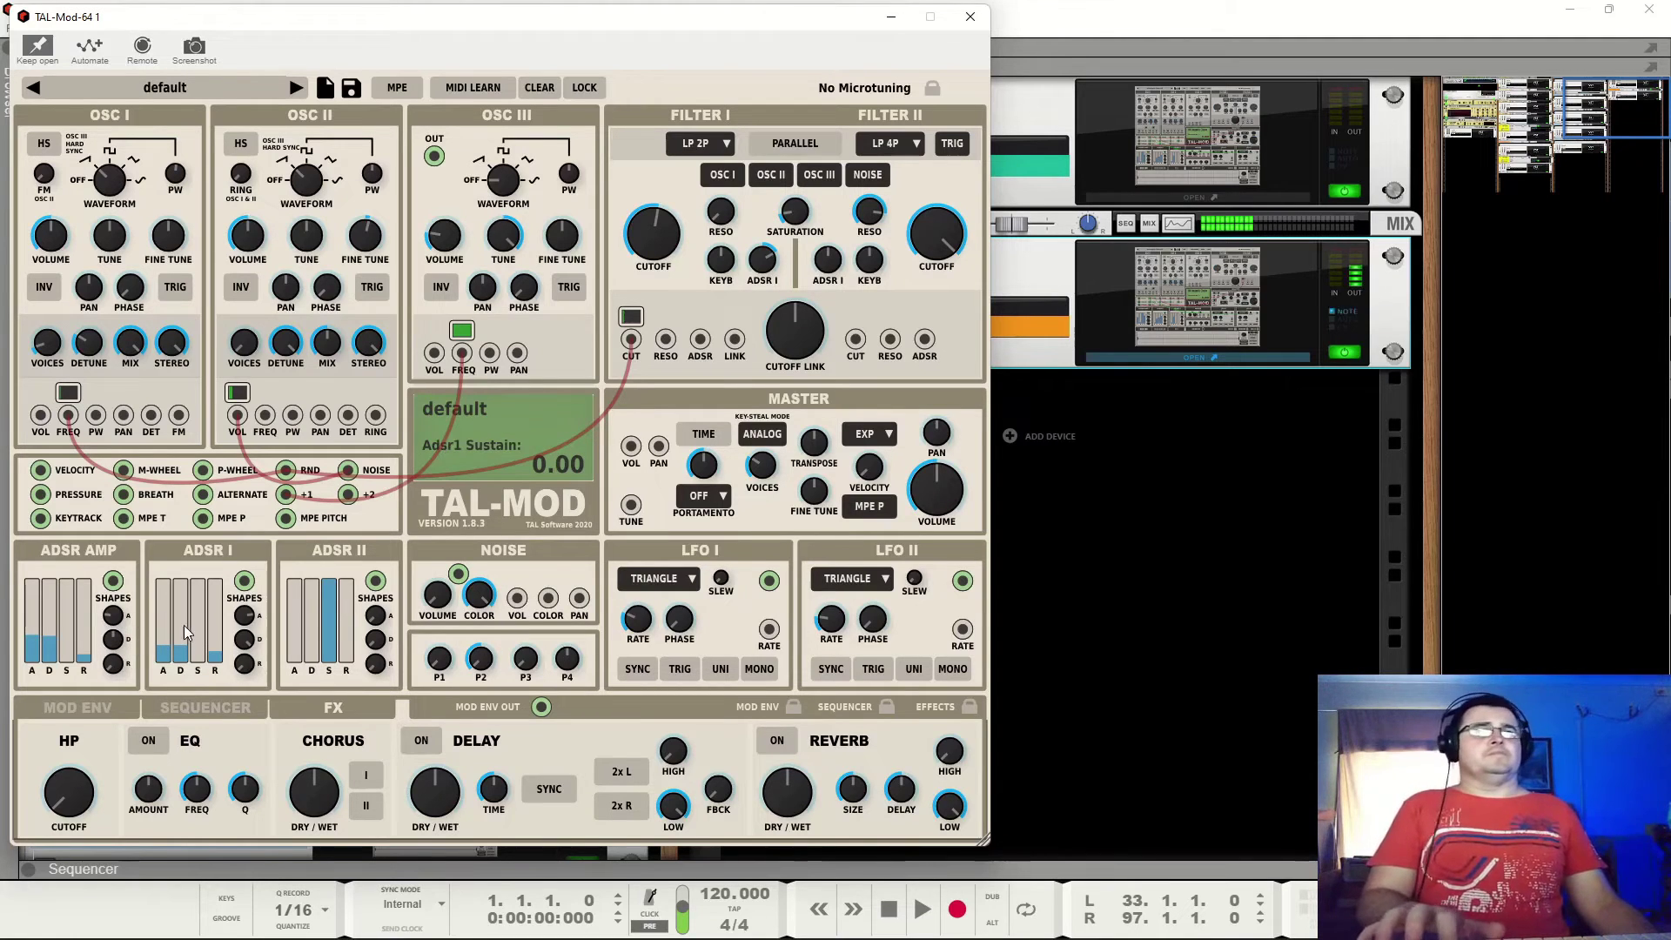
{"action": "left_click", "coordinate": [721, 258]}
{"action": "left_click", "coordinate": [762, 259]}
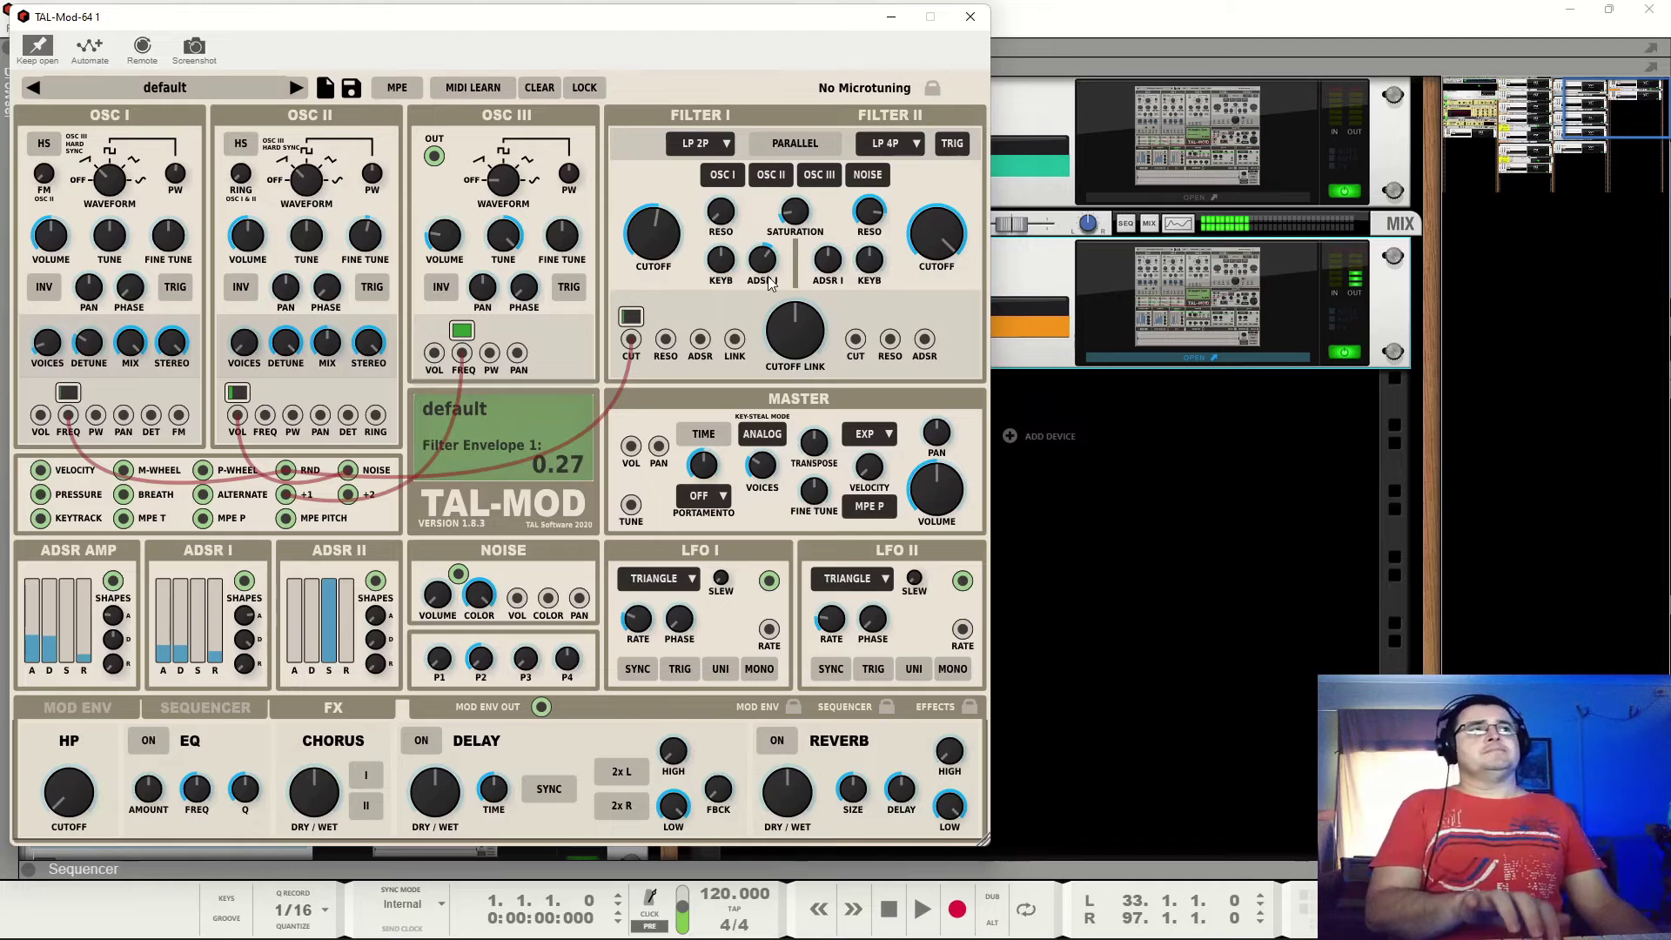
{"action": "left_click", "coordinate": [102, 672]}
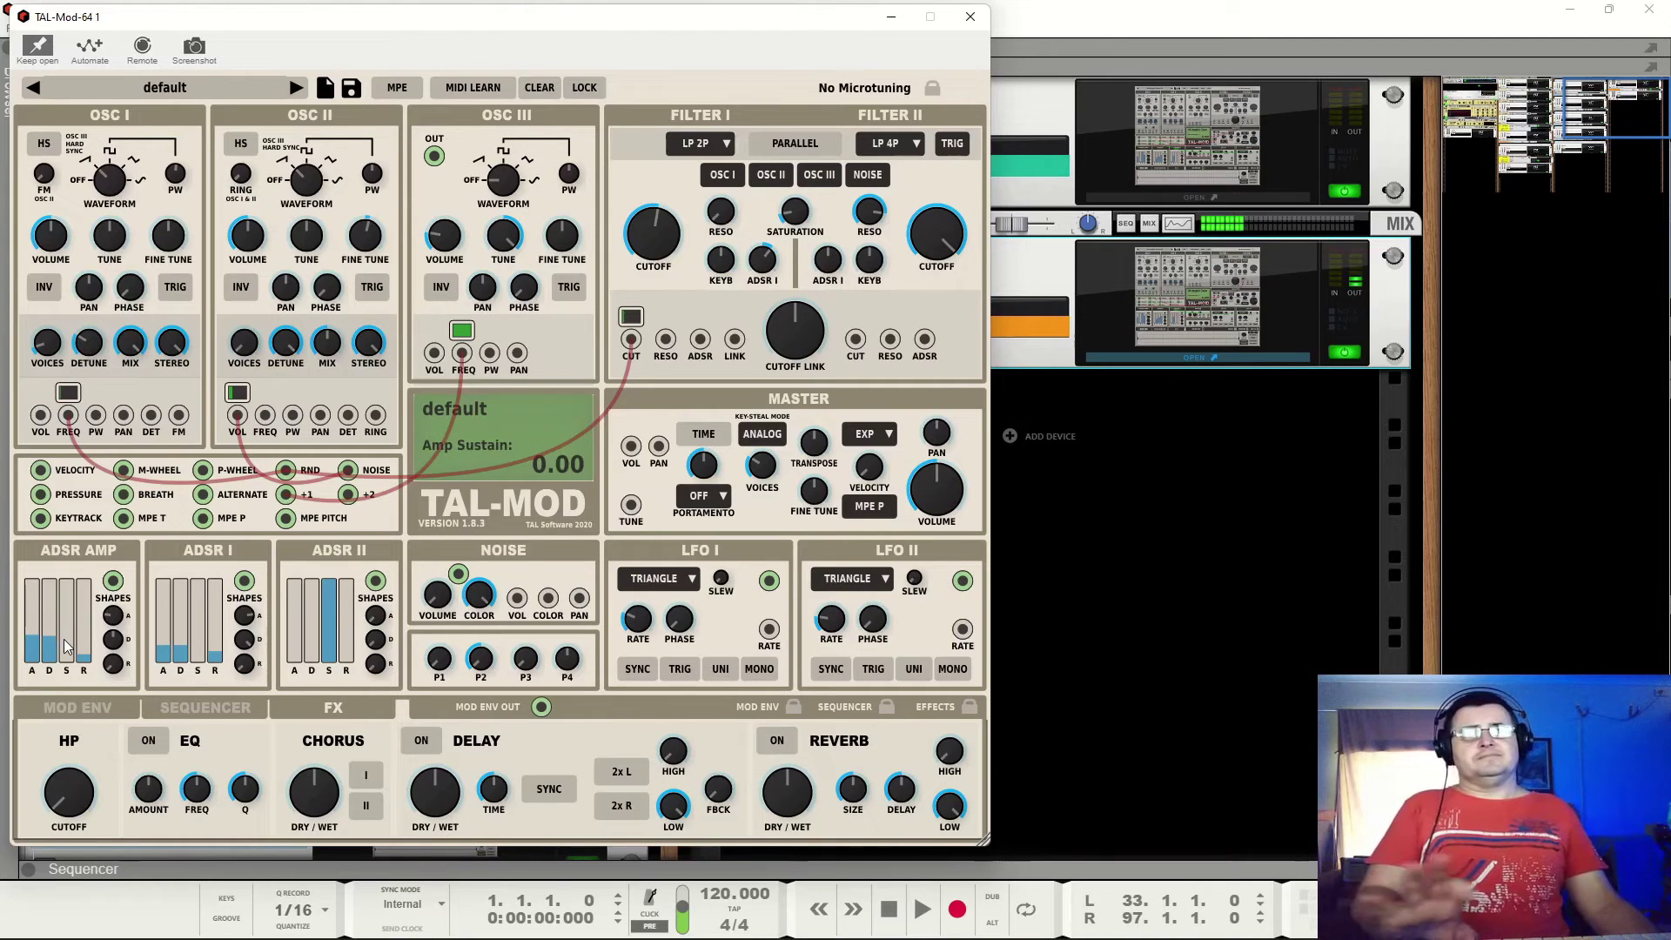
{"action": "left_click_drag", "start_coordinate": [50, 634], "coordinate": [54, 595]}
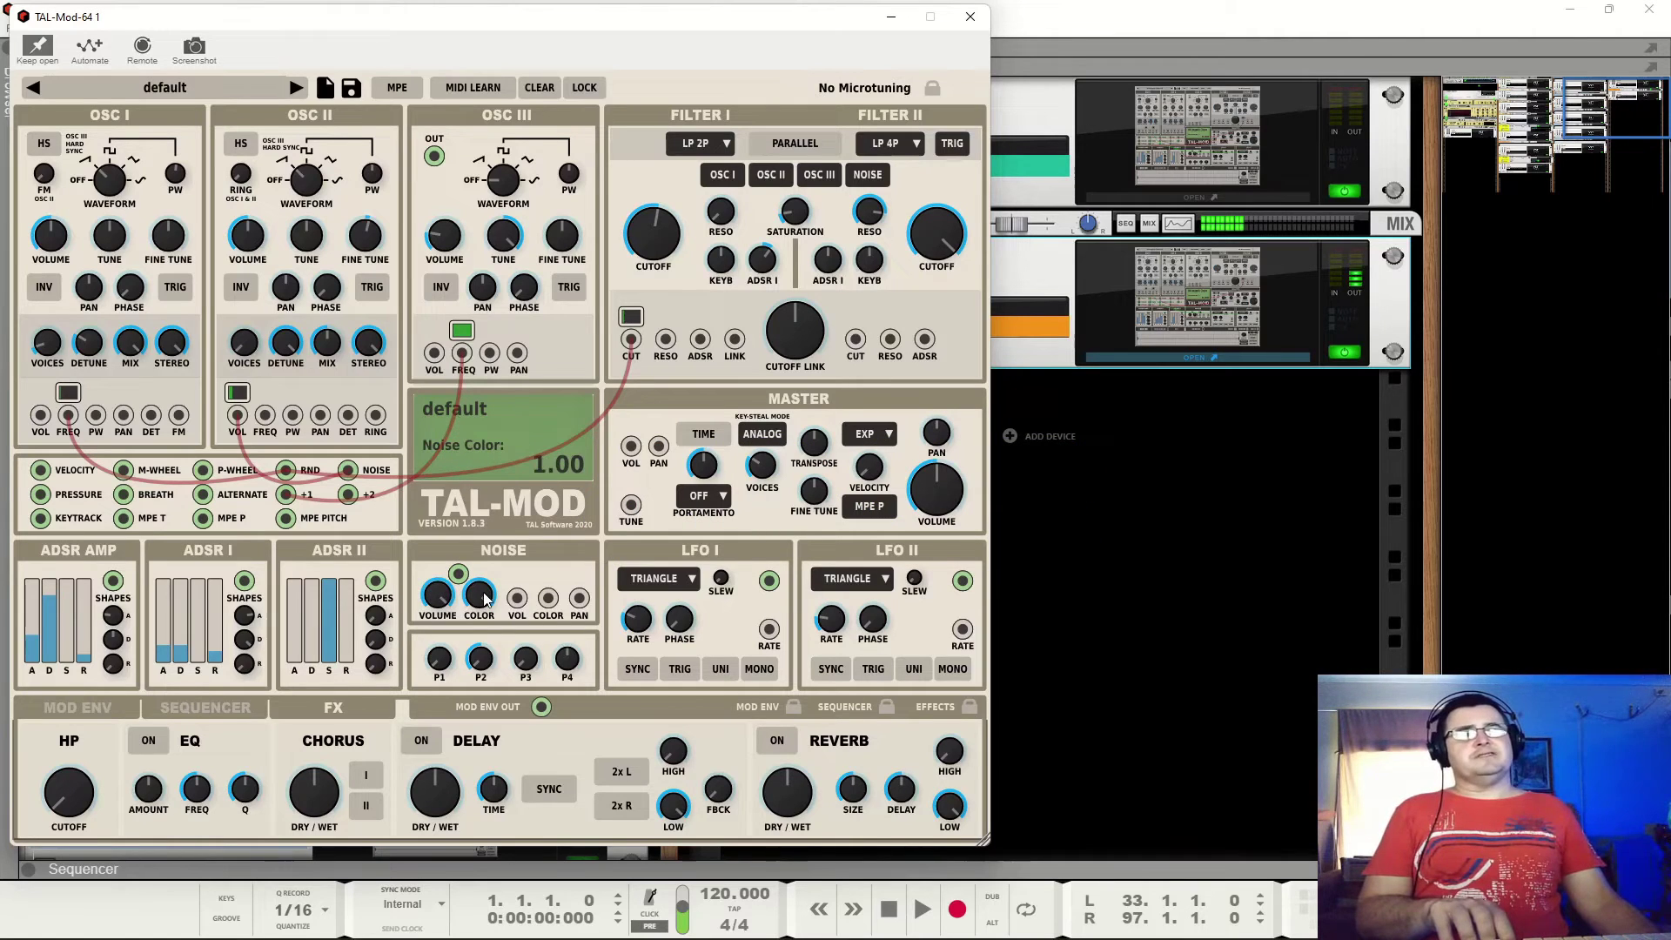
Audition the noise color, including the 1.00 setting, and lower the noise volume.
{"action": "left_click_drag", "start_coordinate": [498, 651], "coordinate": [515, 562]}
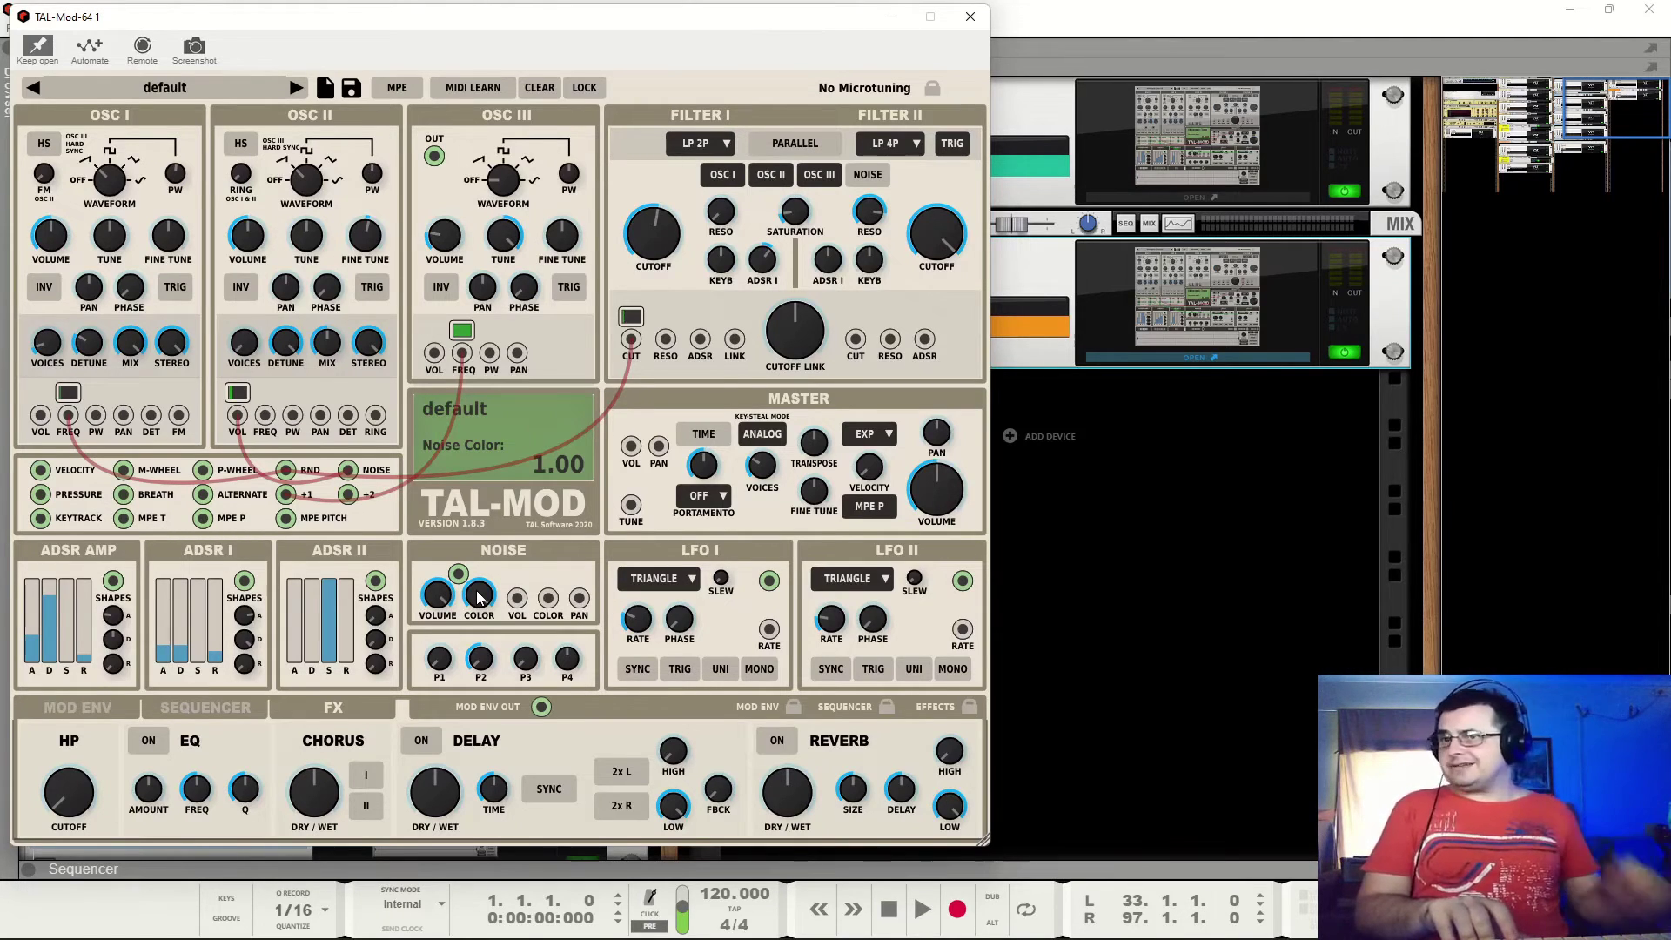
{"action": "mouse_move", "coordinate": [478, 597]}
{"action": "left_mouse_down"}
{"action": "mouse_move", "coordinate": [504, 708]}
{"action": "mouse_move", "coordinate": [494, 583]}
{"action": "left_mouse_up"}
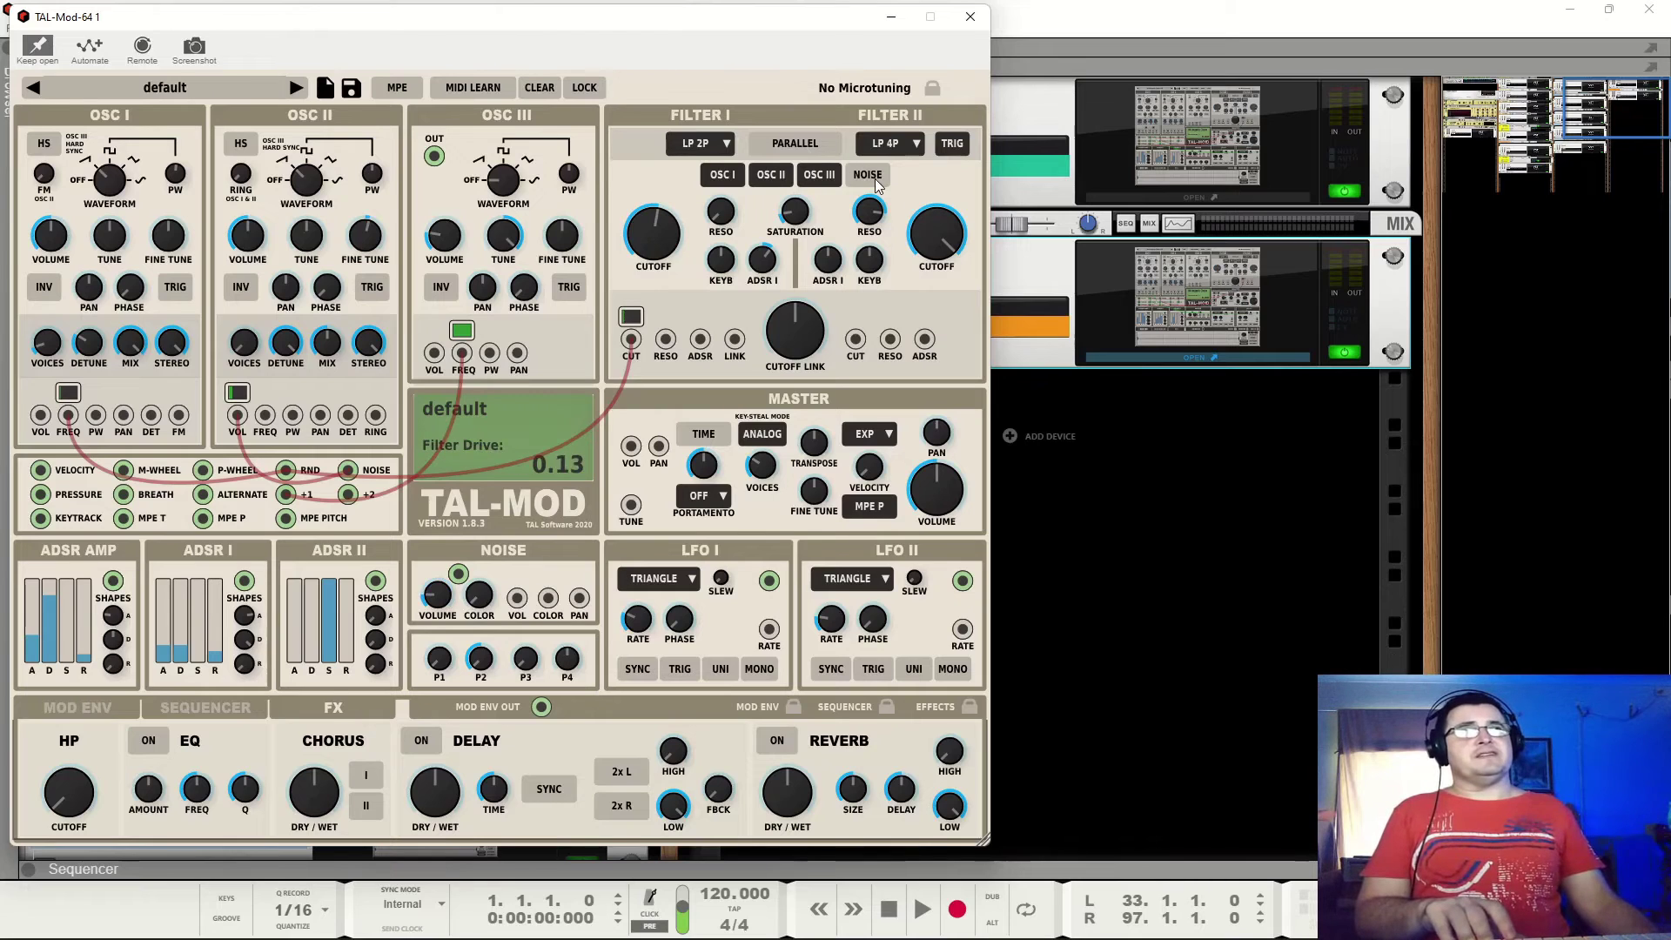
{"action": "left_click_drag", "start_coordinate": [444, 605], "coordinate": [461, 677]}
{"action": "left_click", "coordinate": [461, 677]}
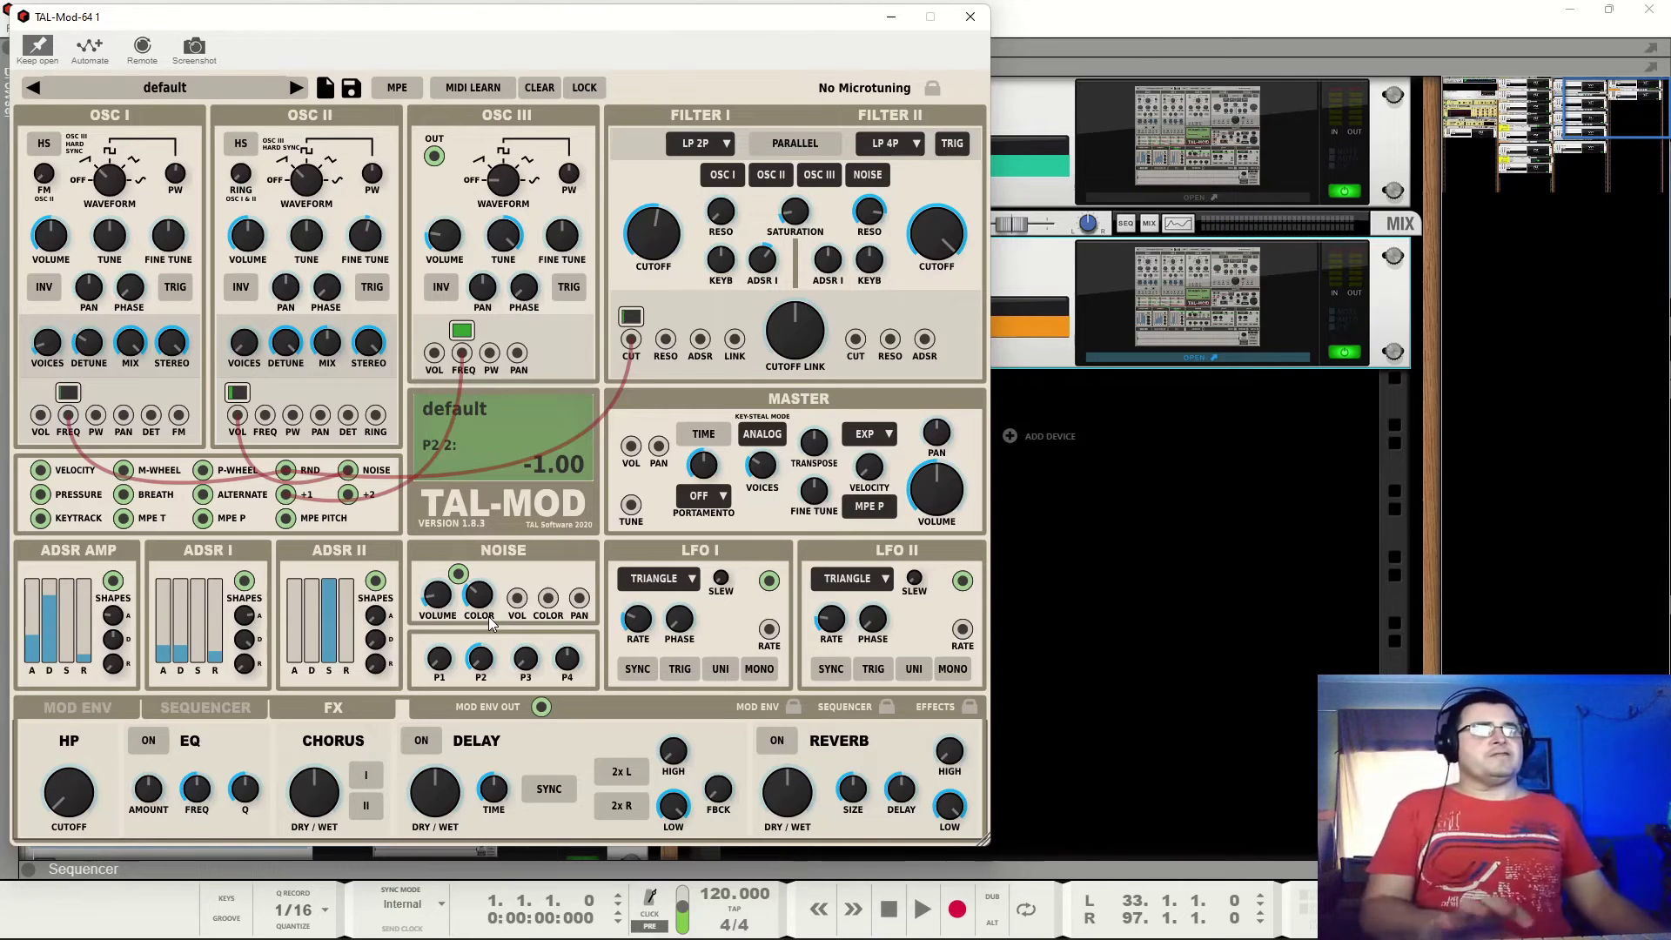
Examine the P1 to P4 knobs and the control amount sources for Osc I's Random frequency modulation, trying the P1 knob.
{"action": "left_click", "coordinate": [476, 616]}
{"action": "left_click", "coordinate": [526, 659]}
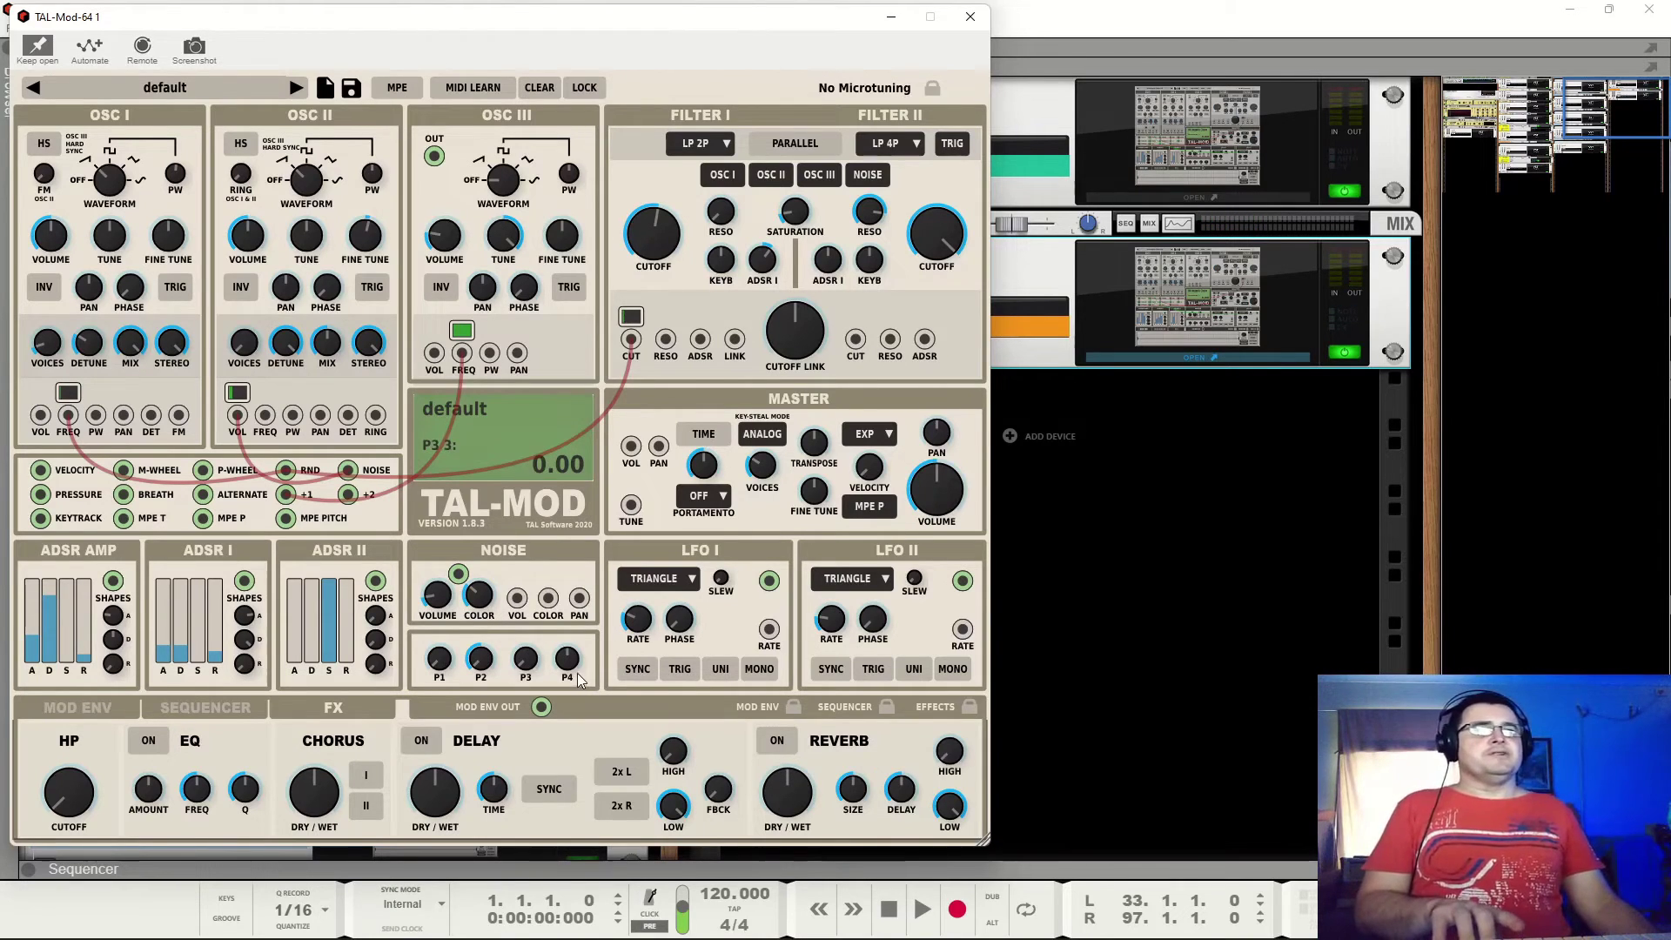
{"action": "left_click", "coordinate": [440, 665]}
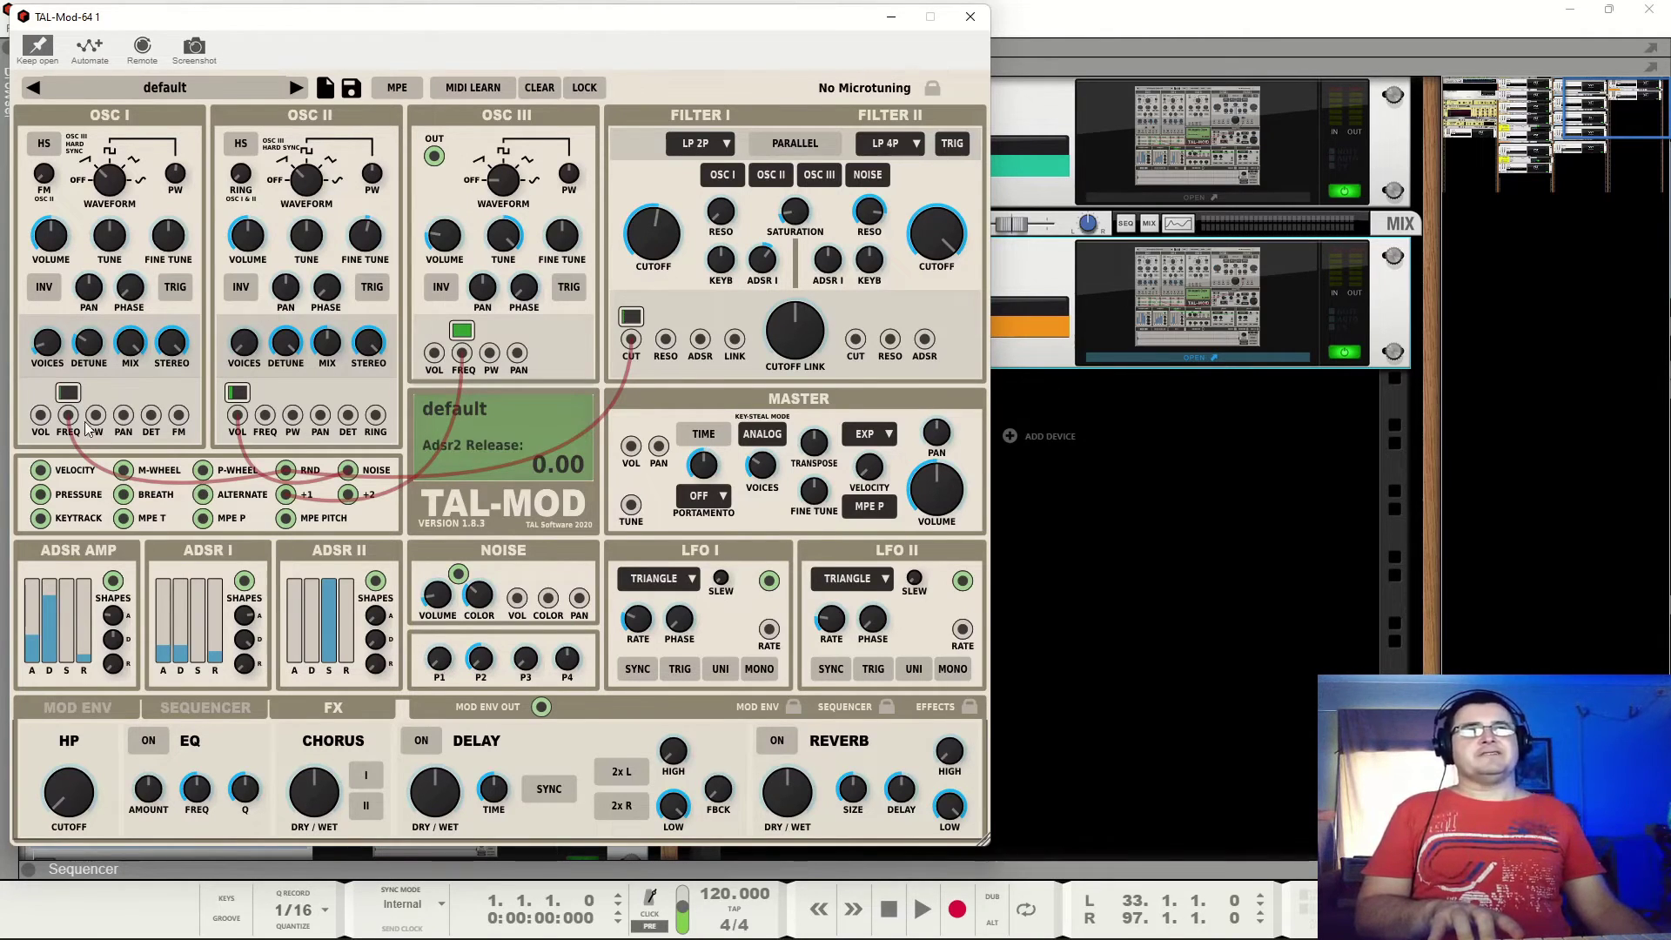
{"action": "left_click", "coordinate": [68, 394]}
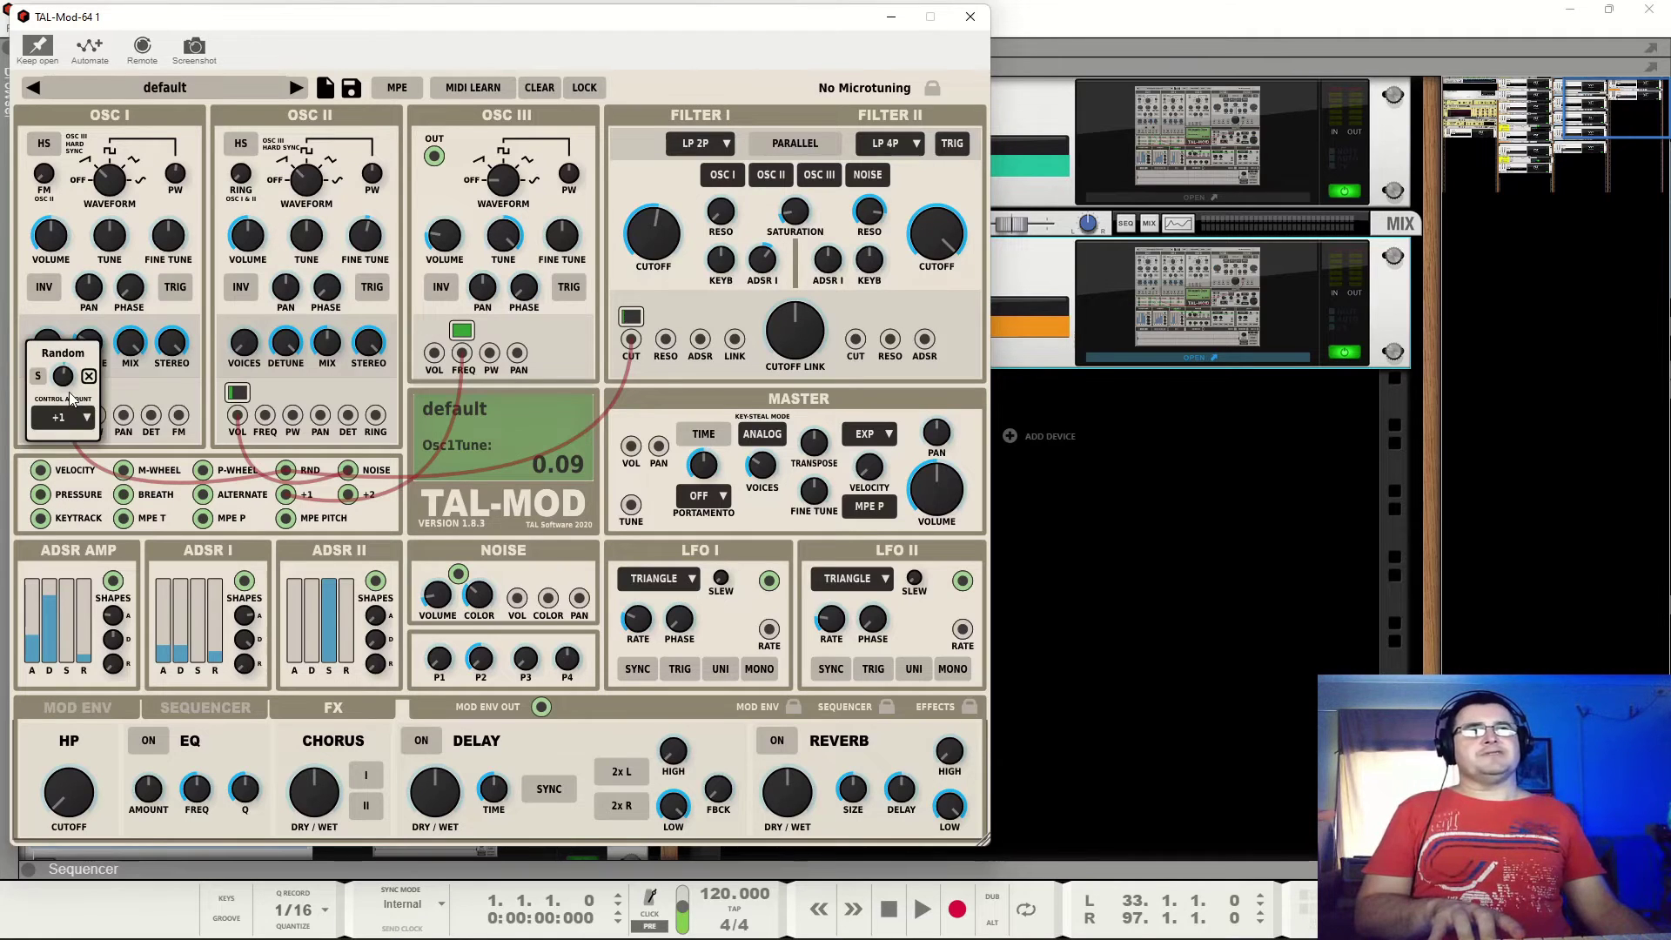
{"action": "left_click", "coordinate": [84, 420]}
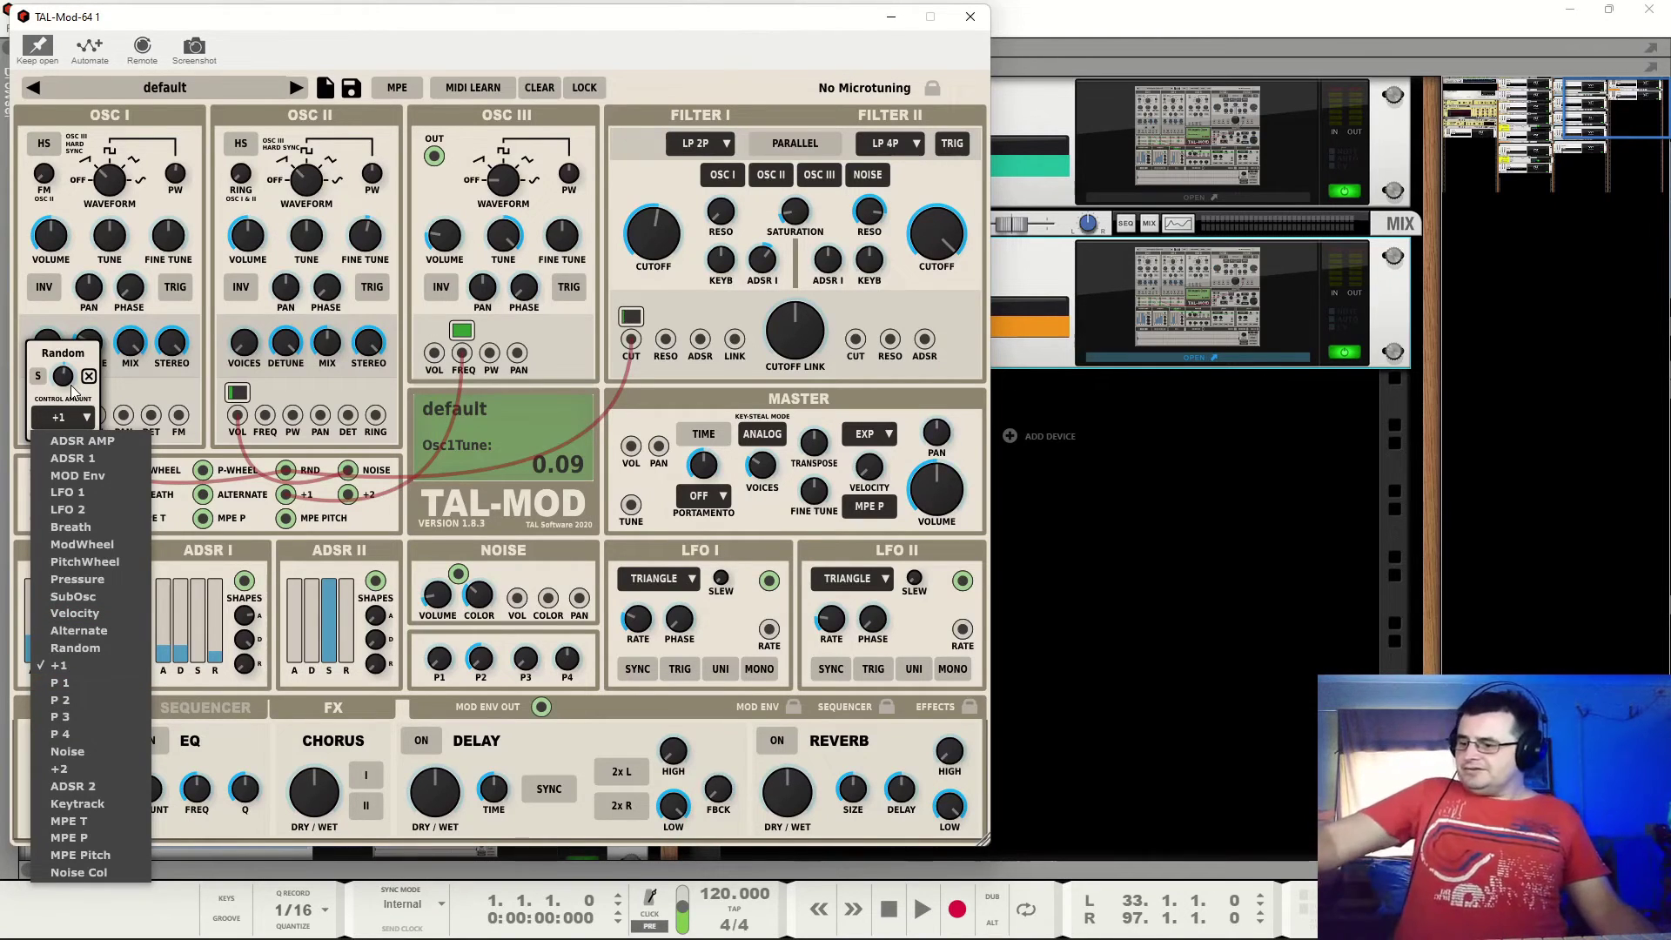
{"action": "left_click", "coordinate": [448, 644]}
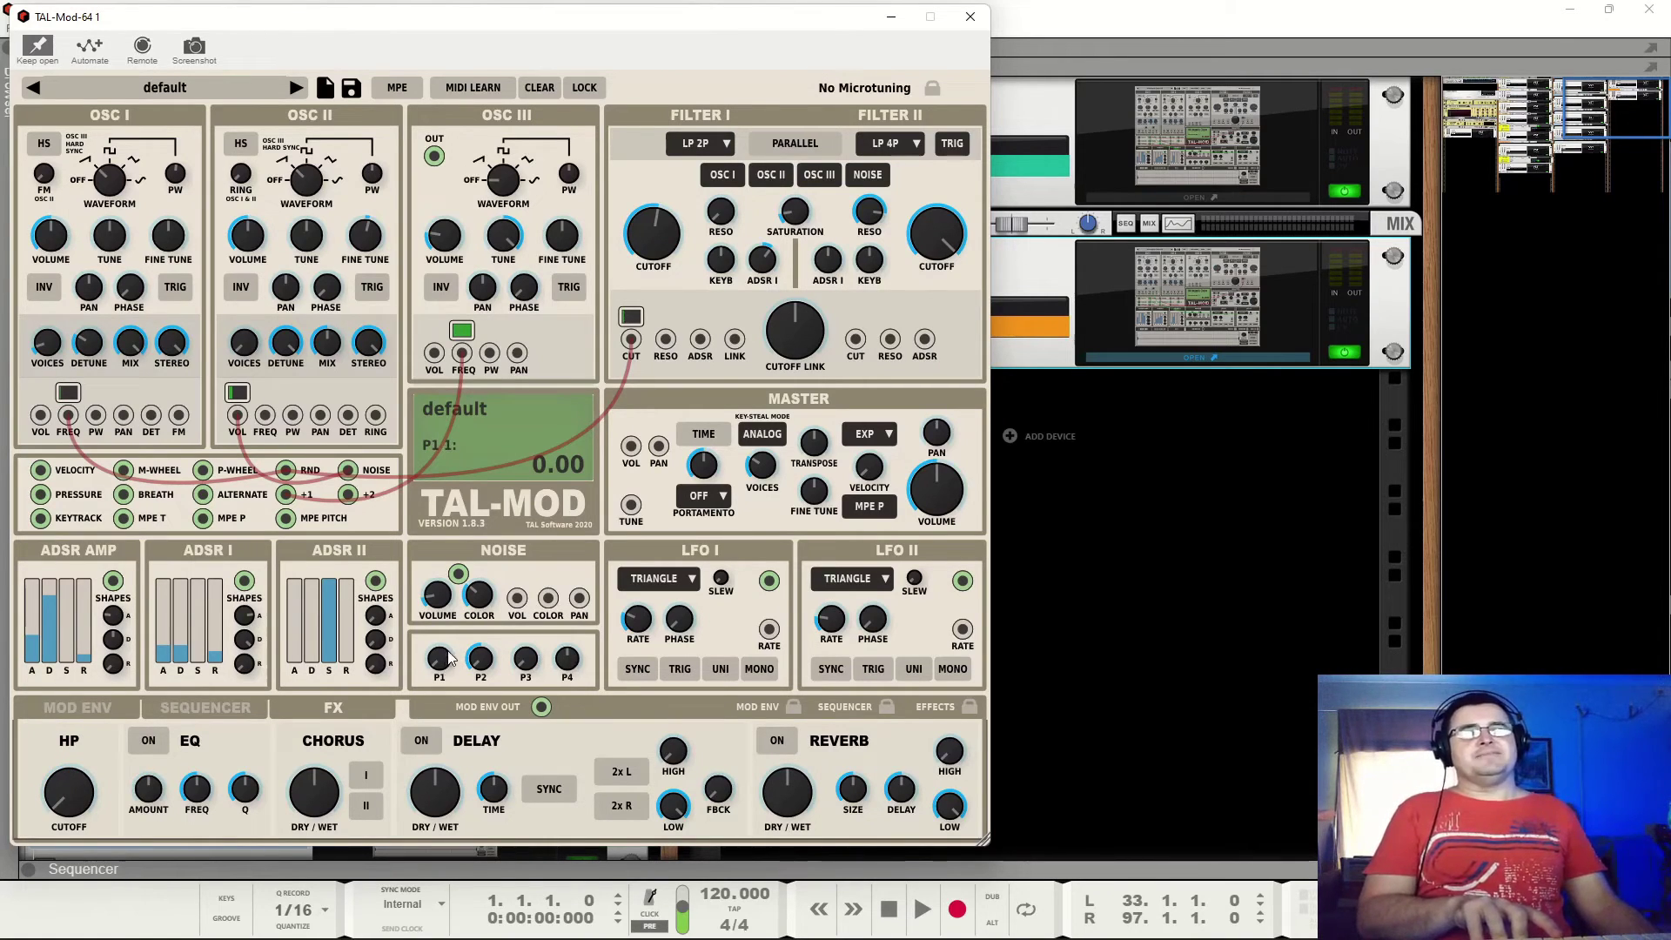
{"action": "left_click_drag", "start_coordinate": [448, 659], "coordinate": [461, 723]}
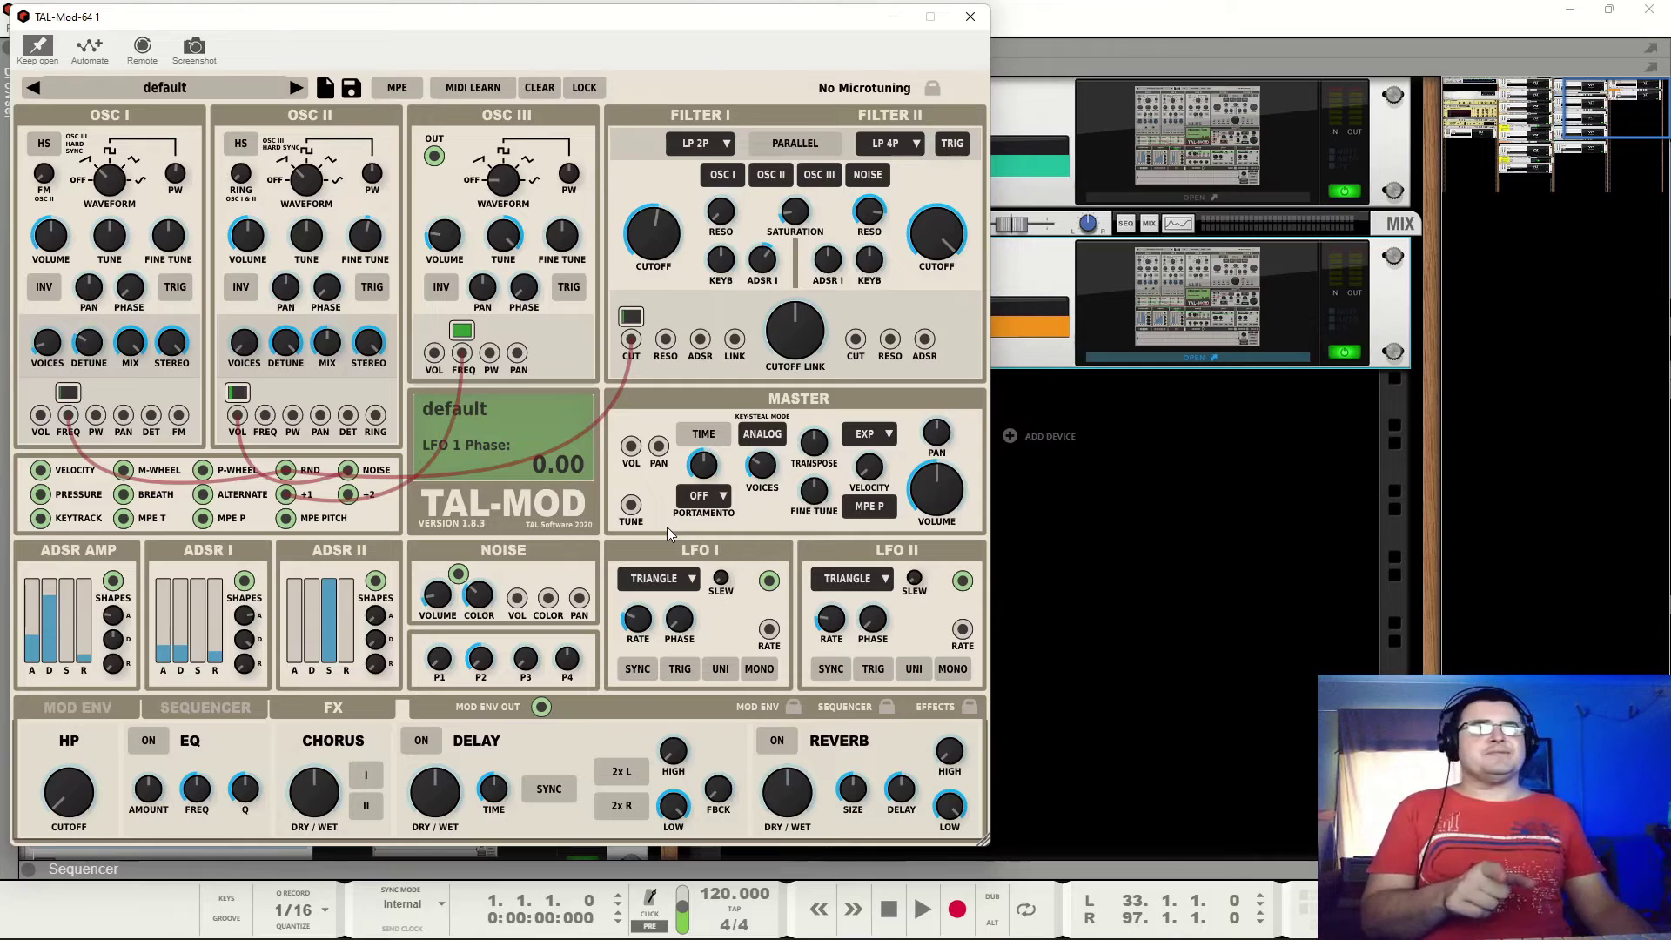
{"action": "mouse_move", "coordinate": [440, 670]}
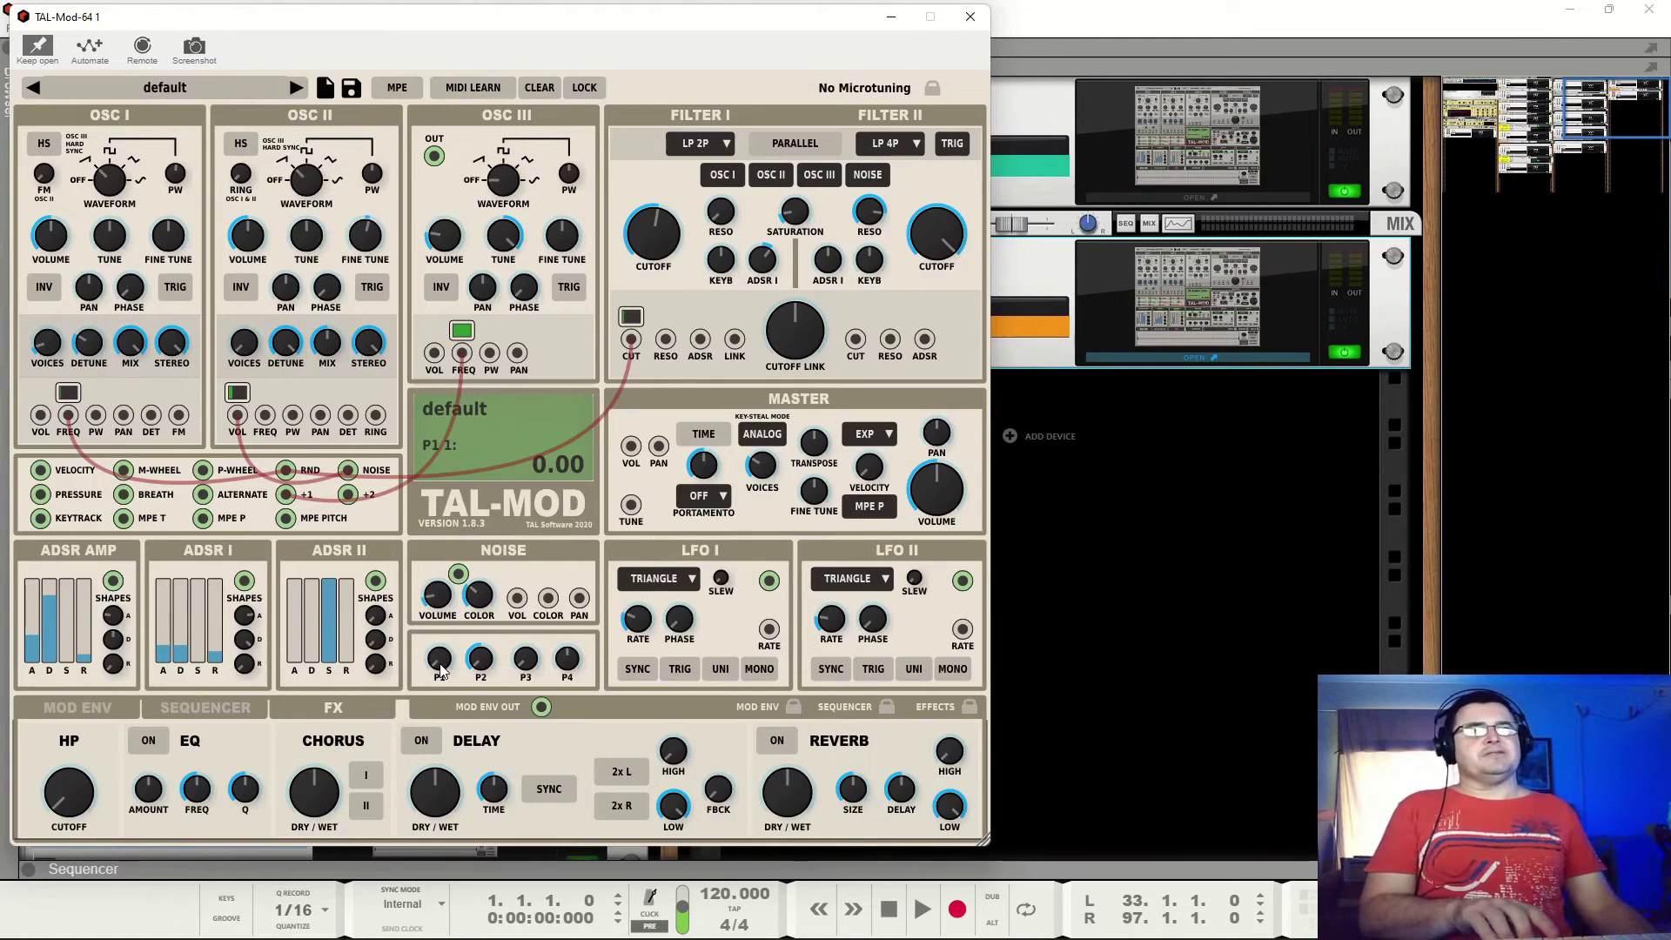
{"action": "left_click_drag", "start_coordinate": [440, 670], "coordinate": [454, 715]}
Patch LFO I into Filter I's cutoff and raise its modulation amount.
{"action": "mouse_move", "coordinate": [633, 316]}
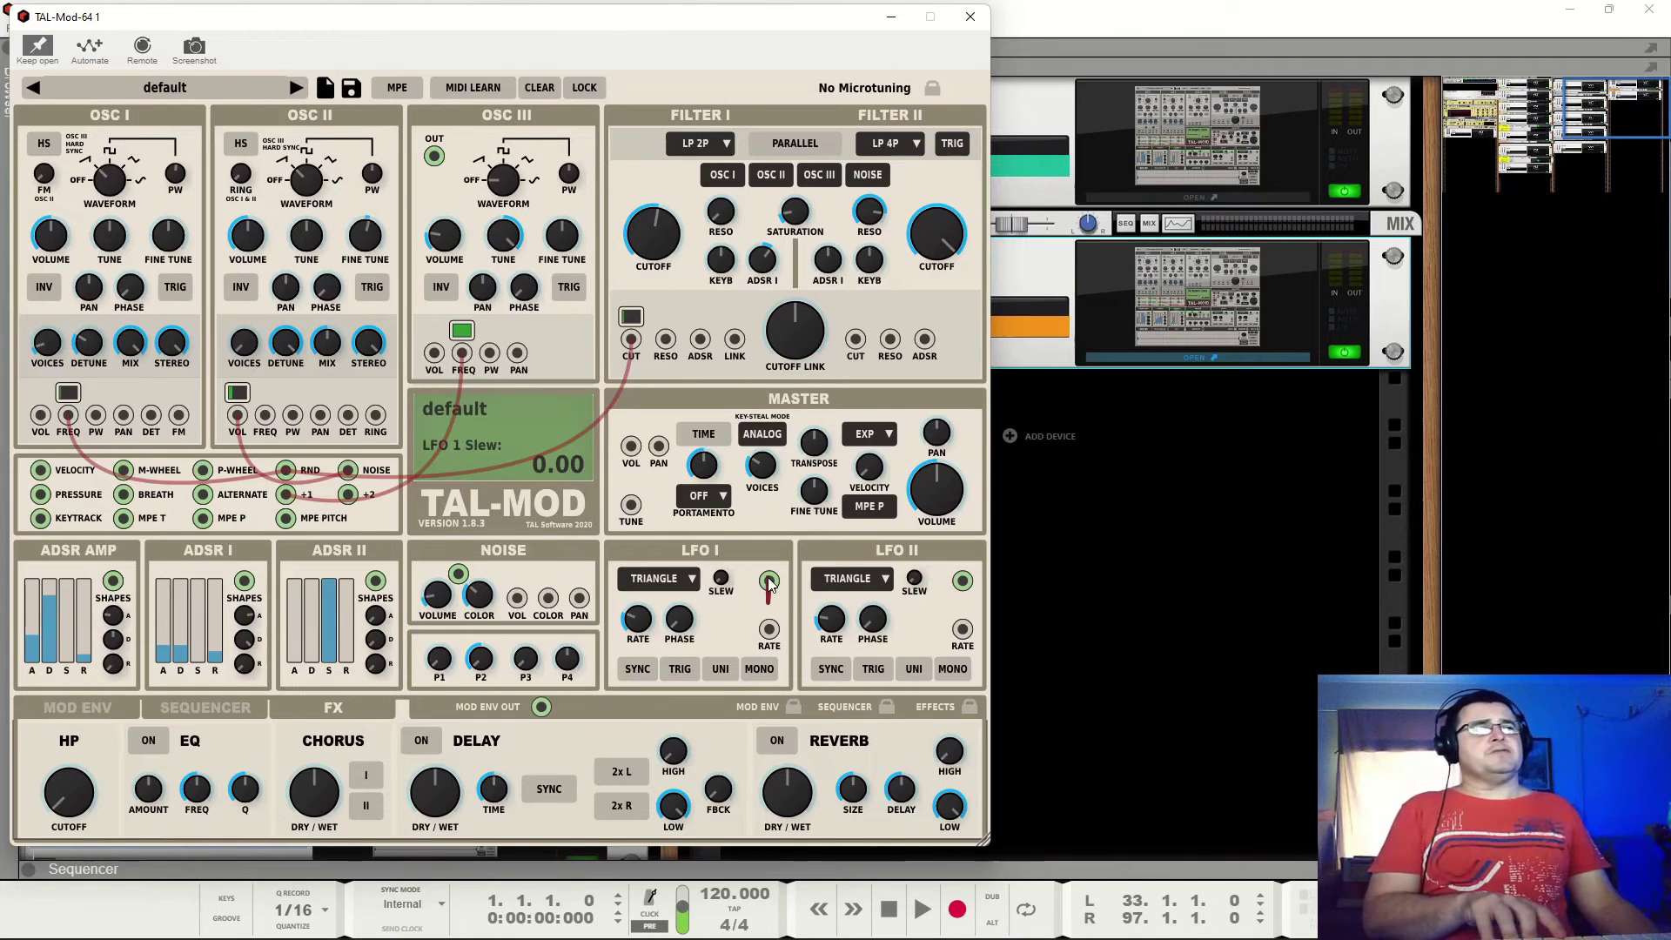
{"action": "left_click_drag", "start_coordinate": [772, 584], "coordinate": [632, 340]}
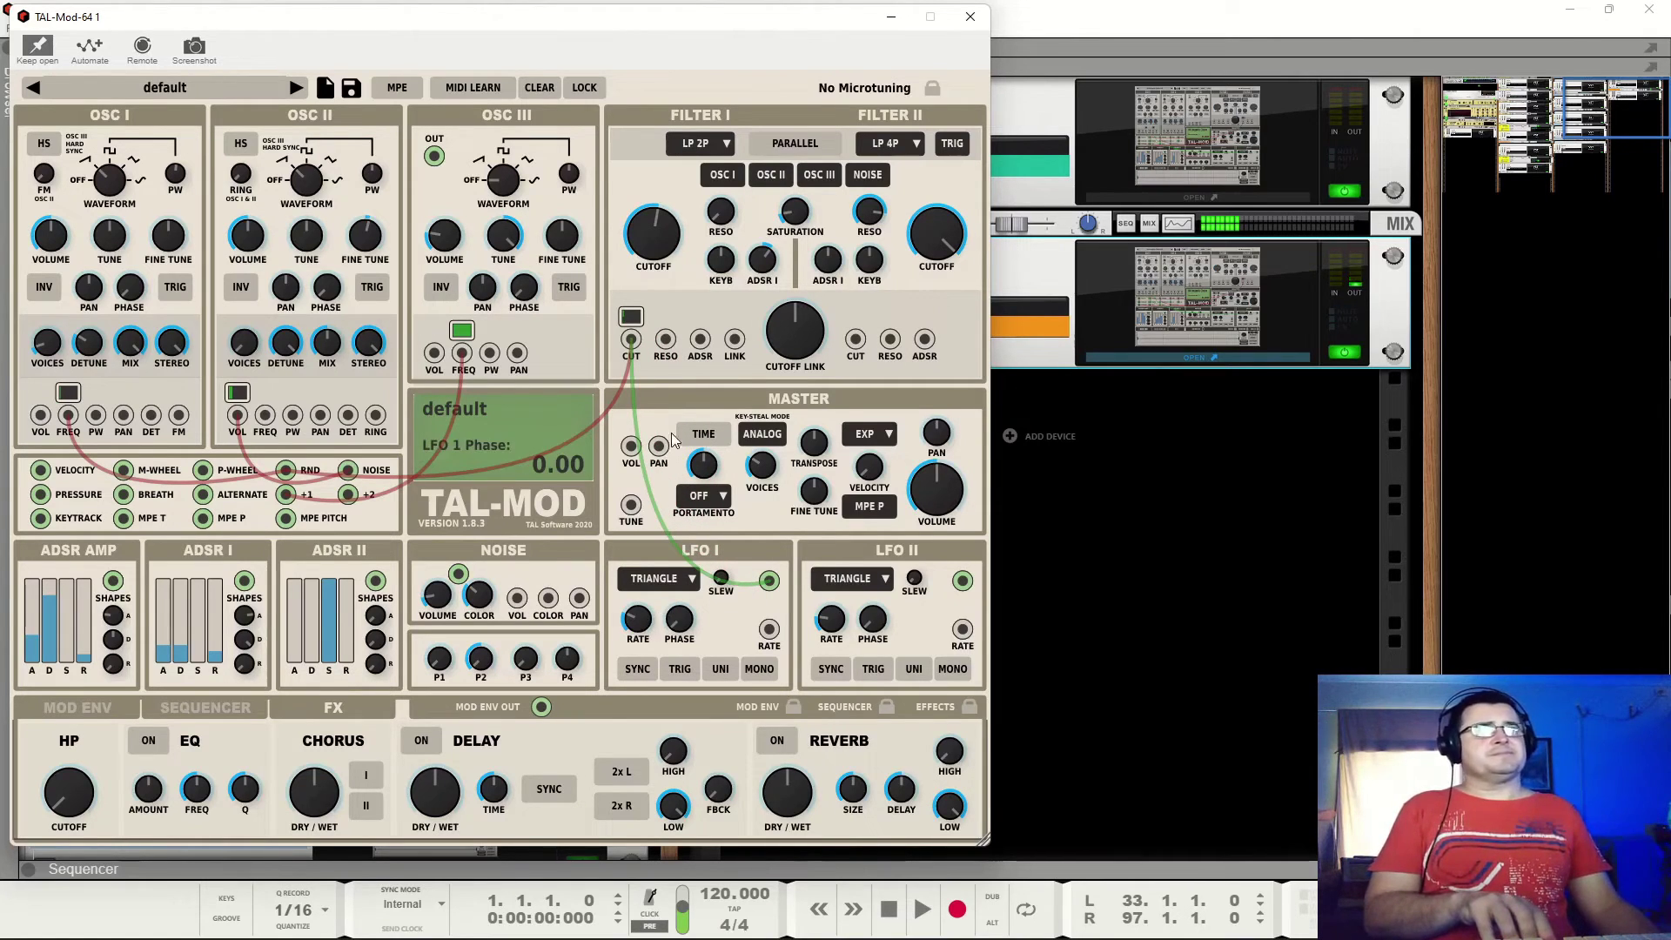
{"action": "left_click", "coordinate": [632, 317]}
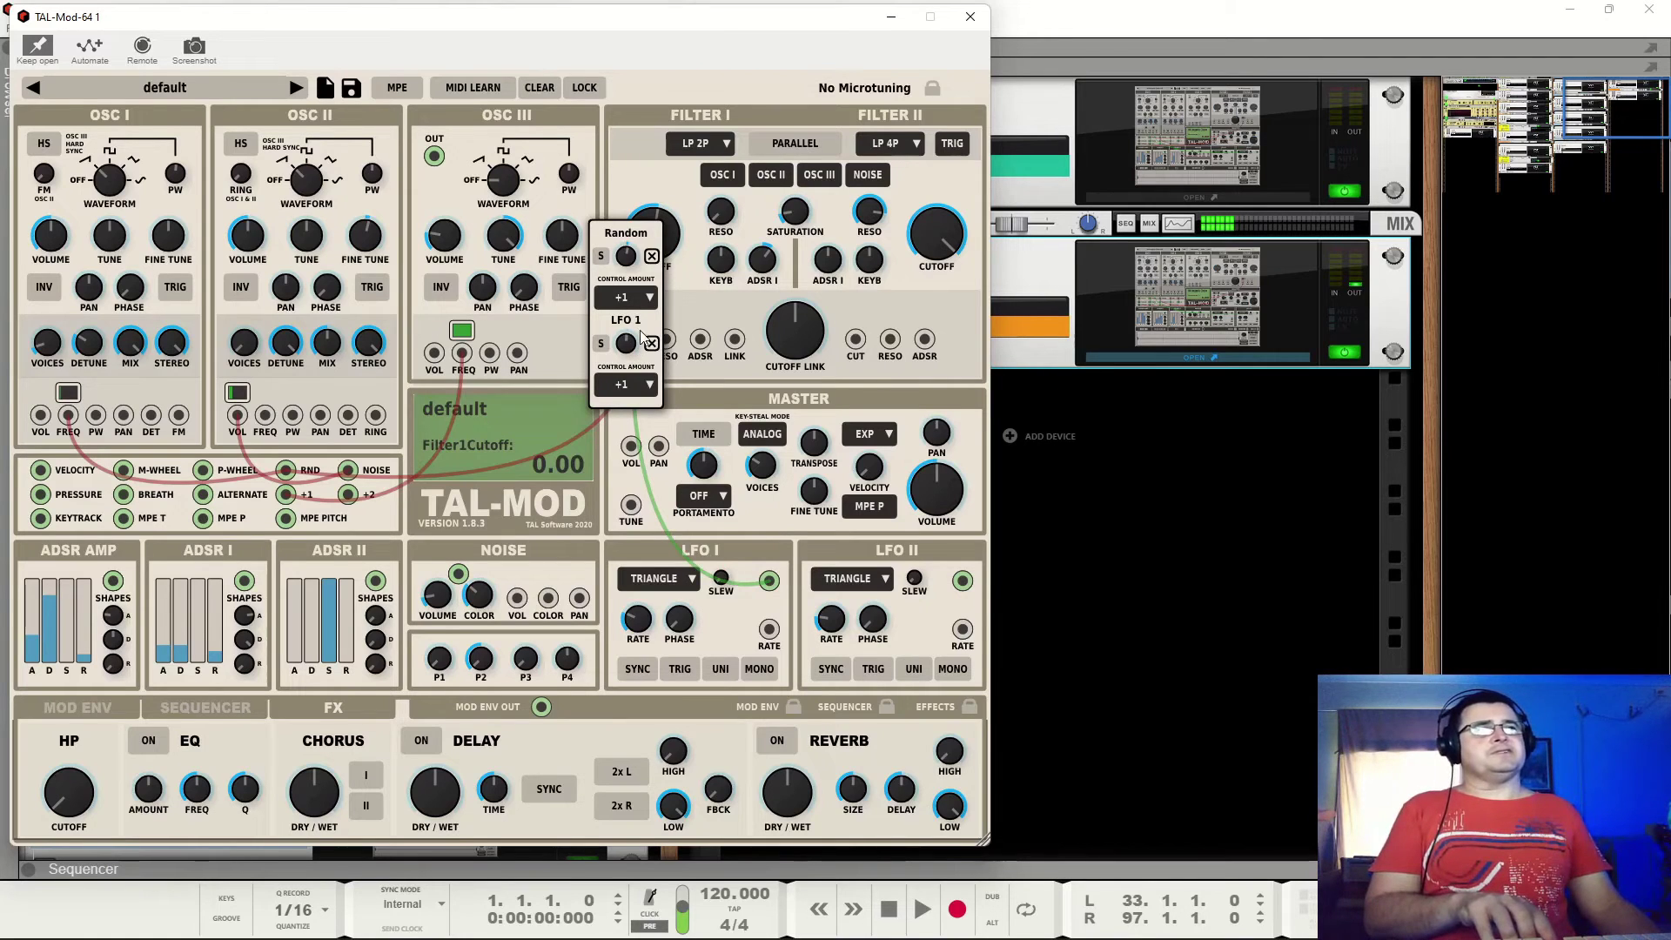
{"action": "left_click", "coordinate": [686, 313]}
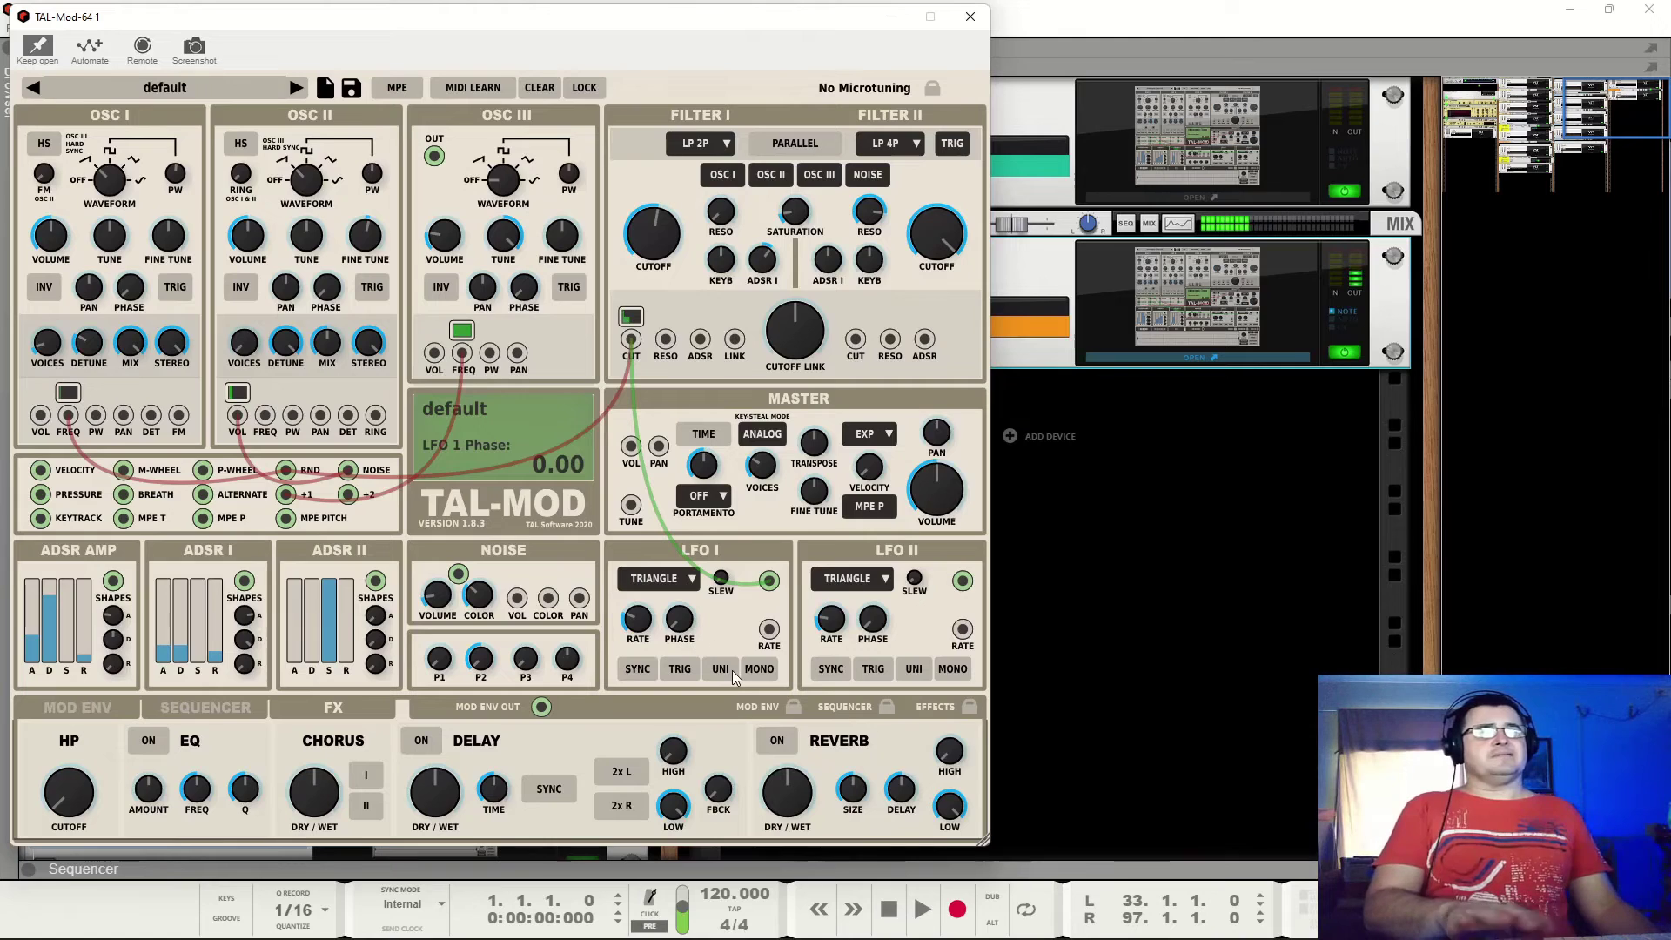
Audition LFO I's Trig, Uni and Mono modes individually and Trig combined with Mono, switching each one off again.
{"action": "left_click", "coordinate": [680, 670]}
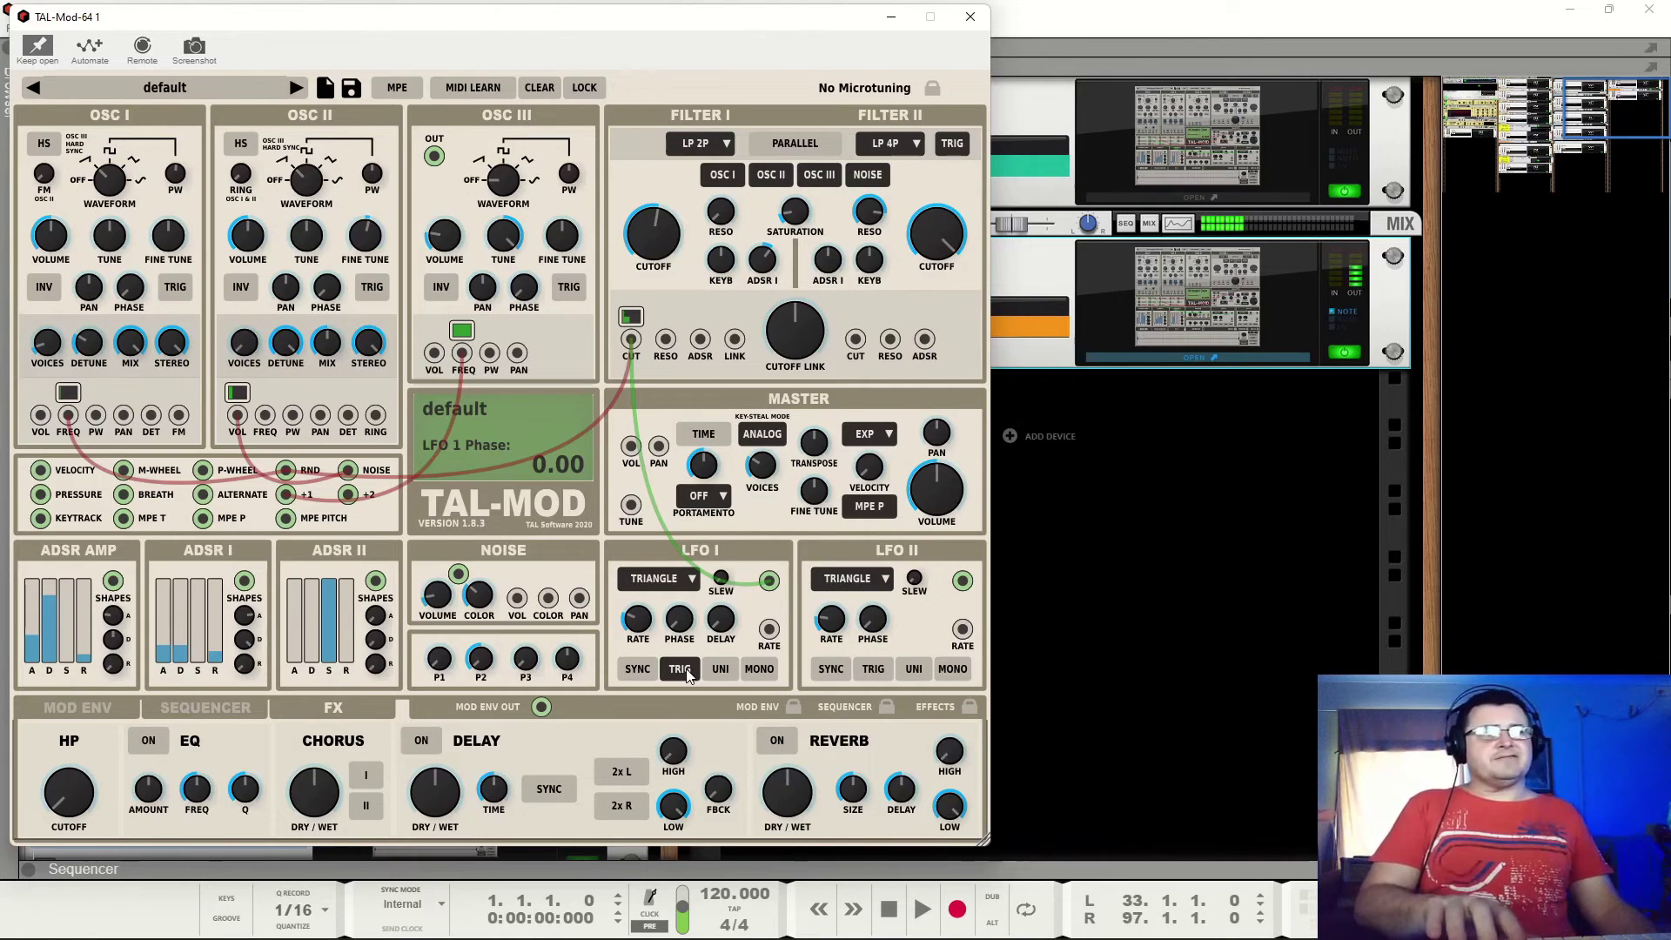
{"action": "left_click", "coordinate": [686, 671]}
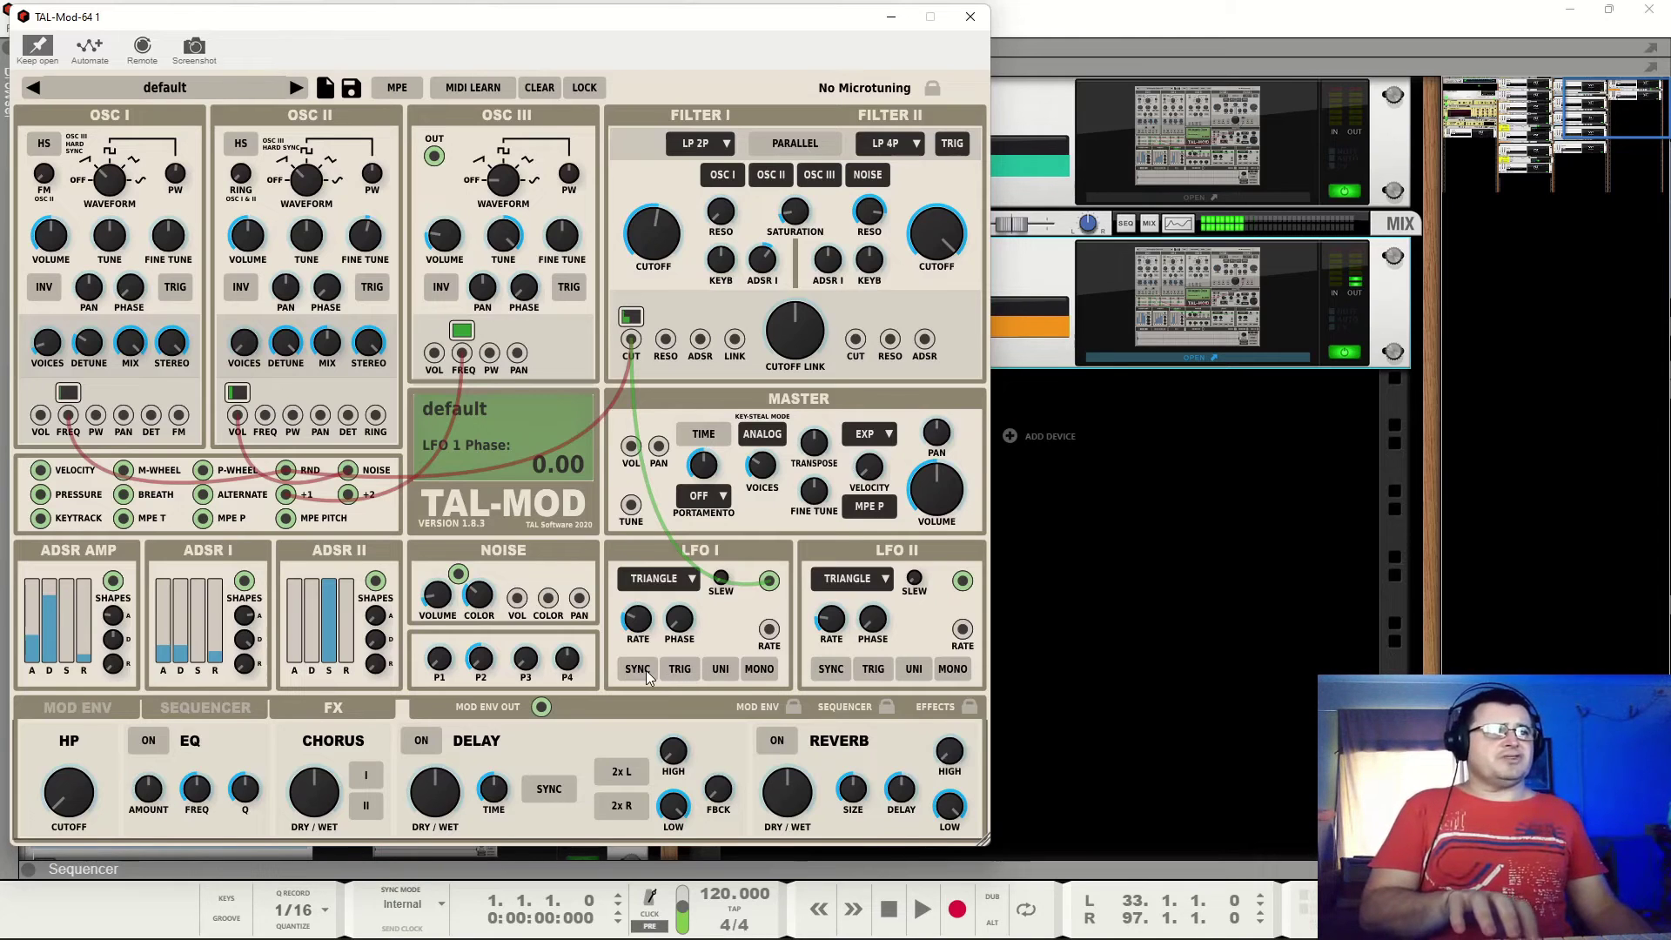
{"action": "left_click", "coordinate": [727, 672]}
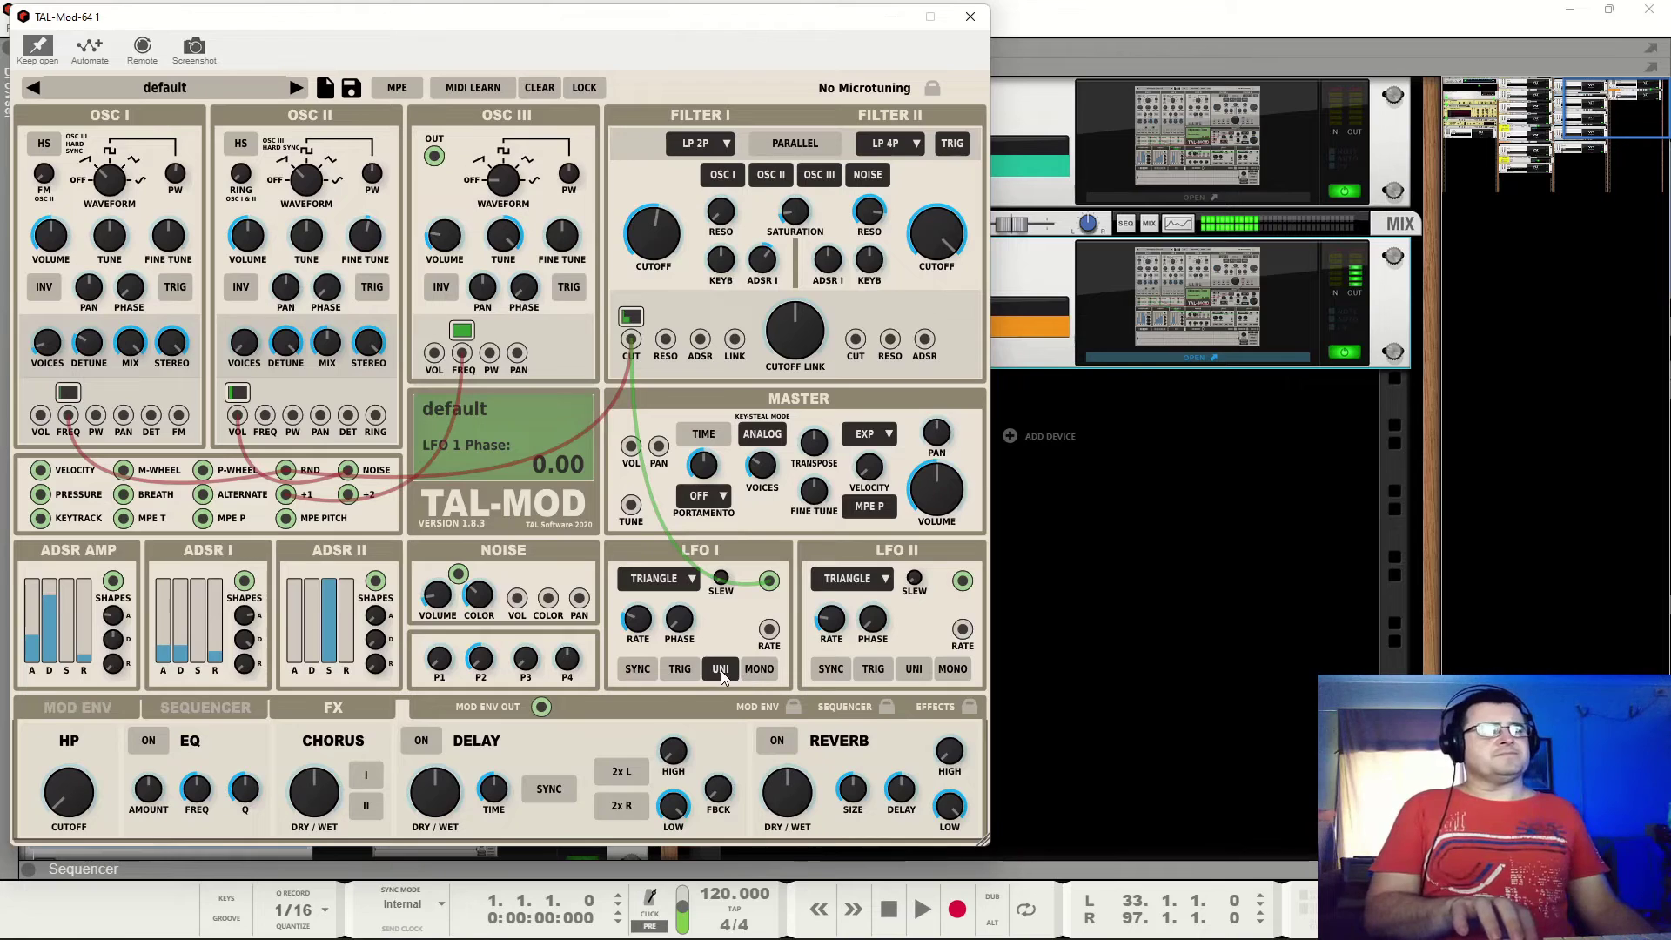
{"action": "left_click", "coordinate": [757, 670]}
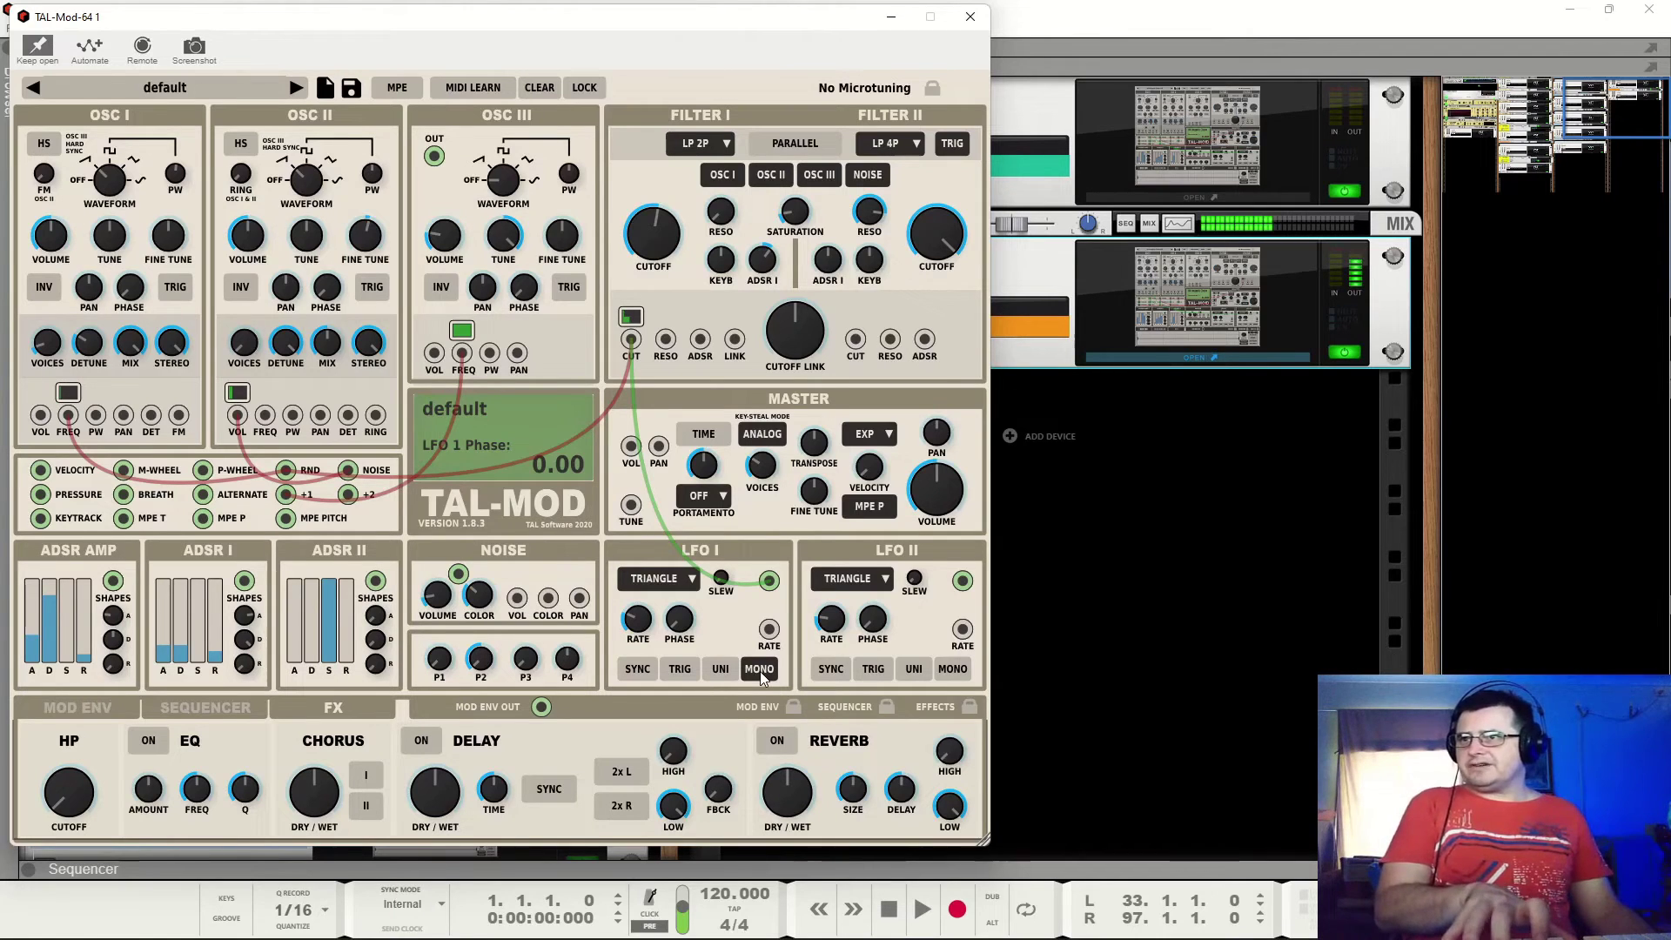
{"action": "left_click", "coordinate": [682, 670]}
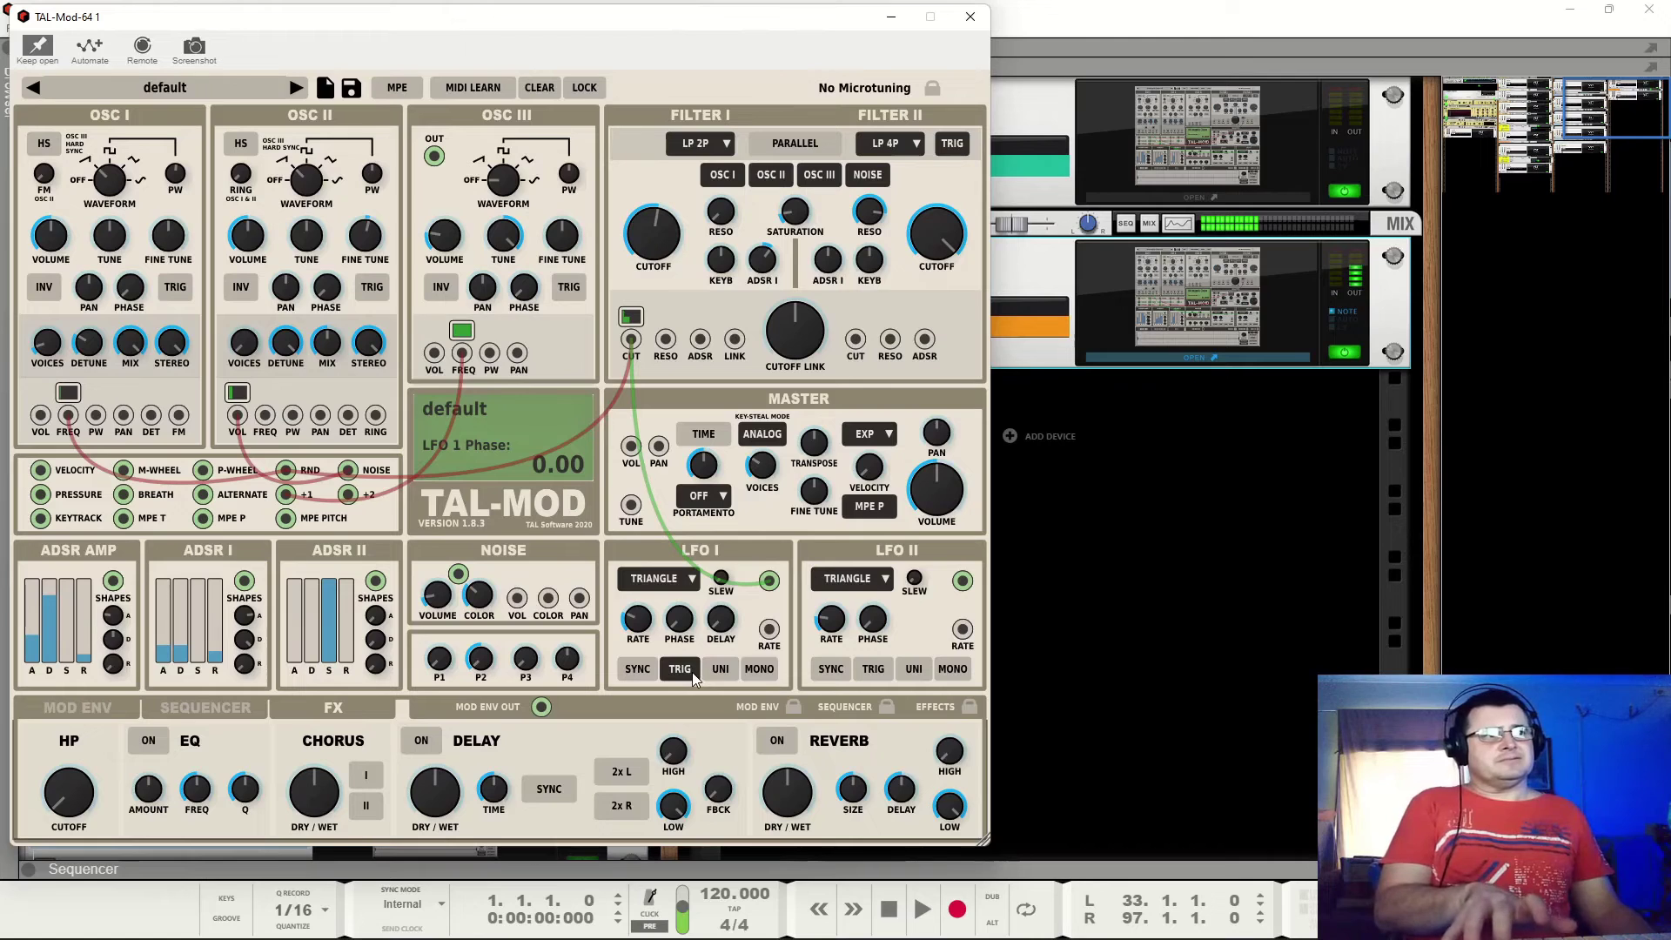
{"action": "left_click", "coordinate": [754, 671]}
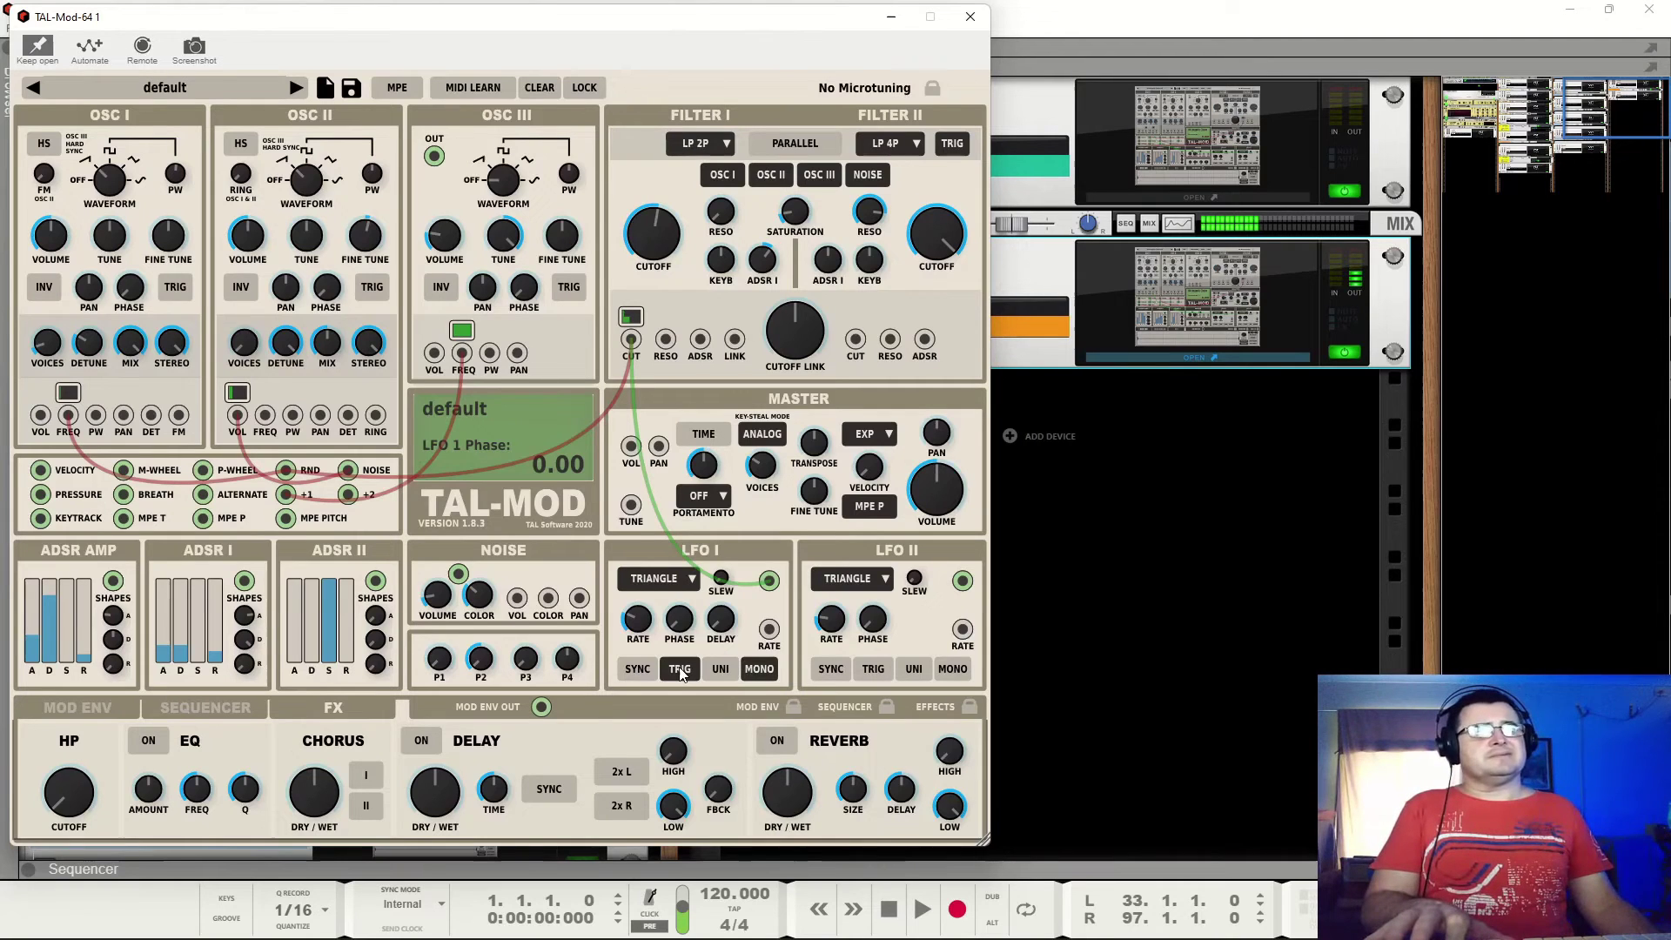
{"action": "left_click", "coordinate": [757, 672]}
{"action": "left_click", "coordinate": [757, 672]}
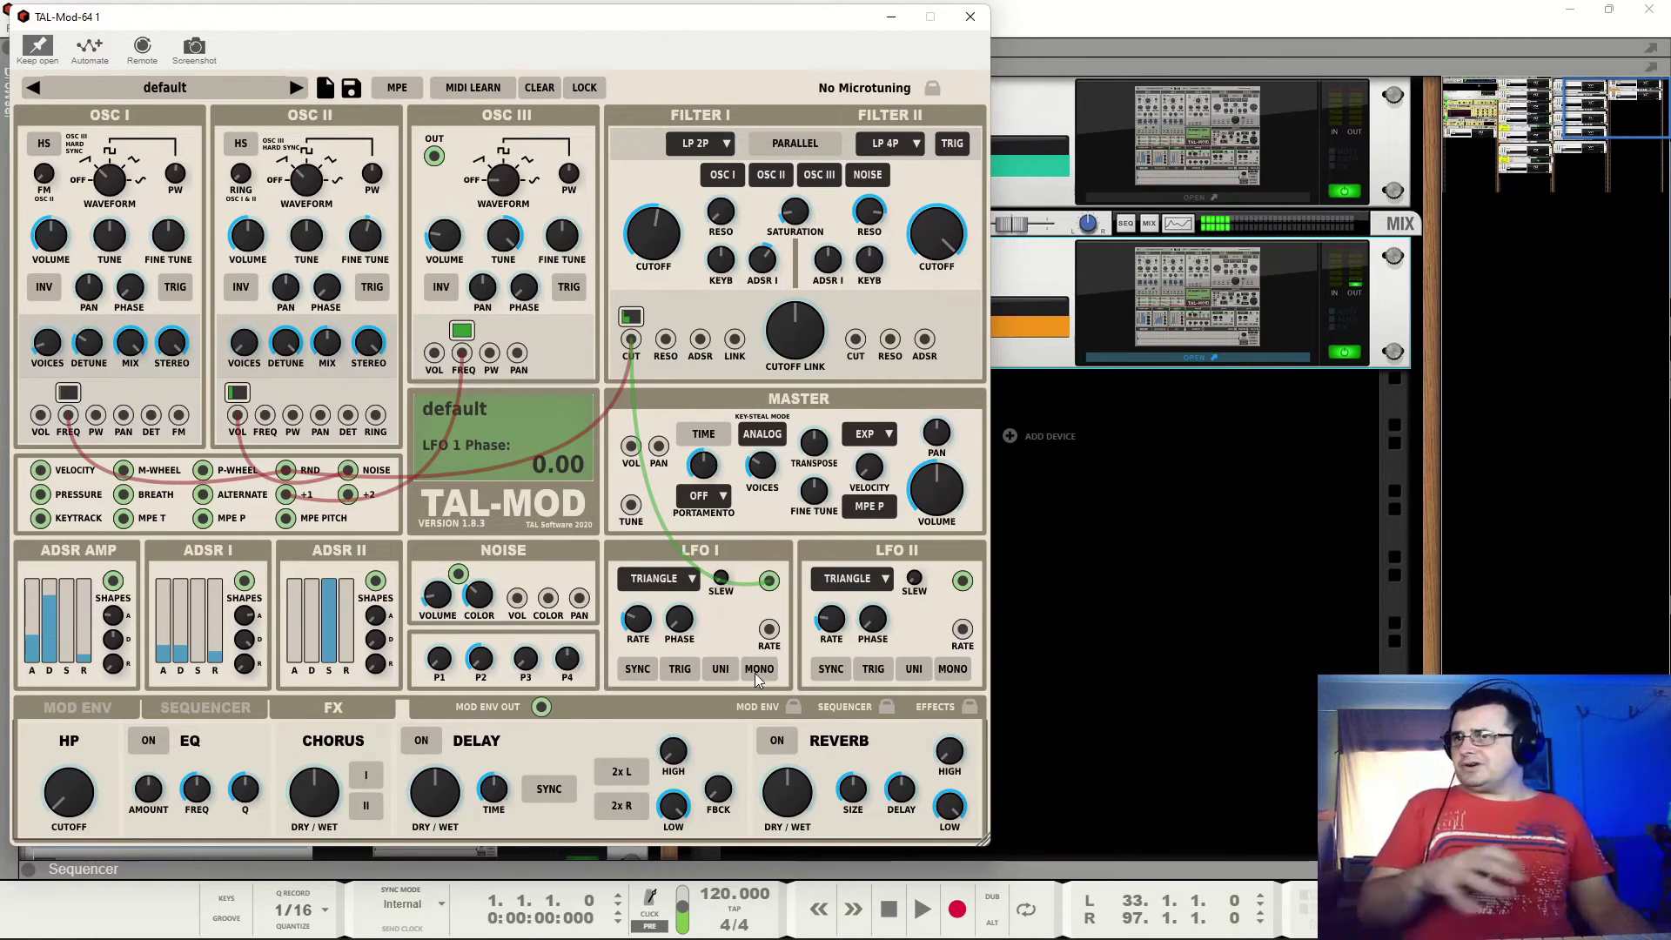
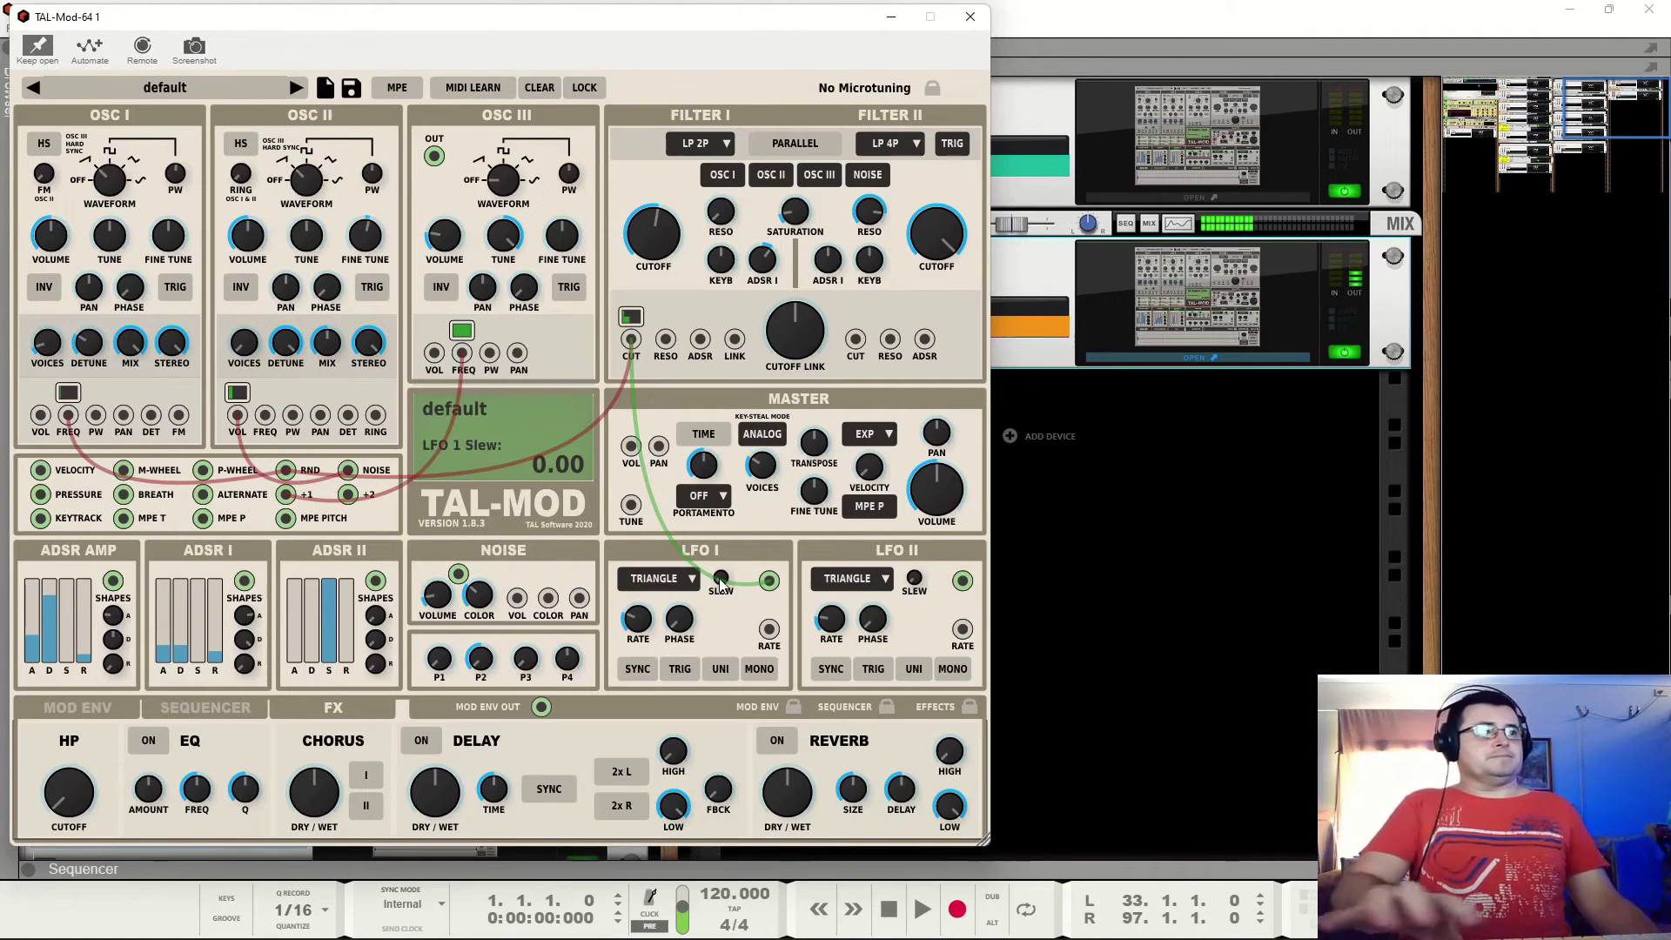
Switch LFO I to the SH waveform and raise Filter I's resonance and the amp envelope's sustain.
{"action": "left_click", "coordinate": [666, 582]}
{"action": "left_click", "coordinate": [674, 674]}
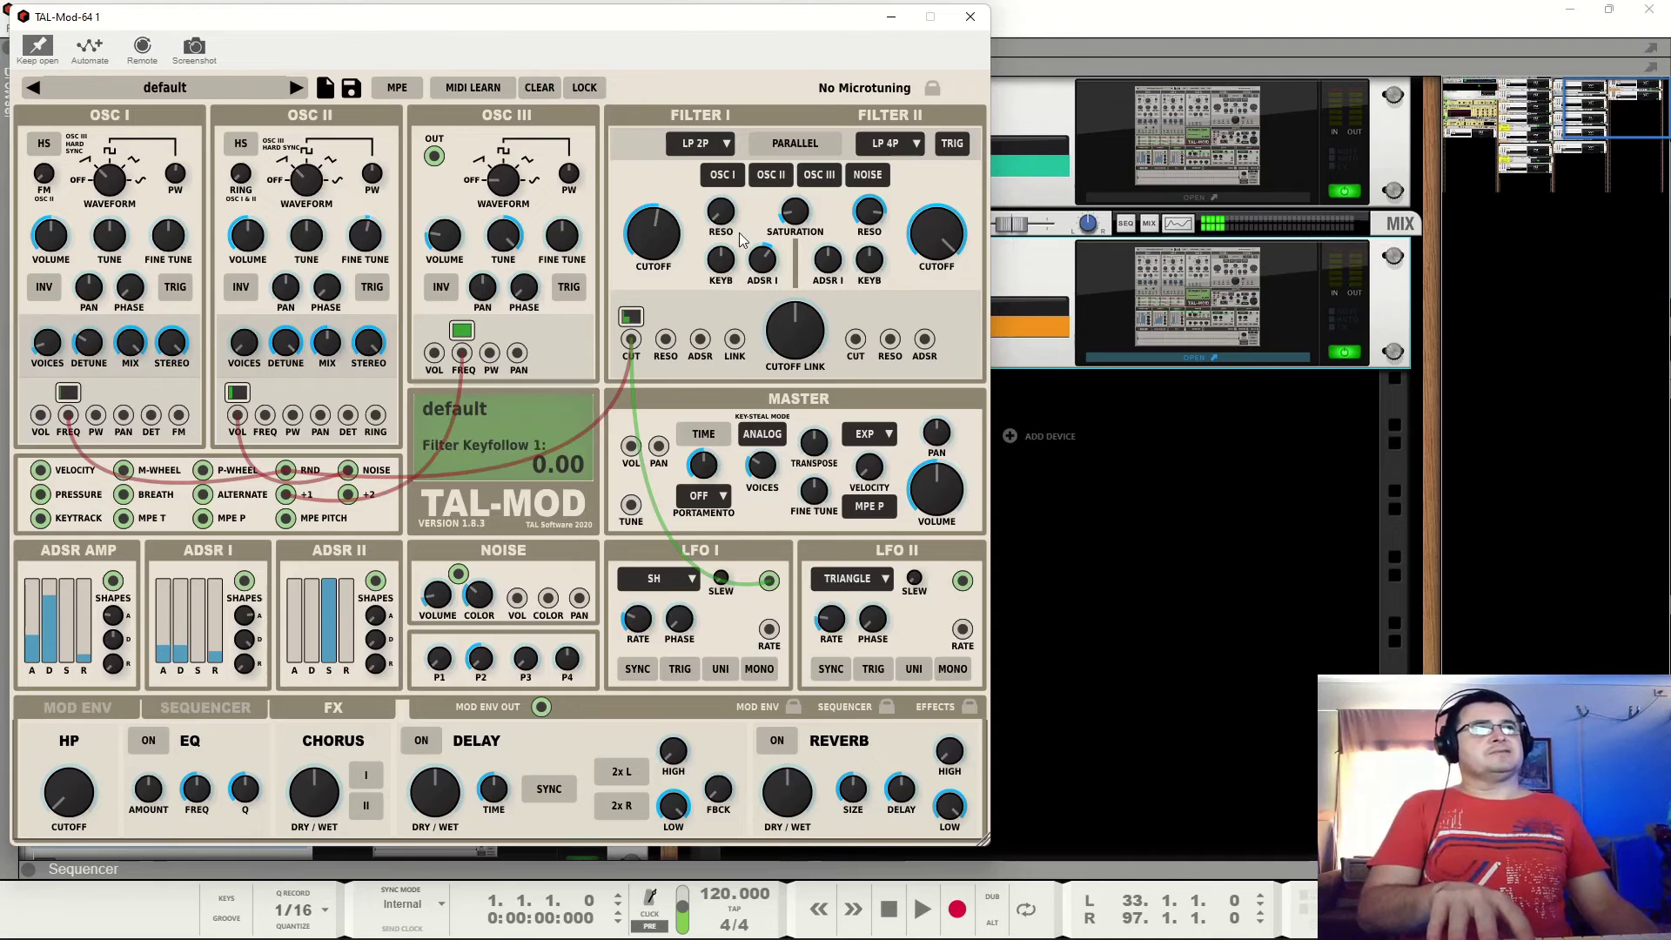
{"action": "left_click_drag", "start_coordinate": [721, 212], "coordinate": [717, 174]}
{"action": "left_click_drag", "start_coordinate": [67, 659], "coordinate": [82, 582]}
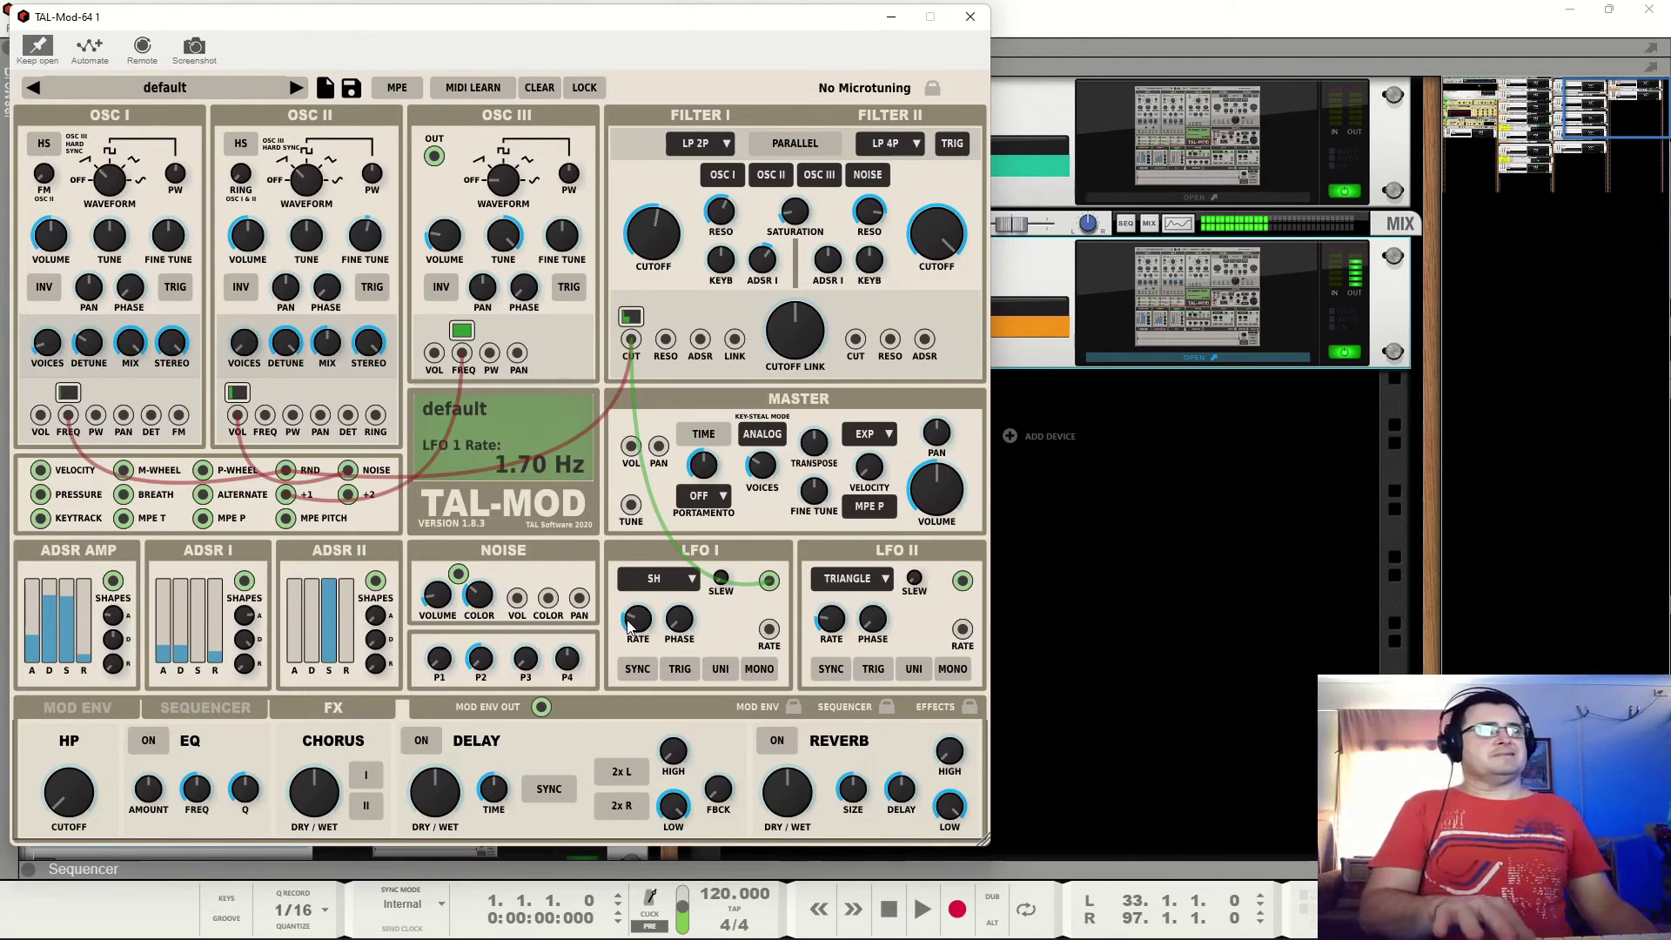
Audition LFO I's SH waveform at a rate of 23.50 Hz and change the waveform to Square.
{"action": "left_click_drag", "start_coordinate": [632, 616], "coordinate": [718, 367]}
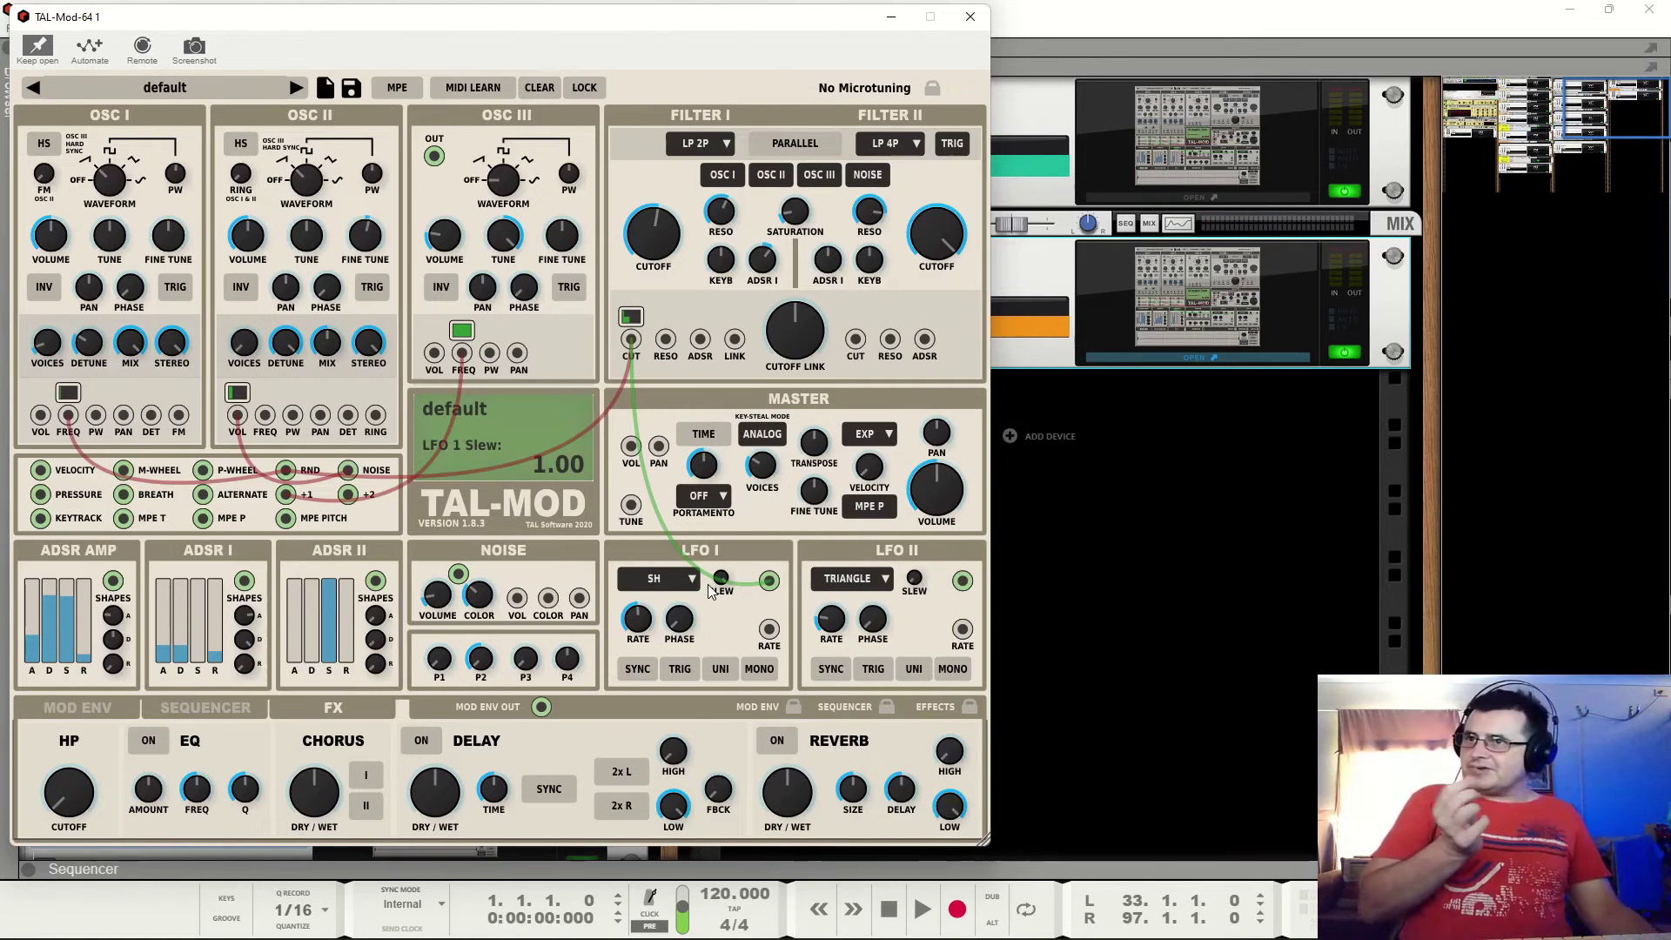
{"action": "mouse_move", "coordinate": [692, 615]}
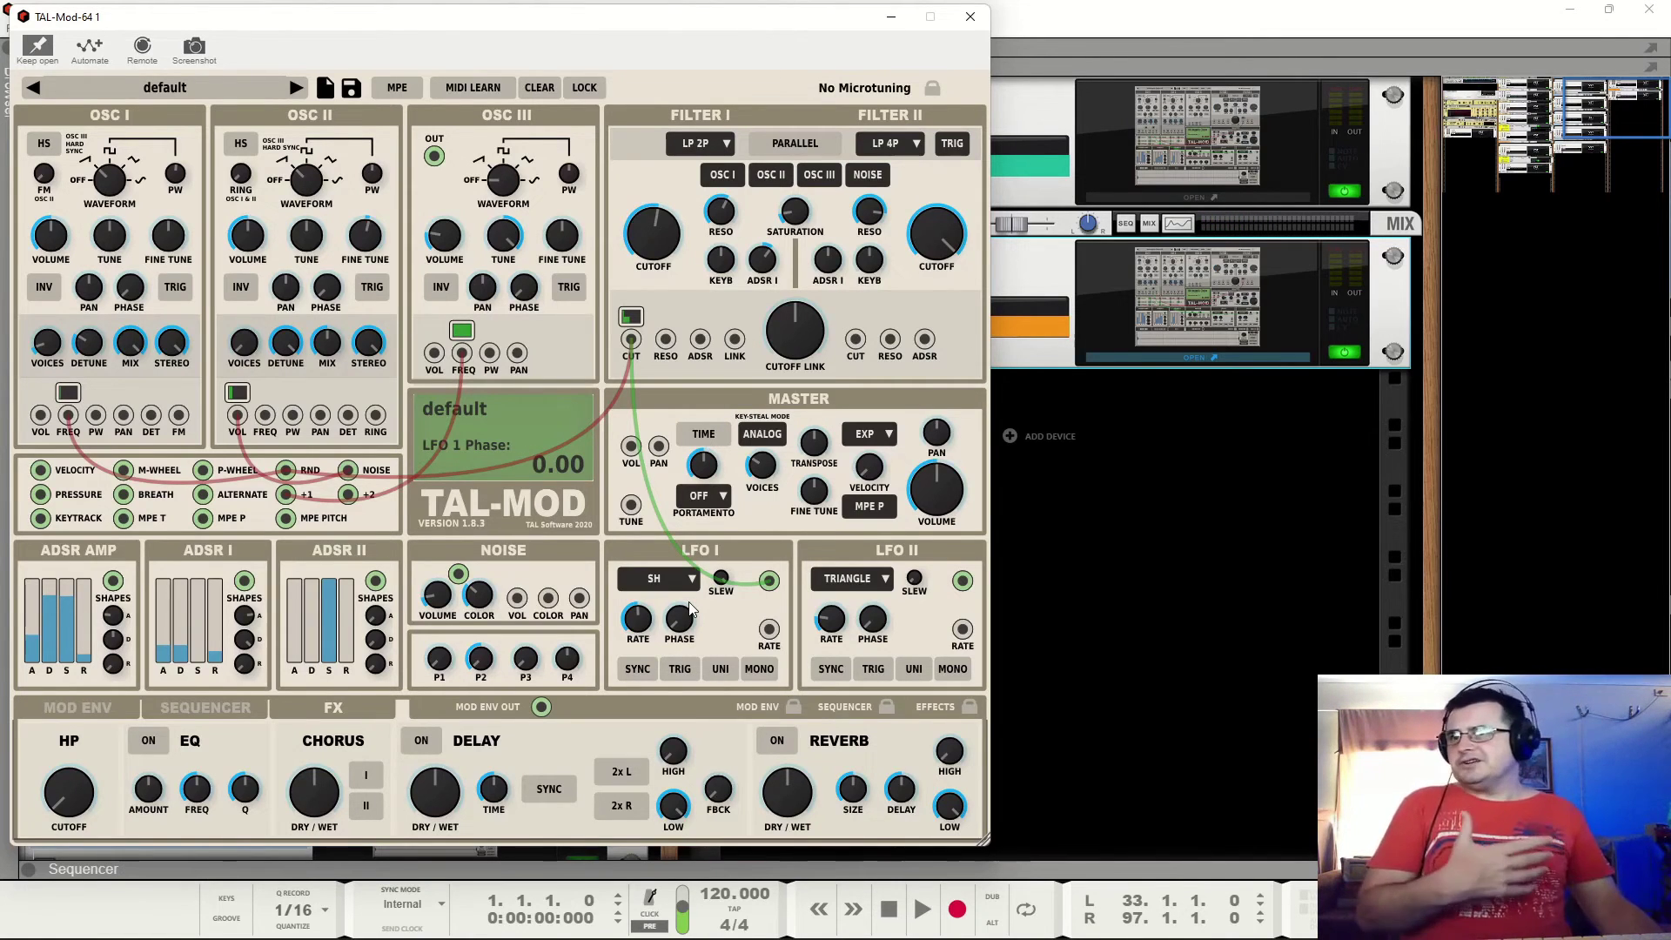
{"action": "left_click", "coordinate": [649, 579]}
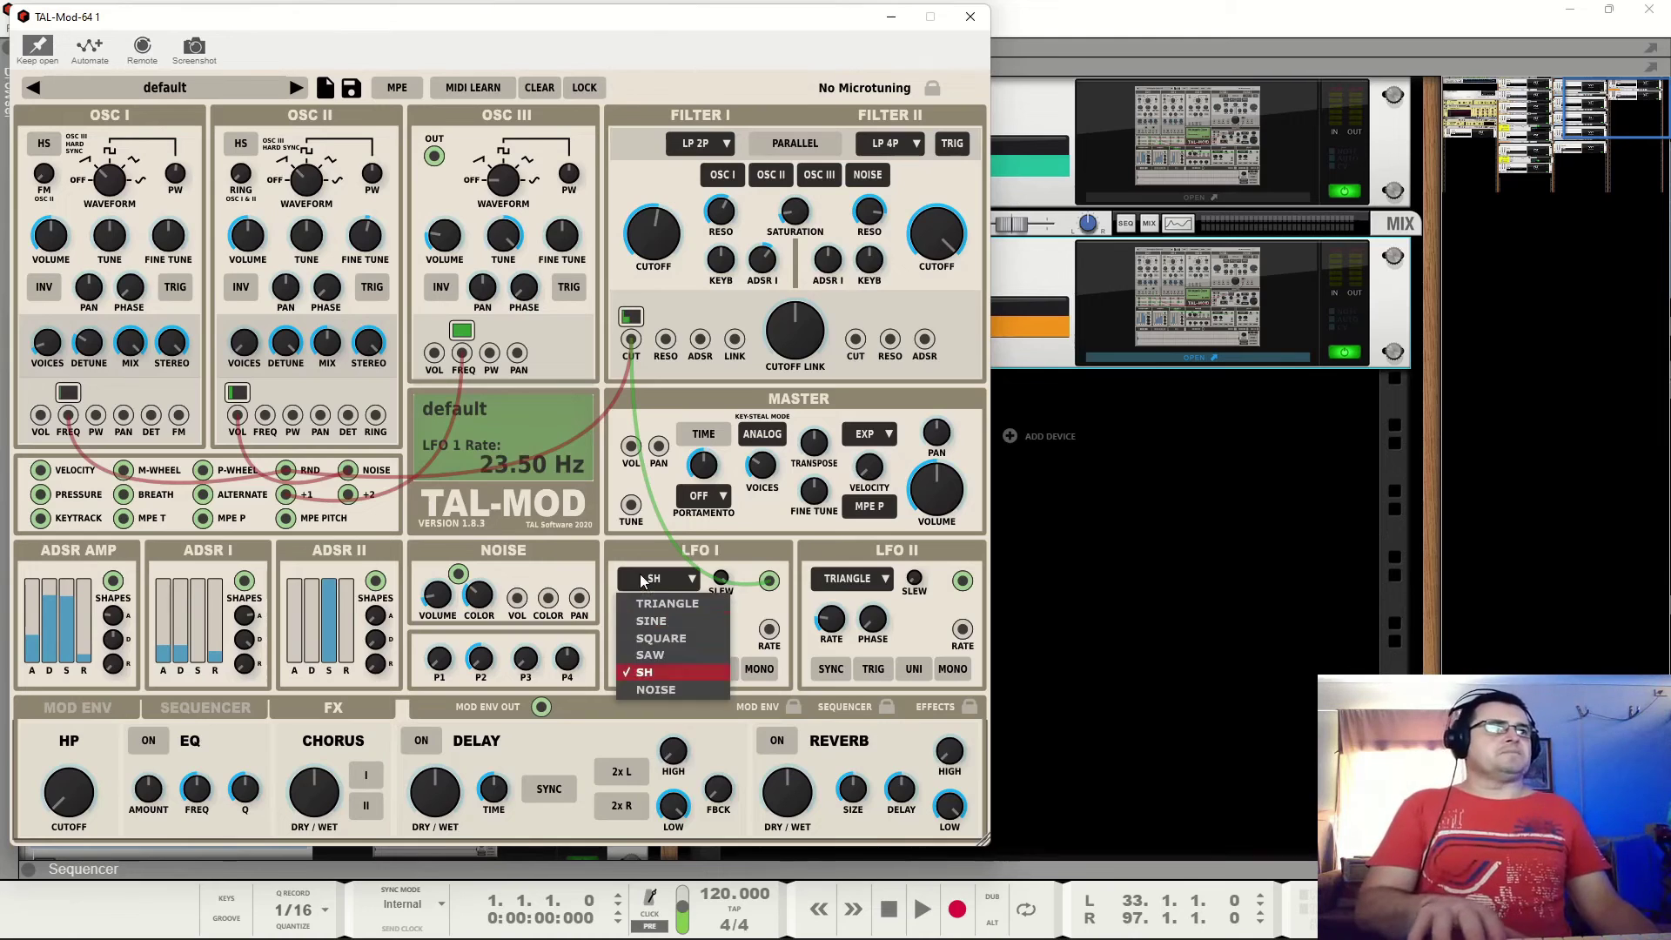
{"action": "left_click", "coordinate": [682, 640]}
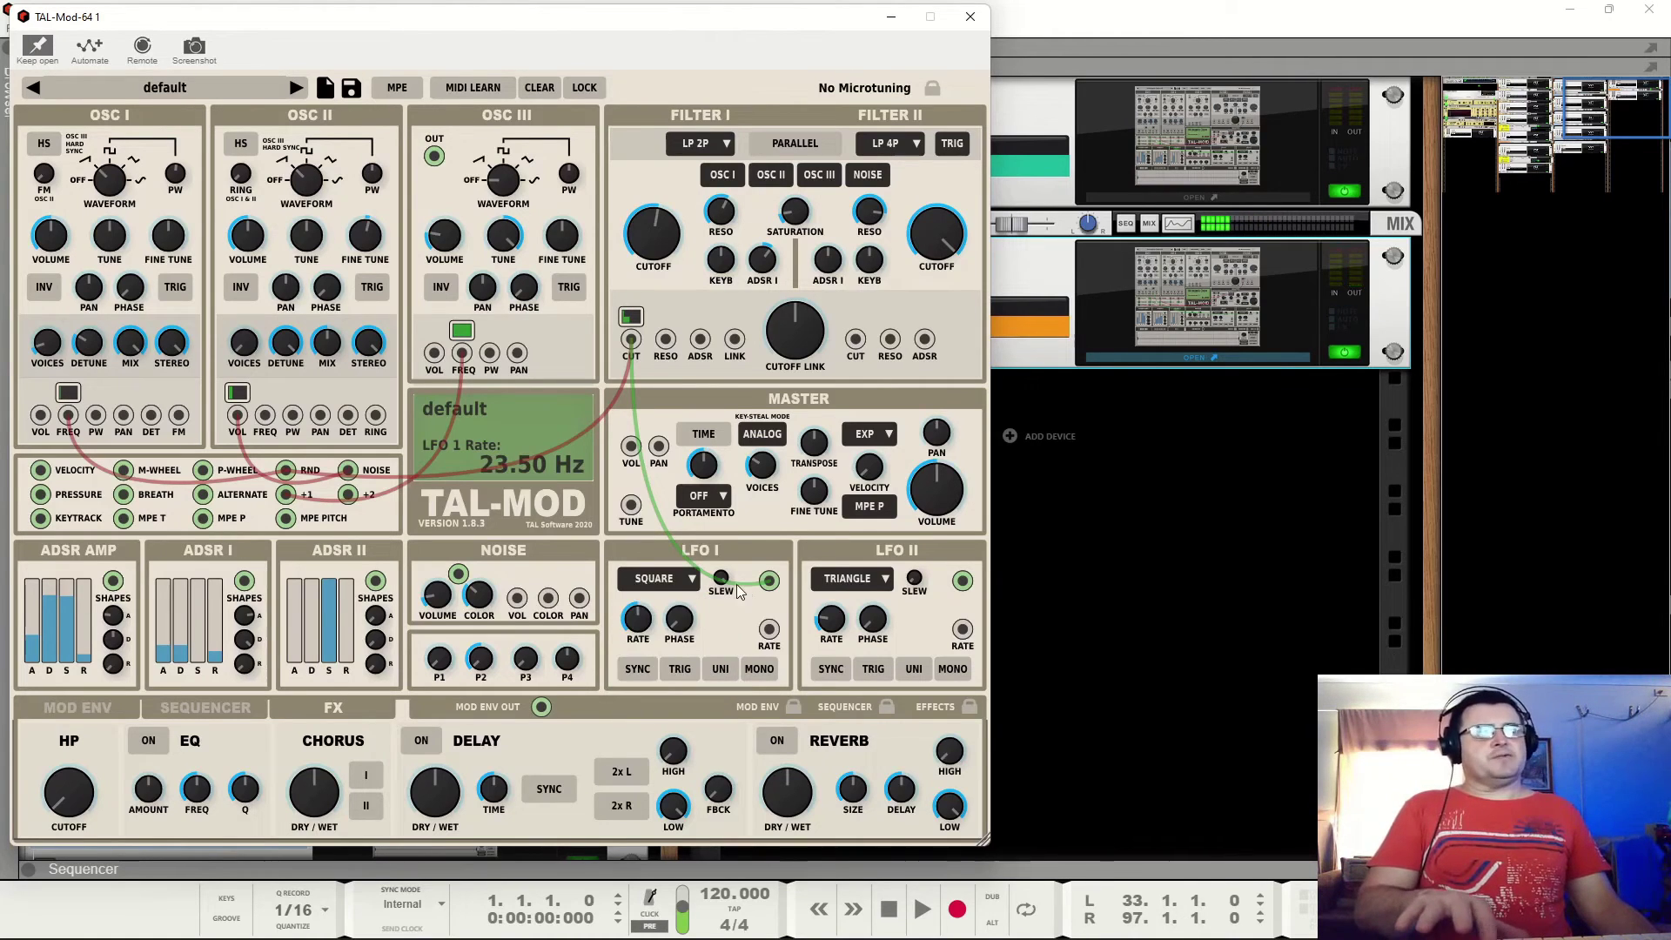
Lower LFO I's rate and compare slew settings of 0.00 and 0.82 on the square wave.
{"action": "mouse_move", "coordinate": [722, 582]}
{"action": "left_click_drag", "start_coordinate": [722, 583], "coordinate": [638, 642]}
{"action": "mouse_move", "coordinate": [727, 581]}
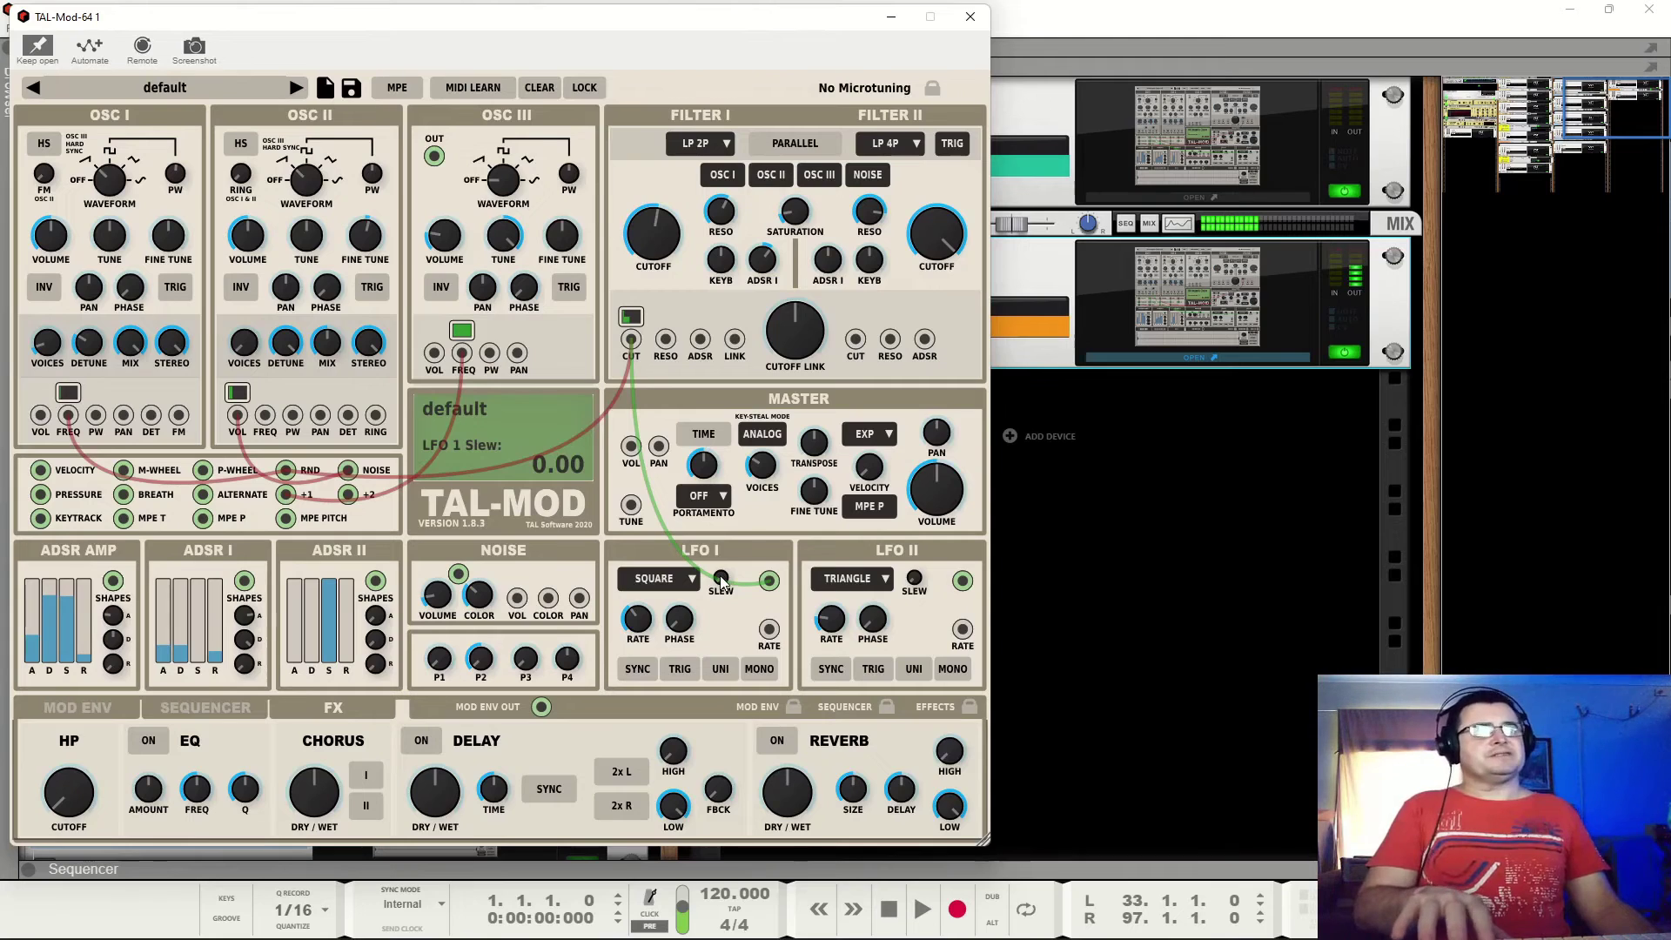
{"action": "left_click_drag", "start_coordinate": [719, 576], "coordinate": [724, 403]}
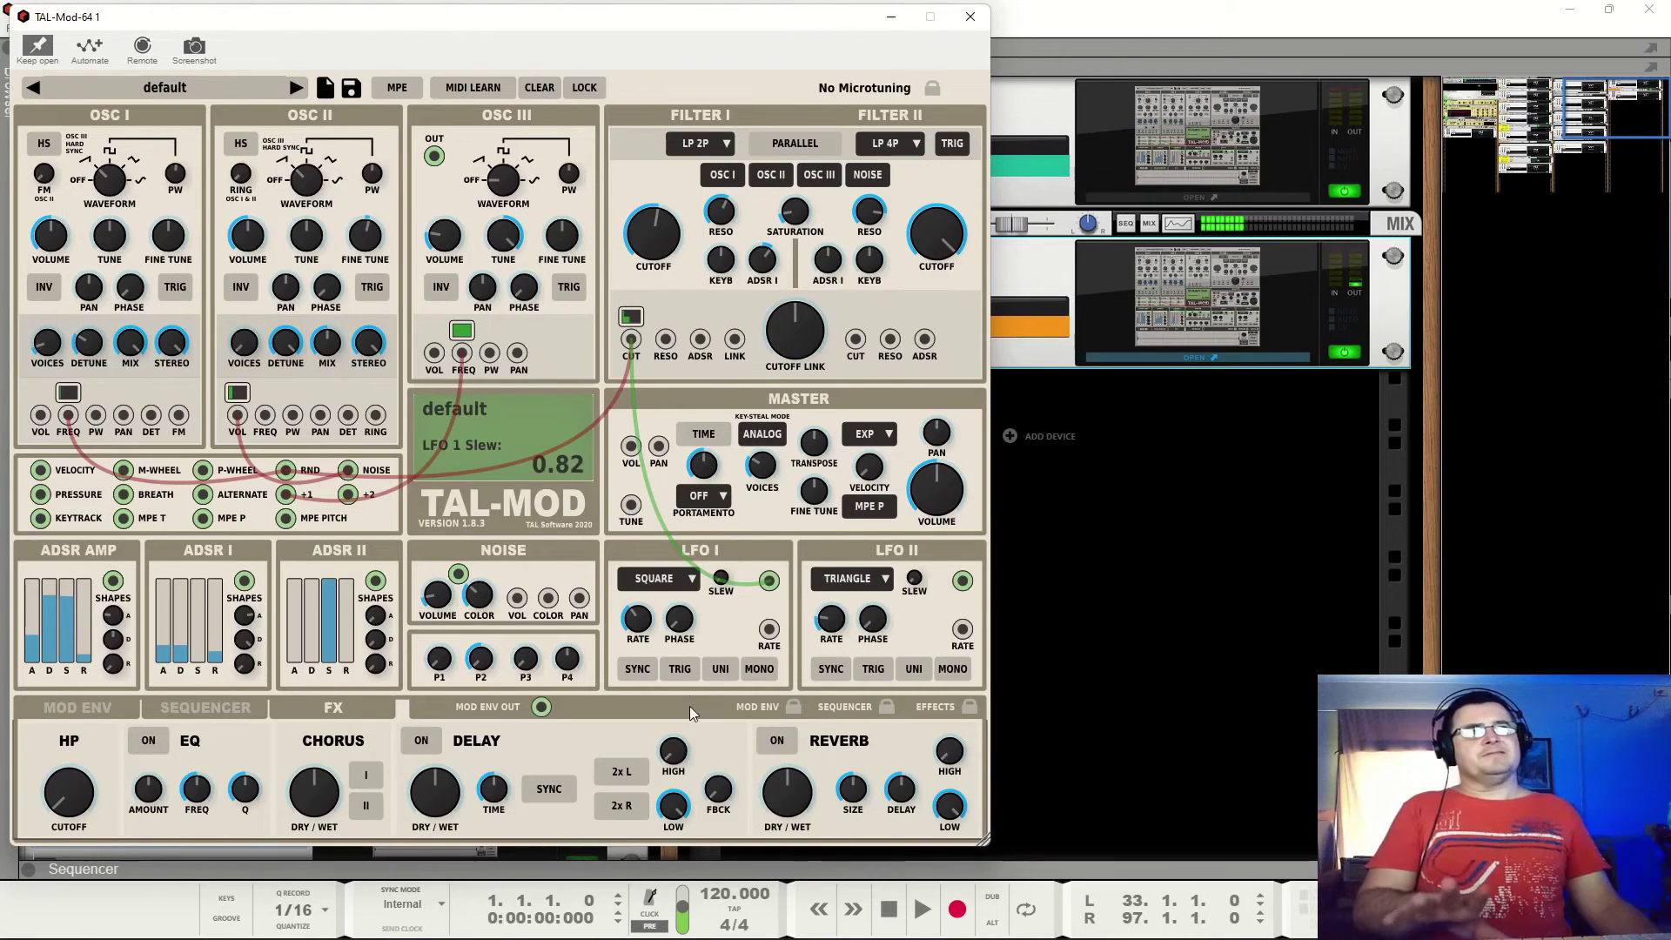
Remove the LFO 1 modulation from Filter I's cutoff, keeping the Random modulation.
{"action": "left_click", "coordinate": [633, 319]}
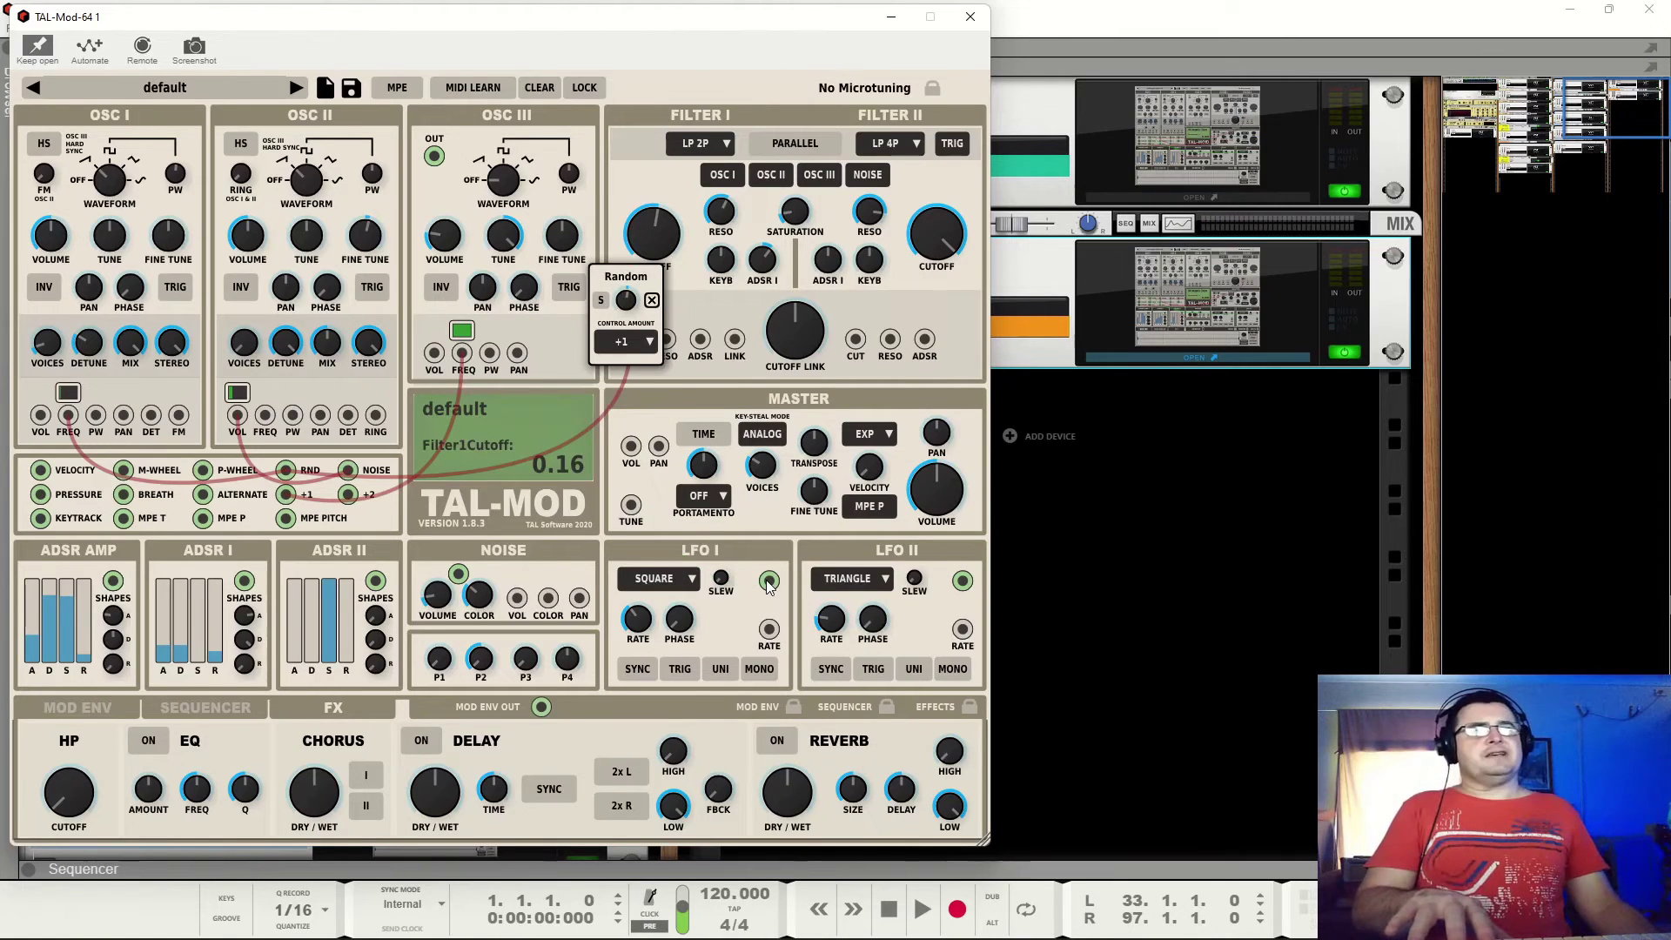
Route LFO I to Osc I's pan with a modulation amount of 1.00.
{"action": "left_click_drag", "start_coordinate": [770, 581], "coordinate": [123, 415]}
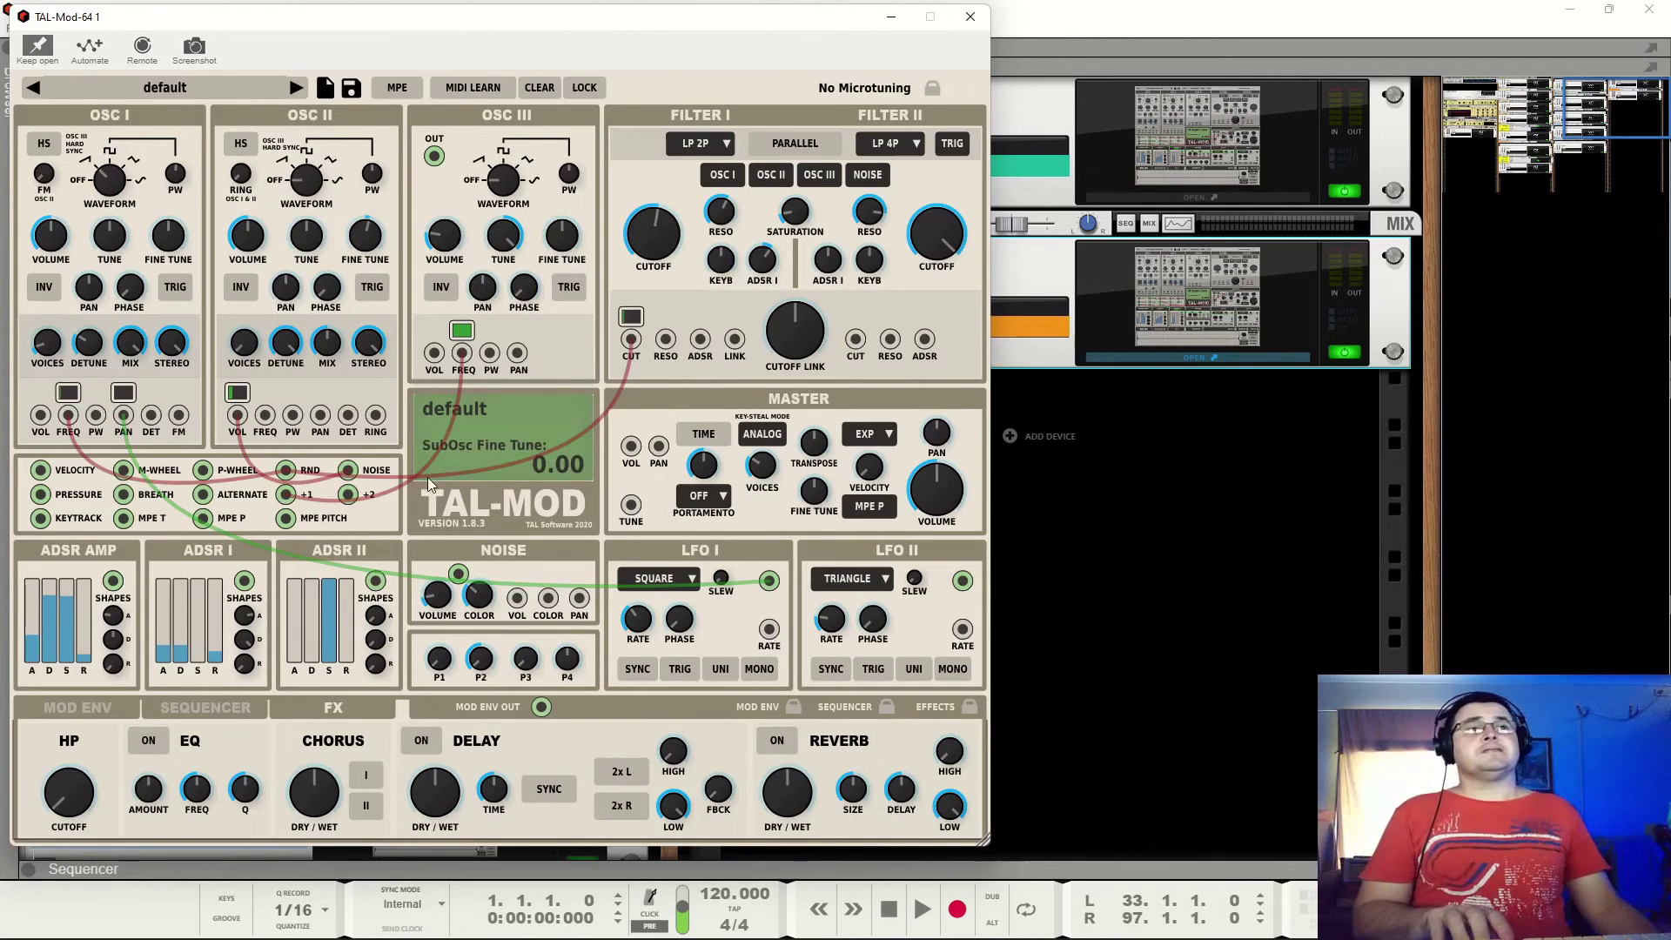
{"action": "left_click", "coordinate": [123, 392]}
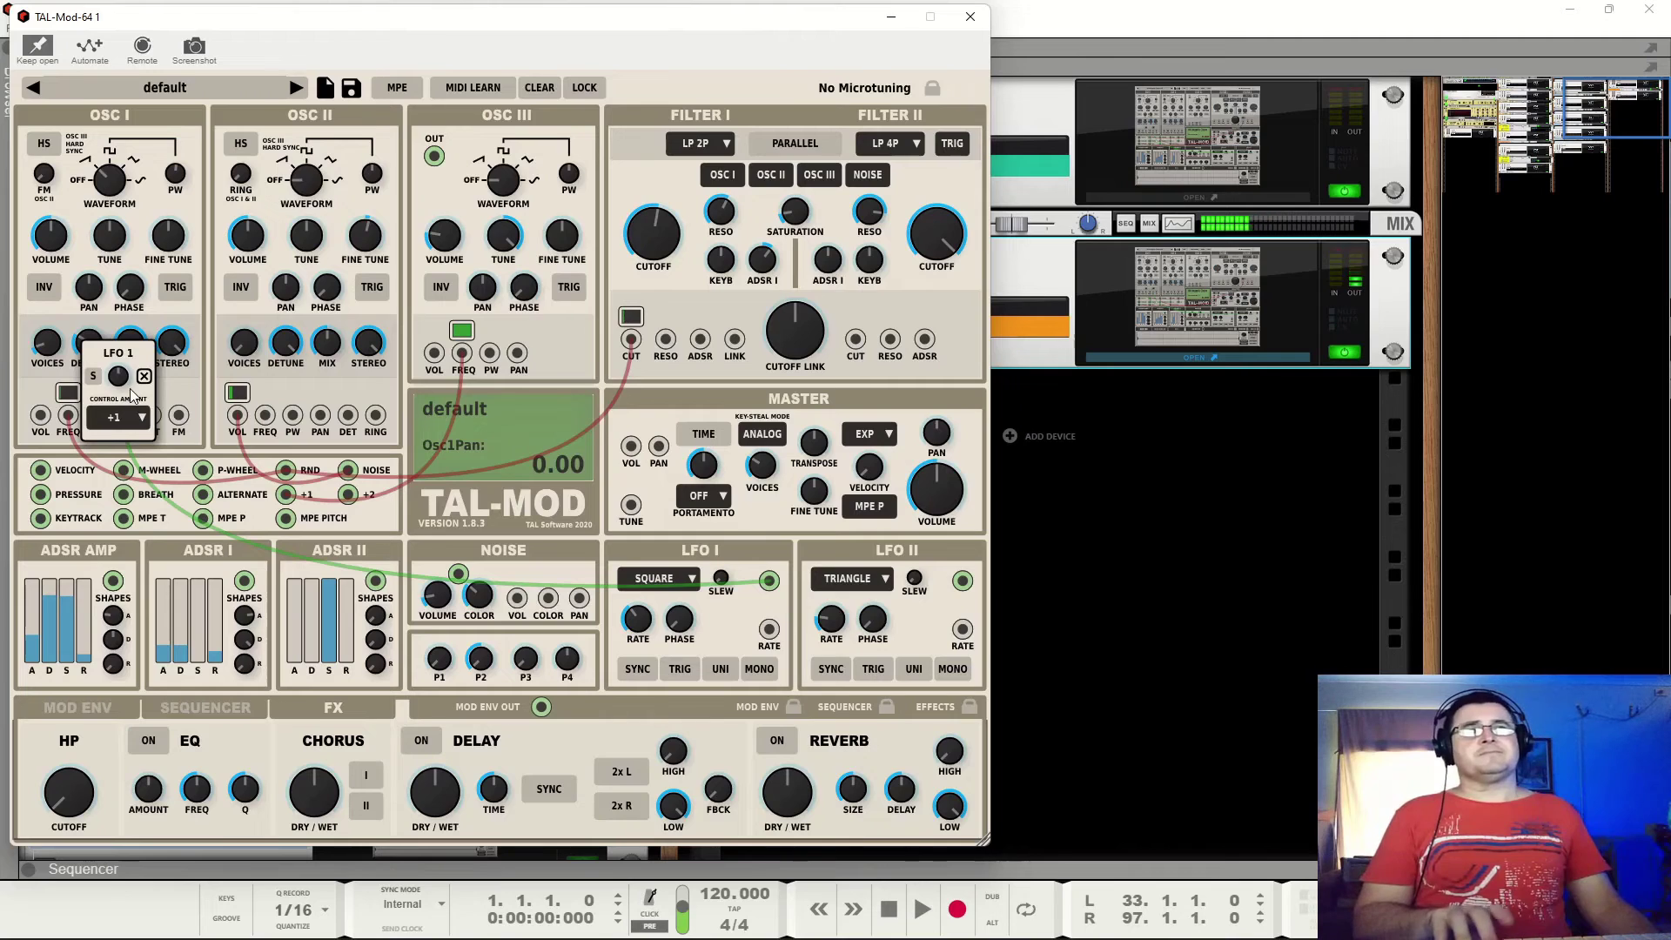
{"action": "left_click_drag", "start_coordinate": [122, 383], "coordinate": [163, 296]}
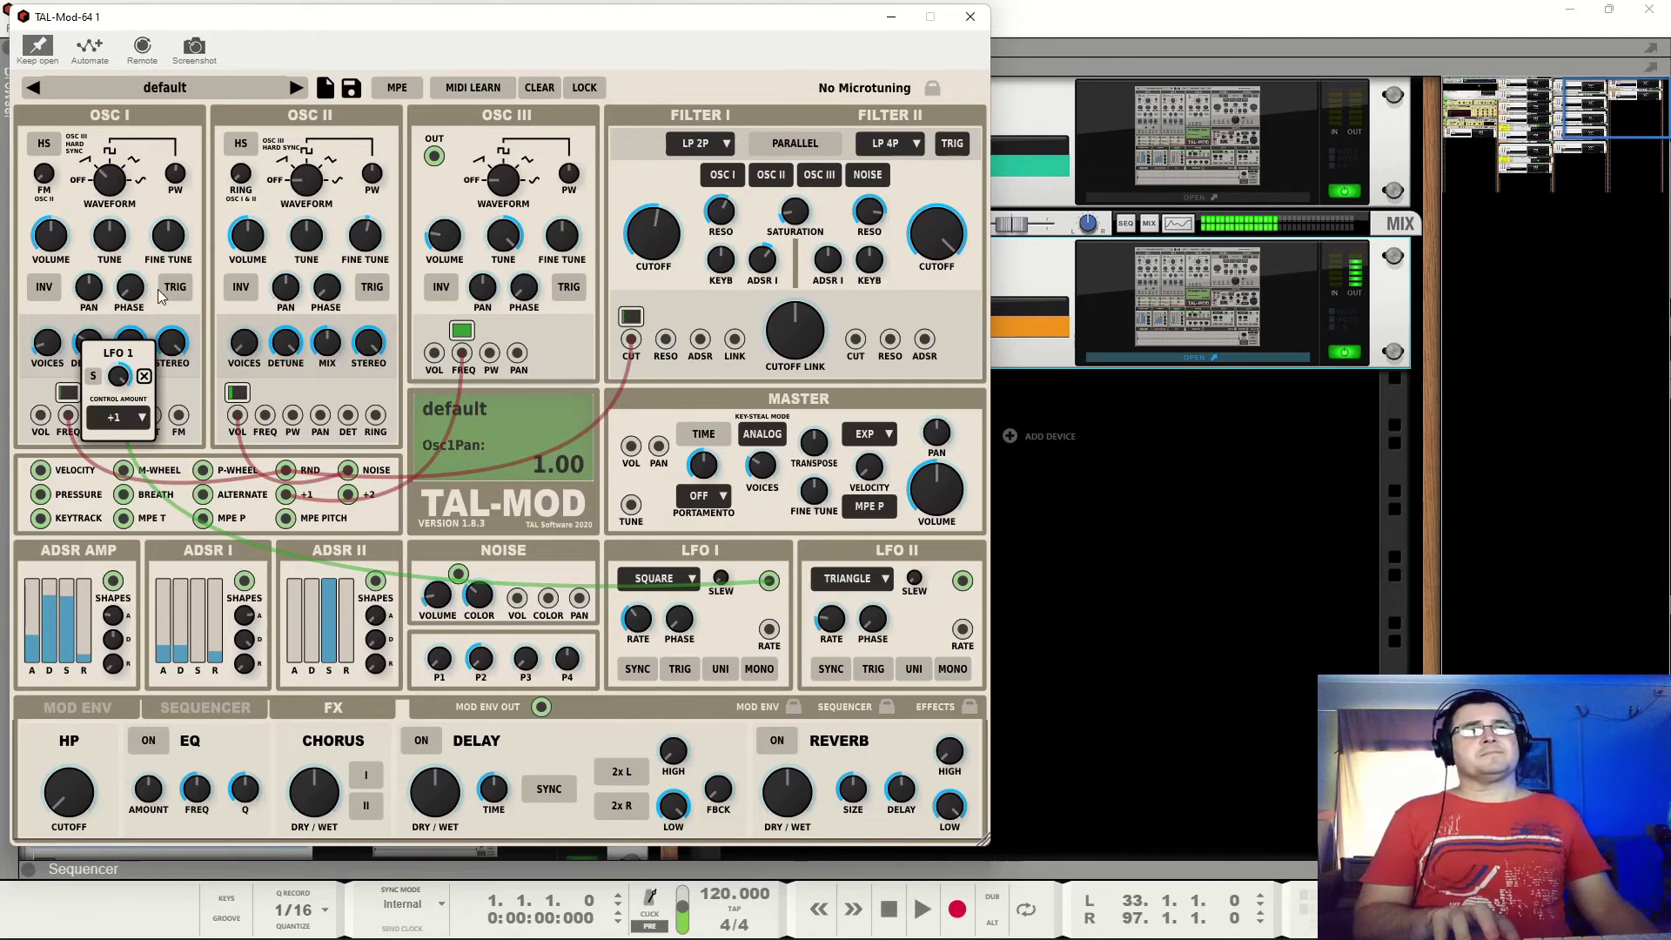
{"action": "left_click", "coordinate": [181, 393]}
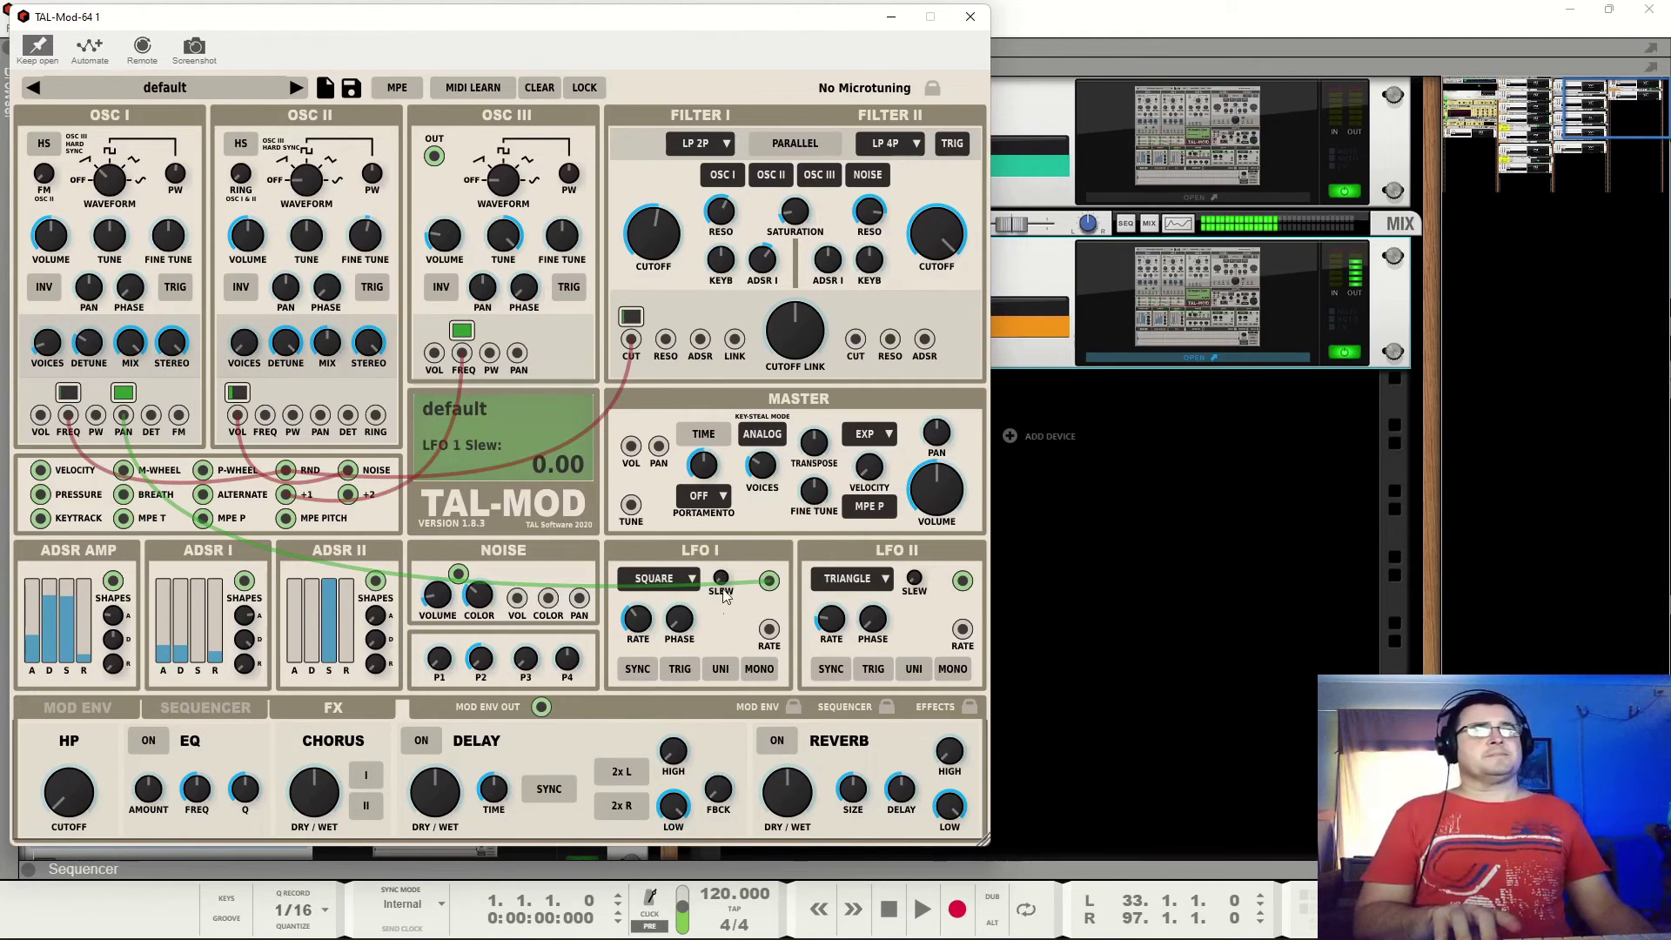
Audition the auto-panning at LFO I rates of 2.48 and 0.01 Hz, pan Osc I to -1.00, and set the rate to 1.84 Hz.
{"action": "mouse_move", "coordinate": [638, 640]}
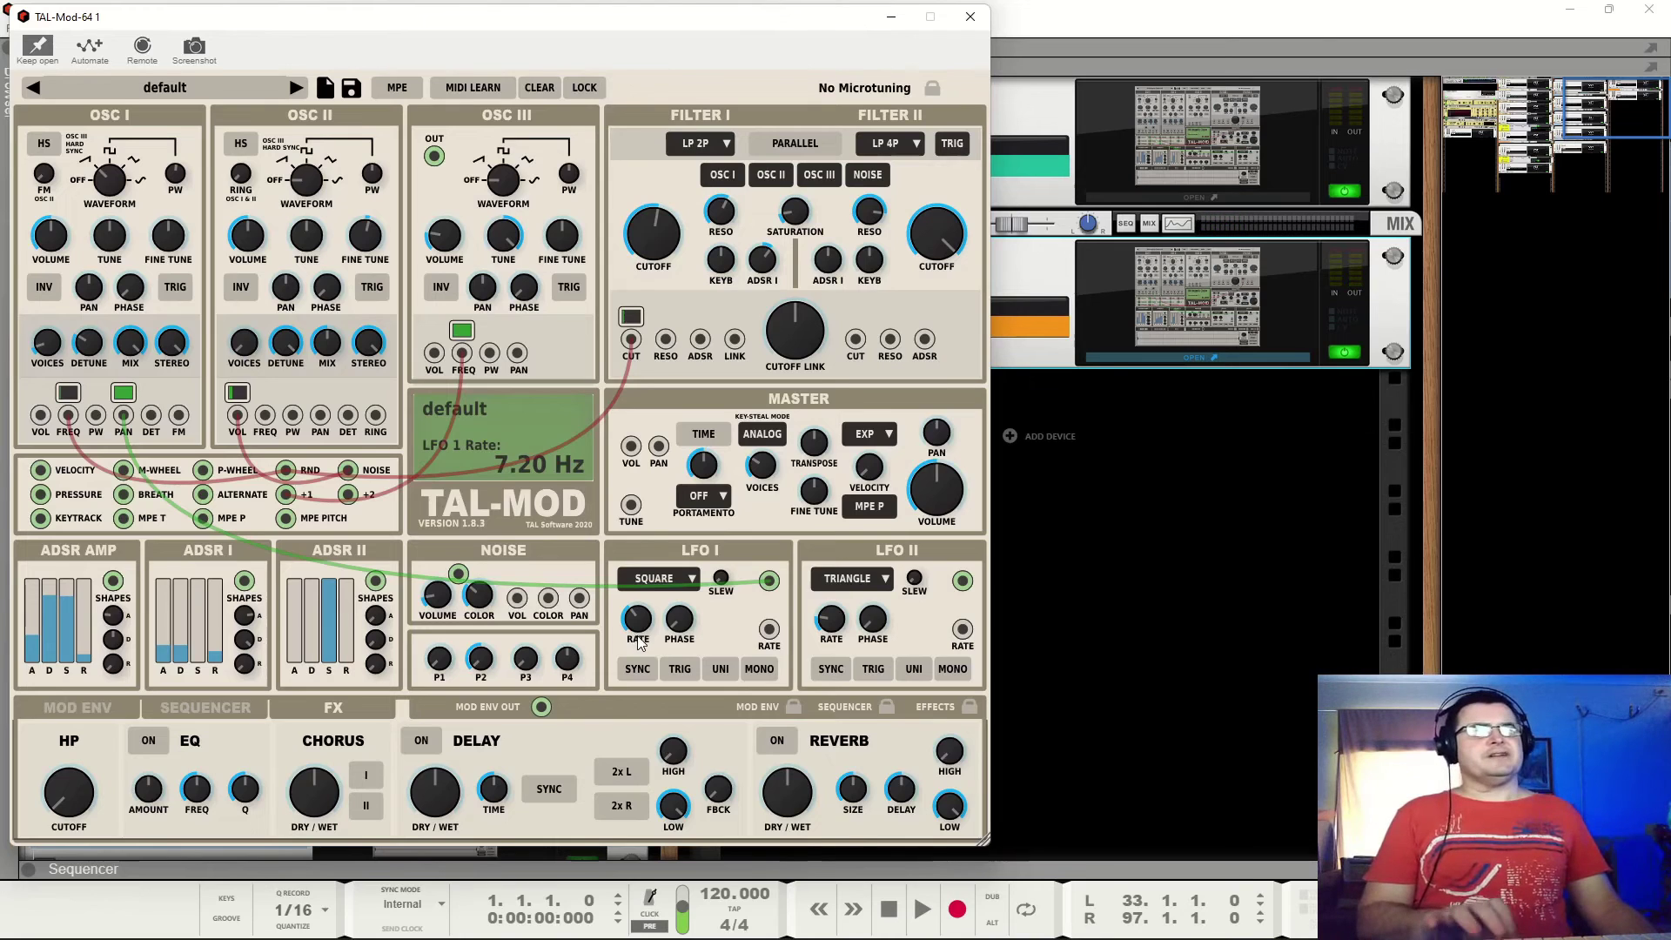
{"action": "left_click_drag", "start_coordinate": [639, 643], "coordinate": [647, 645]}
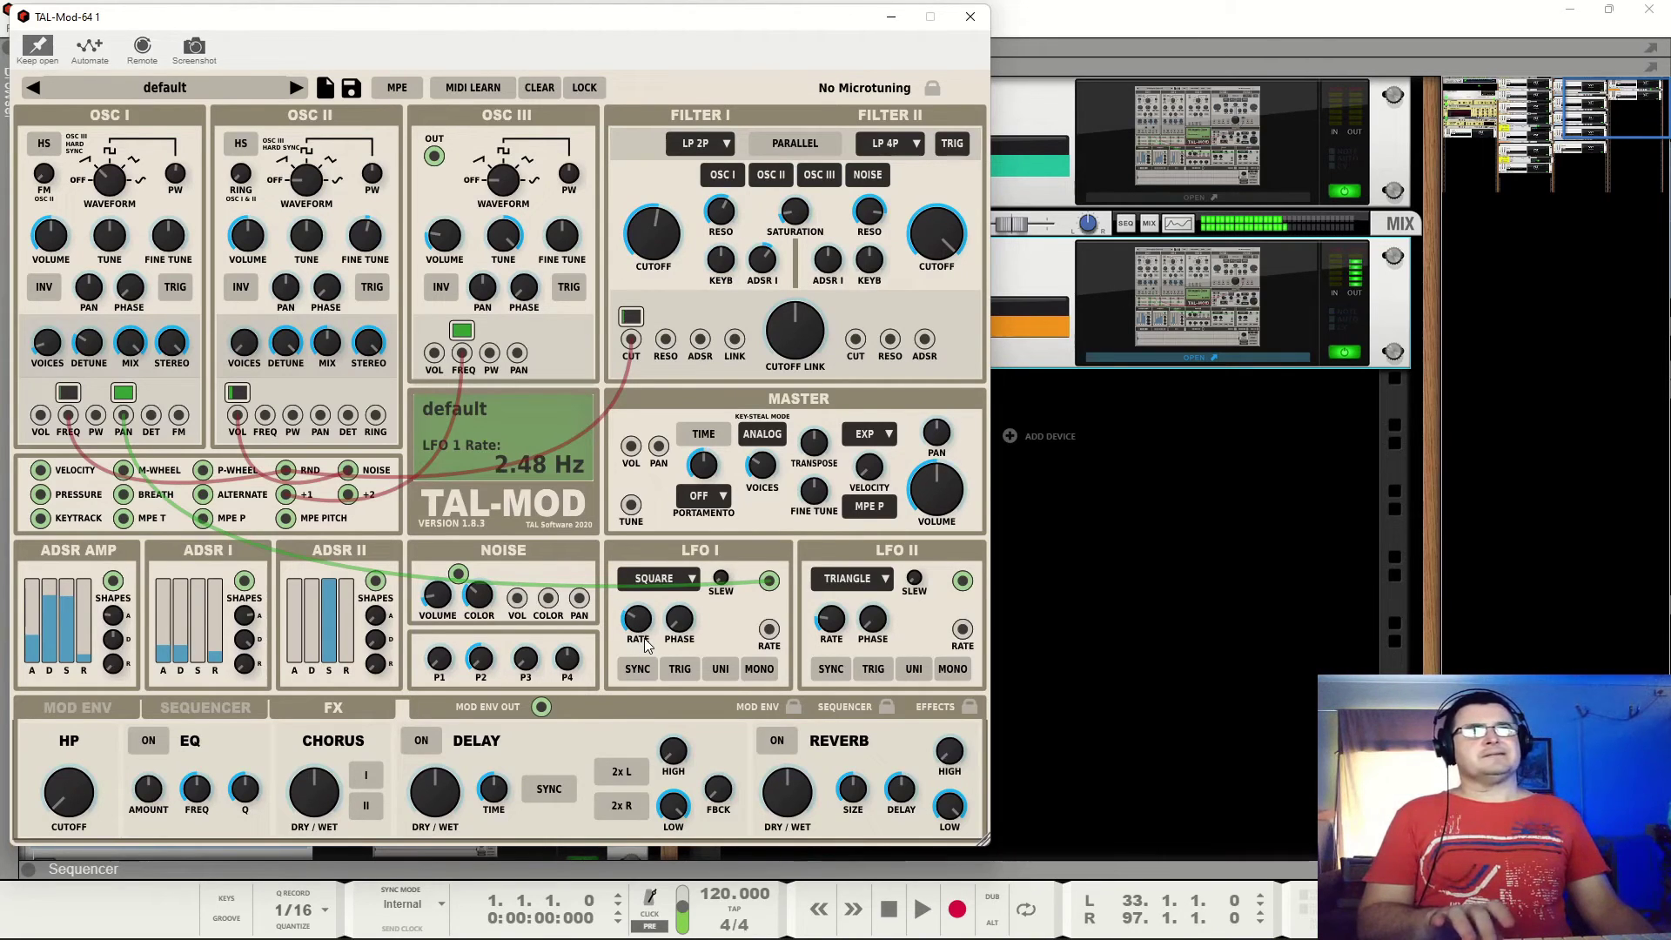
{"action": "left_click_drag", "start_coordinate": [645, 636], "coordinate": [649, 669]}
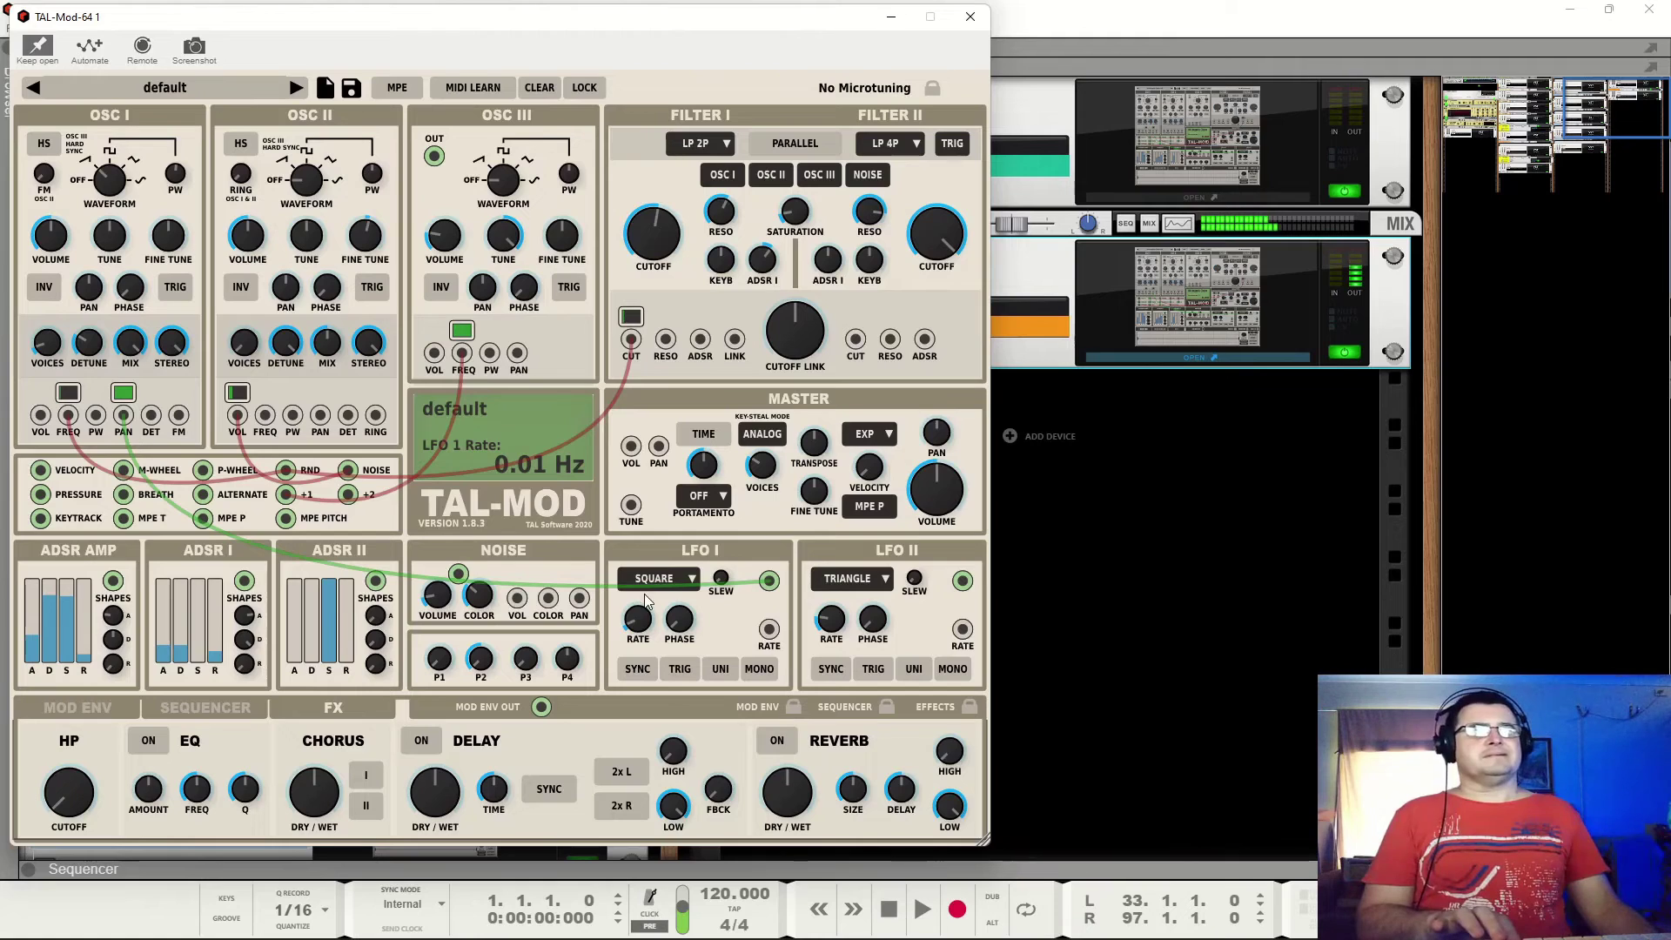
{"action": "mouse_move", "coordinate": [129, 357]}
{"action": "left_click_drag", "start_coordinate": [127, 399], "coordinate": [152, 433]}
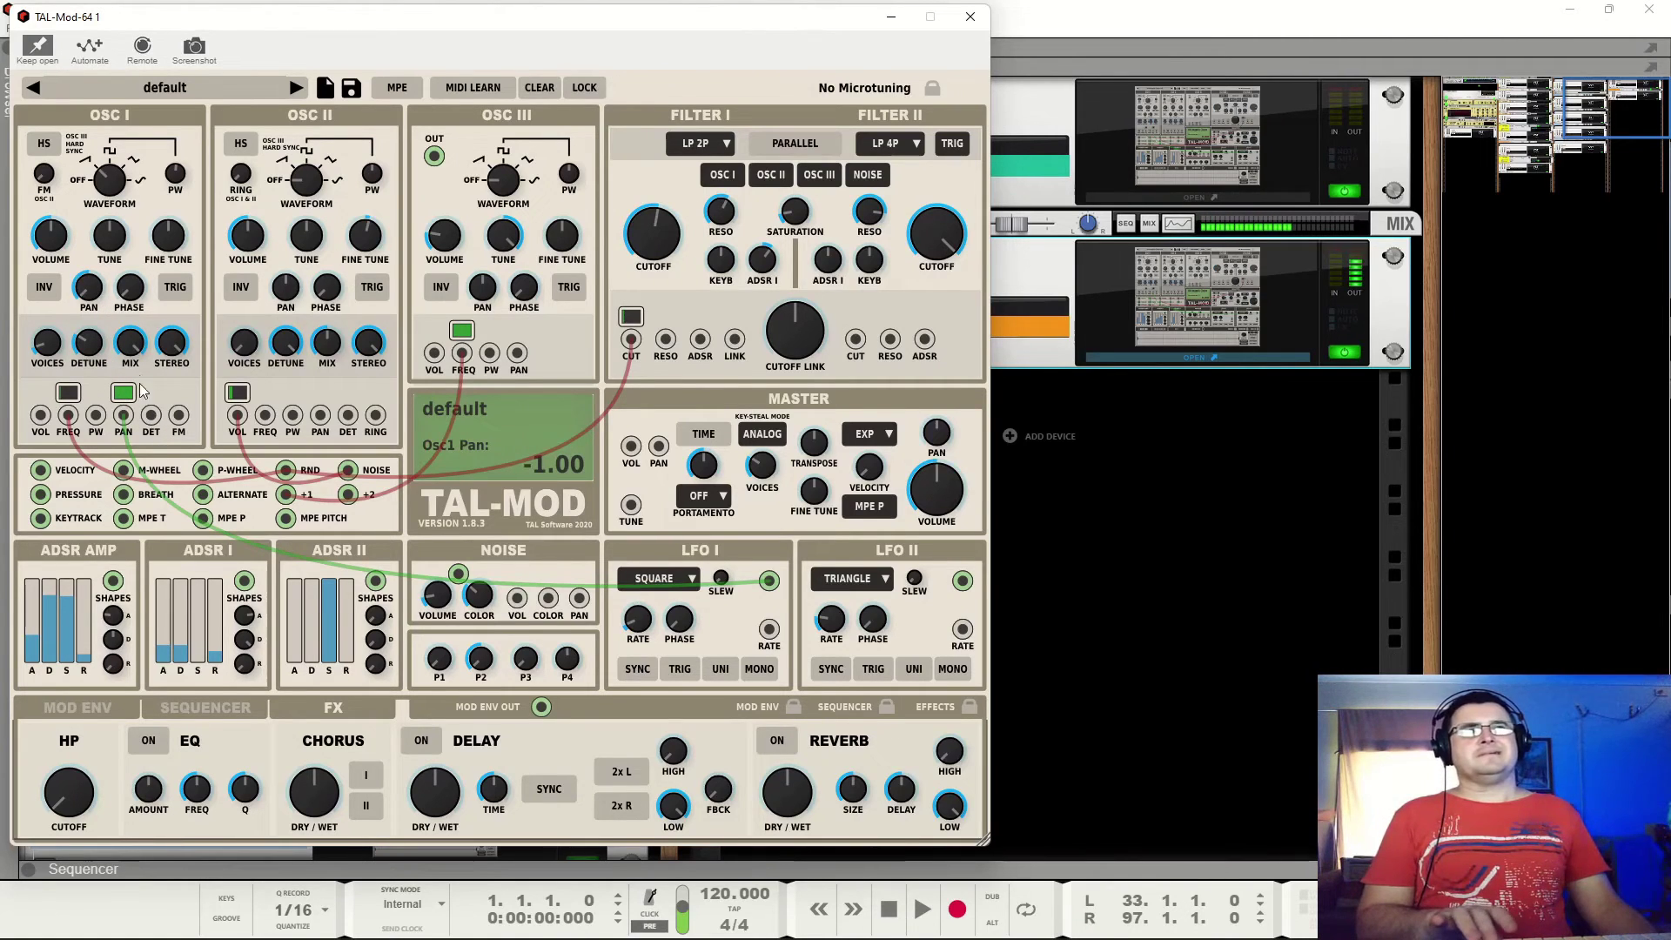
{"action": "left_click_drag", "start_coordinate": [644, 624], "coordinate": [655, 593]}
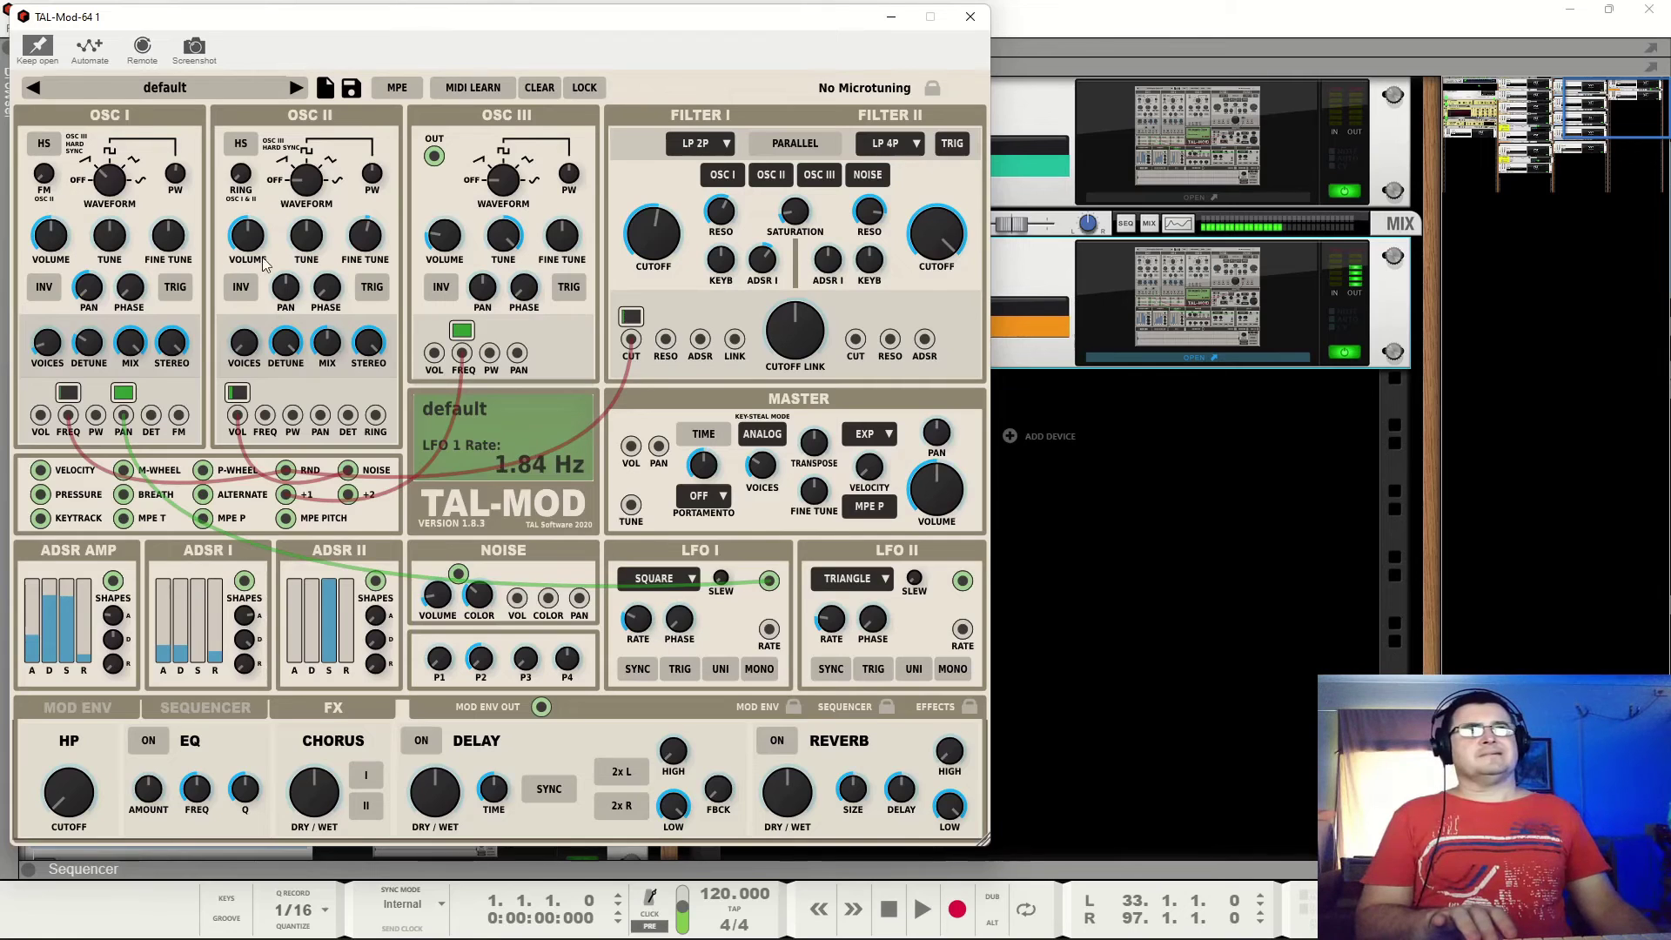
Sweep Osc I's pan and return it to centre while listening to the LFO panning.
{"action": "left_click_drag", "start_coordinate": [92, 293], "coordinate": [104, 203]}
{"action": "double_click", "coordinate": [91, 292]}
{"action": "left_click", "coordinate": [91, 344]}
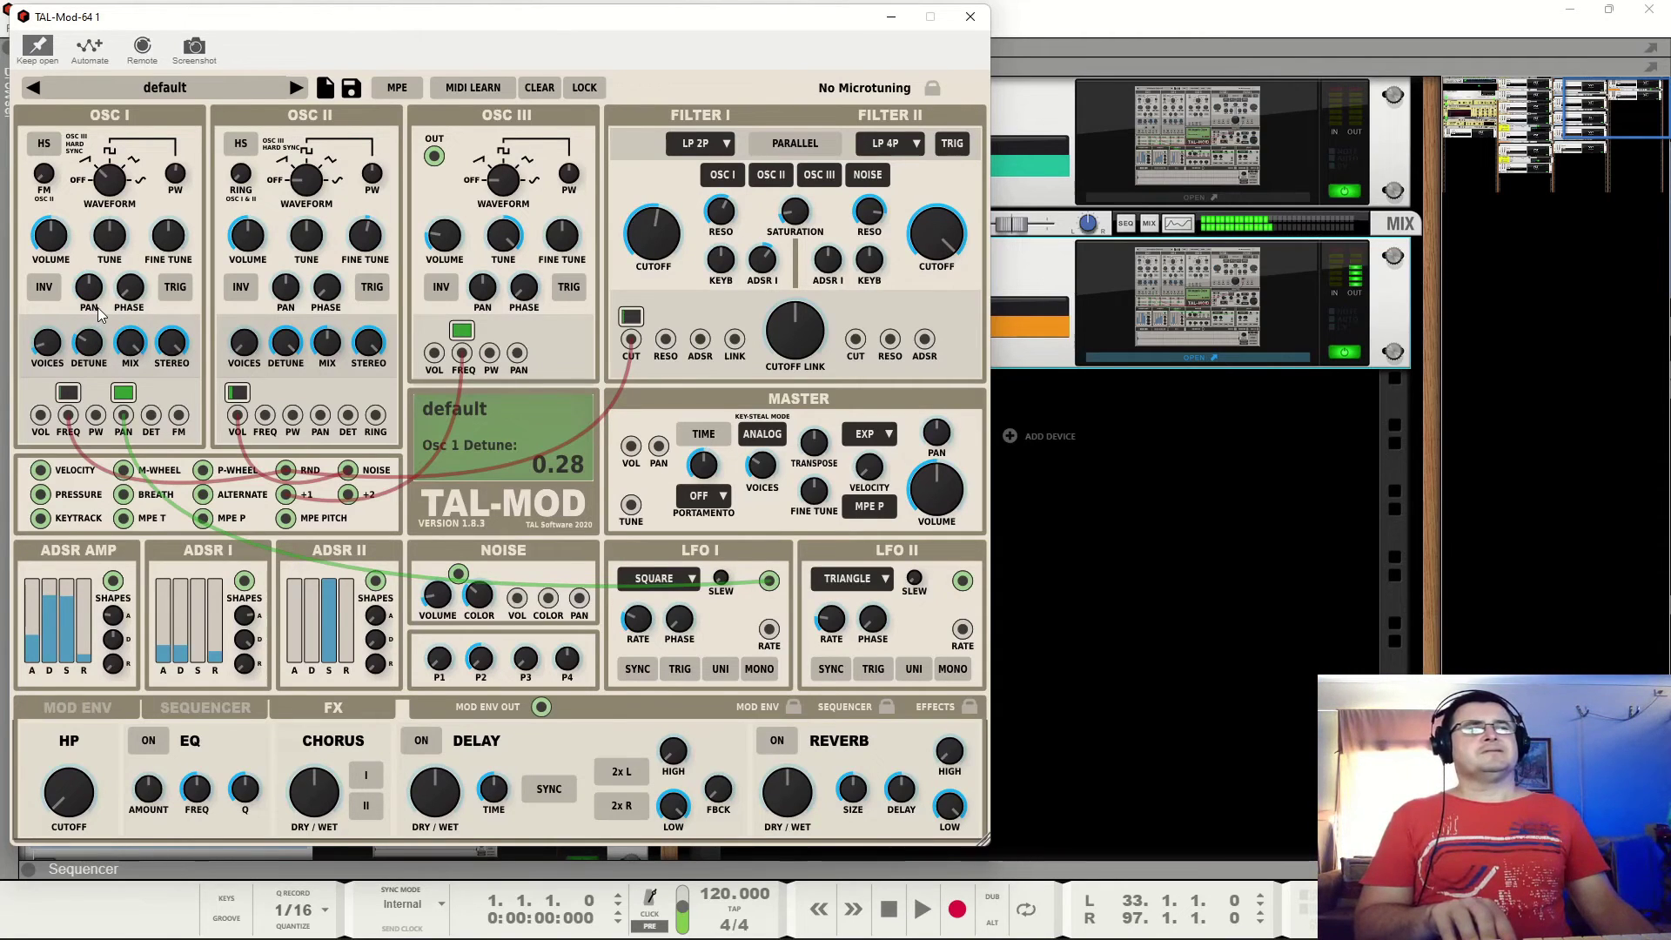
{"action": "left_click", "coordinate": [172, 344]}
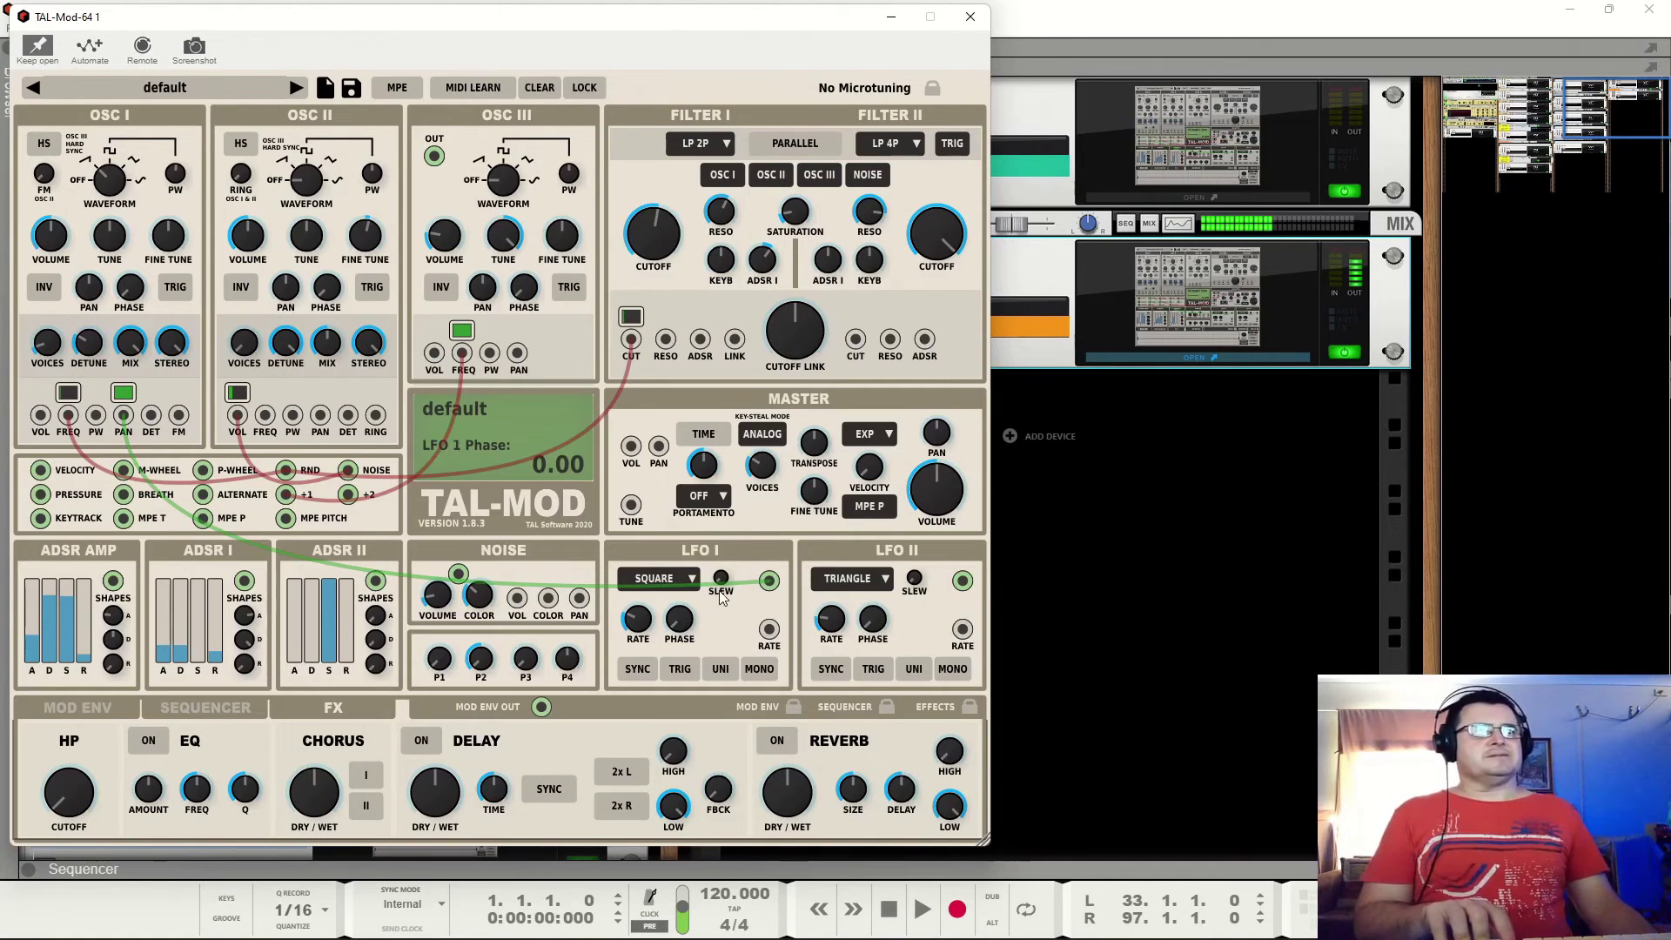
Try an LFO I slew of 0.37 on the square-wave panning and remove the LFO 1 modulation from Osc I's pan.
{"action": "left_click_drag", "start_coordinate": [725, 540], "coordinate": [721, 515]}
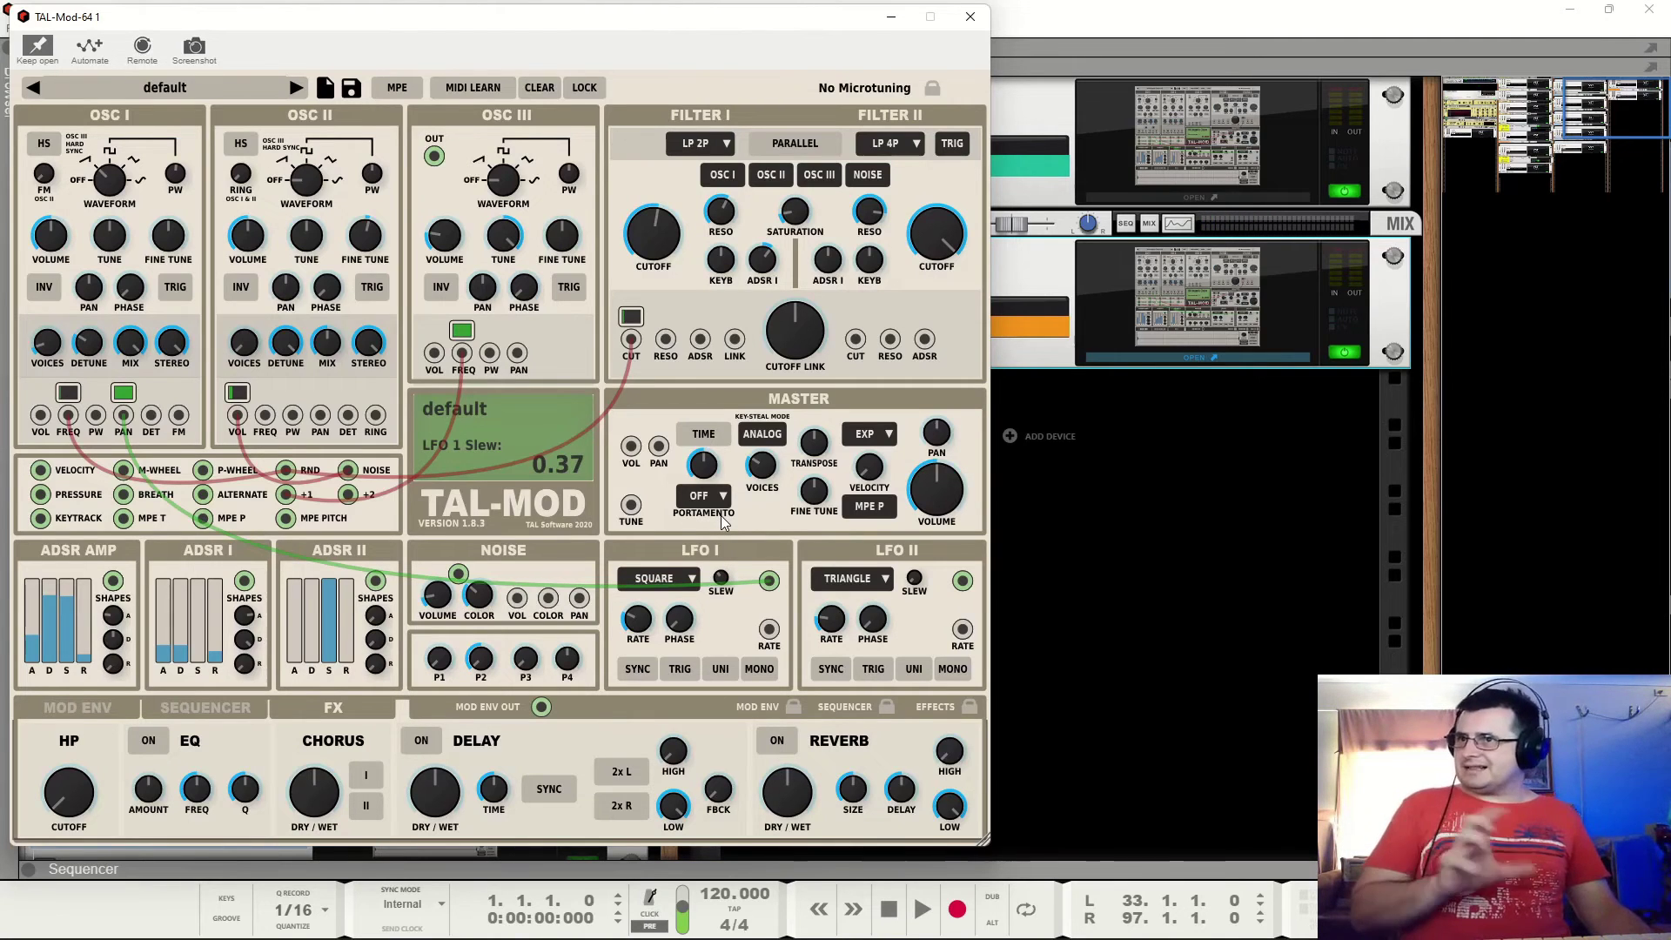
{"action": "right_click", "coordinate": [127, 396]}
{"action": "left_click", "coordinate": [139, 418]}
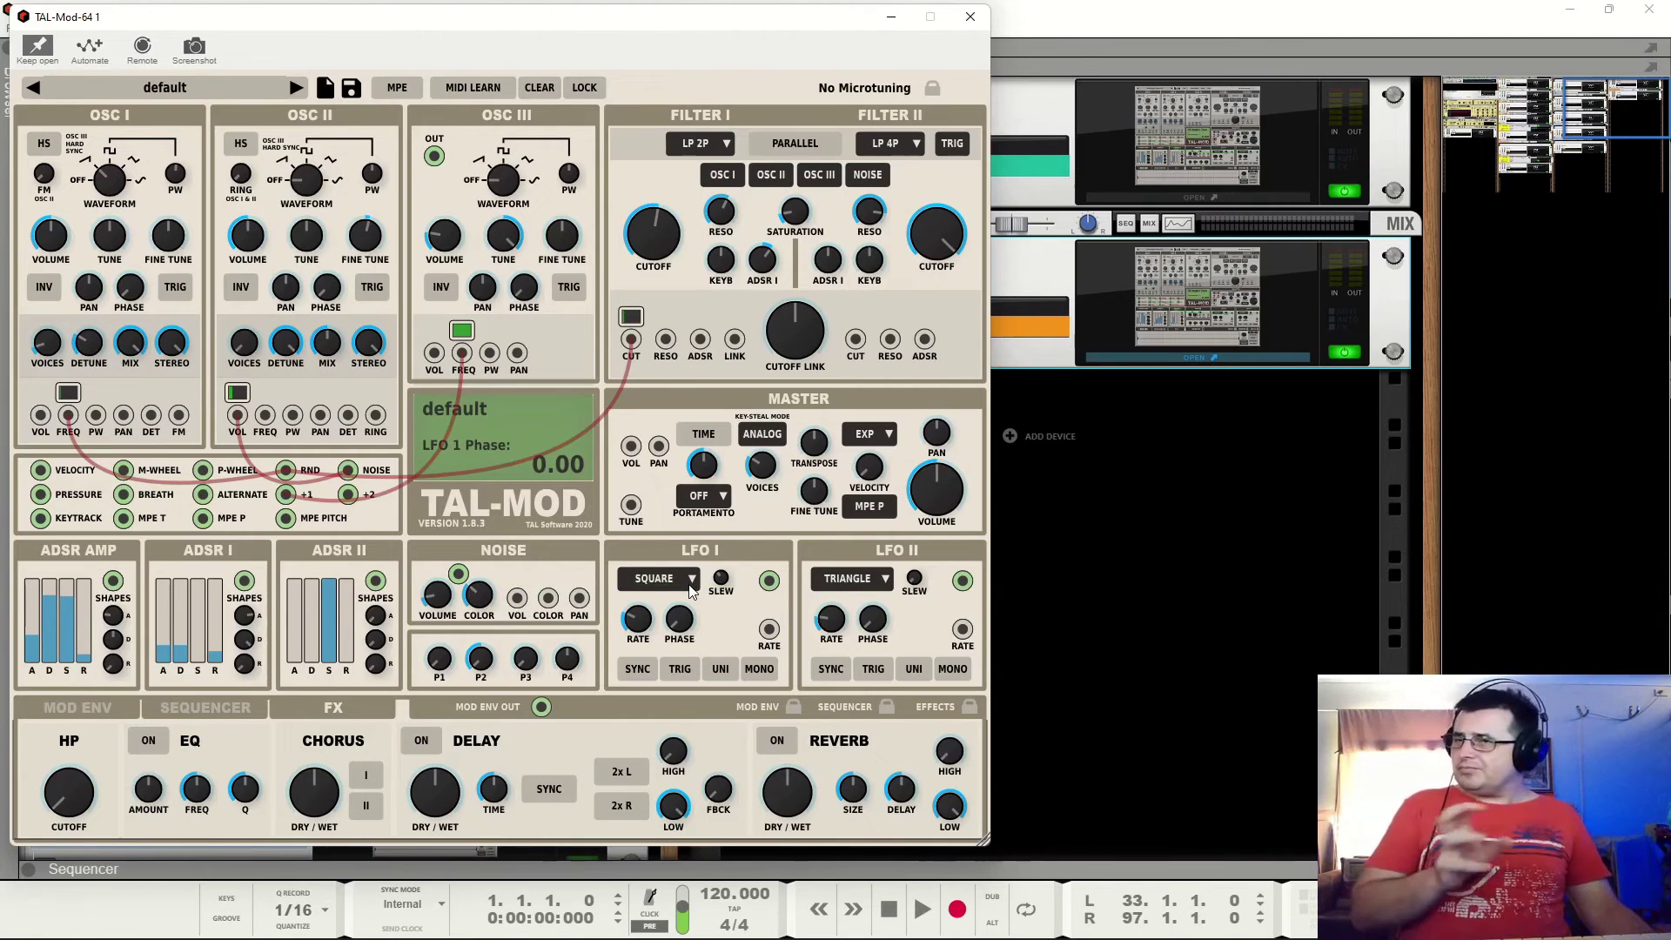
Reset LFO I's slew to 0.00 and change its waveform to Triangle.
{"action": "mouse_move", "coordinate": [727, 588]}
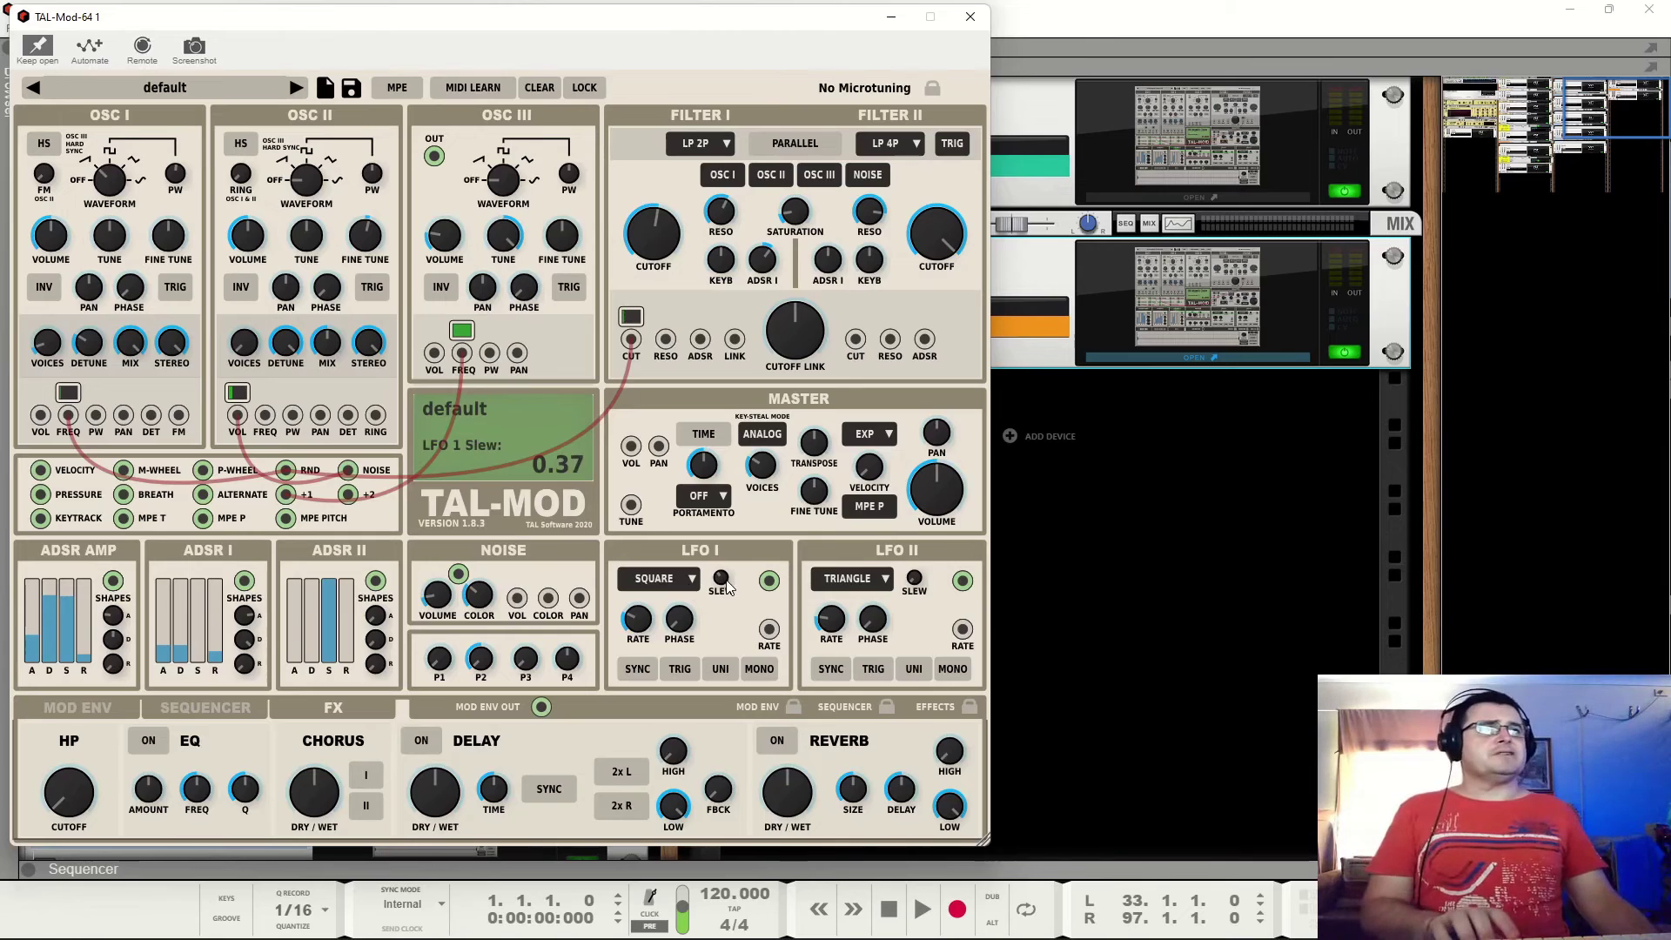
{"action": "left_click", "coordinate": [682, 580]}
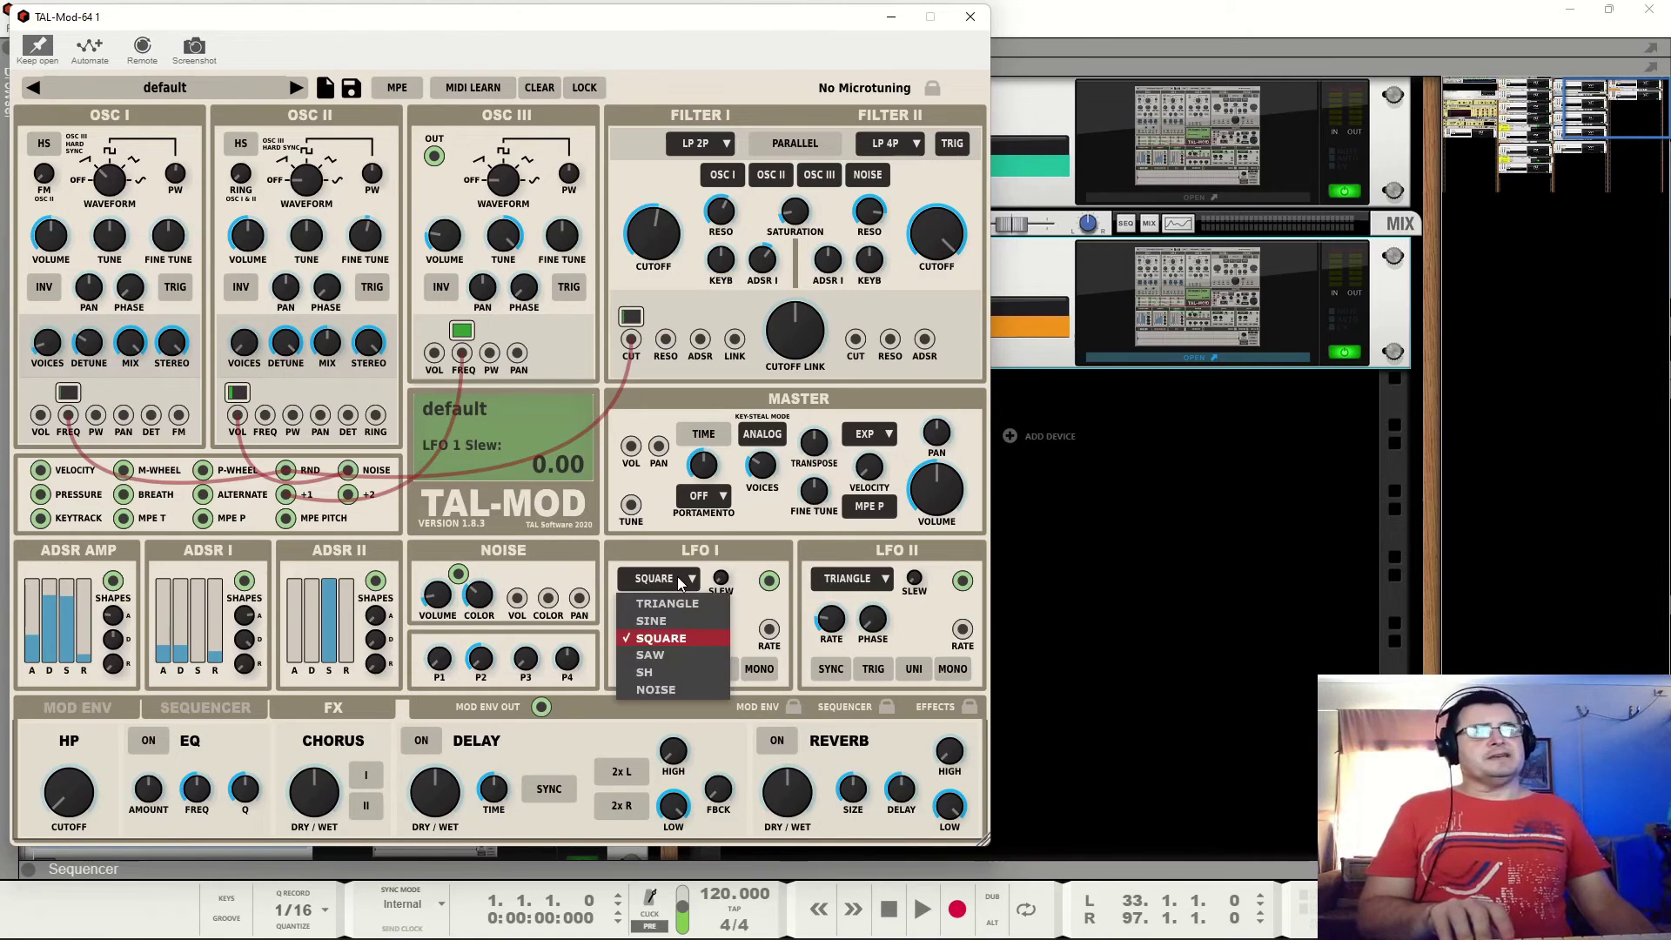
{"action": "left_click", "coordinate": [681, 609]}
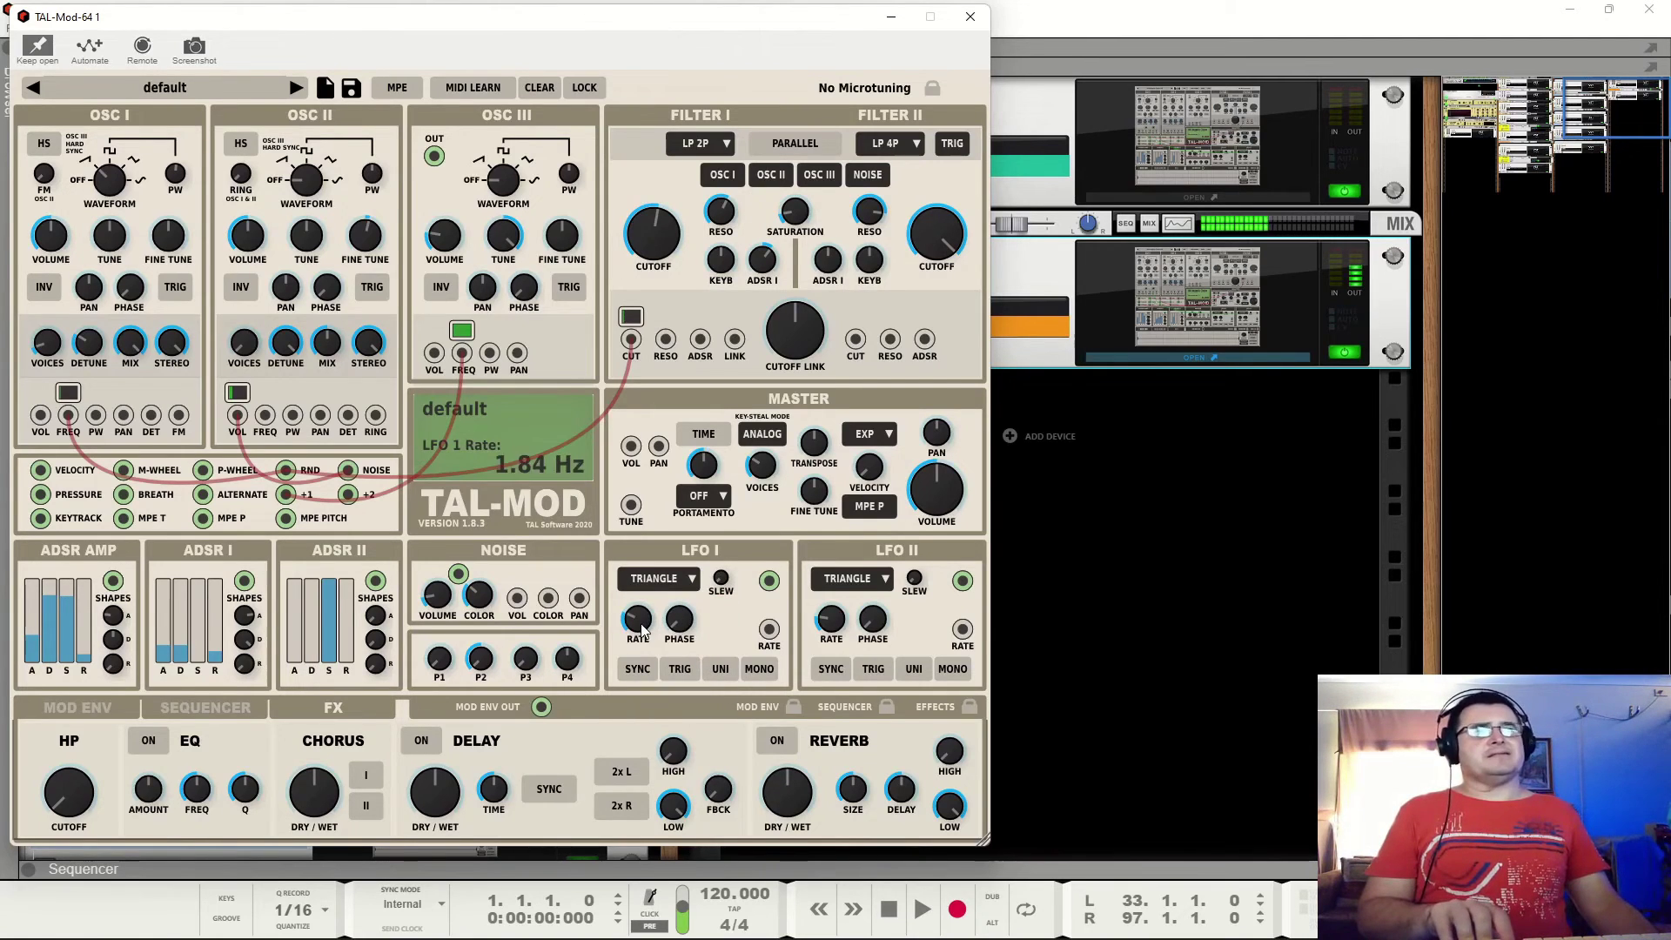
{"action": "left_click_drag", "start_coordinate": [644, 625], "coordinate": [736, 618]}
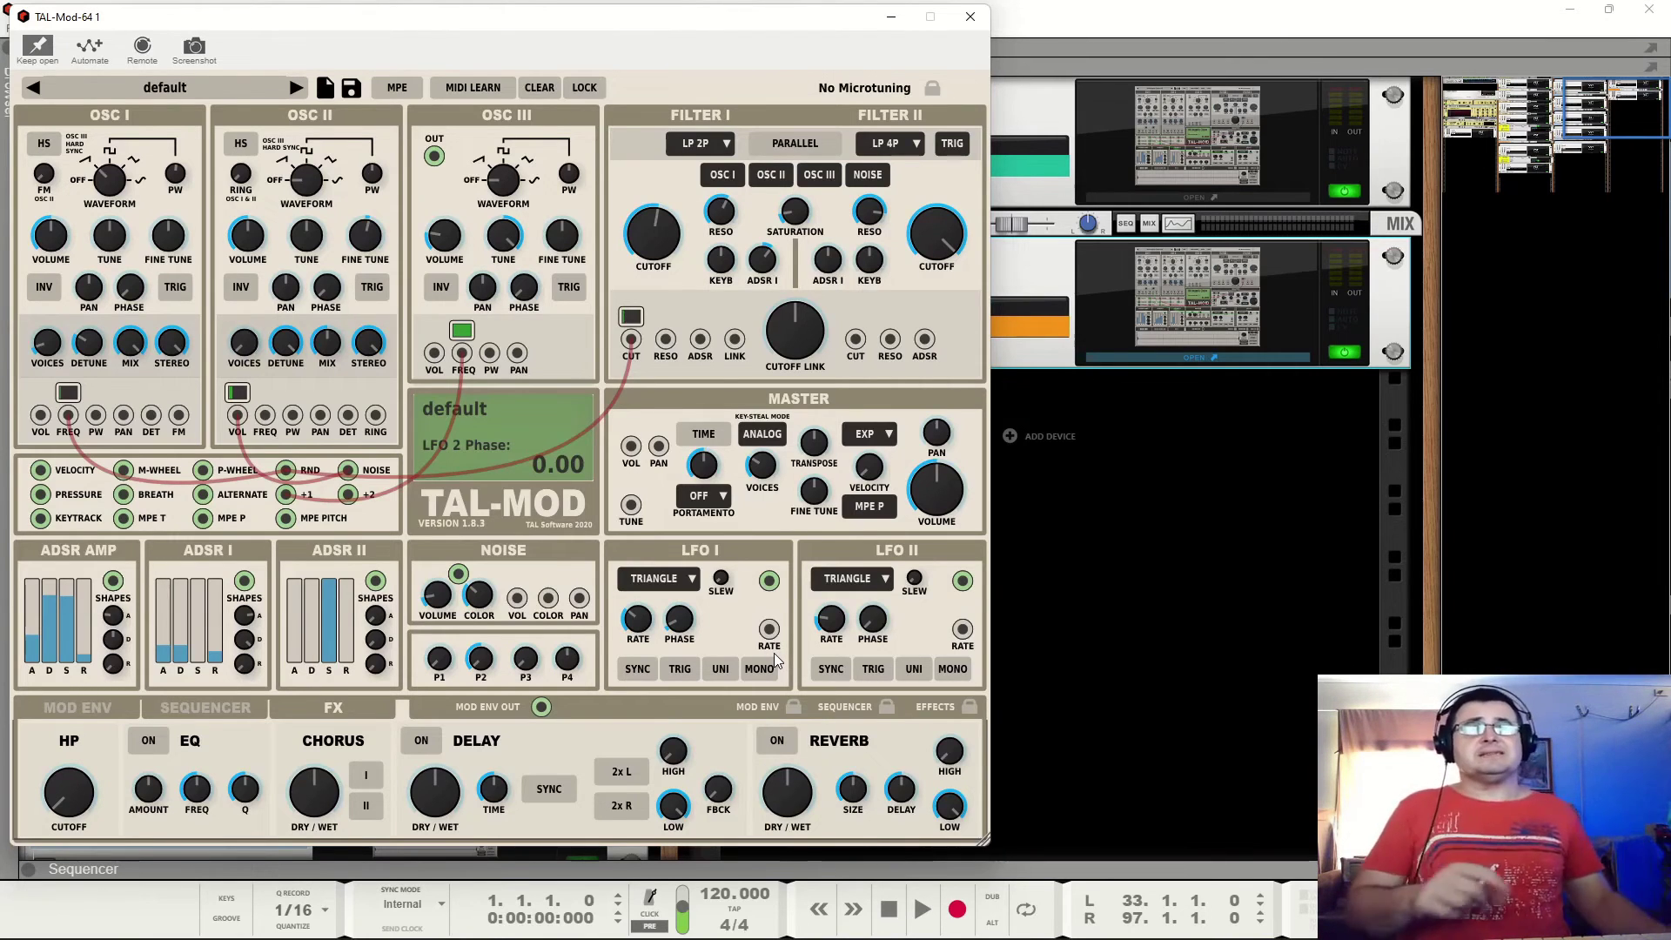
Show the Mod Env editor and route the envelope to Osc II's frequency with an amount of 4.95.
{"action": "left_click", "coordinate": [96, 707]}
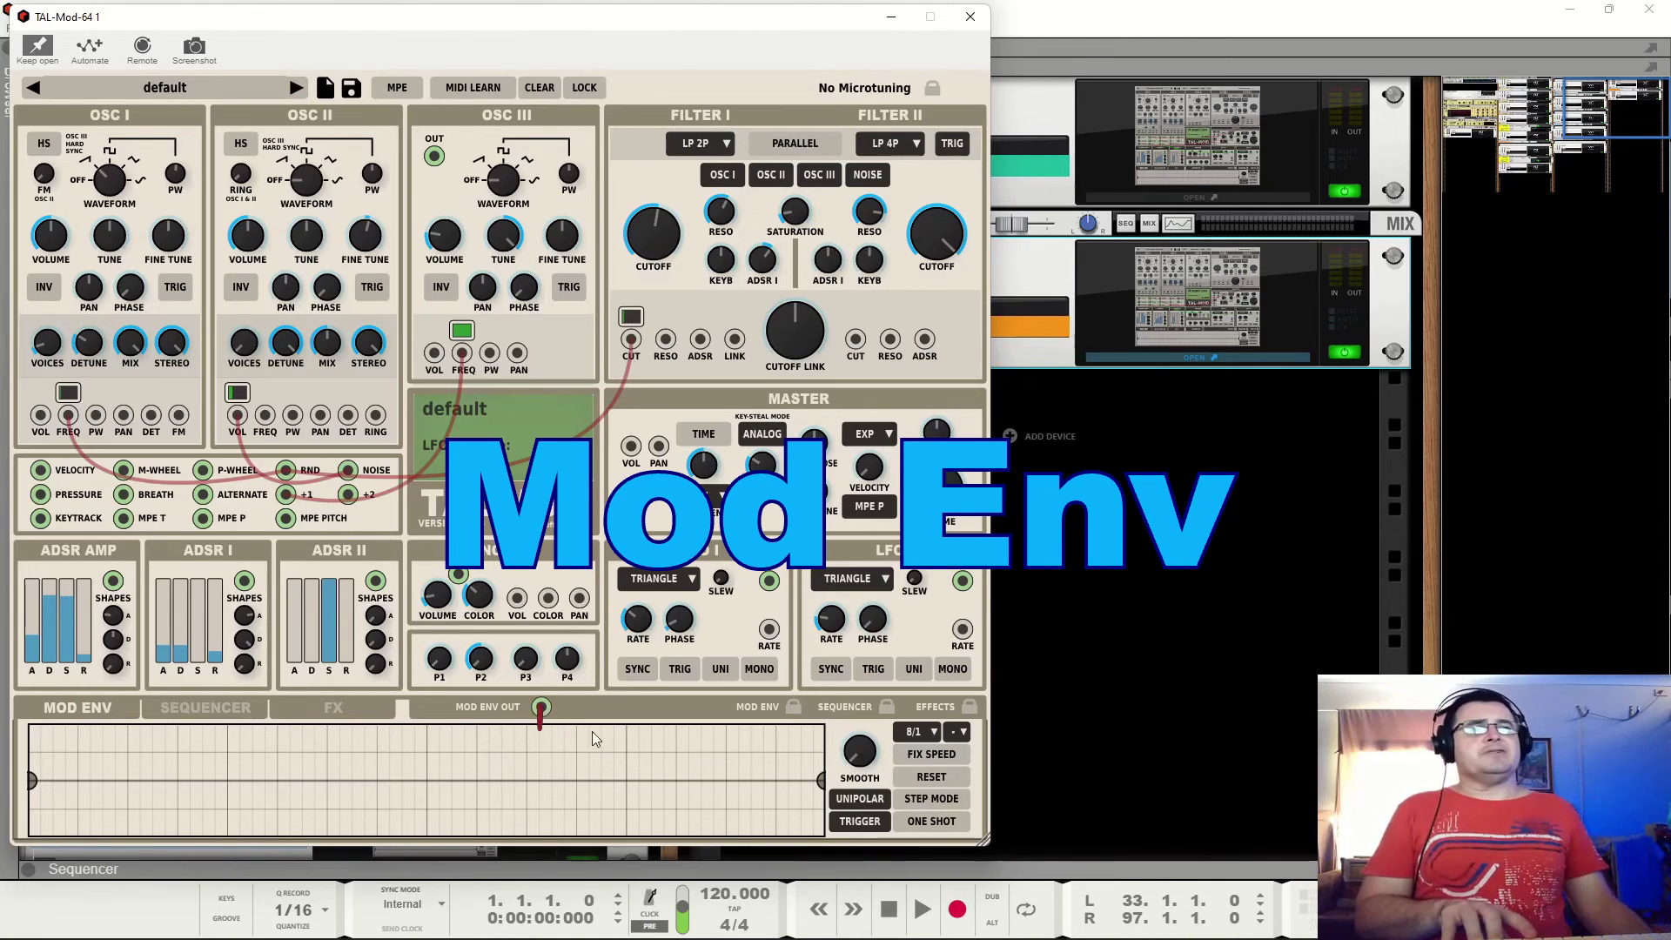
{"action": "left_click_drag", "start_coordinate": [593, 739], "coordinate": [279, 346]}
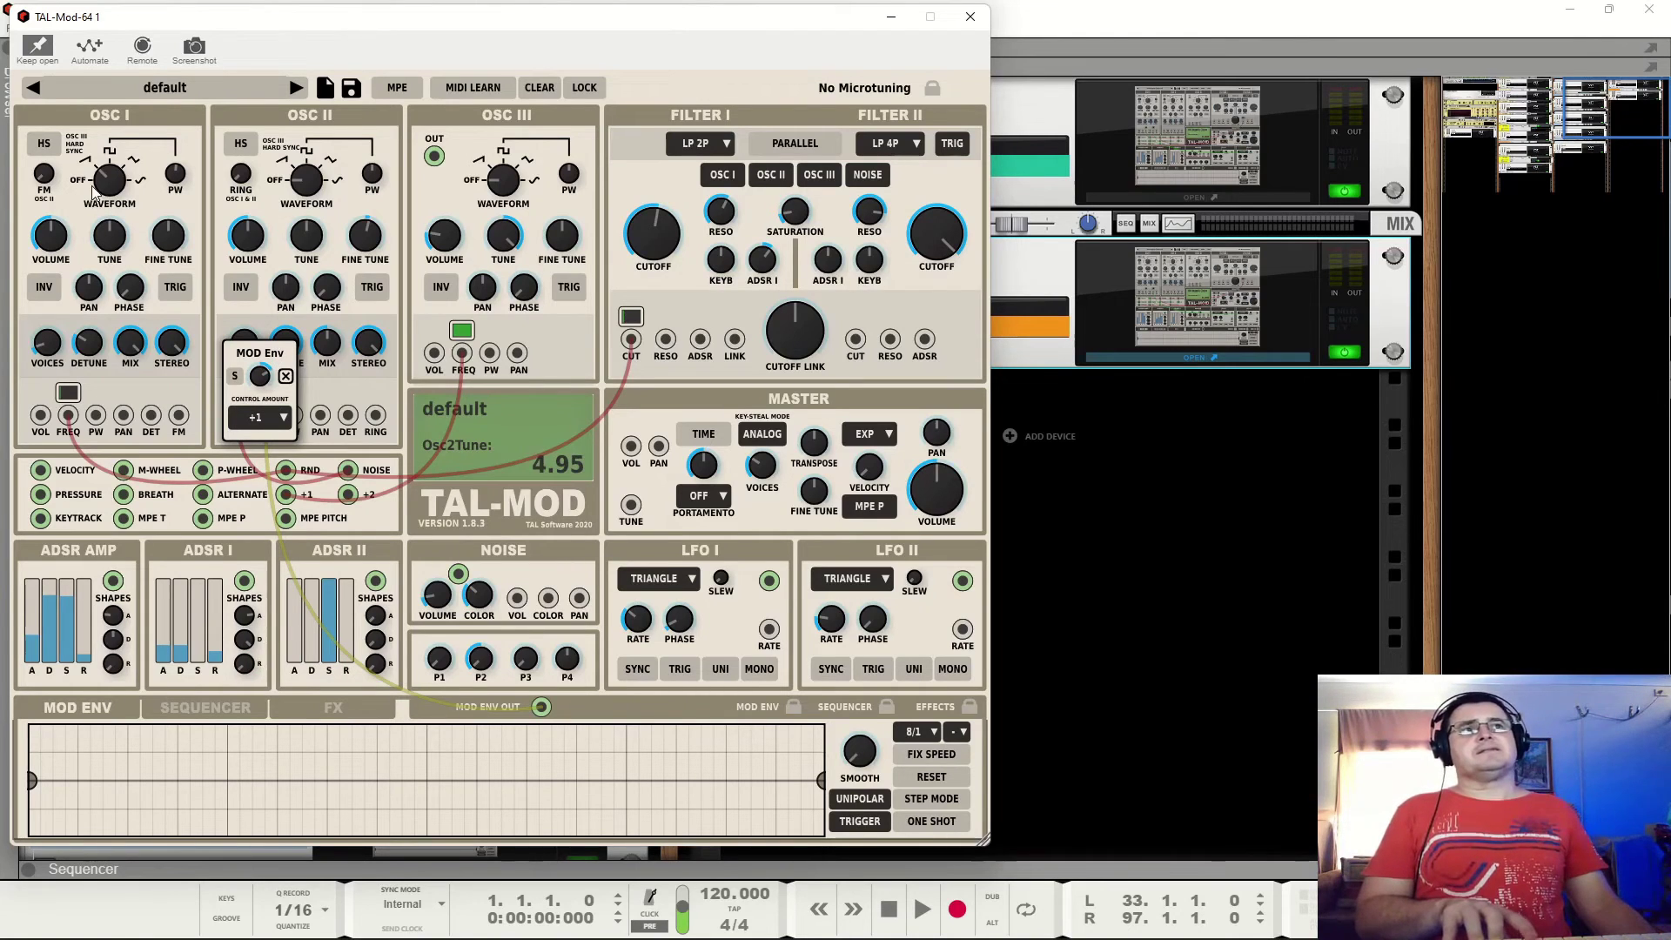
{"action": "left_click", "coordinate": [319, 195]}
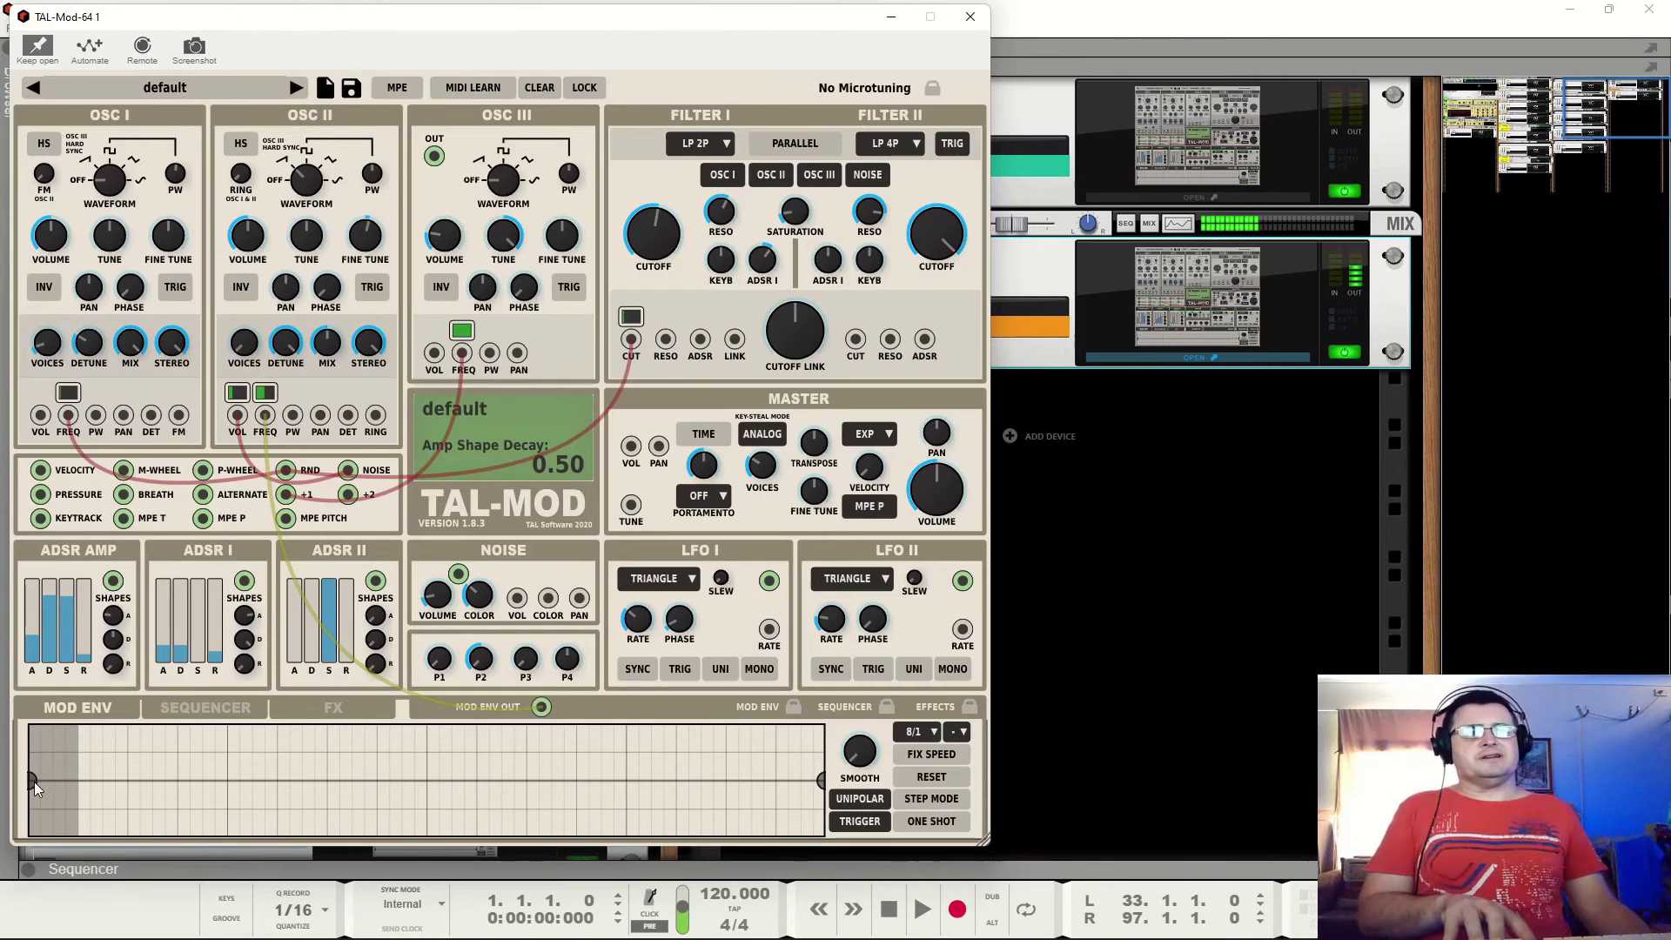
Lower the Mod Env's end points to the minimum and add a full-height peak point near the start of the curve.
{"action": "left_click_drag", "start_coordinate": [32, 780], "coordinate": [32, 831]}
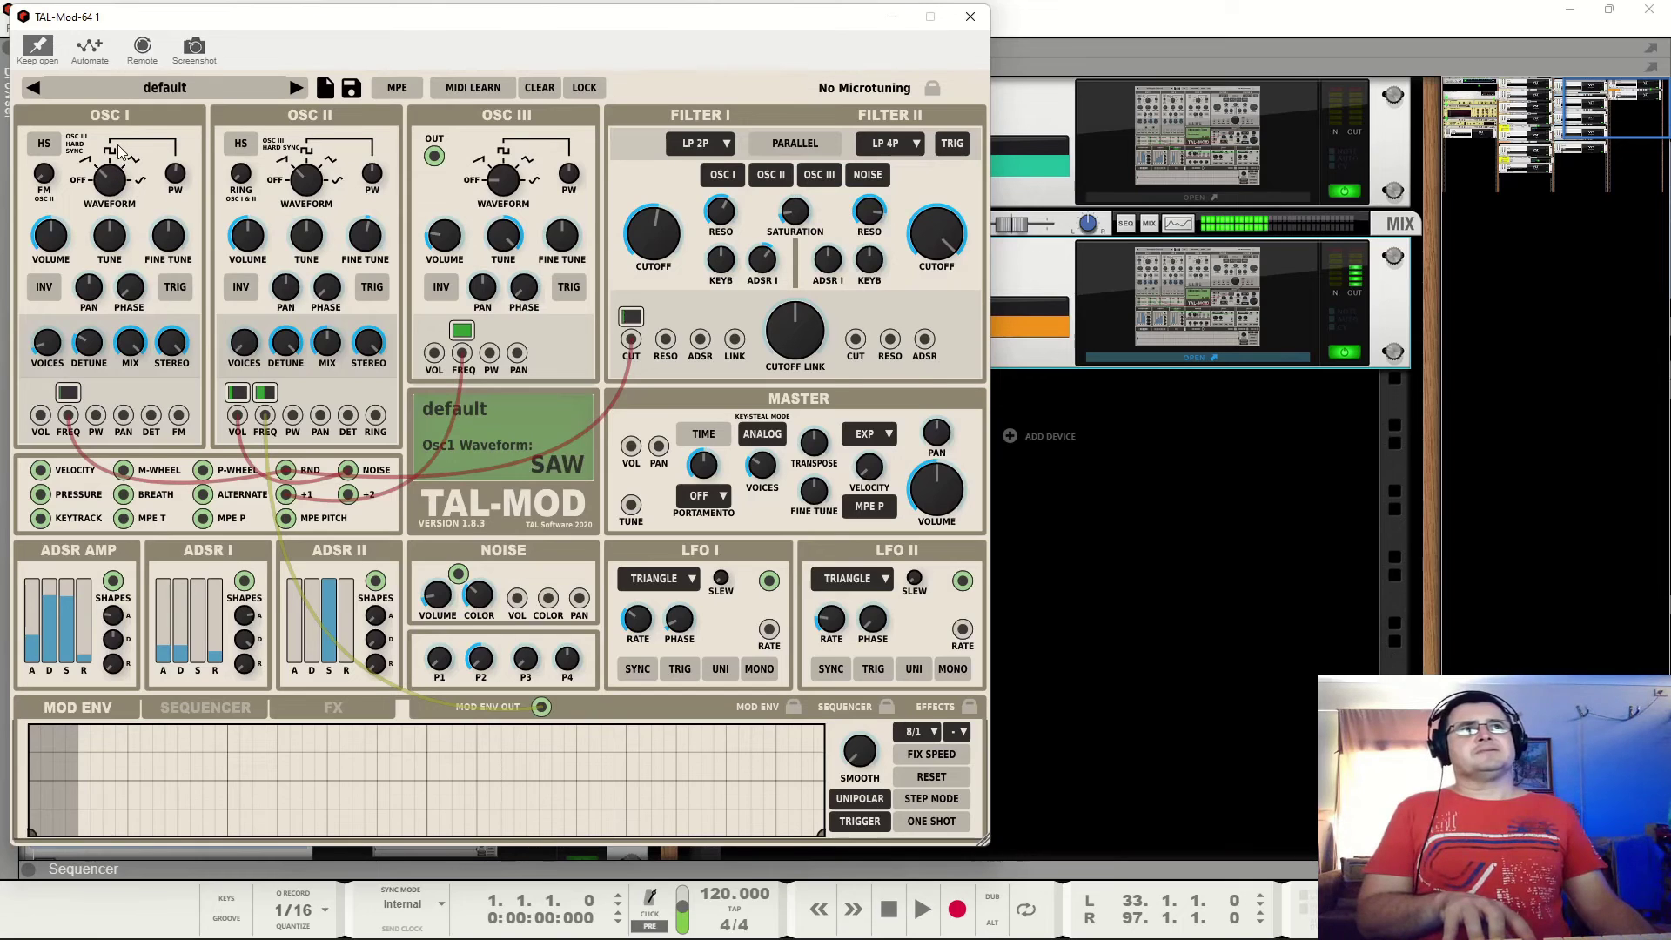
{"action": "double_click", "coordinate": [190, 801]}
{"action": "left_click_drag", "start_coordinate": [190, 801], "coordinate": [173, 710]}
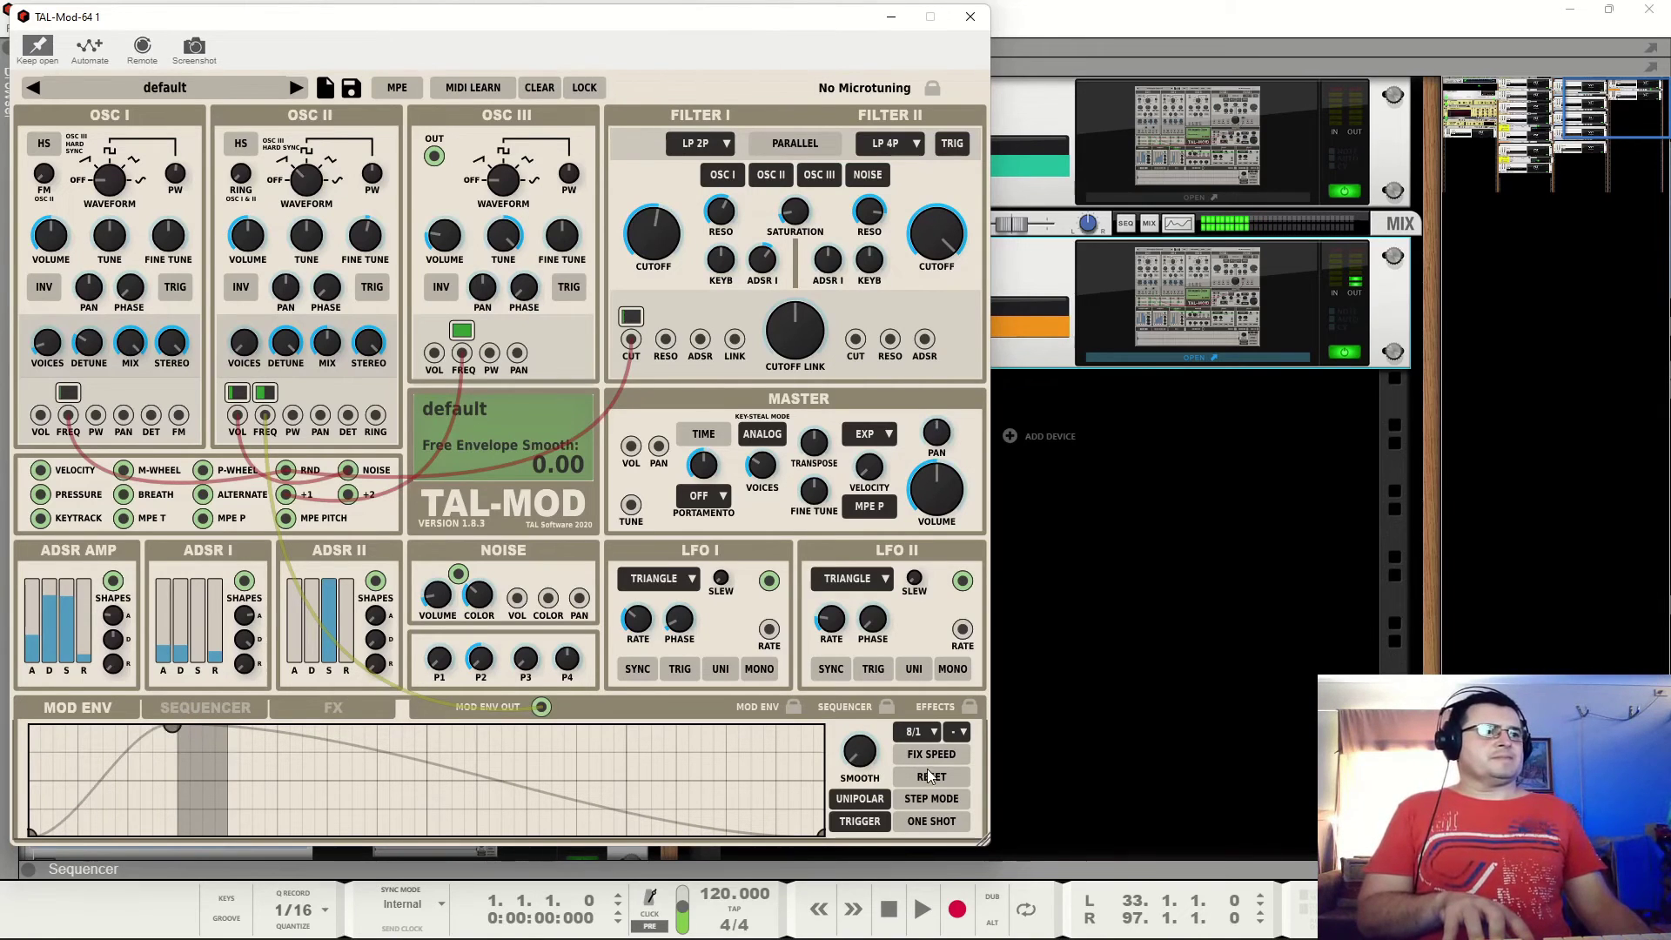
Compare Mod Env lengths of 8/1 and 1/8 and set the length to 1/16, keeping Smooth at 0.00.
{"action": "left_click", "coordinate": [935, 732]}
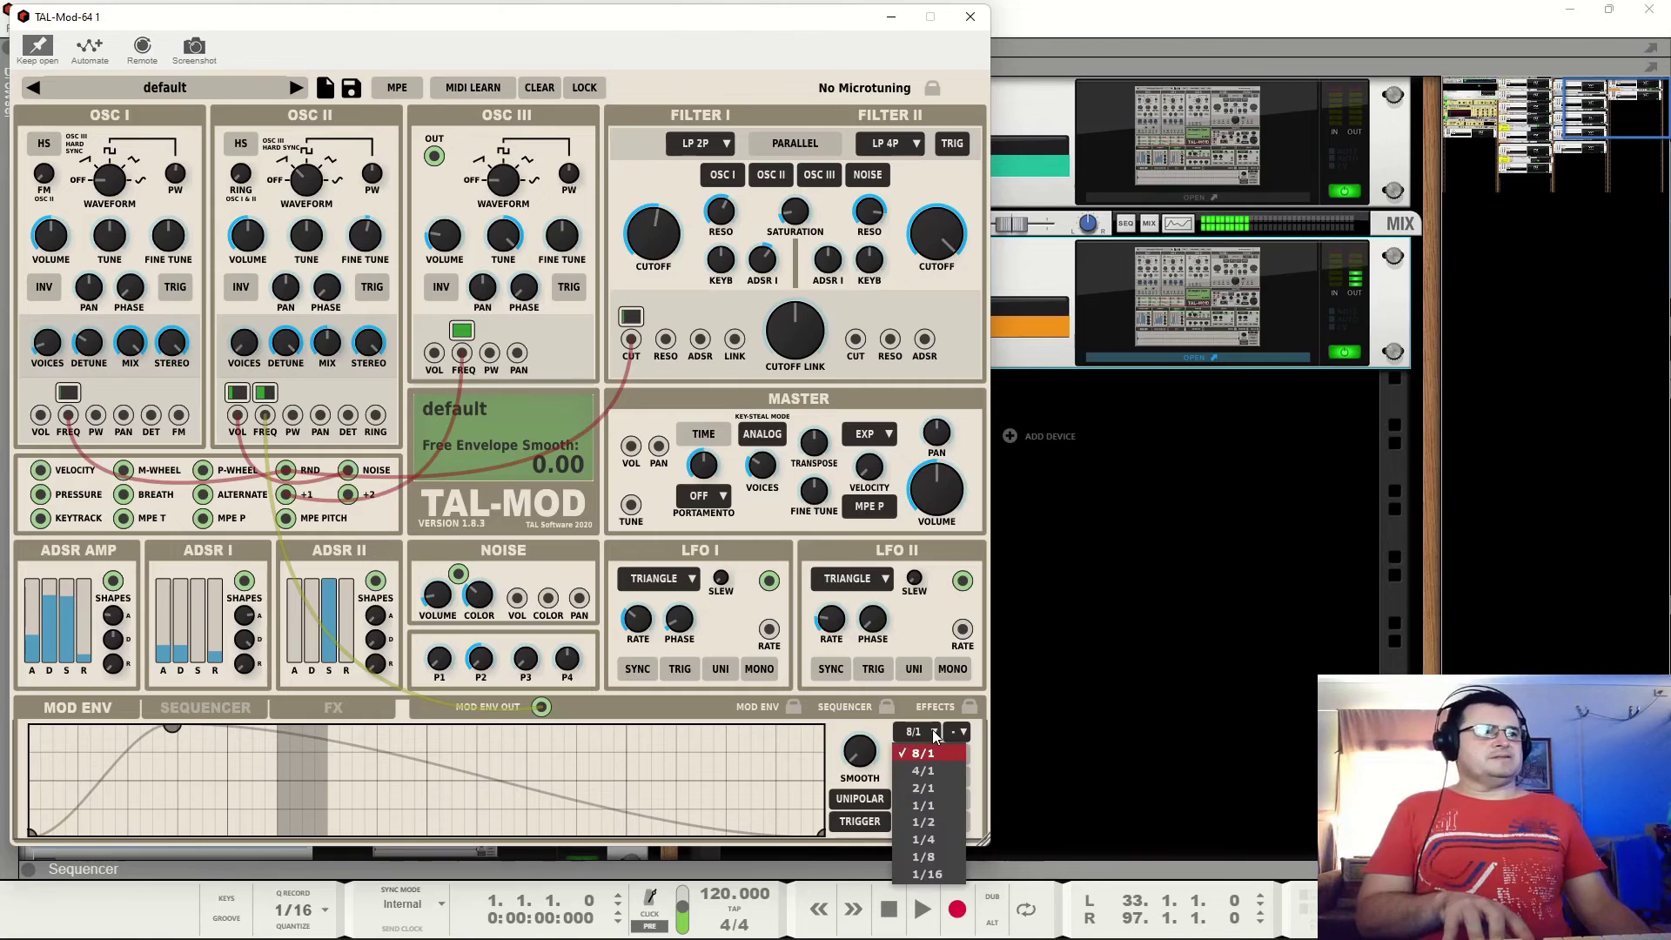
{"action": "left_click", "coordinate": [913, 766]}
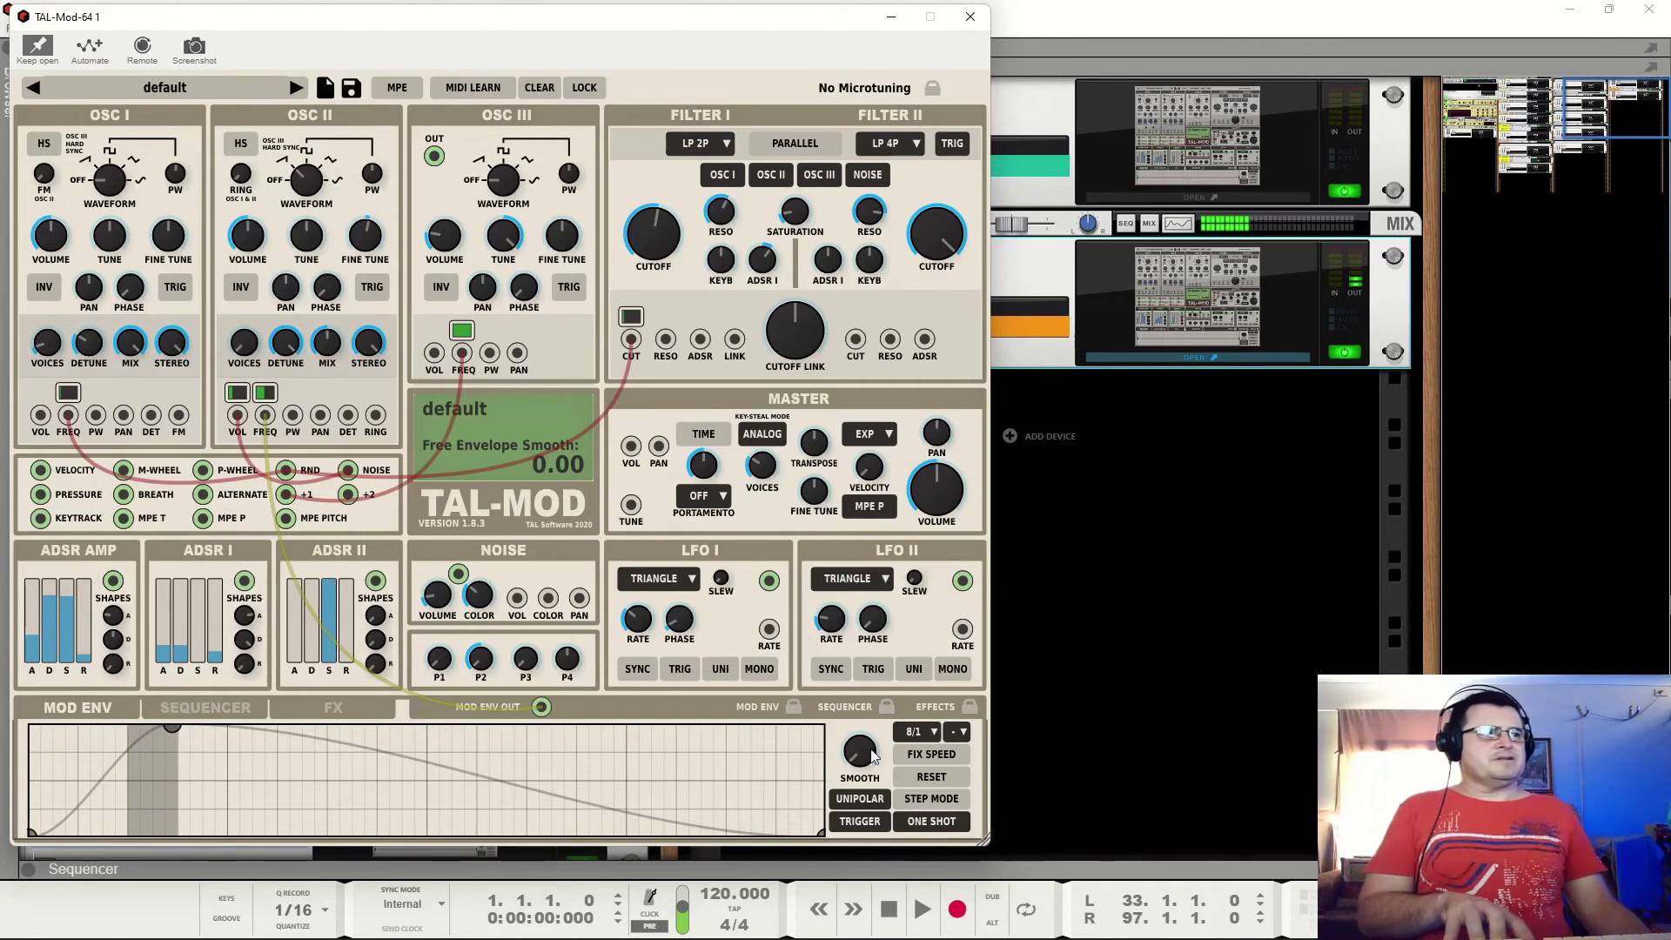
{"action": "left_click_drag", "start_coordinate": [862, 754], "coordinate": [895, 808]}
{"action": "left_click", "coordinate": [934, 733]}
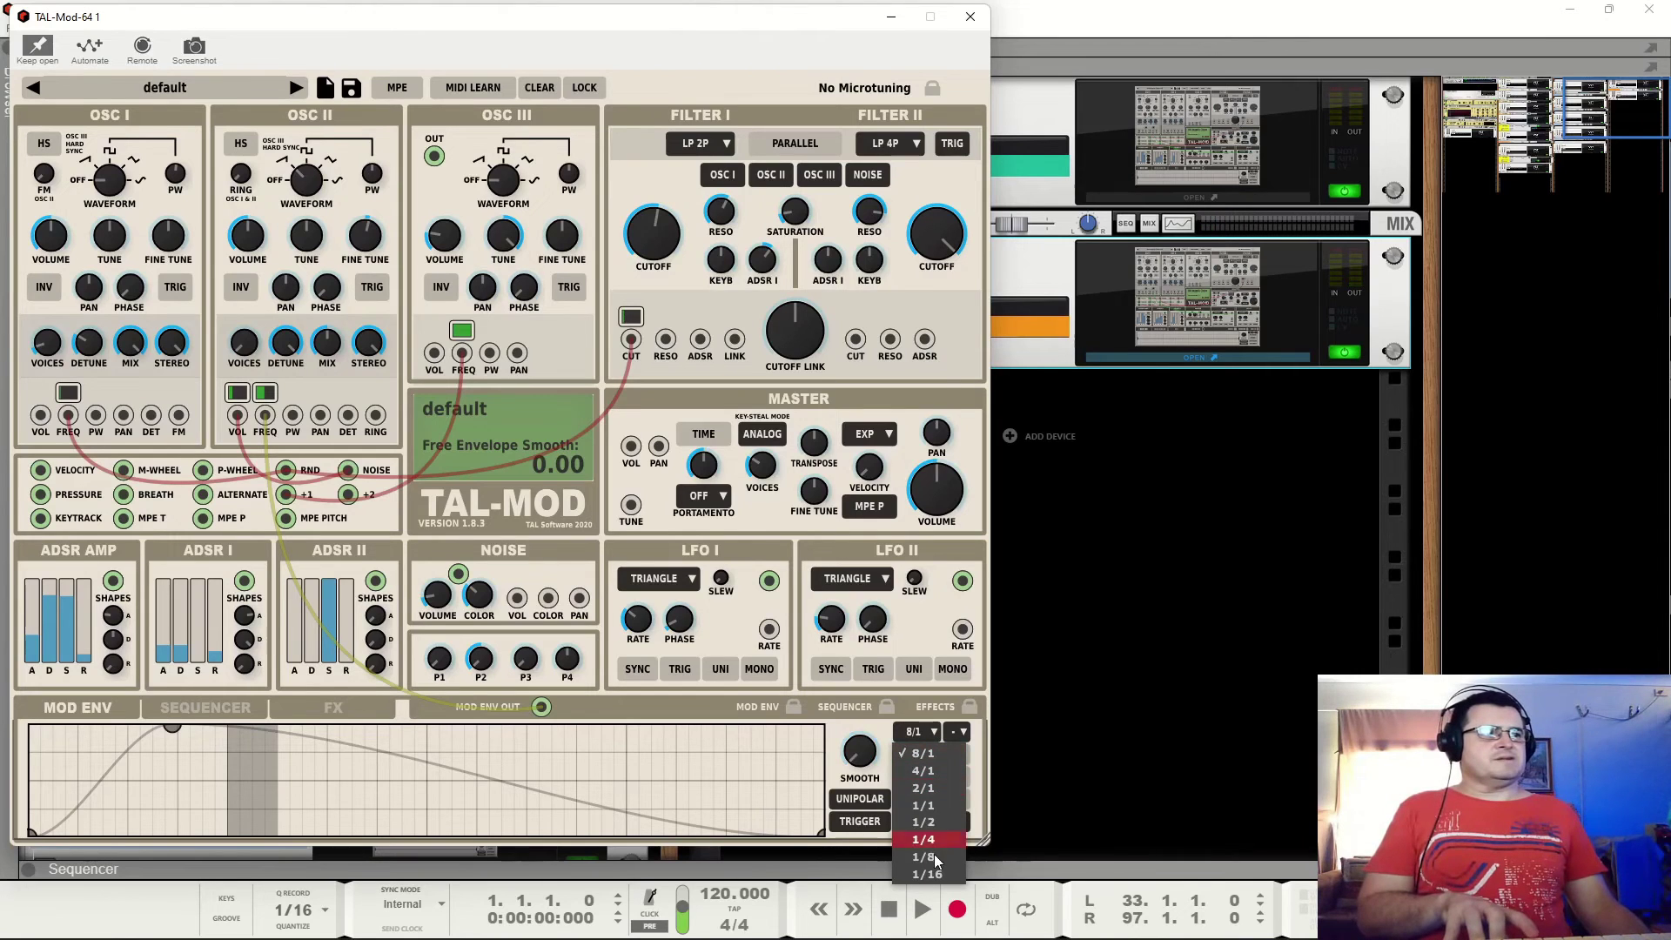
{"action": "left_click", "coordinate": [930, 857]}
{"action": "left_click", "coordinate": [919, 732]}
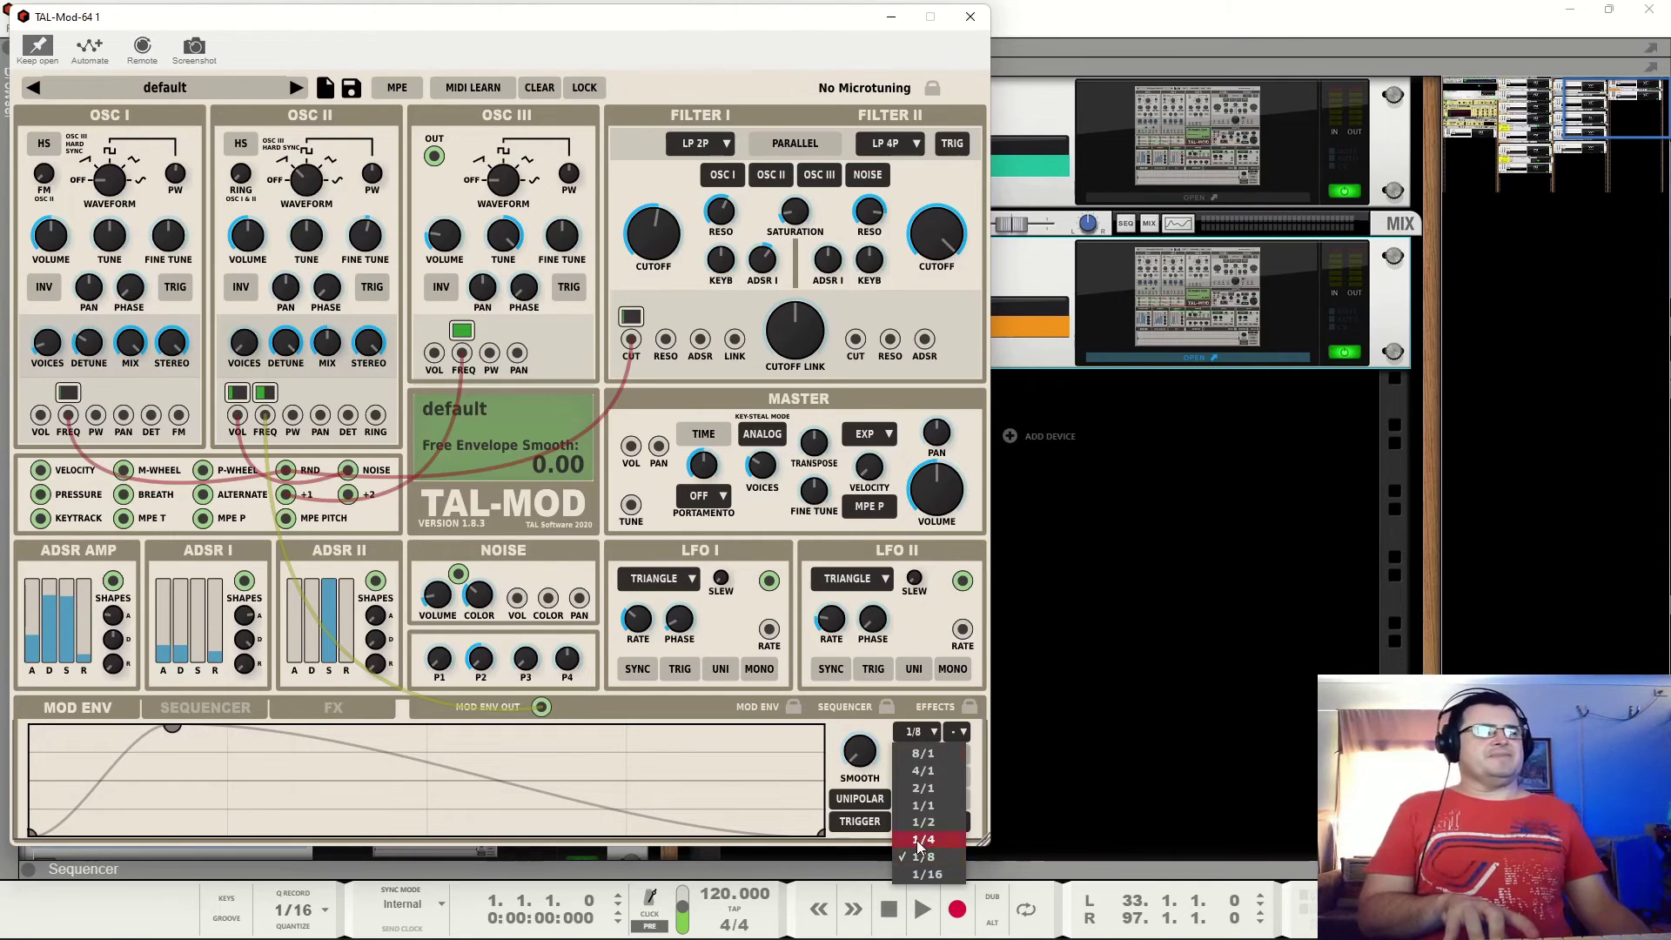
{"action": "left_click", "coordinate": [923, 858]}
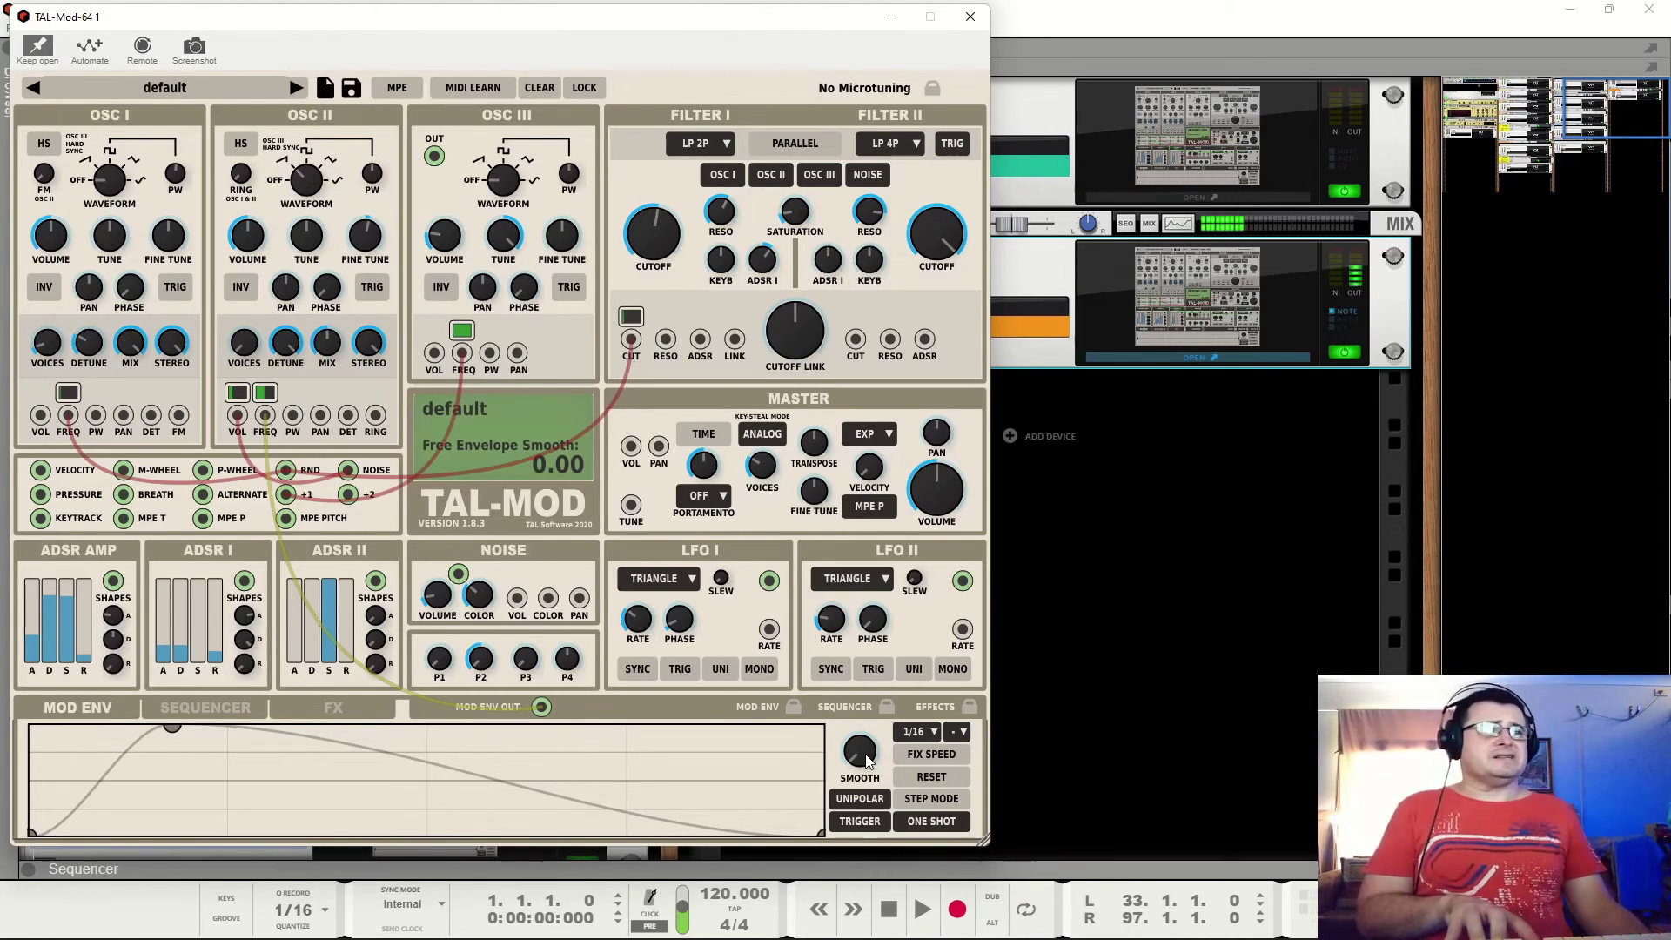
Add a mid-height point after the Mod Env's peak and reduce its modulation of Osc II's frequency to zero.
{"action": "left_click_drag", "start_coordinate": [175, 732], "coordinate": [242, 784]}
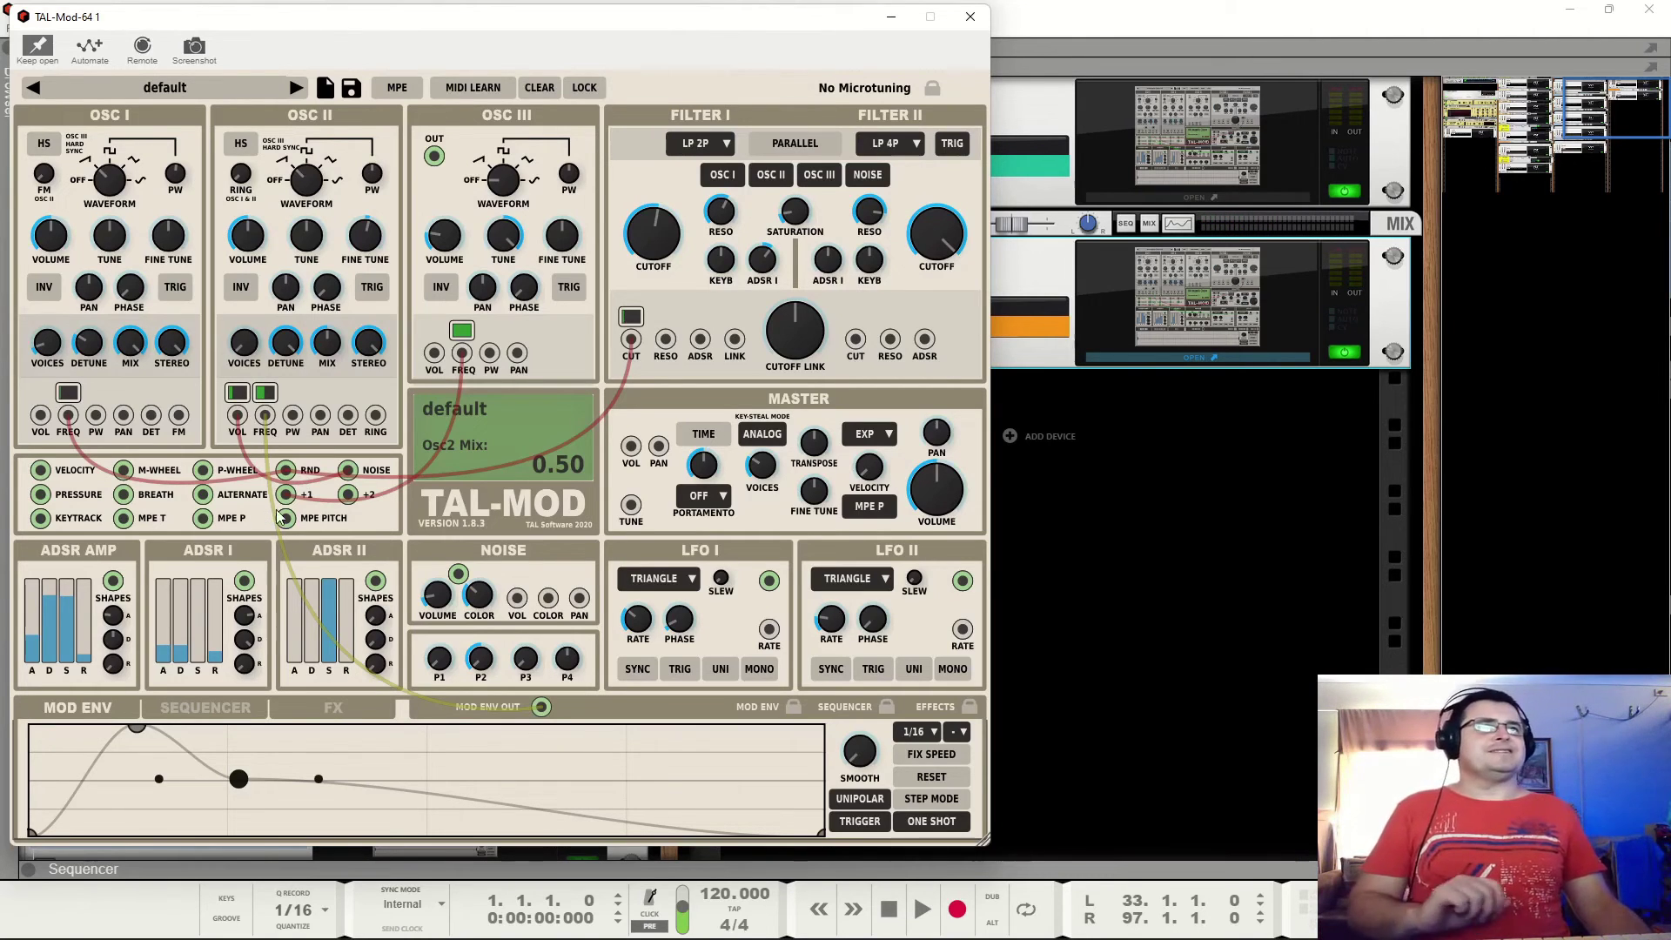
{"action": "left_click", "coordinate": [265, 393]}
{"action": "mouse_move", "coordinate": [261, 383]}
{"action": "left_mouse_down"}
{"action": "mouse_move", "coordinate": [272, 374]}
{"action": "mouse_move", "coordinate": [267, 413]}
{"action": "left_mouse_up"}
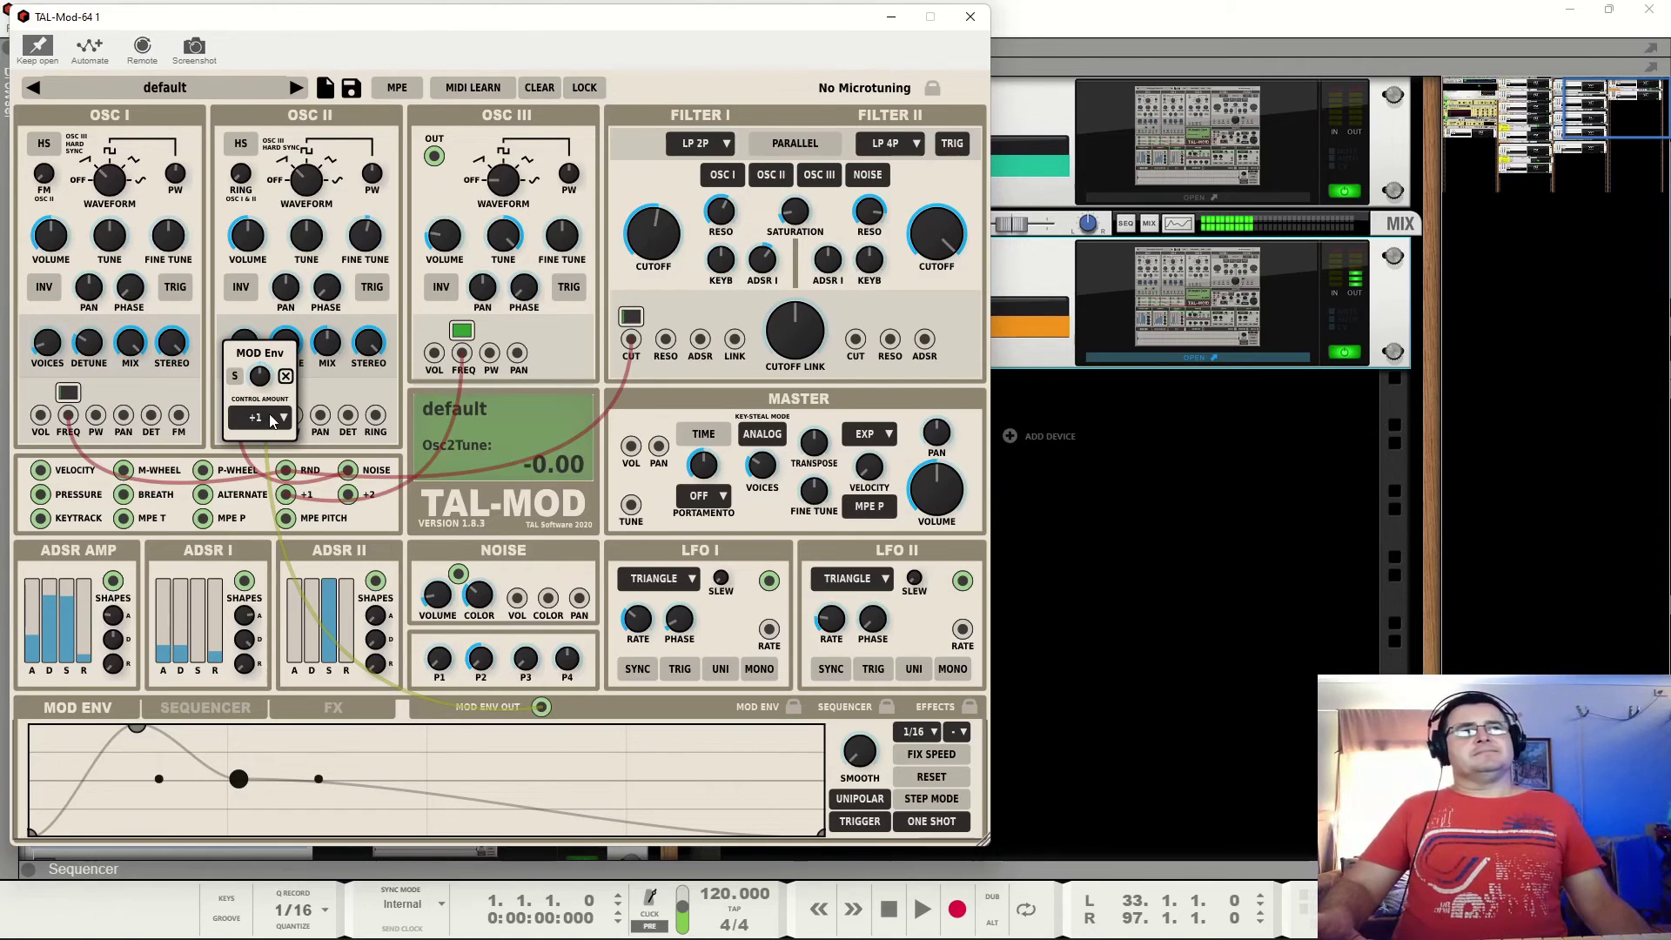
Lower Filter I's resonance to minimum and set the Mod Env's modulation of Osc II's frequency to 1.65.
{"action": "left_click", "coordinate": [724, 300]}
{"action": "left_click_drag", "start_coordinate": [721, 212], "coordinate": [720, 319]}
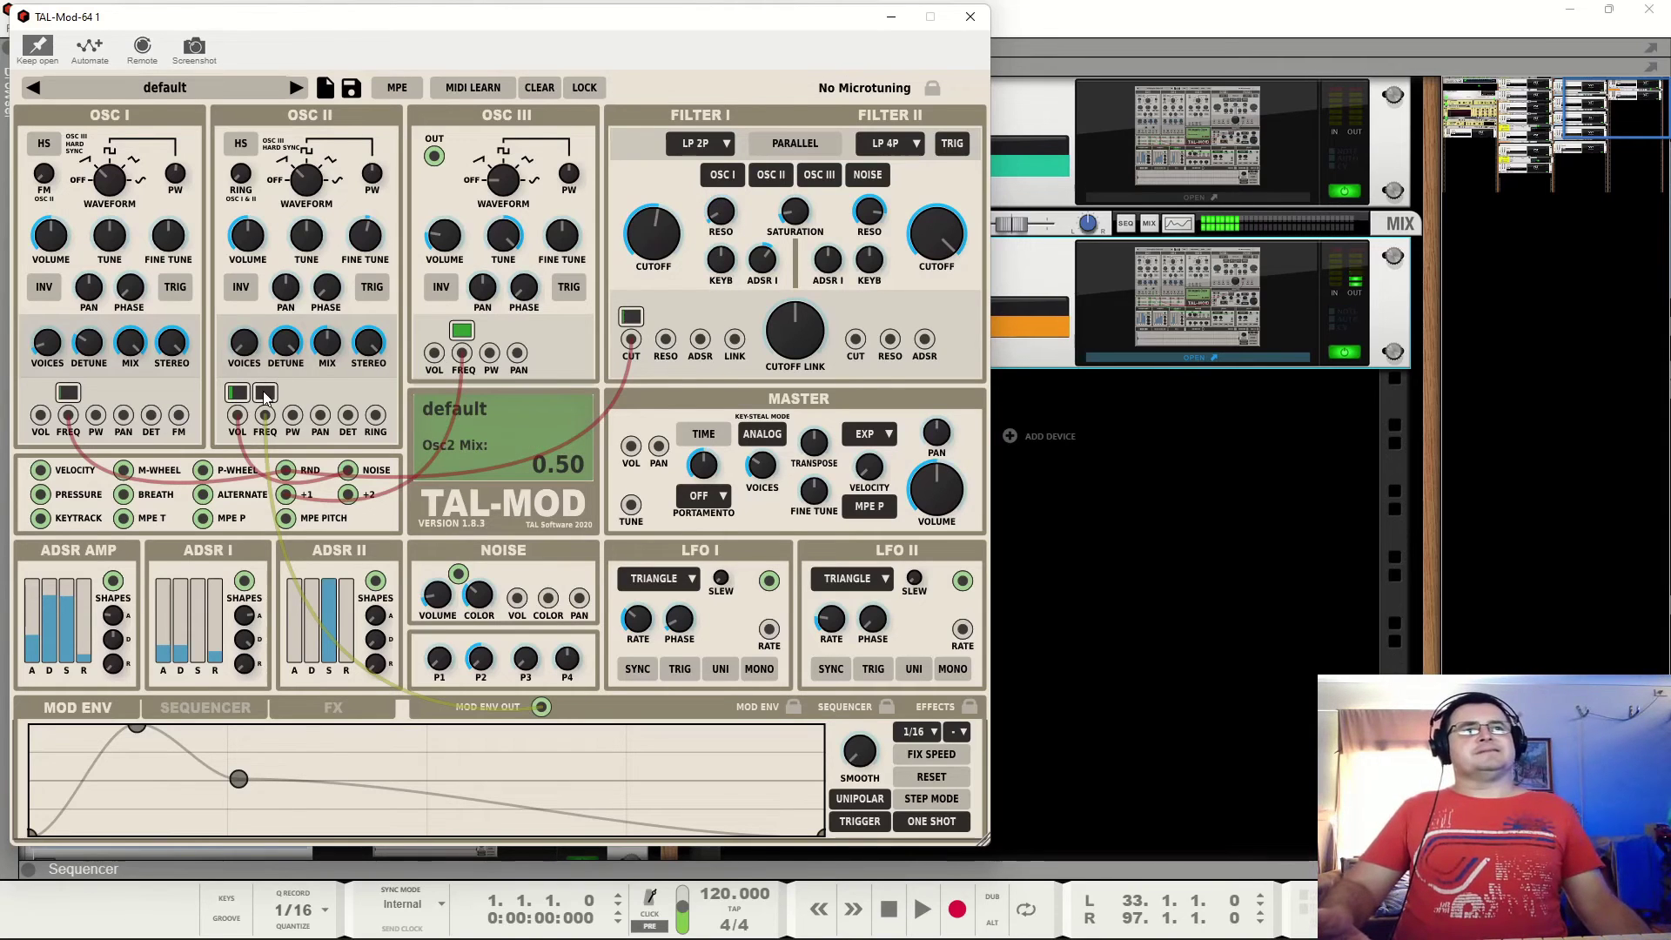
{"action": "left_click", "coordinate": [265, 415]}
{"action": "mouse_move", "coordinate": [259, 383]}
{"action": "left_mouse_down"}
{"action": "mouse_move", "coordinate": [279, 372]}
{"action": "mouse_move", "coordinate": [277, 331]}
{"action": "mouse_move", "coordinate": [270, 368]}
{"action": "left_mouse_up"}
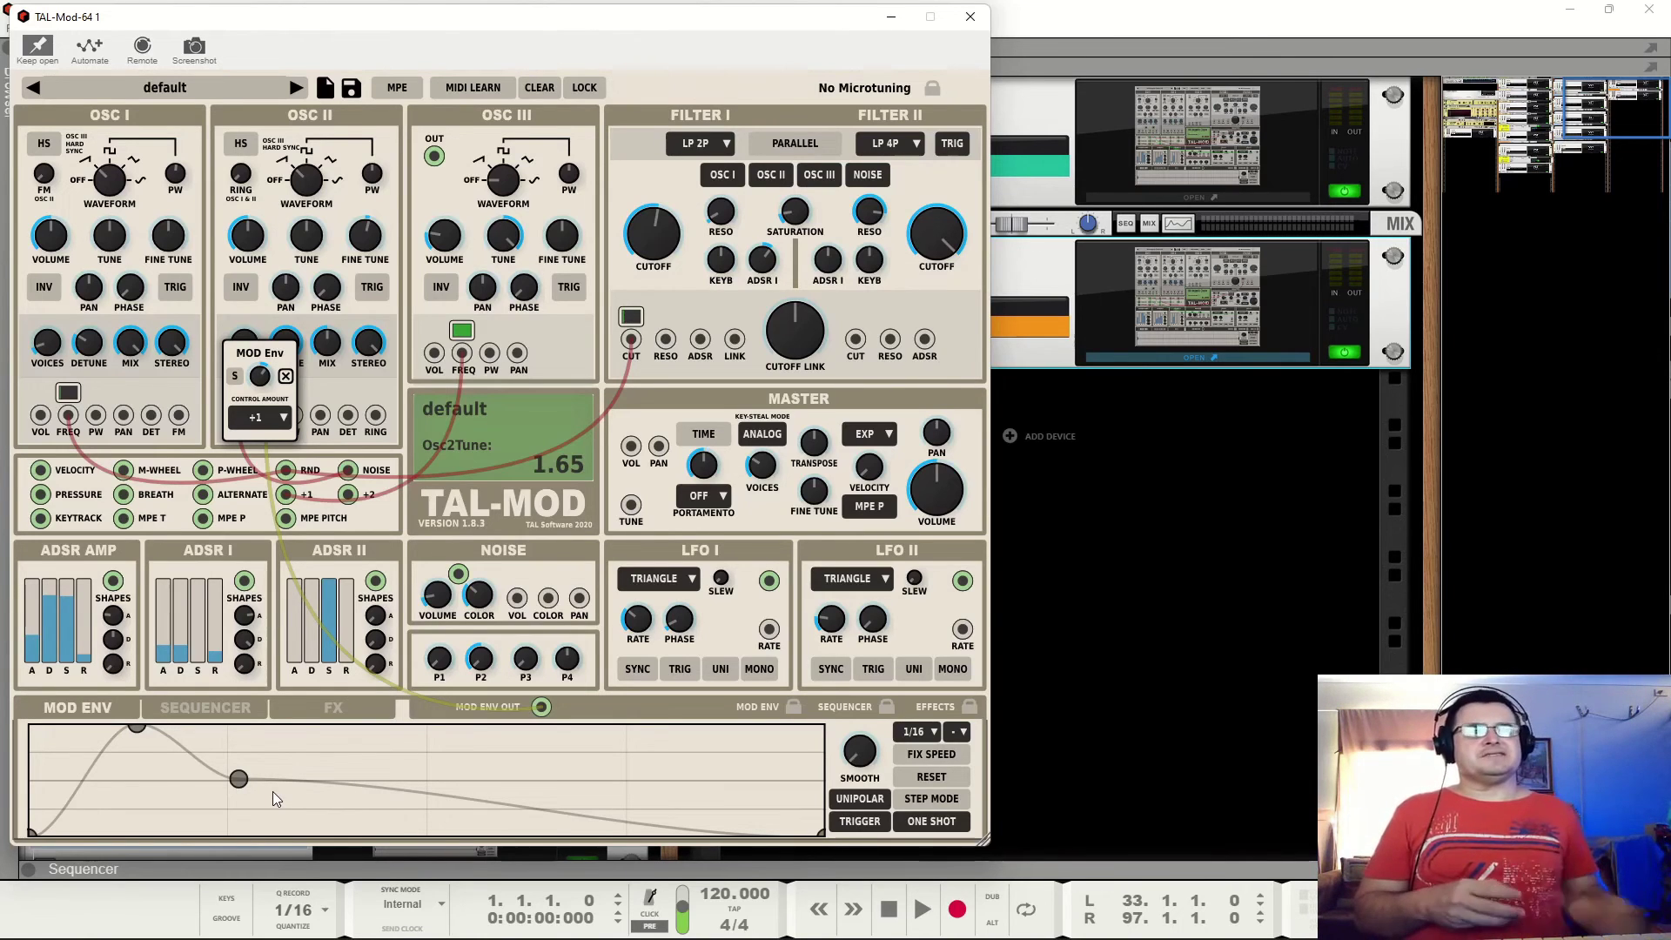
Show the sequencer page and audition the arpeggiator with its tempo set to 1/16.
{"action": "left_click", "coordinate": [227, 710]}
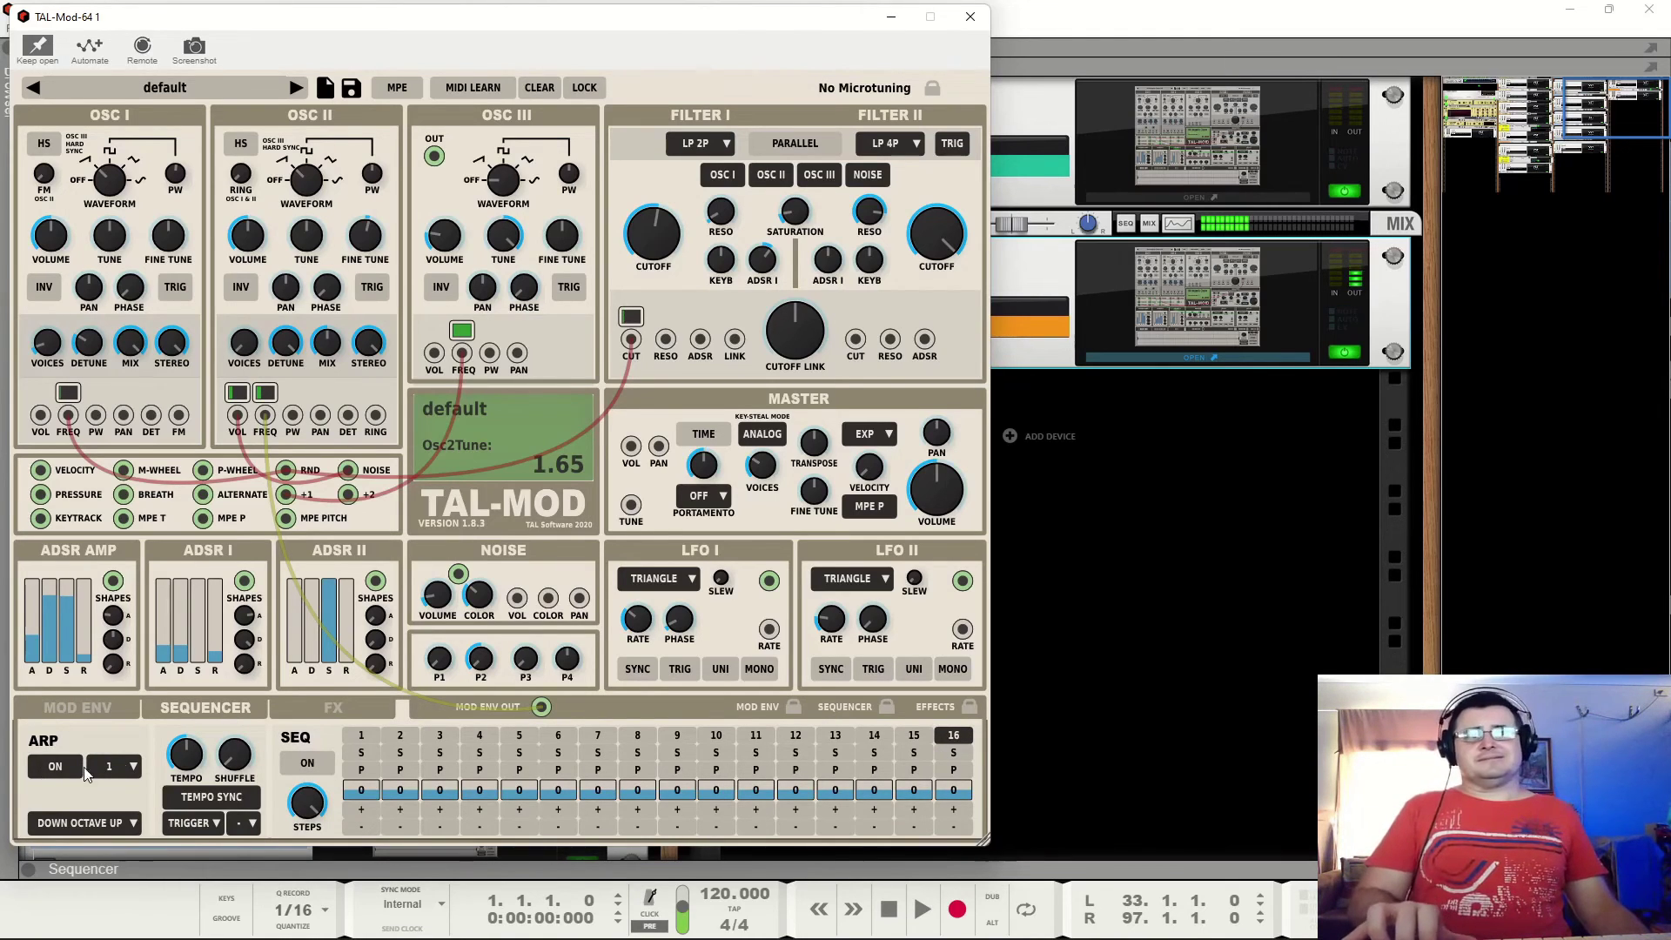
{"action": "left_click_drag", "start_coordinate": [187, 768], "coordinate": [193, 796]}
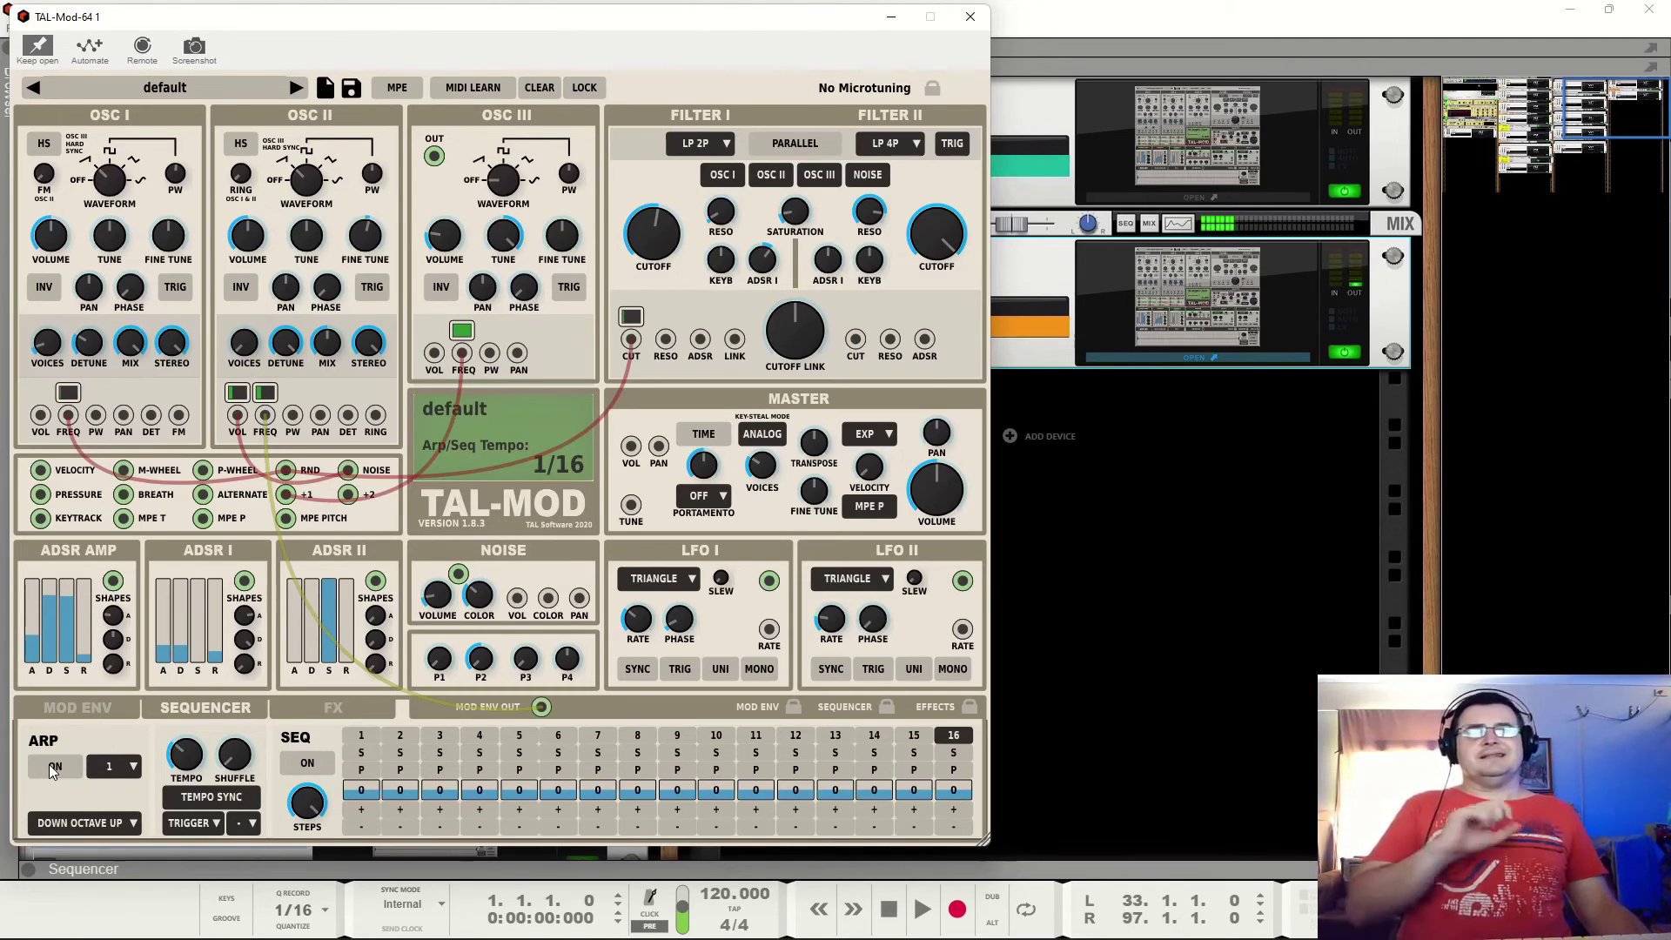
Show the effects page, try the high-pass cutoff, and enable the EQ with a Q of 1.09.
{"action": "left_click", "coordinate": [329, 708]}
{"action": "mouse_move", "coordinate": [83, 803]}
{"action": "left_mouse_down"}
{"action": "mouse_move", "coordinate": [76, 632]}
{"action": "mouse_move", "coordinate": [86, 831]}
{"action": "left_mouse_up"}
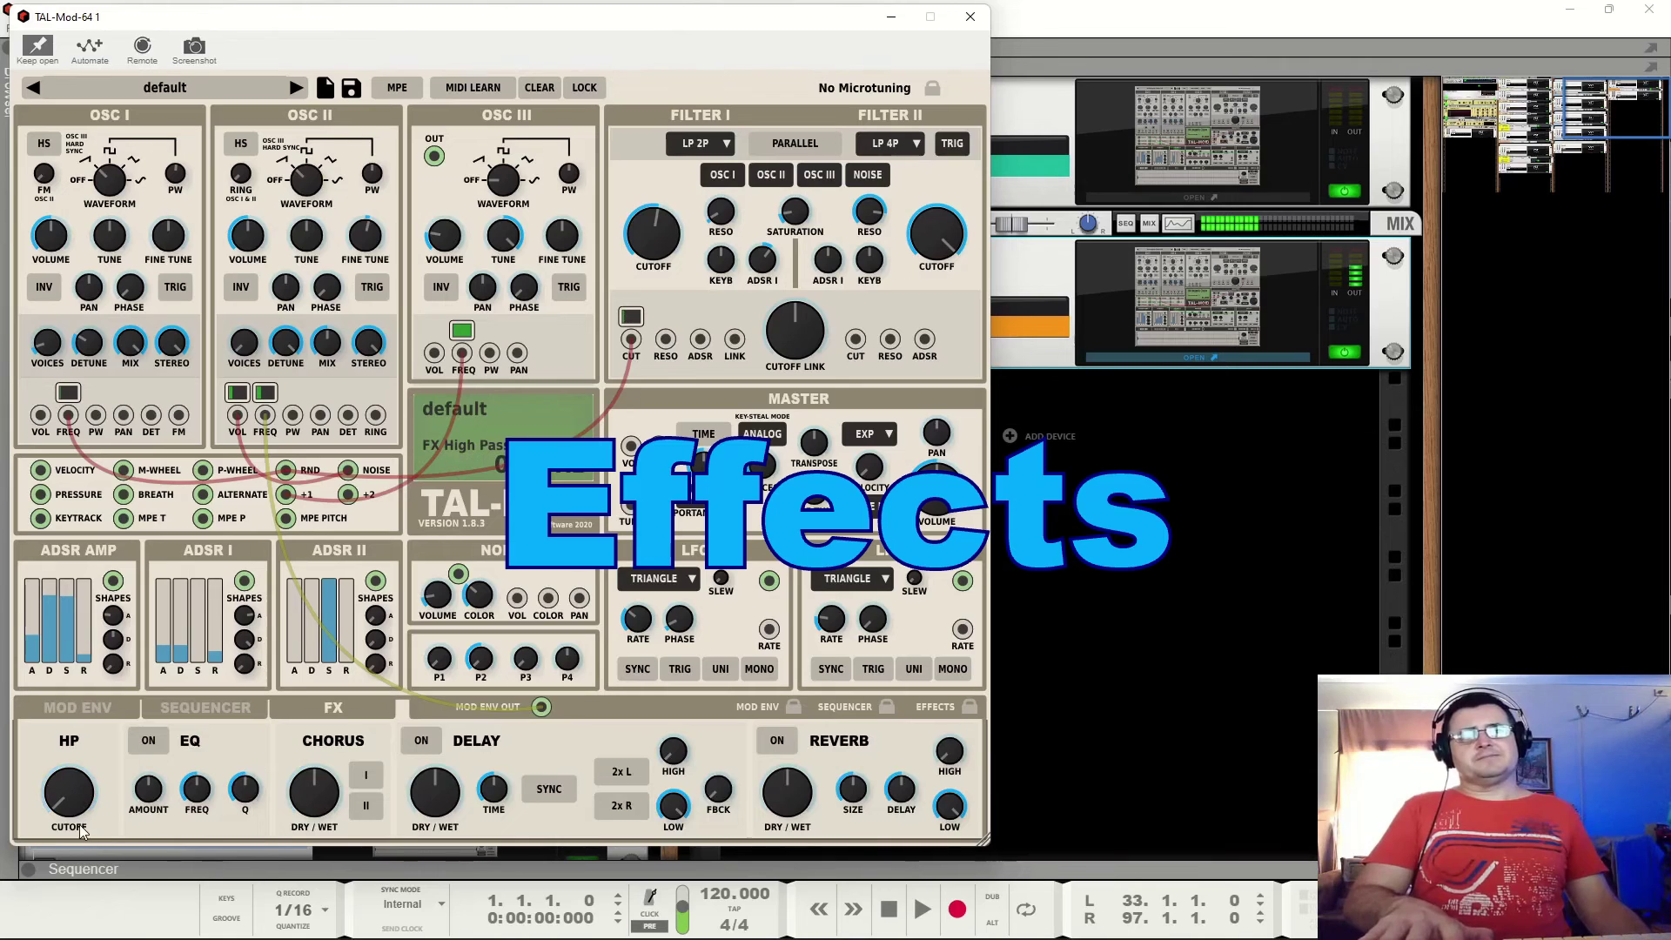
{"action": "left_click", "coordinate": [157, 741]}
{"action": "left_click_drag", "start_coordinate": [149, 789], "coordinate": [247, 837]}
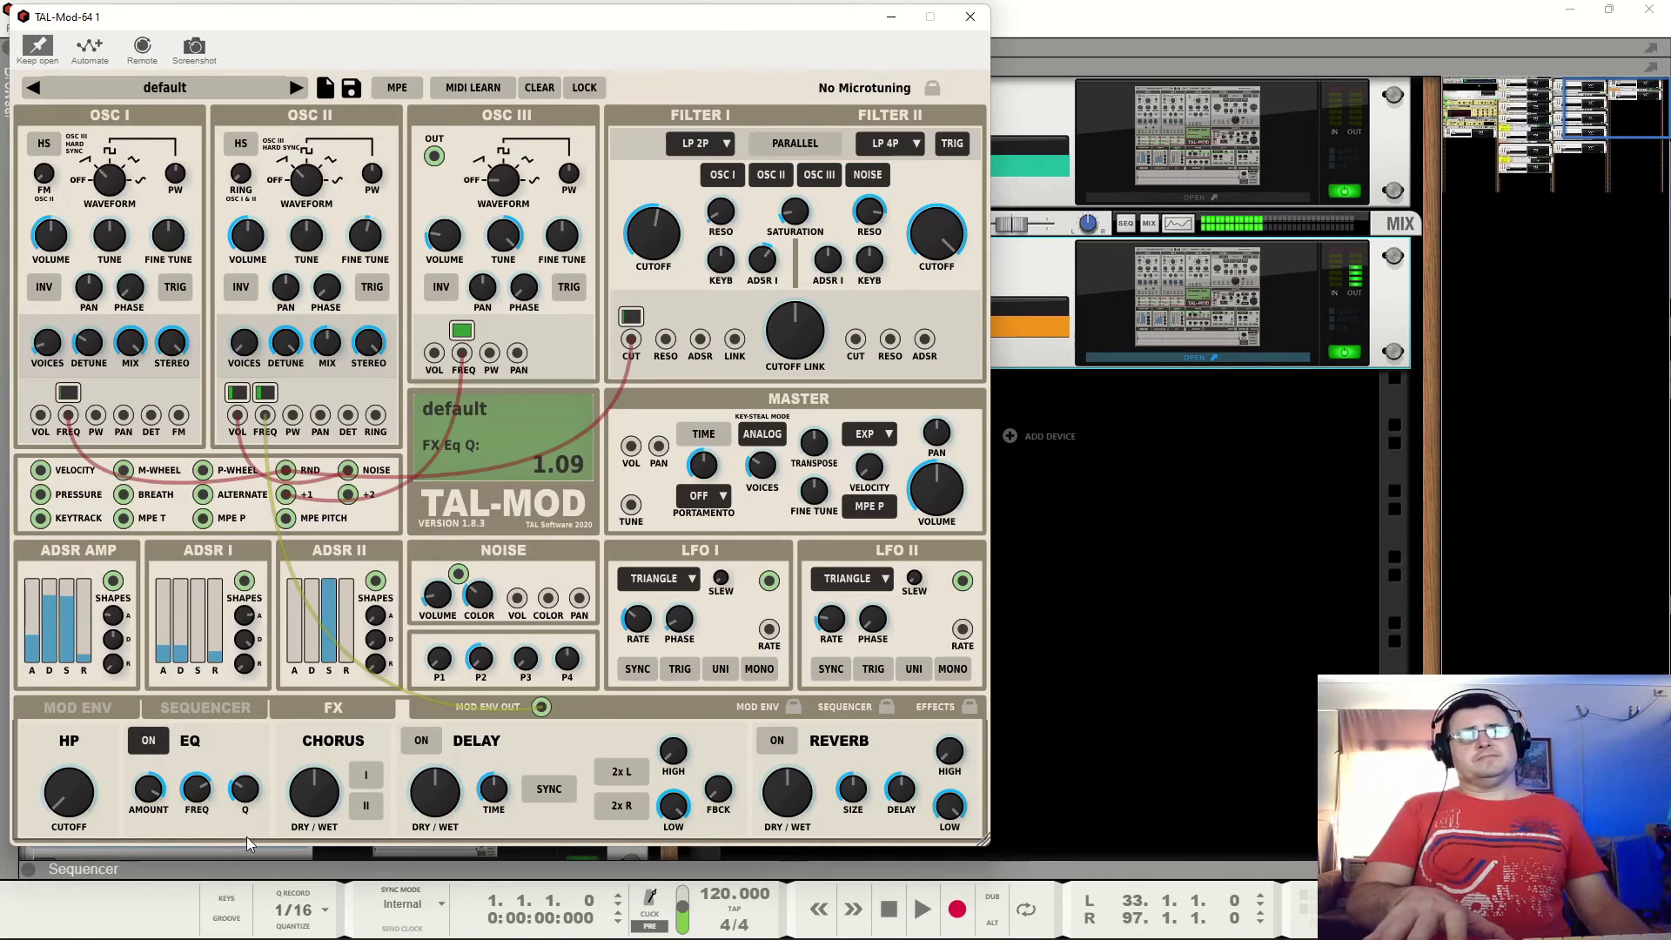
Sweep the EQ frequency down to 46 Hz by ear and reduce the EQ's Q.
{"action": "left_click_drag", "start_coordinate": [197, 788], "coordinate": [216, 849]}
{"action": "left_click_drag", "start_coordinate": [246, 789], "coordinate": [214, 712]}
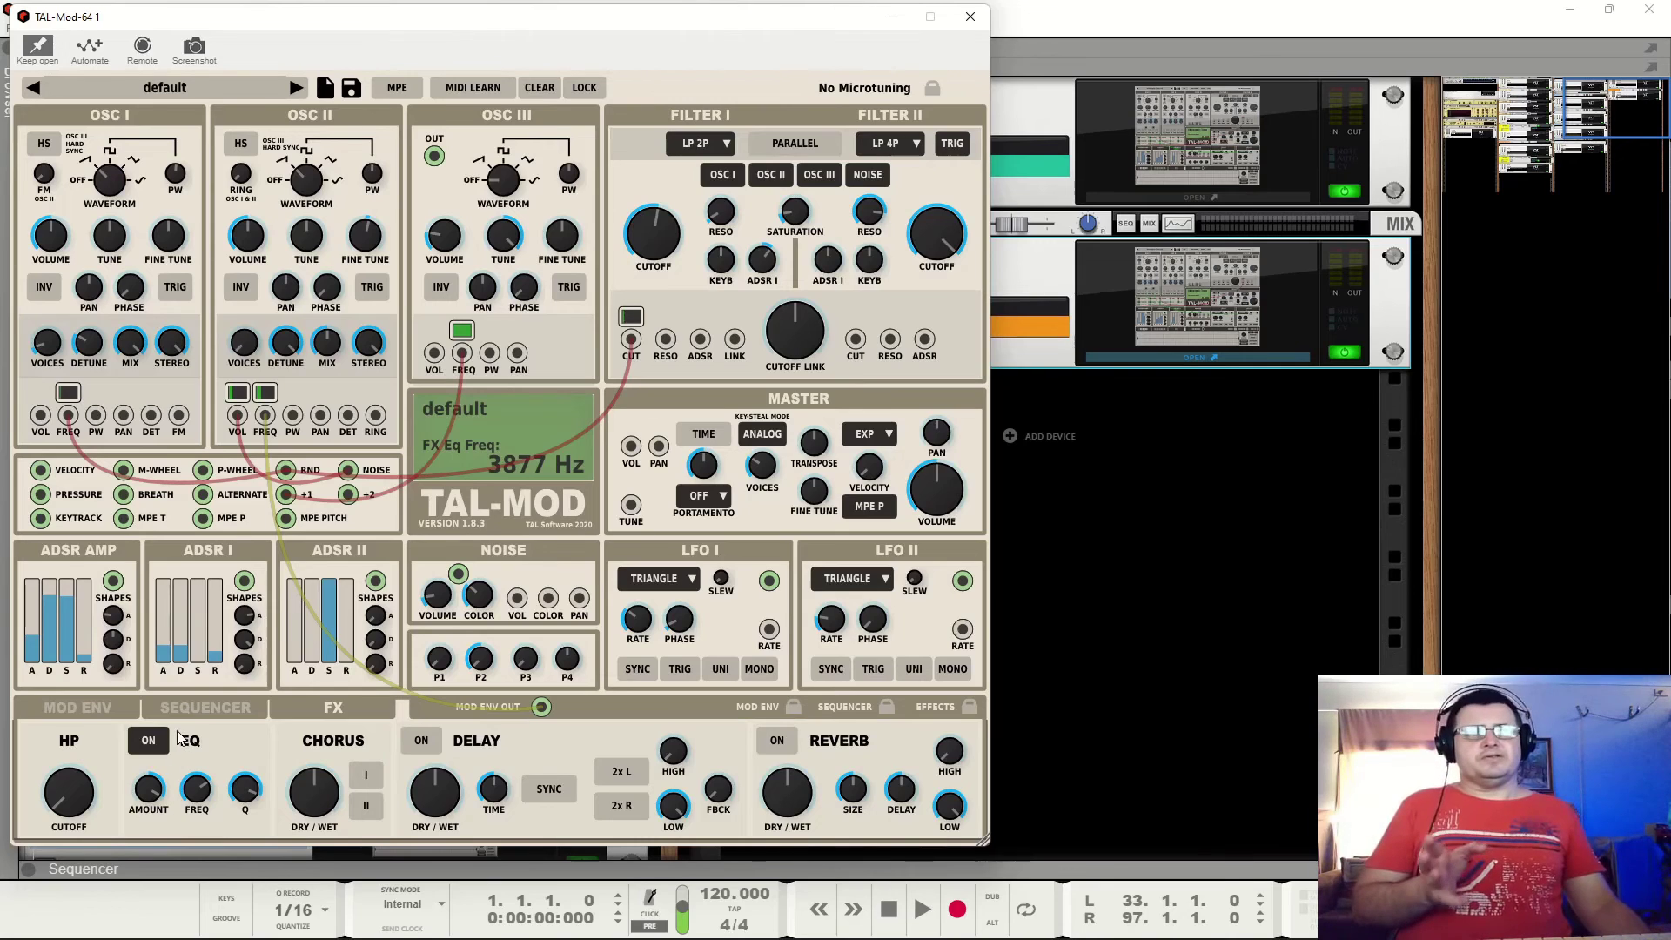
{"action": "left_click_drag", "start_coordinate": [185, 792], "coordinate": [209, 899]}
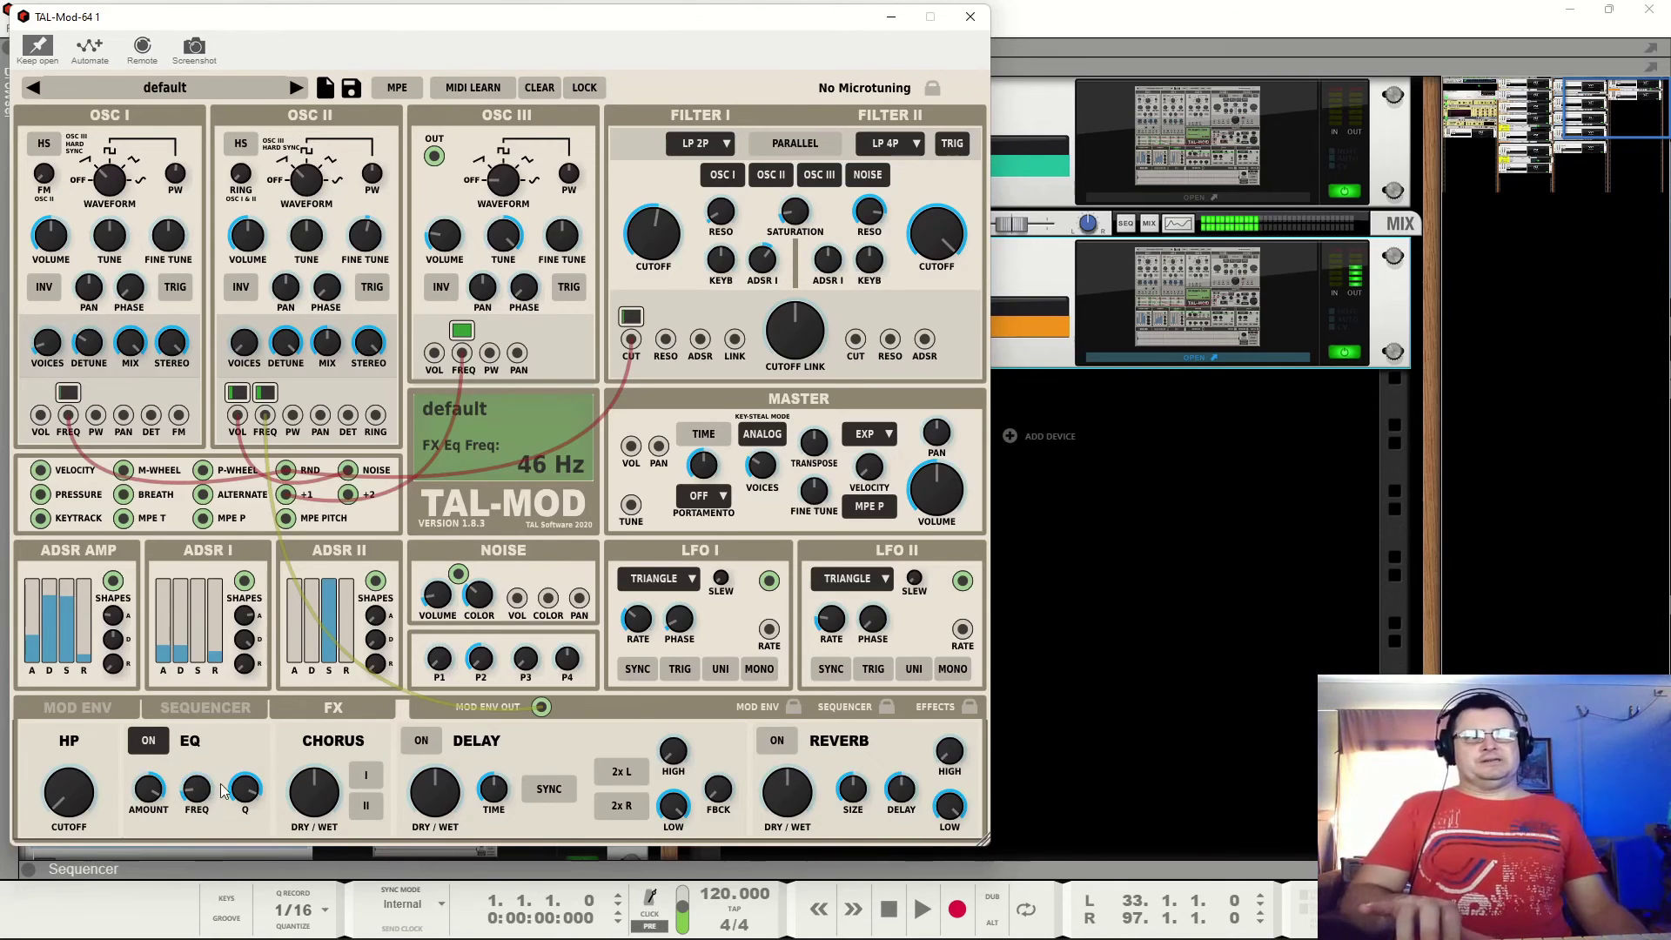
{"action": "left_click_drag", "start_coordinate": [237, 783], "coordinate": [280, 936]}
Set the EQ amount to -6.05 dB and its Q to 0.78, readjusting the frequency by ear, and bypass the EQ.
{"action": "left_click", "coordinate": [164, 799]}
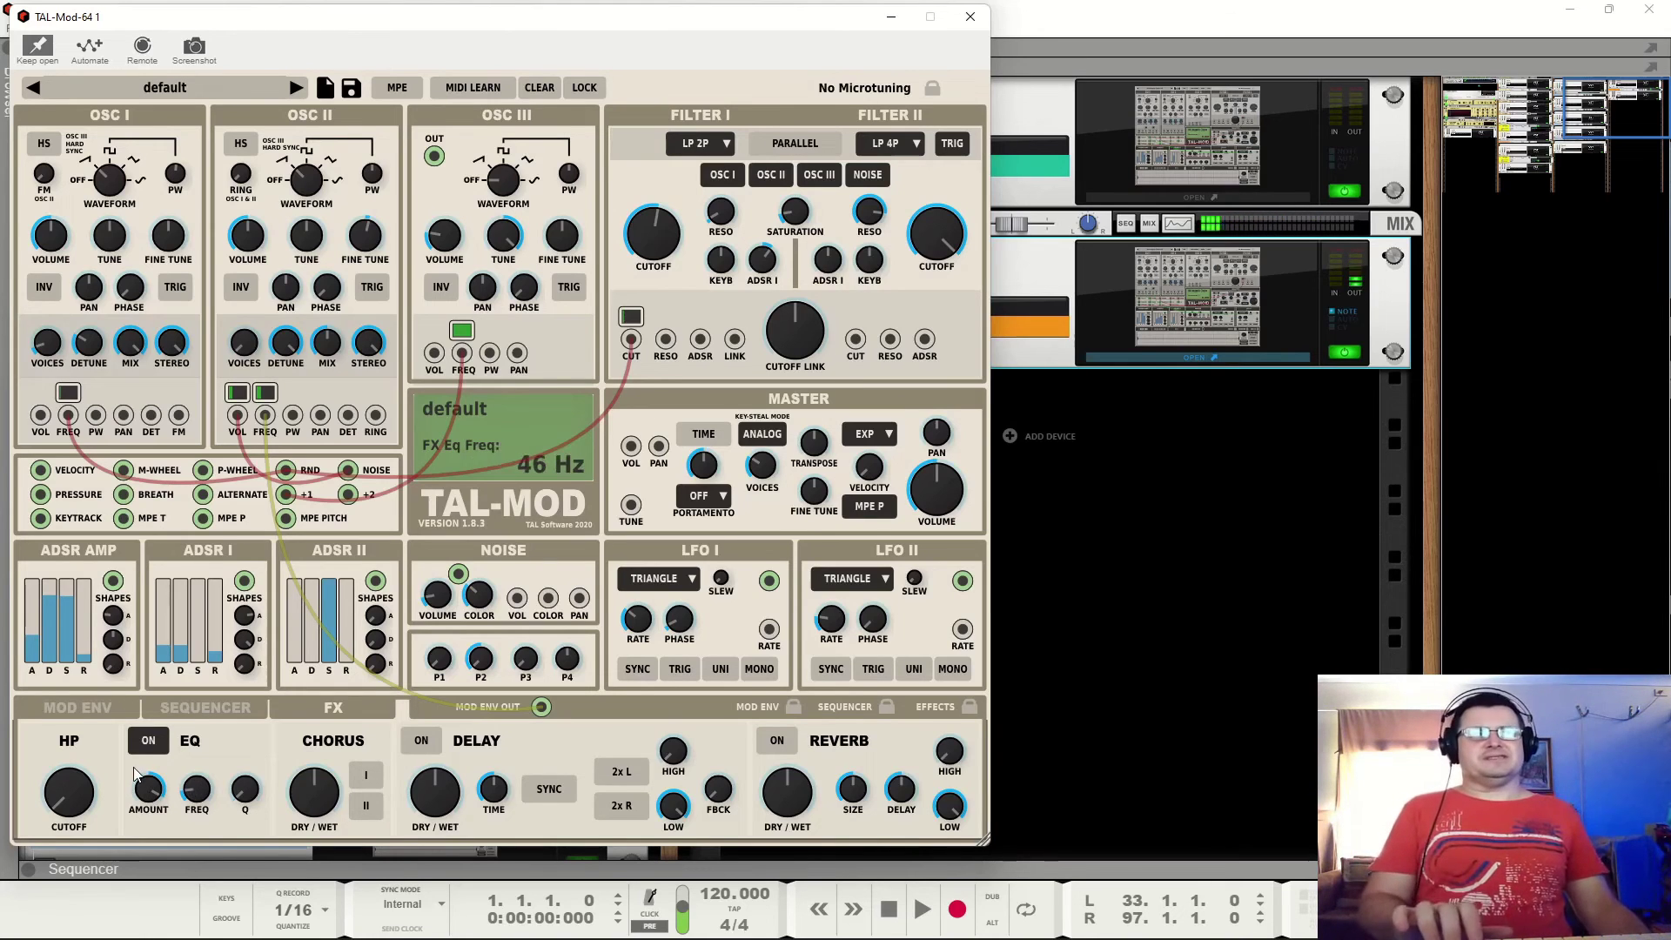
{"action": "left_click_drag", "start_coordinate": [152, 811], "coordinate": [247, 686]}
{"action": "left_click_drag", "start_coordinate": [217, 792], "coordinate": [212, 735]}
{"action": "left_click_drag", "start_coordinate": [147, 788], "coordinate": [205, 813]}
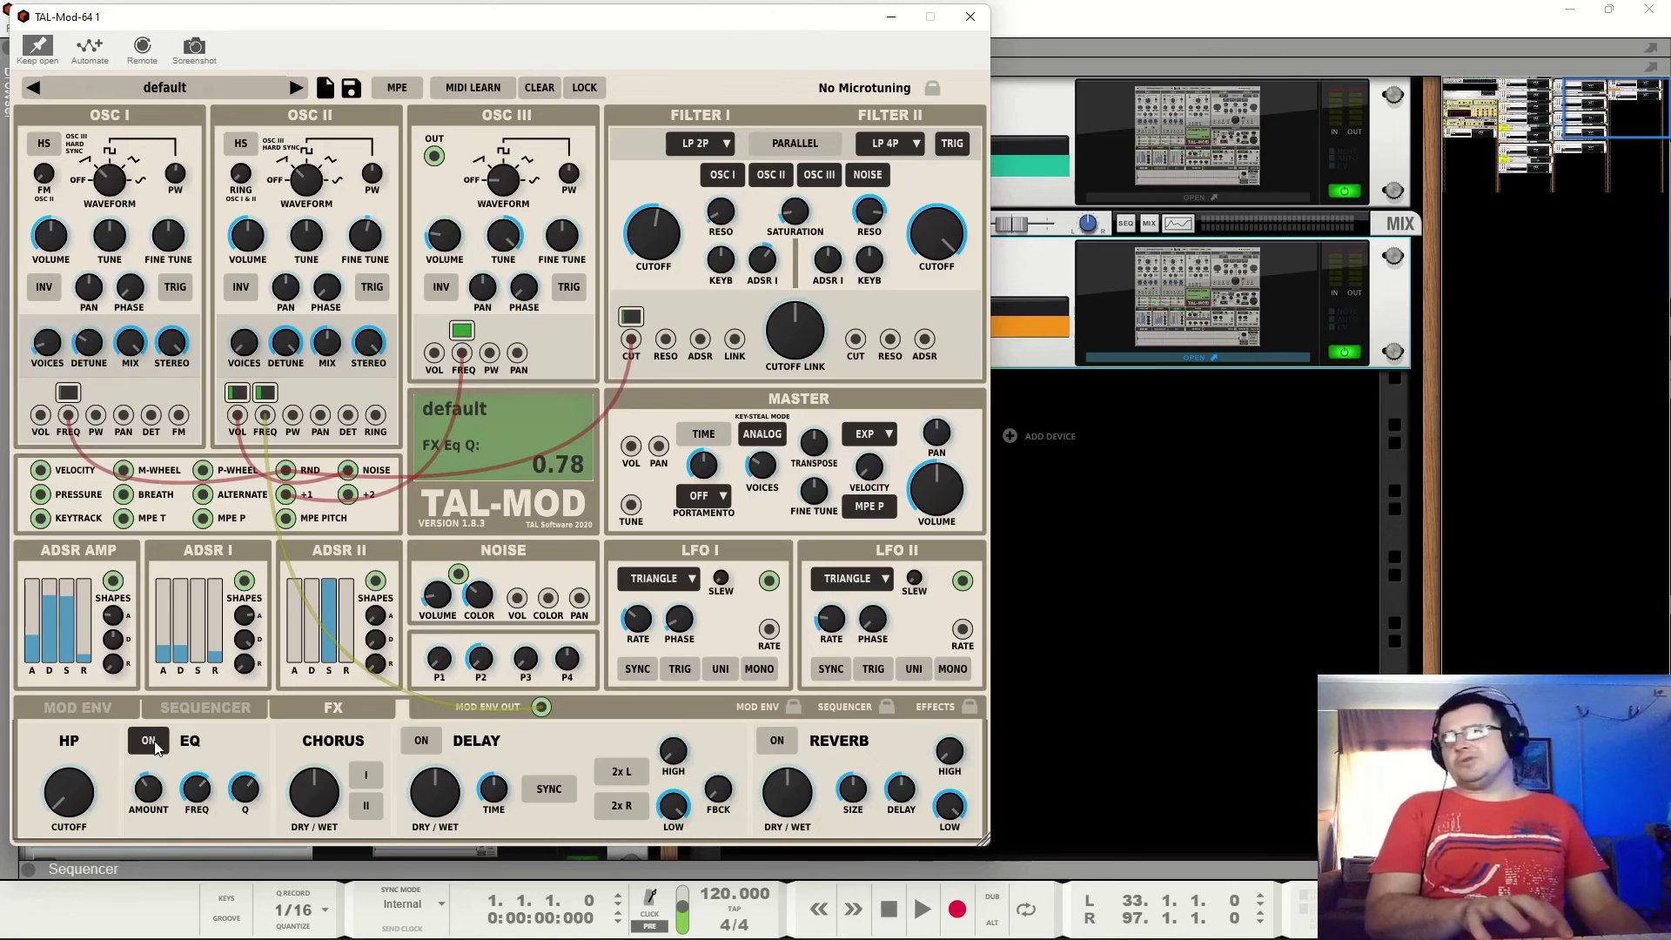
Audition chorus modes I and II one after the other and switch both off.
{"action": "left_click", "coordinate": [365, 777]}
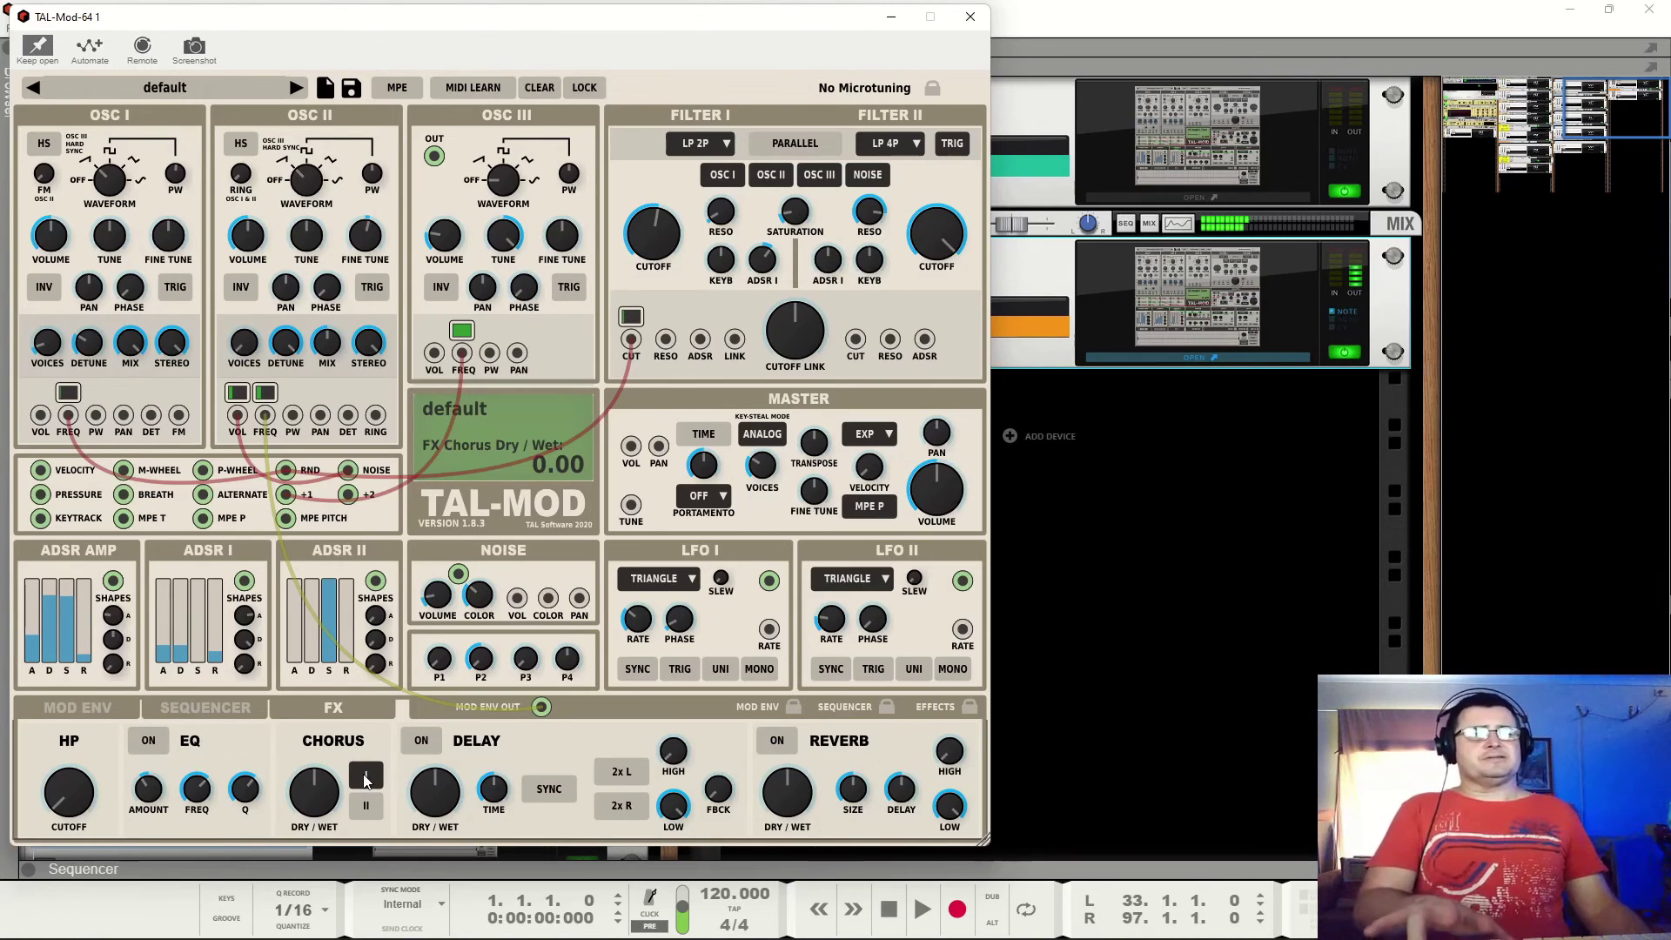
{"action": "left_click", "coordinate": [365, 808]}
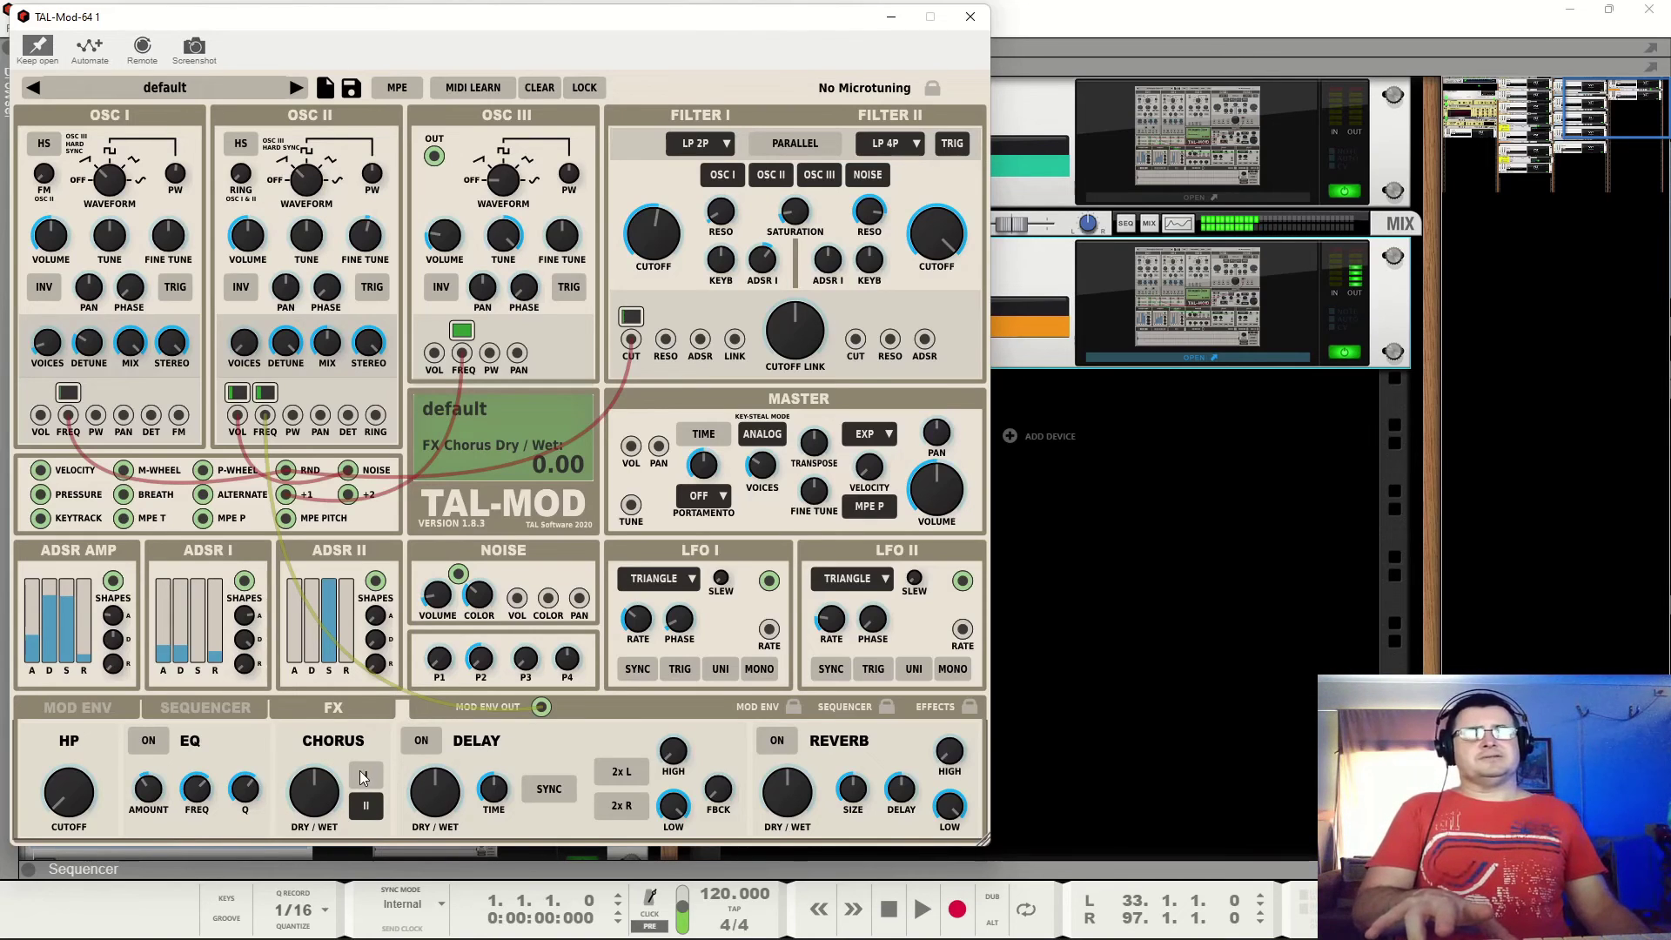
{"action": "left_click", "coordinate": [365, 778]}
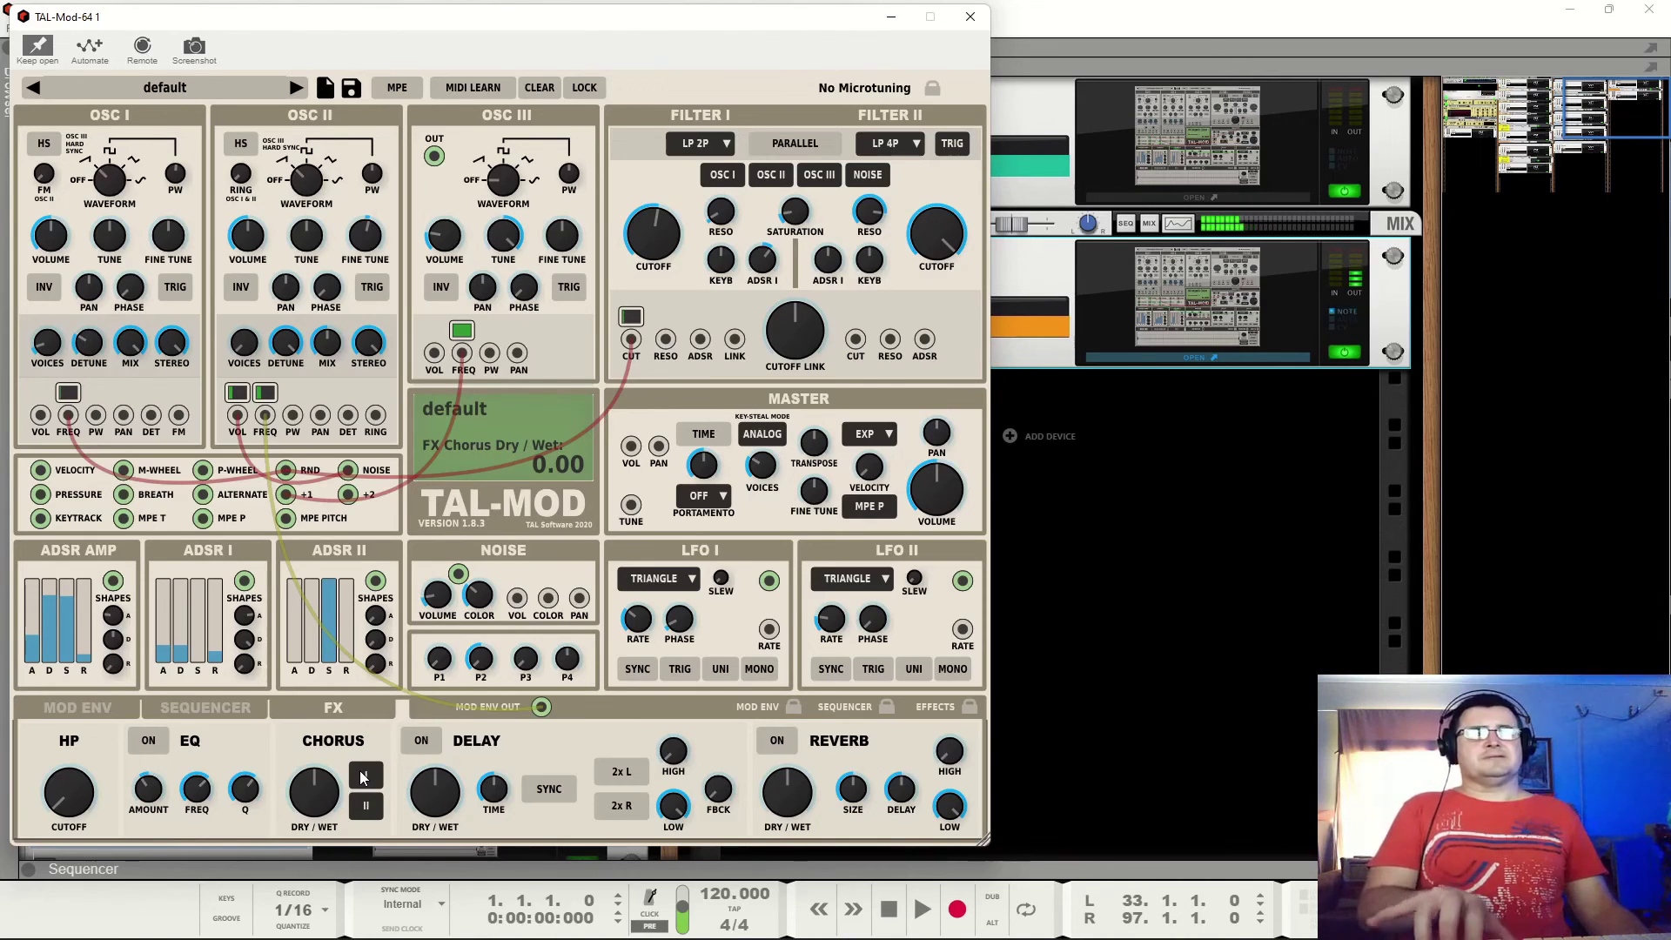
{"action": "left_click", "coordinate": [365, 777]}
{"action": "left_click", "coordinate": [368, 803]}
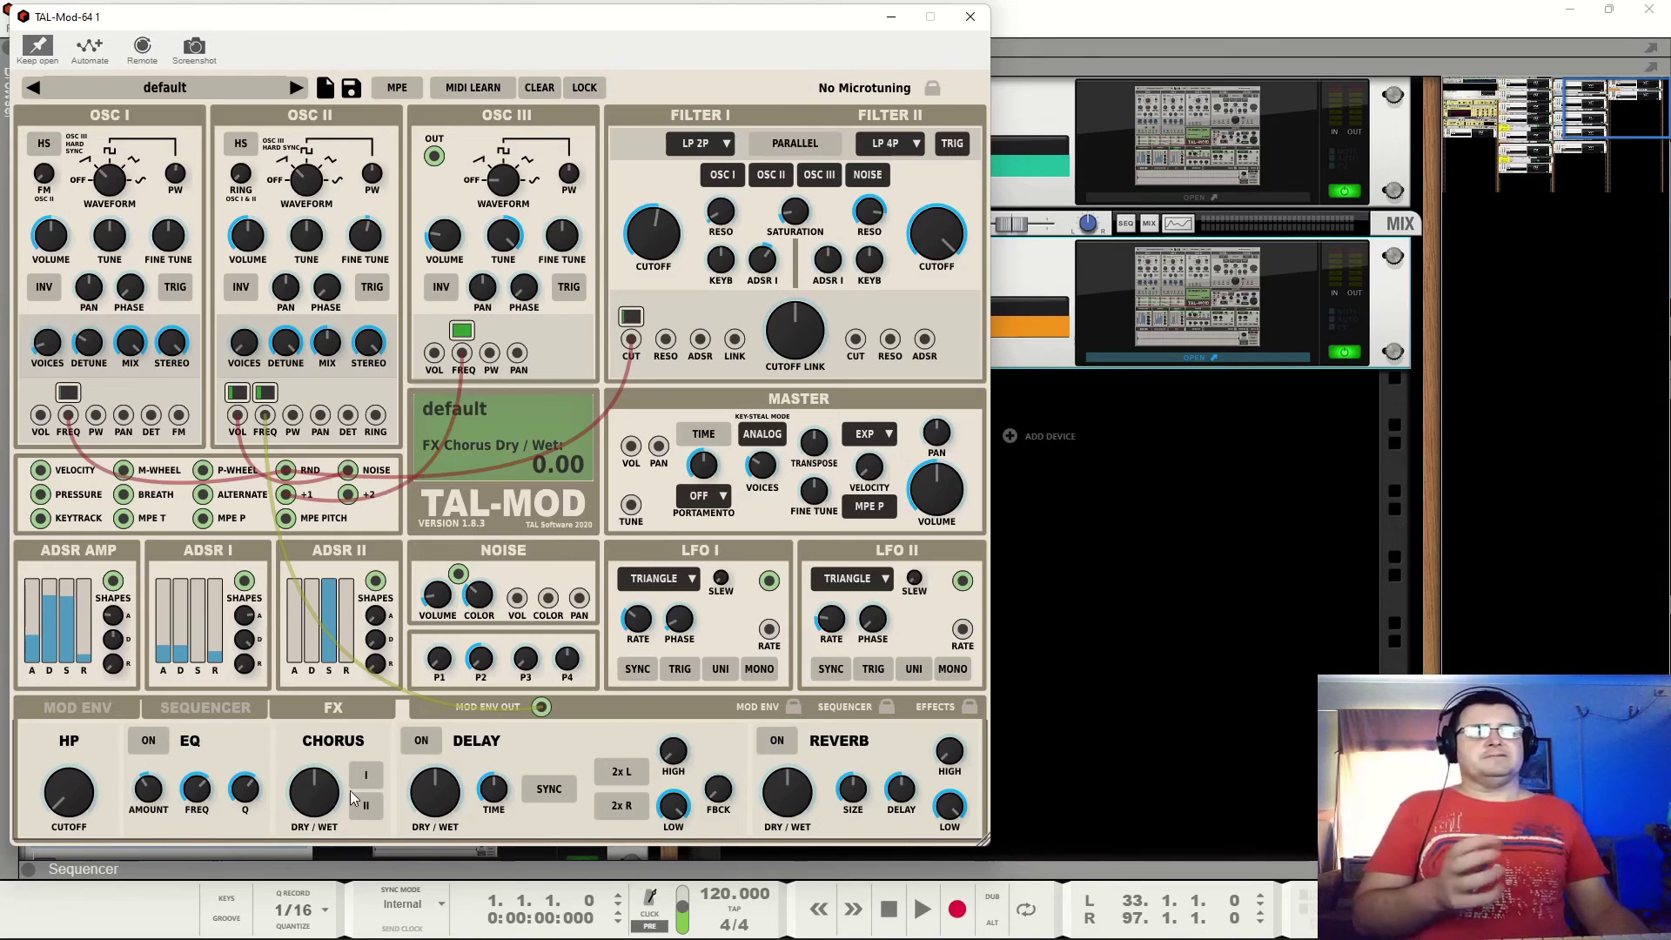
Enable the delay, lower its dry/wet mix, and set the delay time to 0.31 s.
{"action": "left_click", "coordinate": [420, 744]}
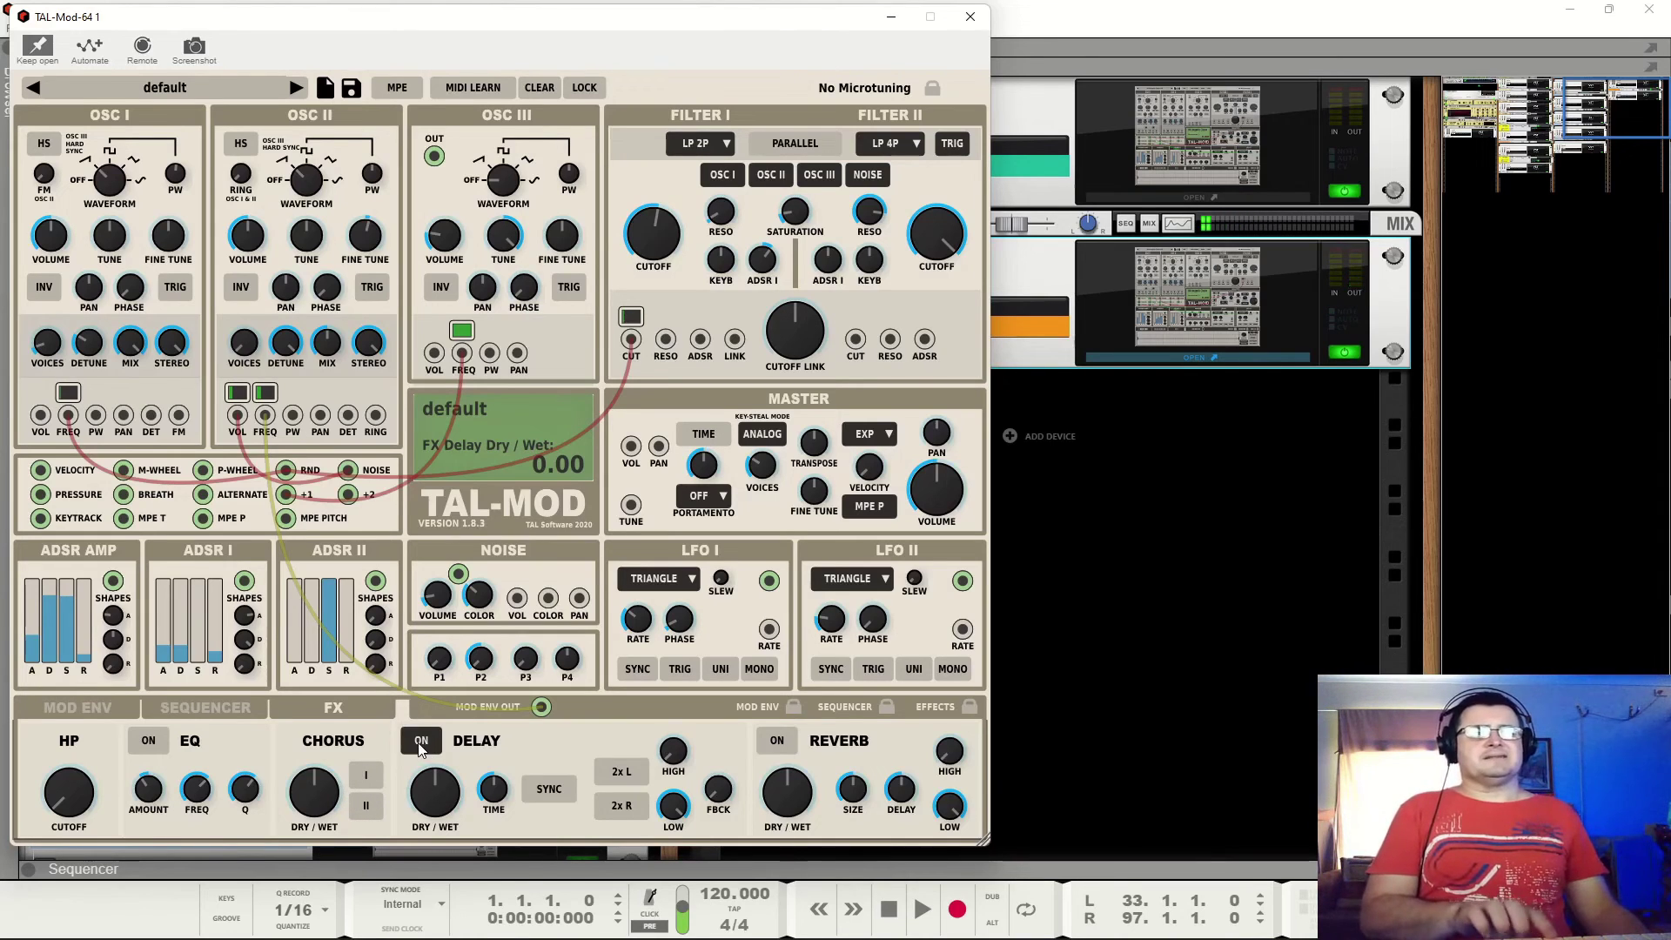
{"action": "left_click_drag", "start_coordinate": [435, 794], "coordinate": [442, 829]}
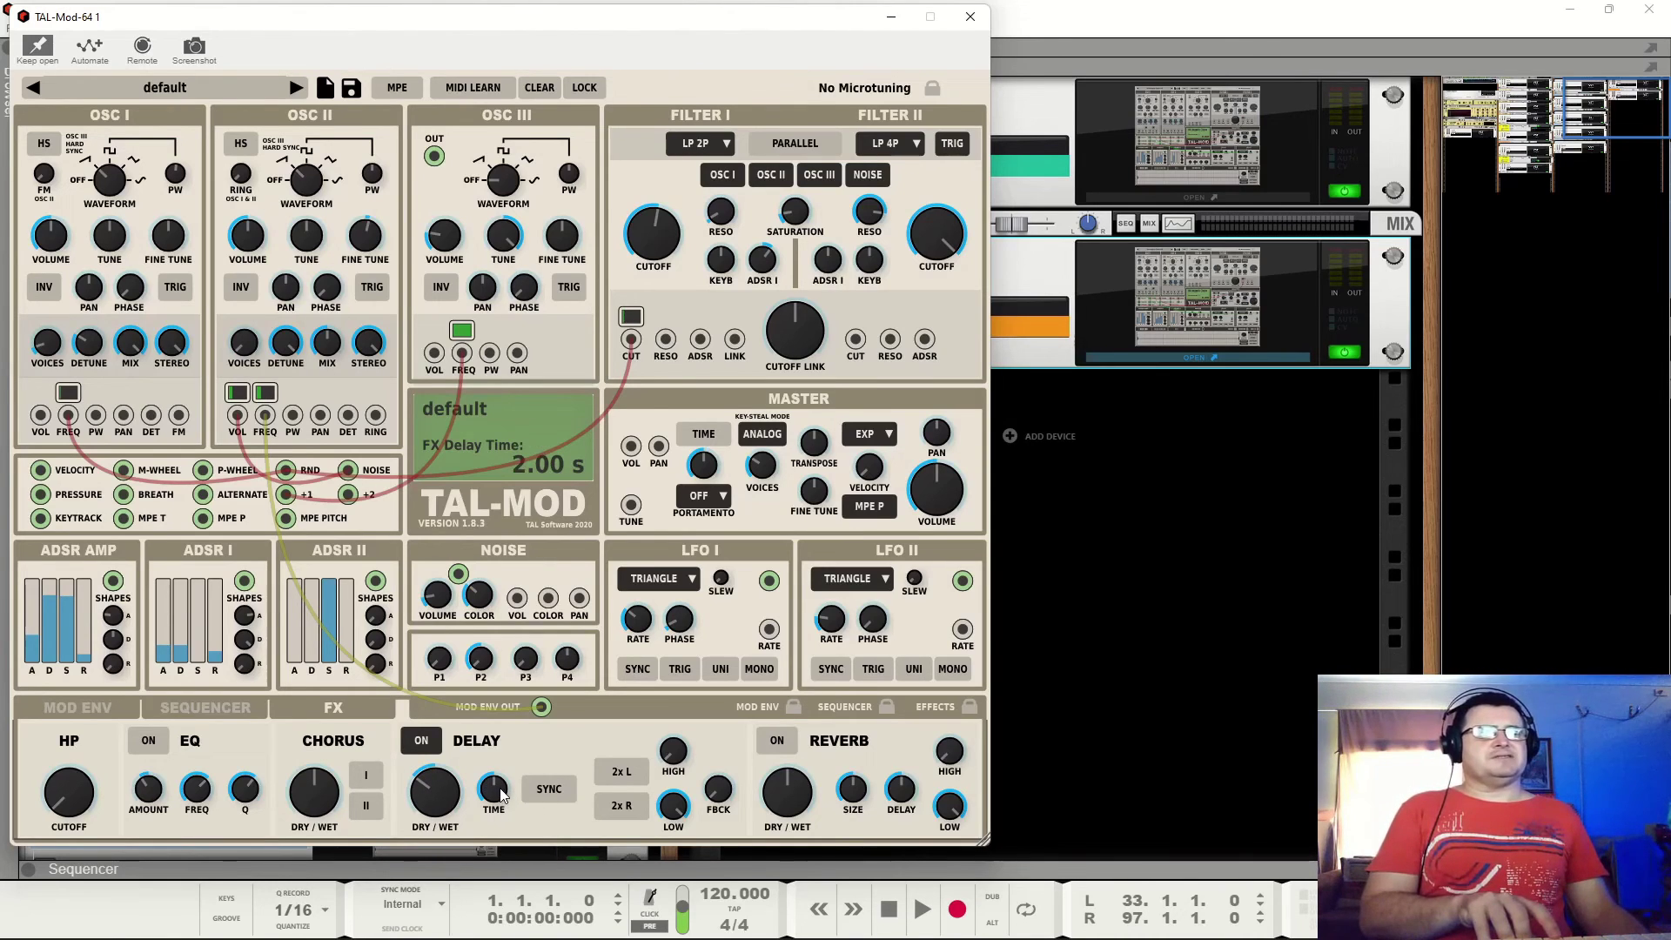
{"action": "left_click_drag", "start_coordinate": [508, 733], "coordinate": [494, 822]}
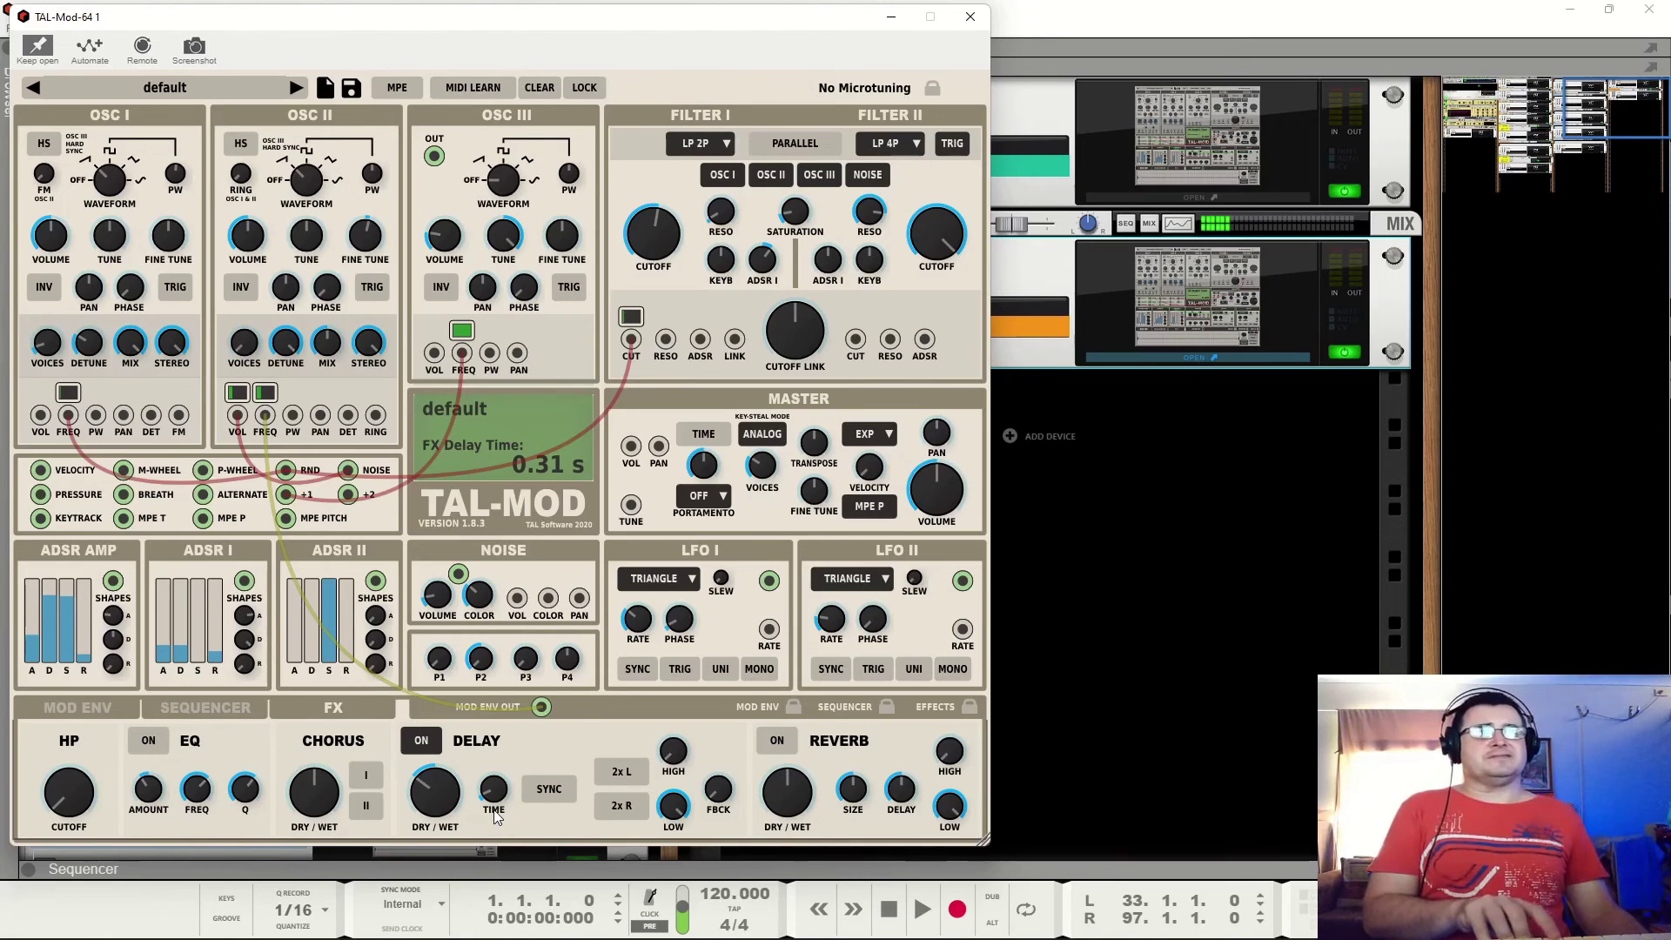
Vary the delay time between 0.04 s and 0.21 s by ear, ending at 0.06 s.
{"action": "scroll", "coordinate": [493, 808], "scroll_direction": "down", "scroll_amount": 4}
{"action": "scroll", "coordinate": [493, 807], "scroll_direction": "up", "scroll_amount": 5}
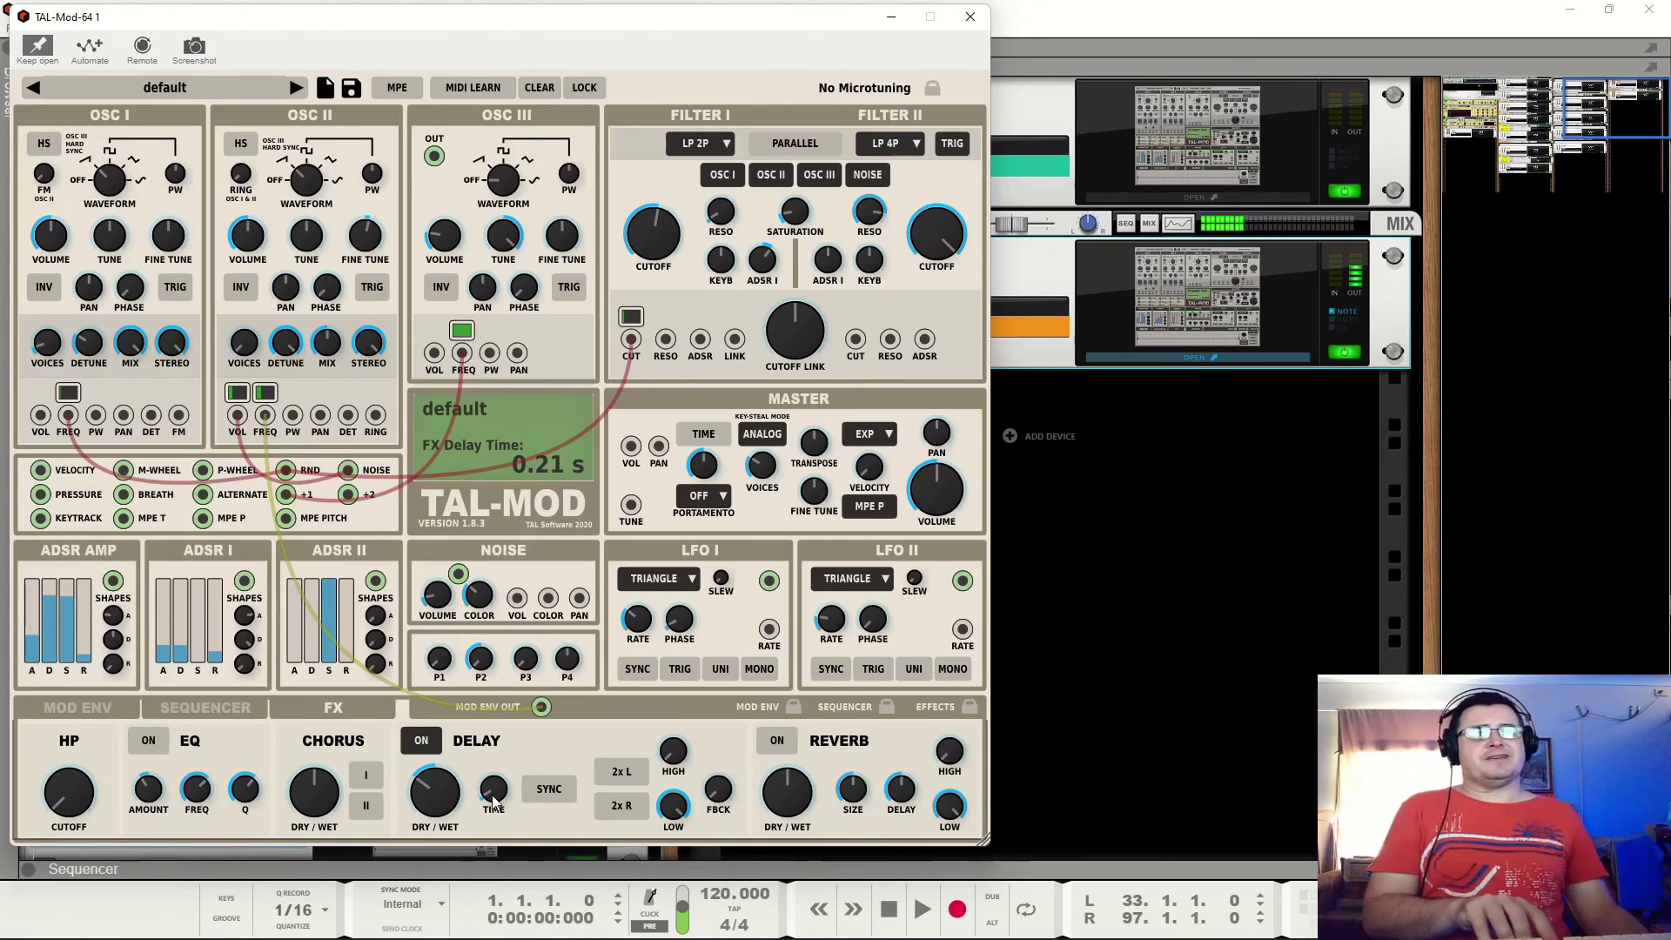
{"action": "scroll", "coordinate": [493, 808], "scroll_direction": "down", "scroll_amount": 5}
{"action": "scroll", "coordinate": [492, 808], "scroll_direction": "down", "scroll_amount": 4}
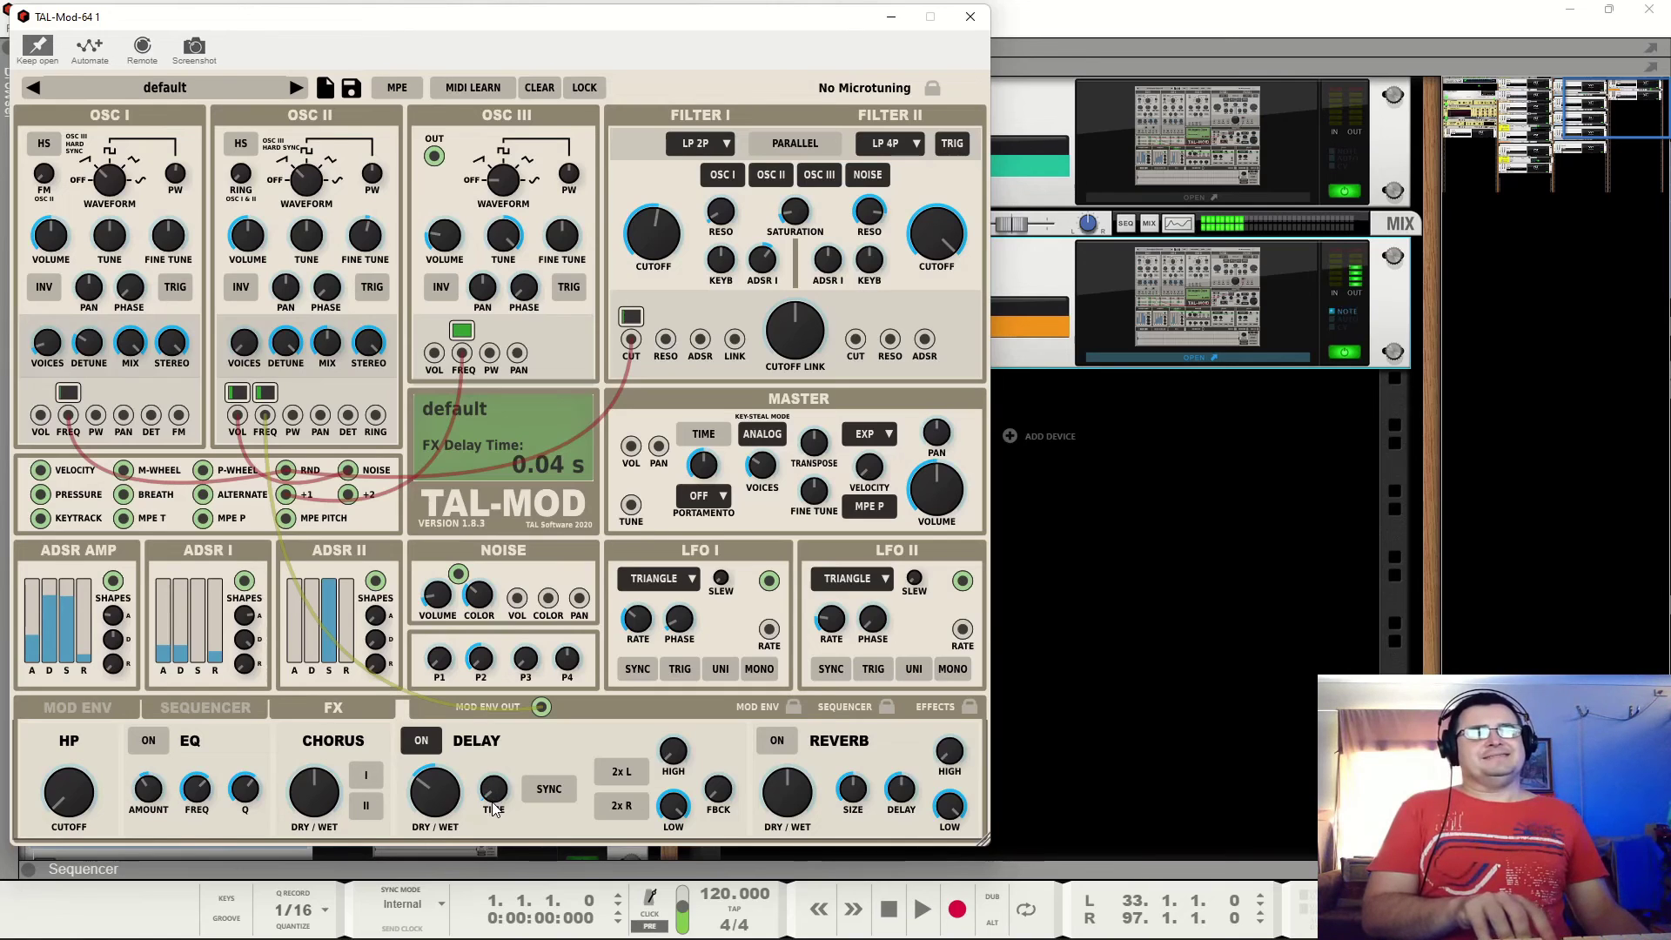
{"action": "scroll", "coordinate": [492, 807], "scroll_direction": "up", "scroll_amount": 3}
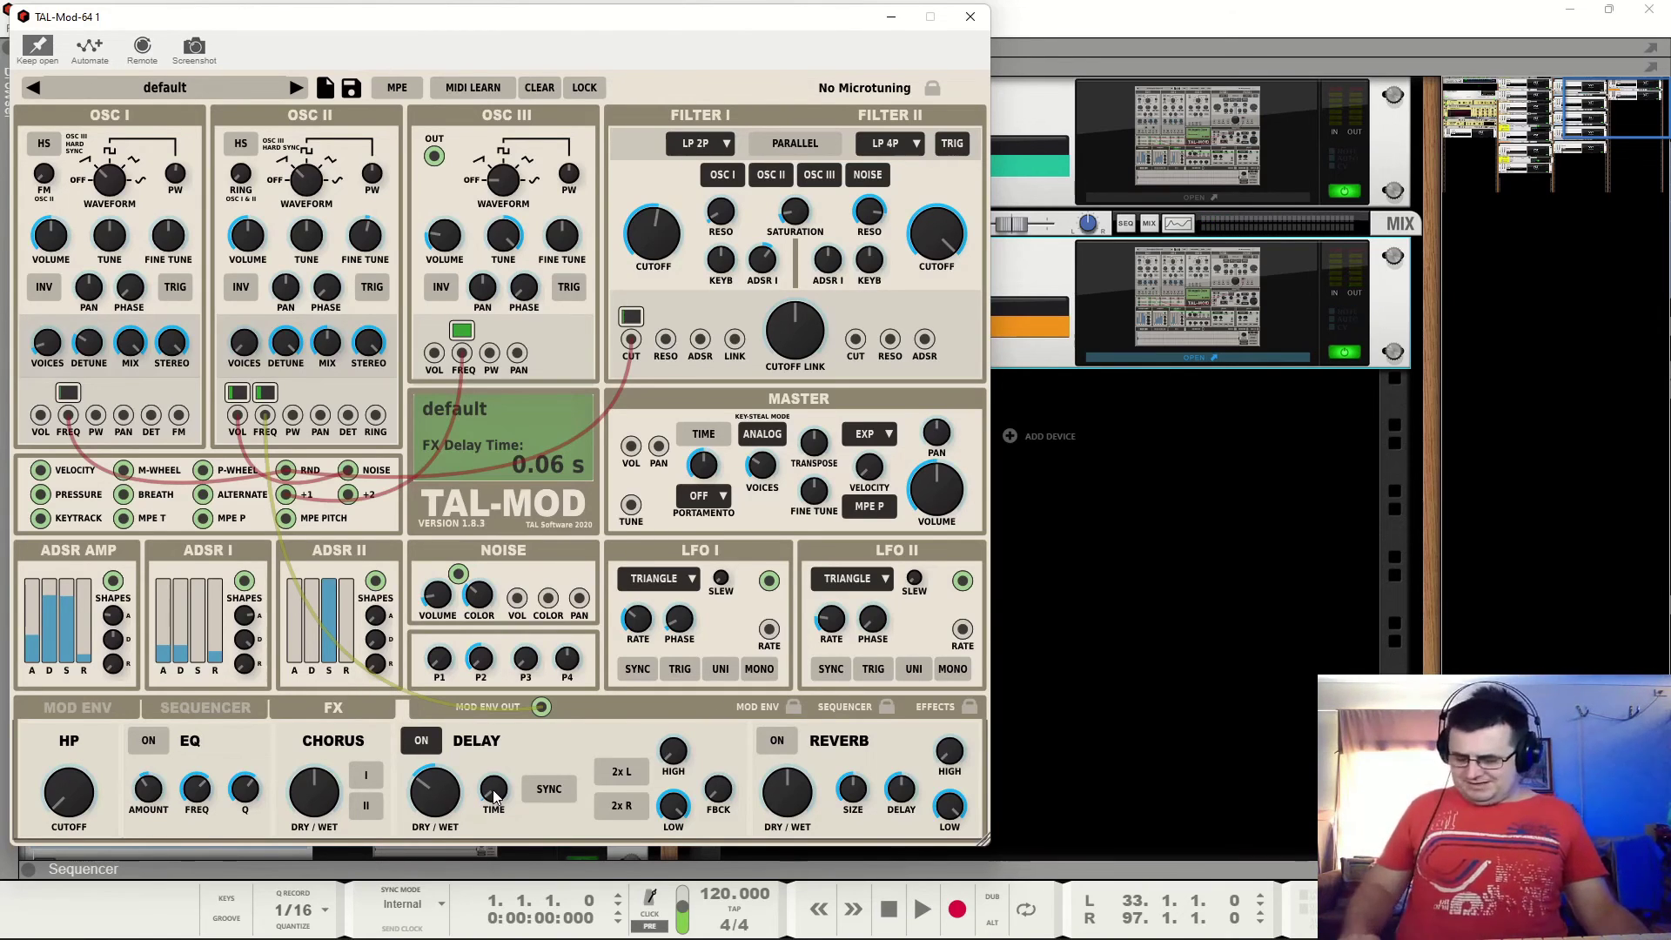
{"action": "scroll", "coordinate": [493, 798], "scroll_direction": "up", "scroll_amount": 2}
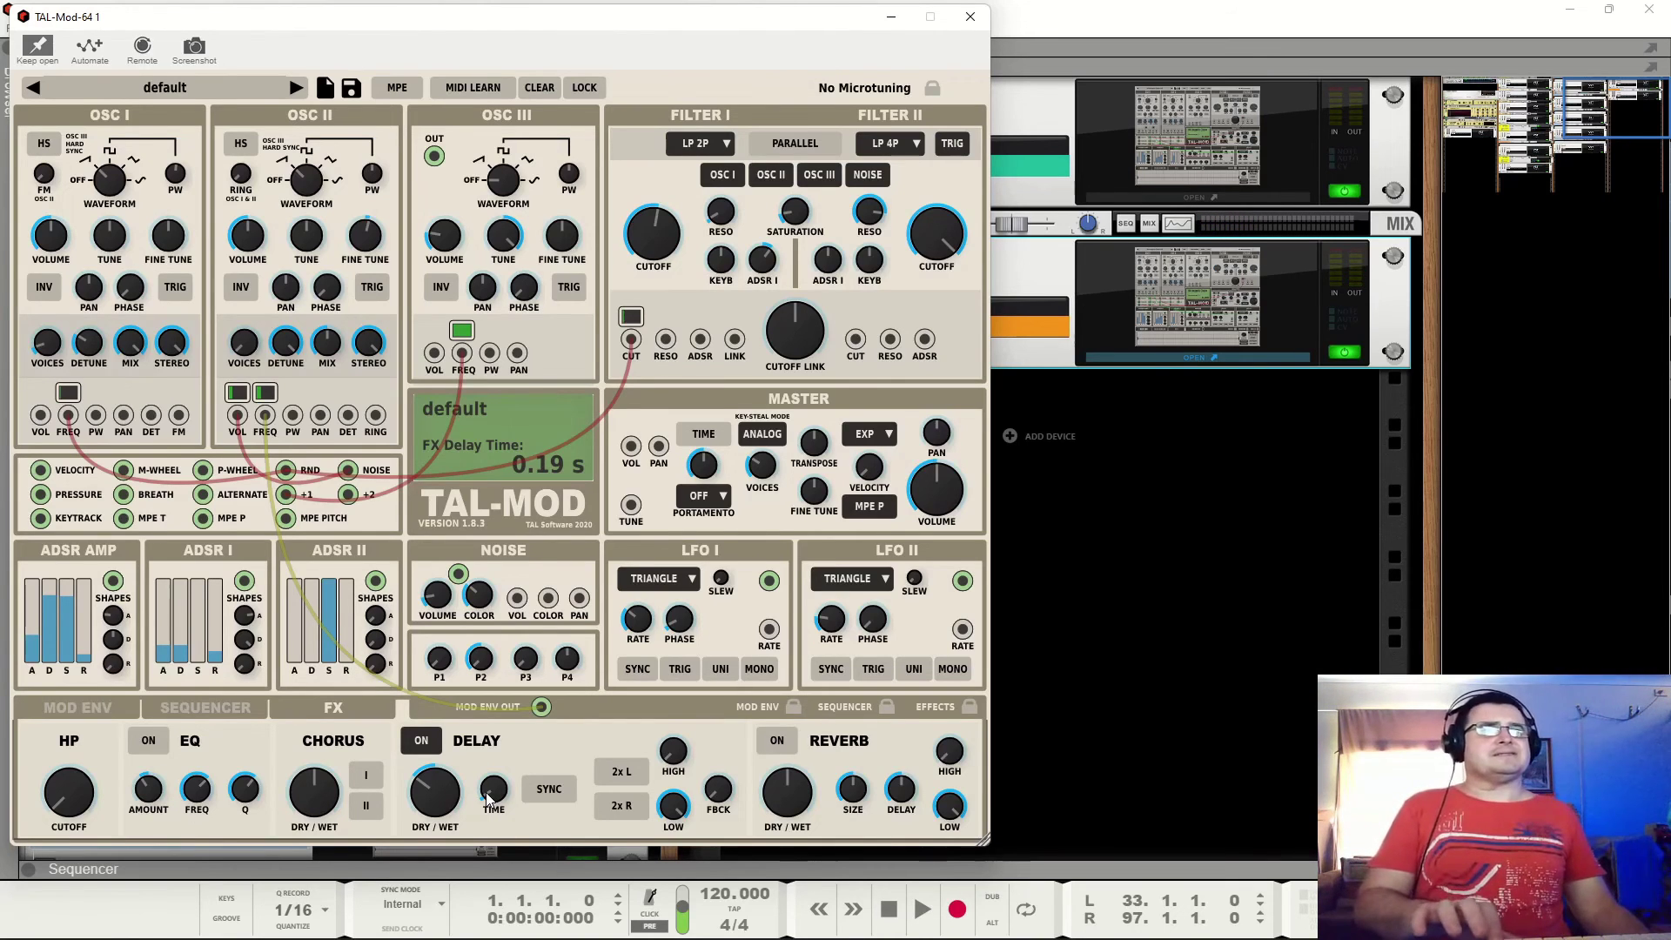
{"action": "left_click_drag", "start_coordinate": [488, 796], "coordinate": [488, 802]}
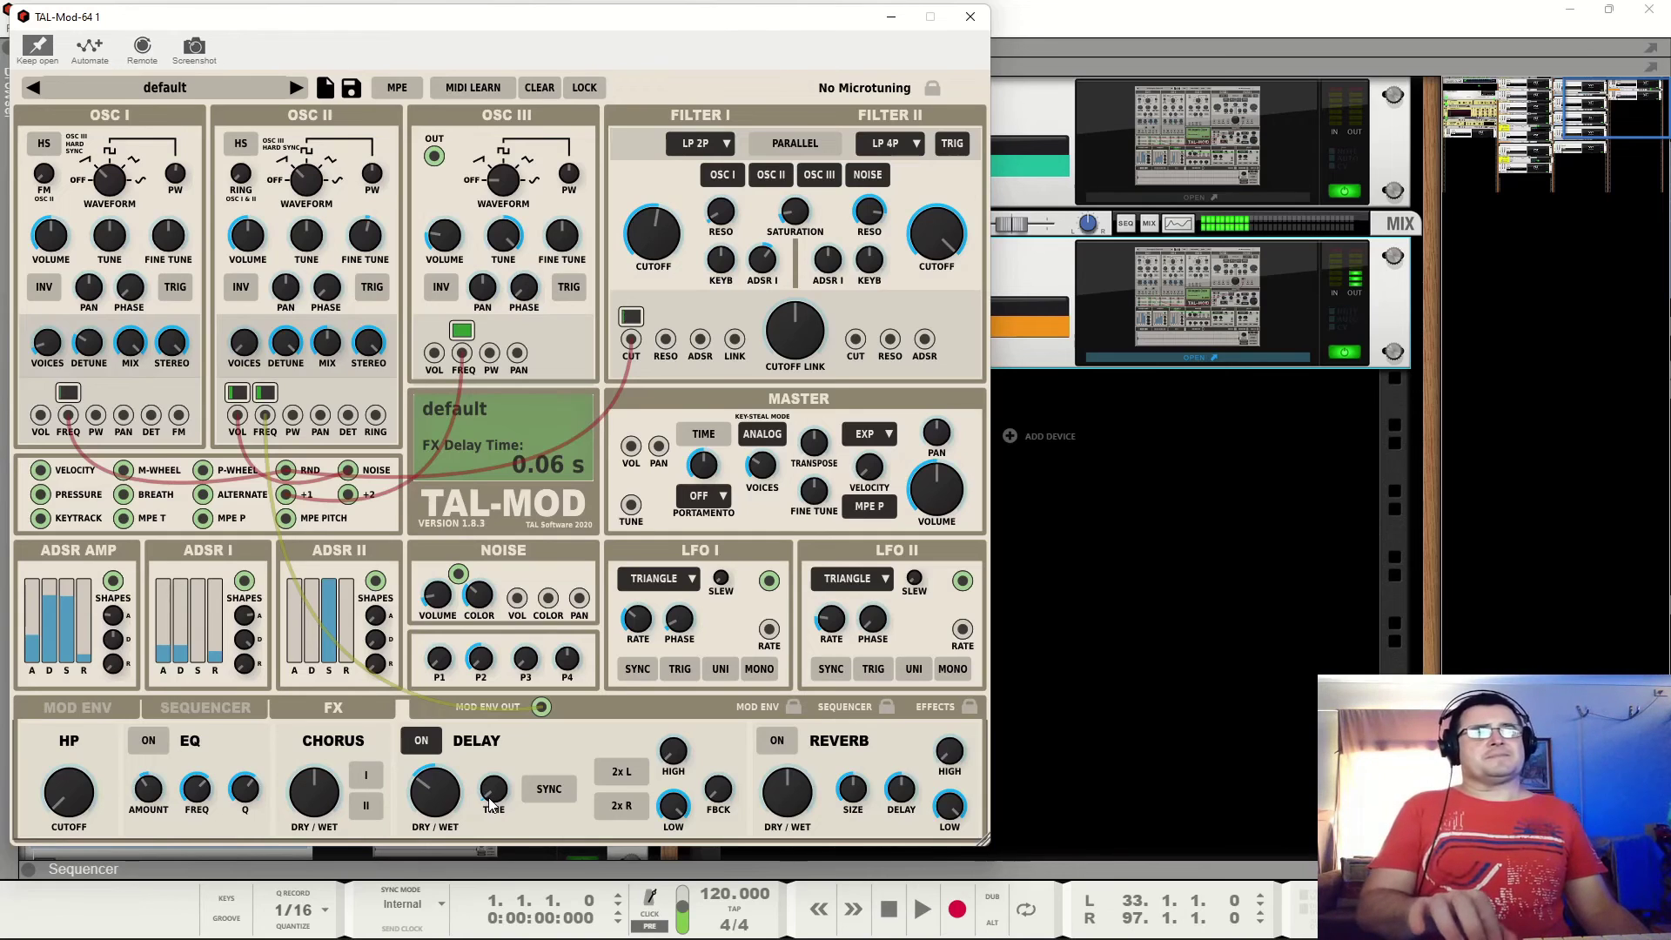
Raise the delay's feedback, lower its low-pass, and set its high-pass to 0.25, dry/wet to -0.44 and time to 0.97 s.
{"action": "left_click_drag", "start_coordinate": [494, 800], "coordinate": [456, 781]}
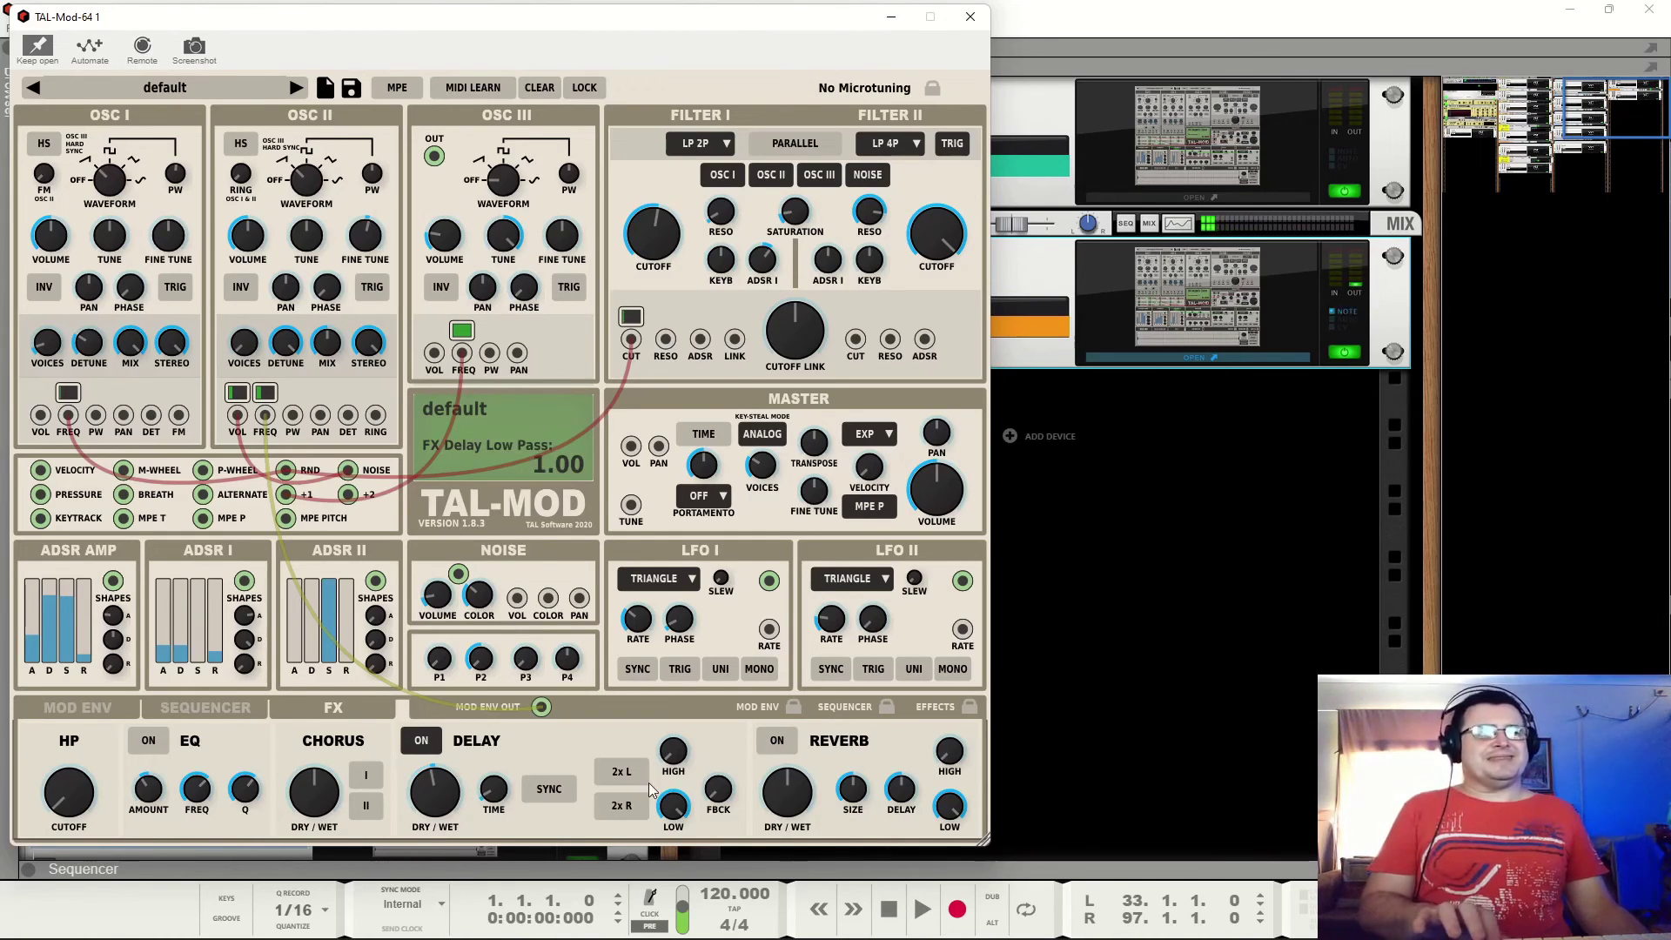
{"action": "left_click_drag", "start_coordinate": [719, 789], "coordinate": [674, 810]}
{"action": "left_click", "coordinate": [675, 807]}
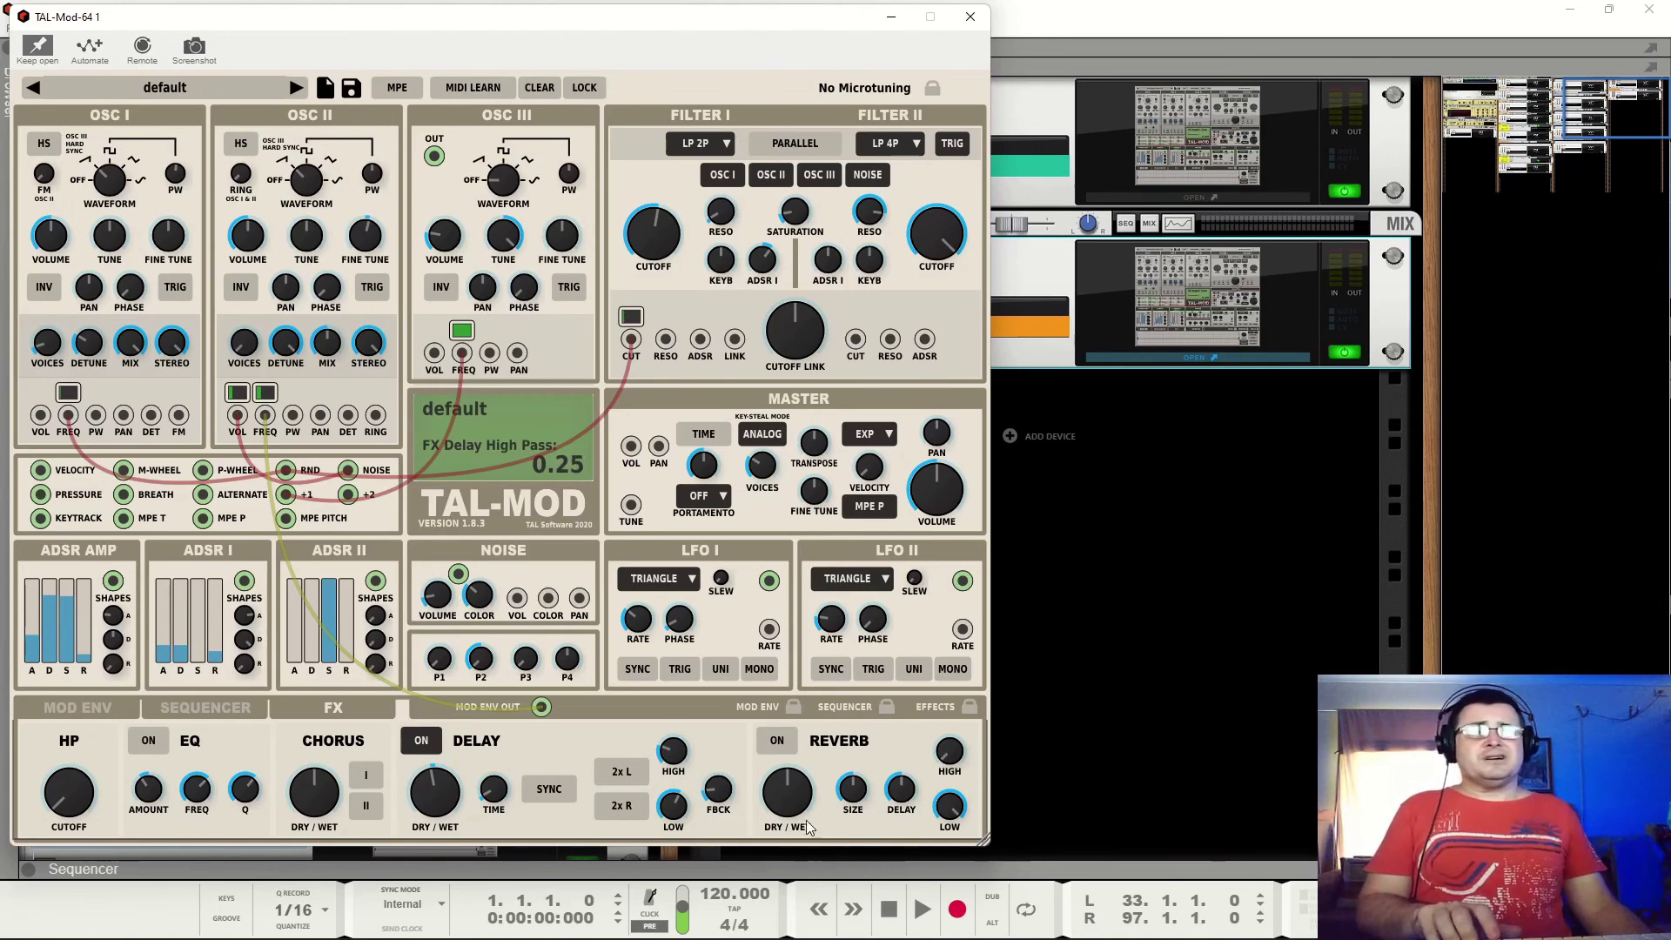
{"action": "scroll", "coordinate": [440, 811], "scroll_direction": "up", "scroll_amount": 5}
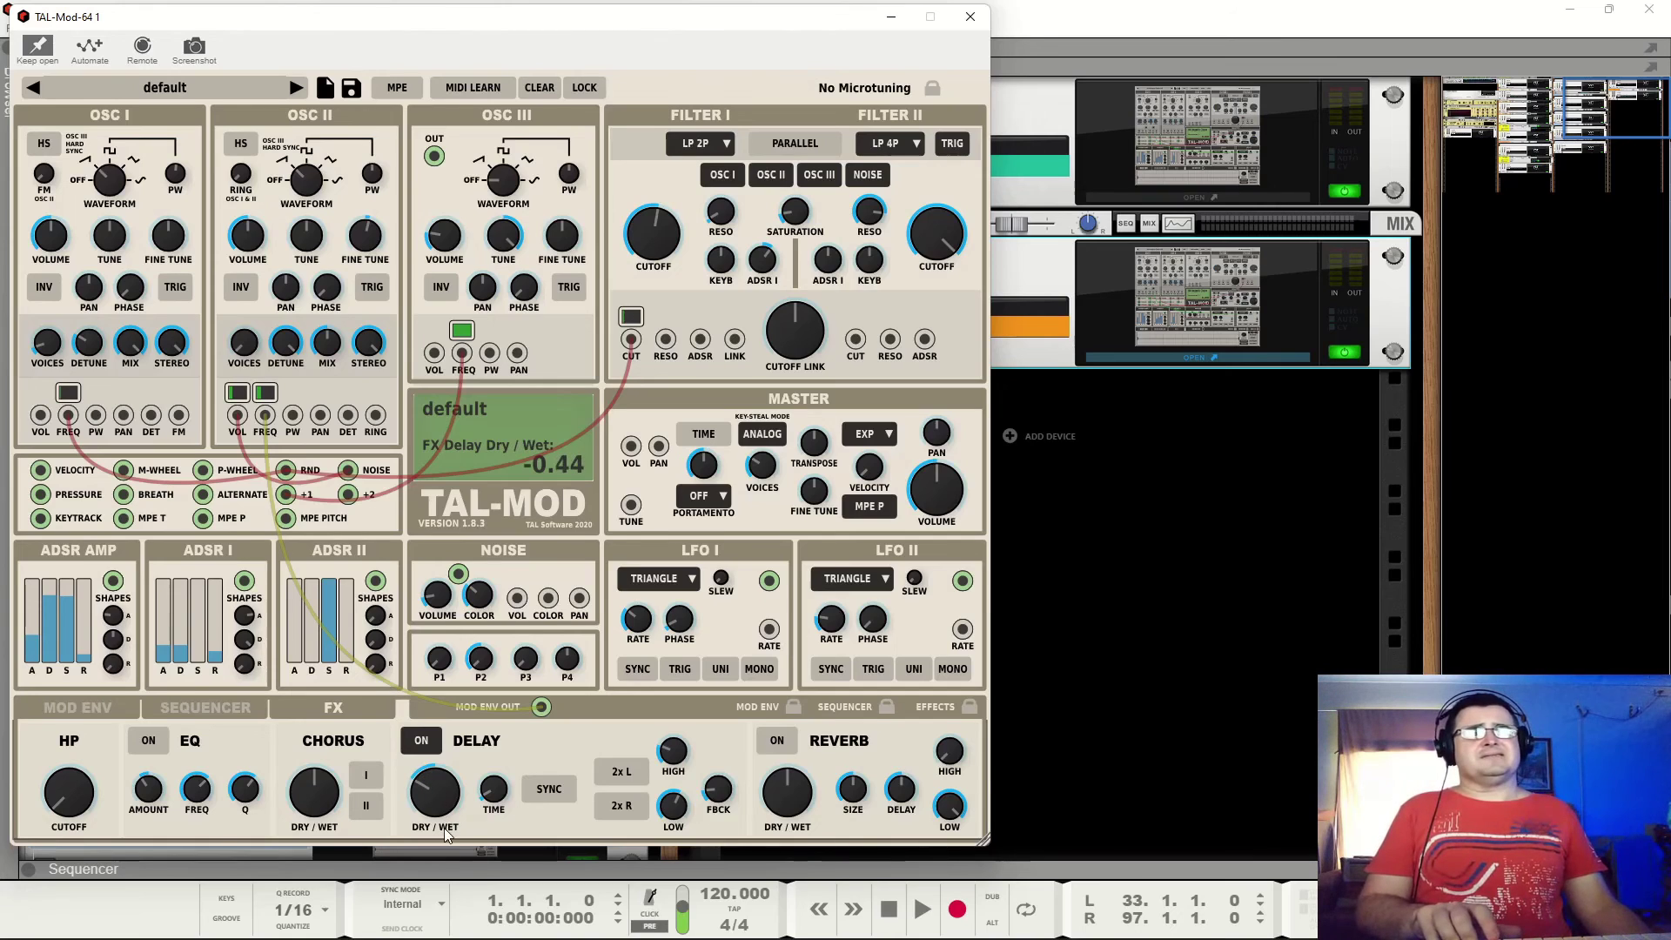
{"action": "left_click_drag", "start_coordinate": [505, 797], "coordinate": [505, 764]}
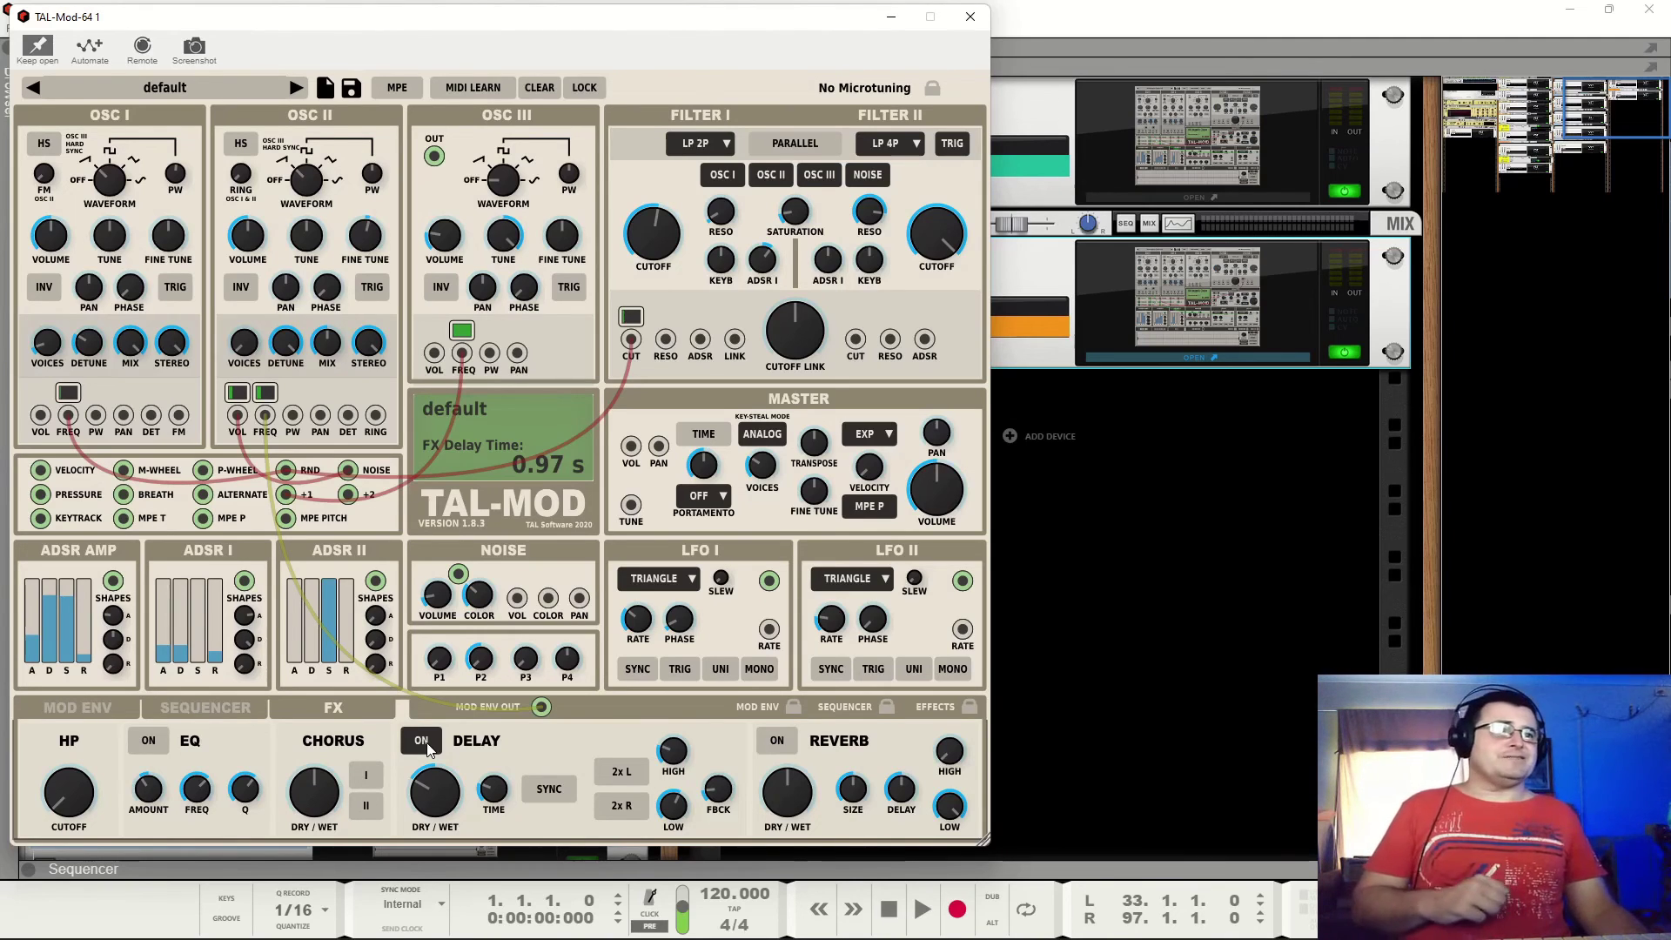
Switch the delay off, enable the reverb, and adjust its dry/wet mix, size, delay and high and low filters by ear.
{"action": "left_click", "coordinate": [778, 742]}
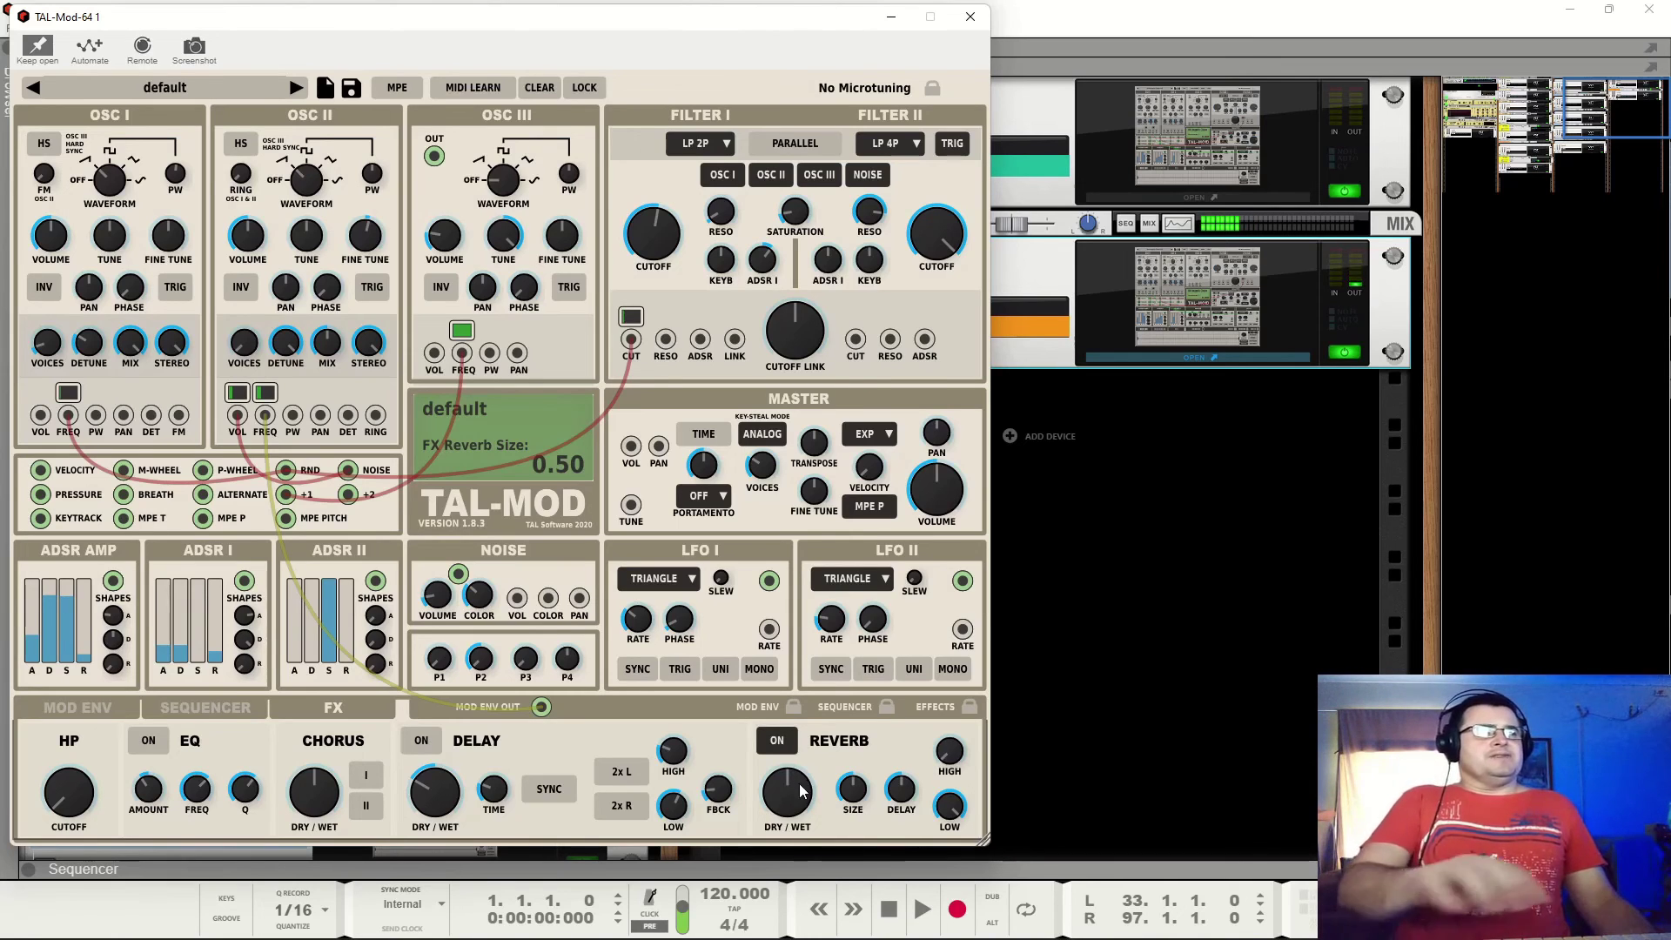
{"action": "left_click_drag", "start_coordinate": [801, 787], "coordinate": [901, 844]}
{"action": "left_click_drag", "start_coordinate": [853, 792], "coordinate": [862, 782]}
{"action": "left_click_drag", "start_coordinate": [962, 740], "coordinate": [961, 798]}
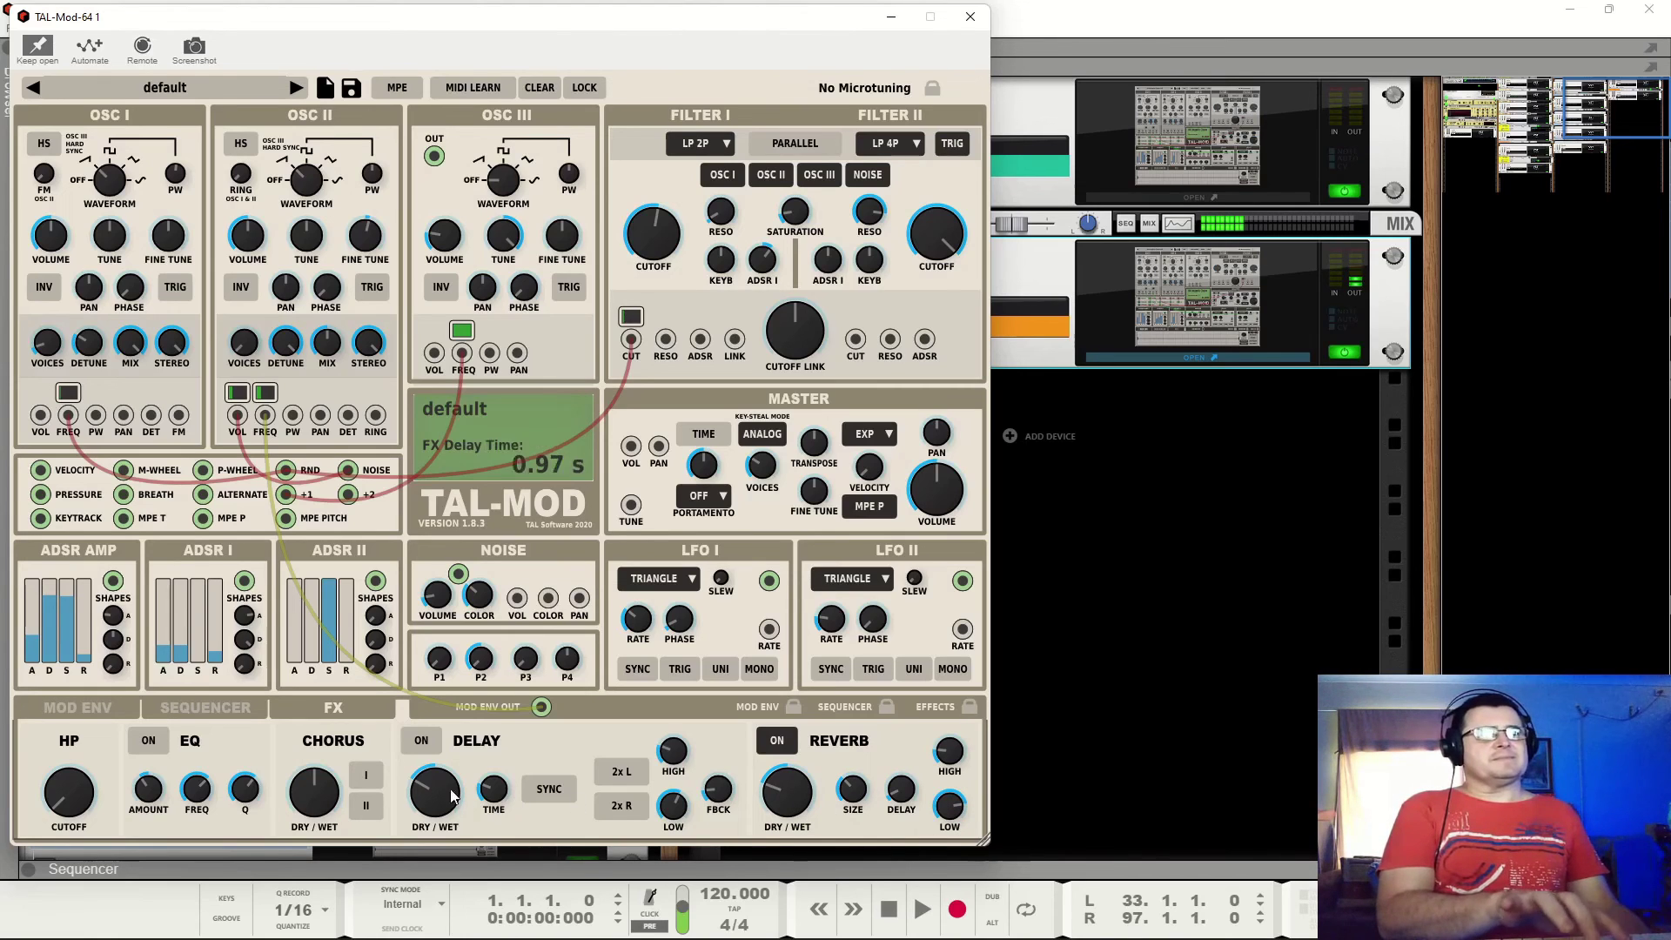
Turn on chorus modes I and II together, and toggle the EQ and the delay for comparison.
{"action": "left_click", "coordinate": [359, 775]}
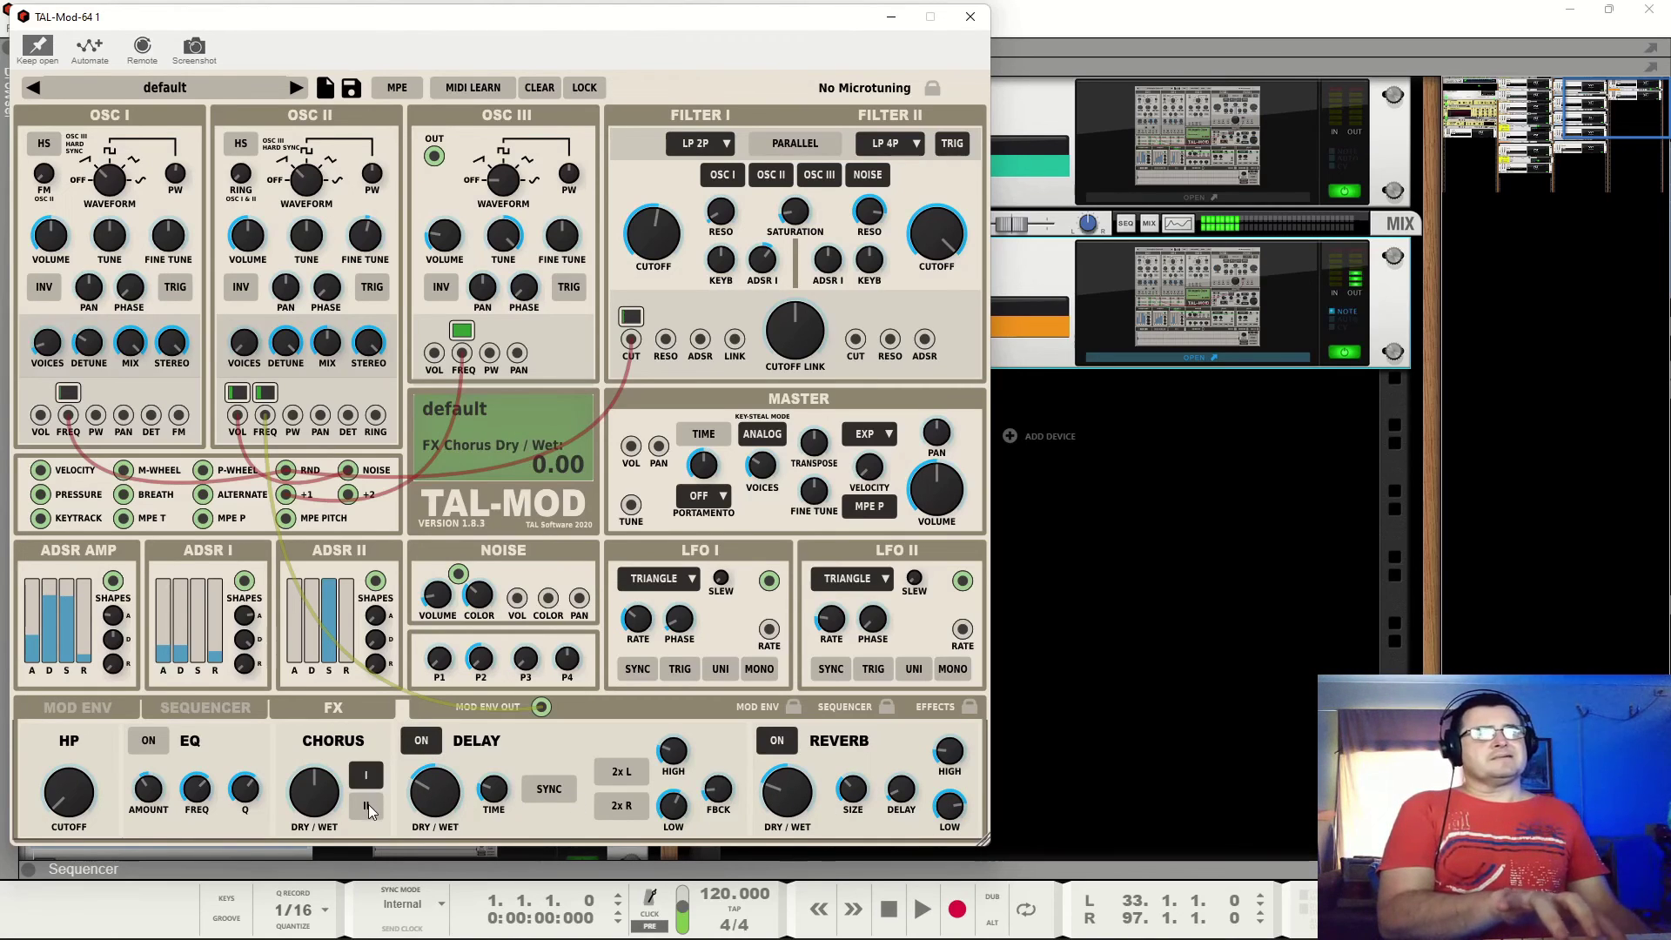
{"action": "left_click", "coordinate": [369, 805]}
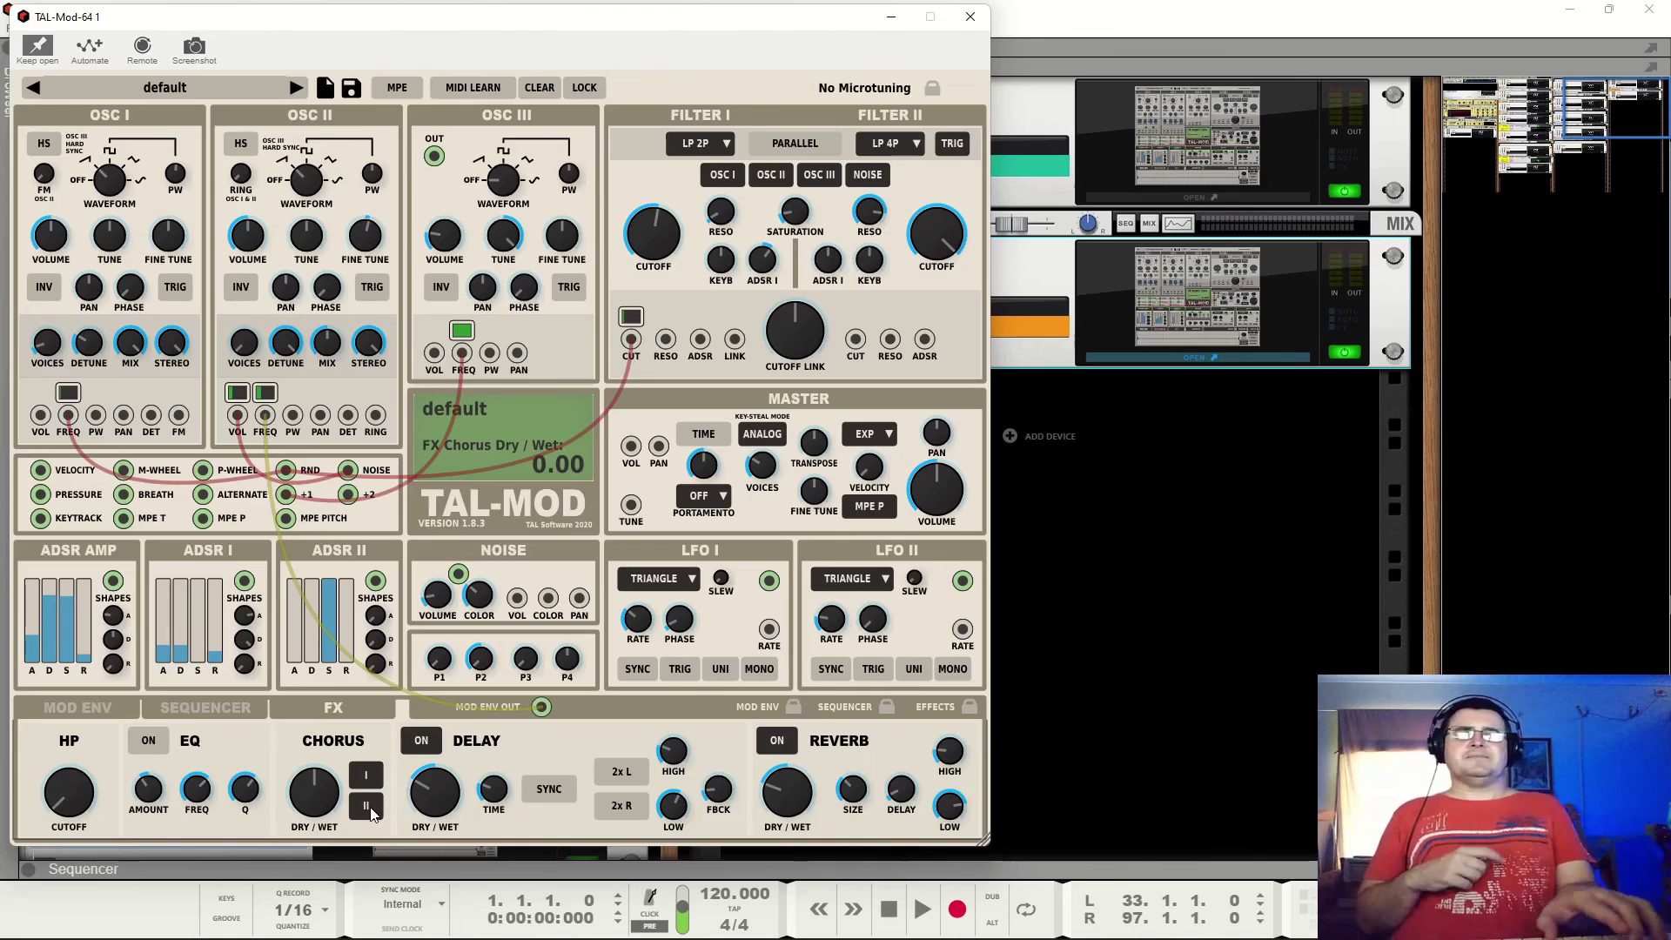
{"action": "left_click", "coordinate": [146, 741]}
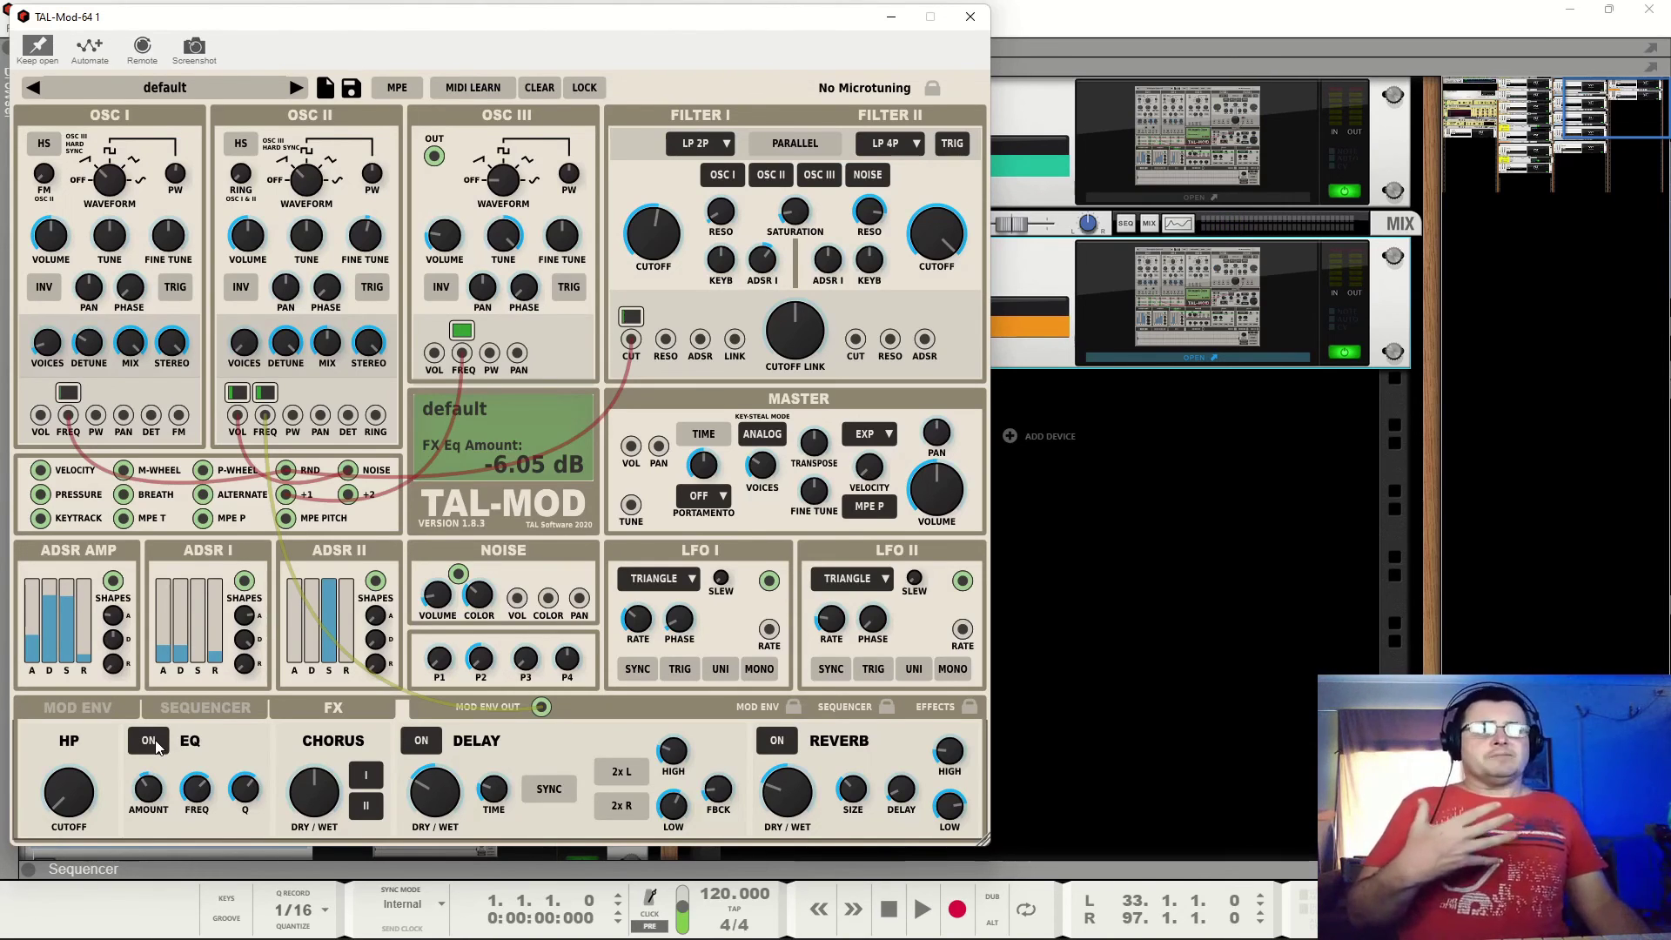
{"action": "left_click", "coordinate": [157, 745]}
{"action": "left_click", "coordinate": [418, 743]}
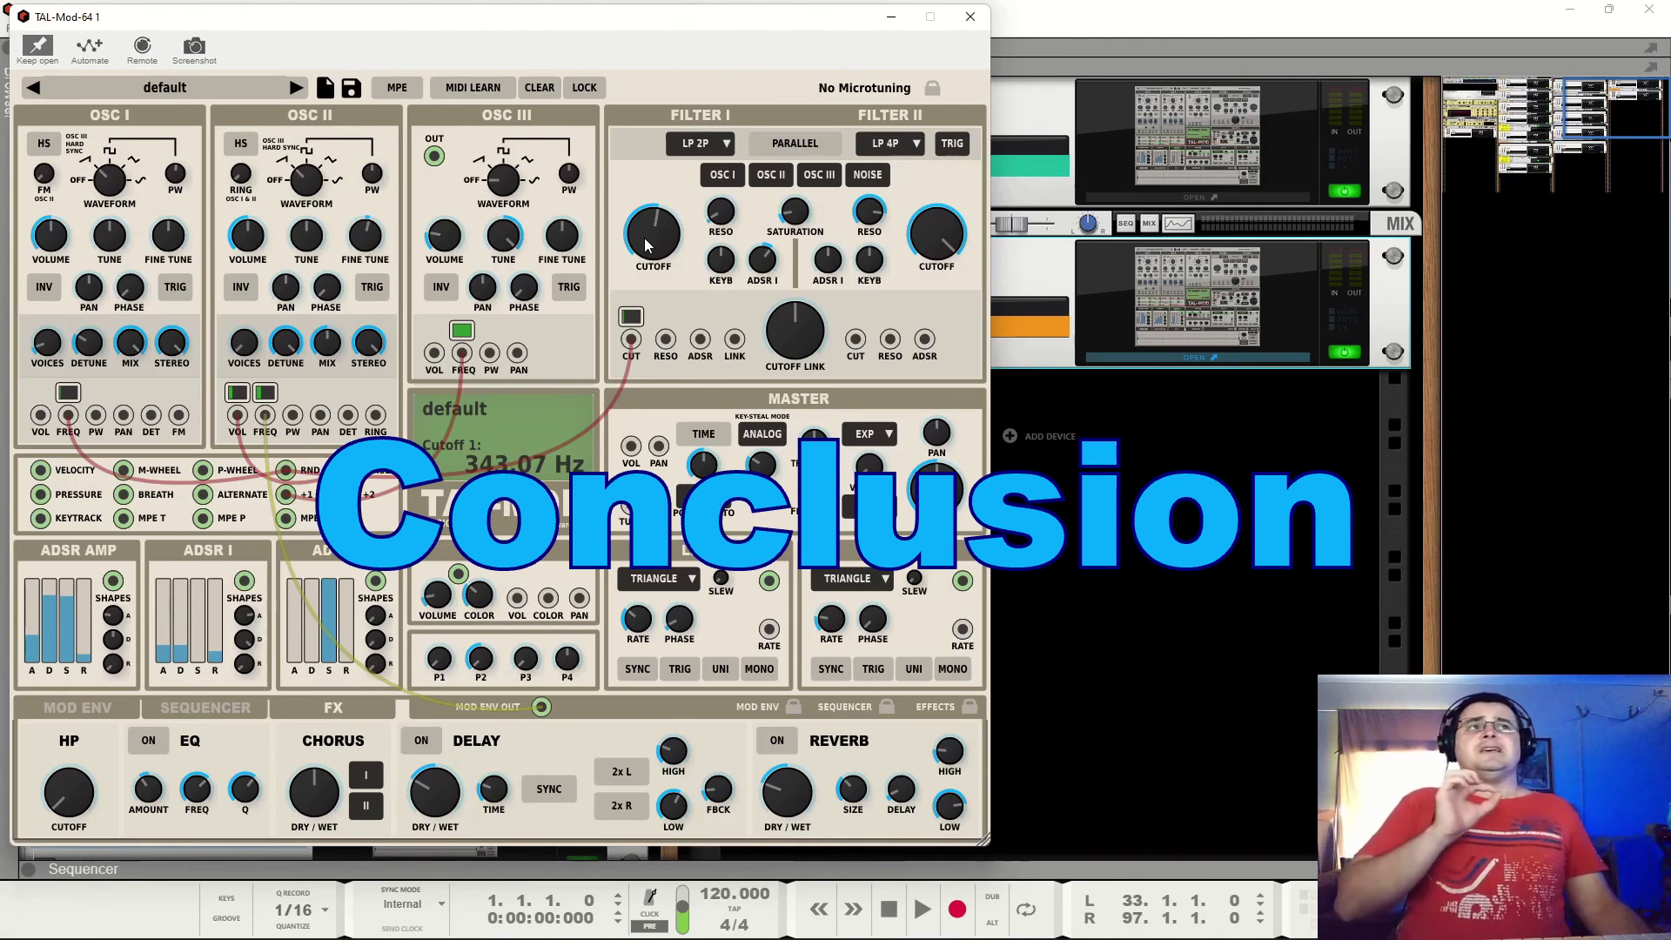
Browse the Empty Vessel preset categories and close the preset list without loading anything.
{"action": "left_click", "coordinate": [121, 86]}
{"action": "mouse_move", "coordinate": [221, 288]}
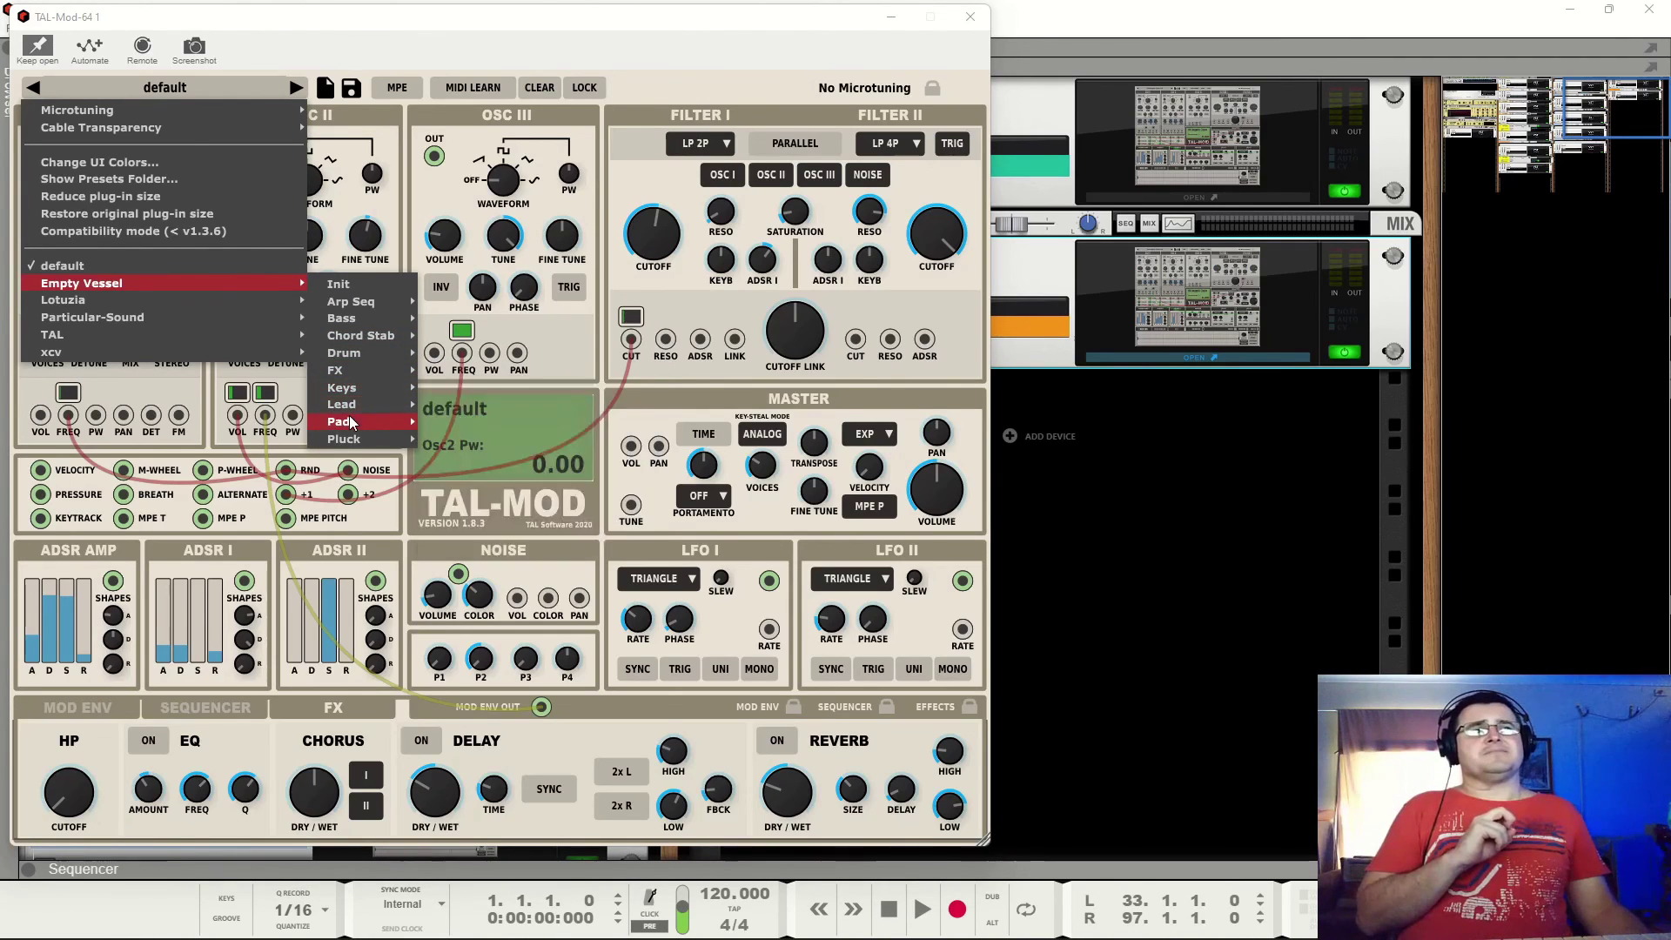
{"action": "mouse_move", "coordinate": [351, 421]}
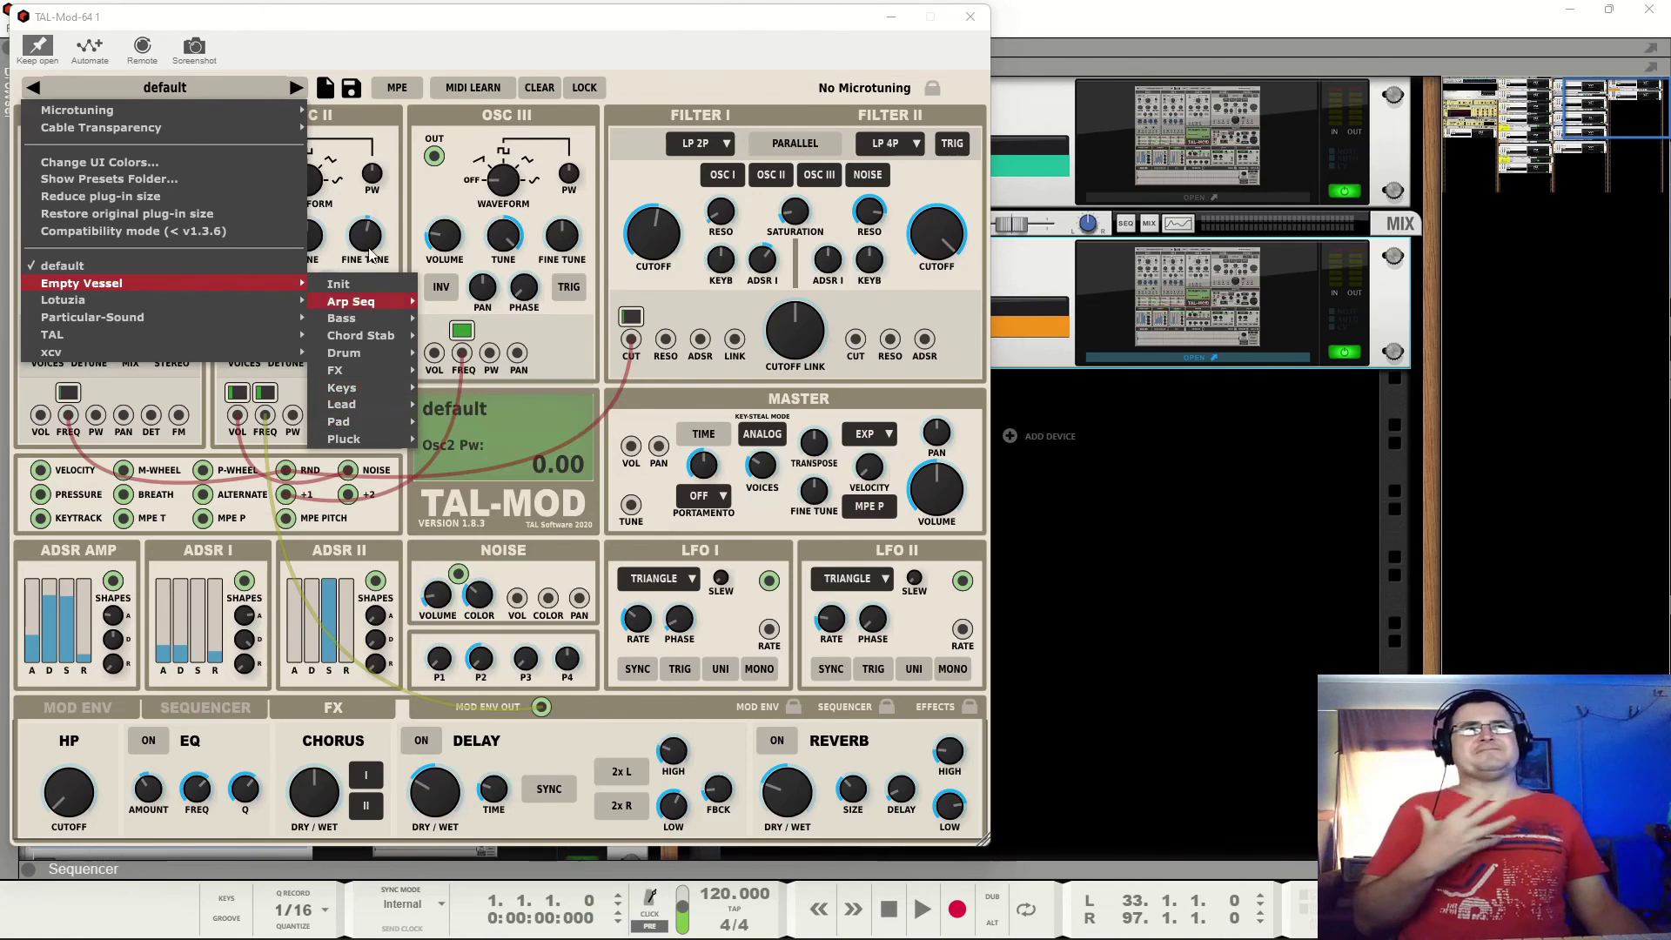
{"action": "left_click", "coordinate": [395, 118]}
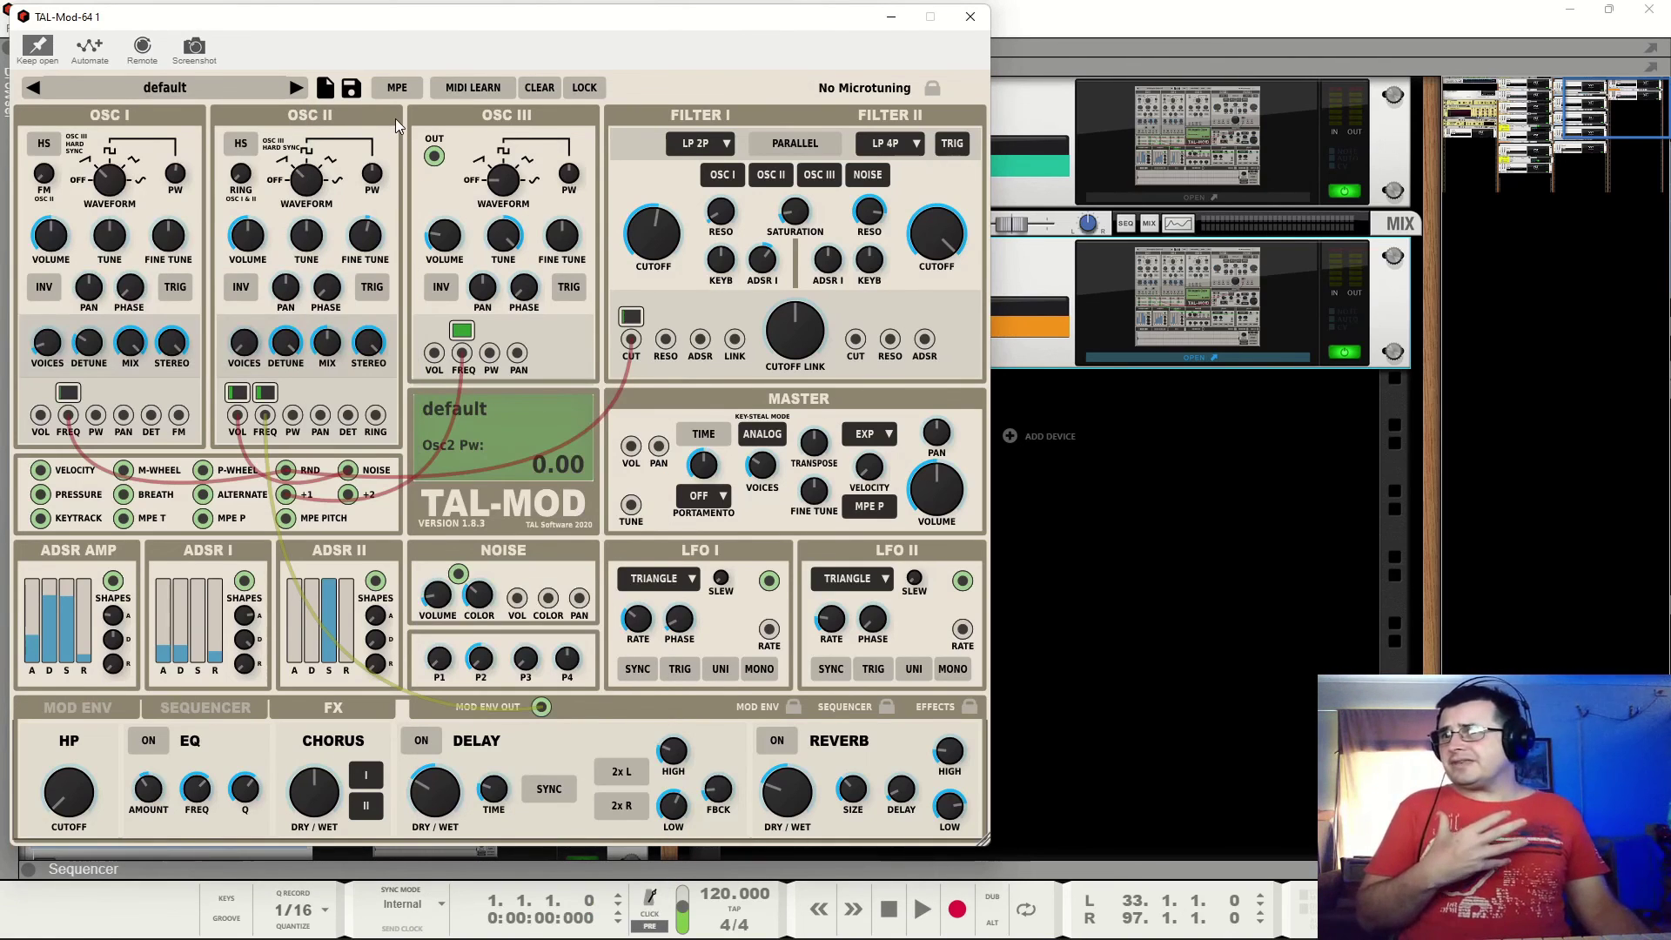